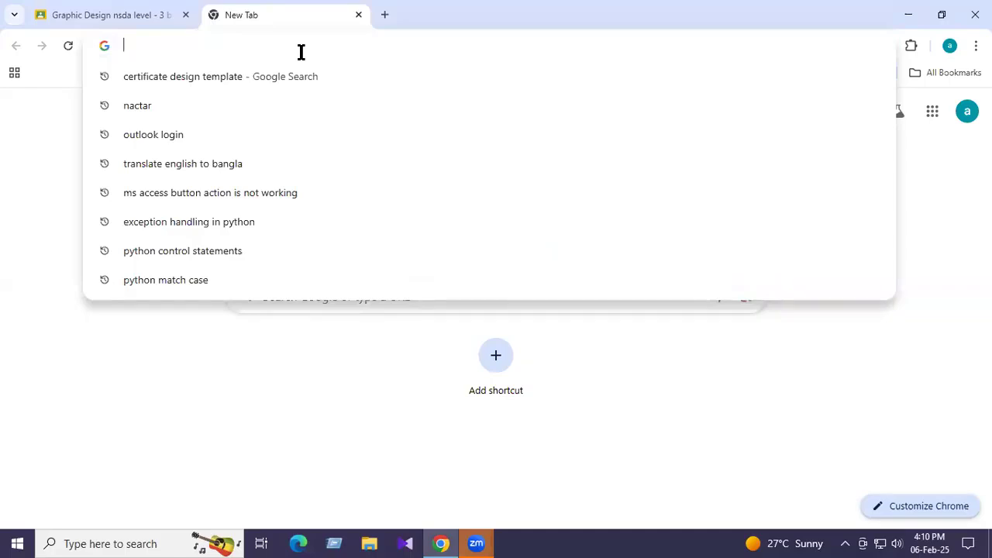
Search 'logo design' in Google, switch to Images, and scroll through the logo examples.
{"action": "type", "text": "log"}
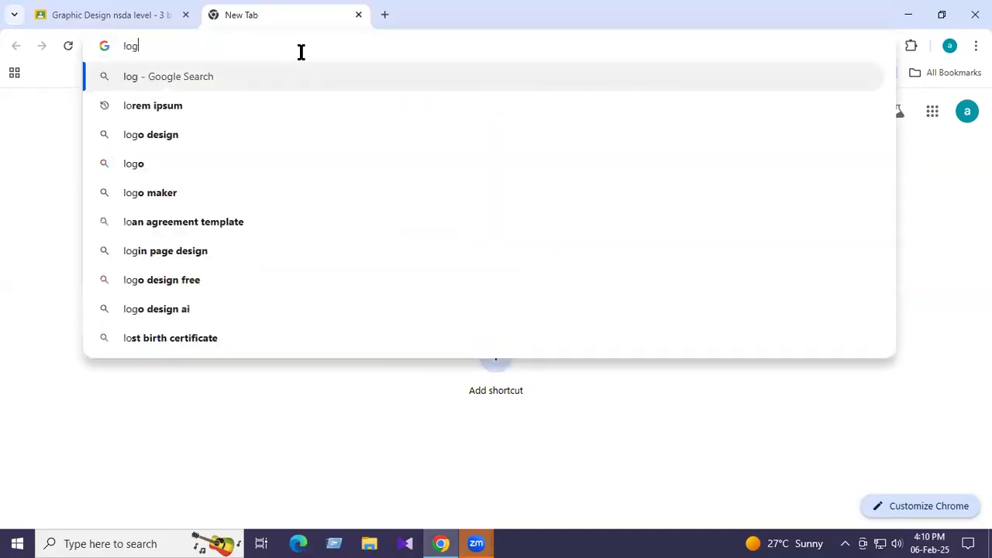
{"action": "type", "text": "o desig"}
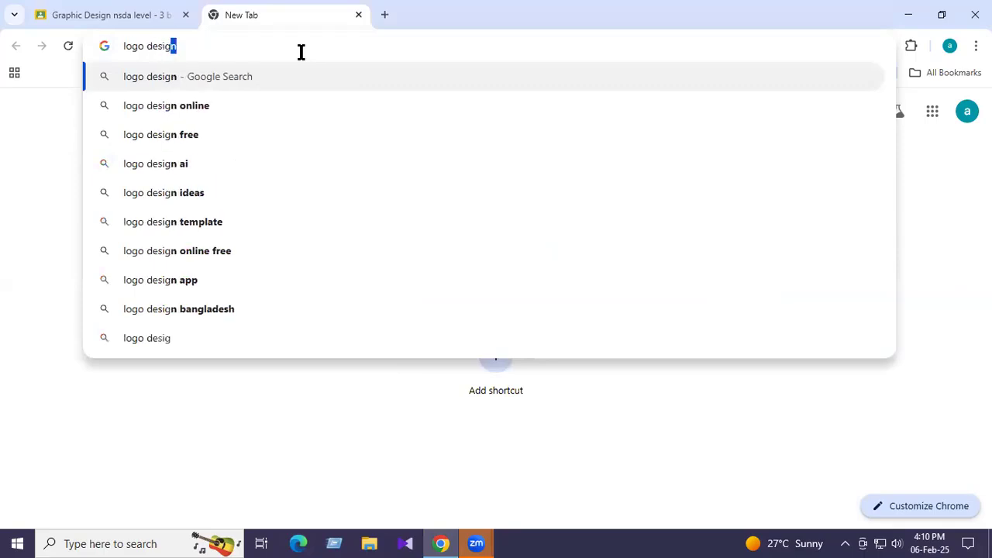
{"action": "key", "text": "Return"}
{"action": "left_click", "coordinate": [169, 146]}
{"action": "scroll", "coordinate": [439, 194], "scroll_direction": "down", "scroll_amount": 1}
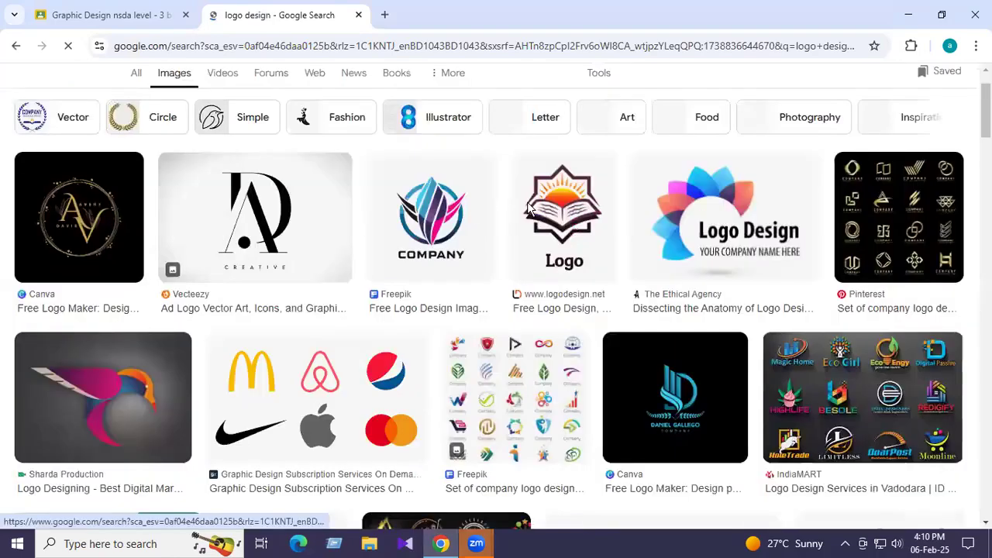
{"action": "scroll", "coordinate": [803, 241], "scroll_direction": "down", "scroll_amount": 5}
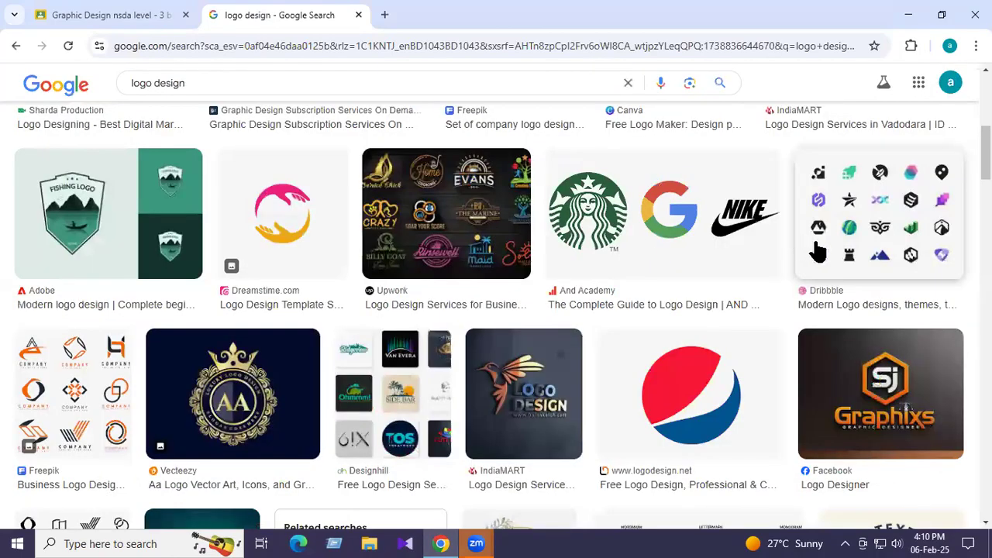
{"action": "scroll", "coordinate": [729, 240], "scroll_direction": "down", "scroll_amount": 6}
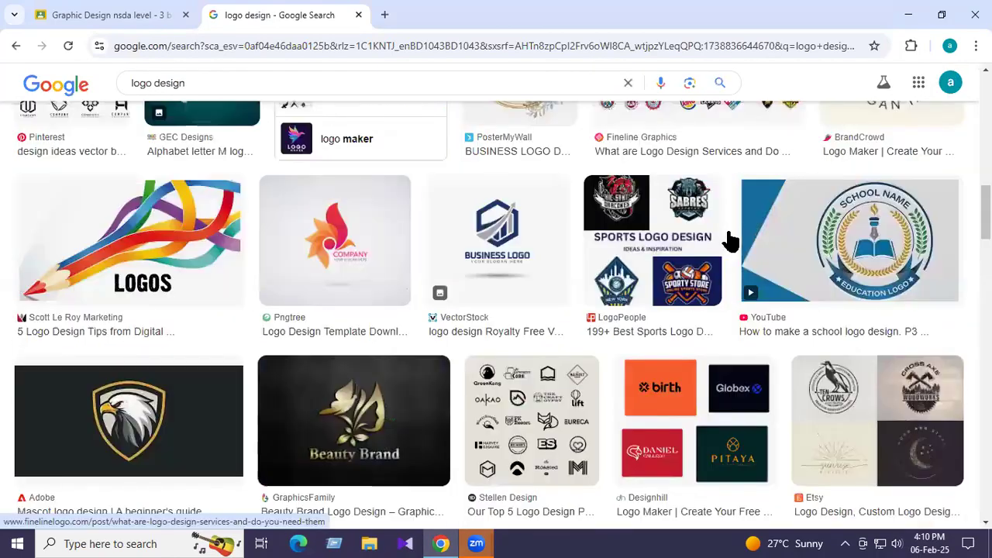
{"action": "scroll", "coordinate": [729, 240], "scroll_direction": "down", "scroll_amount": 5}
{"action": "scroll", "coordinate": [731, 241], "scroll_direction": "down", "scroll_amount": 2}
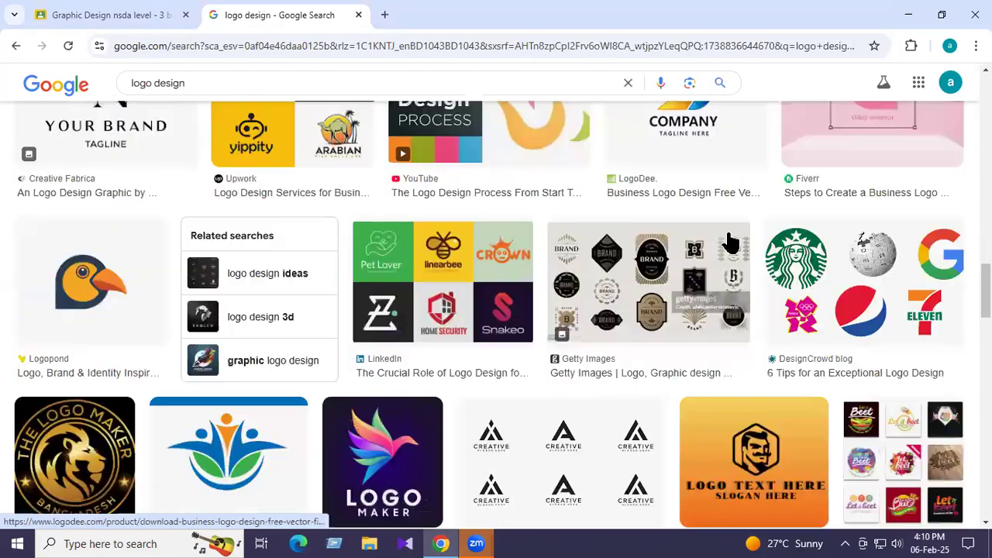
{"action": "scroll", "coordinate": [725, 241], "scroll_direction": "down", "scroll_amount": 2}
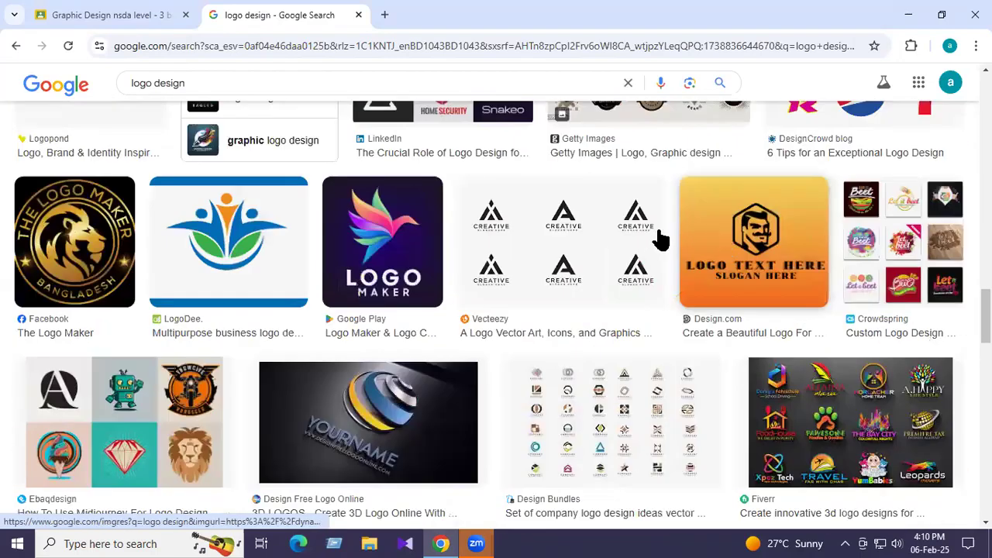
{"action": "scroll", "coordinate": [657, 241], "scroll_direction": "down", "scroll_amount": 6}
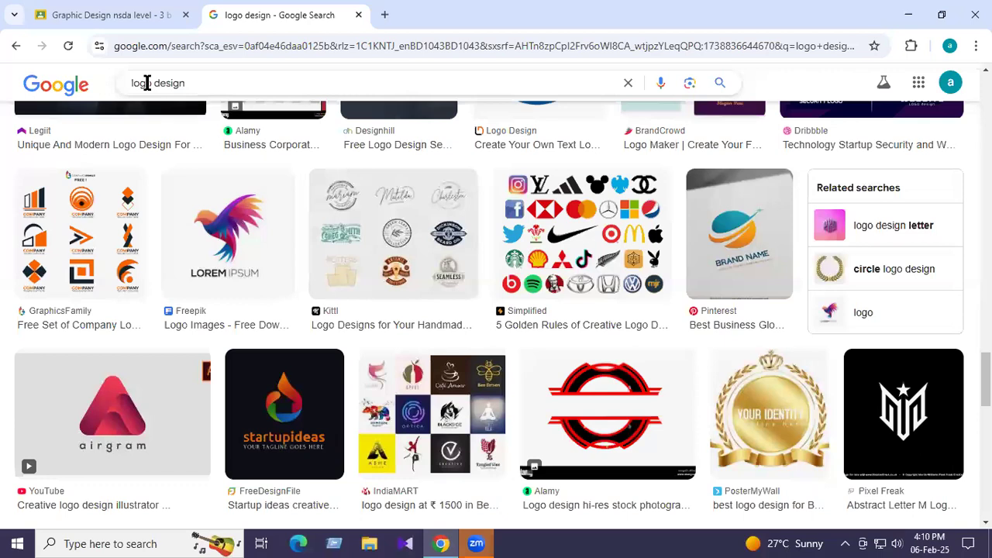
Replace 'logo' with 'poster' to search images for 'poster design'.
{"action": "double_click", "coordinate": [146, 83]}
{"action": "type", "text": "poster"}
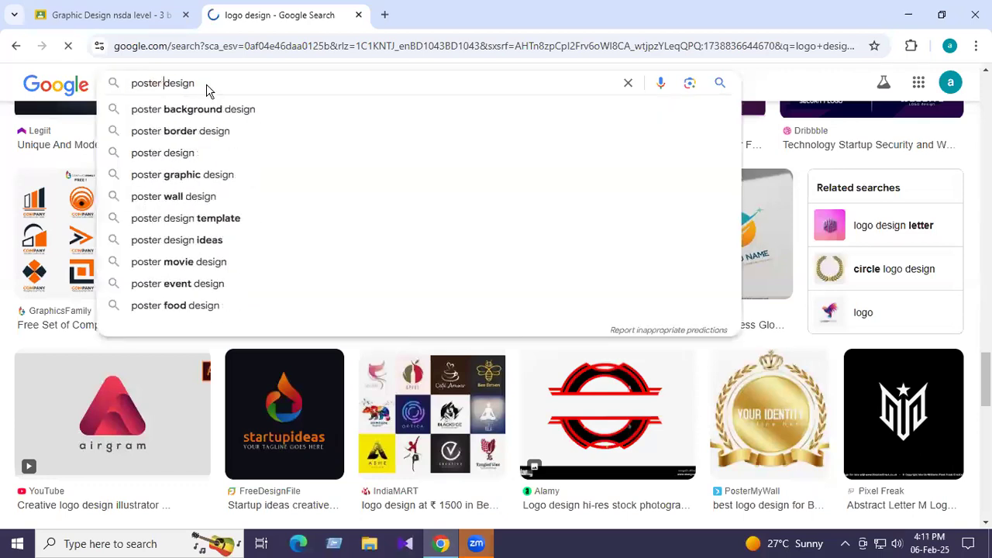
{"action": "key", "text": "Return"}
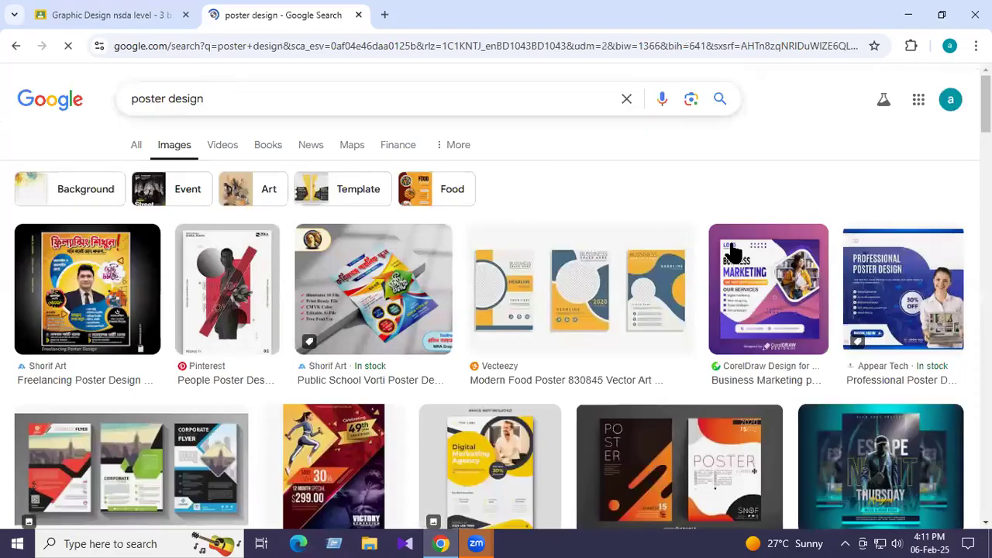
Scroll through the poster design results, then select 'poster' in the query.
{"action": "scroll", "coordinate": [732, 254], "scroll_direction": "down", "scroll_amount": 3}
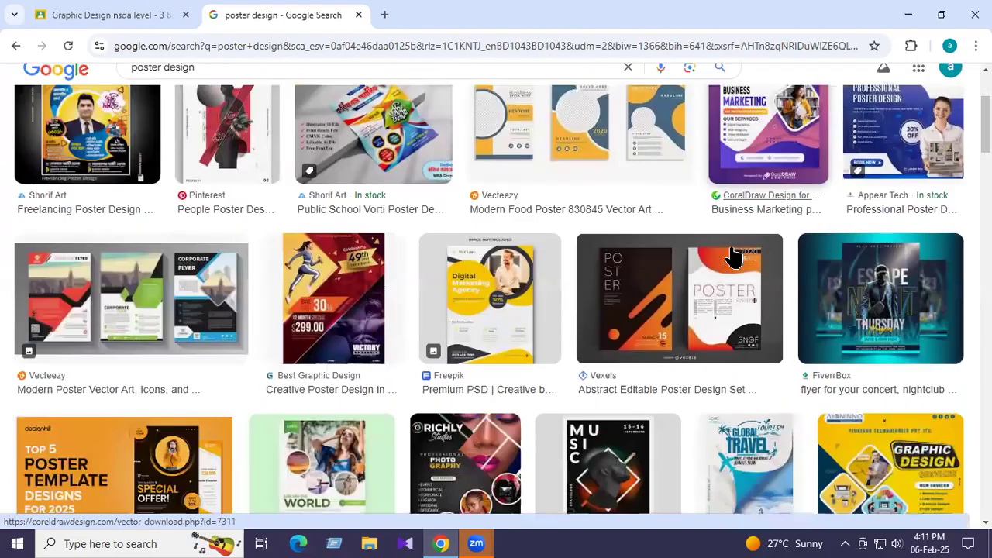
{"action": "scroll", "coordinate": [733, 254], "scroll_direction": "down", "scroll_amount": 3}
{"action": "scroll", "coordinate": [733, 255], "scroll_direction": "down", "scroll_amount": 3}
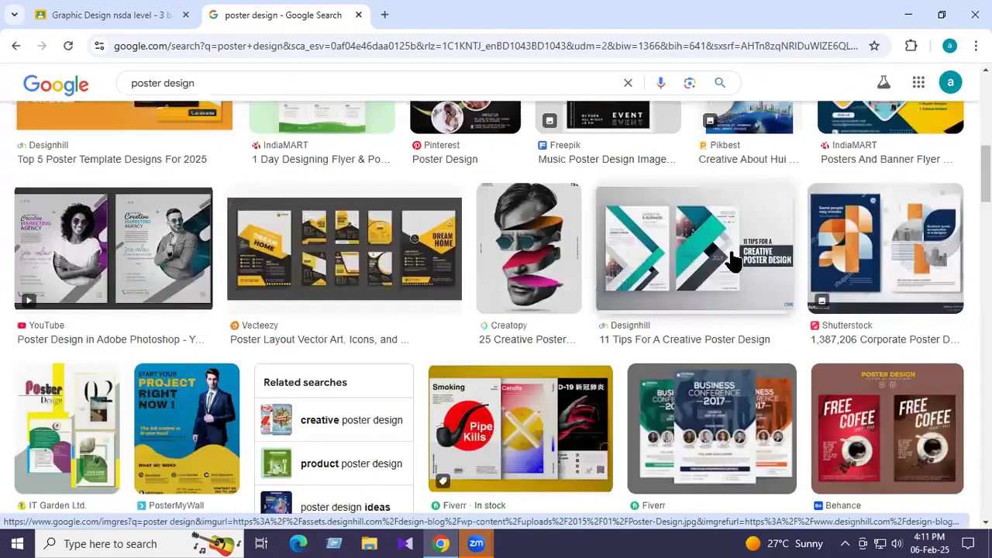
{"action": "scroll", "coordinate": [732, 262], "scroll_direction": "down", "scroll_amount": 5}
{"action": "scroll", "coordinate": [733, 266], "scroll_direction": "down", "scroll_amount": 5}
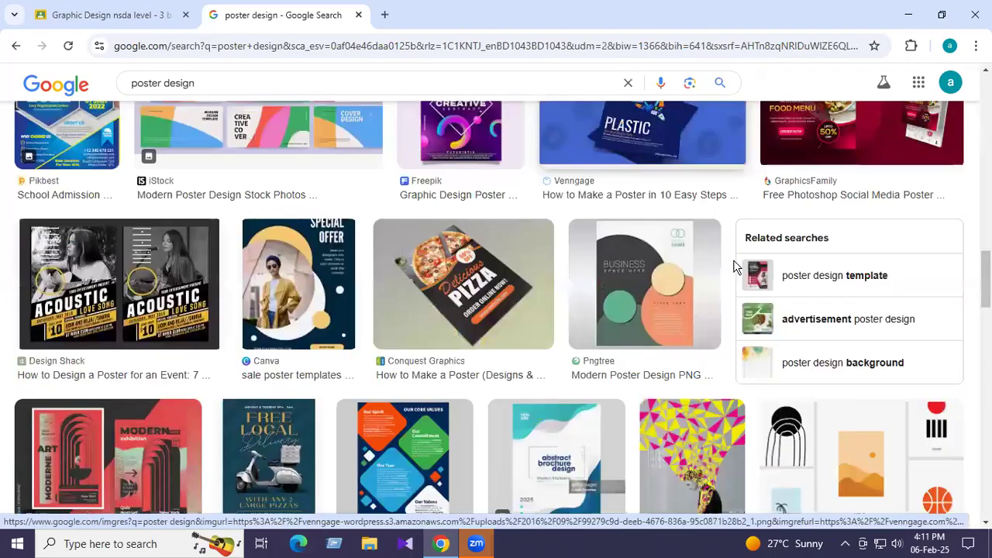
{"action": "scroll", "coordinate": [817, 359], "scroll_direction": "down", "scroll_amount": 5}
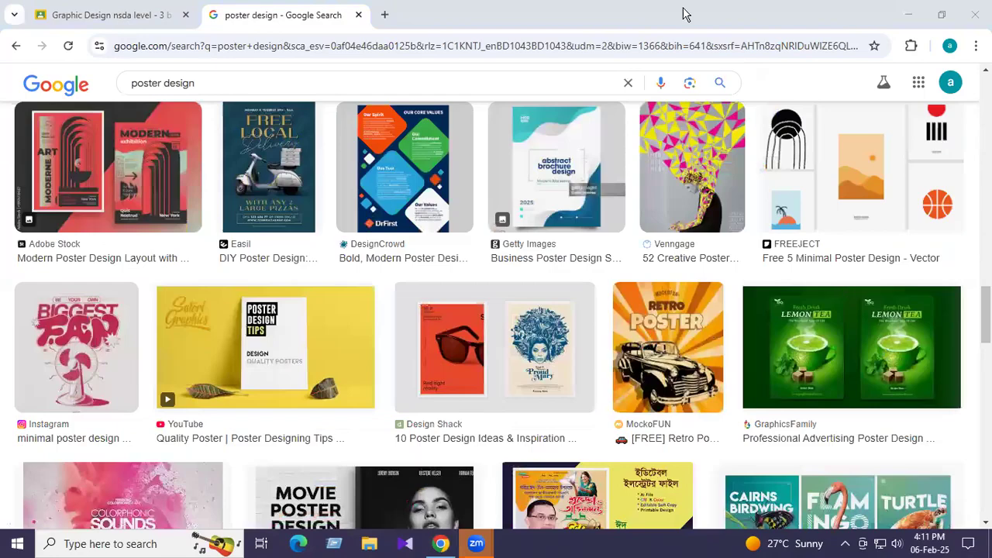
{"action": "scroll", "coordinate": [500, 294], "scroll_direction": "down", "scroll_amount": 7}
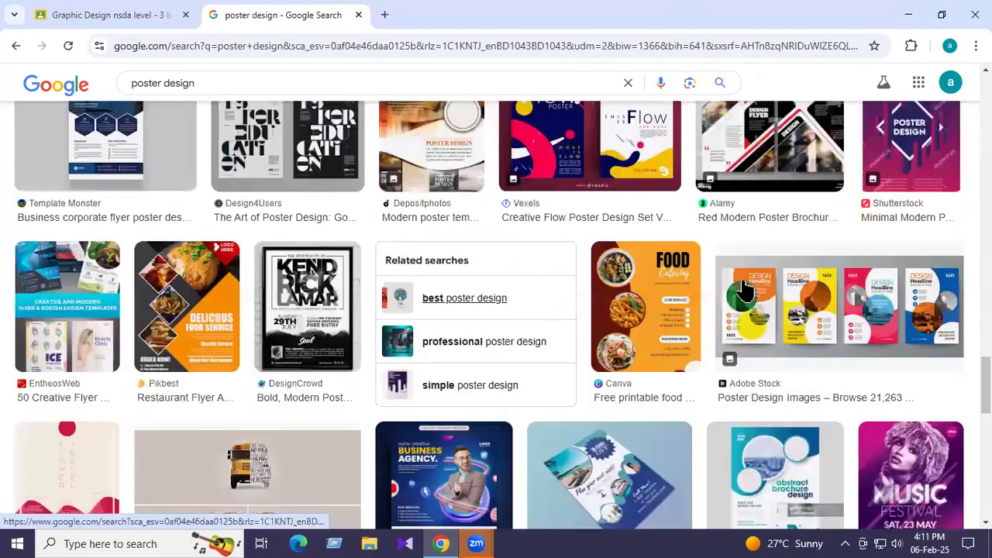
{"action": "scroll", "coordinate": [427, 271], "scroll_direction": "down", "scroll_amount": 5}
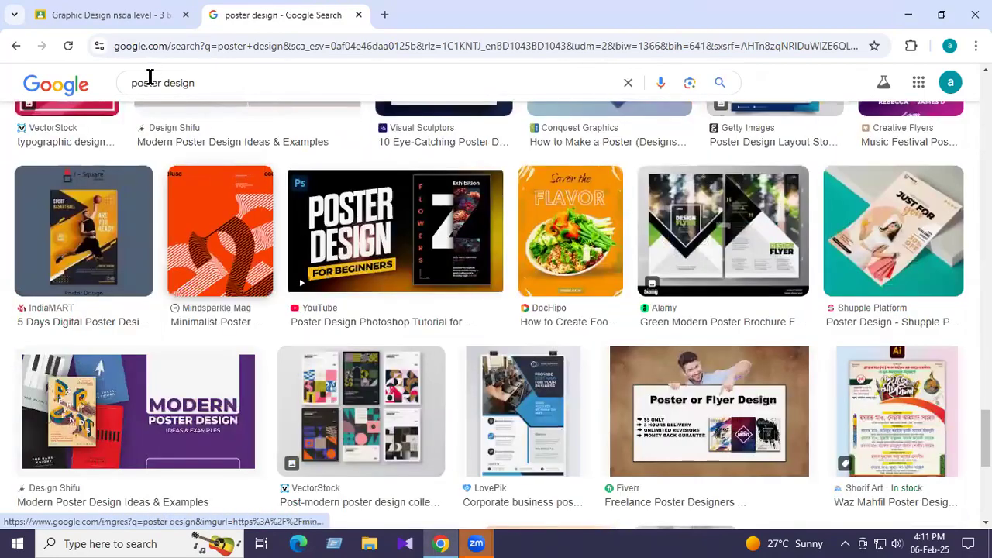
{"action": "double_click", "coordinate": [149, 82]}
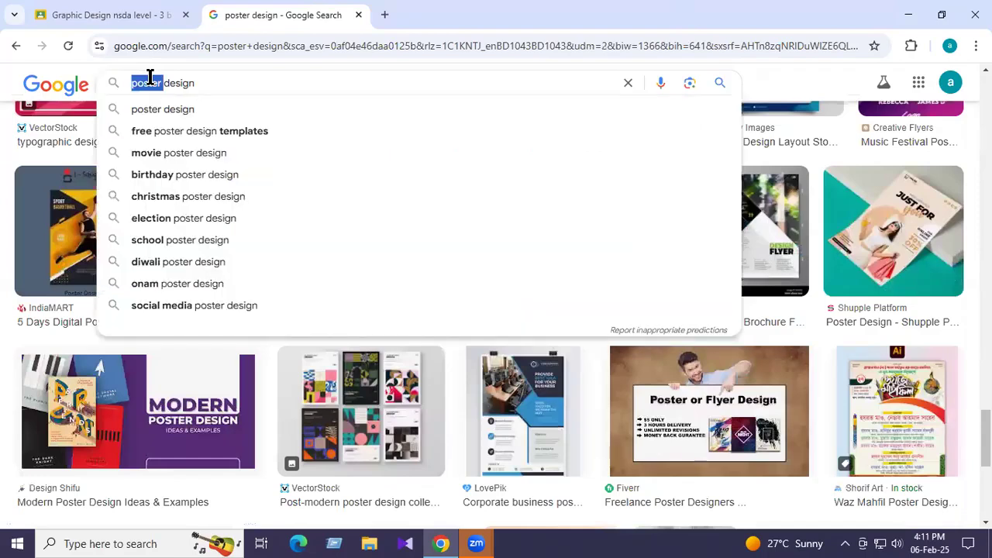
Swap 'poster' for 'banner', browse the banner design results, then type 'magazine' over 'banner'.
{"action": "key", "text": "BackSpace"}
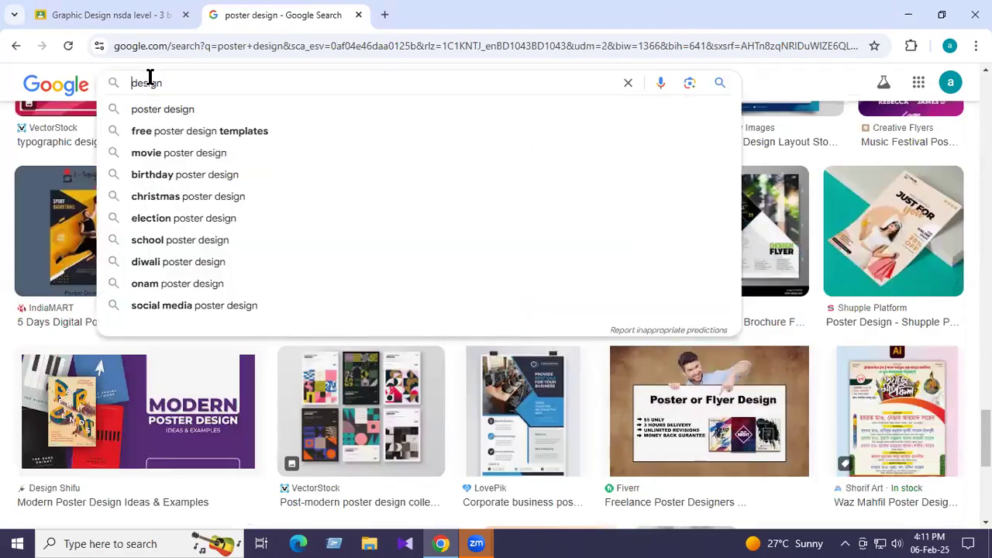
{"action": "type", "text": "banner"}
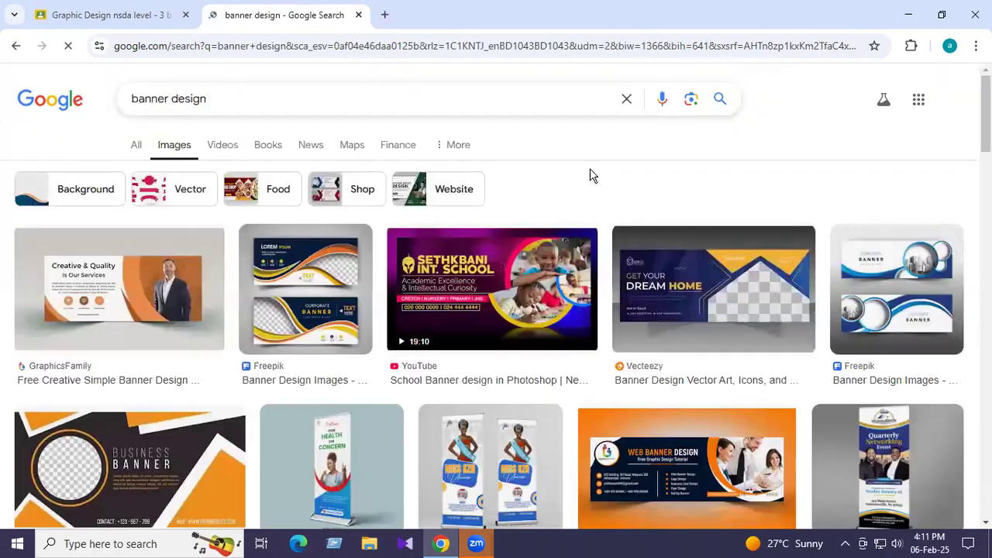
{"action": "scroll", "coordinate": [915, 221], "scroll_direction": "down", "scroll_amount": 1}
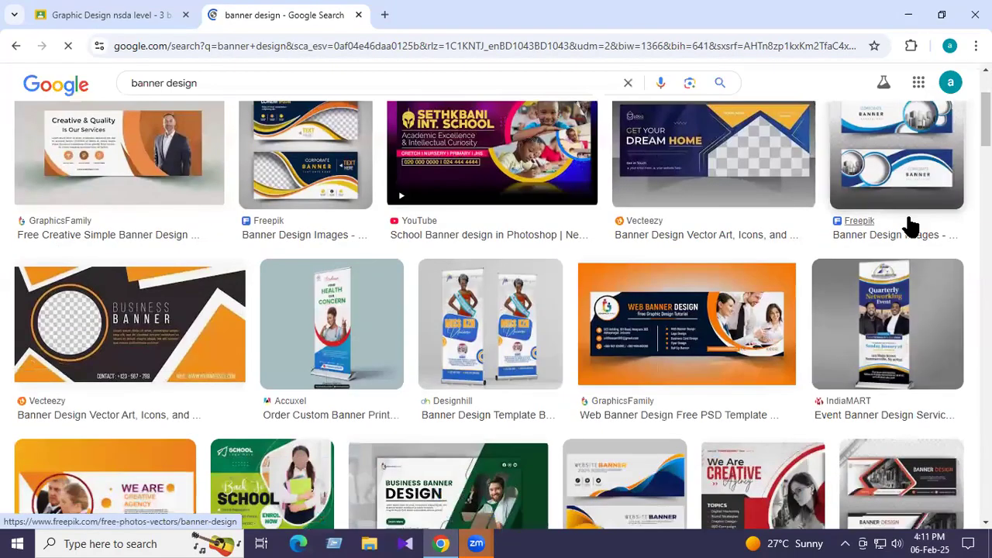
{"action": "scroll", "coordinate": [913, 225], "scroll_direction": "down", "scroll_amount": 5}
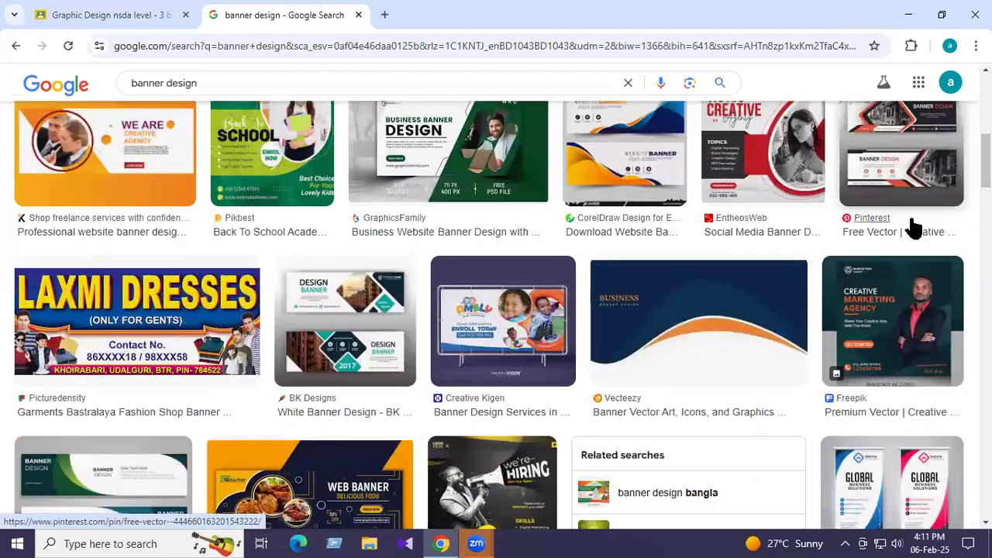
{"action": "scroll", "coordinate": [914, 225], "scroll_direction": "down", "scroll_amount": 5}
{"action": "scroll", "coordinate": [913, 225], "scroll_direction": "down", "scroll_amount": 10}
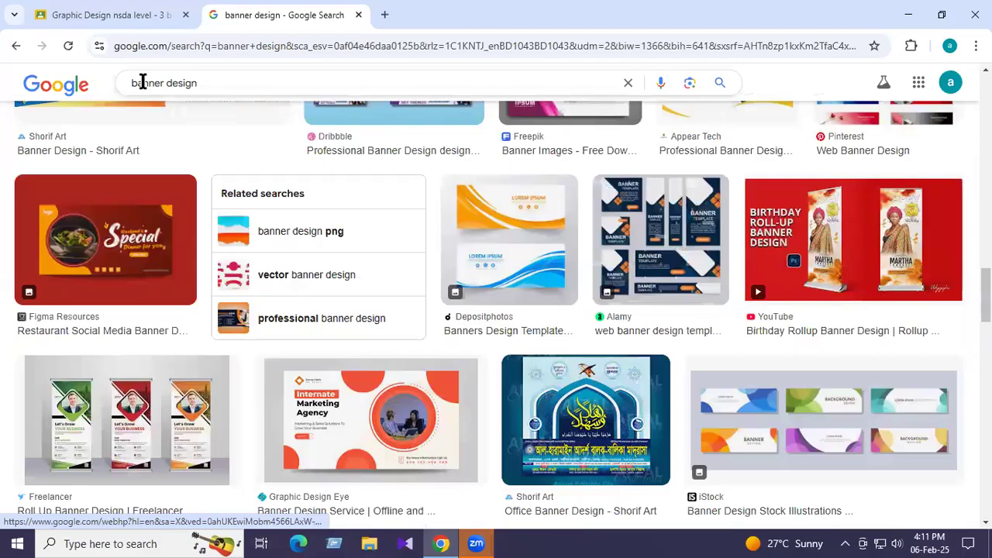
{"action": "double_click", "coordinate": [143, 83]}
{"action": "type", "text": "maga"}
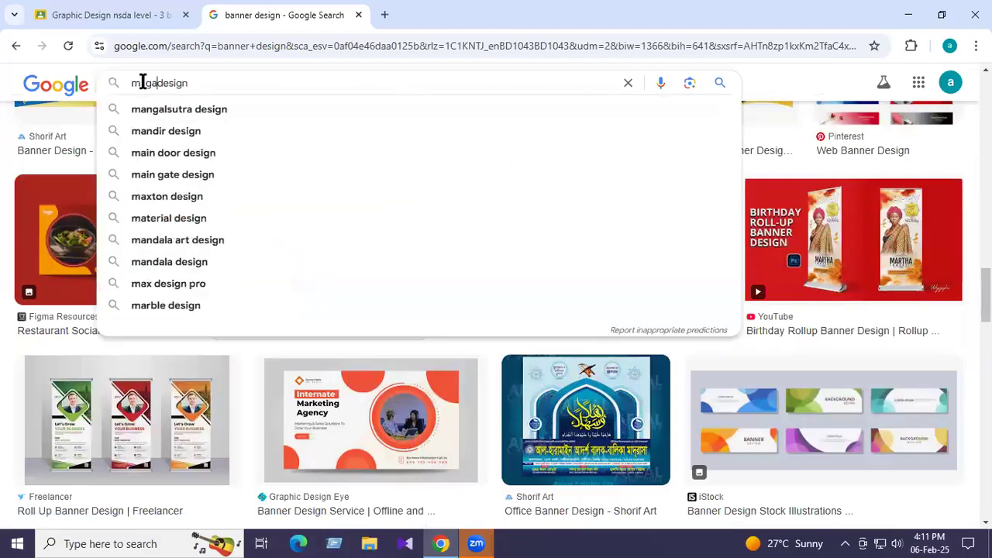
{"action": "type", "text": "zine"}
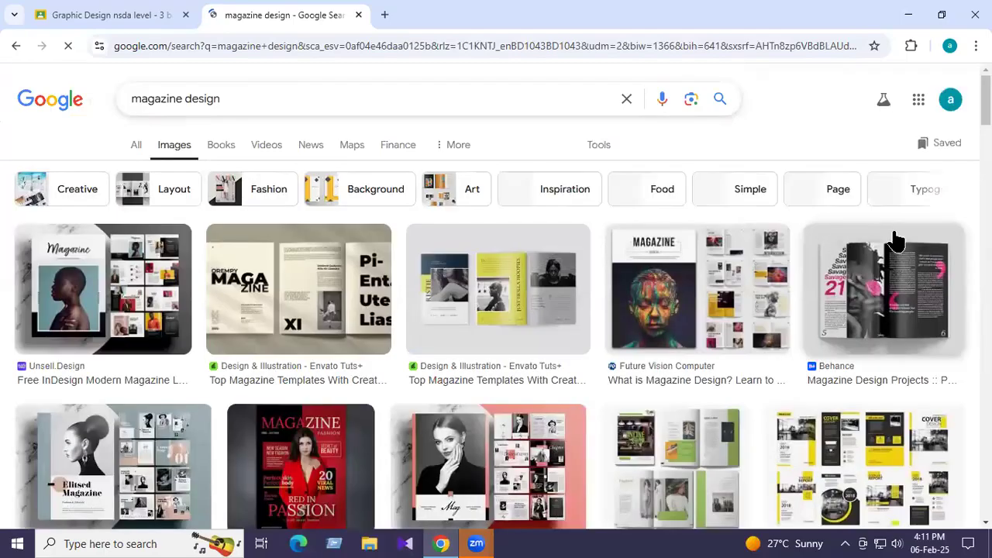
Scroll through the magazine layout and cover results, then select 'magazine' in the query.
{"action": "scroll", "coordinate": [884, 259], "scroll_direction": "down", "scroll_amount": 1}
{"action": "scroll", "coordinate": [872, 277], "scroll_direction": "down", "scroll_amount": 2}
{"action": "scroll", "coordinate": [873, 277], "scroll_direction": "down", "scroll_amount": 3}
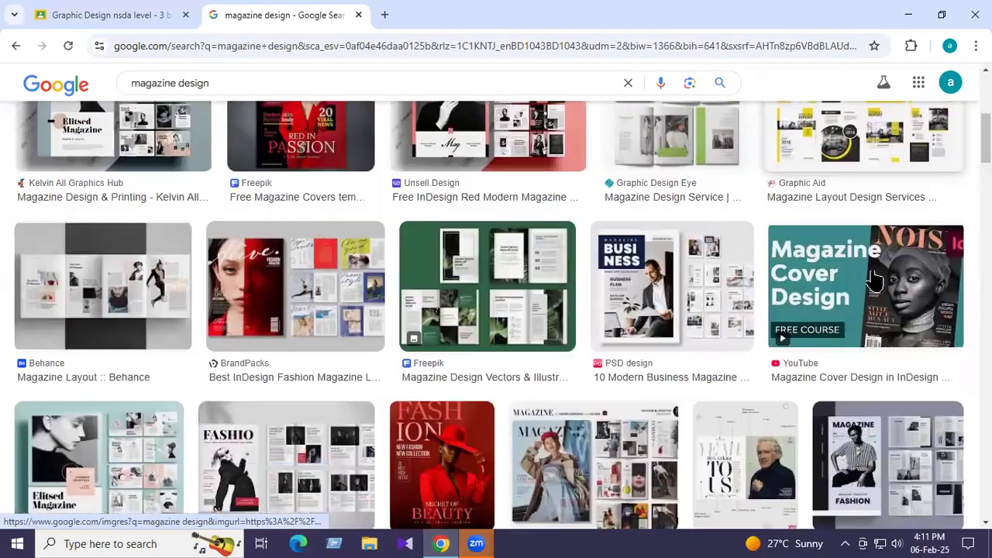
{"action": "scroll", "coordinate": [873, 278], "scroll_direction": "down", "scroll_amount": 2}
{"action": "scroll", "coordinate": [873, 278], "scroll_direction": "down", "scroll_amount": 7}
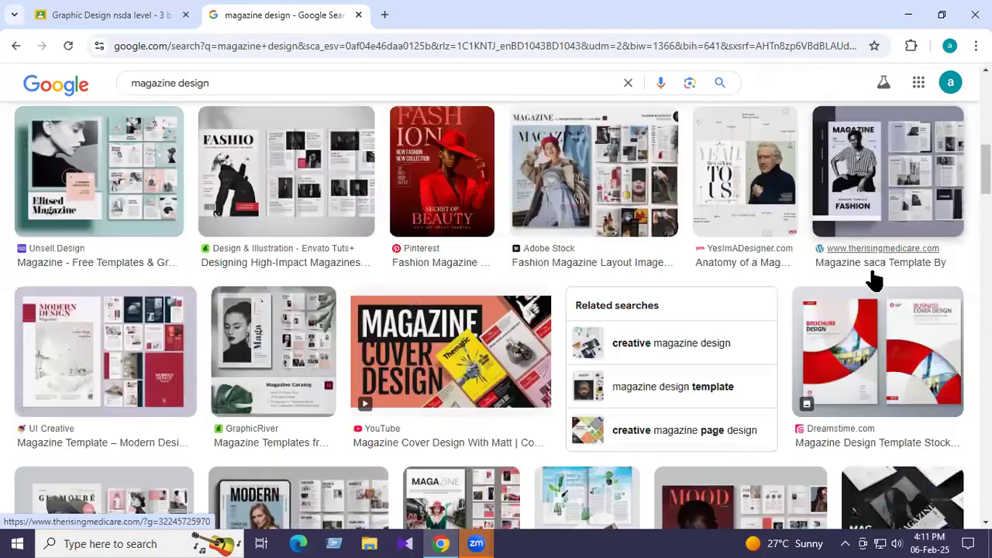
{"action": "scroll", "coordinate": [873, 279], "scroll_direction": "down", "scroll_amount": 3}
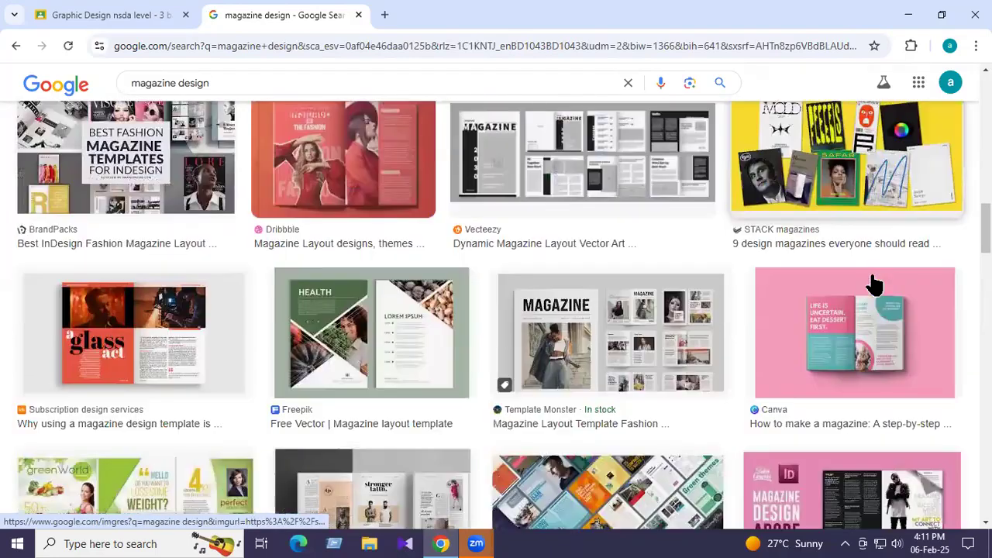
{"action": "scroll", "coordinate": [494, 221], "scroll_direction": "down", "scroll_amount": 1}
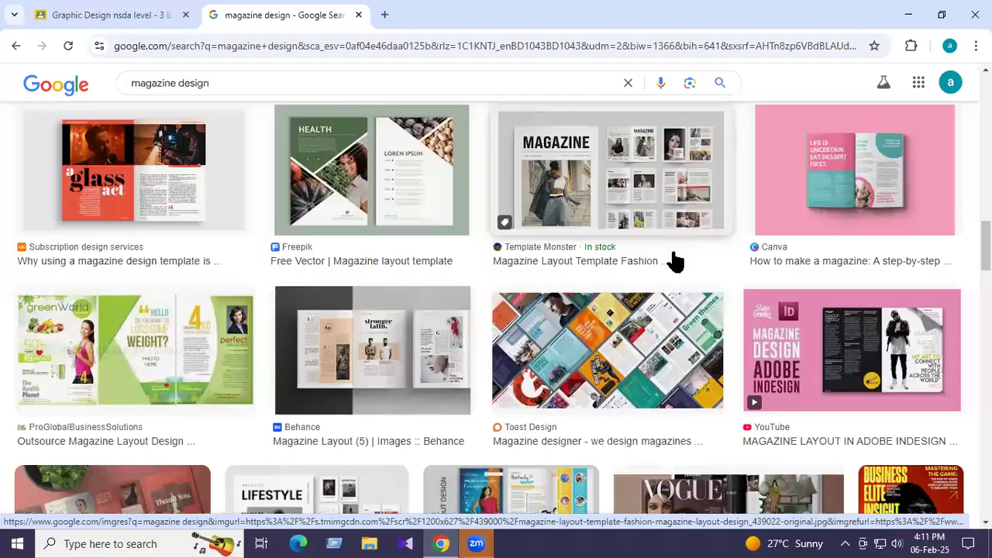
{"action": "scroll", "coordinate": [676, 262], "scroll_direction": "down", "scroll_amount": 2}
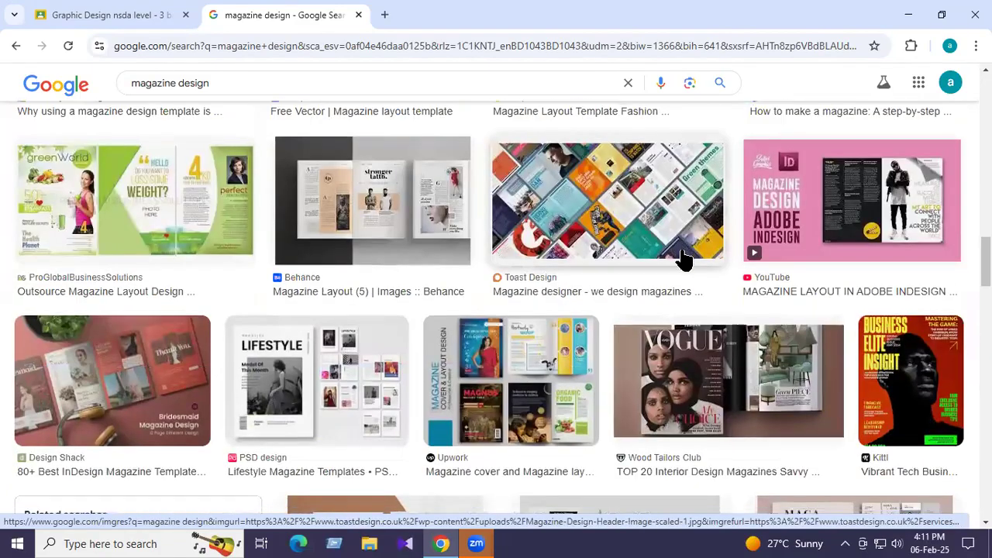
{"action": "scroll", "coordinate": [682, 260], "scroll_direction": "down", "scroll_amount": 5}
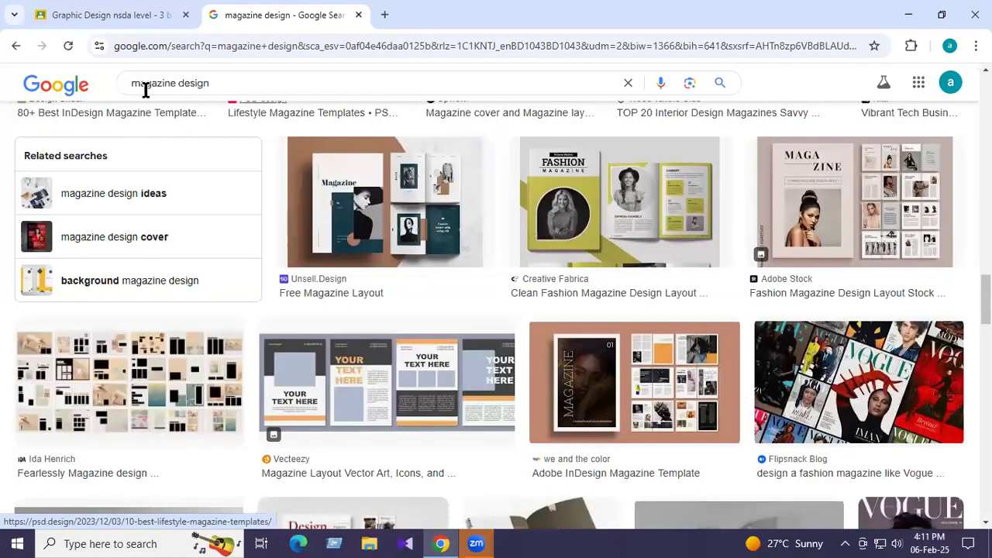
{"action": "double_click", "coordinate": [145, 88]}
Replace 'magazine' with 'business card', browse the card layouts, then select 'business' in the query.
{"action": "key", "text": "BackSpace"}
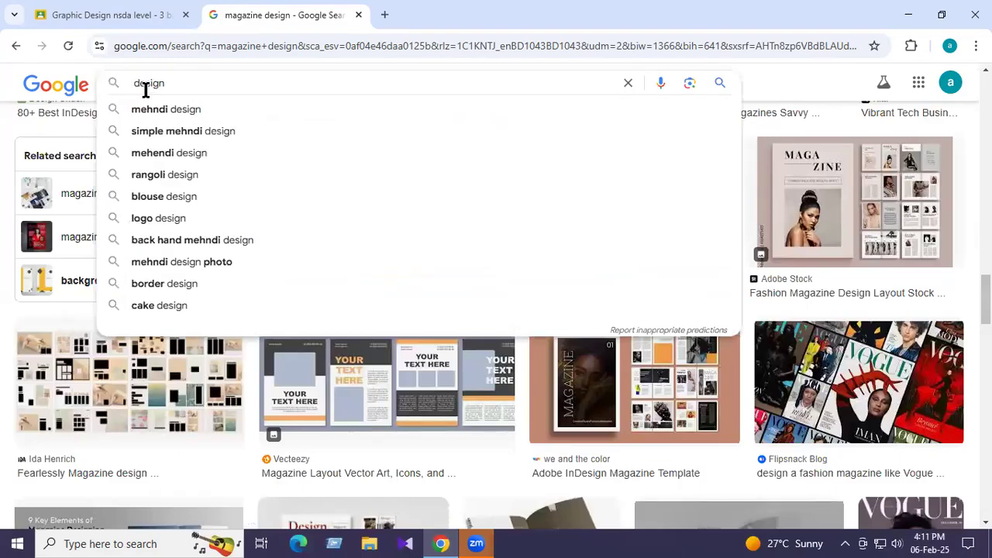
{"action": "type", "text": "business"}
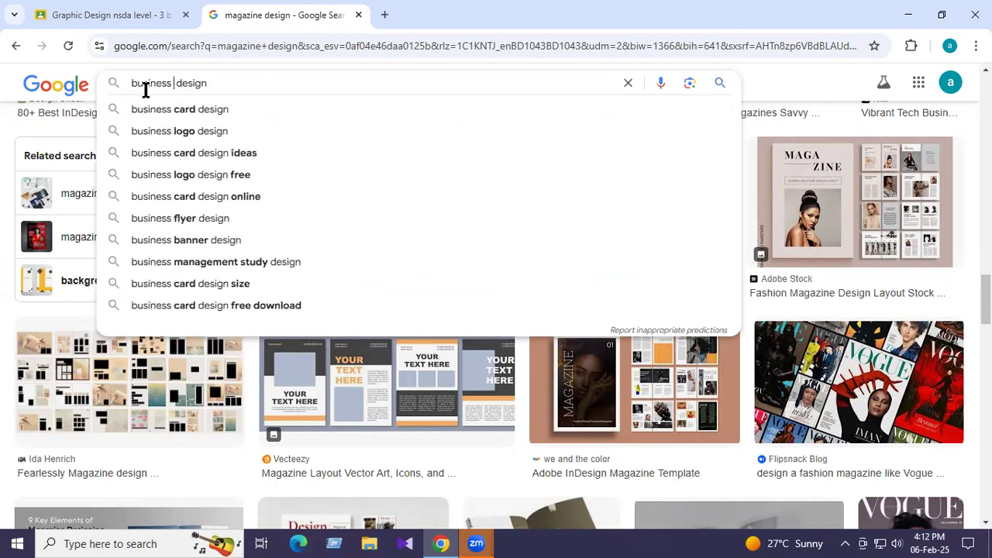
{"action": "type", "text": " card"}
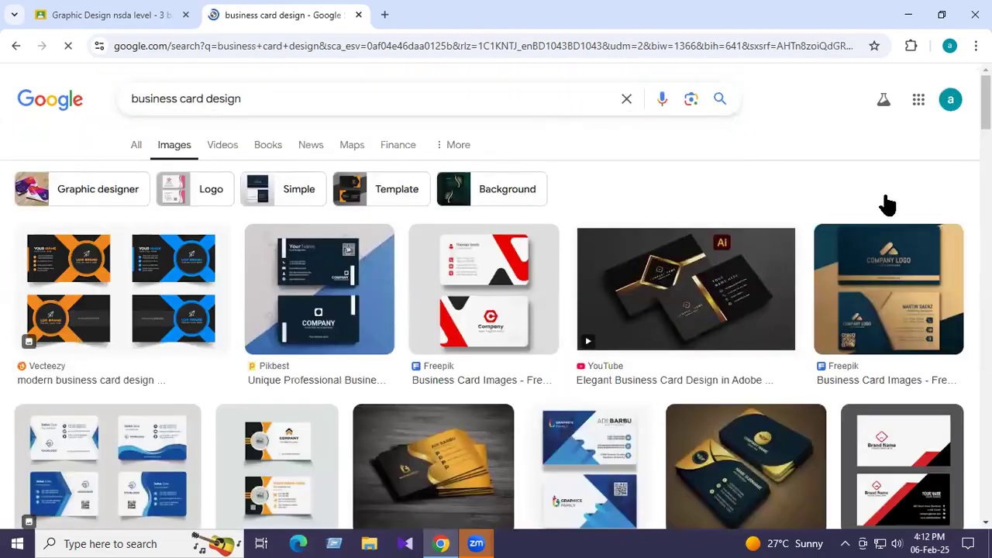
{"action": "scroll", "coordinate": [834, 260], "scroll_direction": "down", "scroll_amount": 4}
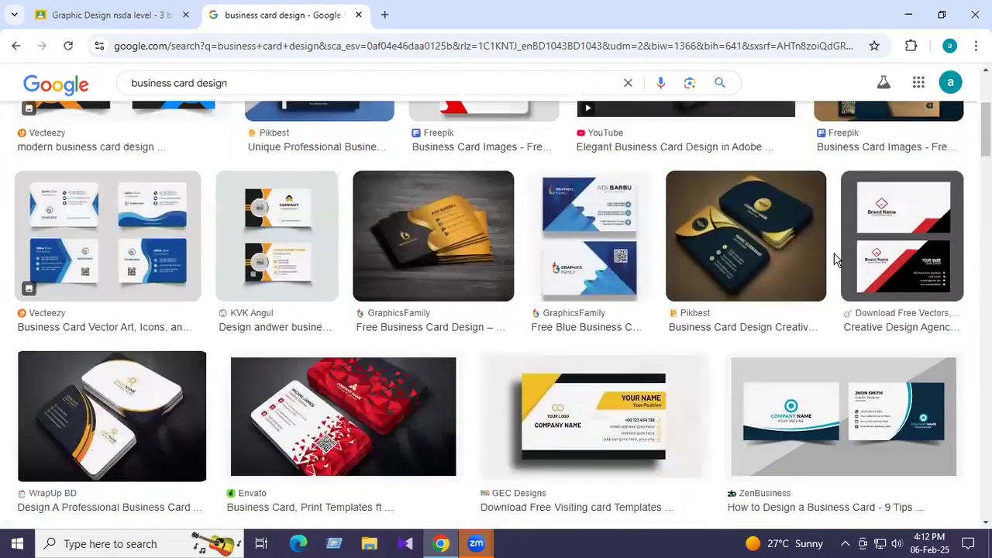
{"action": "scroll", "coordinate": [841, 263], "scroll_direction": "down", "scroll_amount": 7}
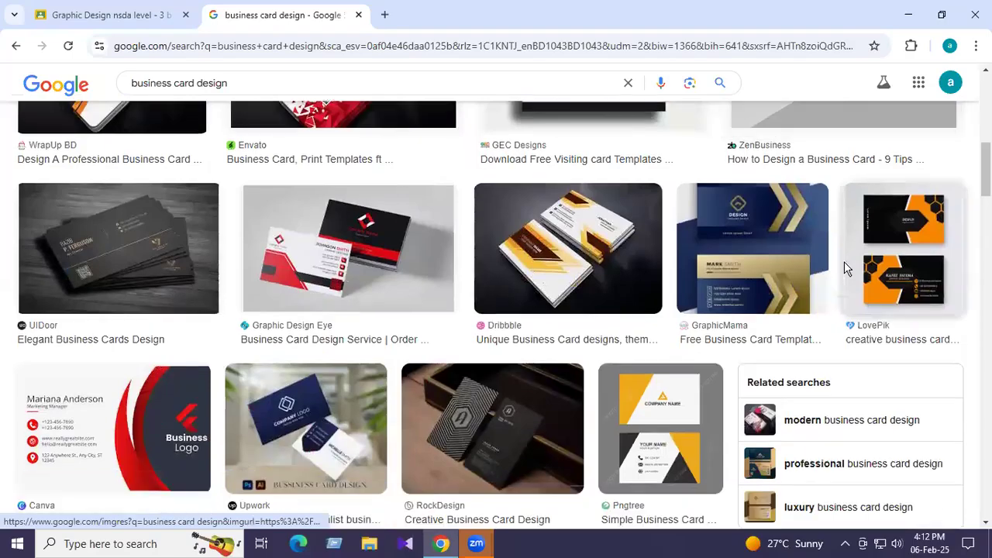
{"action": "scroll", "coordinate": [851, 268], "scroll_direction": "down", "scroll_amount": 2}
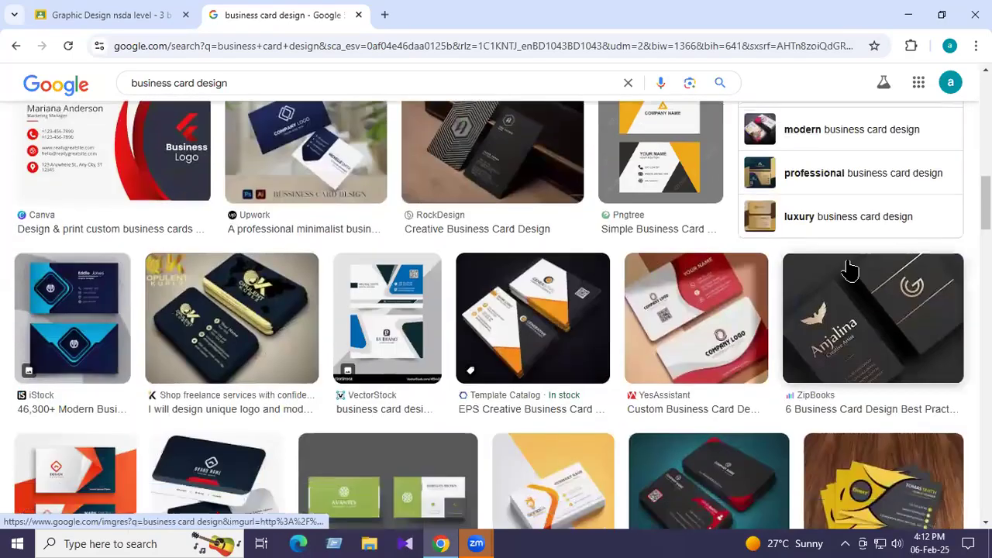
{"action": "scroll", "coordinate": [851, 268], "scroll_direction": "down", "scroll_amount": 6}
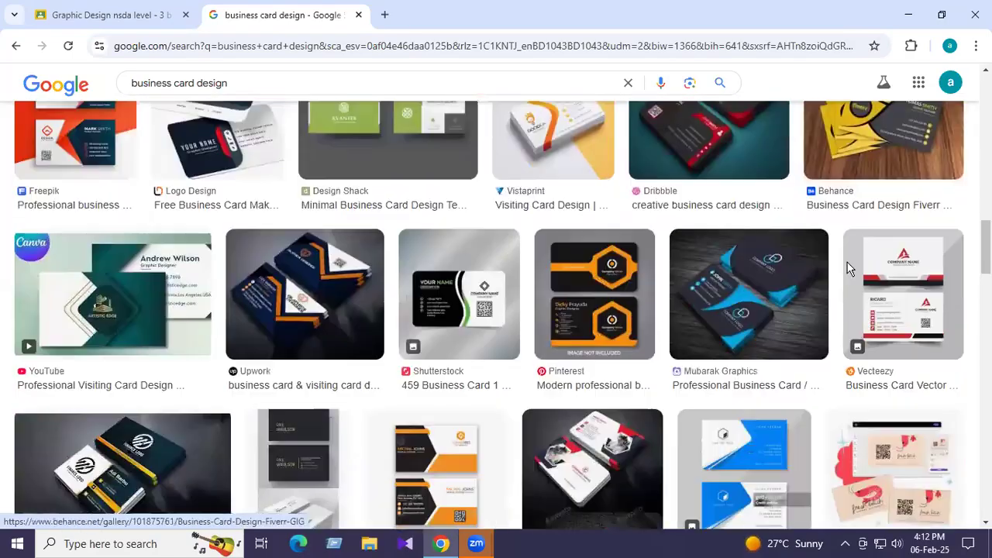
{"action": "scroll", "coordinate": [851, 268], "scroll_direction": "down", "scroll_amount": 4}
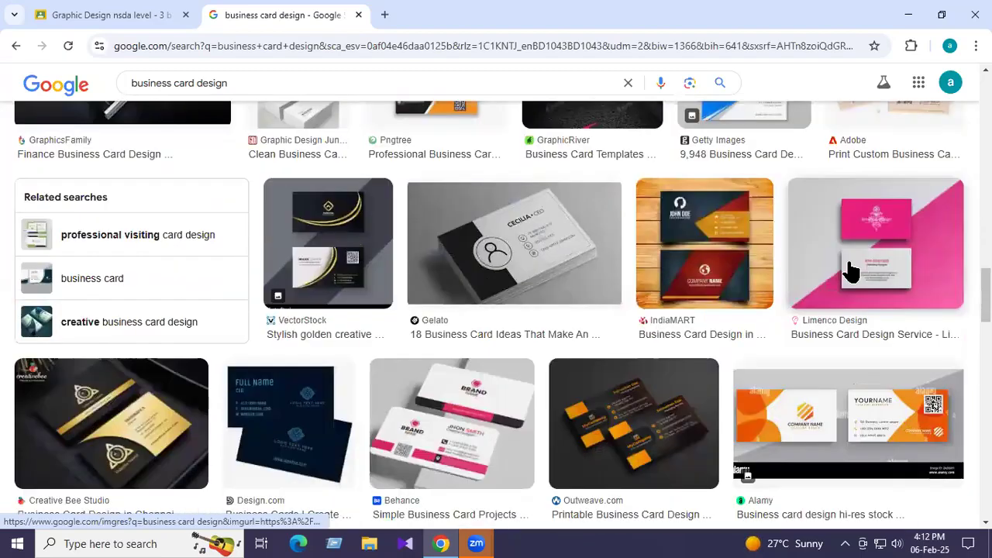
{"action": "scroll", "coordinate": [850, 268], "scroll_direction": "down", "scroll_amount": 4}
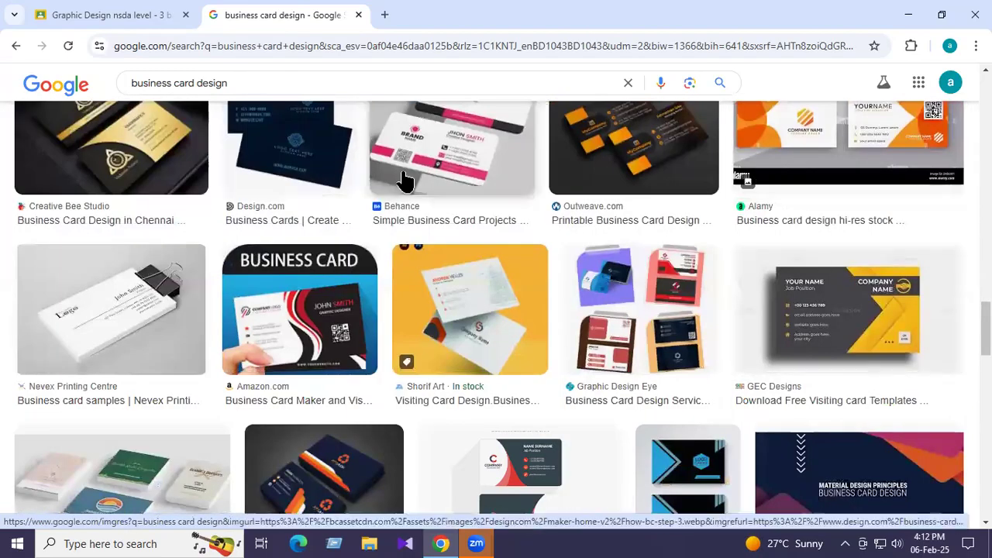
{"action": "left_click", "coordinate": [160, 82]}
{"action": "double_click", "coordinate": [160, 84]}
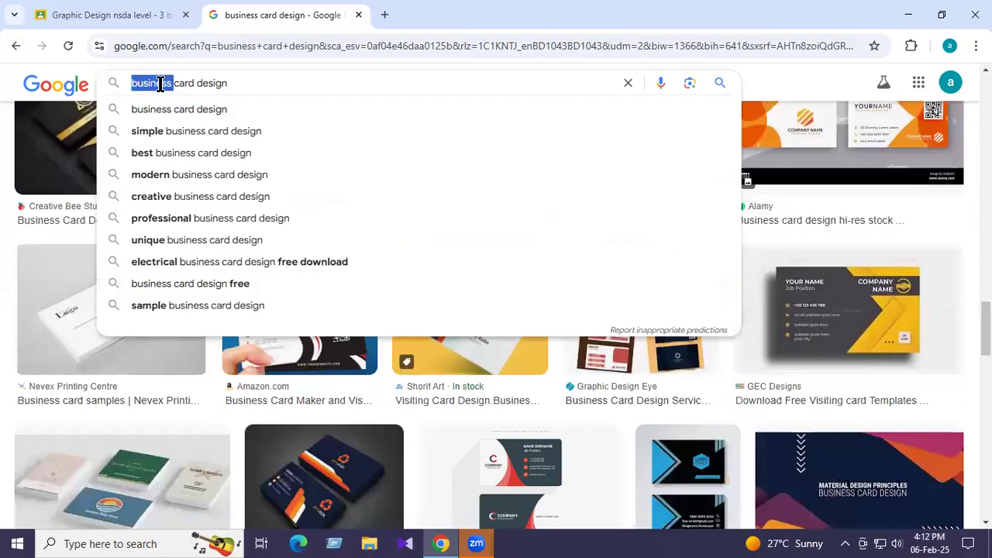
Replace 'business' with 'id' to search 'id card design' and scroll the ID card results.
{"action": "type", "text": "id"}
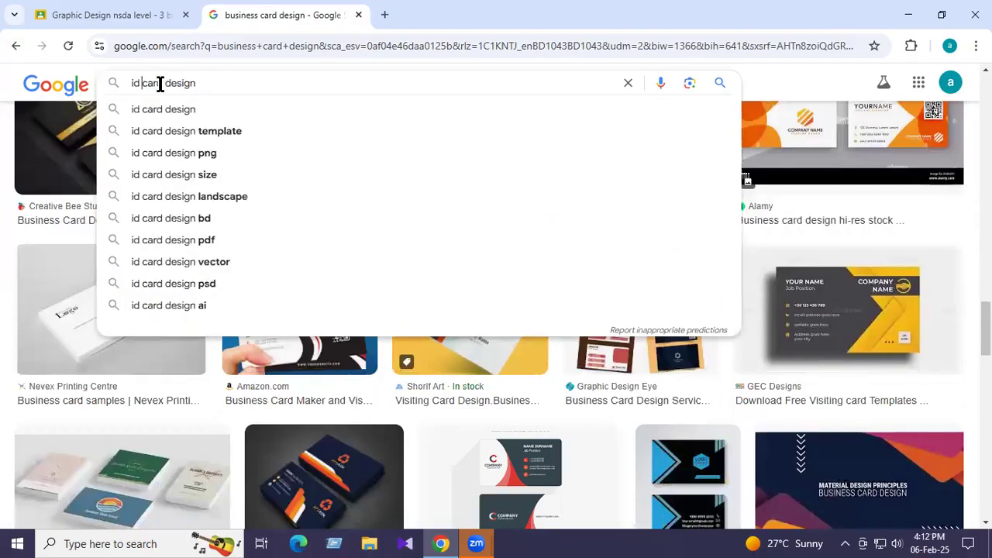
{"action": "key", "text": "Return"}
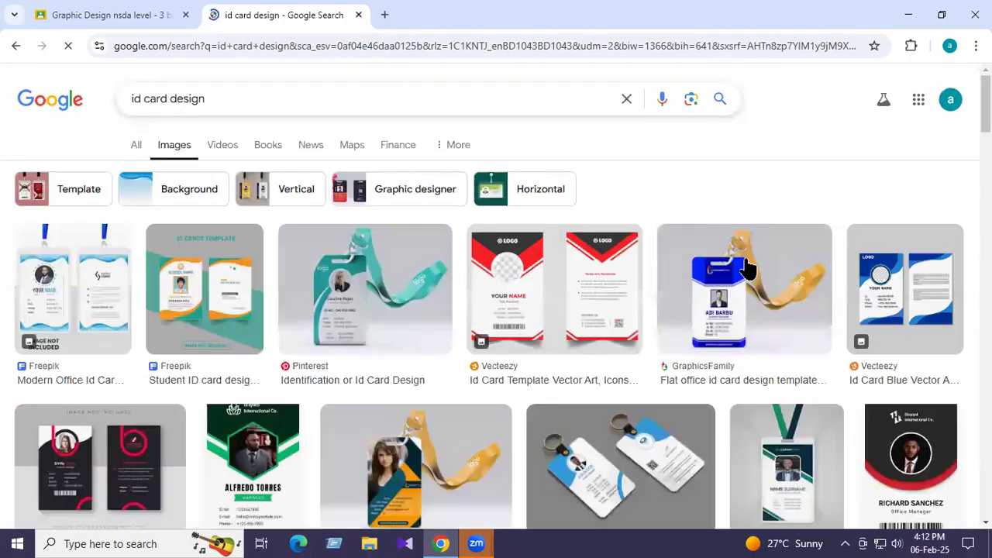
{"action": "scroll", "coordinate": [842, 304], "scroll_direction": "down", "scroll_amount": 5}
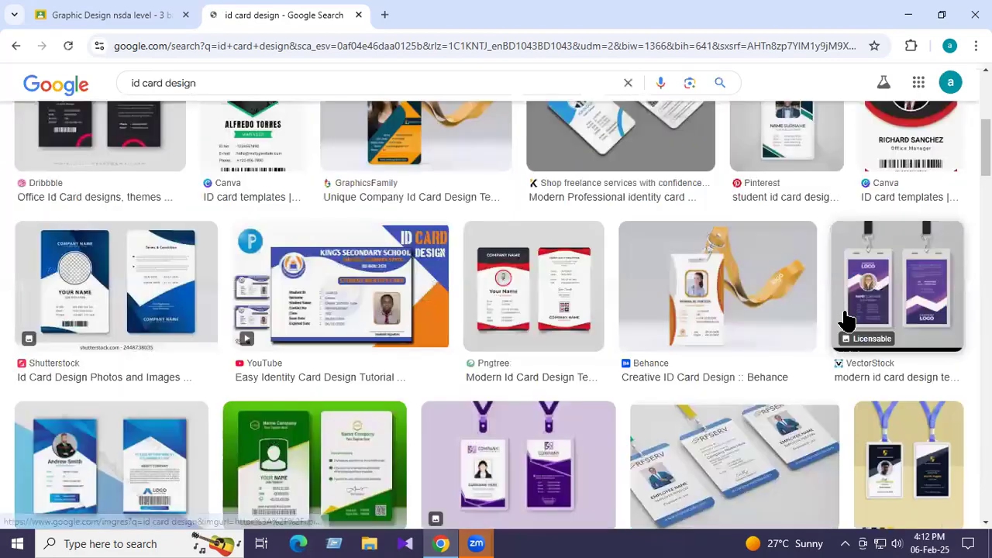
{"action": "scroll", "coordinate": [847, 320], "scroll_direction": "down", "scroll_amount": 7}
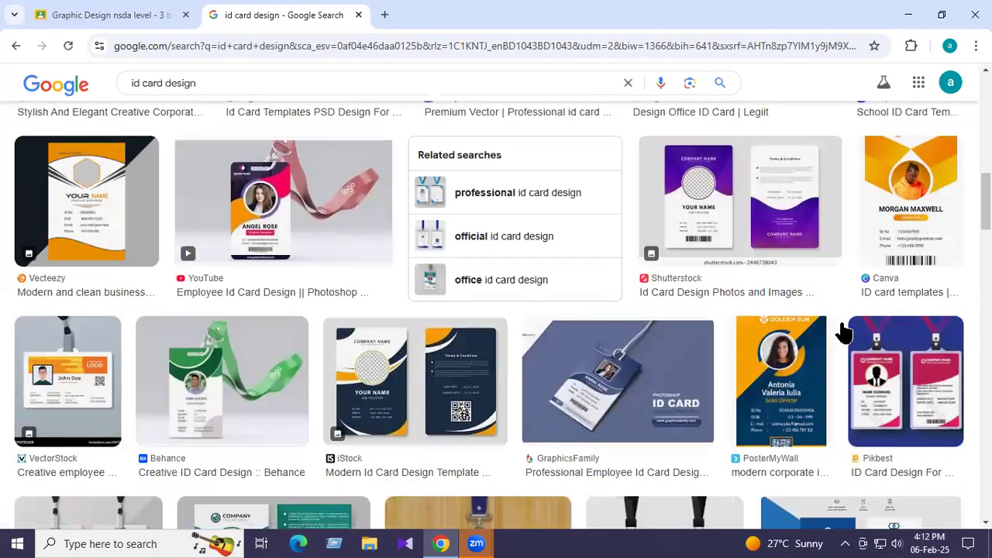
{"action": "scroll", "coordinate": [844, 333], "scroll_direction": "down", "scroll_amount": 6}
Replace 'id card' with 'resume', search 'resume design', and scroll through the resume templates.
{"action": "left_click", "coordinate": [161, 83]}
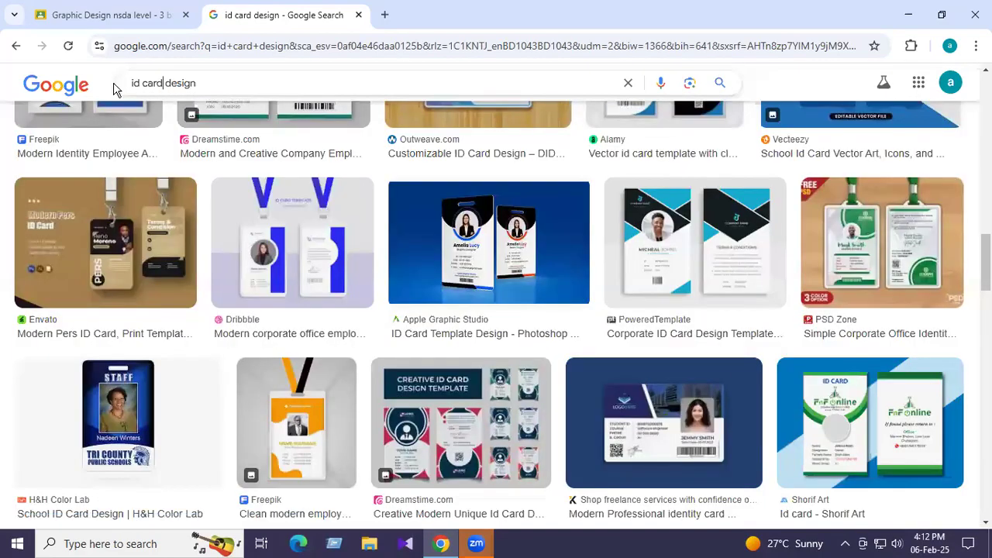
{"action": "key", "text": "shift+Home"}
{"action": "type", "text": "resume"}
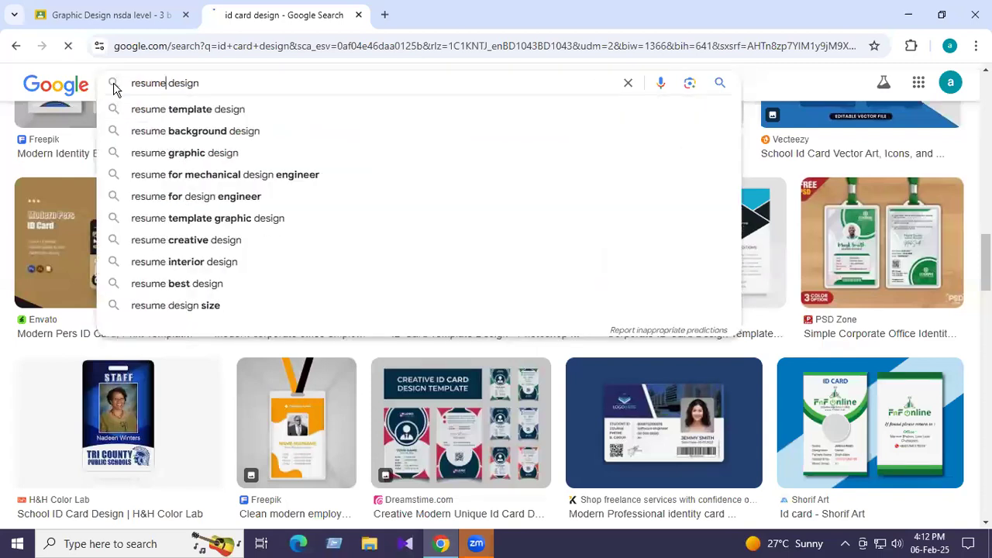
{"action": "key", "text": "Return"}
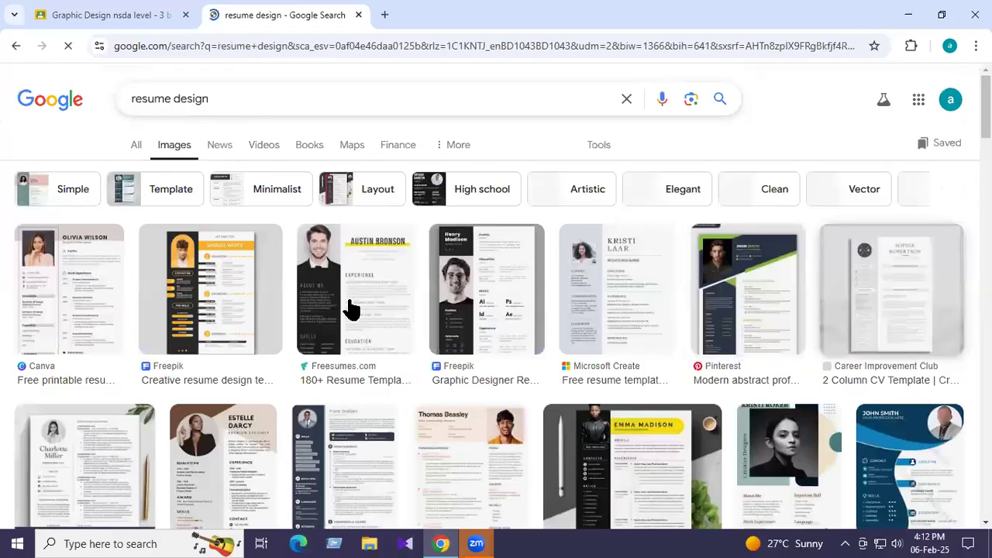
{"action": "scroll", "coordinate": [351, 306], "scroll_direction": "down", "scroll_amount": 2}
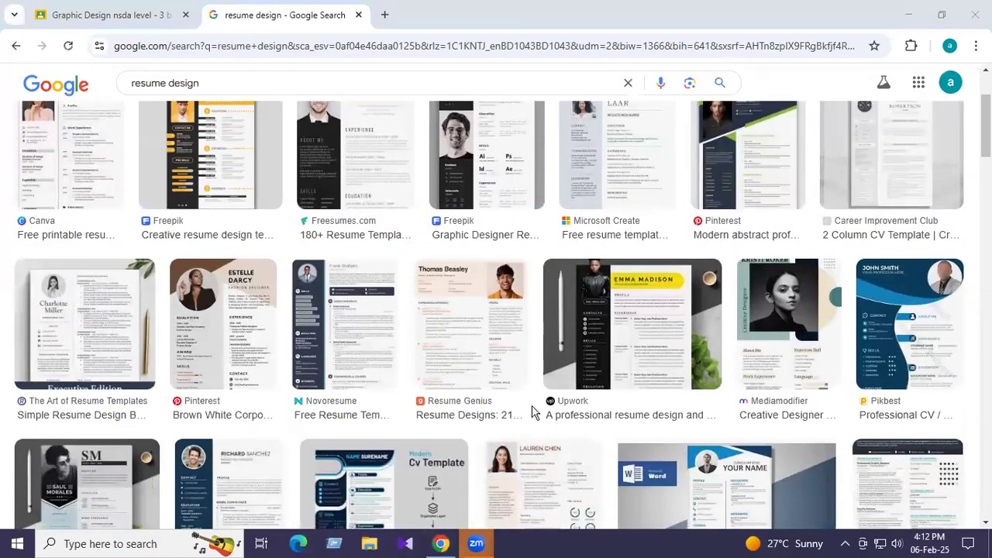
{"action": "scroll", "coordinate": [286, 276], "scroll_direction": "down", "scroll_amount": 10}
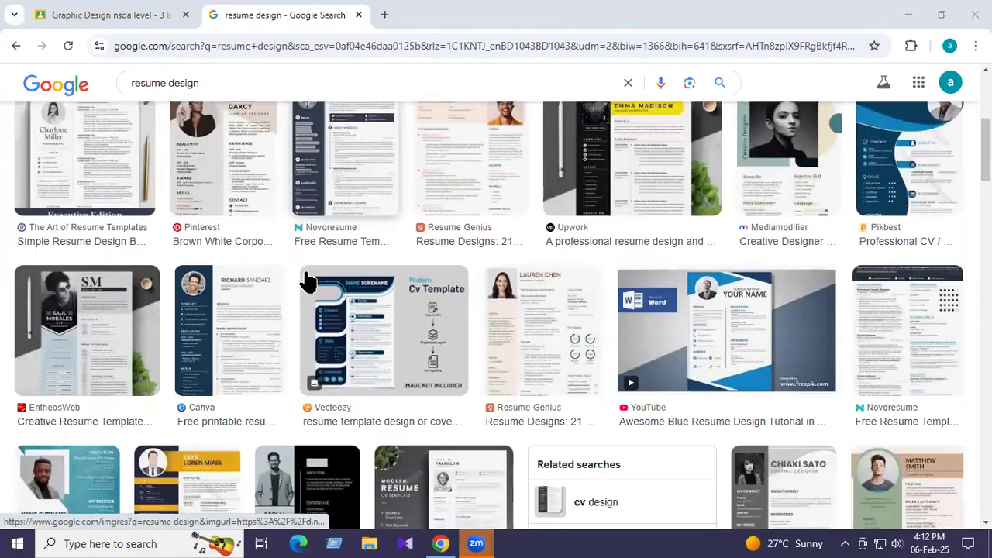
{"action": "scroll", "coordinate": [480, 348], "scroll_direction": "down", "scroll_amount": 7}
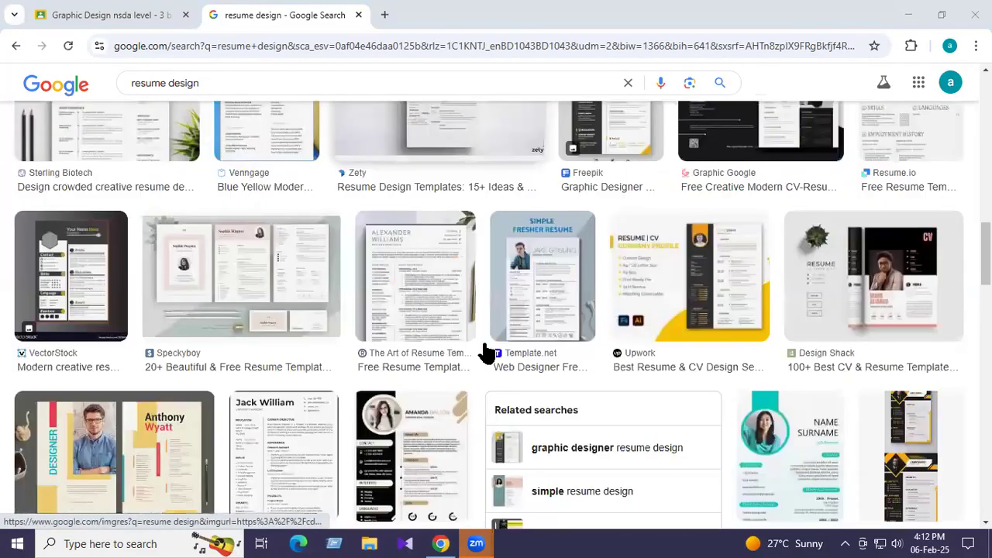
{"action": "scroll", "coordinate": [294, 350], "scroll_direction": "down", "scroll_amount": 3}
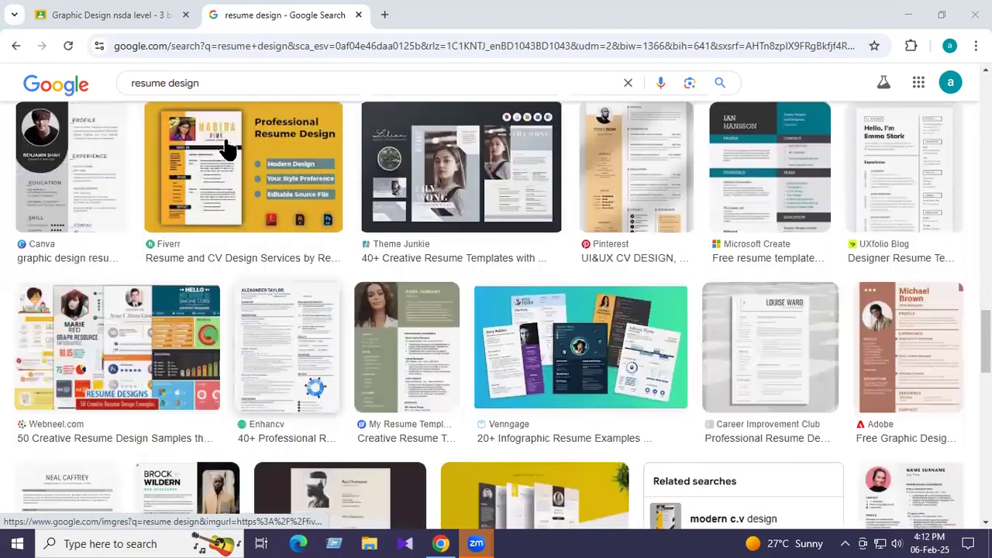
{"action": "double_click", "coordinate": [151, 82]}
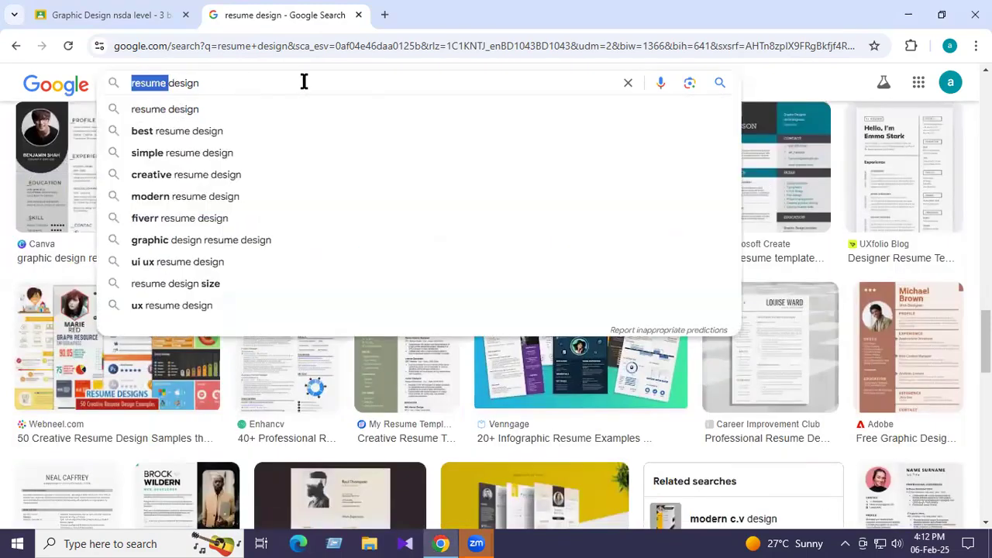
Search 'image editing design' in place of 'resume' and scroll through the editing examples.
{"action": "key", "text": "BackSpace"}
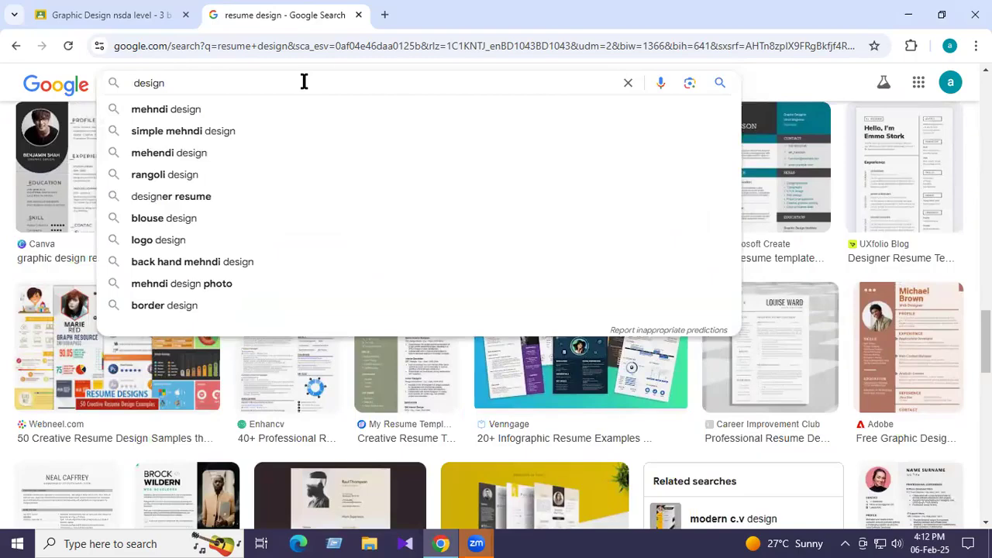
{"action": "type", "text": "image ed "}
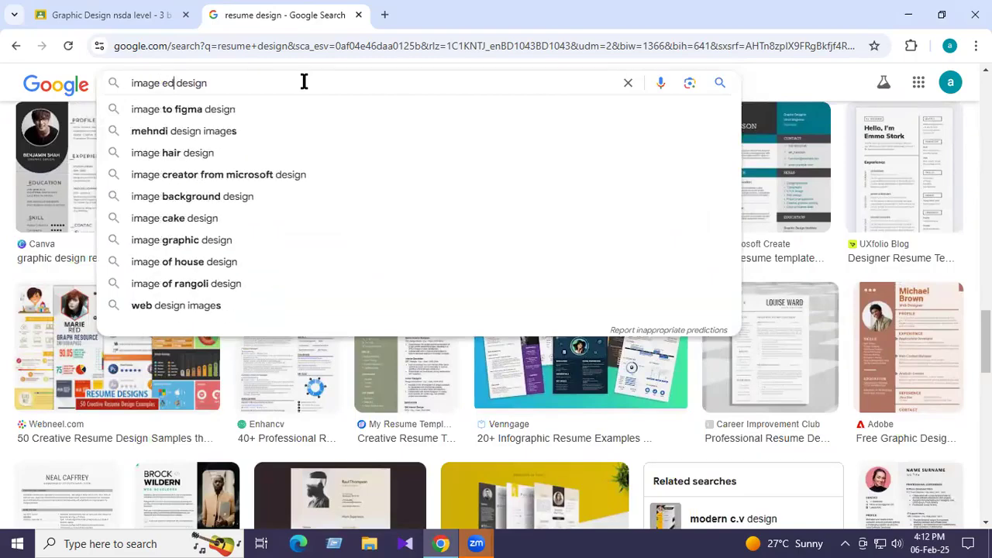
{"action": "type", "text": "iting"}
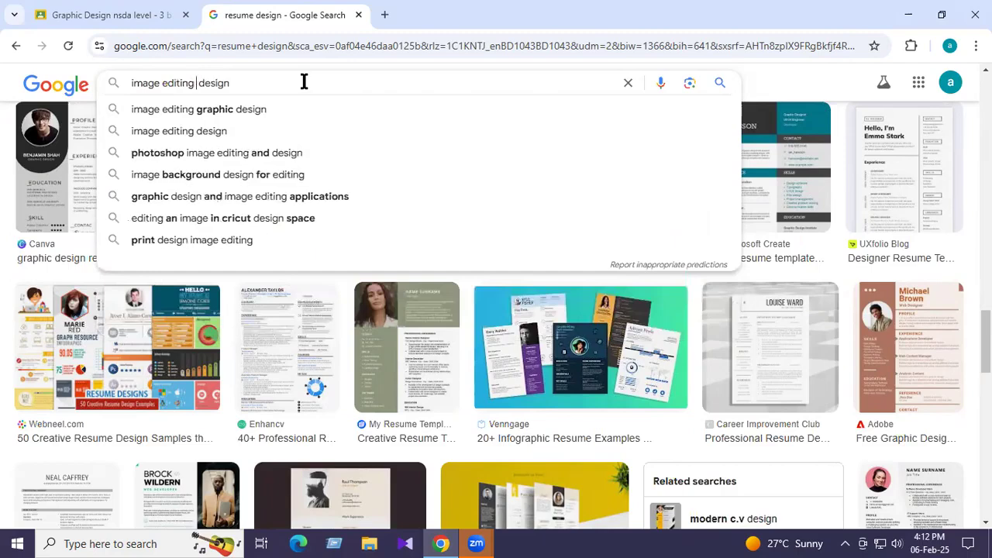
{"action": "key", "text": "Return"}
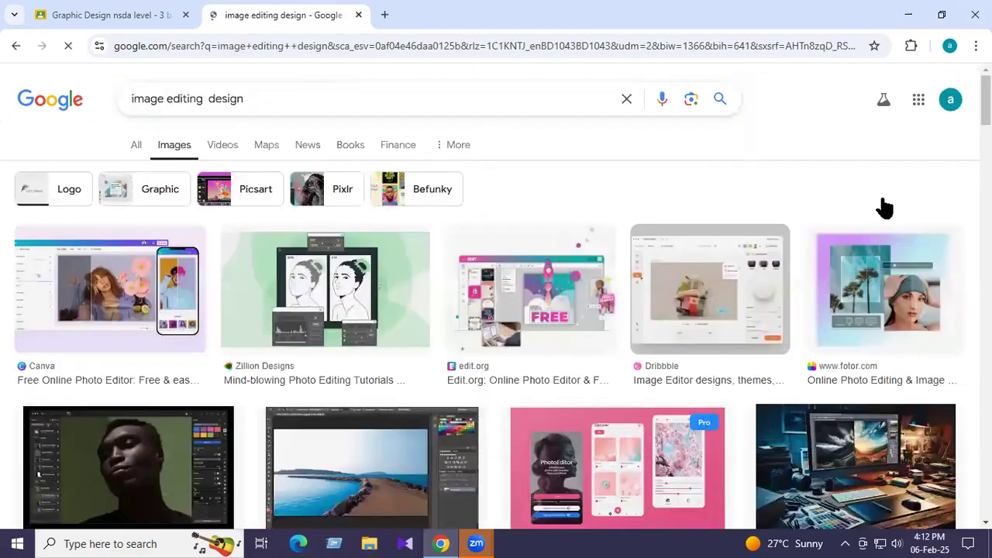
{"action": "scroll", "coordinate": [565, 277], "scroll_direction": "down", "scroll_amount": 5}
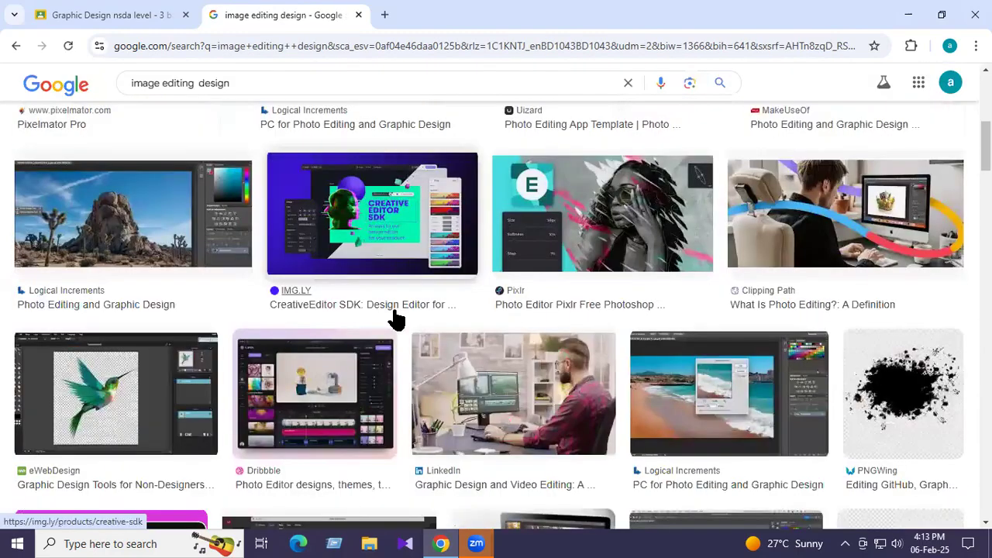
{"action": "scroll", "coordinate": [664, 337], "scroll_direction": "down", "scroll_amount": 3}
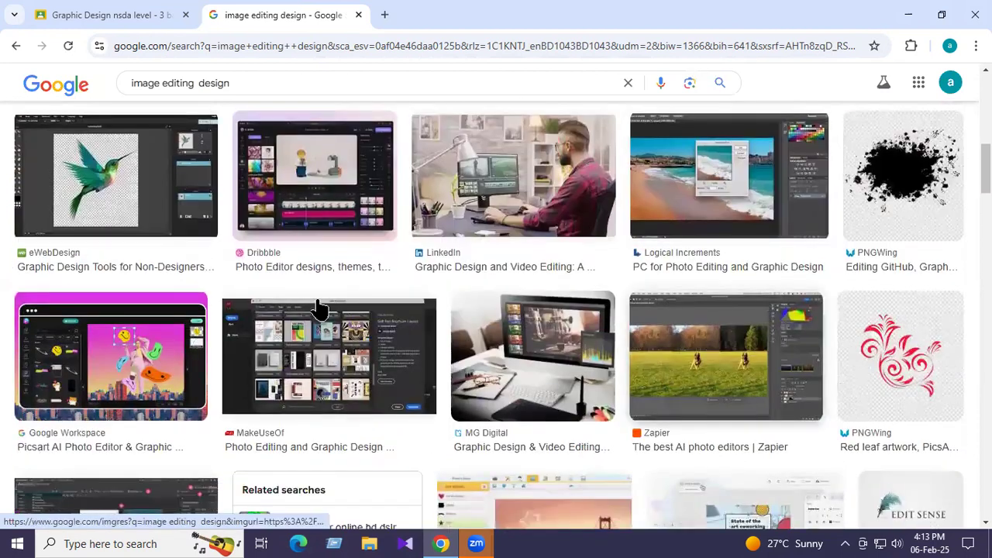
{"action": "scroll", "coordinate": [318, 308], "scroll_direction": "up", "scroll_amount": 3}
{"action": "left_click_drag", "start_coordinate": [193, 83], "coordinate": [176, 83]}
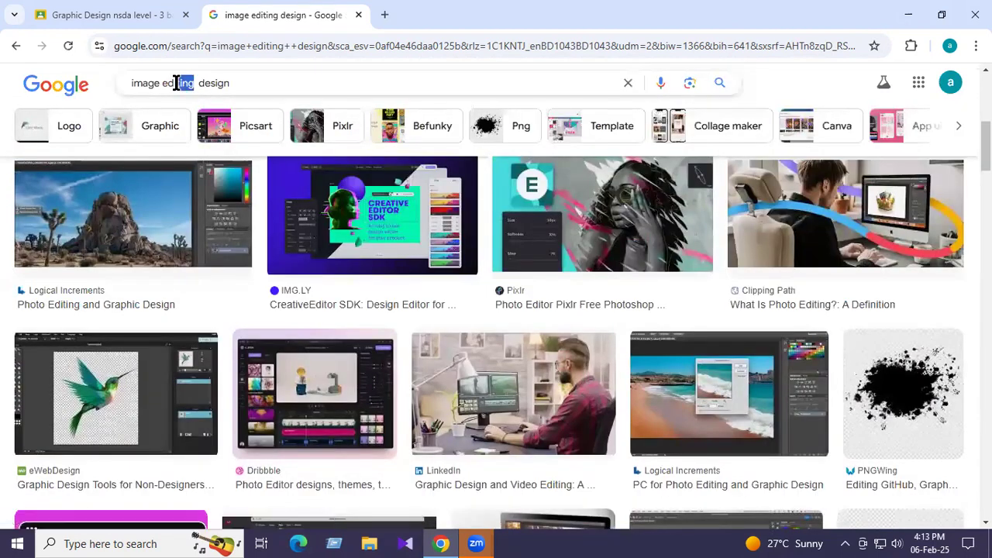
{"action": "key", "text": "BackSpace"}
{"action": "type", "text": "retouch"}
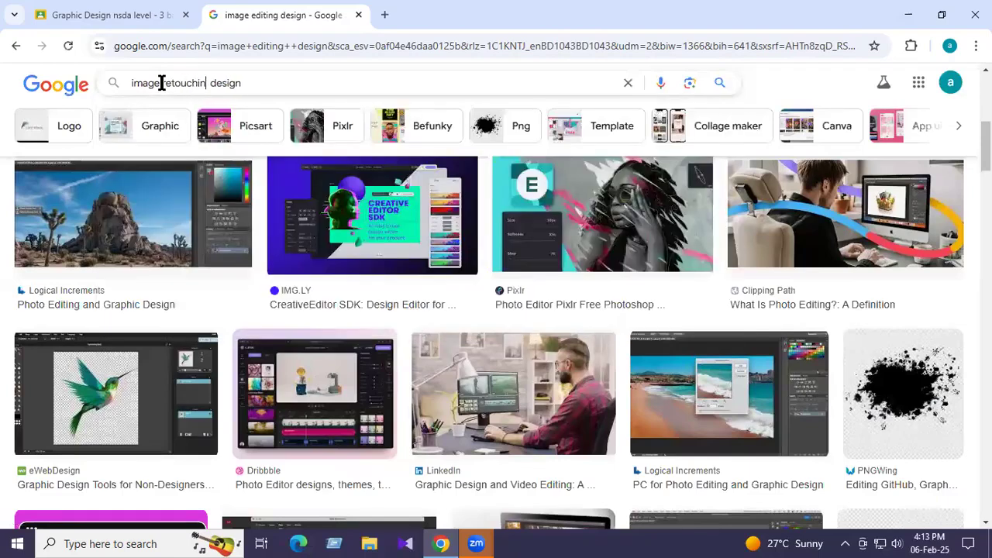
{"action": "key", "text": "Return"}
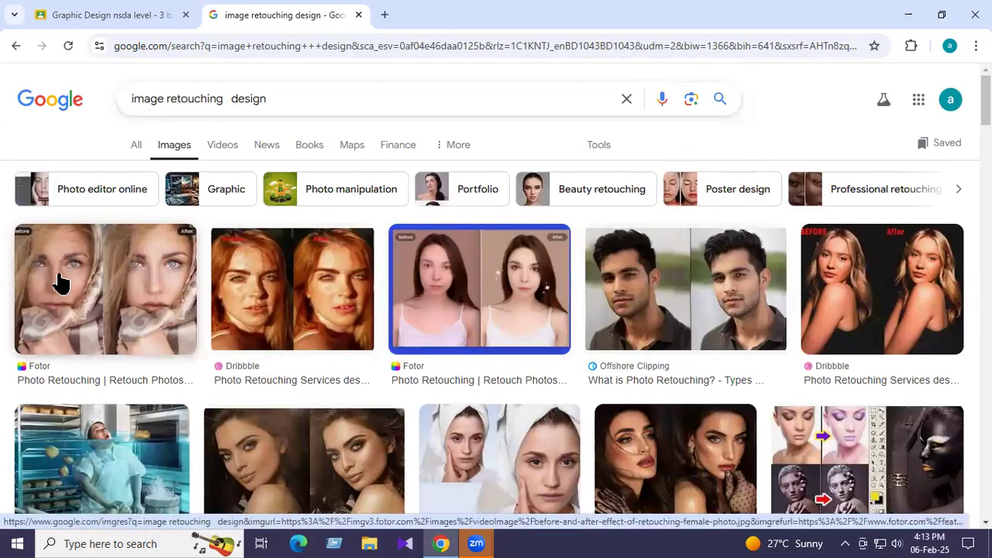
{"action": "scroll", "coordinate": [221, 310], "scroll_direction": "down", "scroll_amount": 2}
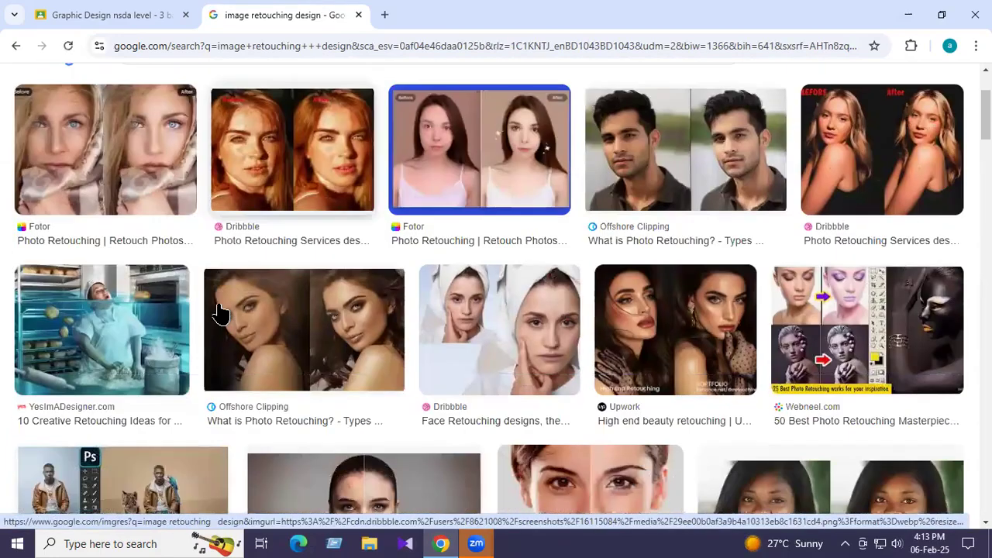
{"action": "scroll", "coordinate": [241, 186], "scroll_direction": "up", "scroll_amount": 1}
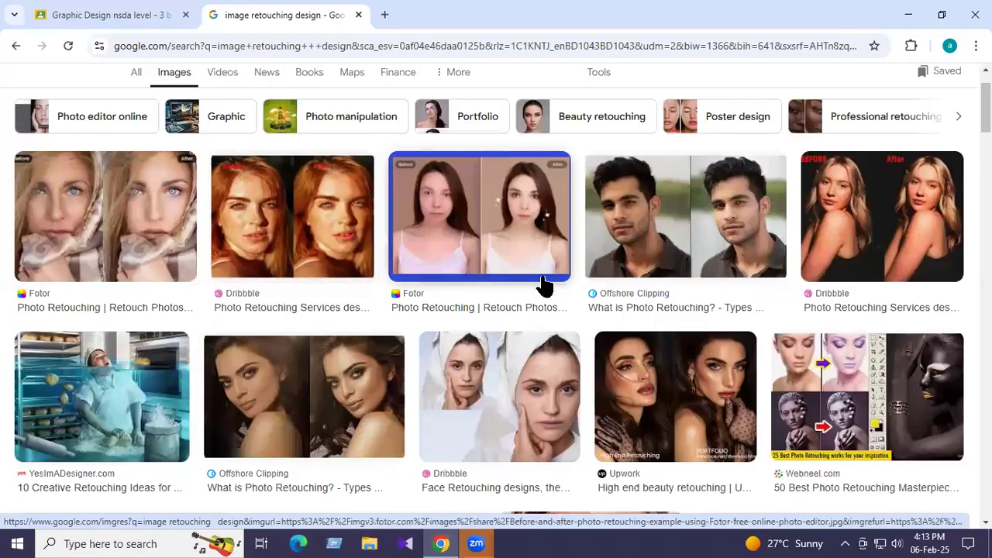
{"action": "scroll", "coordinate": [333, 259], "scroll_direction": "down", "scroll_amount": 2}
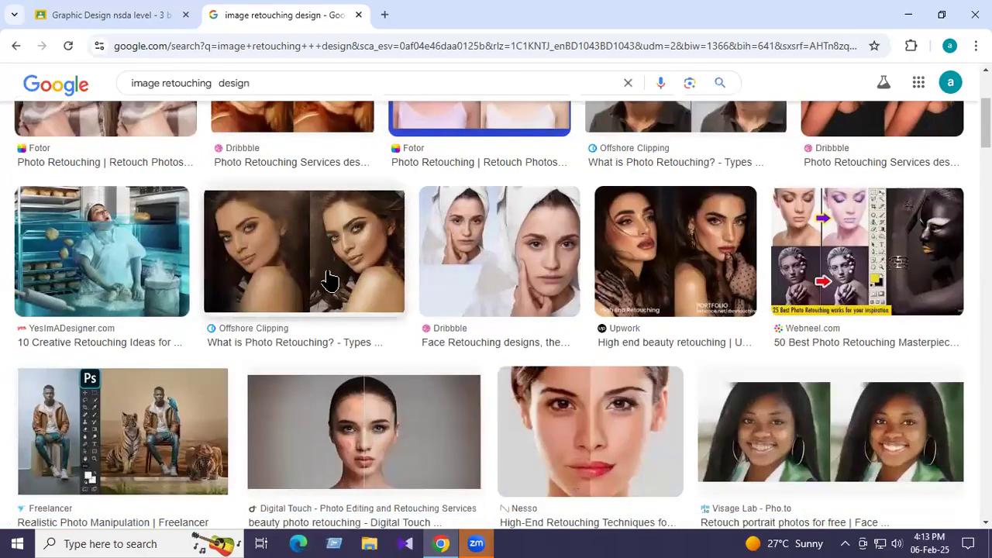
{"action": "scroll", "coordinate": [326, 277], "scroll_direction": "down", "scroll_amount": 2}
{"action": "scroll", "coordinate": [768, 320], "scroll_direction": "down", "scroll_amount": 3}
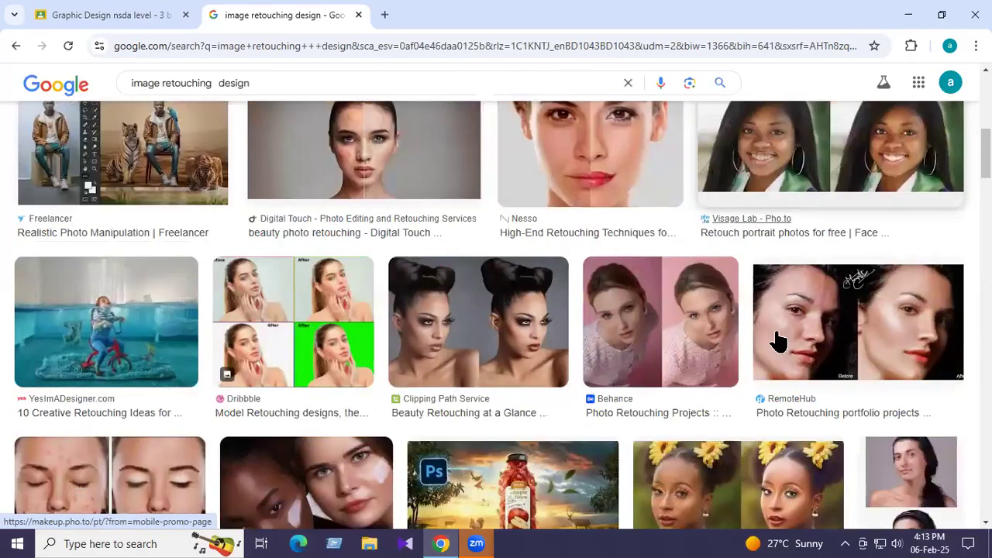
{"action": "scroll", "coordinate": [458, 328], "scroll_direction": "down", "scroll_amount": 3}
{"action": "scroll", "coordinate": [423, 349], "scroll_direction": "down", "scroll_amount": 1}
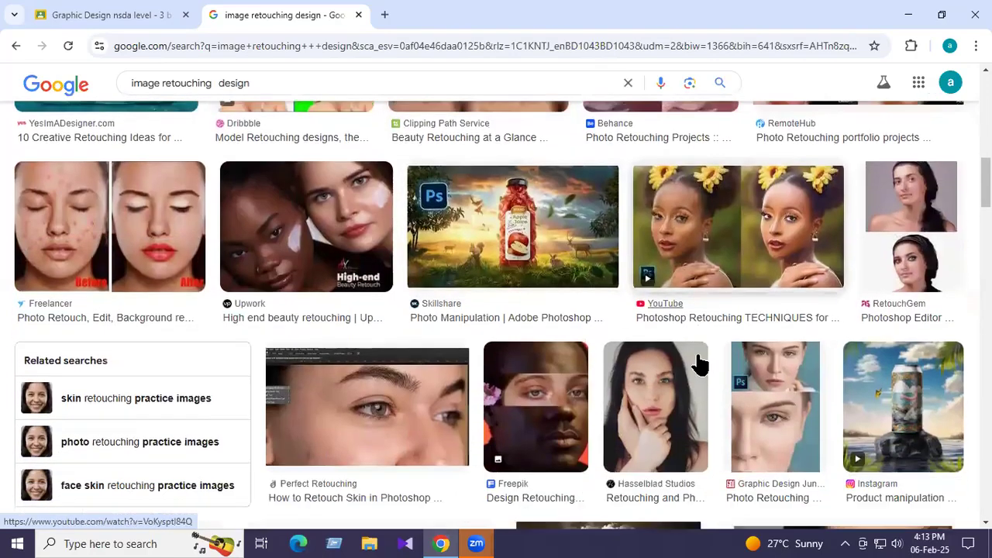
{"action": "scroll", "coordinate": [497, 376], "scroll_direction": "down", "scroll_amount": 3}
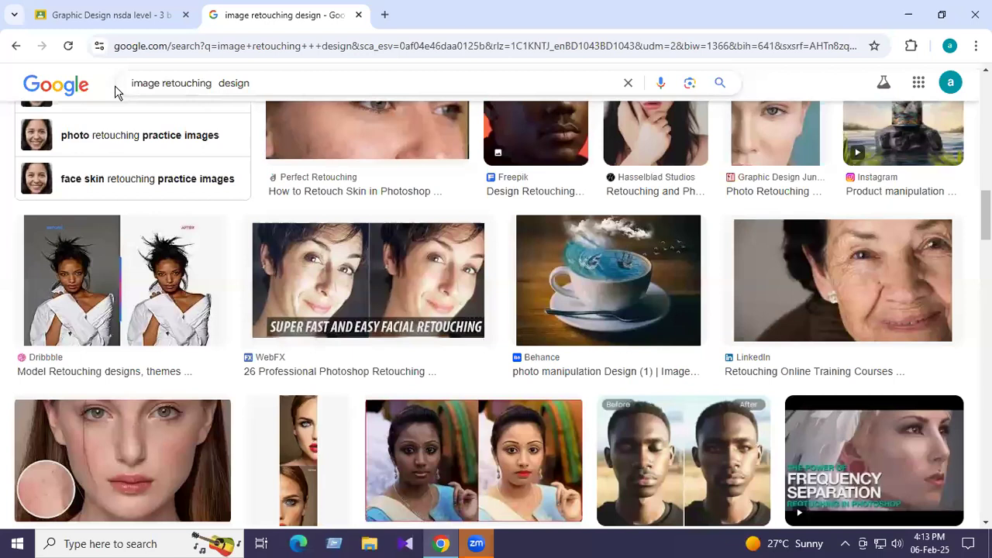
Replace the query with 'restaurent food poster design' and scroll through the food poster results.
{"action": "left_click_drag", "start_coordinate": [214, 85], "coordinate": [115, 92]}
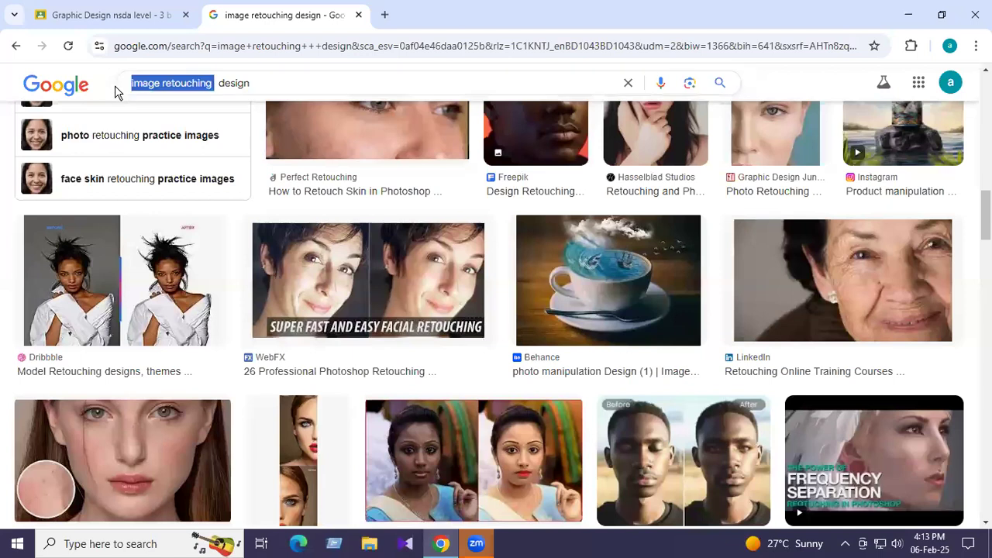
{"action": "type", "text": "restaurent"}
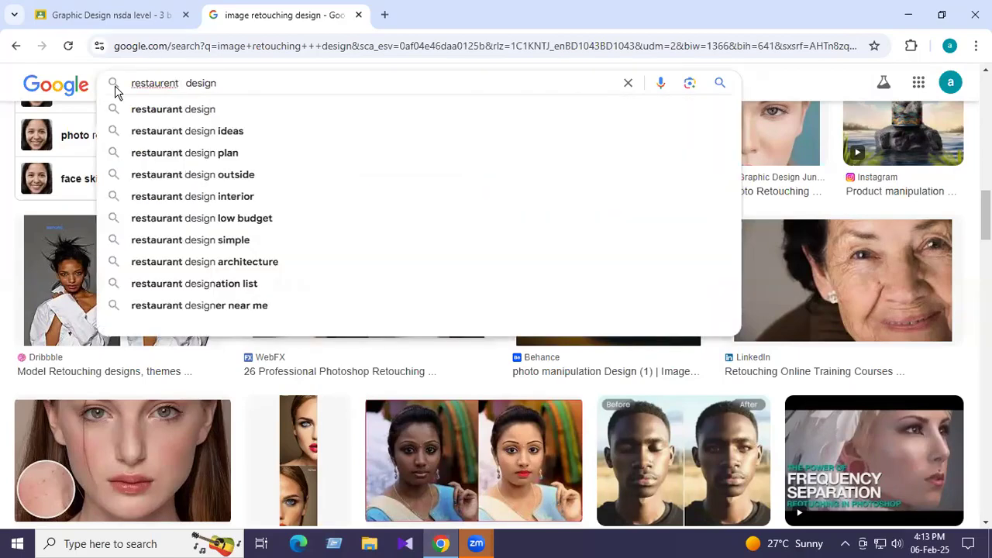
{"action": "type", "text": " food"}
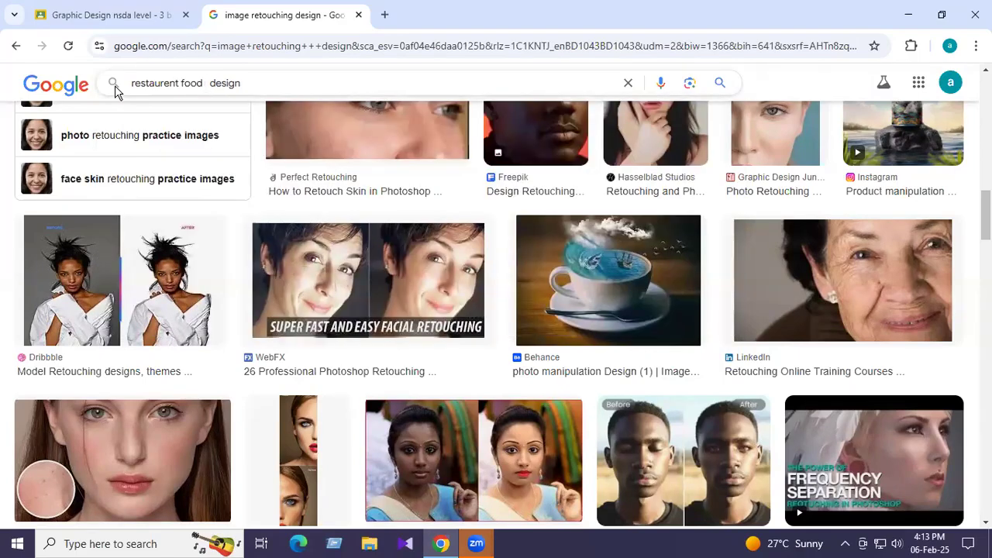
{"action": "type", "text": " poster"}
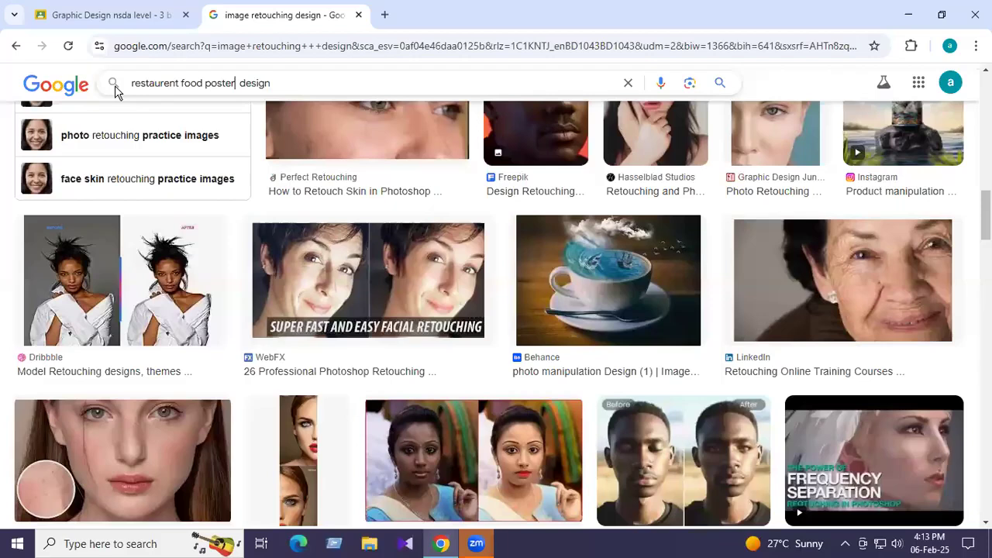
{"action": "key", "text": "Return"}
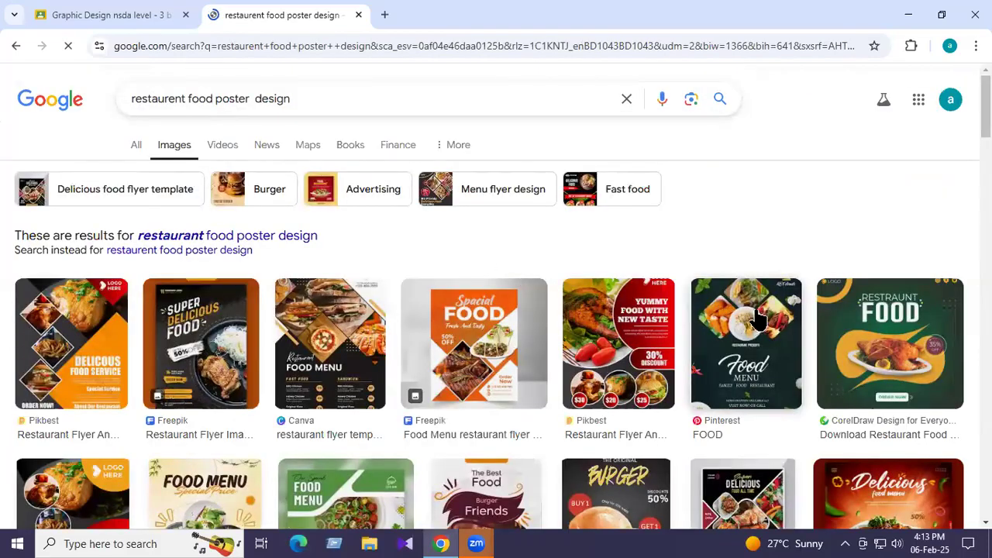
{"action": "scroll", "coordinate": [228, 339], "scroll_direction": "down", "scroll_amount": 3}
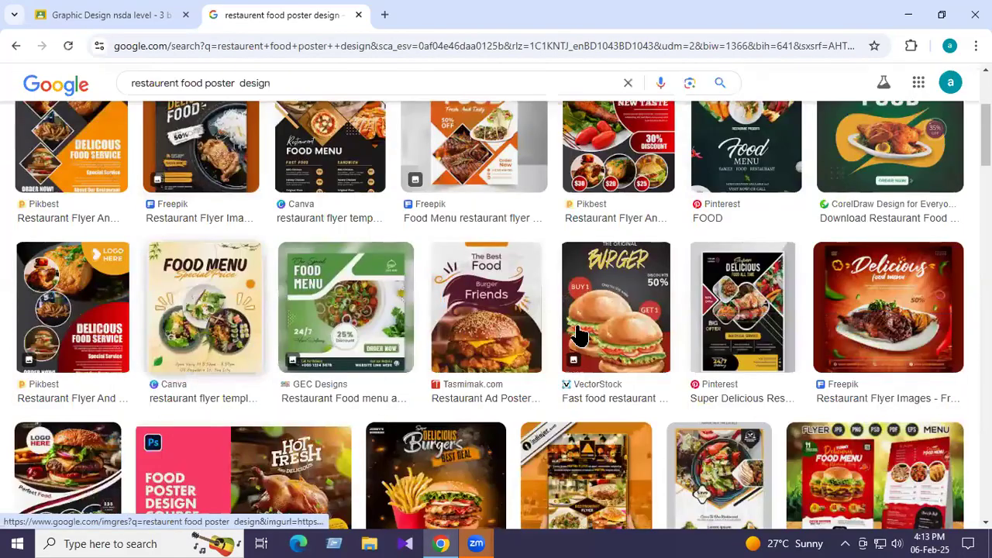
{"action": "scroll", "coordinate": [722, 268], "scroll_direction": "down", "scroll_amount": 2}
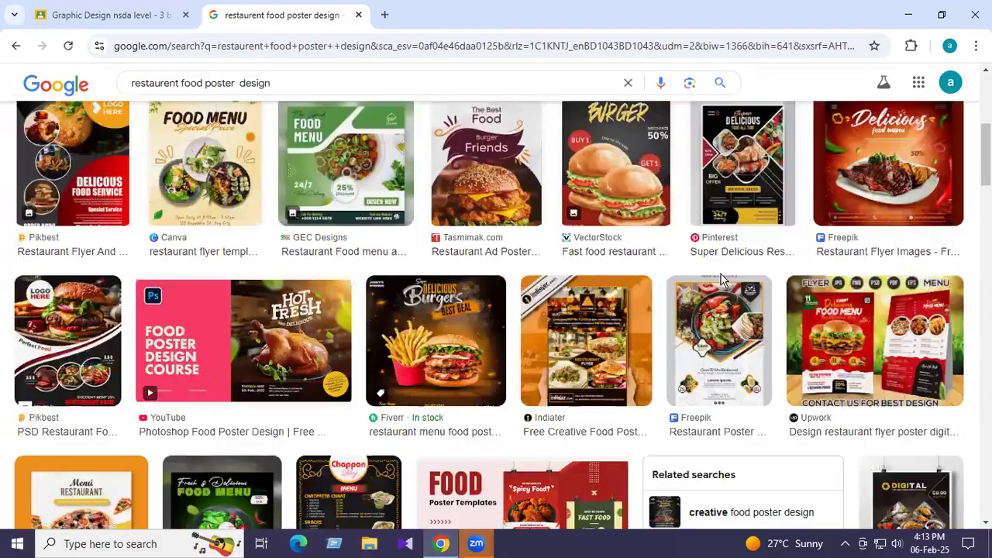
{"action": "scroll", "coordinate": [721, 275], "scroll_direction": "down", "scroll_amount": 3}
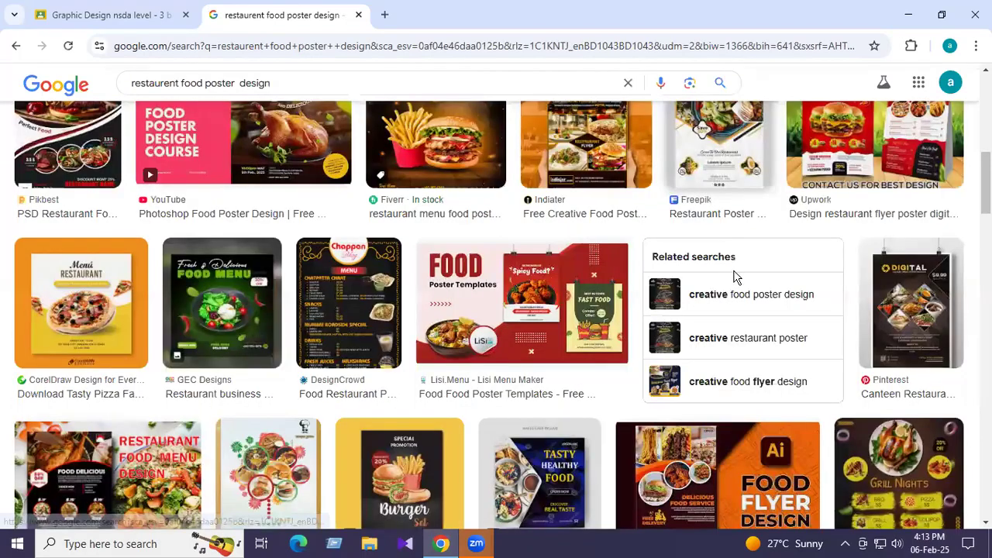
{"action": "scroll", "coordinate": [737, 281], "scroll_direction": "down", "scroll_amount": 2}
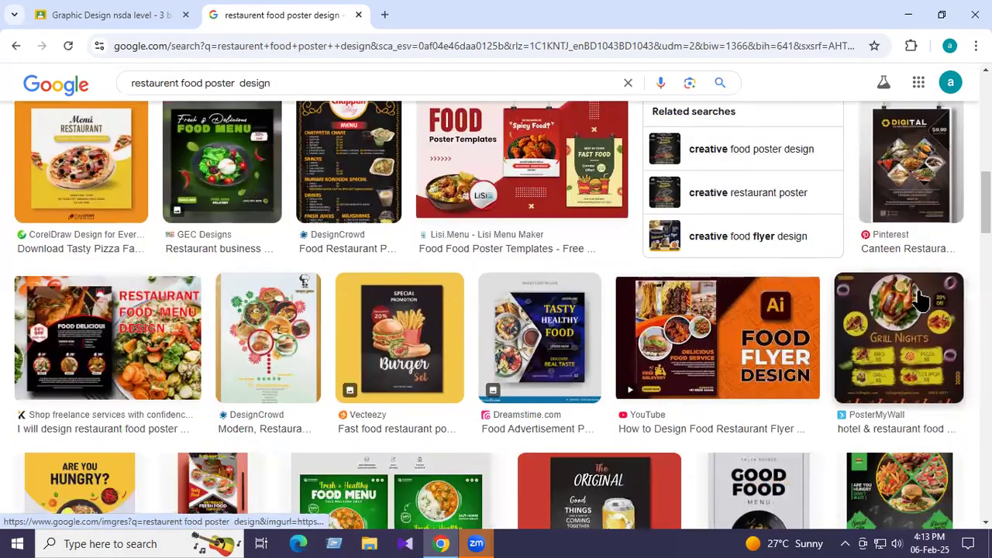
{"action": "scroll", "coordinate": [757, 343], "scroll_direction": "down", "scroll_amount": 4}
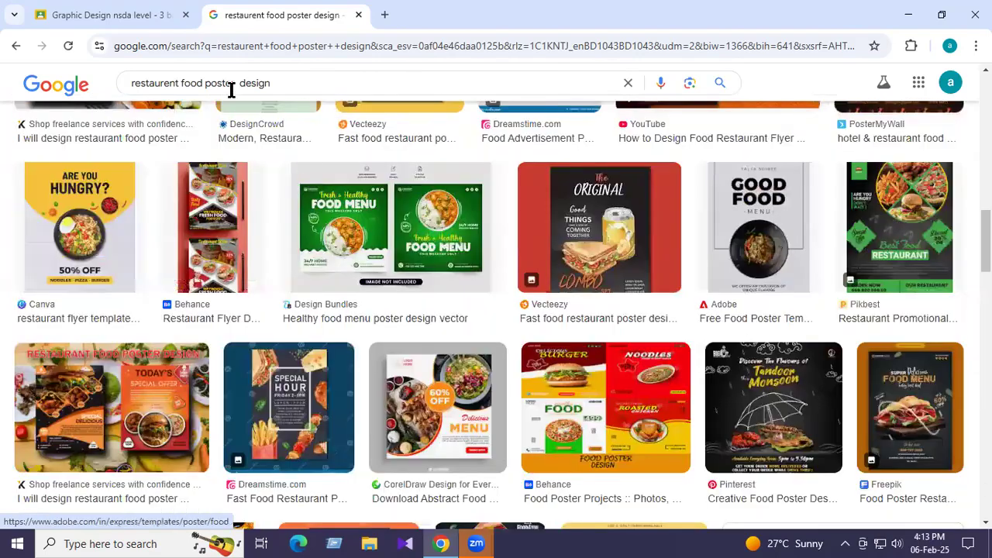
Search 'facebook post design', then correct it to 'facebook poster design'.
{"action": "left_click_drag", "start_coordinate": [119, 83], "coordinate": [118, 84]}
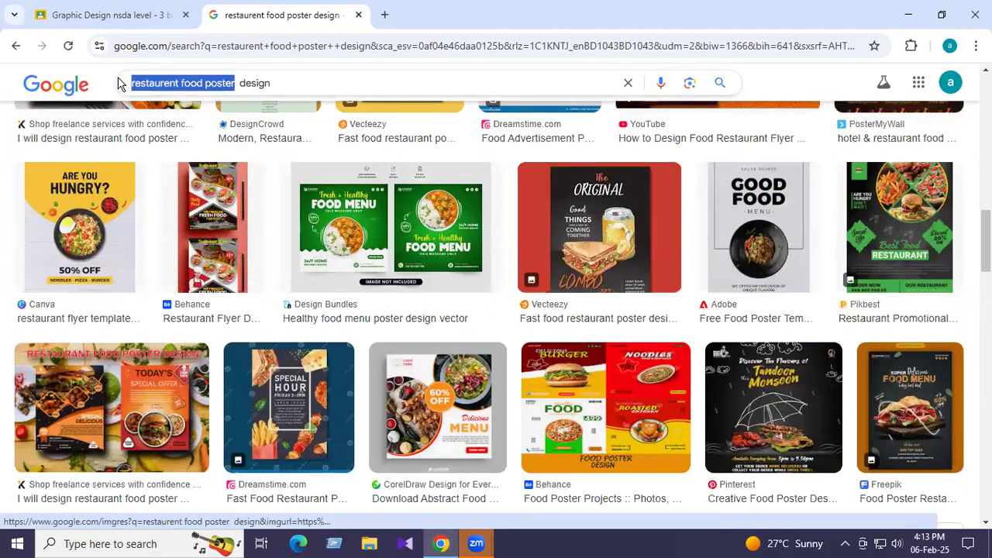
{"action": "type", "text": "f"}
{"action": "type", "text": "ook p"}
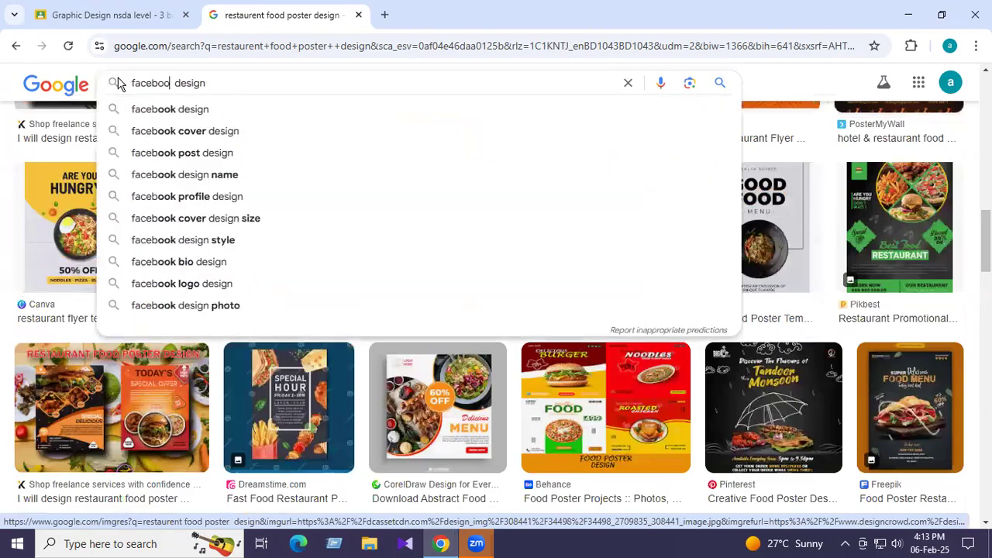
{"action": "type", "text": "ost"}
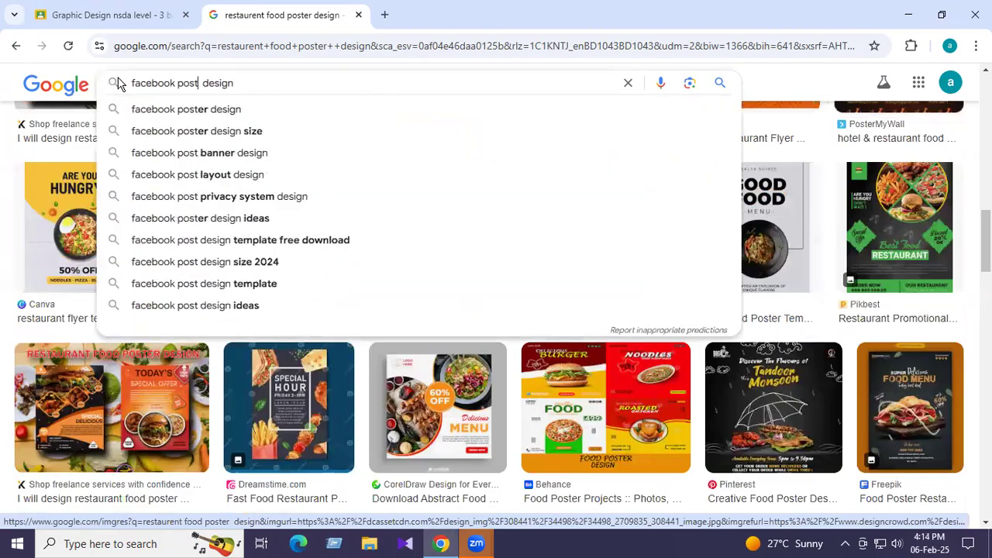
{"action": "key", "text": "Return"}
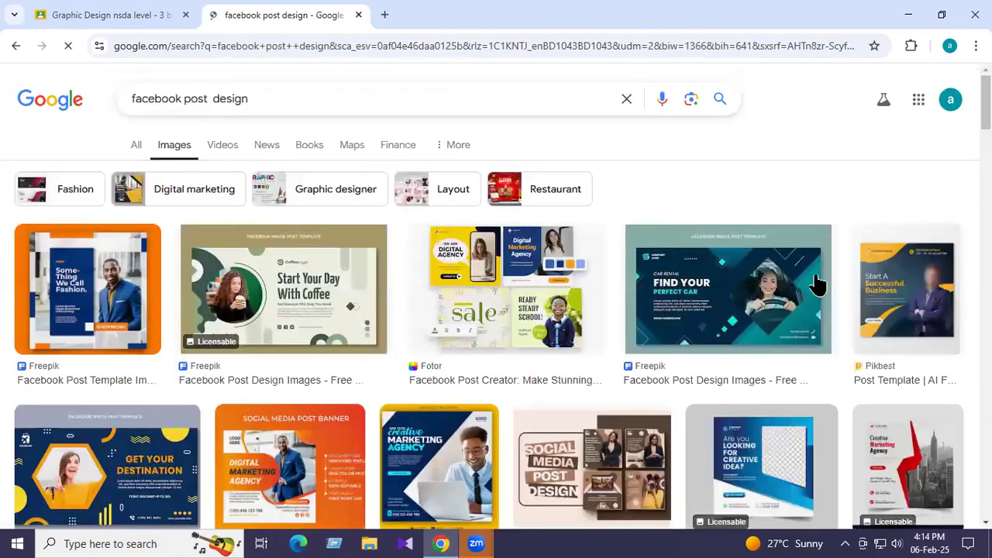
{"action": "left_click", "coordinate": [207, 99]}
{"action": "type", "text": "er"}
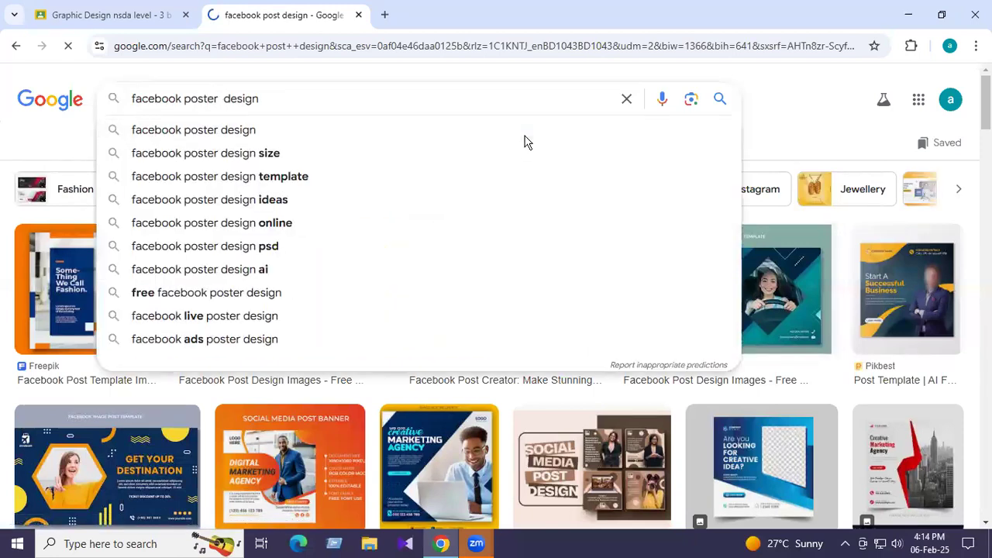
{"action": "key", "text": "Return"}
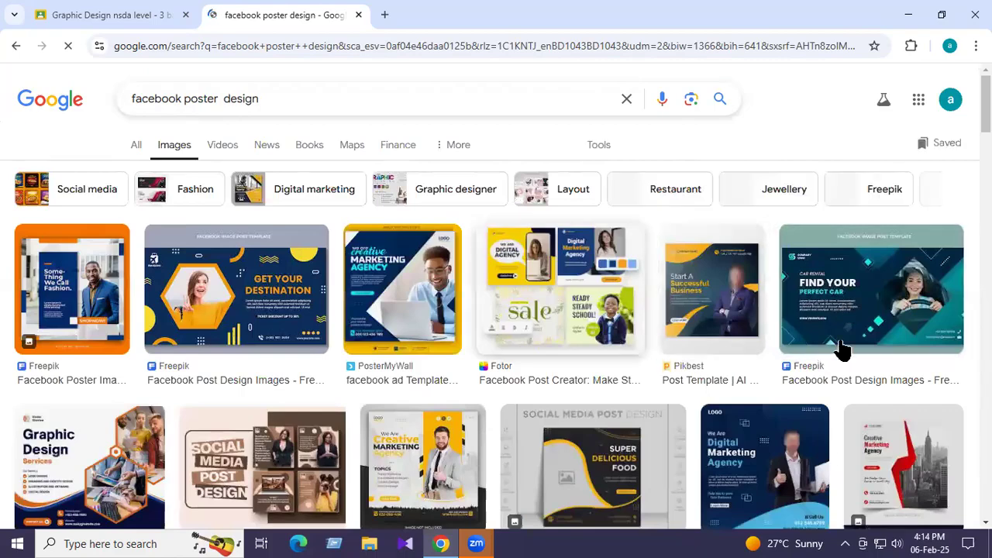
Scroll the Facebook poster results, then delete 'facebook poster' from the query.
{"action": "scroll", "coordinate": [682, 369], "scroll_direction": "down", "scroll_amount": 1}
{"action": "scroll", "coordinate": [589, 388], "scroll_direction": "down", "scroll_amount": 4}
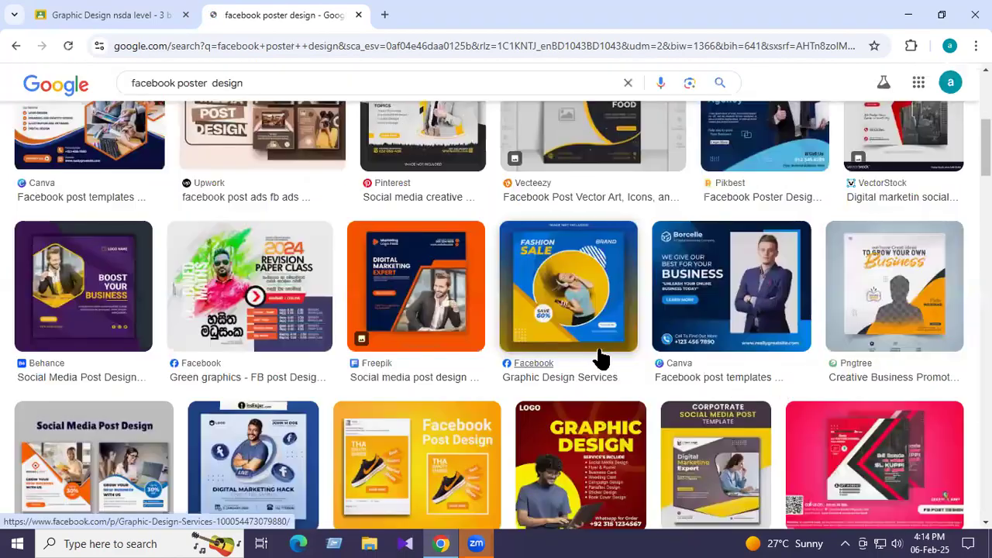
{"action": "scroll", "coordinate": [218, 90], "scroll_direction": "down", "scroll_amount": 3}
{"action": "left_click", "coordinate": [207, 83]}
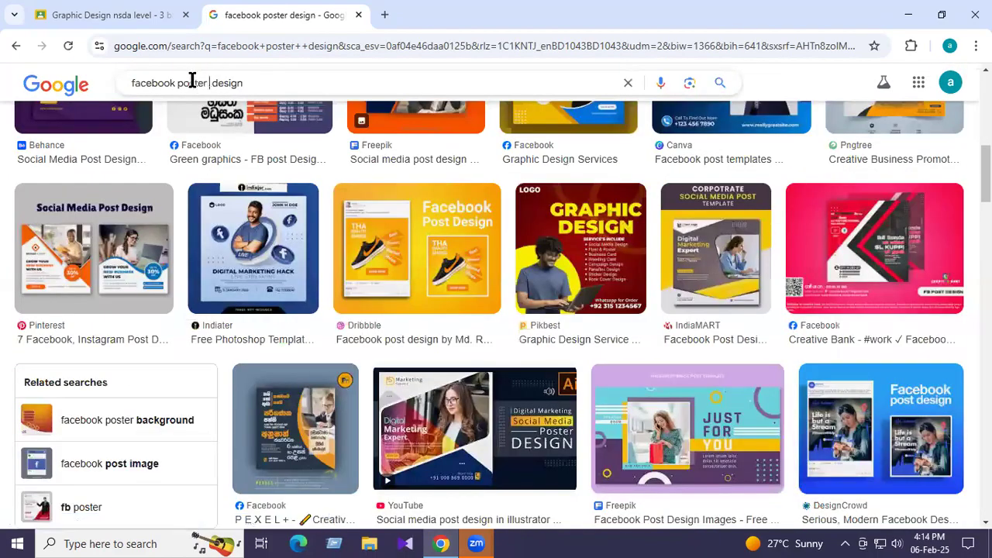
{"action": "key", "text": "ctrl+BackSpace"}
{"action": "key", "text": "ctrl+BackSpace"}
Search Google Images for 'youtube thurmbnai' and browse the thumbnail design results.
{"action": "type", "text": "youtube "}
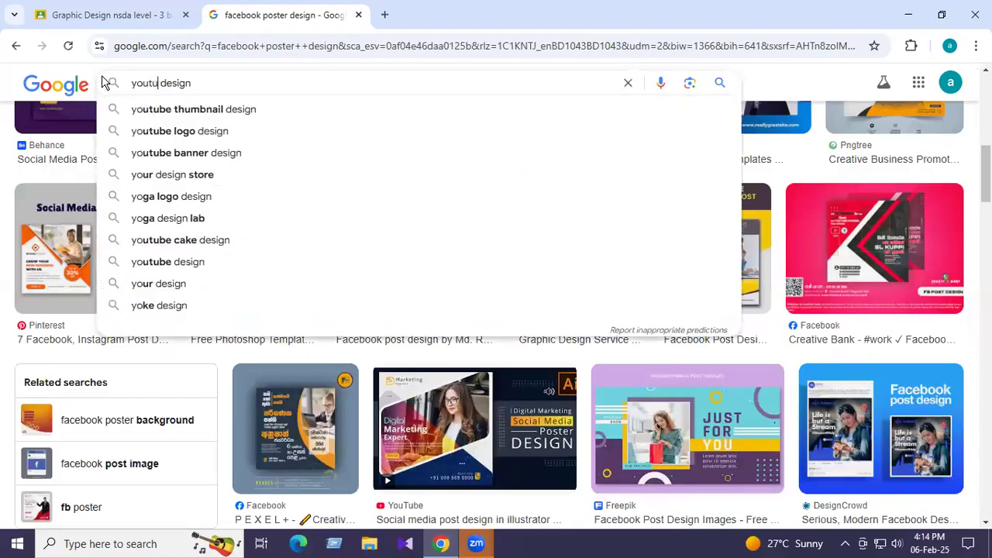
{"action": "type", "text": "thurm"}
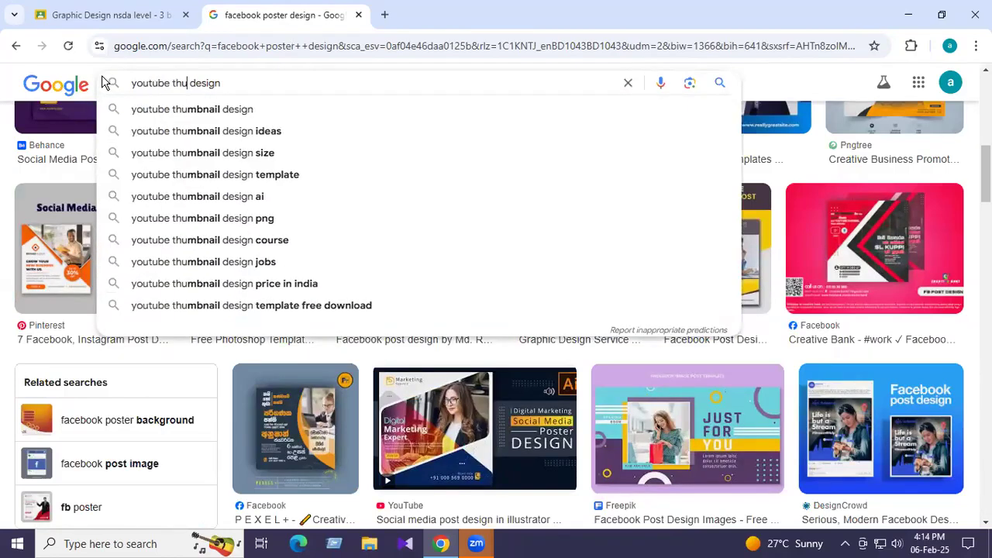
{"action": "type", "text": "bnai"}
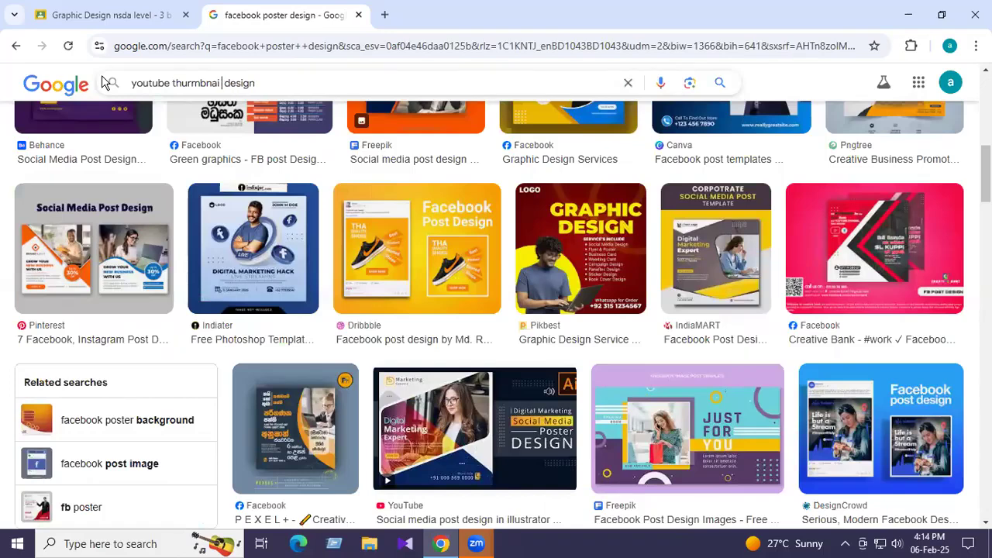
{"action": "key", "text": "Return"}
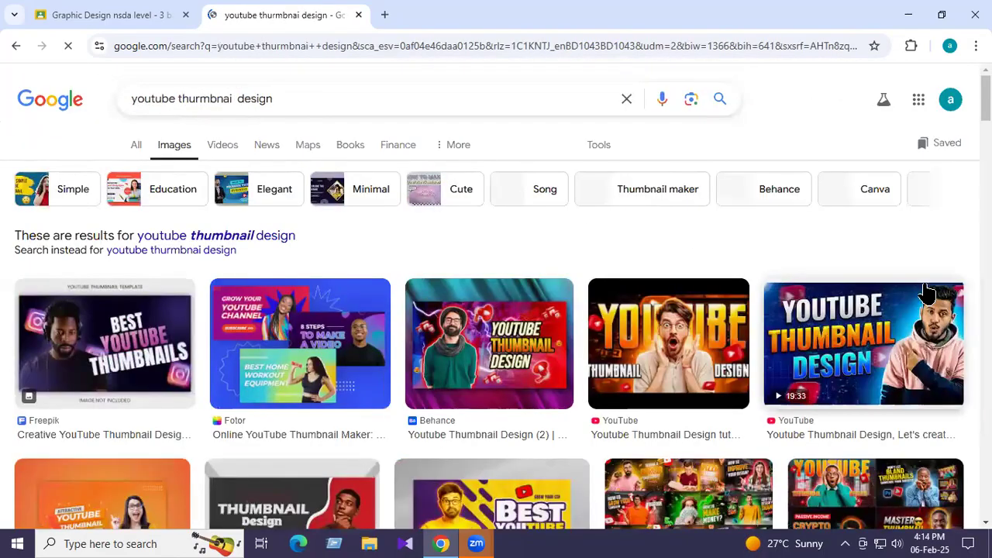
{"action": "scroll", "coordinate": [583, 288], "scroll_direction": "down", "scroll_amount": 2}
{"action": "scroll", "coordinate": [232, 307], "scroll_direction": "up", "scroll_amount": 1}
{"action": "scroll", "coordinate": [365, 328], "scroll_direction": "down", "scroll_amount": 3}
{"action": "scroll", "coordinate": [668, 353], "scroll_direction": "down", "scroll_amount": 4}
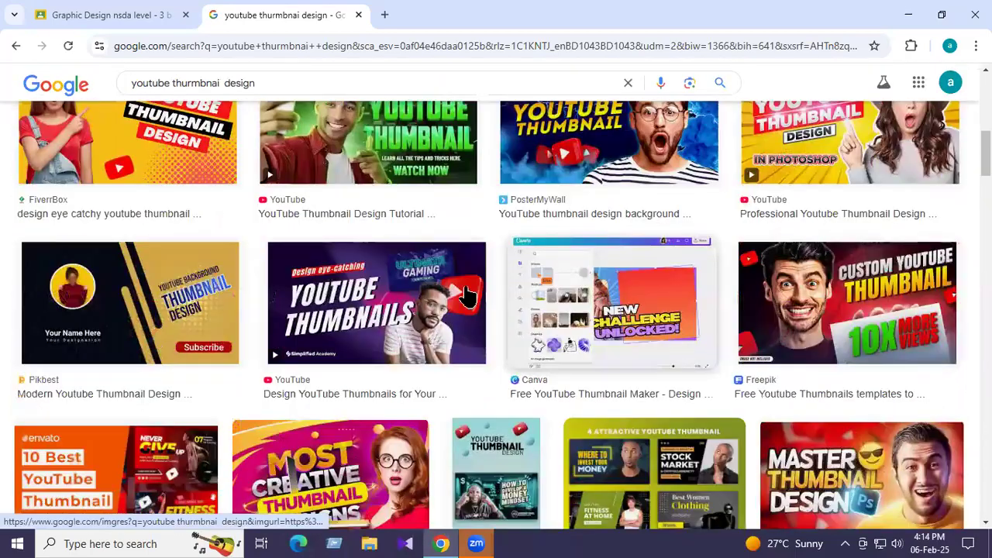
{"action": "scroll", "coordinate": [561, 317], "scroll_direction": "up", "scroll_amount": 1}
{"action": "scroll", "coordinate": [650, 309], "scroll_direction": "up", "scroll_amount": 1}
{"action": "scroll", "coordinate": [698, 318], "scroll_direction": "up", "scroll_amount": 1}
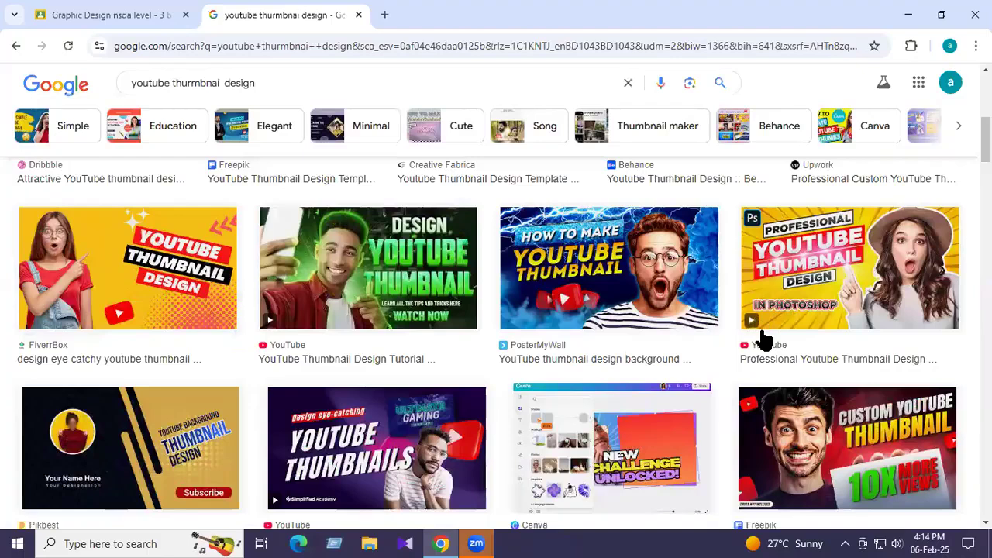
{"action": "scroll", "coordinate": [620, 326], "scroll_direction": "down", "scroll_amount": 2}
{"action": "scroll", "coordinate": [660, 317], "scroll_direction": "down", "scroll_amount": 3}
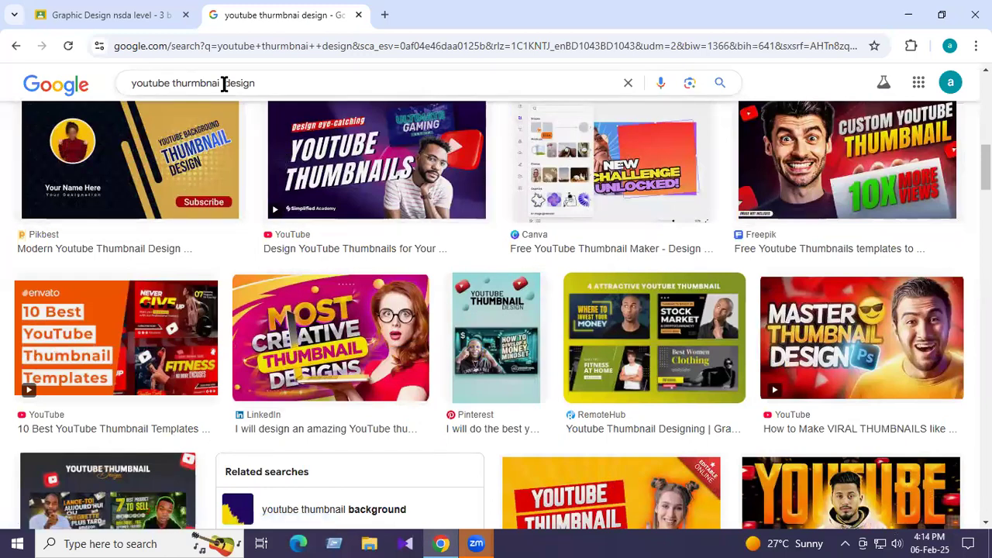
Clear the search query and close the YouTube thumbnail search tab.
{"action": "left_click_drag", "start_coordinate": [221, 83], "coordinate": [120, 85]}
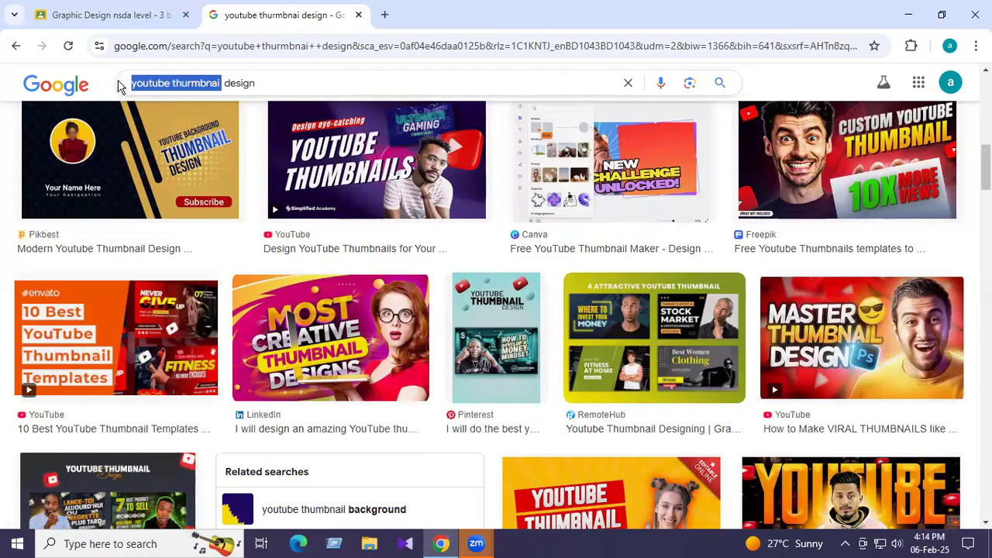
{"action": "key", "text": "BackSpace"}
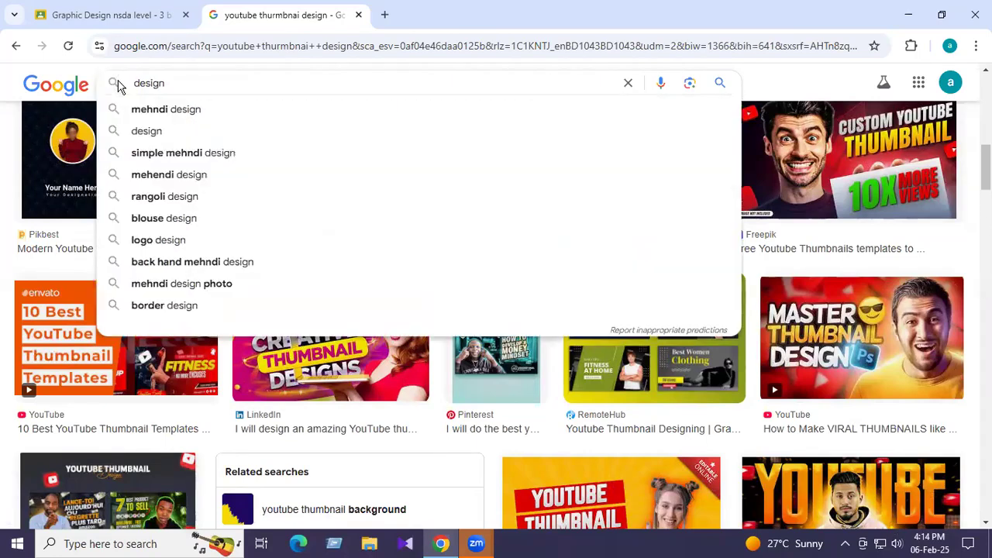
{"action": "key", "text": "Delete"}
{"action": "key", "text": "Delete"}
{"action": "key", "text": "Delete"}
{"action": "key", "text": "Delete"}
{"action": "key", "text": "Delete"}
{"action": "key", "text": "Delete"}
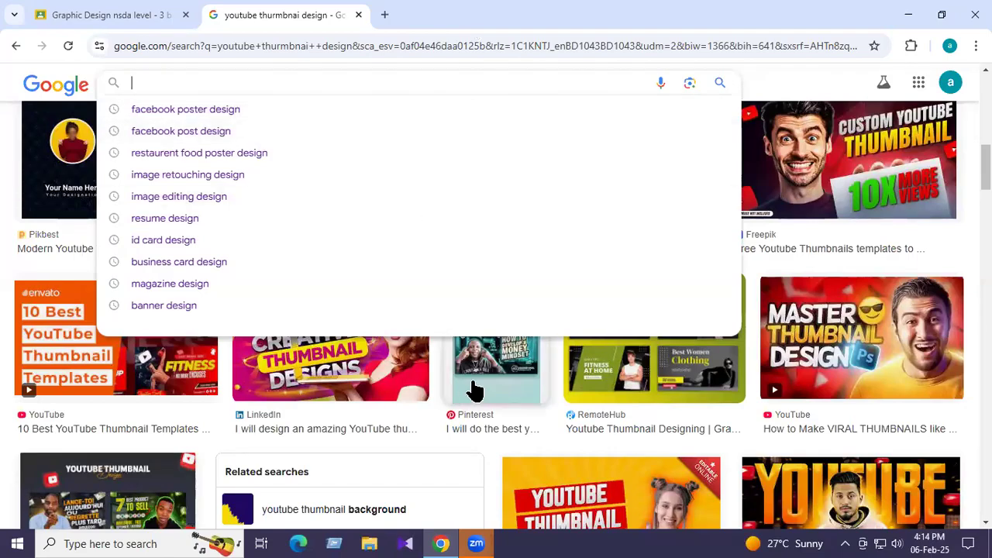
{"action": "left_click", "coordinate": [798, 93]}
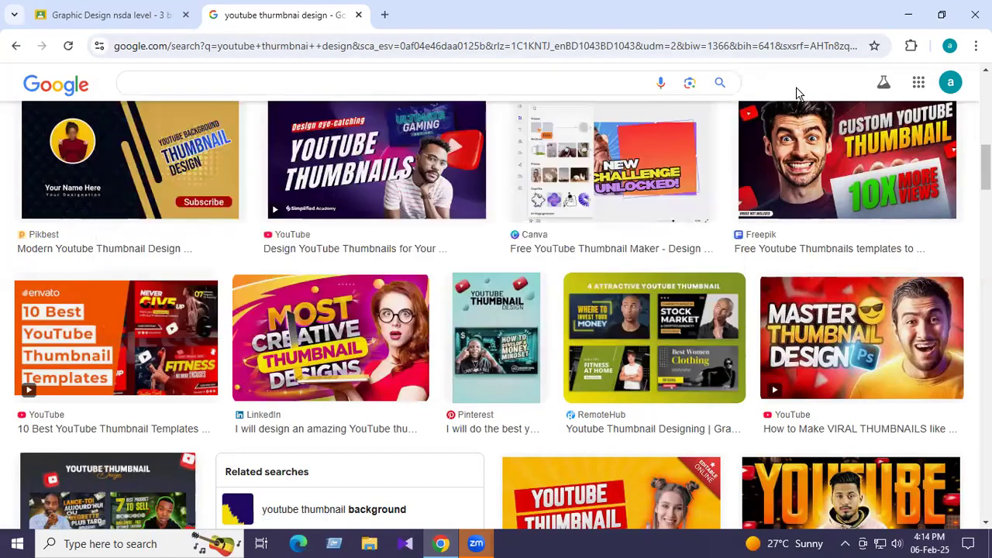
{"action": "scroll", "coordinate": [355, 86], "scroll_direction": "down", "scroll_amount": 1}
{"action": "scroll", "coordinate": [355, 86], "scroll_direction": "down", "scroll_amount": 4}
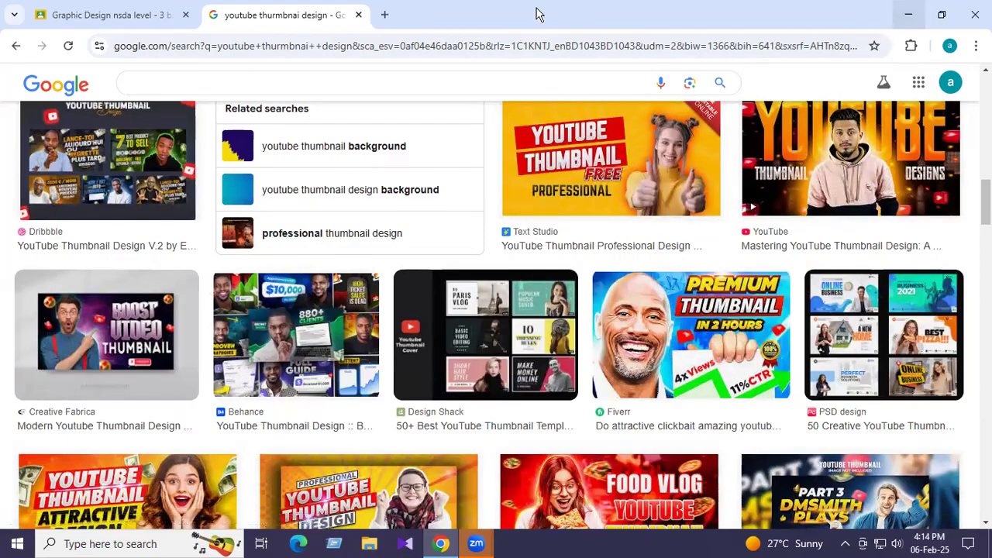
{"action": "left_click", "coordinate": [358, 15]}
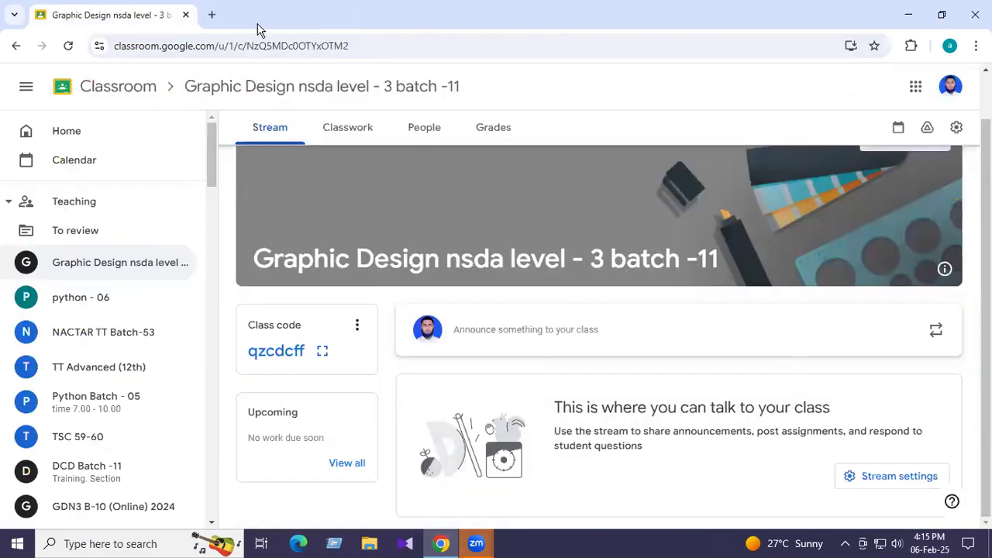
Search 'getinto pc' in a new Chrome tab and open the Get Into PC result.
{"action": "left_click", "coordinate": [210, 14]}
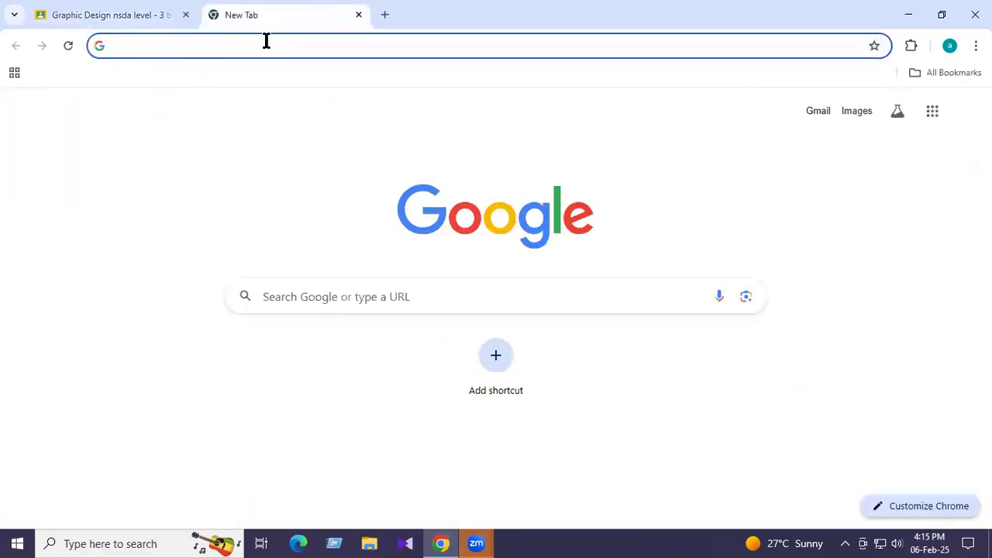
{"action": "left_click", "coordinate": [266, 42]}
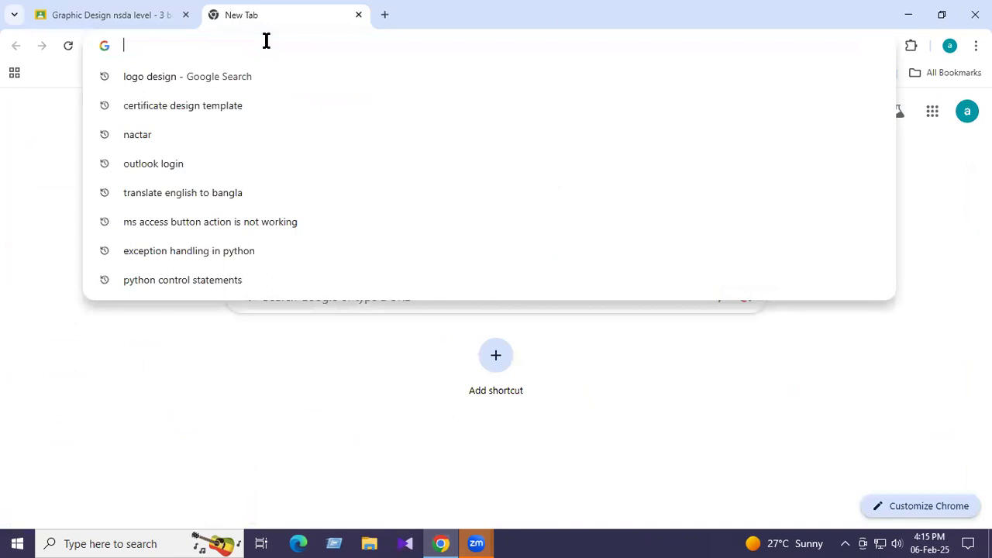
{"action": "type", "text": "get"}
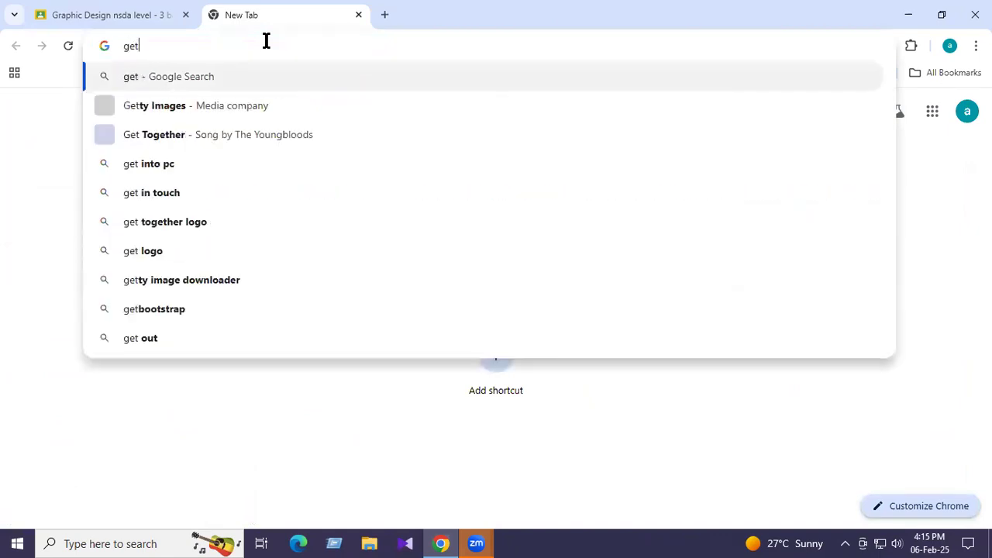
{"action": "type", "text": "into pc"}
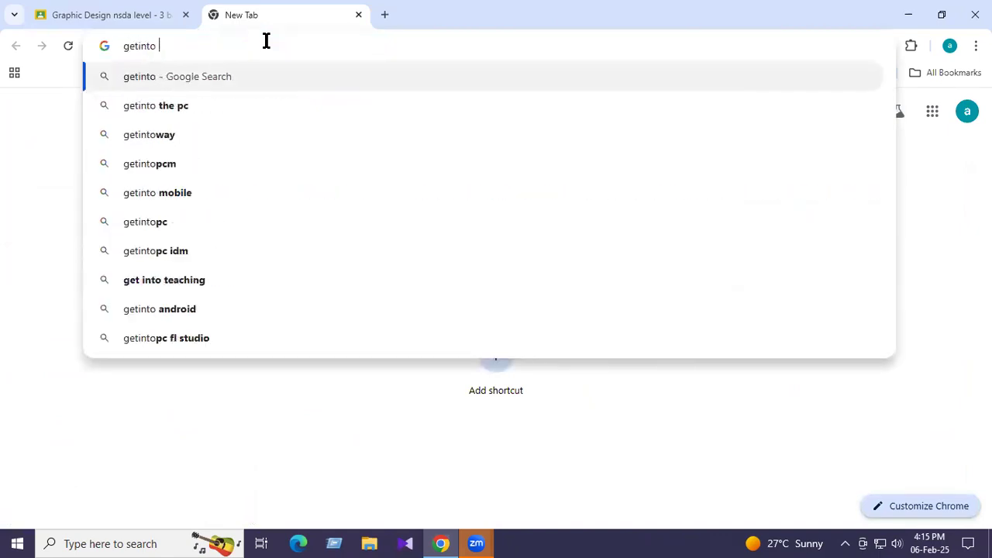
{"action": "key", "text": "Return"}
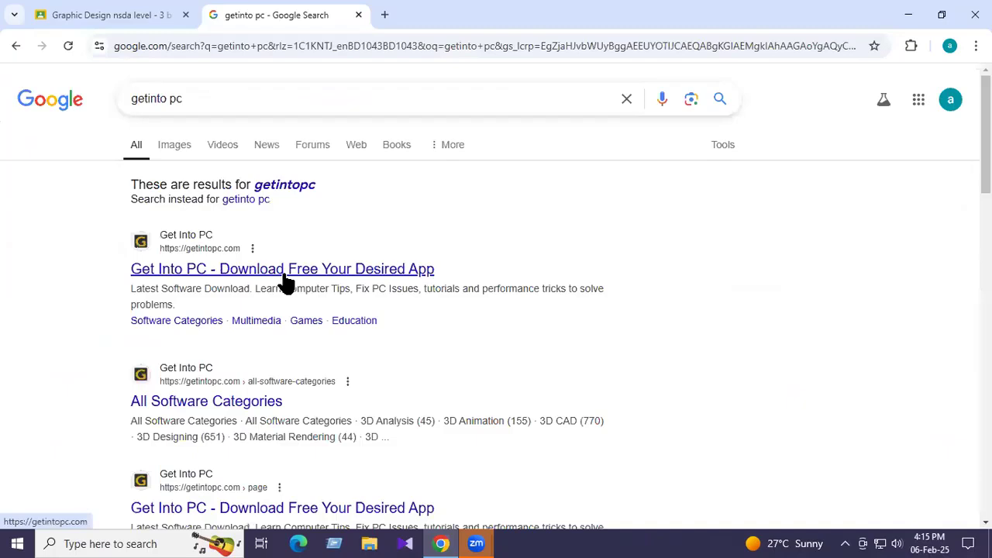
{"action": "scroll", "coordinate": [284, 280], "scroll_direction": "down", "scroll_amount": 1}
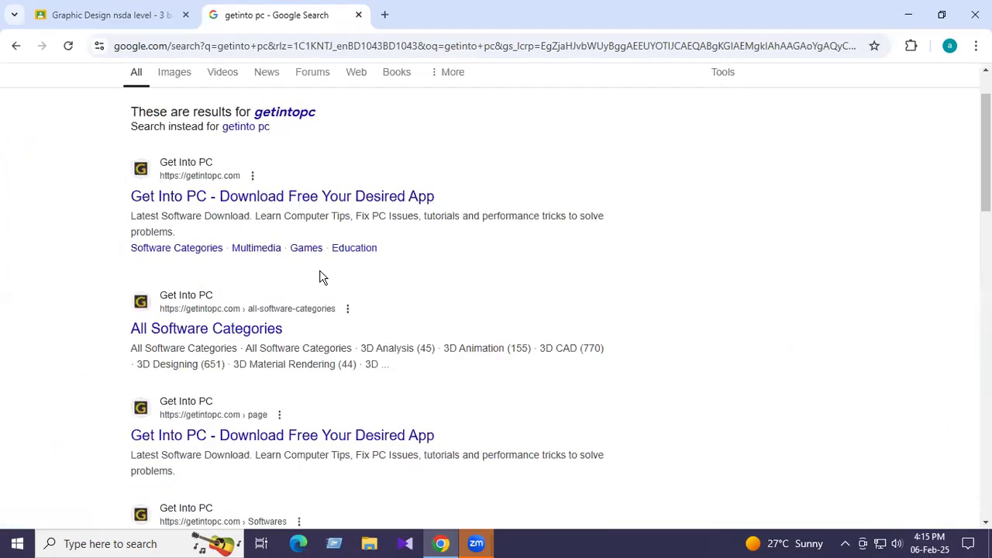
{"action": "left_click", "coordinate": [204, 200]}
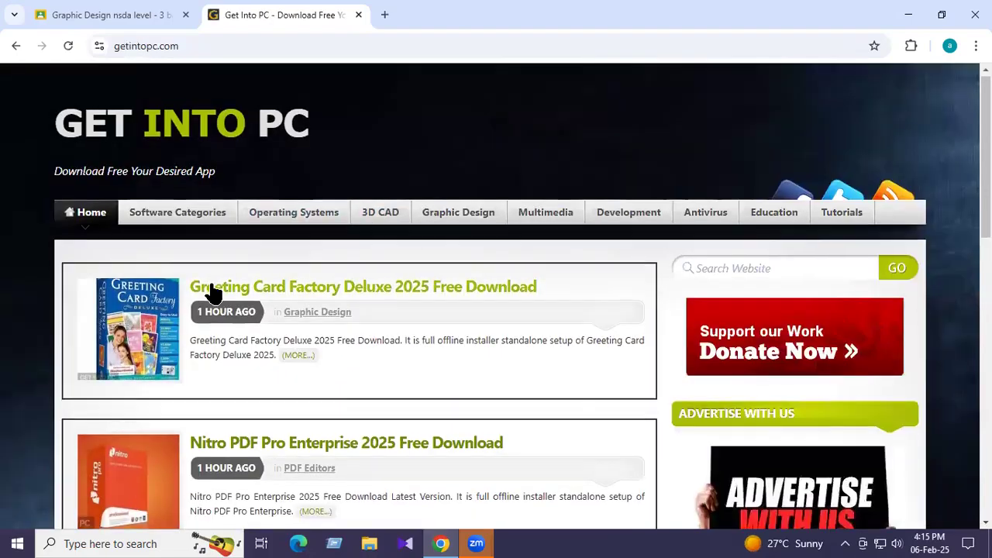
Run the Get Into PC site search for 'adobe illustrator 2020'.
{"action": "scroll", "coordinate": [212, 287], "scroll_direction": "down", "scroll_amount": 2}
{"action": "scroll", "coordinate": [213, 296], "scroll_direction": "up", "scroll_amount": 2}
{"action": "left_click", "coordinate": [748, 270]}
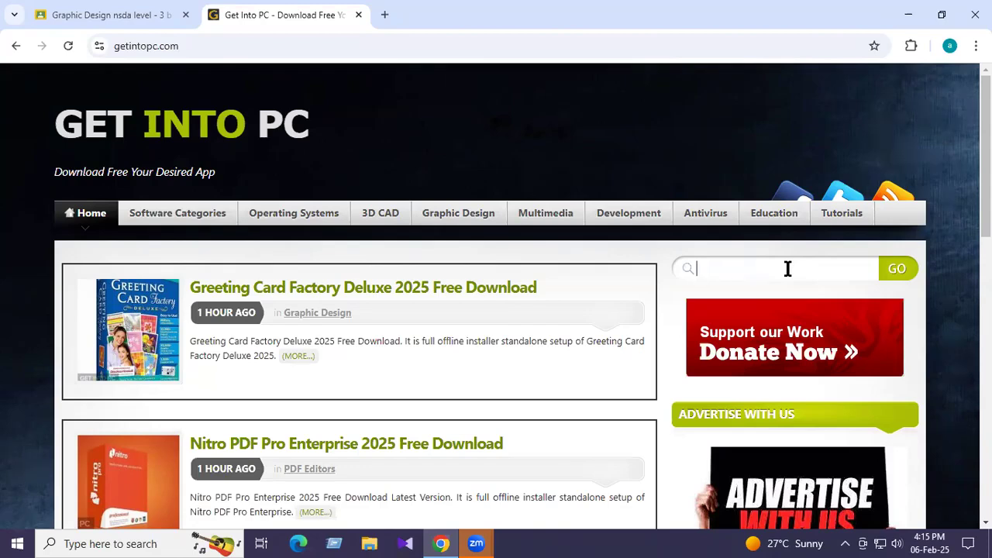
{"action": "left_click", "coordinate": [788, 268]}
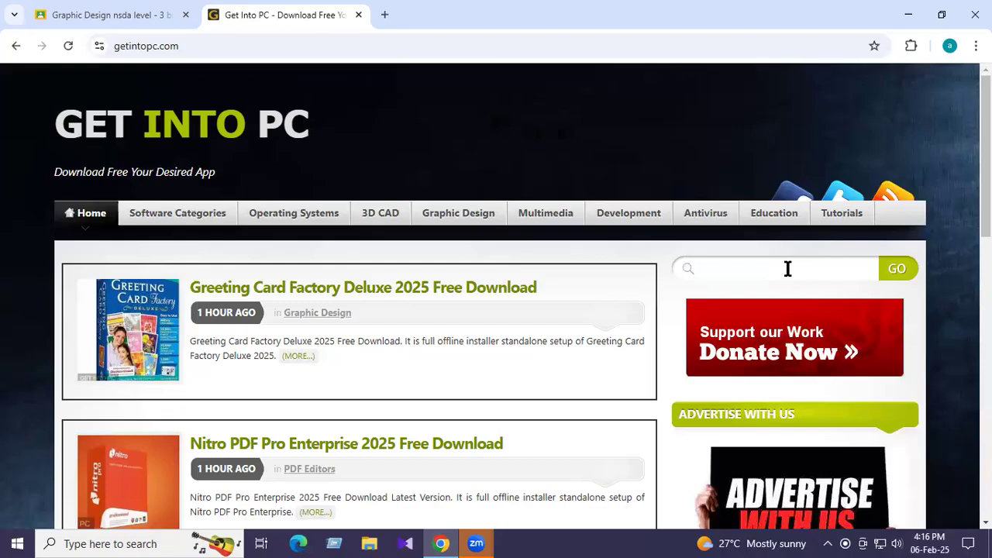
{"action": "left_click", "coordinate": [787, 268]}
{"action": "scroll", "coordinate": [643, 287], "scroll_direction": "down", "scroll_amount": 1}
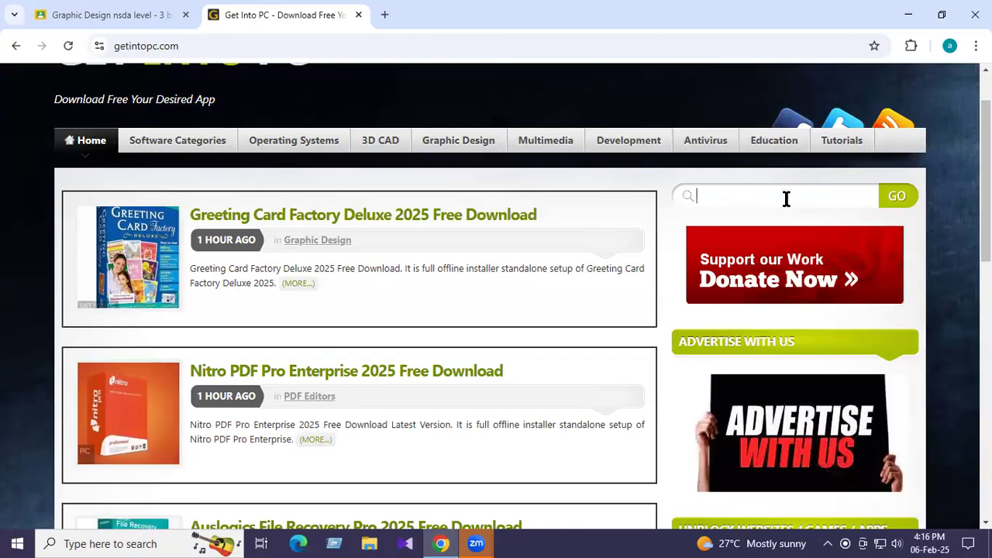
{"action": "type", "text": "adobe illustrat"}
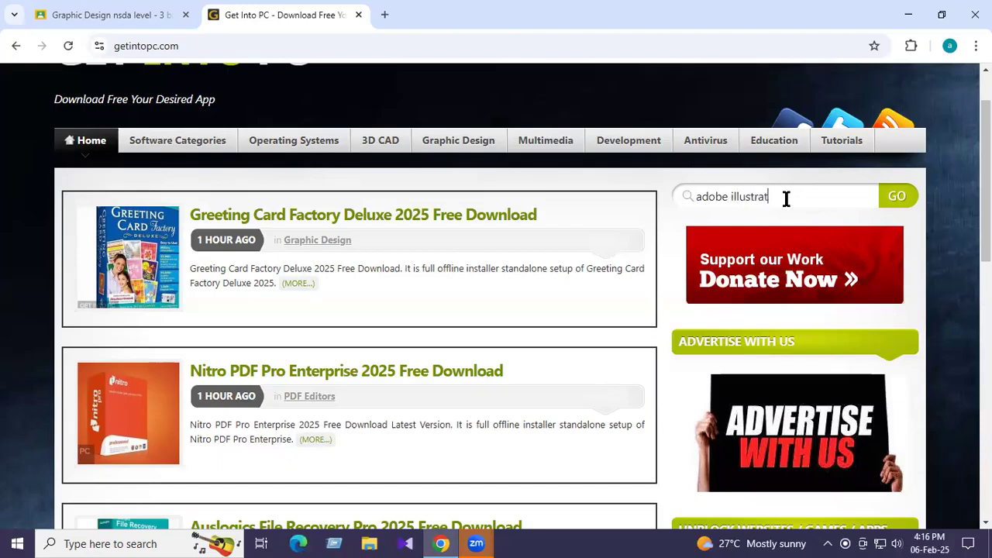
{"action": "type", "text": "or 2"}
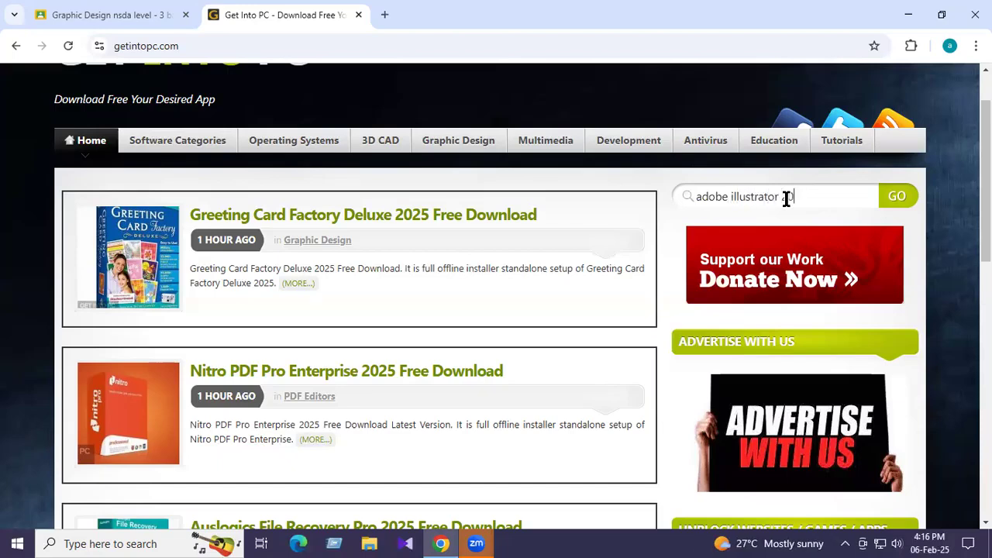
{"action": "type", "text": "020"}
{"action": "left_click_drag", "start_coordinate": [814, 196], "coordinate": [696, 200]}
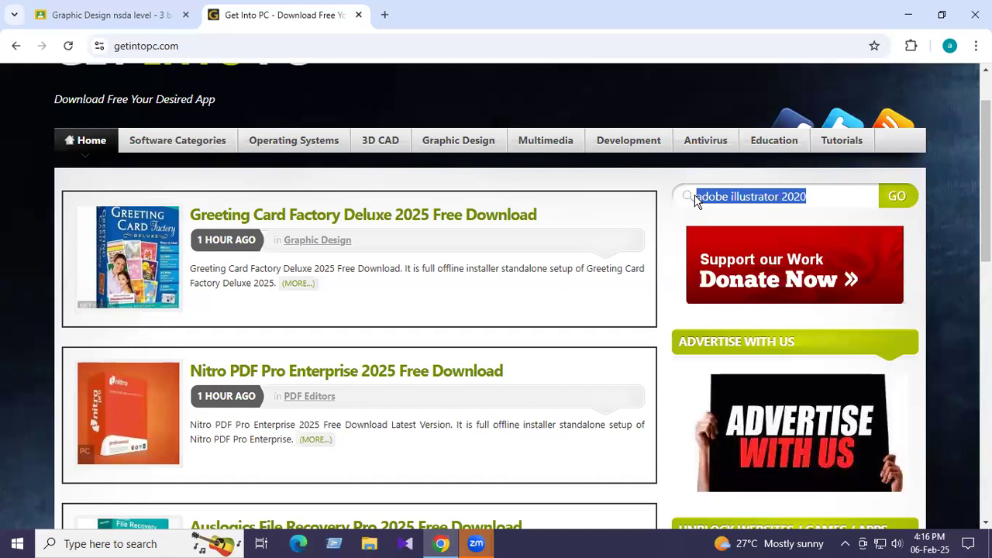
{"action": "left_click", "coordinate": [836, 196]}
{"action": "left_click", "coordinate": [907, 202]}
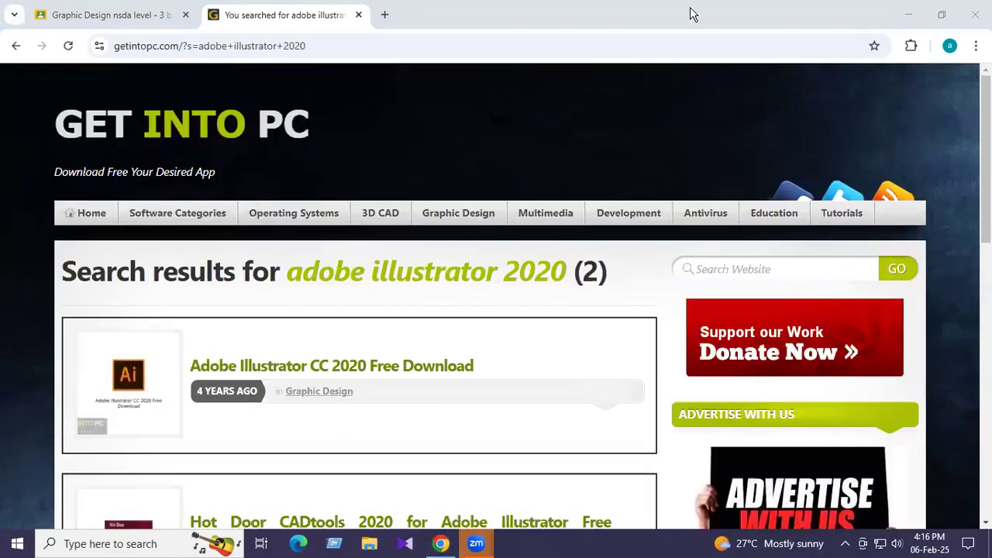
Open the Adobe Illustrator CC 2020 Free Download post and scroll to its download section and archive password.
{"action": "scroll", "coordinate": [605, 295], "scroll_direction": "down", "scroll_amount": 1}
{"action": "scroll", "coordinate": [325, 341], "scroll_direction": "down", "scroll_amount": 1}
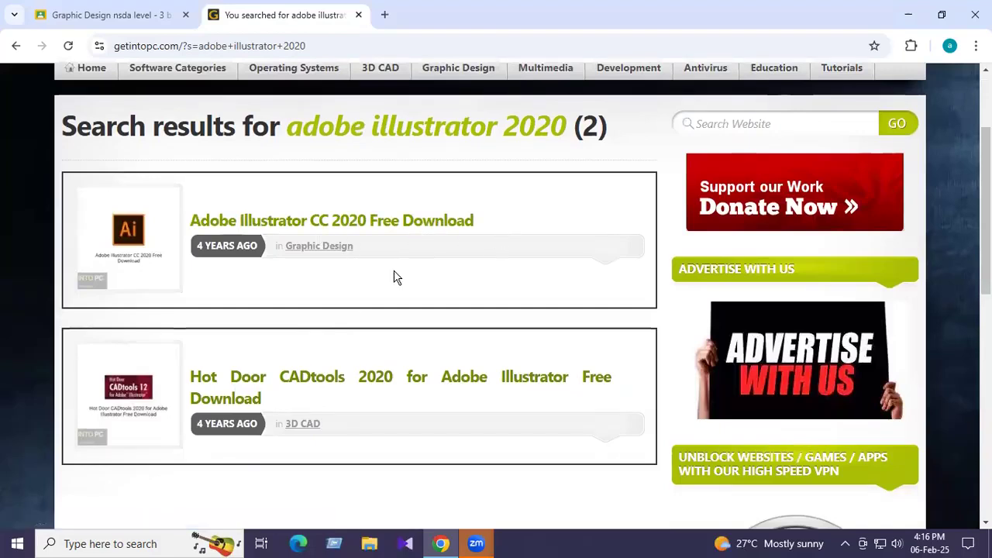
{"action": "left_click", "coordinate": [271, 222]}
{"action": "scroll", "coordinate": [434, 280], "scroll_direction": "down", "scroll_amount": 4}
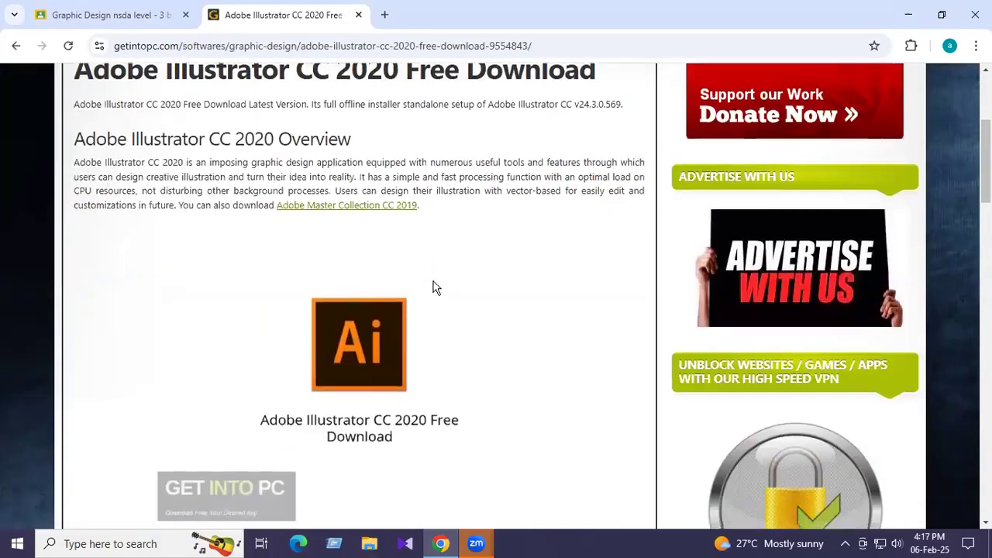
{"action": "scroll", "coordinate": [436, 279], "scroll_direction": "up", "scroll_amount": 3}
{"action": "scroll", "coordinate": [438, 278], "scroll_direction": "down", "scroll_amount": 12}
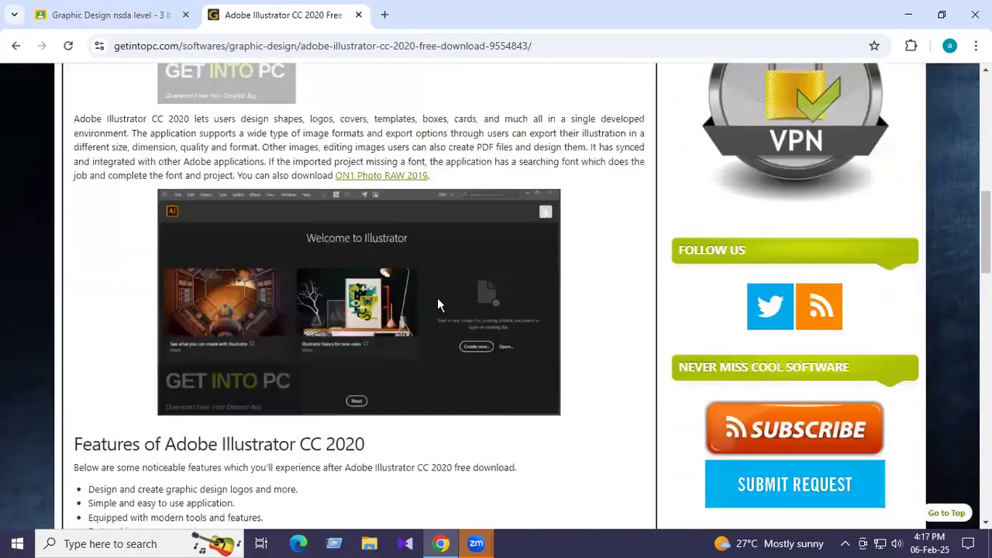
{"action": "scroll", "coordinate": [437, 302], "scroll_direction": "down", "scroll_amount": 7}
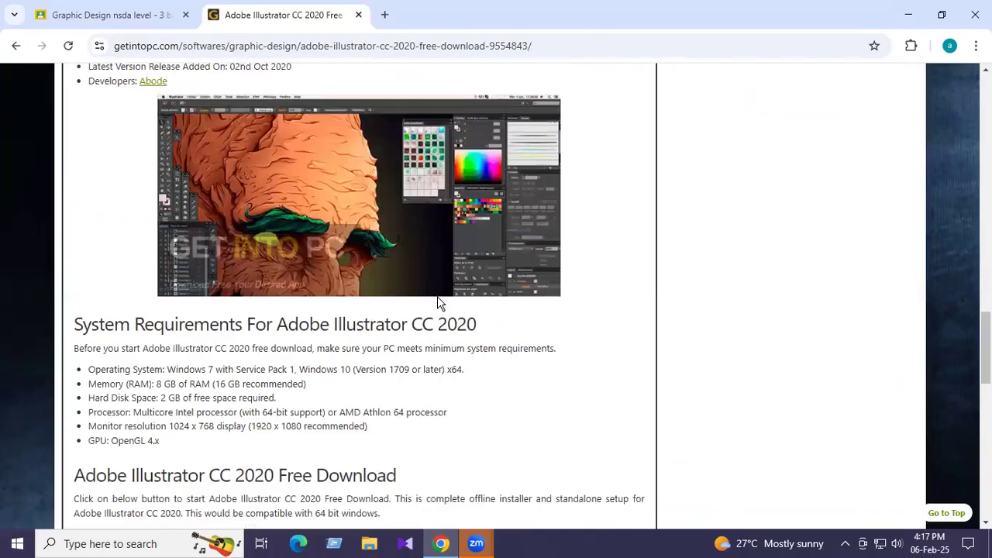
{"action": "scroll", "coordinate": [448, 287], "scroll_direction": "down", "scroll_amount": 2}
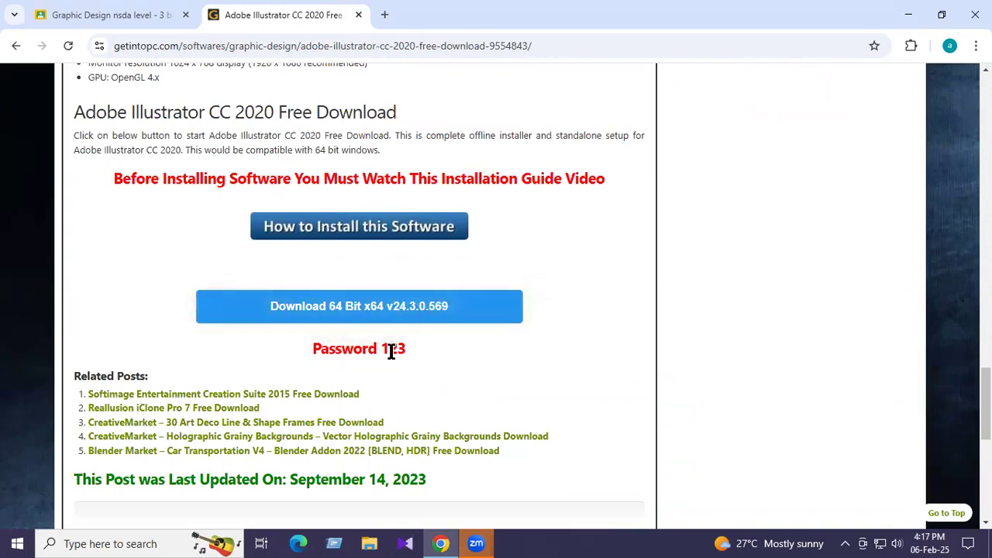
{"action": "left_click_drag", "start_coordinate": [392, 352], "coordinate": [406, 350]}
Start the 64-bit Illustrator download, proceed past the certificate warning, then close the blocked page.
{"action": "left_click", "coordinate": [378, 310]}
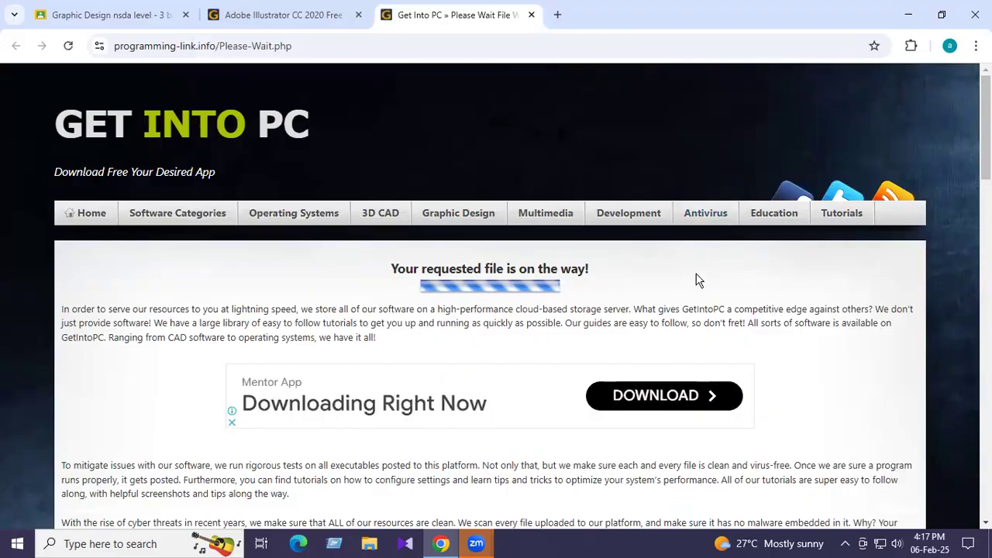
{"action": "scroll", "coordinate": [698, 279], "scroll_direction": "down", "scroll_amount": 1}
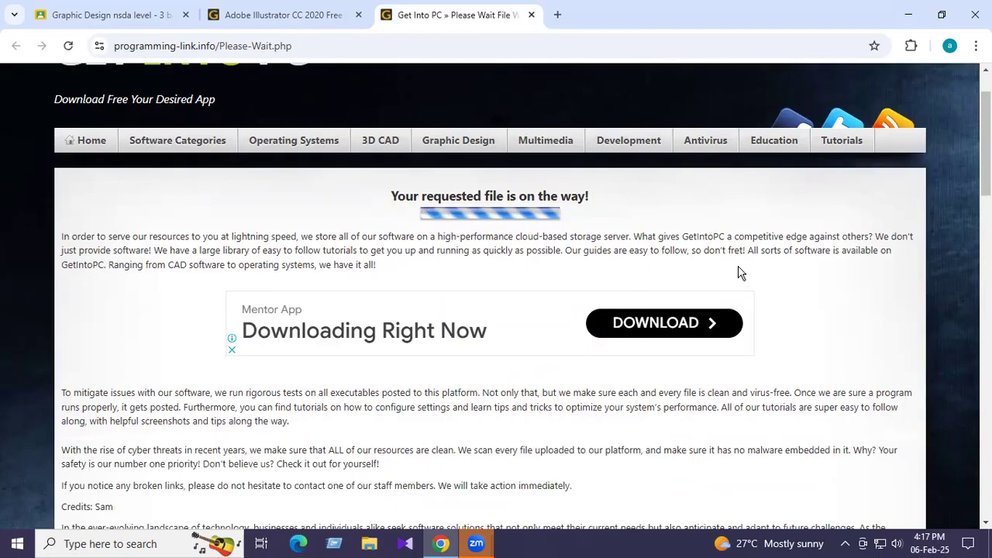
{"action": "scroll", "coordinate": [481, 256], "scroll_direction": "up", "scroll_amount": 1}
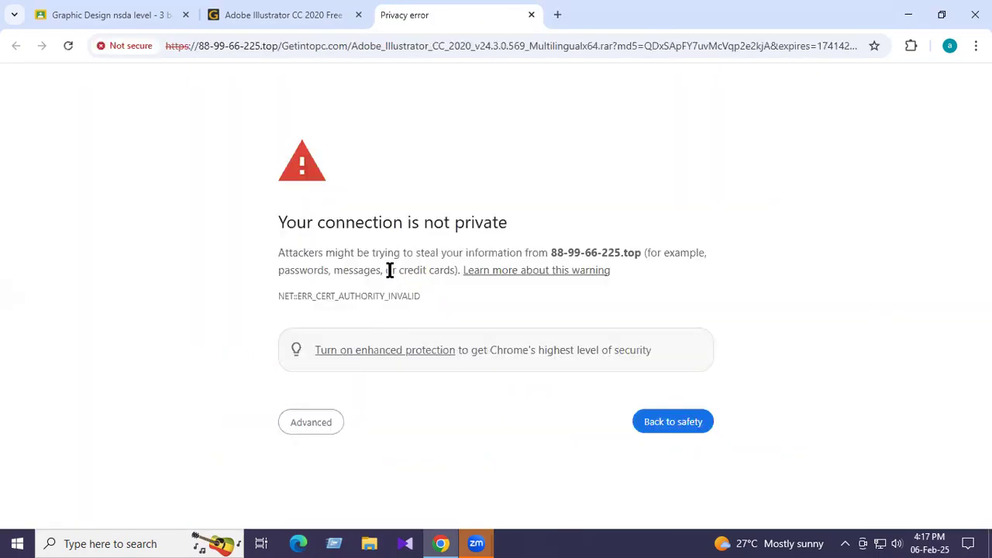
{"action": "left_click", "coordinate": [313, 423]}
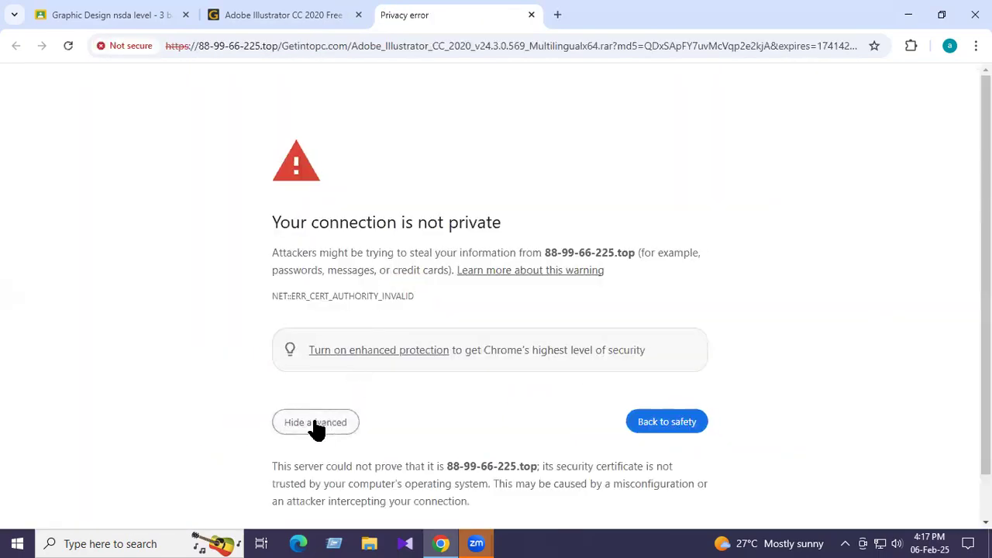
{"action": "scroll", "coordinate": [359, 371], "scroll_direction": "down", "scroll_amount": 1}
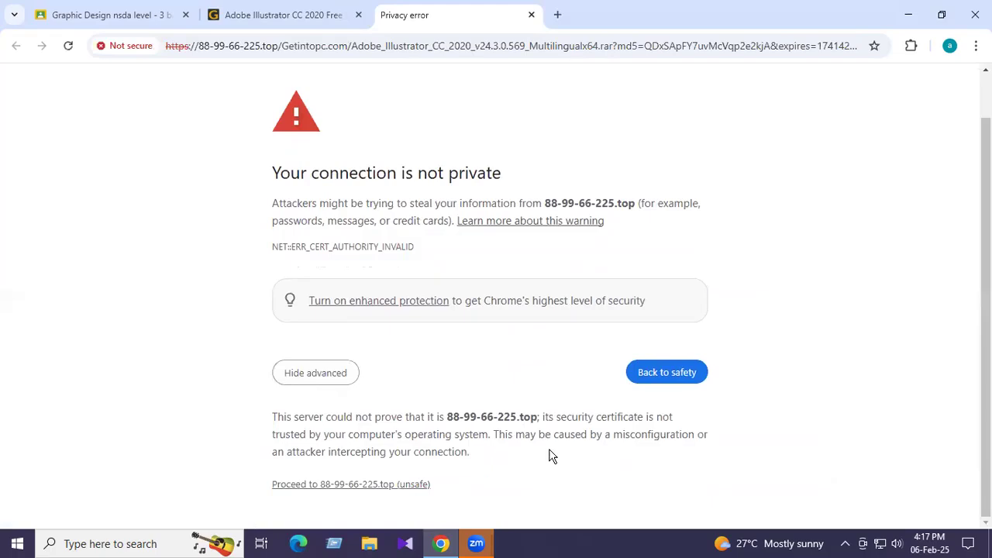
{"action": "left_click", "coordinate": [332, 487]}
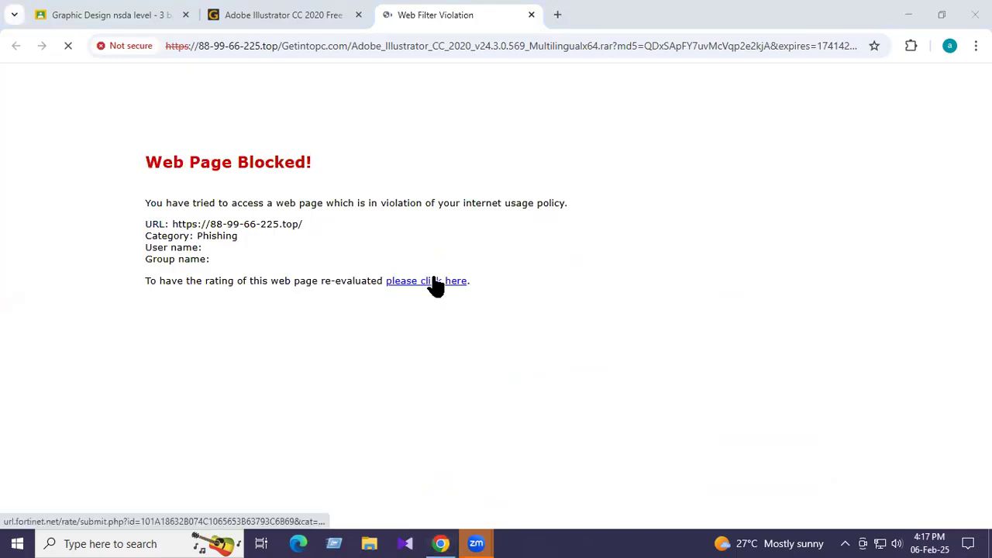
{"action": "left_click", "coordinate": [533, 17]}
Restart the 64-bit Illustrator download and dismiss the recent downloads panel.
{"action": "scroll", "coordinate": [470, 282], "scroll_direction": "down", "scroll_amount": 3}
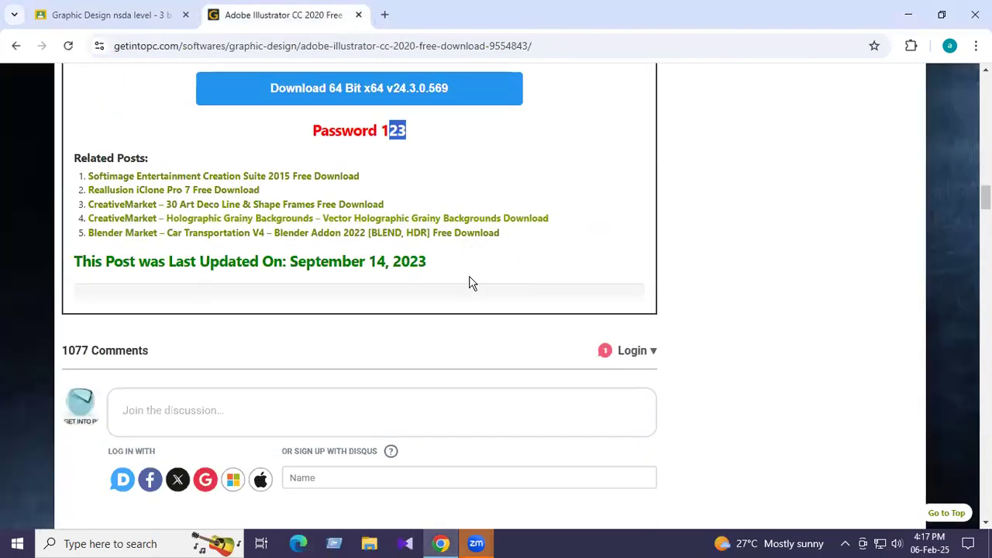
{"action": "scroll", "coordinate": [449, 279], "scroll_direction": "up", "scroll_amount": 3}
{"action": "left_click", "coordinate": [373, 314]}
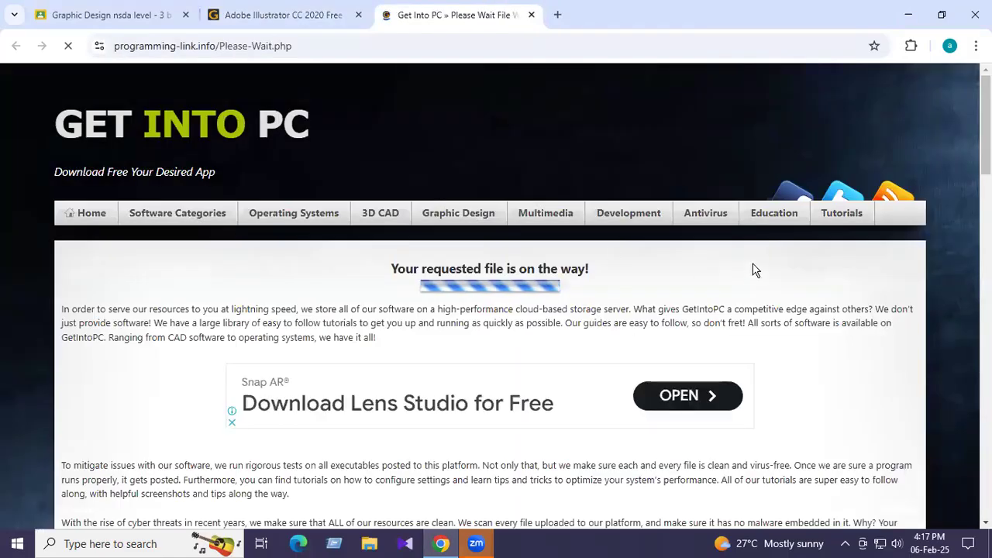
{"action": "scroll", "coordinate": [703, 275], "scroll_direction": "down", "scroll_amount": 2}
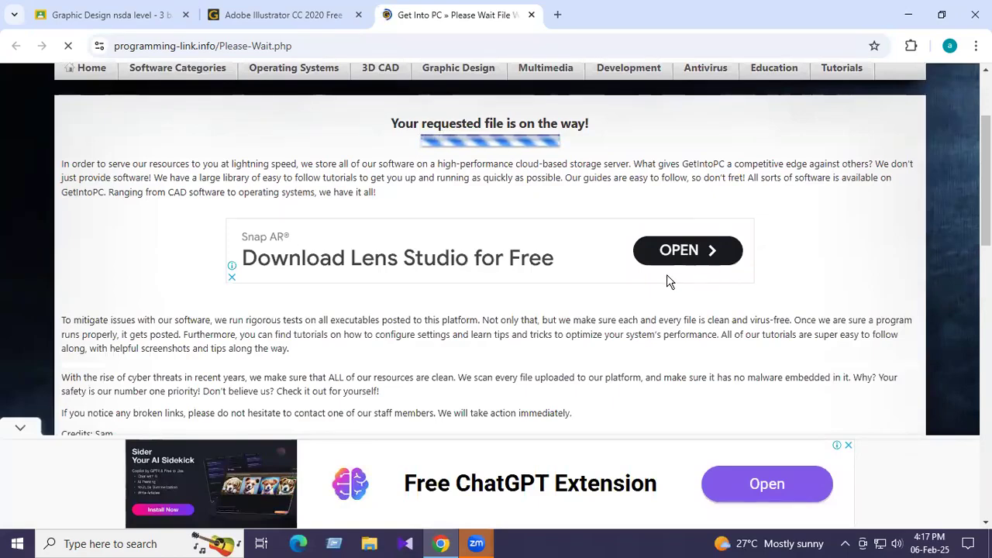
{"action": "scroll", "coordinate": [597, 312], "scroll_direction": "down", "scroll_amount": 1}
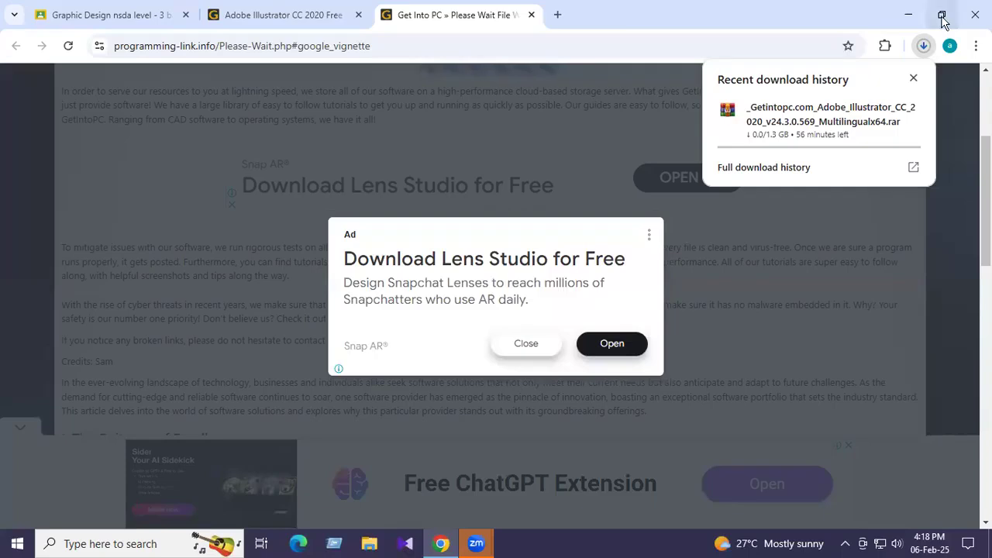
{"action": "left_click", "coordinate": [913, 78]}
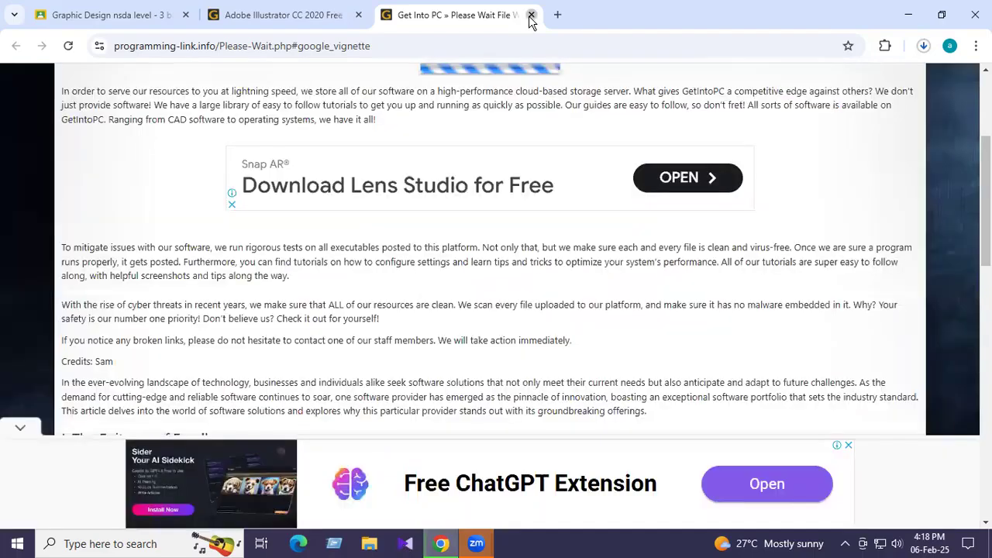
Close the Get Into PC and Illustrator download tabs and minimize Chrome.
{"action": "left_click", "coordinate": [531, 15]}
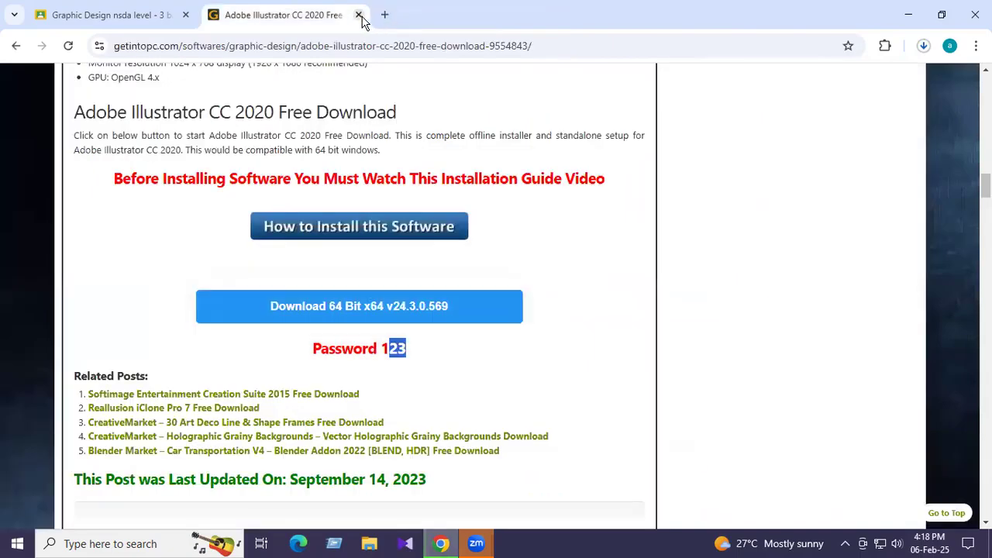
{"action": "left_click", "coordinate": [358, 15]}
{"action": "left_click", "coordinate": [907, 15]}
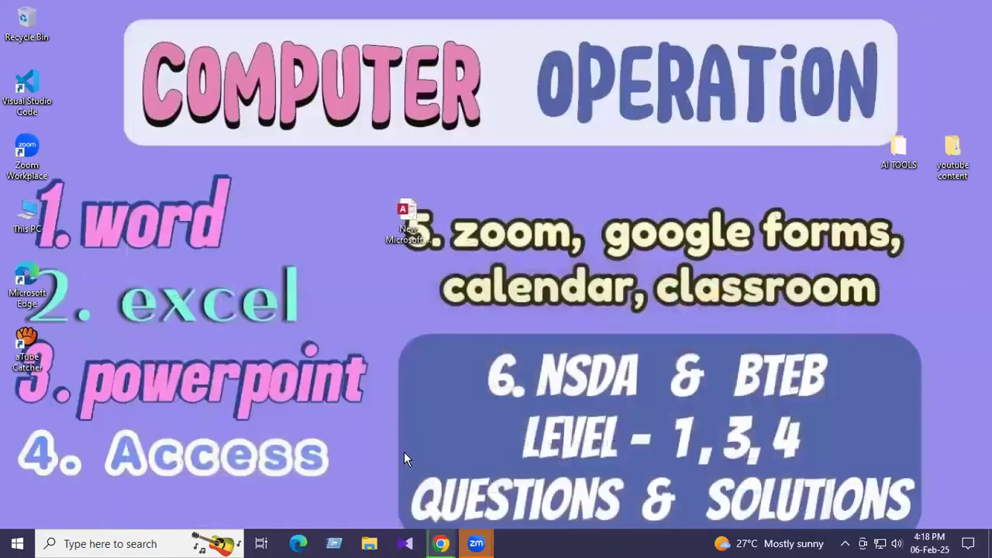
Select the Adobe Illustrator zip in Local Disk (E:) > soft > photoshop.
{"action": "left_click", "coordinate": [369, 543]}
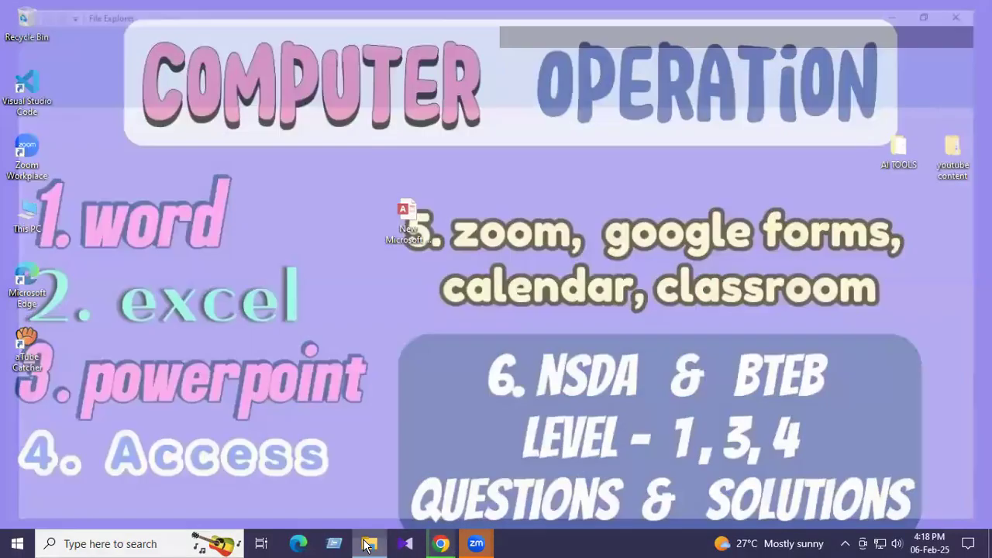
{"action": "left_click", "coordinate": [56, 367]}
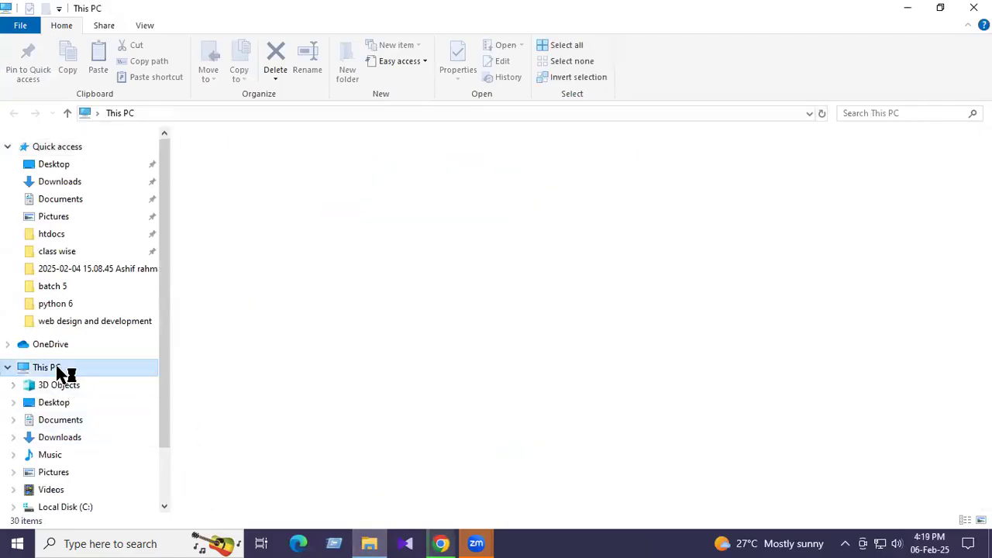
{"action": "scroll", "coordinate": [80, 427], "scroll_direction": "down", "scroll_amount": 2}
{"action": "left_click", "coordinate": [72, 443]}
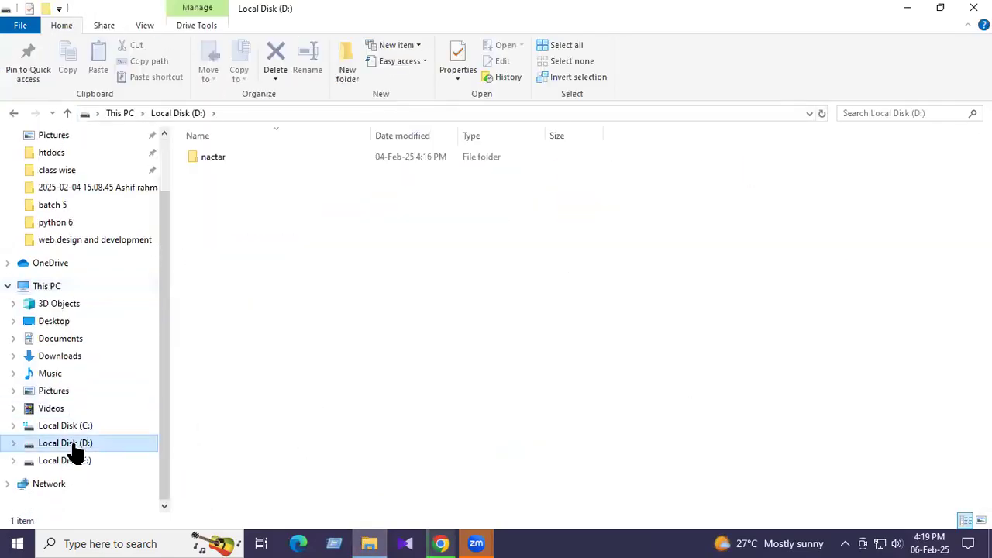
{"action": "left_click", "coordinate": [78, 460]}
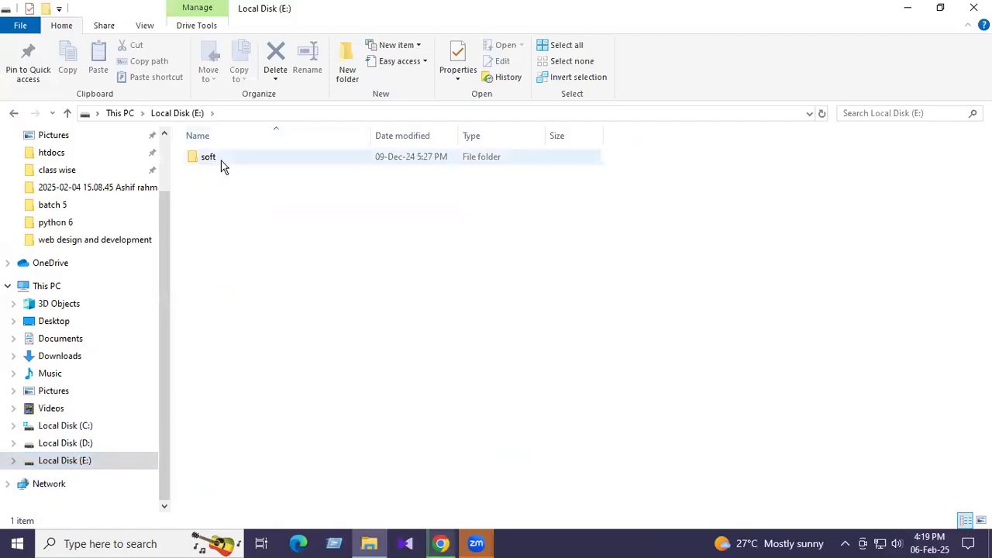
{"action": "double_click", "coordinate": [222, 158]}
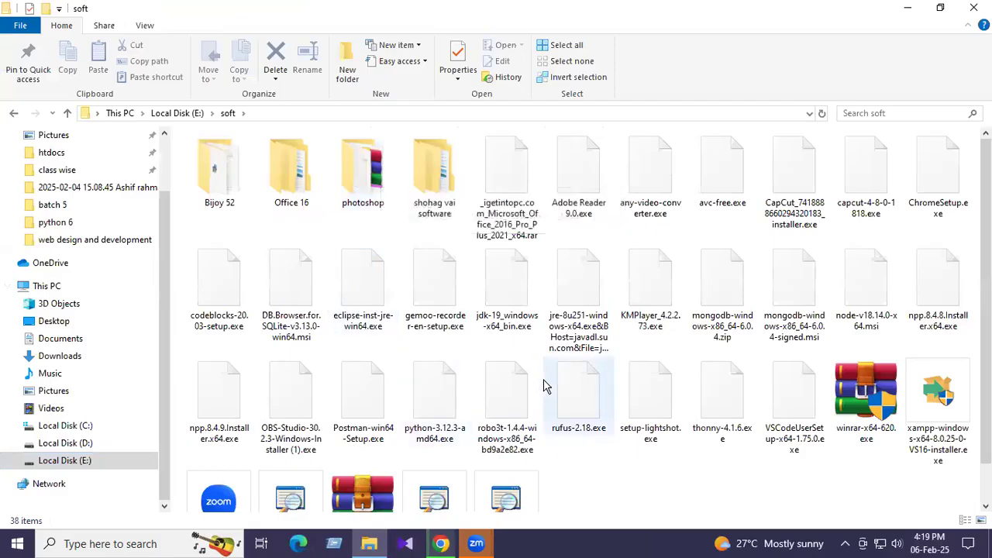
{"action": "double_click", "coordinate": [363, 170]}
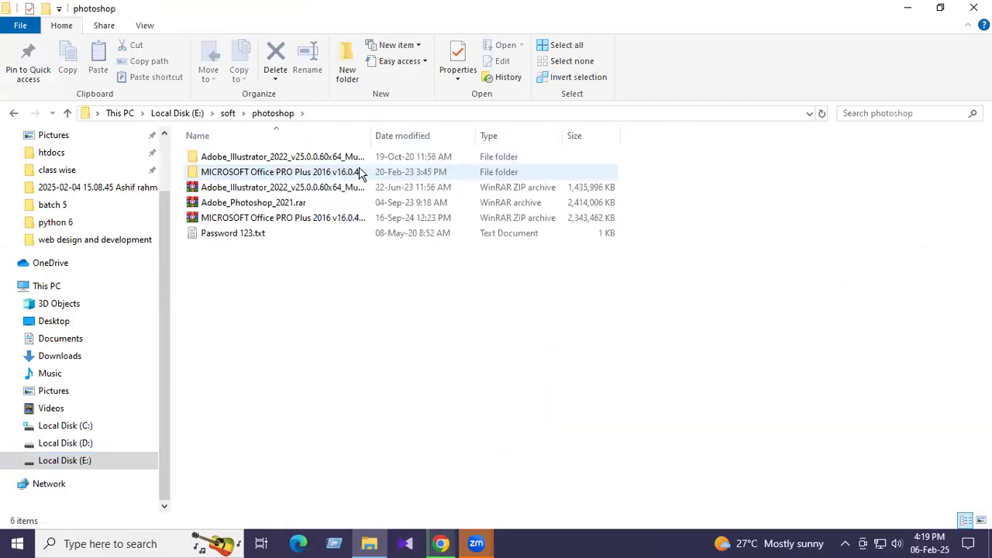
{"action": "left_click", "coordinate": [278, 192]}
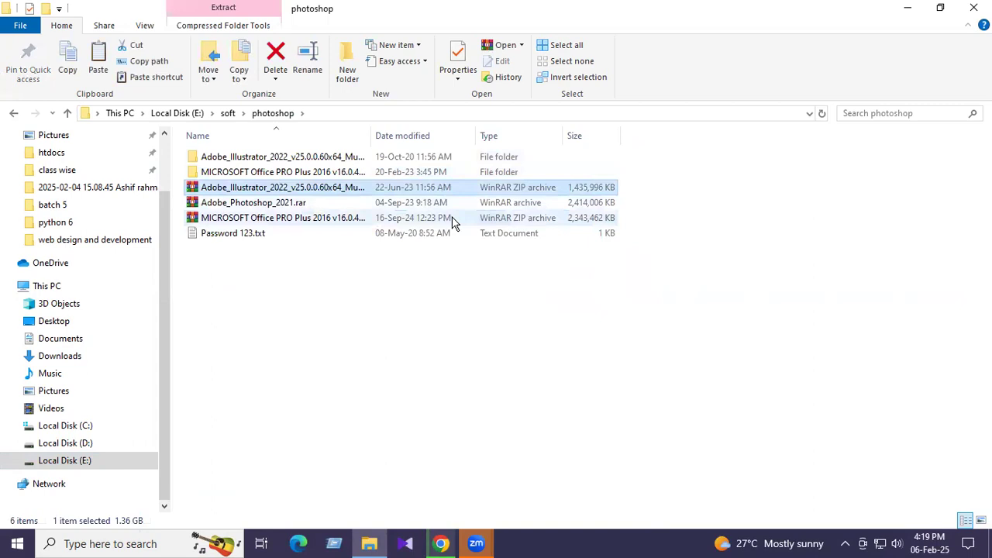
Paste the Illustrator zip into the Downloads folder.
{"action": "scroll", "coordinate": [56, 177], "scroll_direction": "up", "scroll_amount": 1}
{"action": "left_click", "coordinate": [63, 183]}
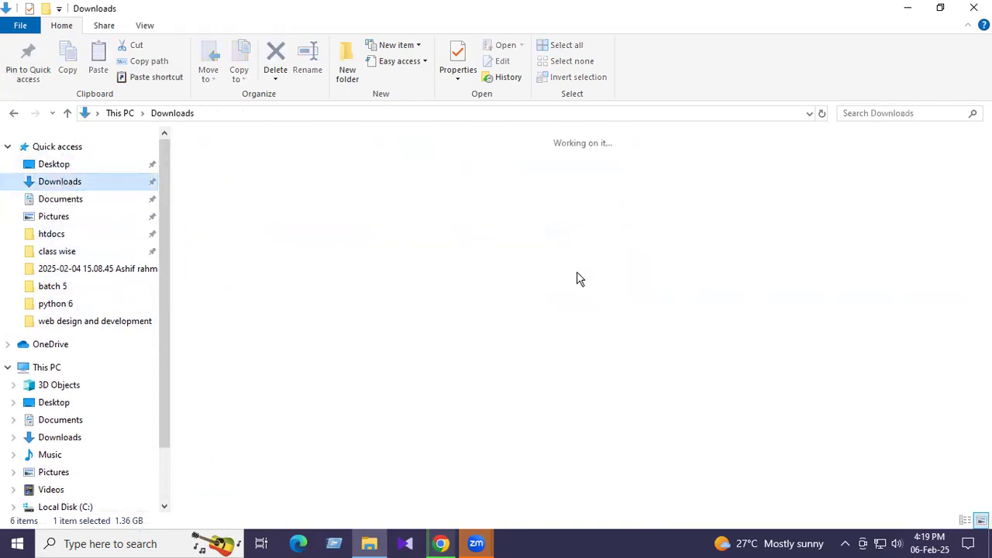
{"action": "left_click", "coordinate": [587, 268]}
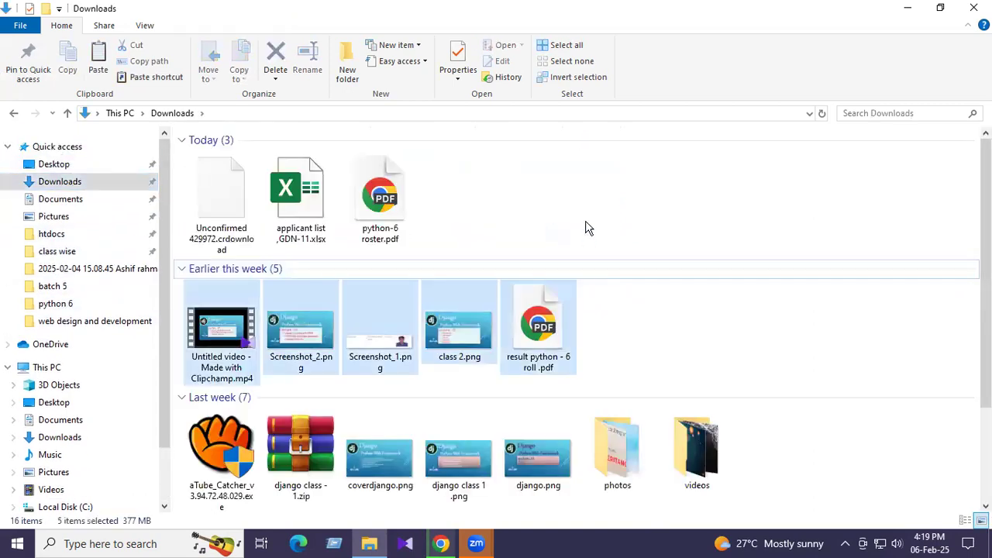
{"action": "left_click", "coordinate": [676, 205]}
{"action": "scroll", "coordinate": [620, 326], "scroll_direction": "down", "scroll_amount": 2}
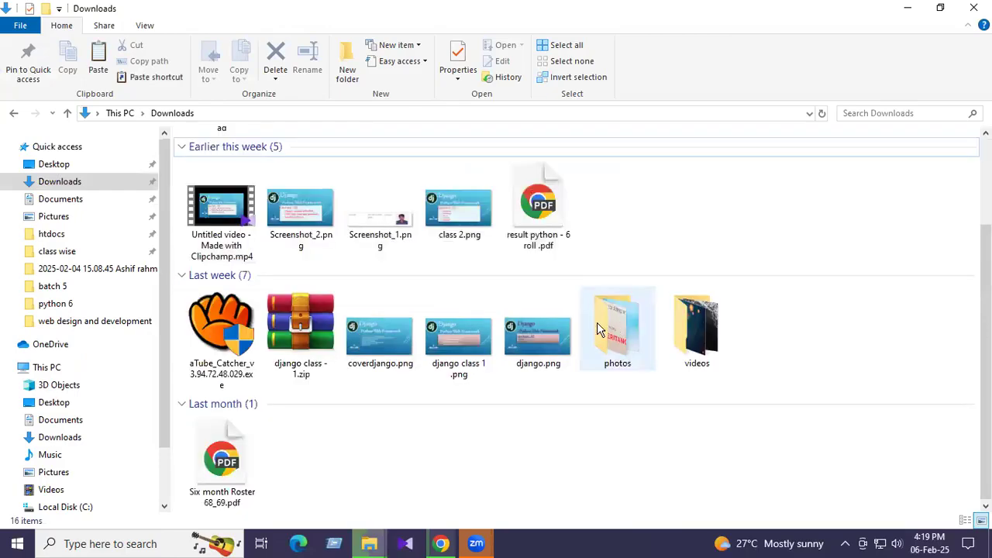
{"action": "scroll", "coordinate": [434, 341], "scroll_direction": "up", "scroll_amount": 2}
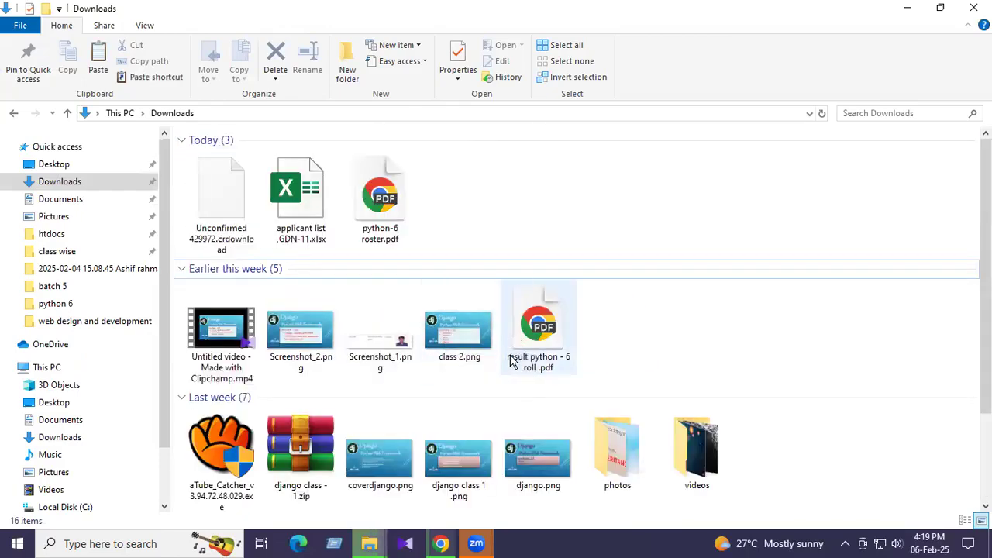
{"action": "scroll", "coordinate": [511, 364], "scroll_direction": "down", "scroll_amount": 2}
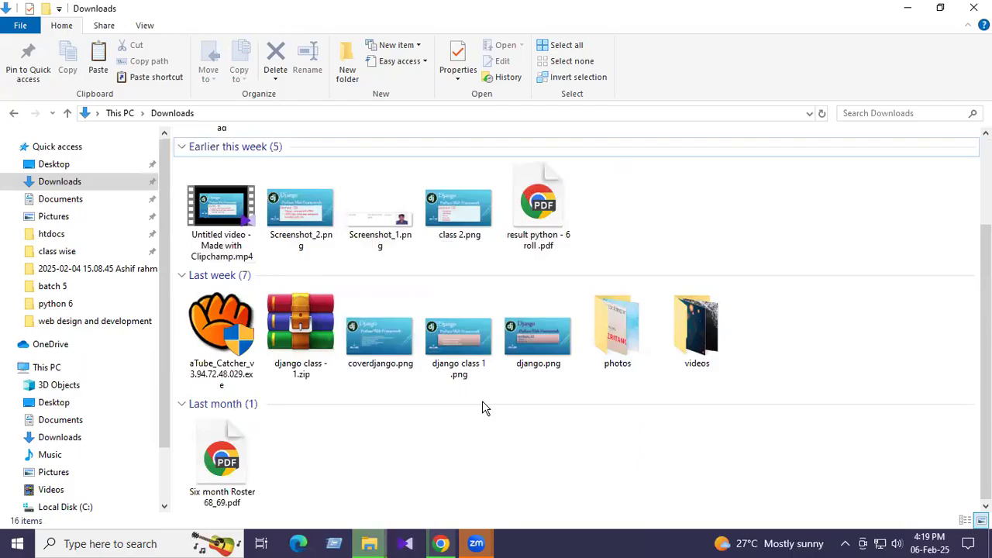
{"action": "key", "text": "ctrl+v"}
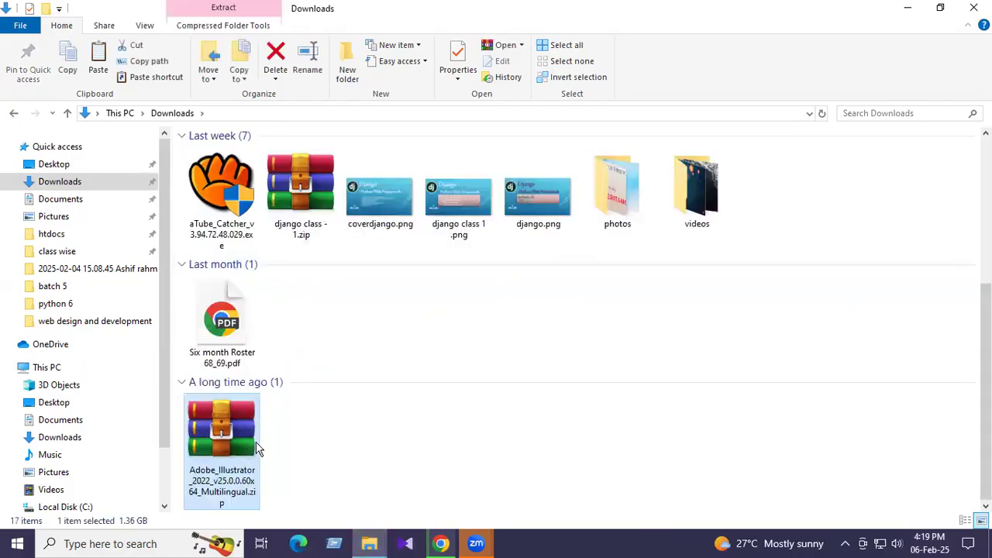
{"action": "left_click", "coordinate": [304, 435]}
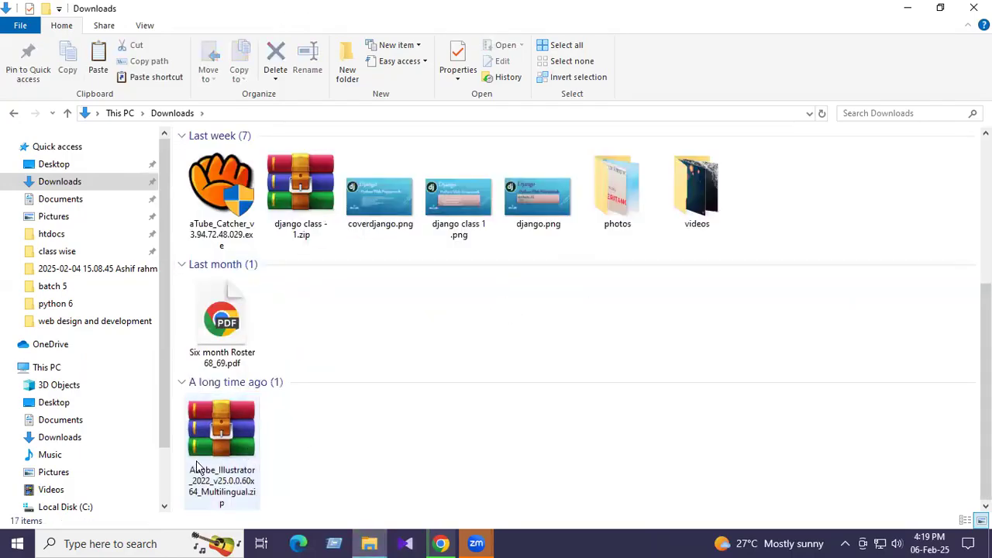
Extract the Illustrator zip here in Downloads, entering the archive password.
{"action": "right_click", "coordinate": [231, 419]}
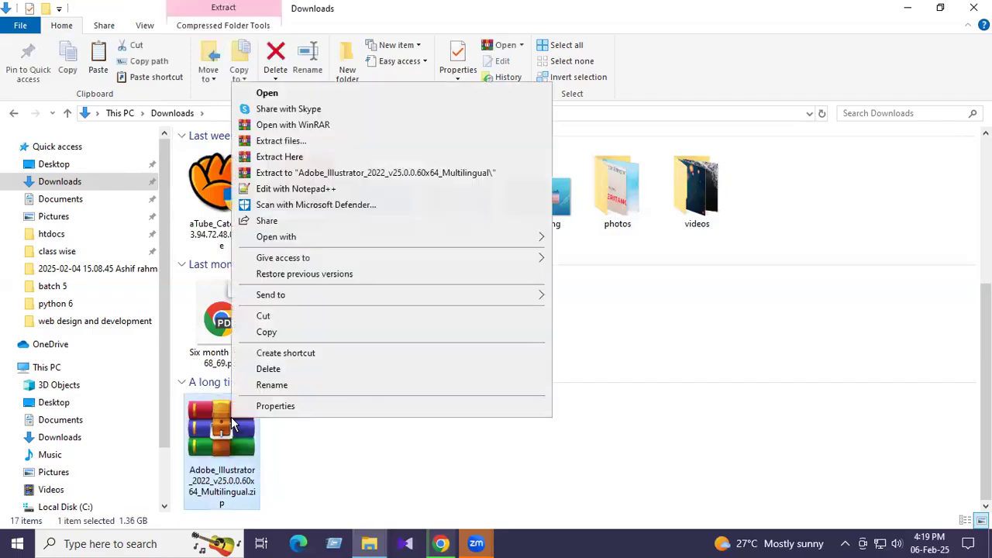
{"action": "left_click", "coordinate": [285, 158]}
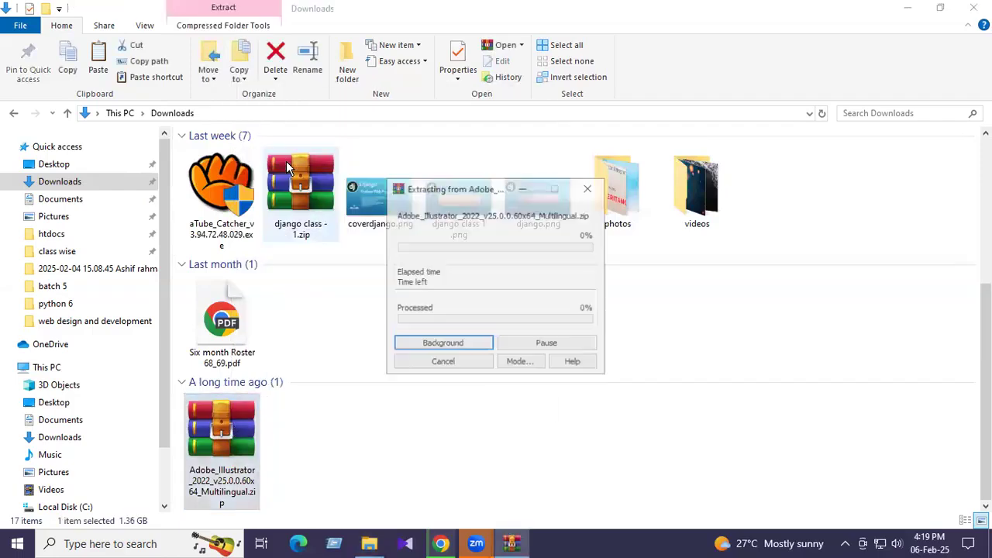
{"action": "type", "text": "123"}
{"action": "left_click", "coordinate": [442, 399]}
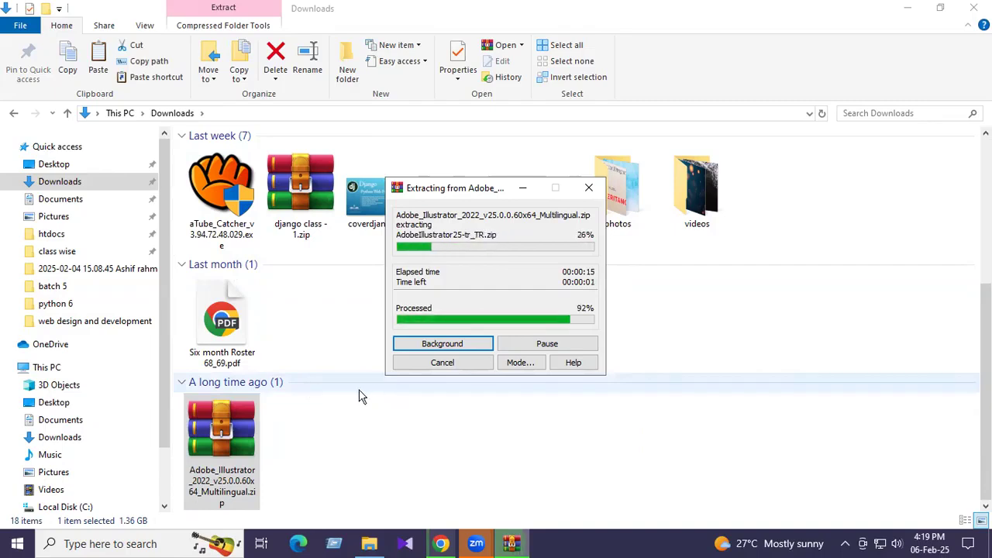
Check the Illustrator download progress in Chrome, then minimize the browser.
{"action": "left_click", "coordinate": [444, 545]}
{"action": "left_click", "coordinate": [923, 46]}
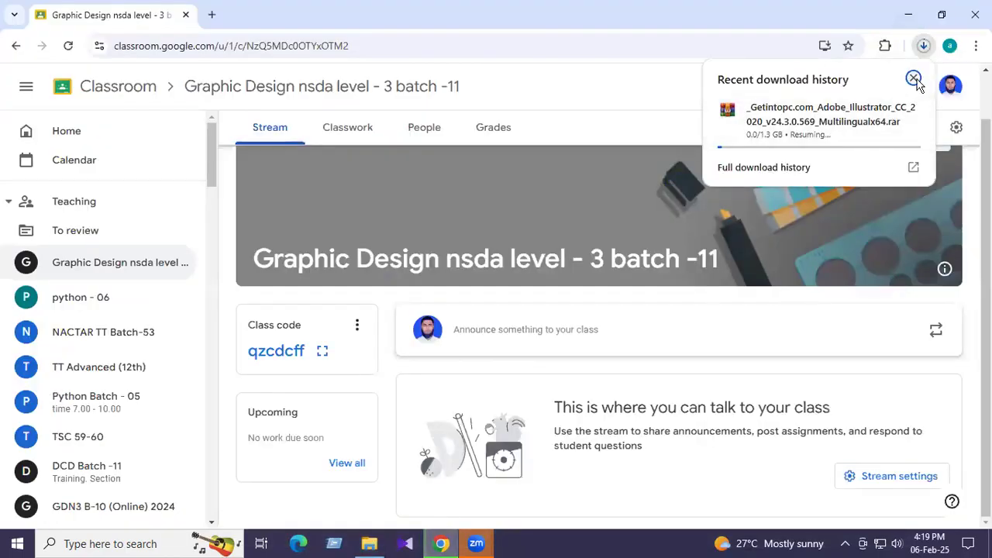
{"action": "left_click", "coordinate": [915, 79]}
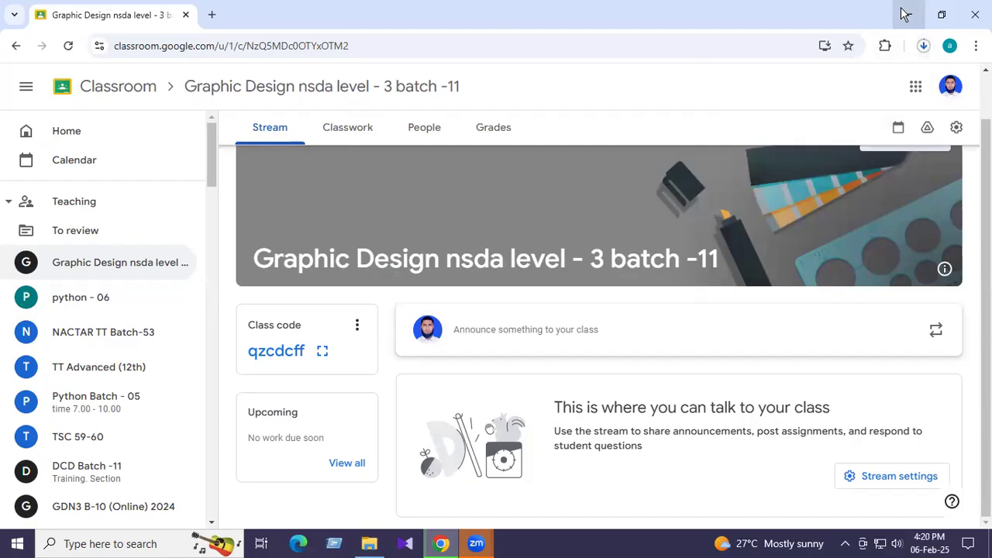
{"action": "left_click", "coordinate": [905, 14]}
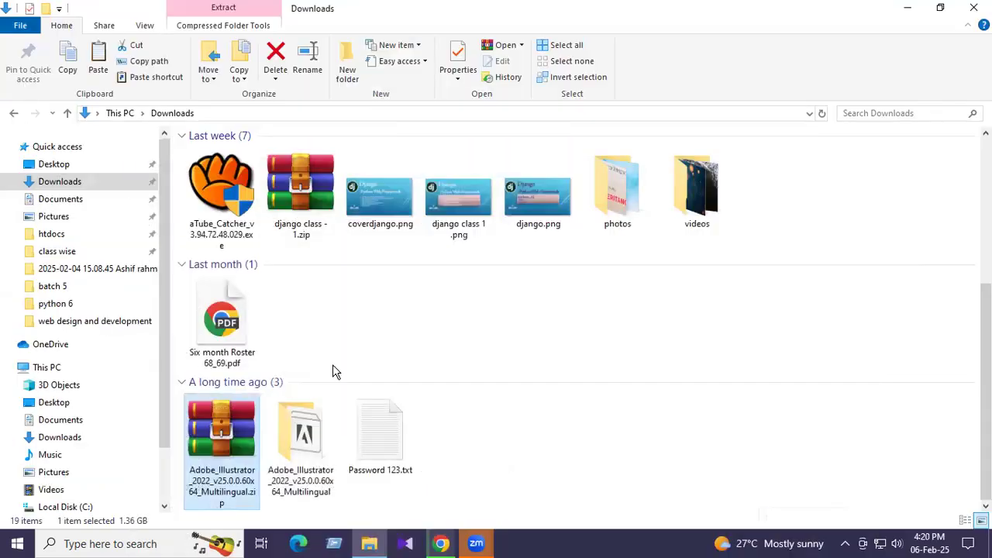
Run Set-up.exe from the extracted Illustrator folder and start installing with default options.
{"action": "left_click", "coordinate": [324, 449]}
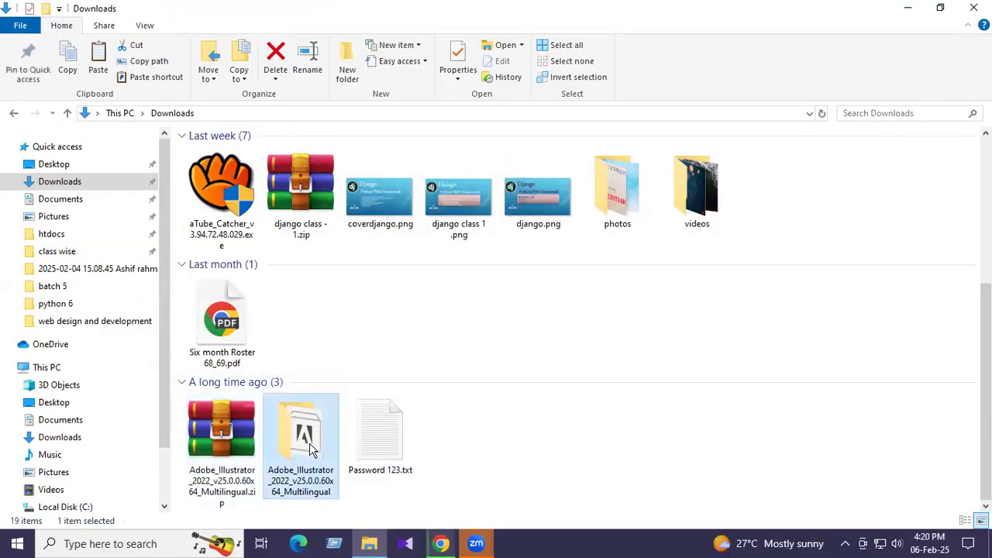
{"action": "double_click", "coordinate": [313, 450]}
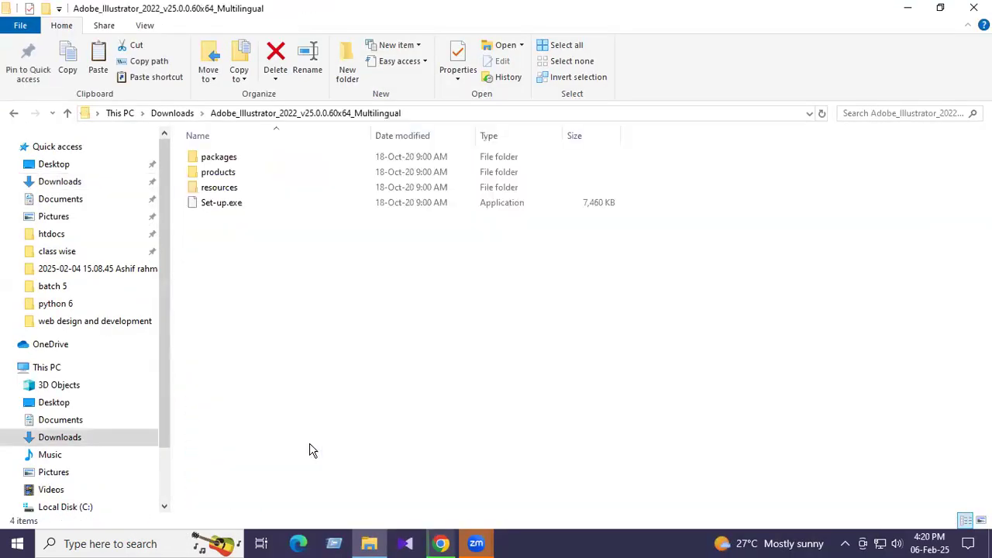
{"action": "double_click", "coordinate": [243, 210]}
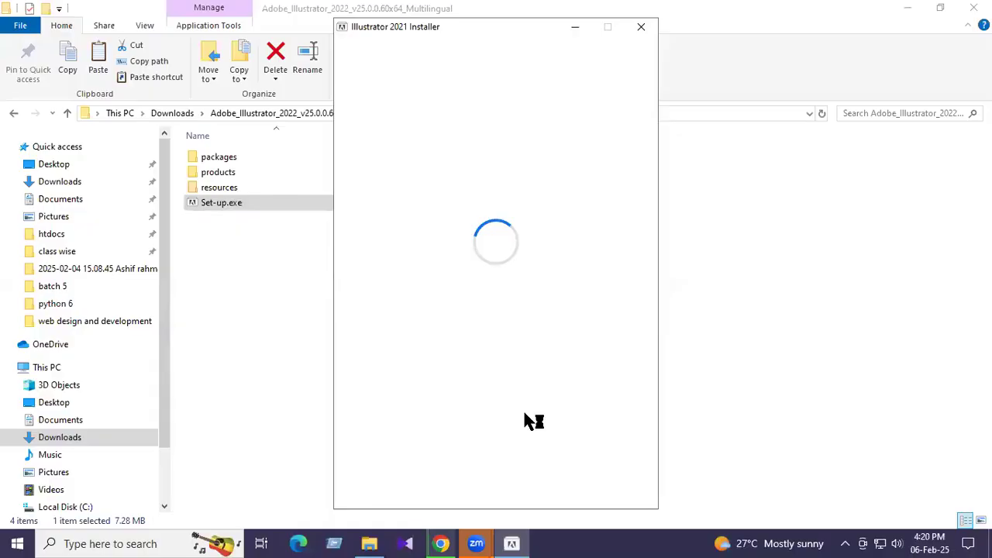
{"action": "left_click", "coordinate": [587, 26]}
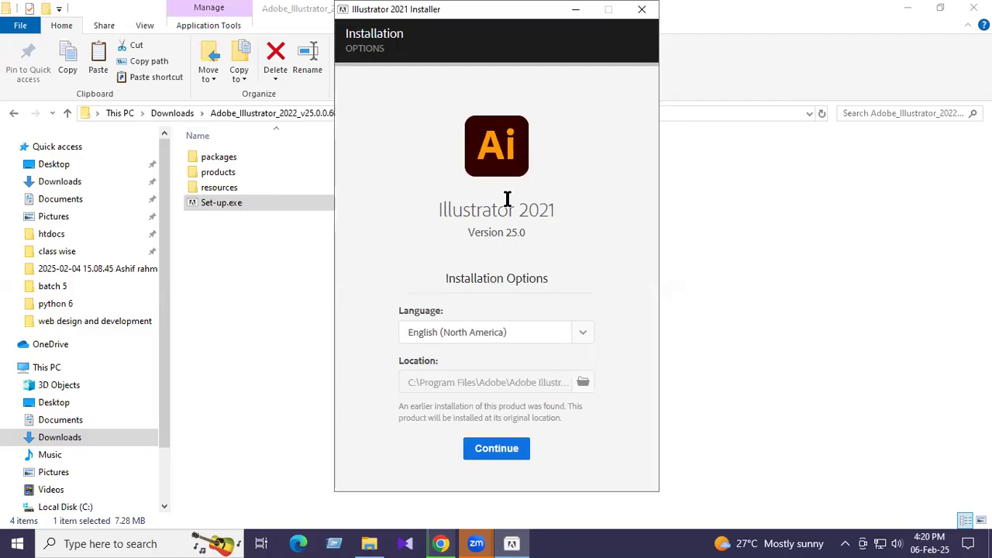
{"action": "left_click", "coordinate": [503, 448]}
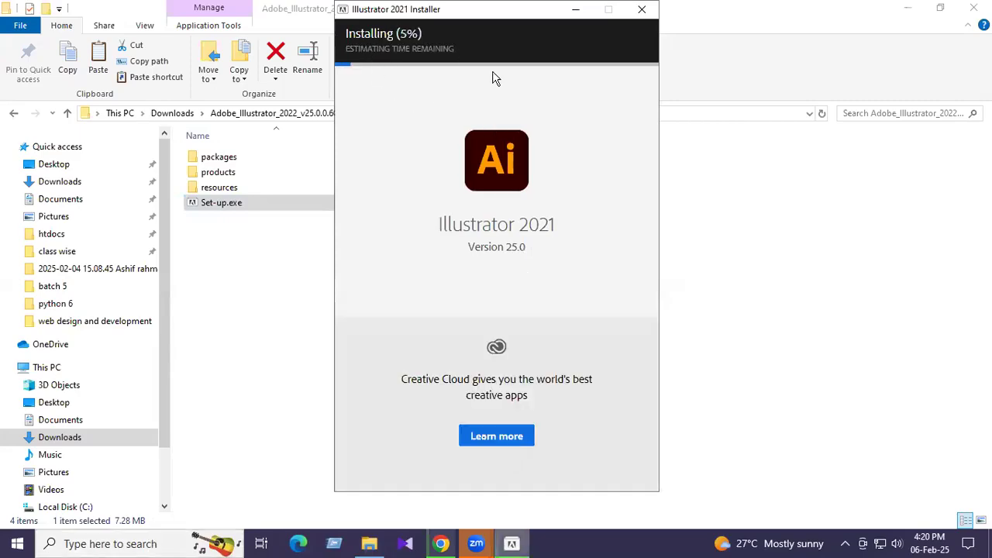
Quit the running installation and close File Explorer.
{"action": "left_click", "coordinate": [644, 11]}
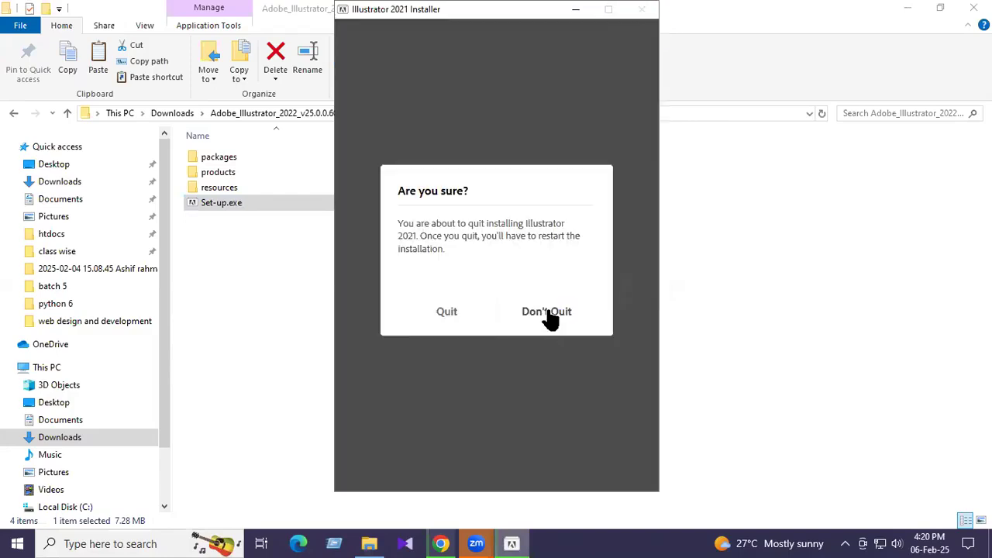
{"action": "left_click", "coordinate": [447, 318]}
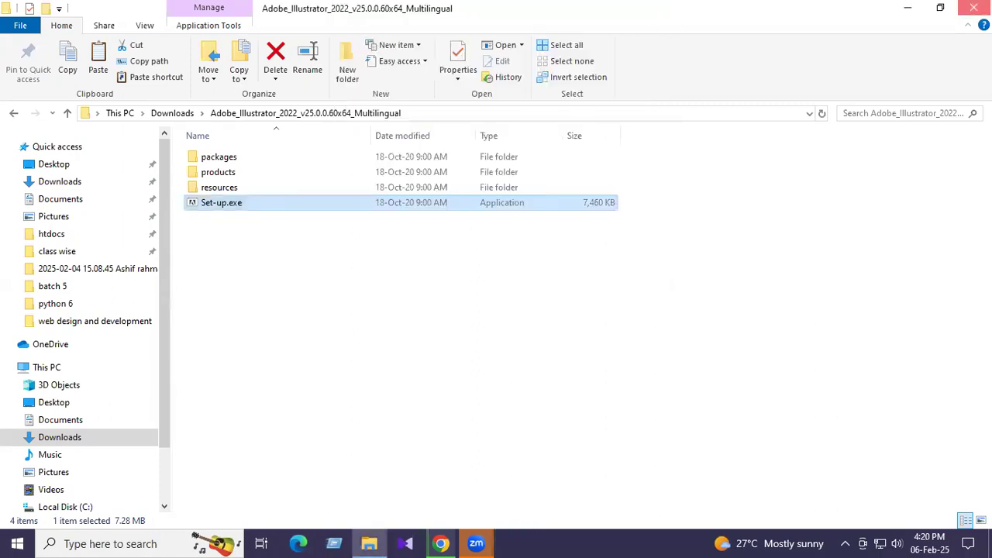
{"action": "left_click", "coordinate": [973, 8]}
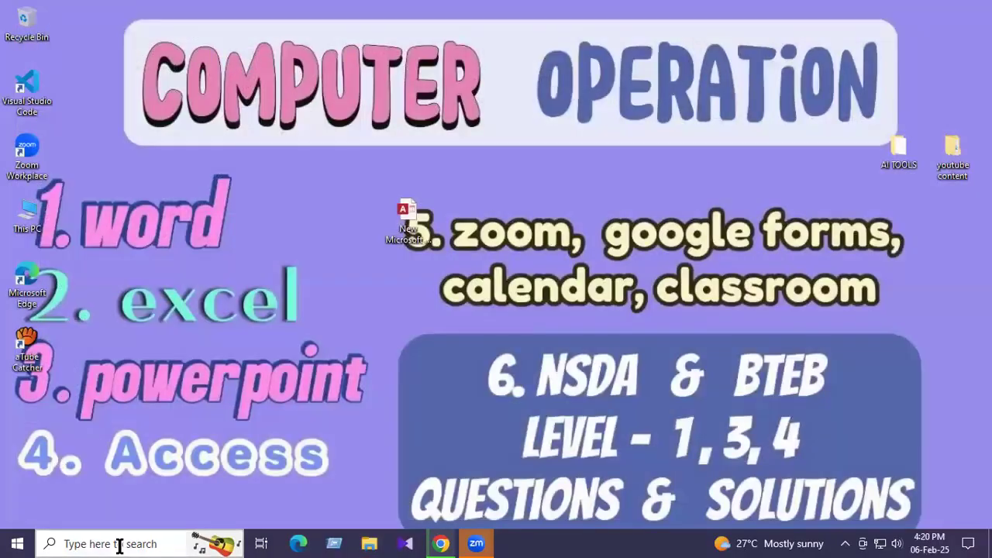
Search Windows for 'adob' and launch Adobe Illustrator 2021.
{"action": "left_click", "coordinate": [150, 544]}
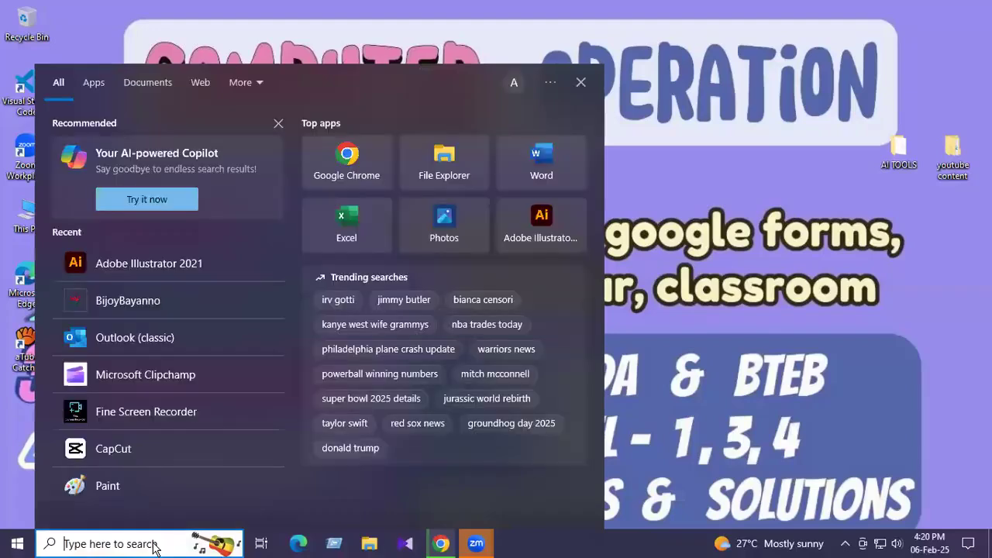
{"action": "type", "text": "ado"}
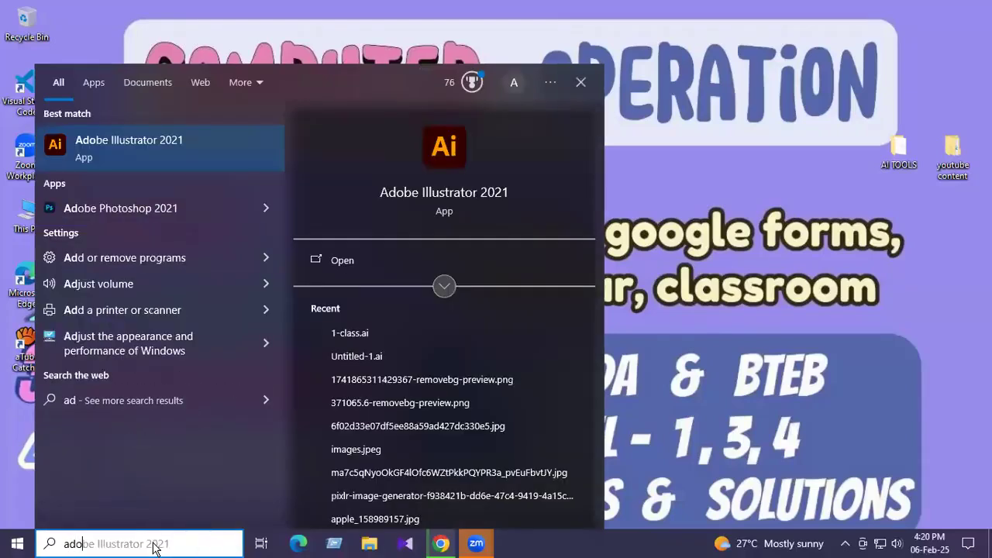
{"action": "type", "text": "b"}
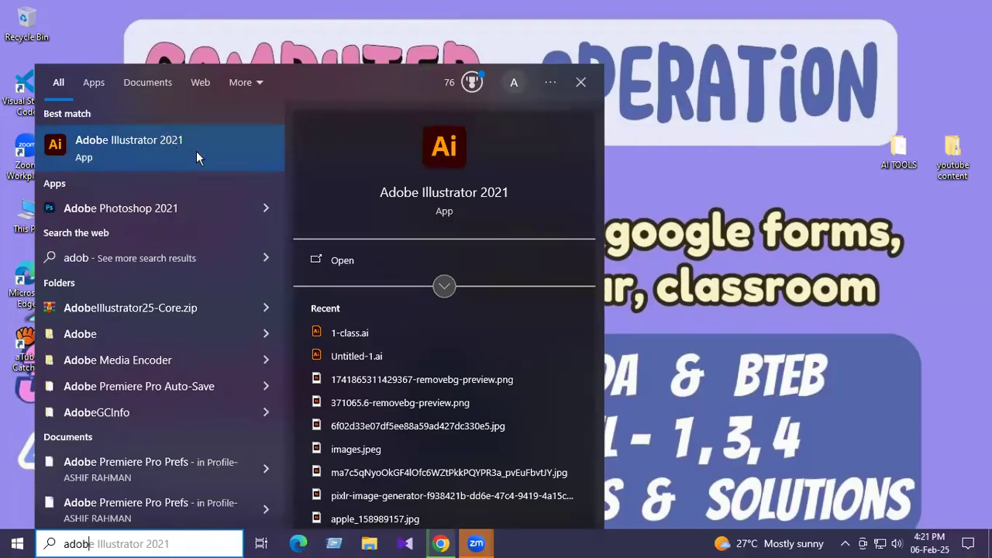
{"action": "left_click", "coordinate": [105, 145]}
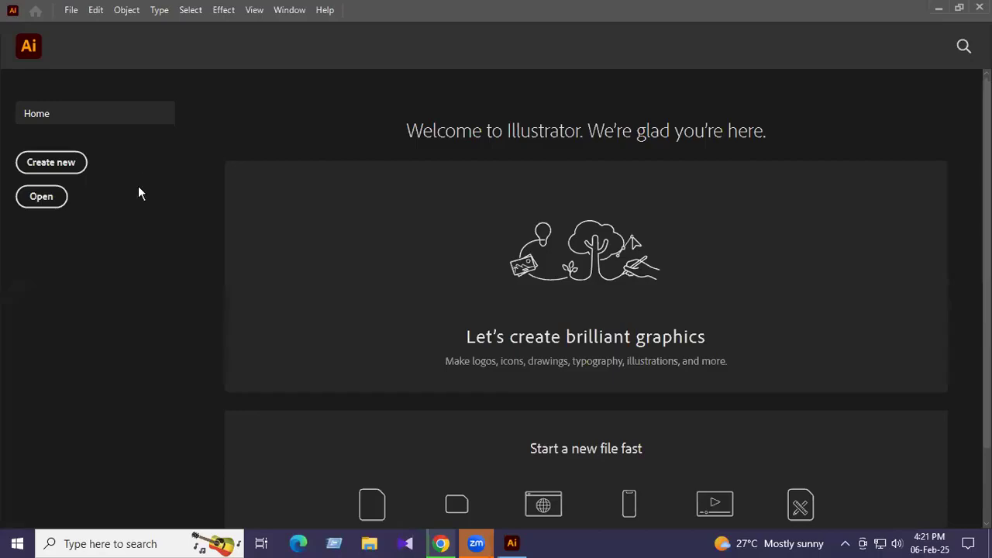
{"action": "scroll", "coordinate": [444, 281], "scroll_direction": "down", "scroll_amount": 1}
{"action": "scroll", "coordinate": [444, 283], "scroll_direction": "up", "scroll_amount": 1}
{"action": "scroll", "coordinate": [447, 283], "scroll_direction": "down", "scroll_amount": 1}
{"action": "scroll", "coordinate": [458, 281], "scroll_direction": "up", "scroll_amount": 1}
{"action": "left_click", "coordinate": [72, 12]}
{"action": "mouse_move", "coordinate": [93, 12]}
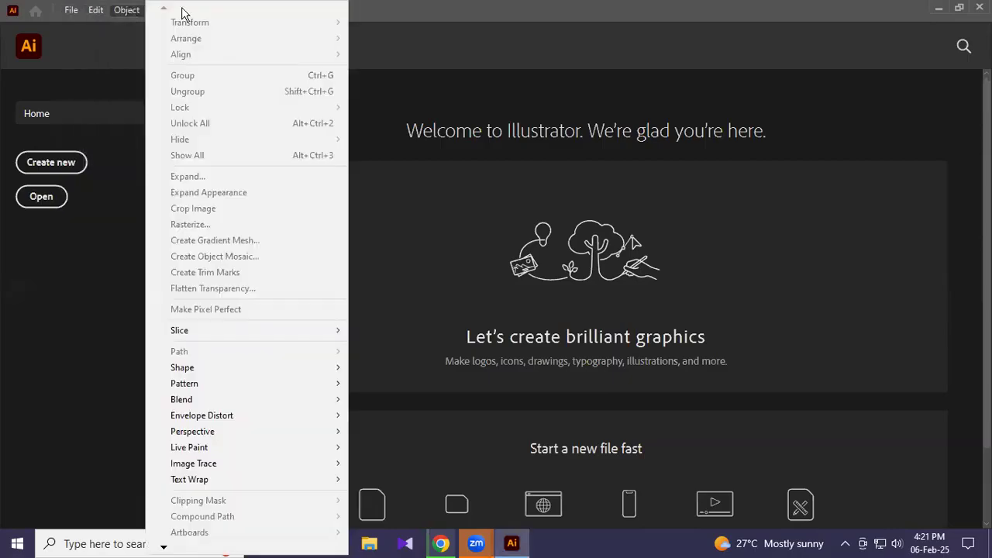
{"action": "left_click", "coordinate": [420, 13]}
{"action": "left_click", "coordinate": [255, 10]}
{"action": "left_click", "coordinate": [256, 11]}
{"action": "left_click", "coordinate": [290, 10]}
{"action": "left_click", "coordinate": [582, 13]}
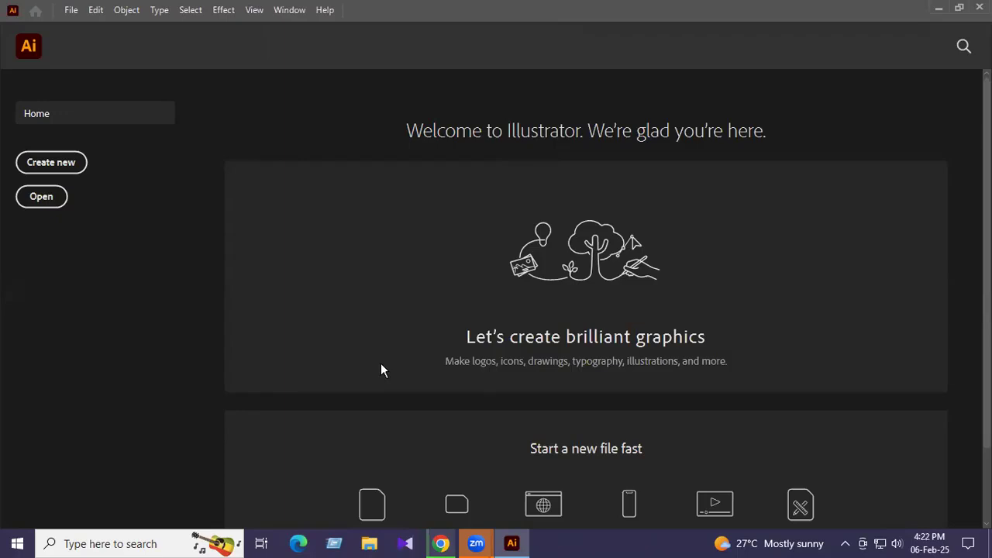
{"action": "left_click", "coordinate": [70, 10]}
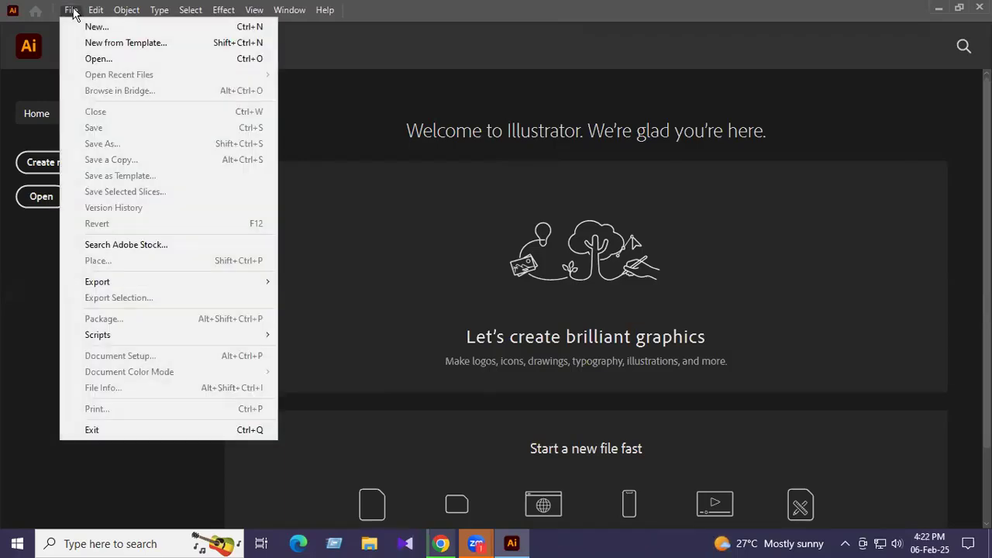
{"action": "left_click", "coordinate": [38, 225]}
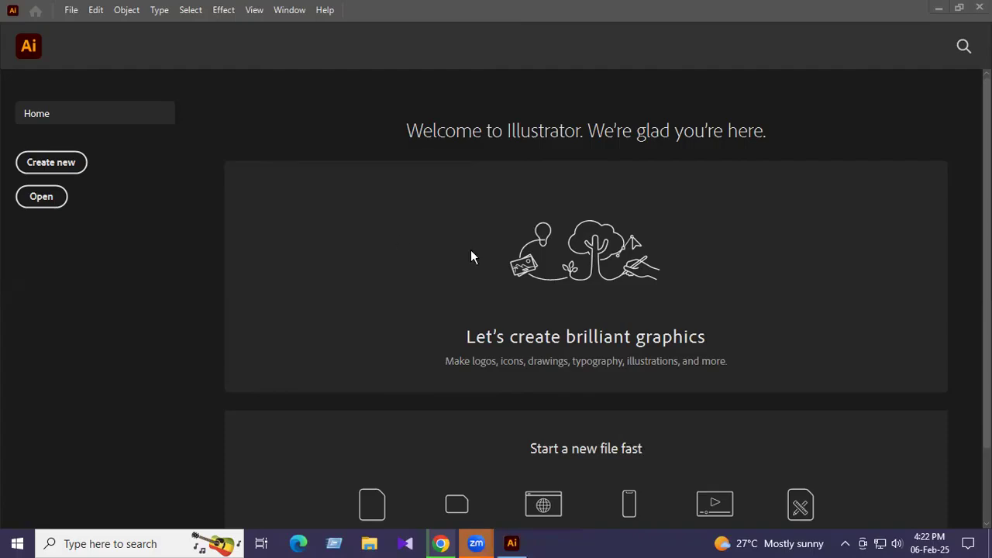
Open Create new and browse Mobile, Web, Print and Art & Illustration presets, ending on Print.
{"action": "left_click", "coordinate": [51, 162]}
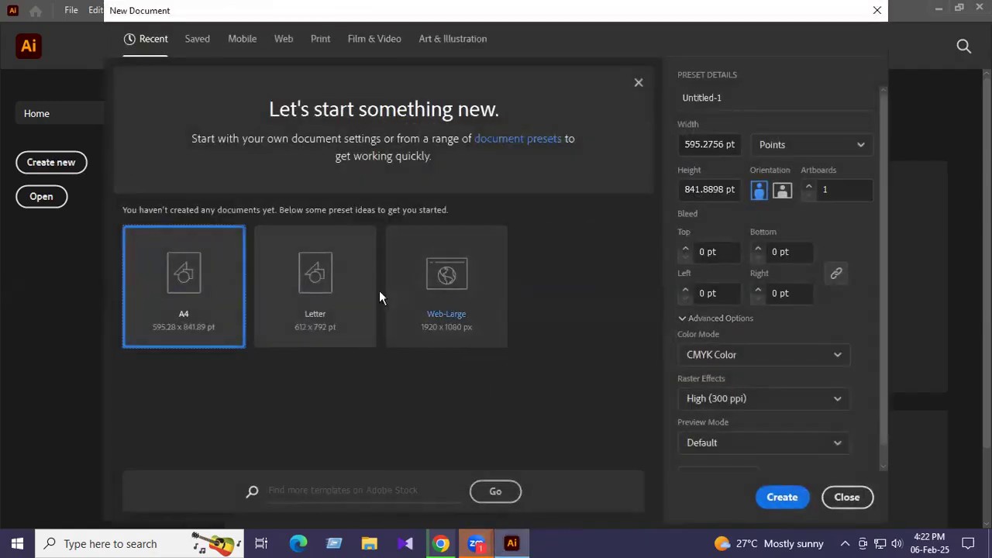
{"action": "left_click", "coordinate": [249, 43]}
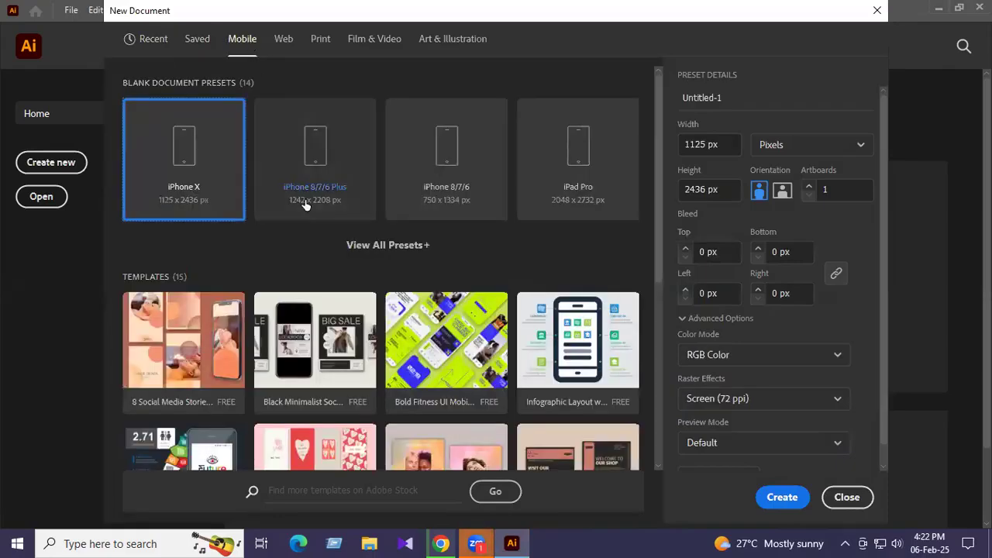
{"action": "left_click", "coordinate": [284, 38]}
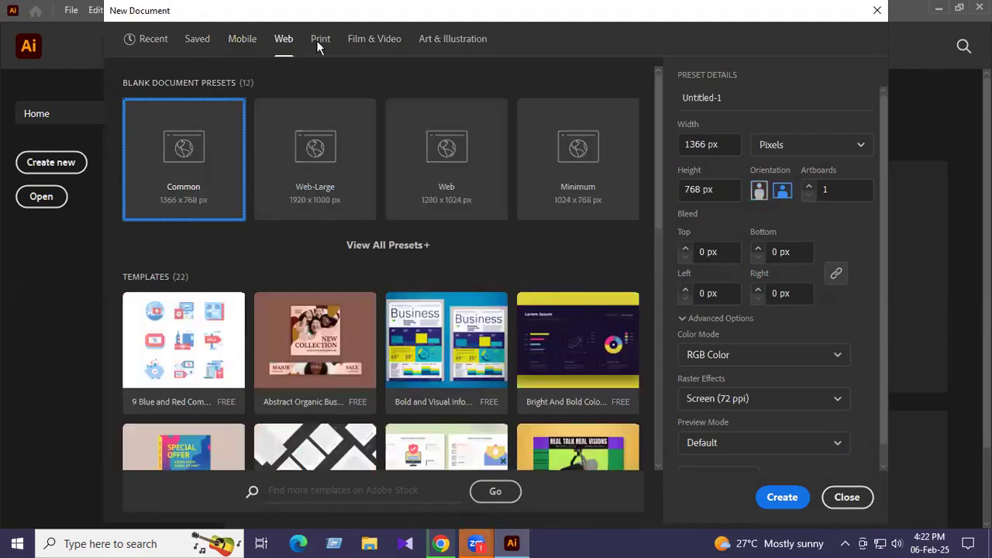
{"action": "left_click", "coordinate": [322, 42]}
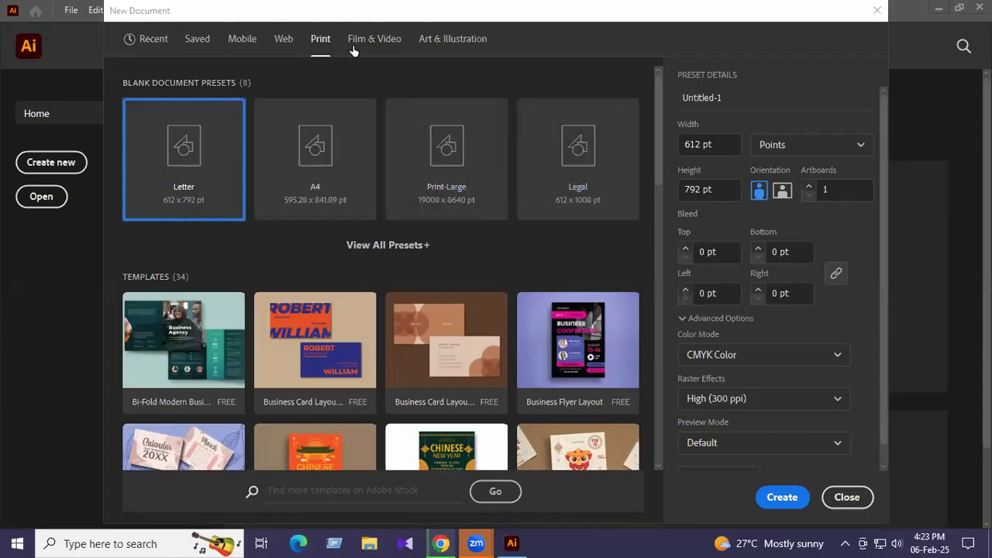
{"action": "left_click", "coordinate": [467, 48]}
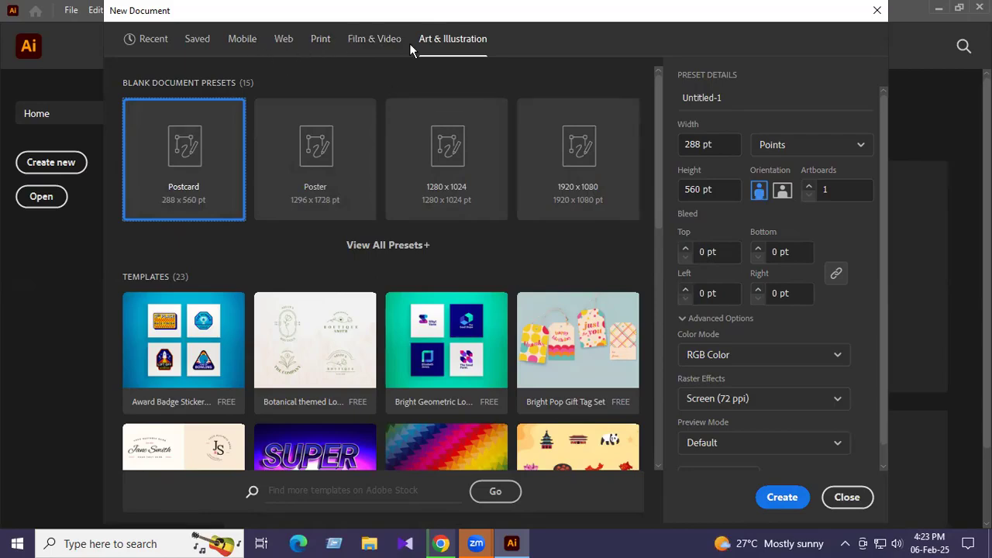
{"action": "left_click", "coordinate": [324, 42]}
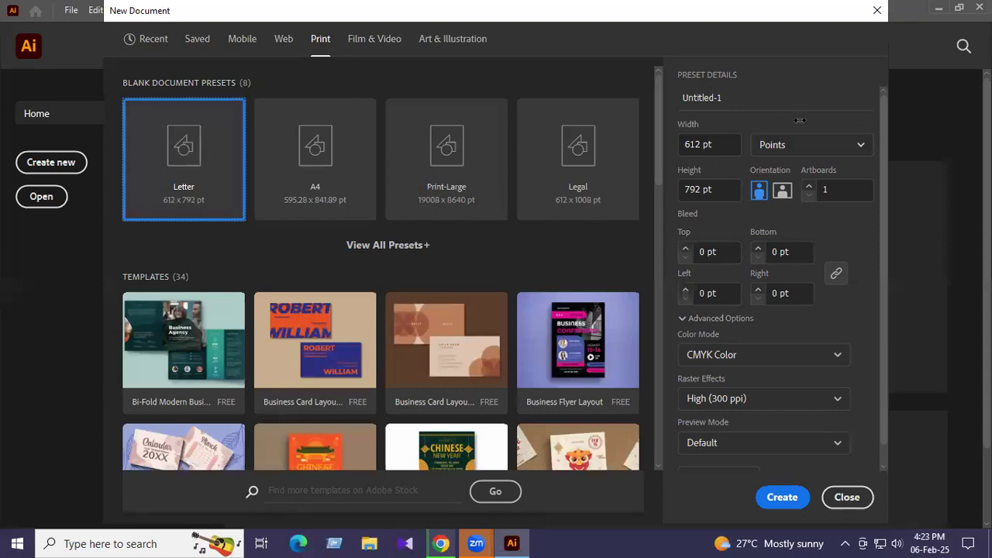
Rename the new document from Untitled-1 to 'class-1'.
{"action": "left_click", "coordinate": [745, 96]}
{"action": "key", "text": "BackSpace"}
{"action": "key", "text": "BackSpace"}
{"action": "key", "text": "BackSpace"}
{"action": "key", "text": "BackSpace"}
{"action": "key", "text": "BackSpace"}
{"action": "key", "text": "BackSpace"}
{"action": "key", "text": "BackSpace"}
{"action": "key", "text": "BackSpace"}
{"action": "key", "text": "BackSpace"}
{"action": "key", "text": "BackSpace"}
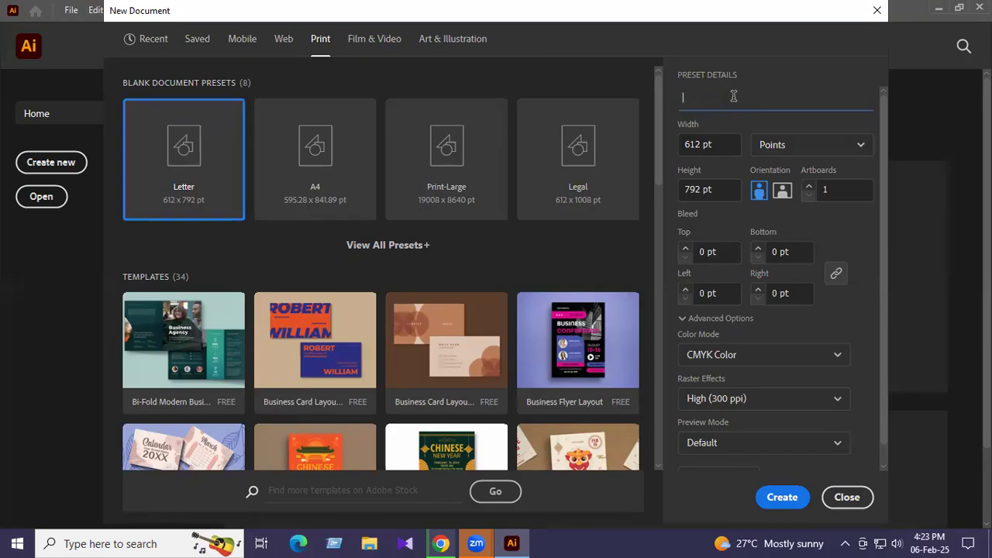
{"action": "type", "text": "class-1"}
Switch the document units to Inches (8.5 x 11 in), then move over to Chrome.
{"action": "left_click", "coordinate": [793, 149]}
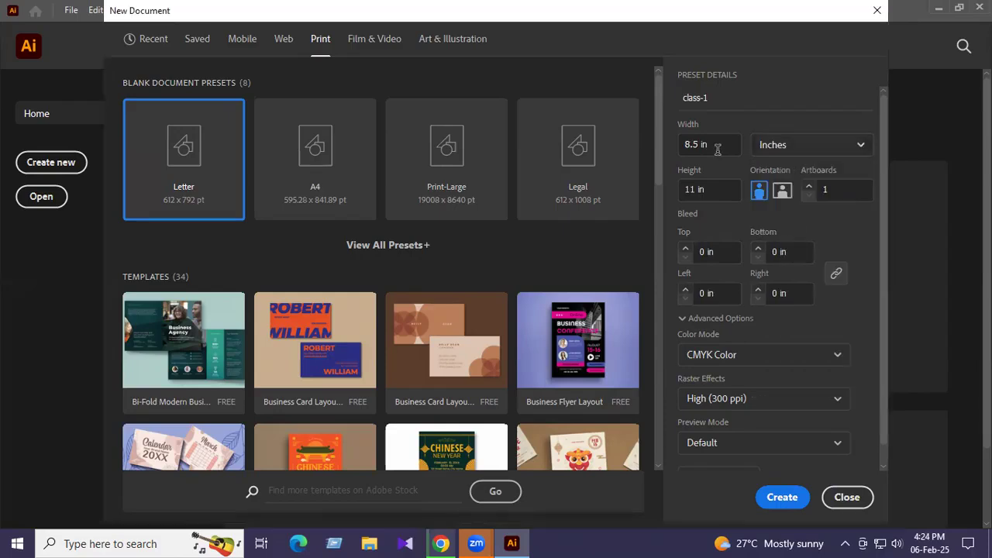
{"action": "left_click", "coordinate": [695, 145]}
{"action": "left_click", "coordinate": [690, 189]}
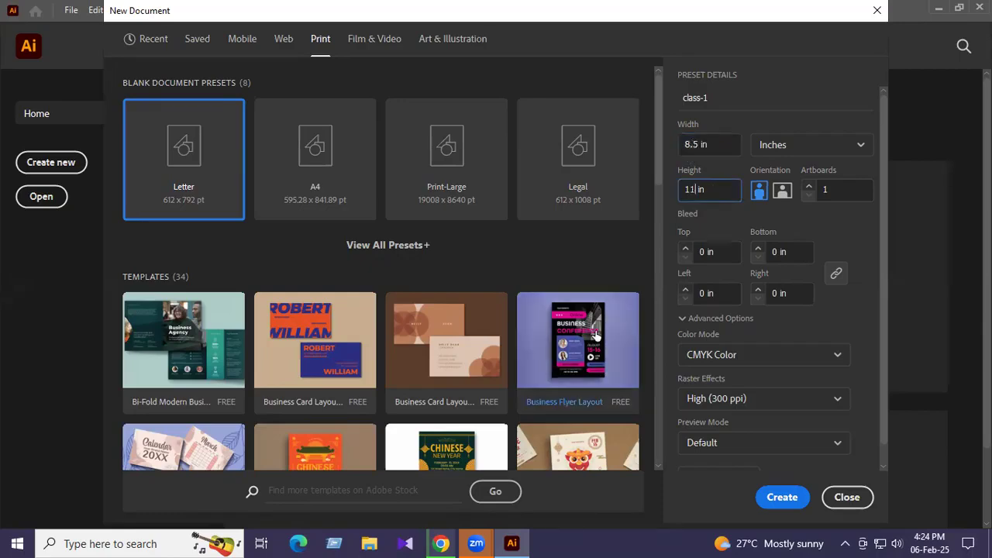
{"action": "left_click", "coordinate": [441, 544]}
Open a new Chrome tab and Google 'business card standard size'.
{"action": "left_click", "coordinate": [212, 15]}
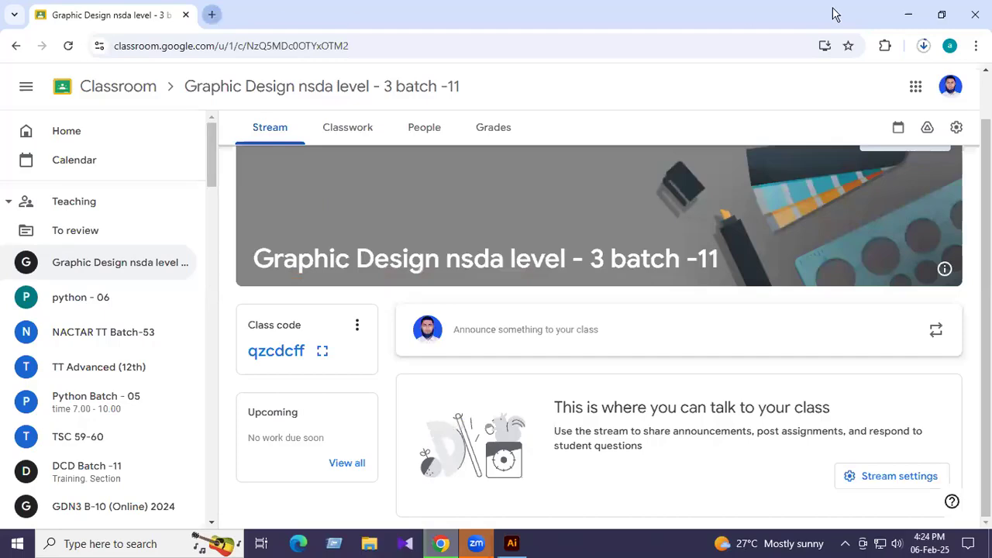
{"action": "left_click", "coordinate": [315, 51]}
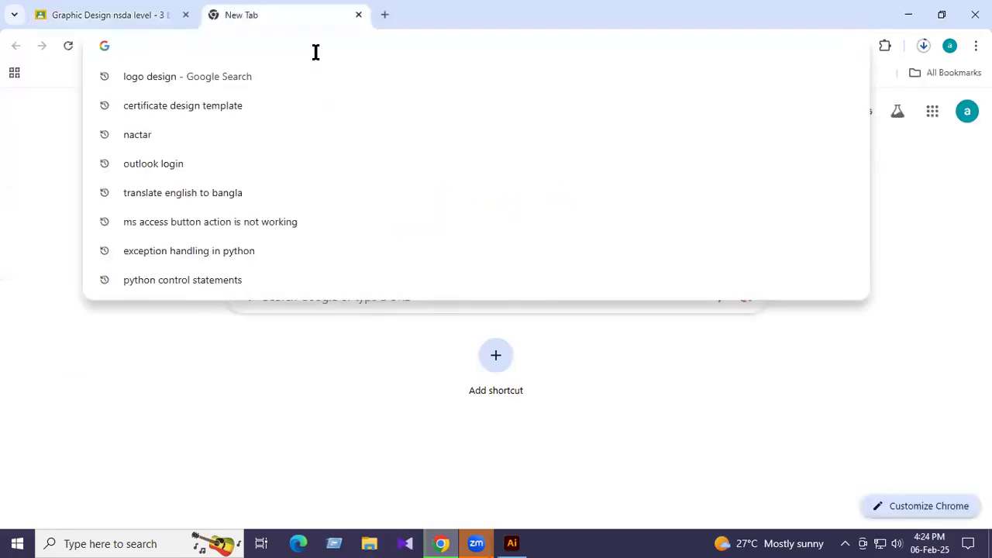
{"action": "type", "text": "business card design"}
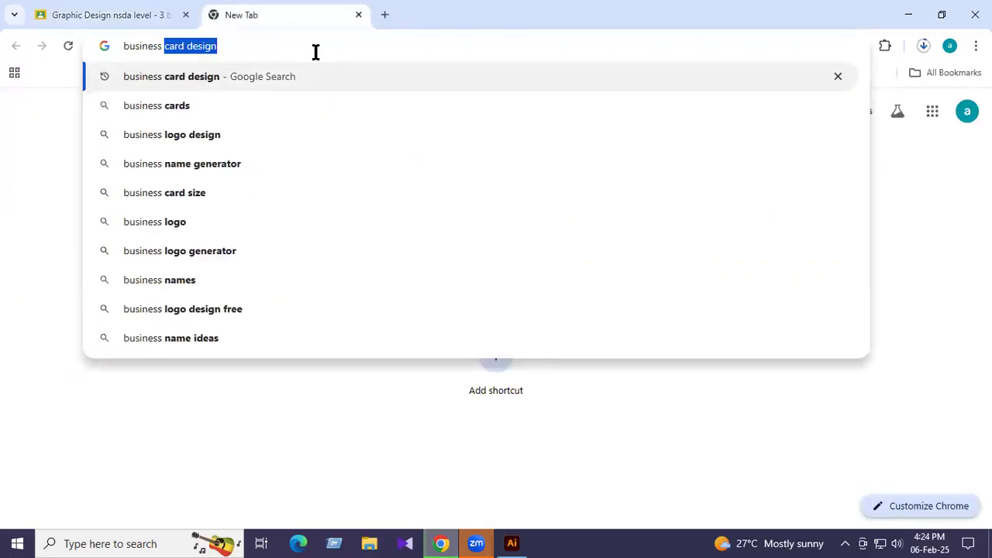
{"action": "key", "text": "BackSpace"}
{"action": "key", "text": "BackSpace"}
{"action": "key", "text": "BackSpace"}
{"action": "key", "text": "BackSpace"}
{"action": "key", "text": "BackSpace"}
{"action": "type", "text": "standard "}
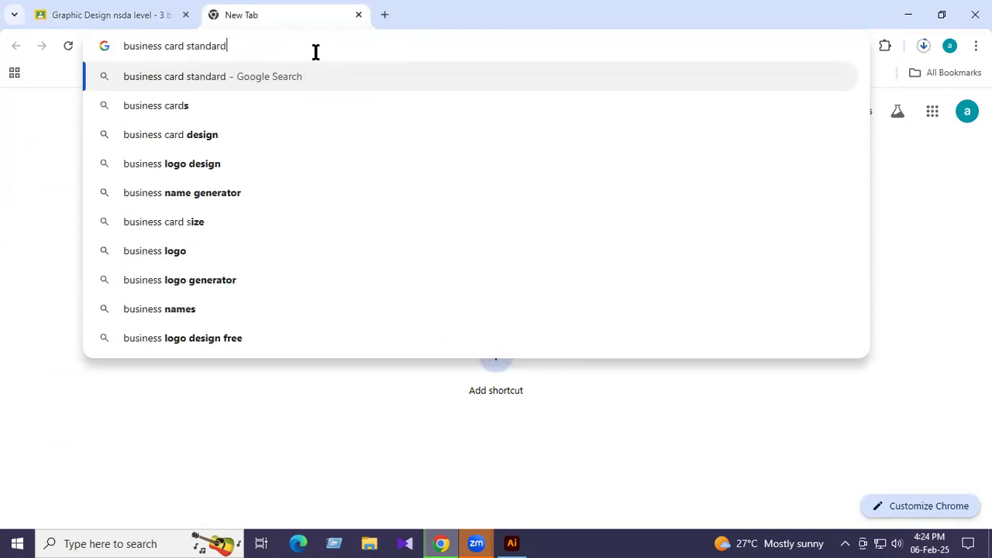
{"action": "type", "text": "size"}
{"action": "key", "text": "Return"}
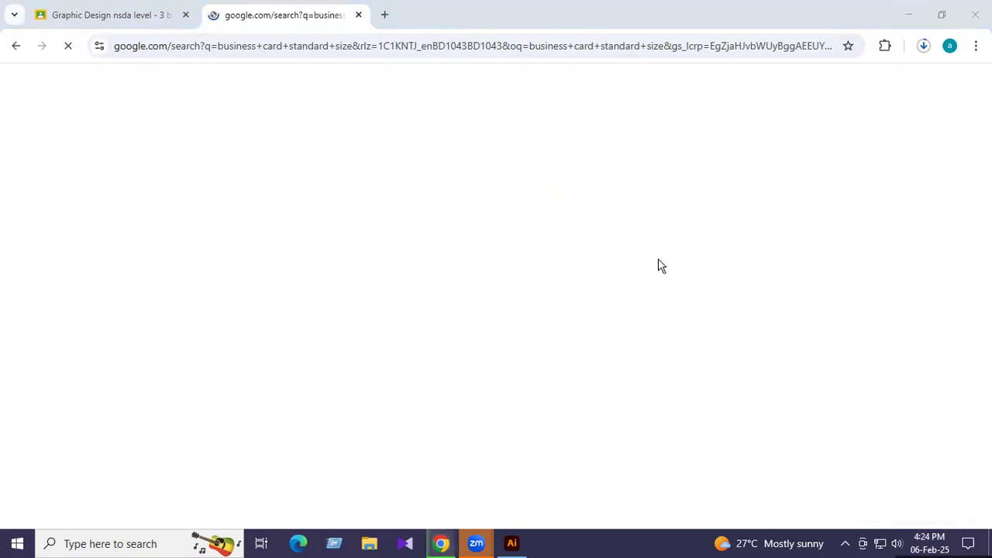
Expand 'What size is a business card in cm?' to see regional sizes like US 3.5 x 2 in.
{"action": "scroll", "coordinate": [487, 283], "scroll_direction": "down", "scroll_amount": 5}
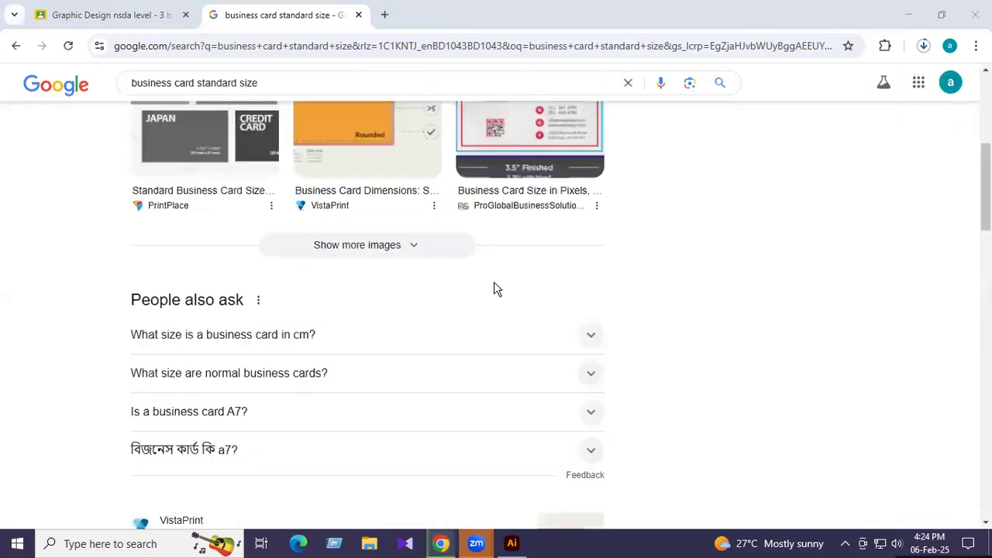
{"action": "scroll", "coordinate": [497, 288], "scroll_direction": "down", "scroll_amount": 1}
{"action": "left_click", "coordinate": [493, 269]}
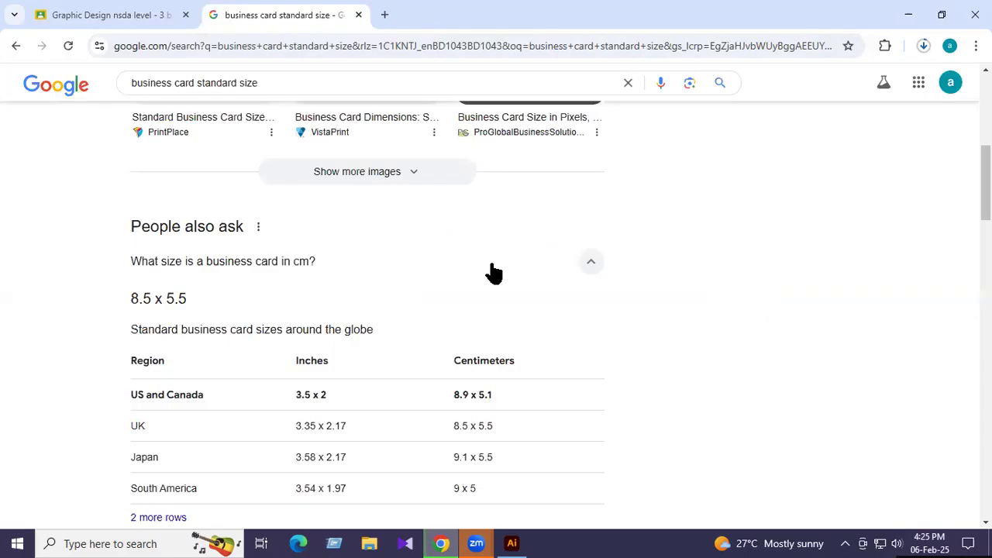
{"action": "scroll", "coordinate": [494, 271], "scroll_direction": "down", "scroll_amount": 1}
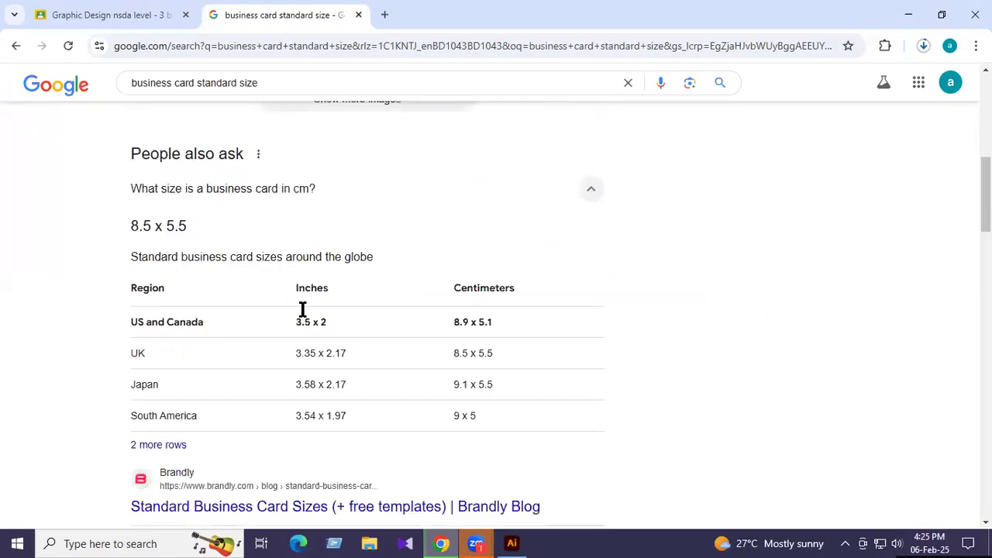
{"action": "scroll", "coordinate": [305, 322], "scroll_direction": "down", "scroll_amount": 1}
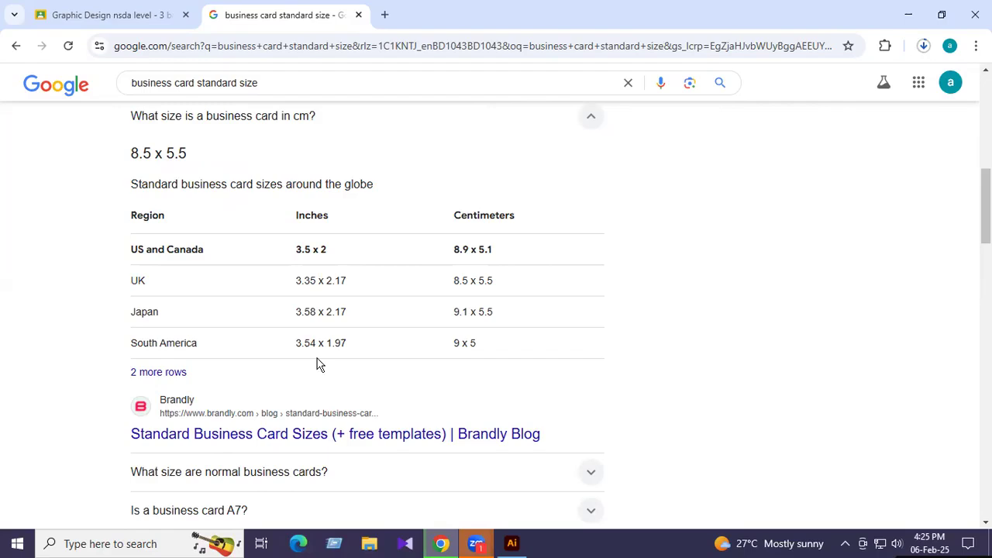
{"action": "scroll", "coordinate": [283, 229], "scroll_direction": "up", "scroll_amount": 2}
{"action": "scroll", "coordinate": [283, 229], "scroll_direction": "up", "scroll_amount": 3}
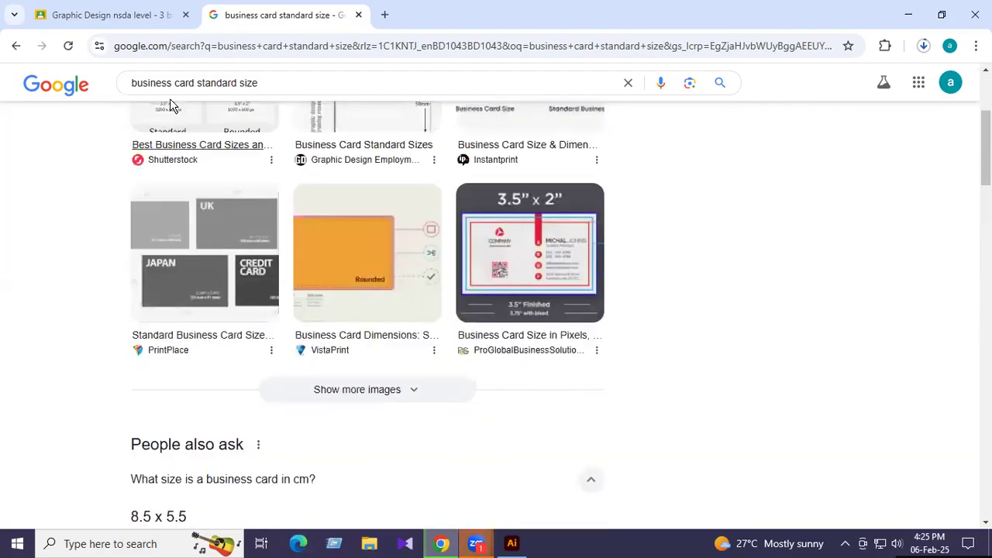
{"action": "double_click", "coordinate": [166, 83]}
Change the query to 'poster standard size', review sizes like 11 x 17 in, then return to Illustrator.
{"action": "key", "text": "BackSpace"}
{"action": "type", "text": "poster"}
{"action": "key", "text": "Delete"}
{"action": "key", "text": "Delete"}
{"action": "key", "text": "Delete"}
{"action": "key", "text": "Delete"}
{"action": "key", "text": "Delete"}
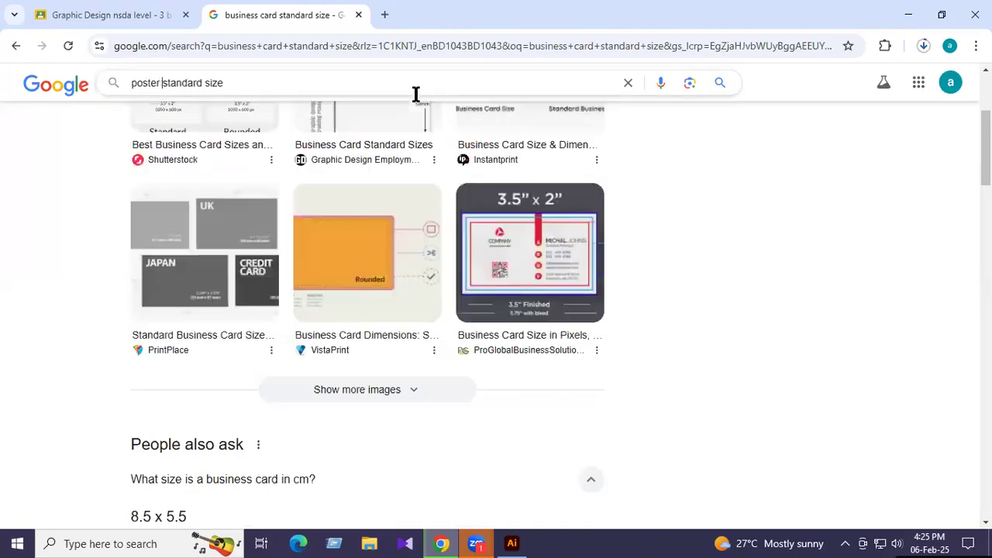
{"action": "key", "text": "Return"}
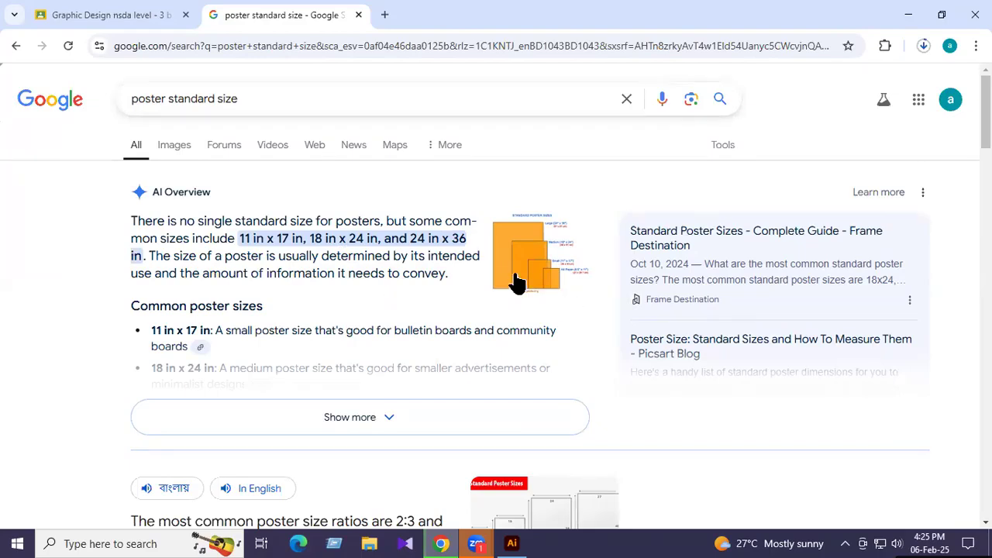
{"action": "left_click", "coordinate": [511, 546]}
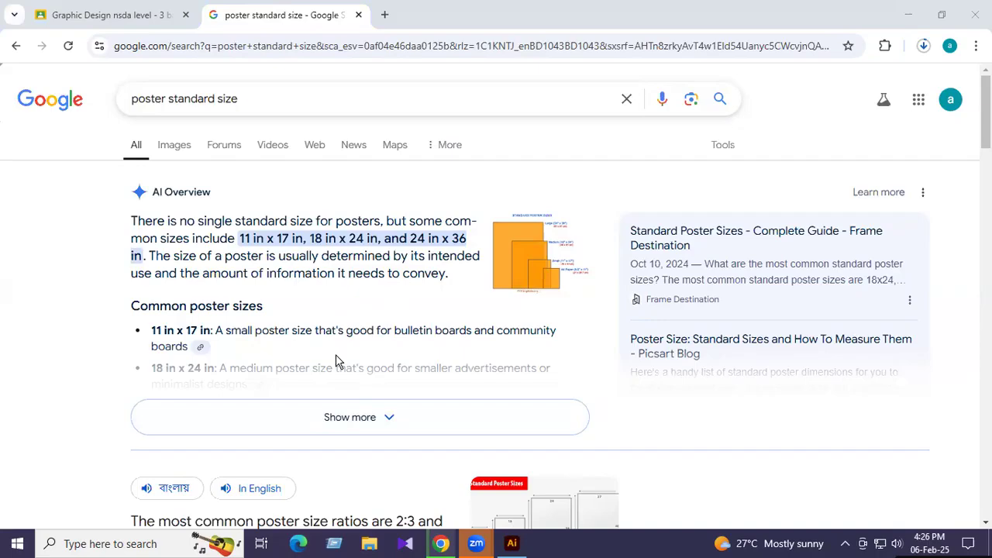
Set the class-1 document to 8 in wide by 10 in tall and create it.
{"action": "left_click", "coordinate": [912, 14]}
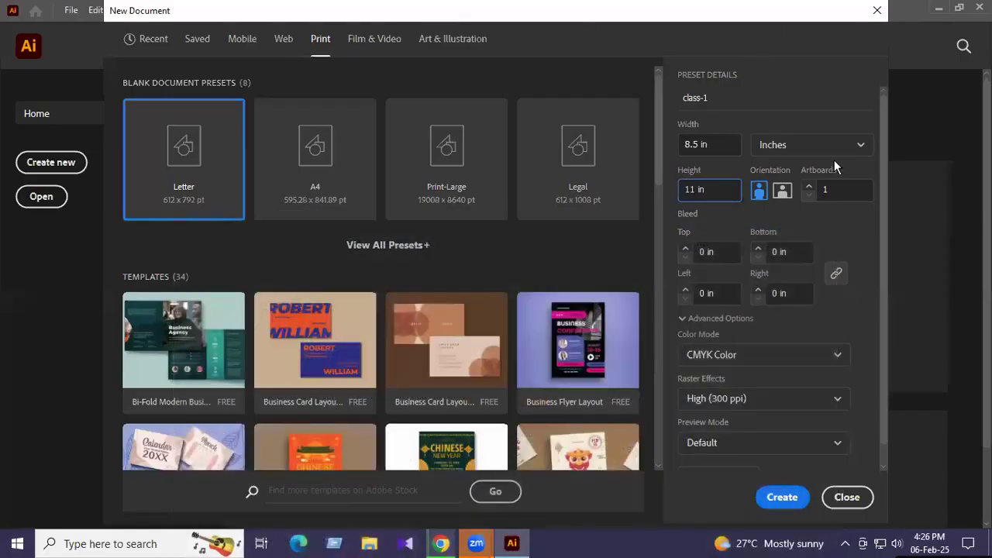
{"action": "left_click", "coordinate": [831, 147]}
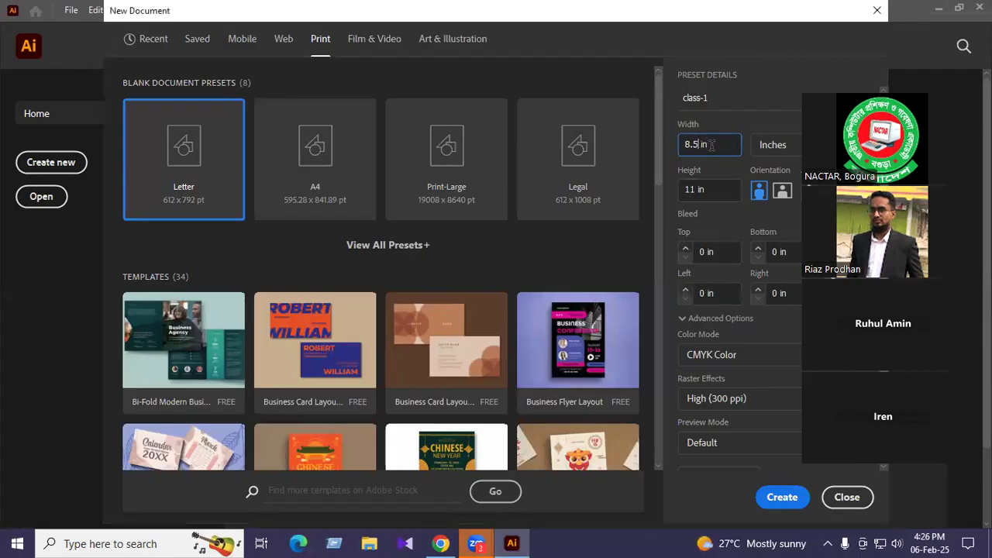
{"action": "key", "text": "BackSpace"}
{"action": "key", "text": "BackSpace"}
{"action": "left_click", "coordinate": [700, 189]}
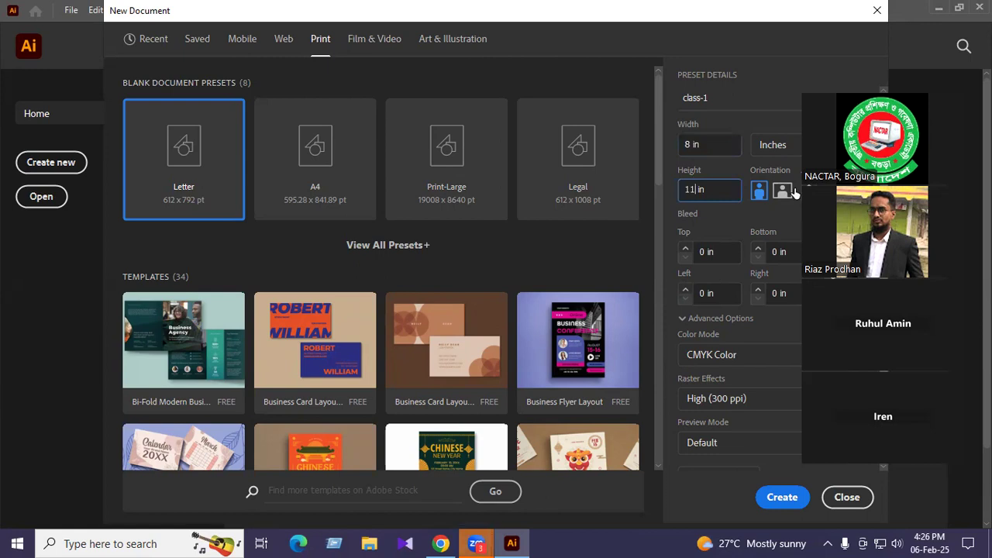
{"action": "type", "text": "0"}
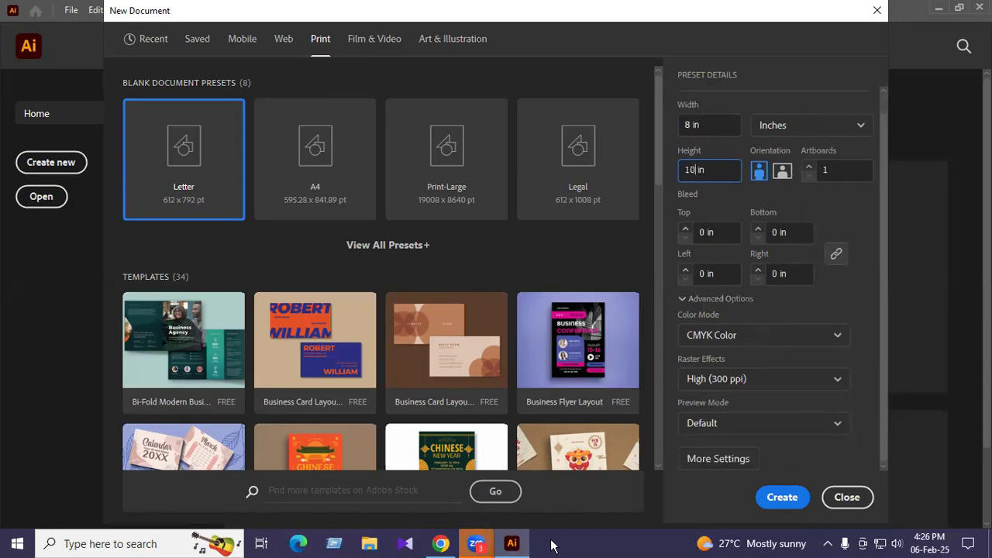
{"action": "left_click", "coordinate": [787, 502]}
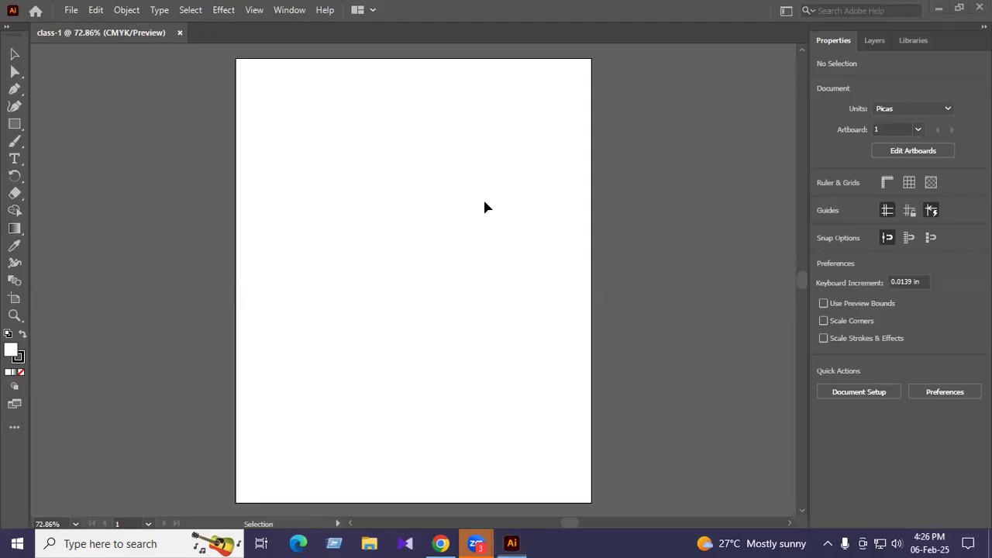
Launch Fine Screen Recorder from Windows search, then dismiss the search panel.
{"action": "left_click", "coordinate": [178, 545]}
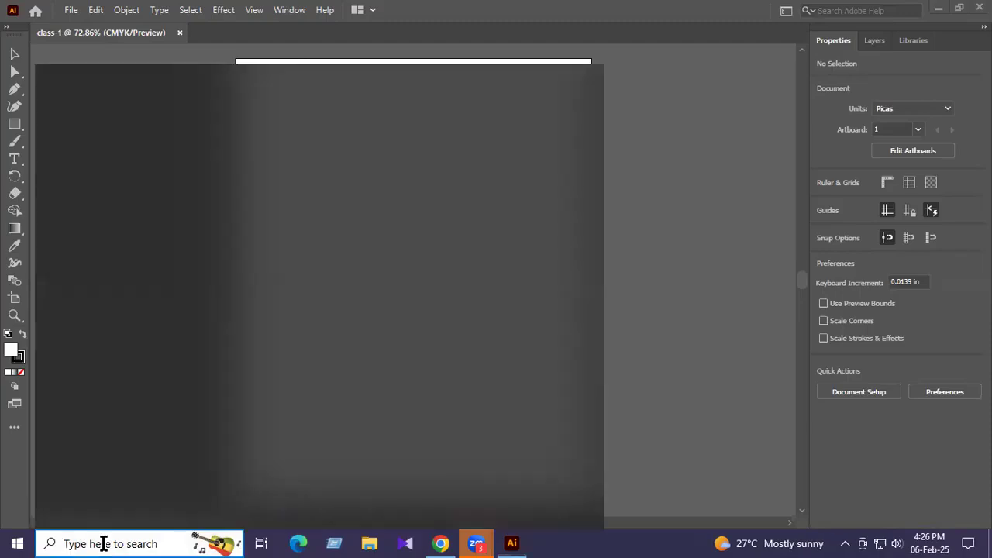
{"action": "type", "text": "fine"}
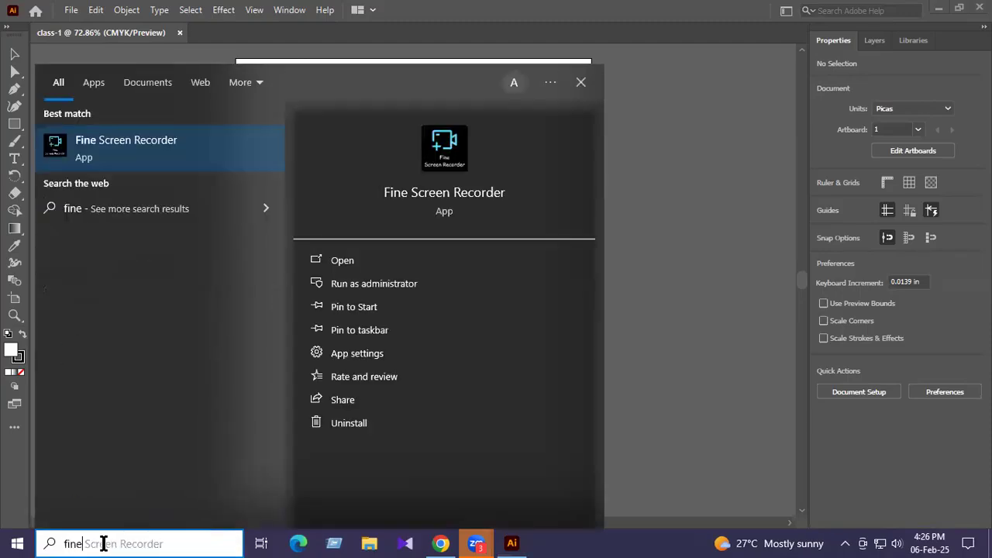
{"action": "left_click", "coordinate": [152, 141]}
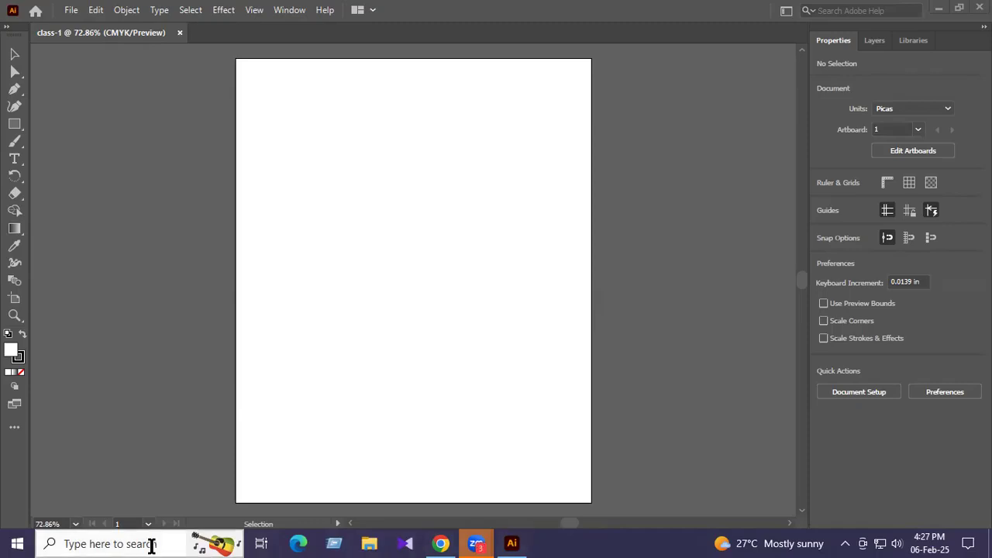
{"action": "left_click", "coordinate": [126, 543]}
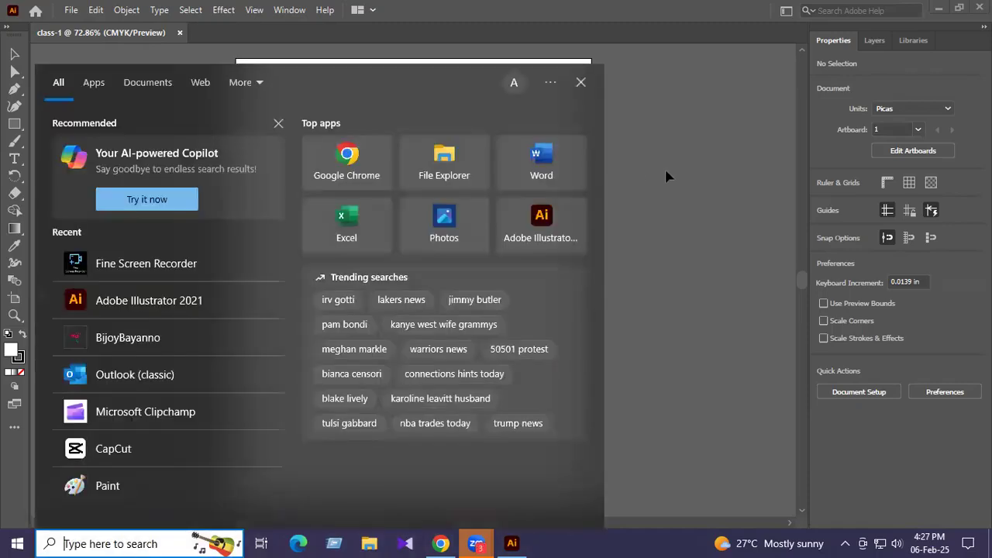
{"action": "left_click", "coordinate": [666, 167]}
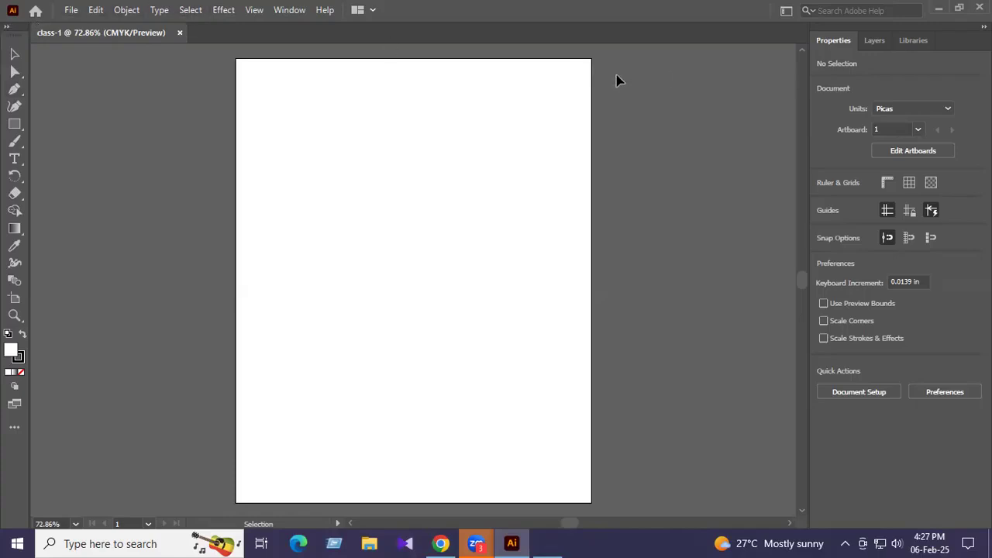
Close the class-1 document and start setting up a new document.
{"action": "left_click", "coordinate": [179, 34]}
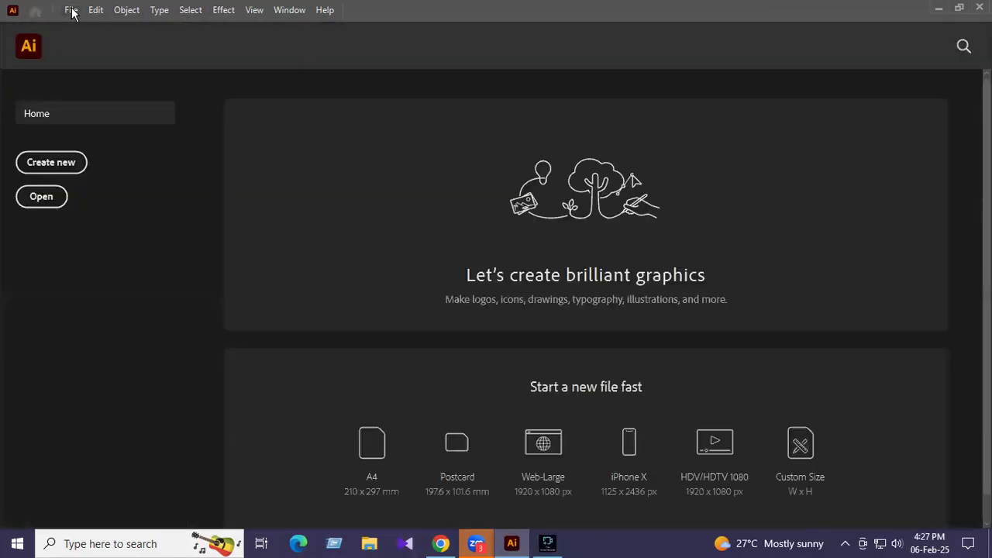
{"action": "left_click", "coordinate": [72, 13]}
{"action": "left_click", "coordinate": [73, 14]}
{"action": "left_click", "coordinate": [65, 165]}
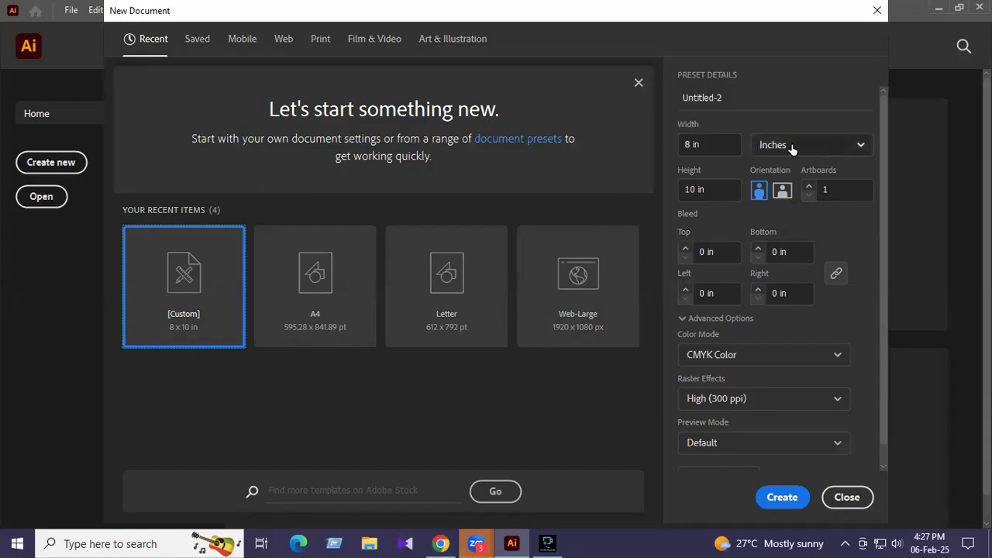
Name the new document 'student' and change its width to 9 in.
{"action": "left_click", "coordinate": [720, 97]}
{"action": "key", "text": "BackSpace"}
{"action": "key", "text": "BackSpace"}
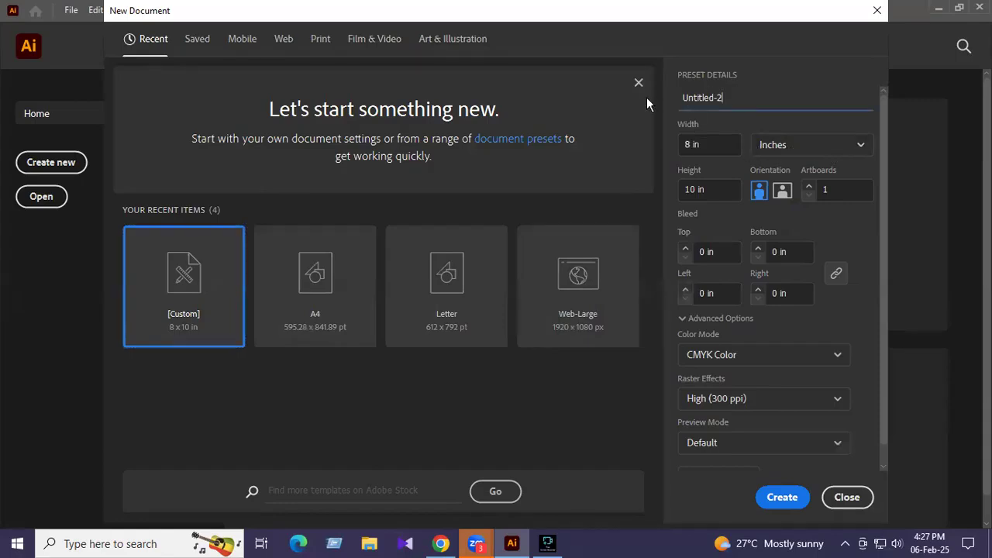
{"action": "key", "text": "ctrl+BackSpace"}
{"action": "type", "text": "stude"}
{"action": "type", "text": "nt"}
{"action": "left_click", "coordinate": [699, 144]}
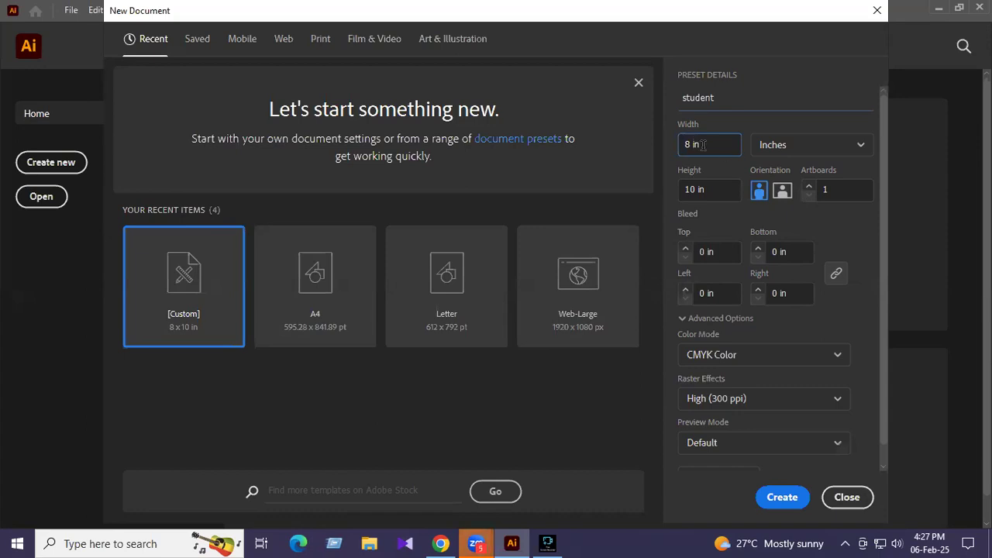
{"action": "left_click", "coordinate": [693, 189]}
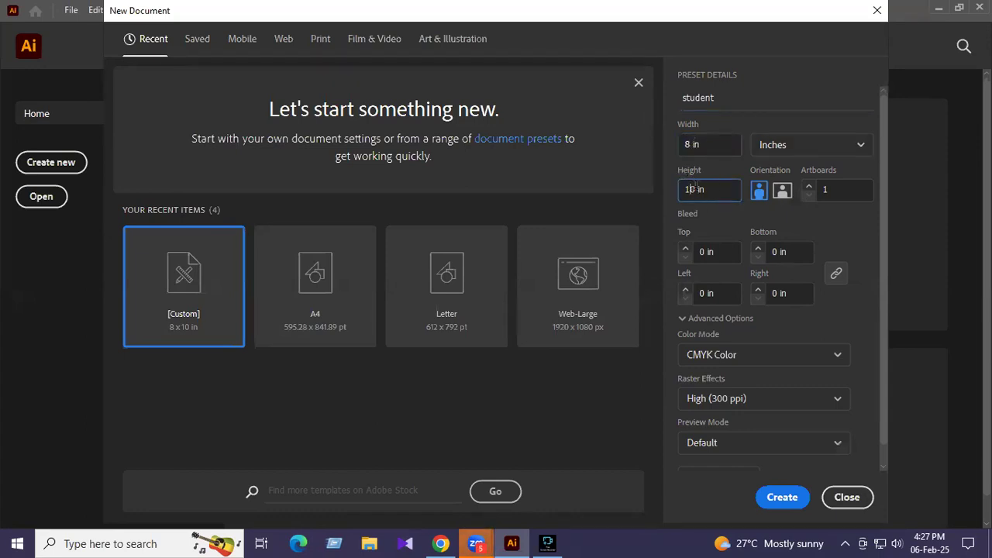
{"action": "left_click", "coordinate": [690, 148]}
{"action": "key", "text": "BackSpace"}
{"action": "type", "text": "9"}
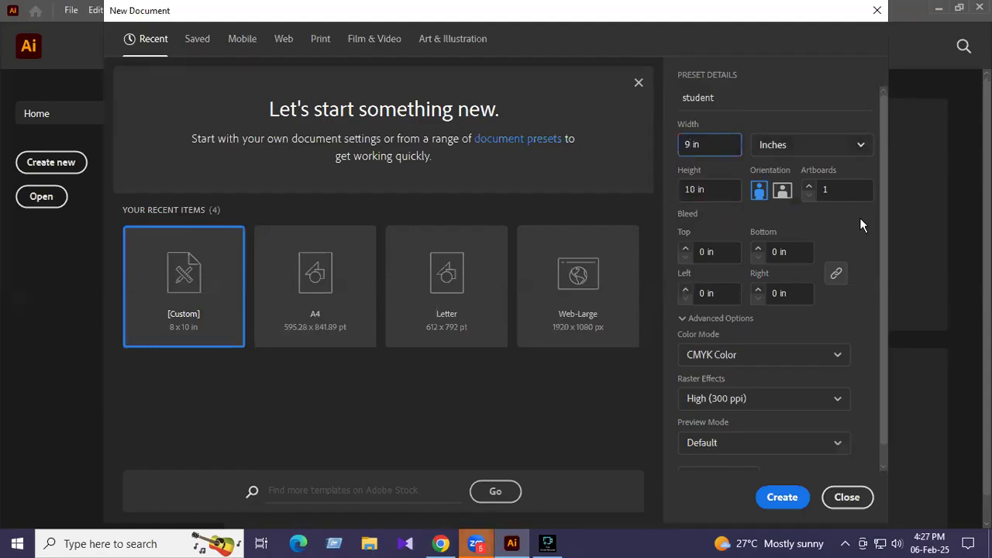
Make the student page landscape 10 x 9 in with 2 artboards, create it, and start recording.
{"action": "left_click", "coordinate": [783, 191]}
{"action": "left_click", "coordinate": [783, 191]}
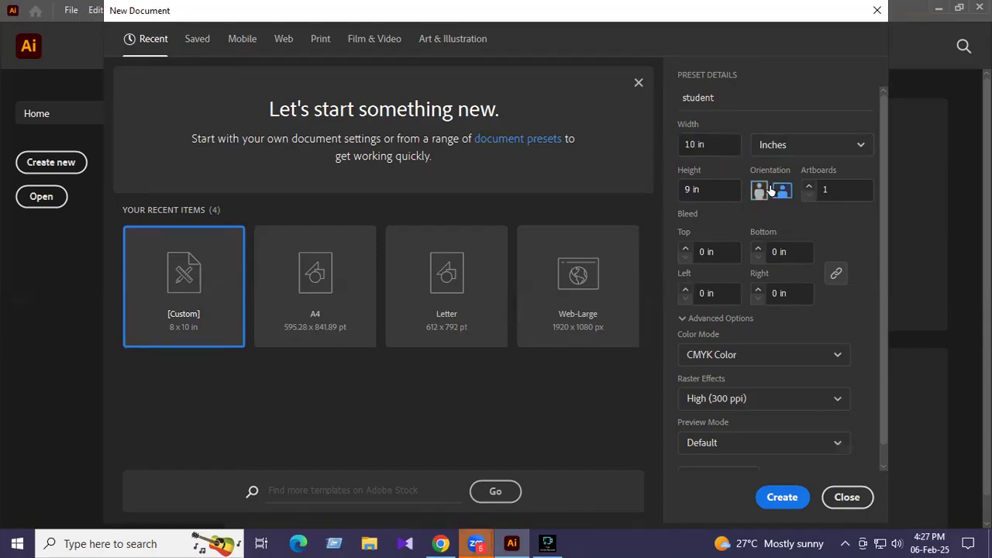
{"action": "left_click", "coordinate": [766, 191]}
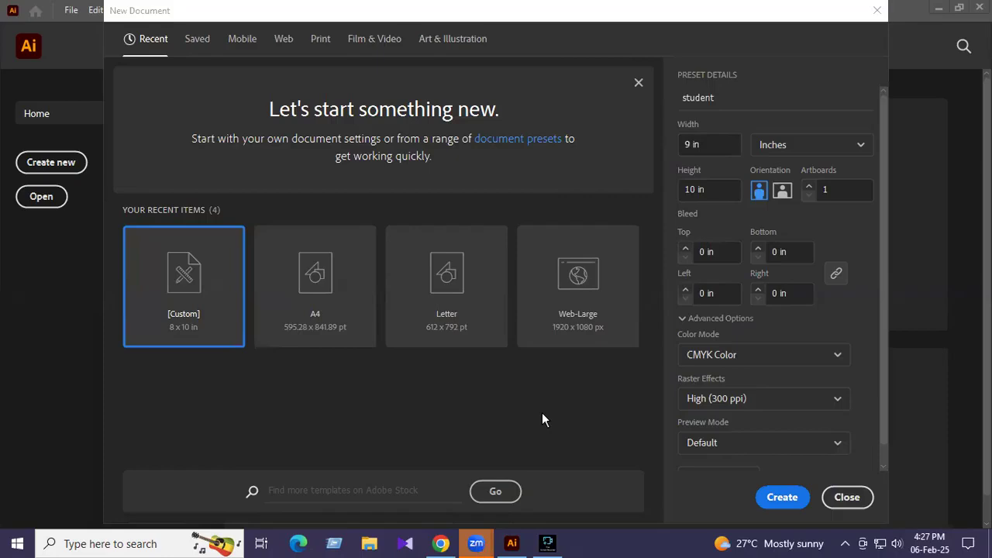
{"action": "left_click", "coordinate": [762, 192]}
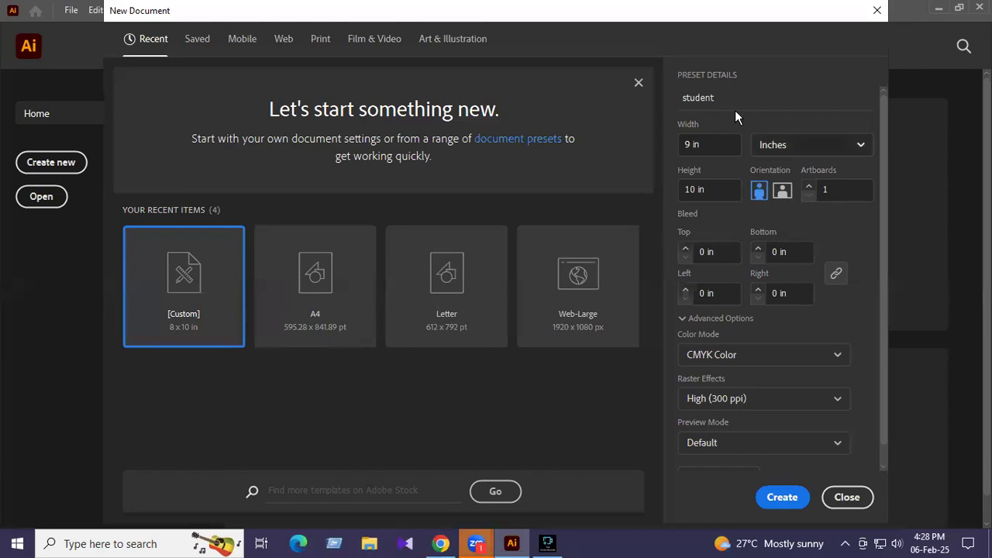
{"action": "left_click", "coordinate": [783, 192]}
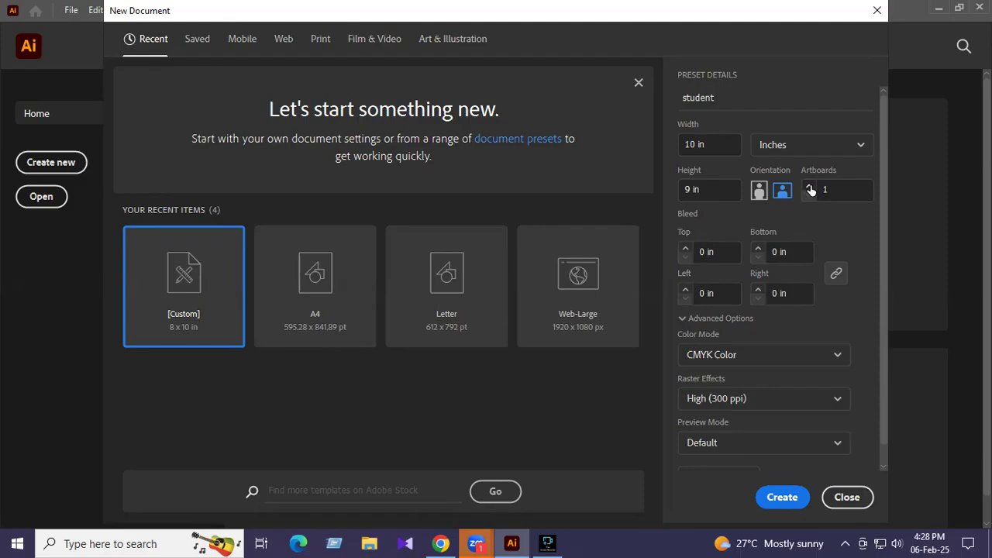
{"action": "left_click", "coordinate": [810, 187]}
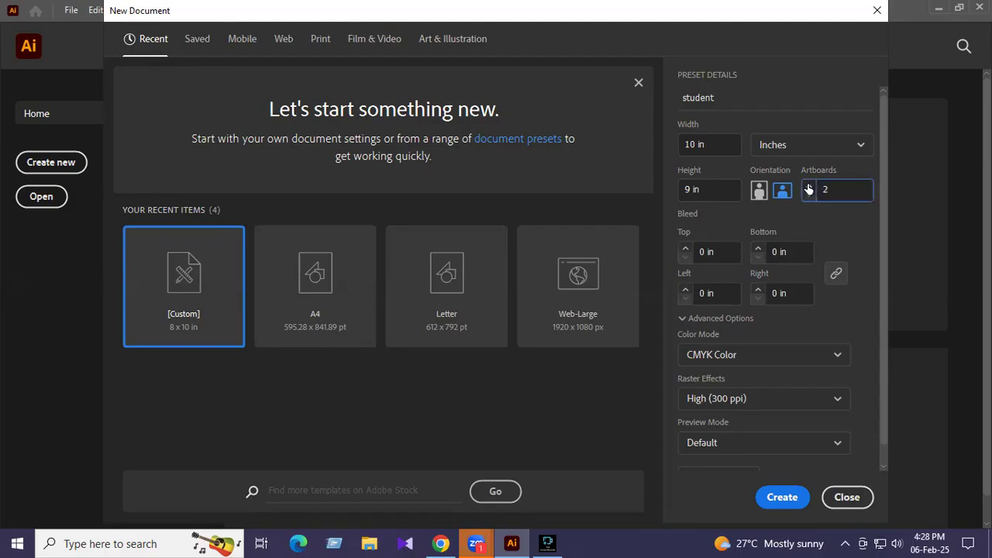
{"action": "left_click", "coordinate": [782, 499]}
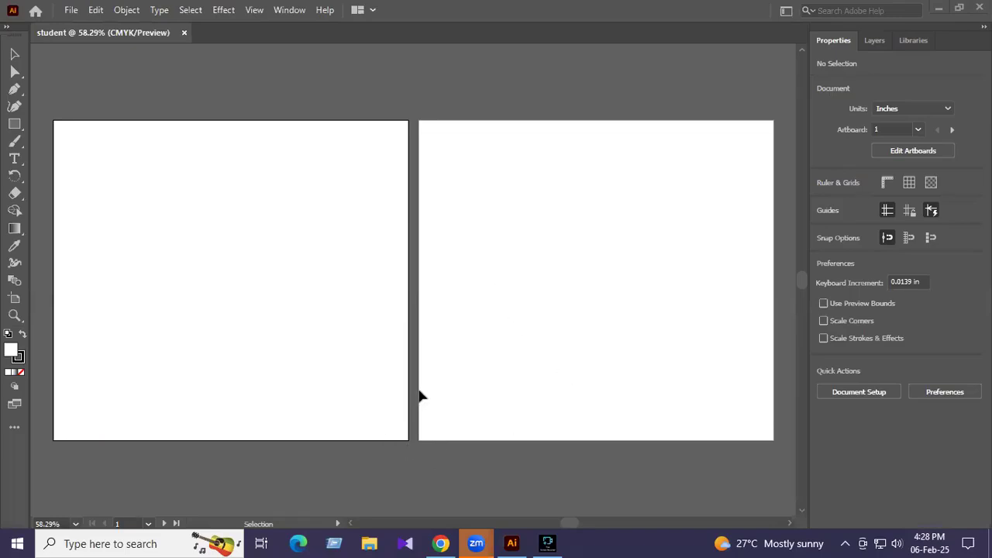
{"action": "left_click", "coordinate": [547, 543]}
{"action": "left_click", "coordinate": [514, 449]}
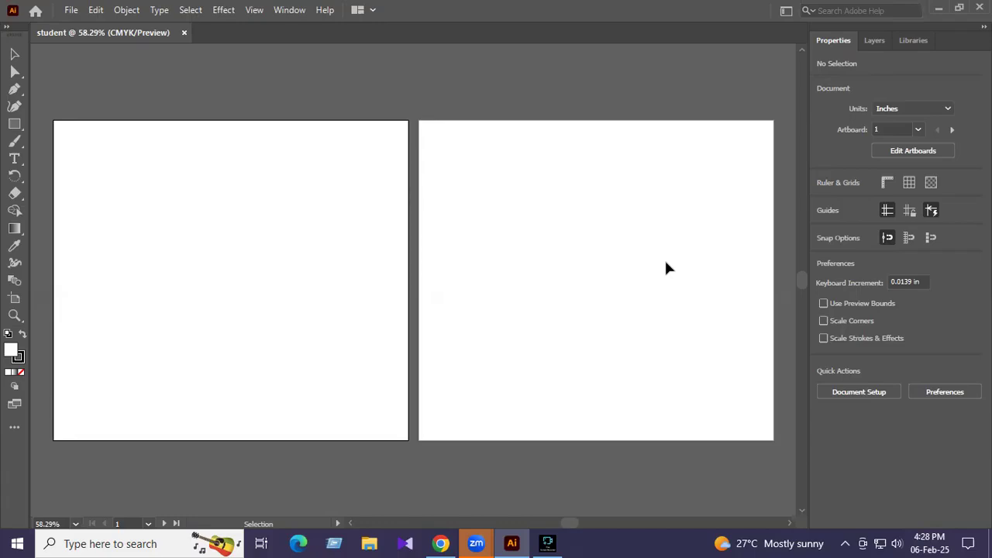
Close the student document and start a new one named 'class - 1'.
{"action": "left_click", "coordinate": [183, 34]}
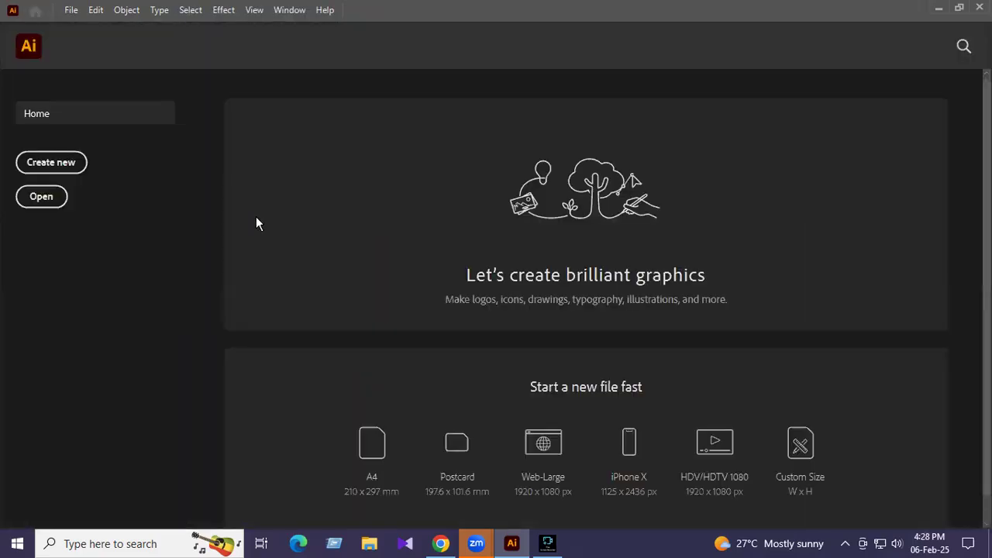
{"action": "left_click", "coordinate": [46, 163]}
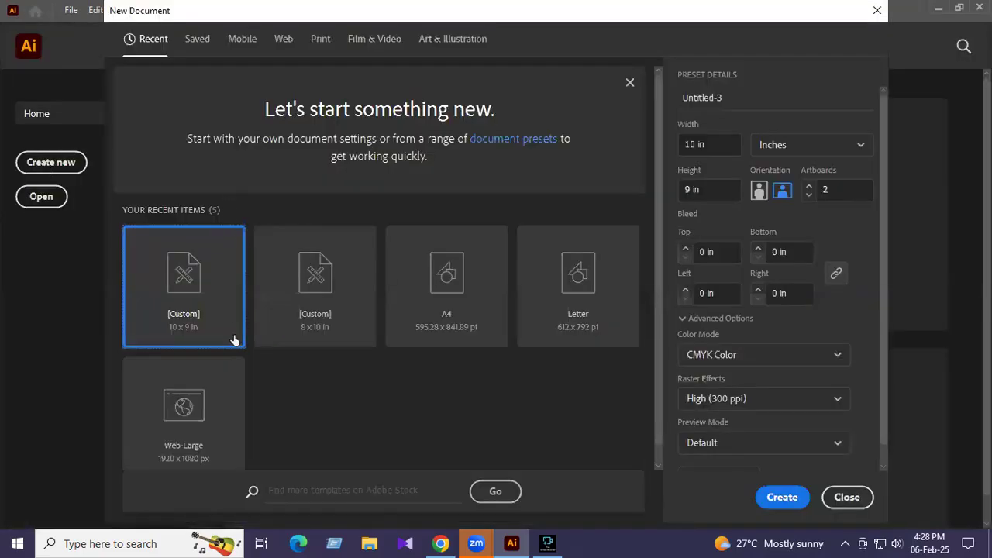
{"action": "left_click", "coordinate": [704, 96]}
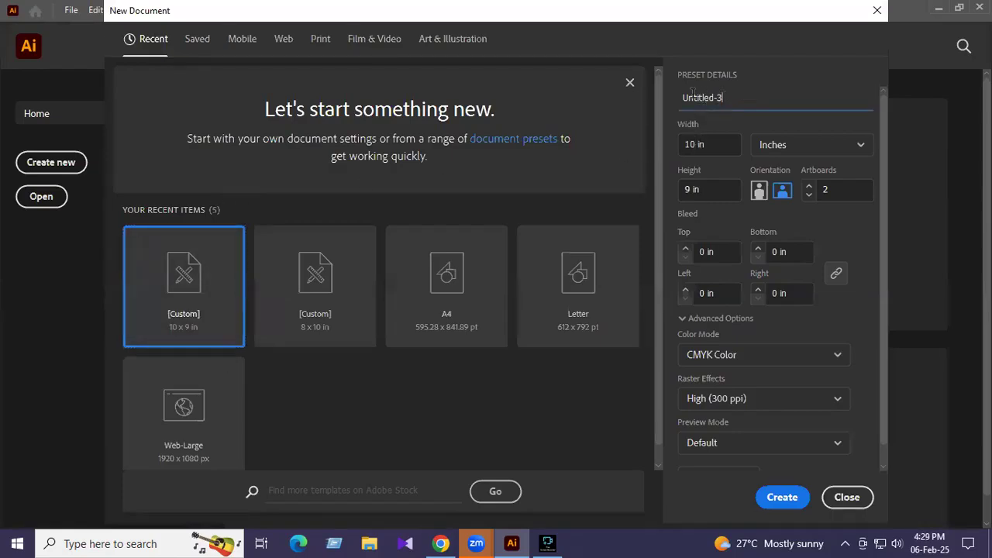
{"action": "key", "text": "BackSpace"}
{"action": "key", "text": "BackSpace"}
{"action": "key", "text": "BackSpace"}
{"action": "key", "text": "BackSpace"}
{"action": "key", "text": "BackSpace"}
{"action": "key", "text": "BackSpace"}
{"action": "key", "text": "BackSpace"}
{"action": "key", "text": "BackSpace"}
{"action": "key", "text": "BackSpace"}
{"action": "key", "text": "BackSpace"}
{"action": "type", "text": "class - 1"}
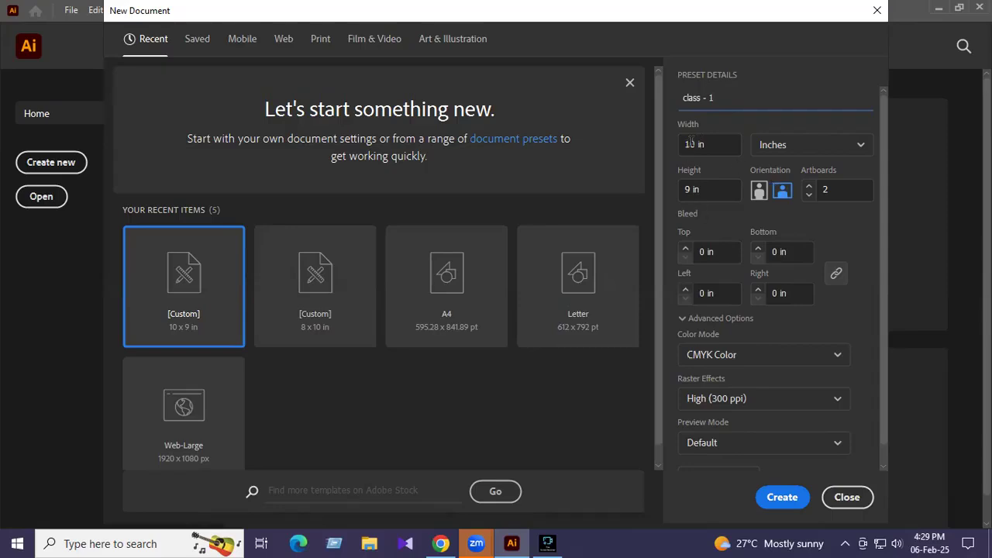
Set height 8 in, portrait 8 x 10 in orientation, keep 2 artboards, and create the document.
{"action": "left_click", "coordinate": [690, 189]}
{"action": "key", "text": "BackSpace"}
{"action": "type", "text": "8"}
{"action": "left_click", "coordinate": [783, 194]}
{"action": "left_click", "coordinate": [759, 194]}
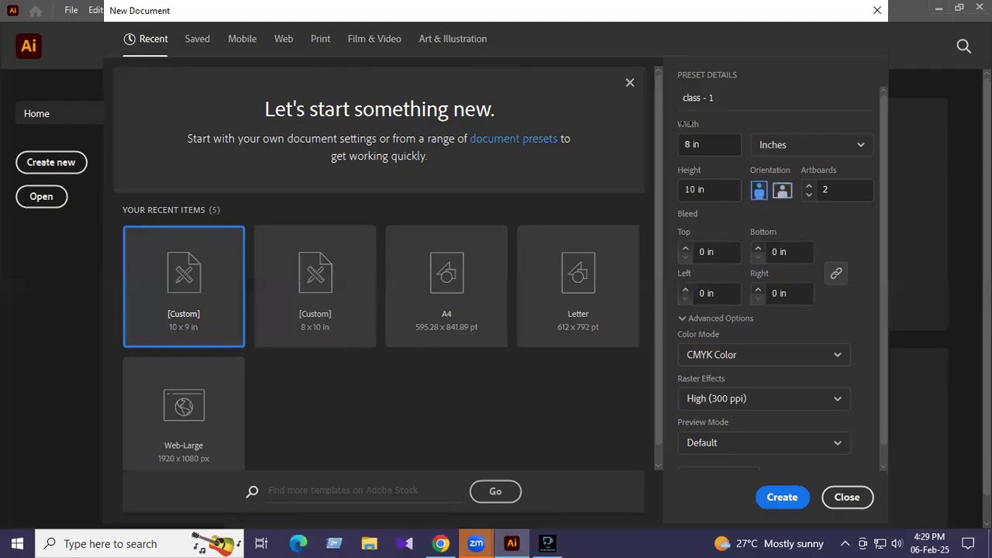
{"action": "left_click", "coordinate": [811, 190]}
{"action": "left_click", "coordinate": [783, 498]}
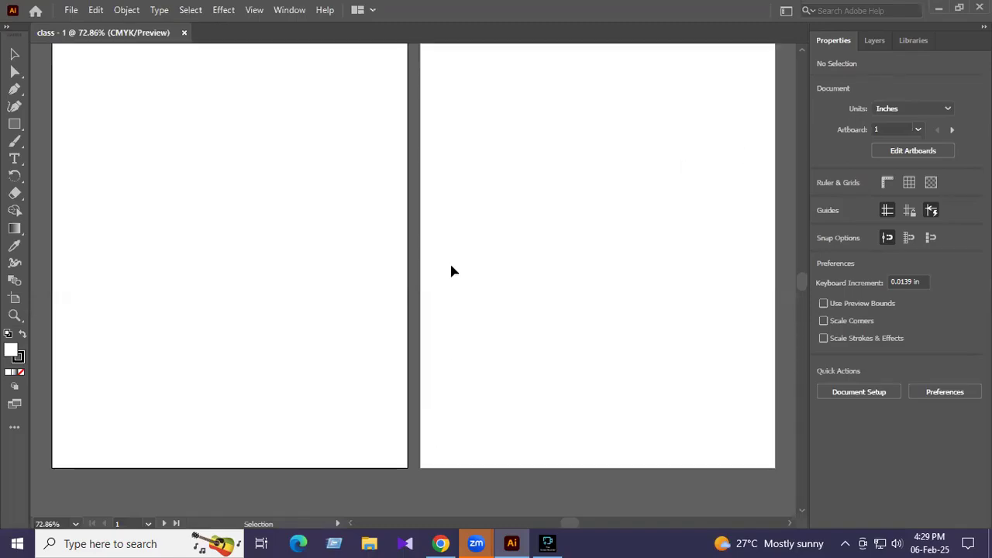
Close the Properties, Layers and Libraries panels, then reopen Libraries from the Window menu.
{"action": "scroll", "coordinate": [461, 275], "scroll_direction": "up", "scroll_amount": 1}
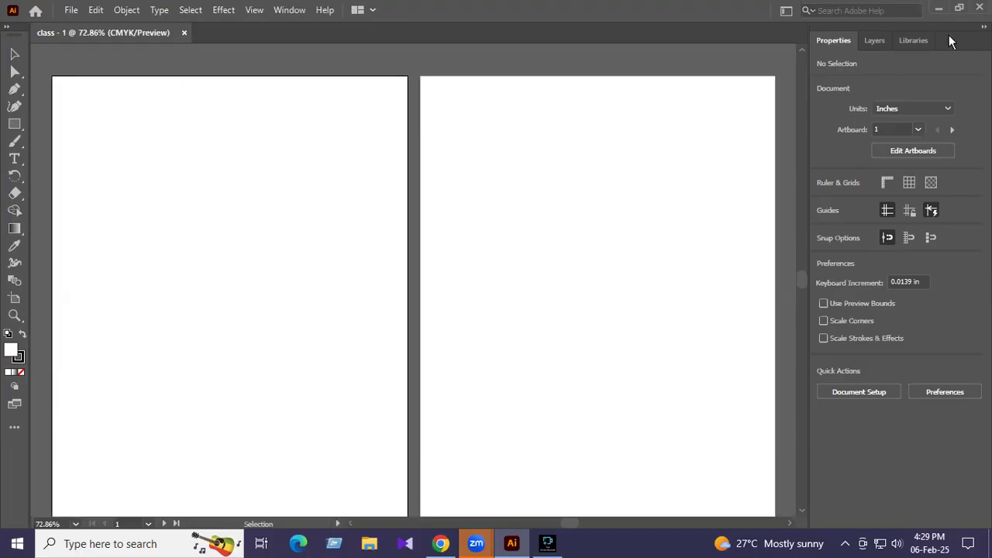
{"action": "right_click", "coordinate": [837, 42]}
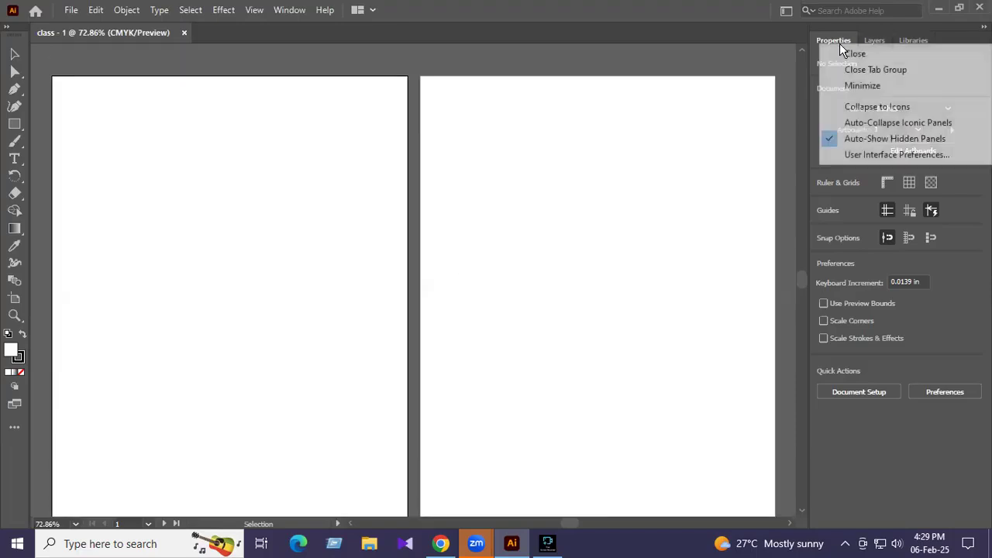
{"action": "left_click", "coordinate": [840, 48]}
{"action": "right_click", "coordinate": [838, 40]}
{"action": "left_click", "coordinate": [853, 48]}
{"action": "right_click", "coordinate": [827, 39]}
{"action": "left_click", "coordinate": [838, 48]}
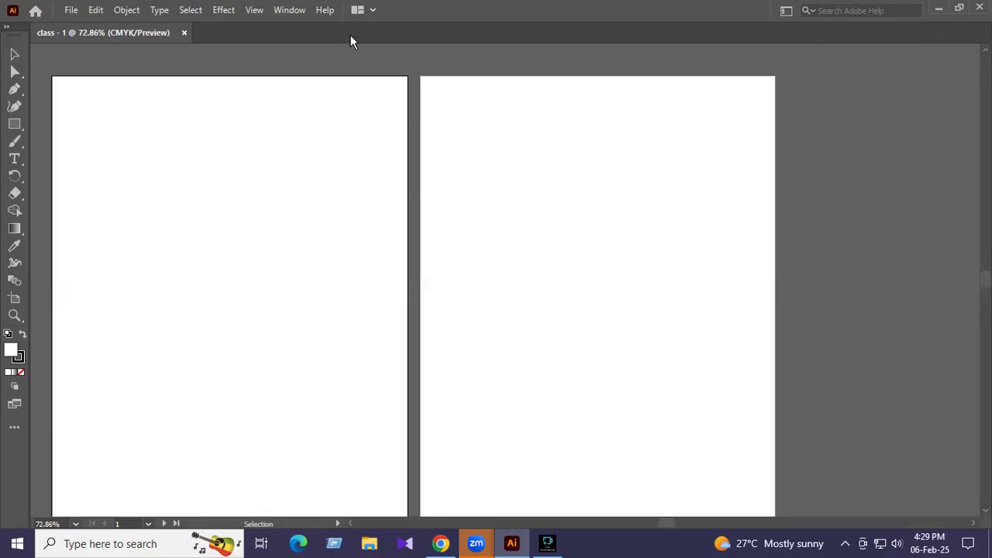
{"action": "left_click", "coordinate": [289, 13]}
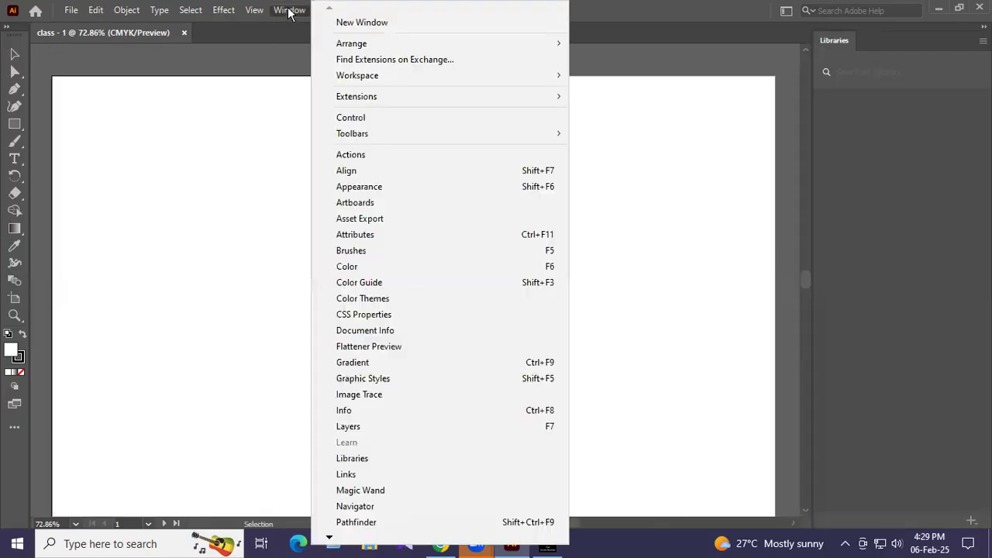
{"action": "left_click", "coordinate": [262, 14]}
{"action": "left_click", "coordinate": [13, 31]}
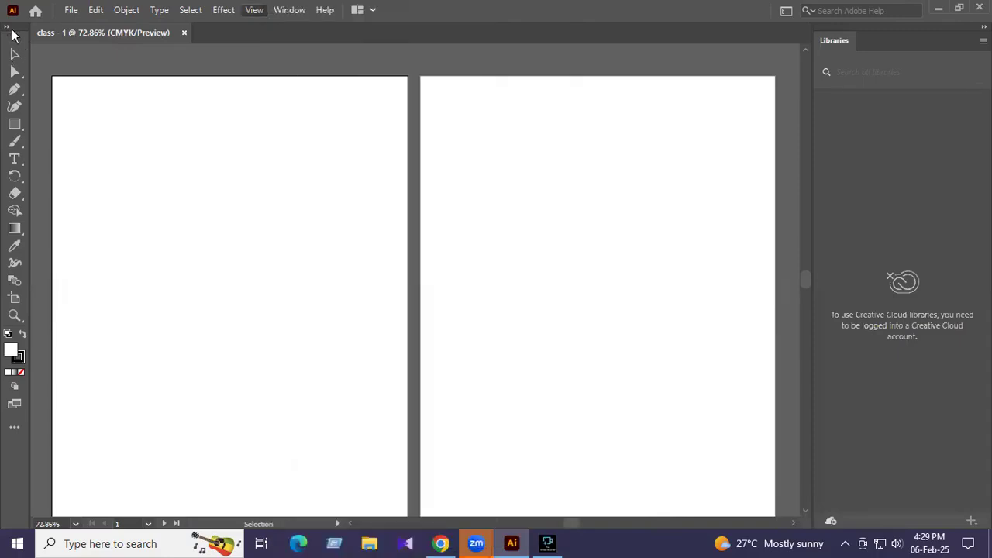
Hide the Basic toolbar via Window > Toolbars and close the Libraries panel again.
{"action": "left_click", "coordinate": [292, 14]}
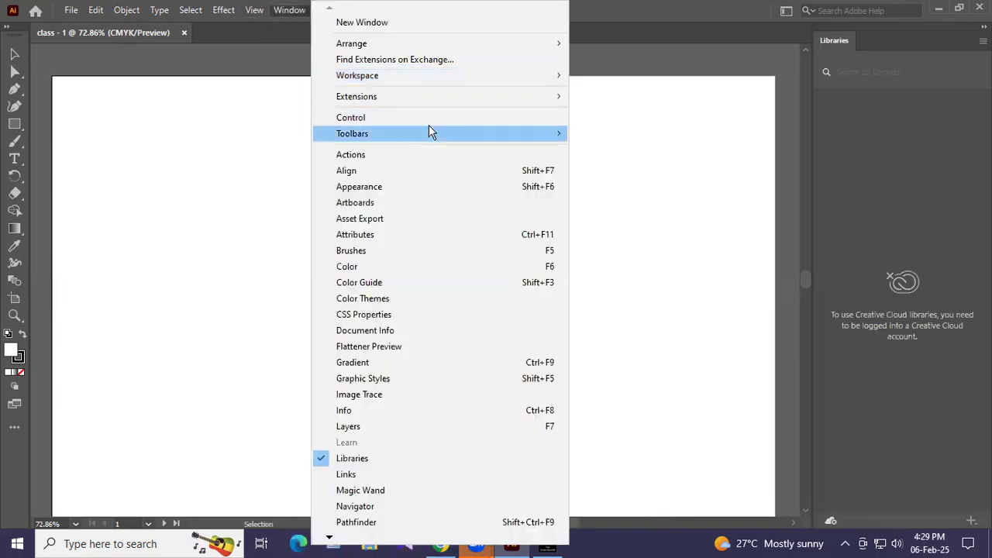
{"action": "mouse_move", "coordinate": [429, 131]}
{"action": "left_click", "coordinate": [601, 152]}
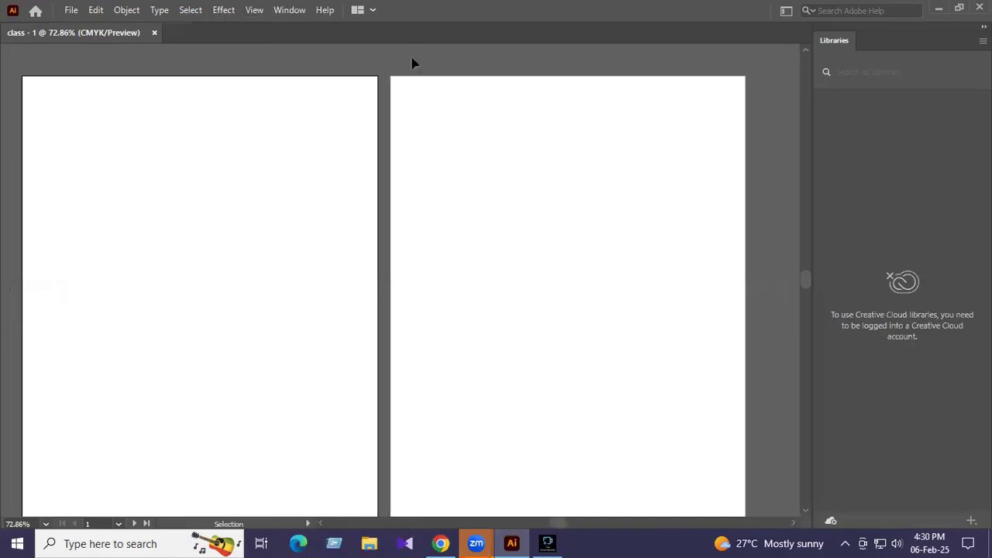
{"action": "right_click", "coordinate": [843, 44]}
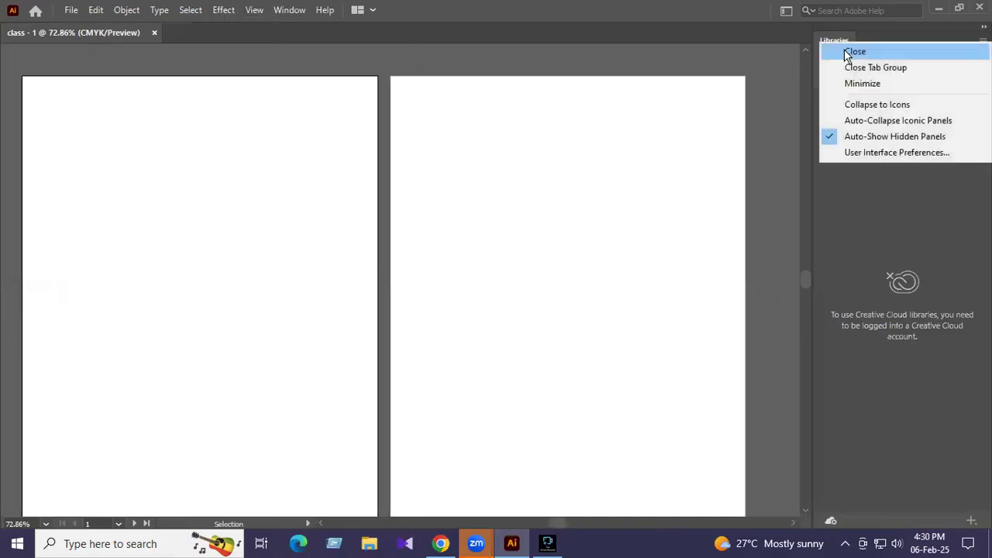
{"action": "left_click", "coordinate": [854, 50]}
{"action": "scroll", "coordinate": [407, 294], "scroll_direction": "down", "scroll_amount": 3}
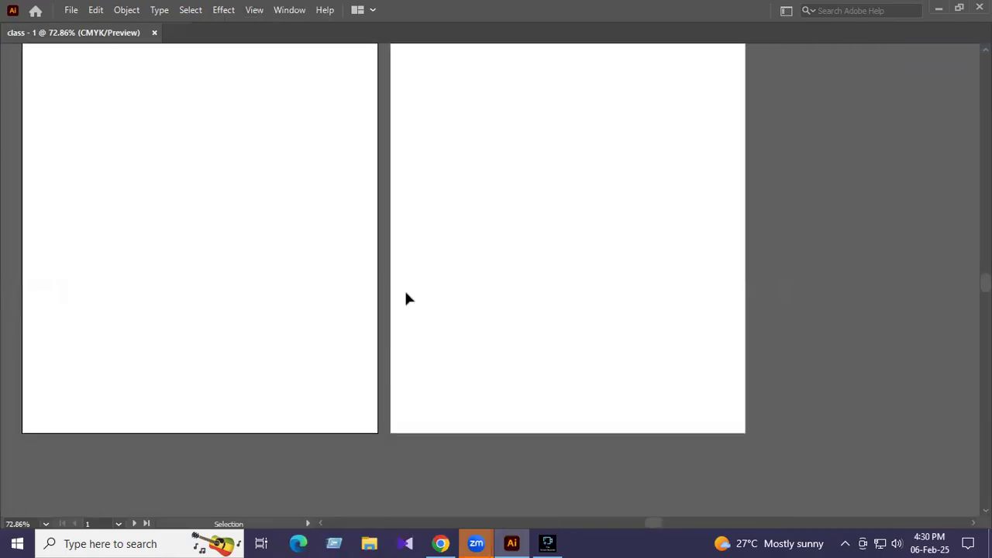
{"action": "scroll", "coordinate": [408, 303], "scroll_direction": "up", "scroll_amount": 2}
{"action": "scroll", "coordinate": [408, 301], "scroll_direction": "down", "scroll_amount": 1}
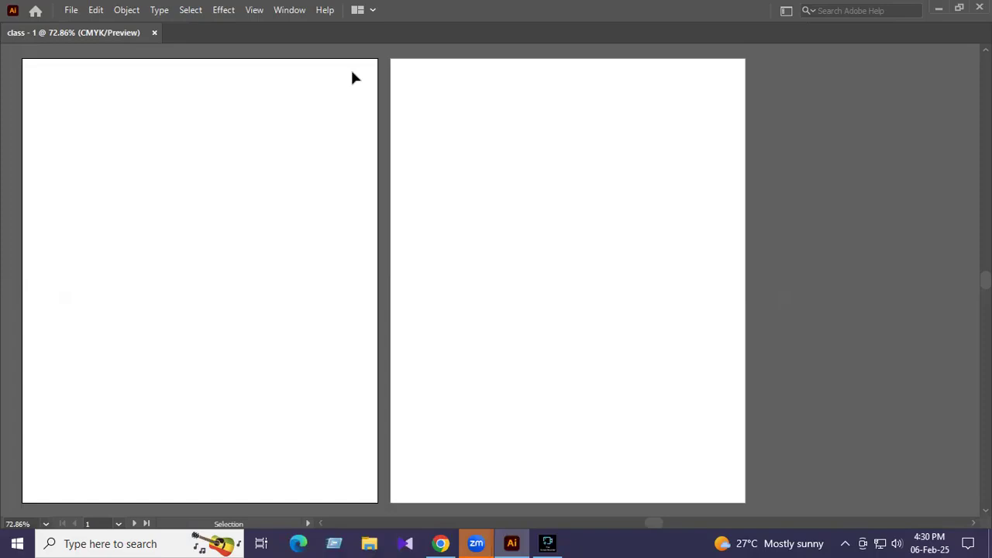
Restore the Basic toolbar from the Window menu and expand it into two columns.
{"action": "left_click", "coordinate": [289, 10]}
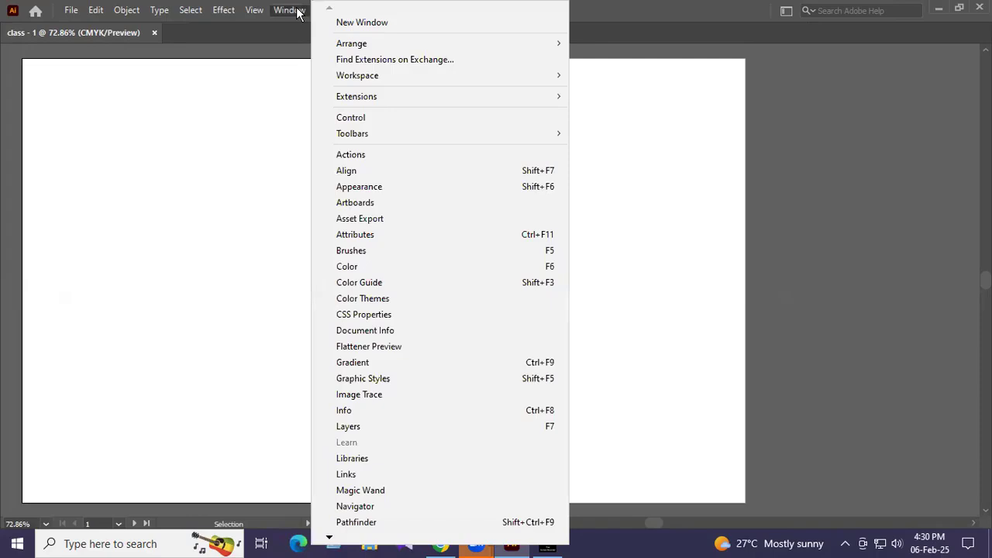
{"action": "mouse_move", "coordinate": [421, 133]}
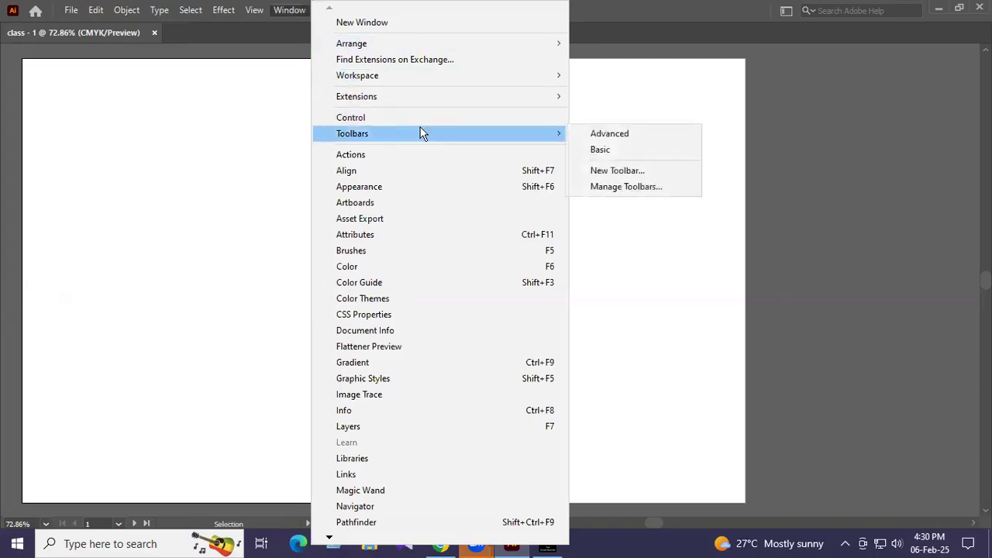
{"action": "left_click", "coordinate": [613, 147]}
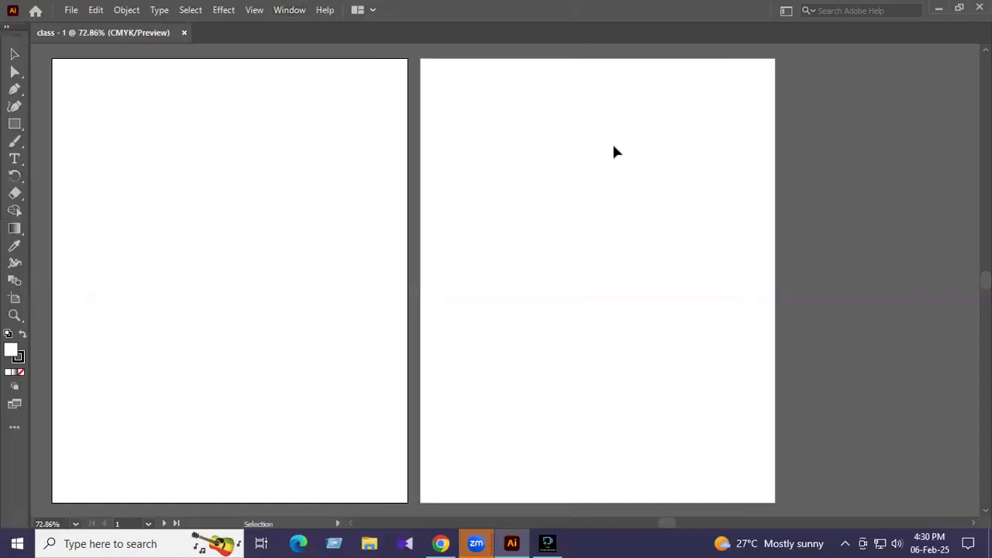
{"action": "left_click", "coordinate": [7, 27]}
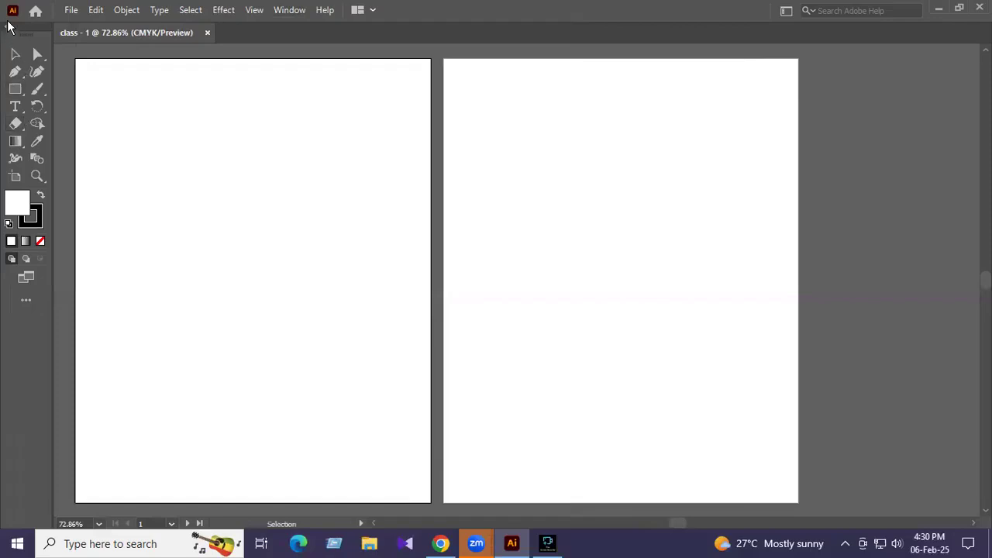
Switch the tools panel to the Advanced toolbar, leaving the Window menu otherwise unchanged.
{"action": "left_click", "coordinate": [288, 11]}
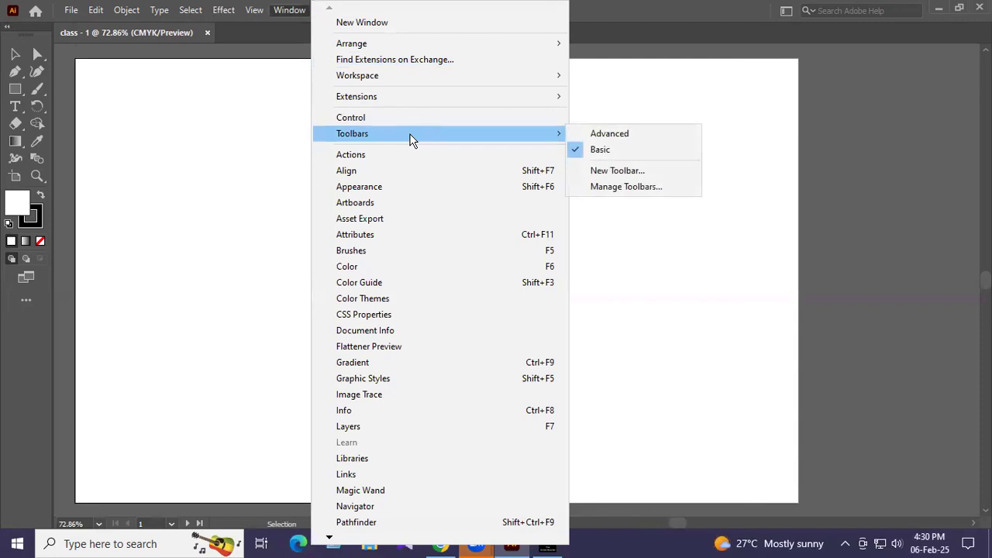
{"action": "left_click", "coordinate": [611, 134]}
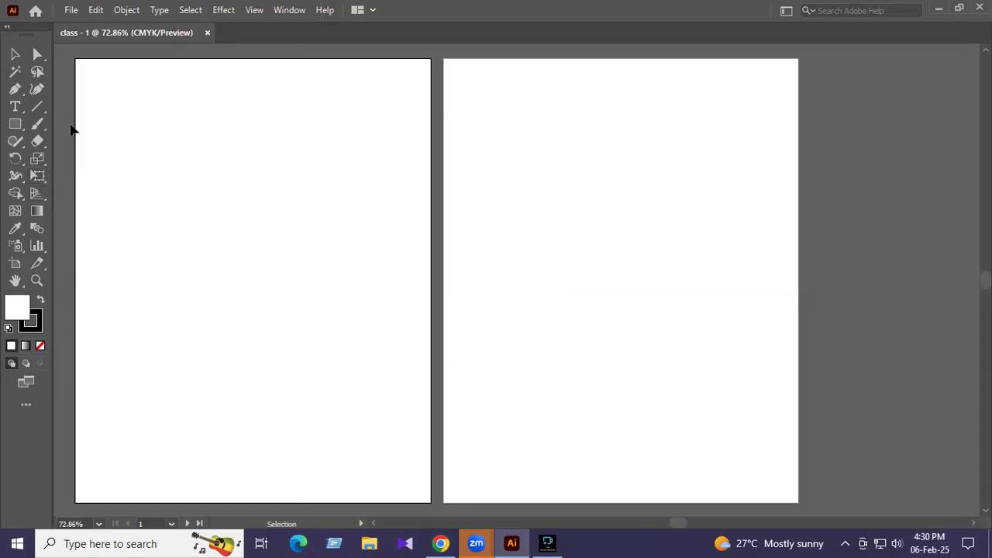
{"action": "left_click", "coordinate": [298, 10]}
{"action": "mouse_move", "coordinate": [392, 136]}
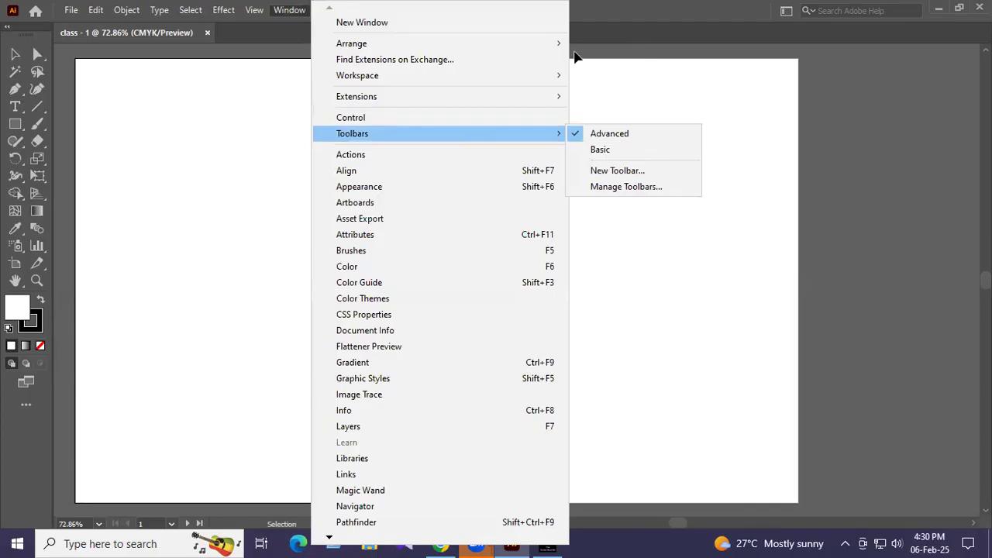
{"action": "left_click", "coordinate": [574, 52]}
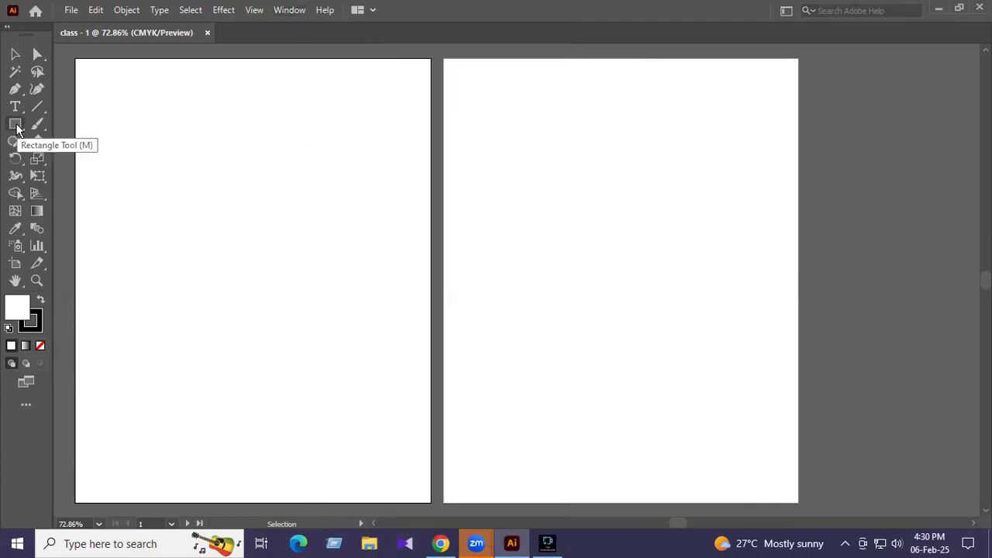
Draw a small rectangle on the left artboard, turn on the Control bar, then delete the rectangle.
{"action": "left_click", "coordinate": [17, 130]}
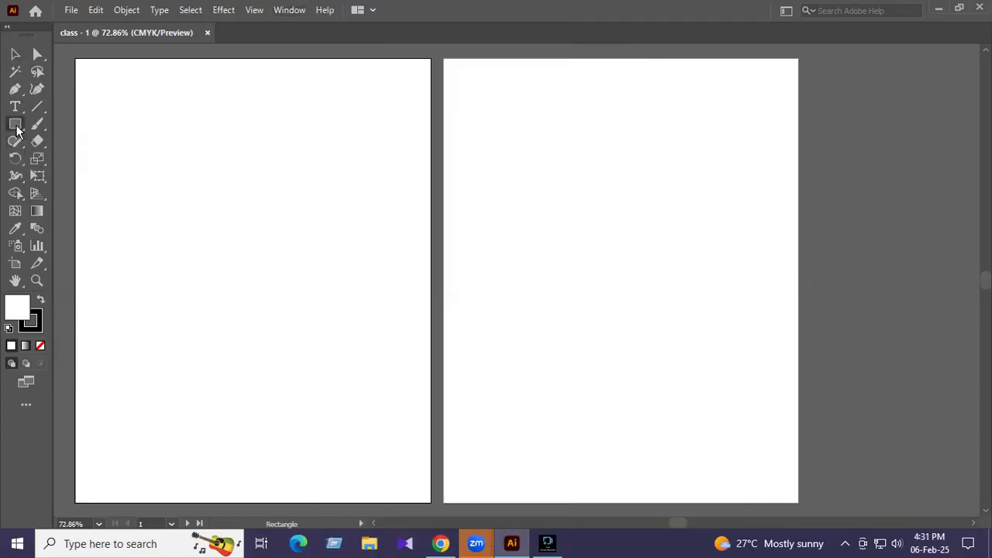
{"action": "left_click_drag", "start_coordinate": [124, 129], "coordinate": [204, 198]}
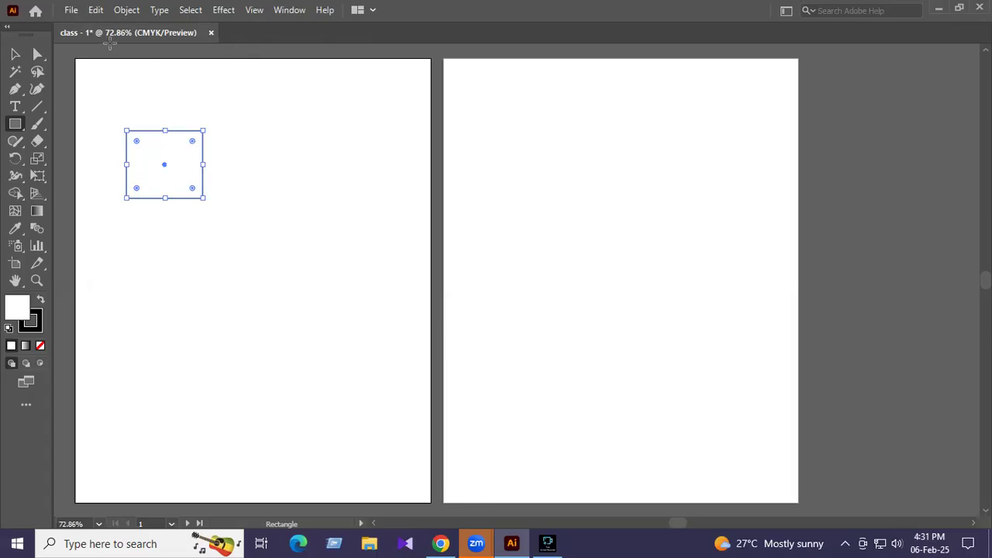
{"action": "left_click", "coordinate": [292, 11]}
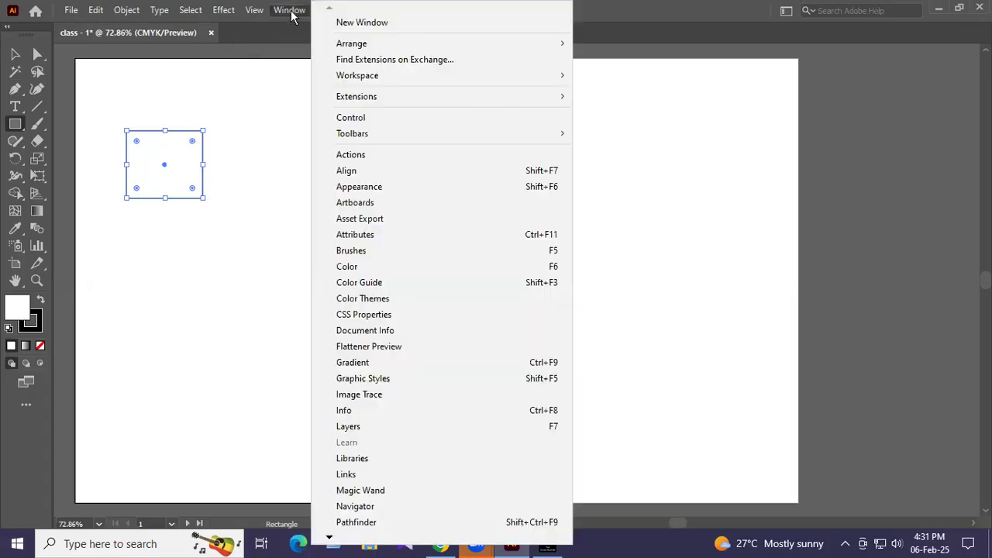
{"action": "left_click", "coordinate": [349, 120]}
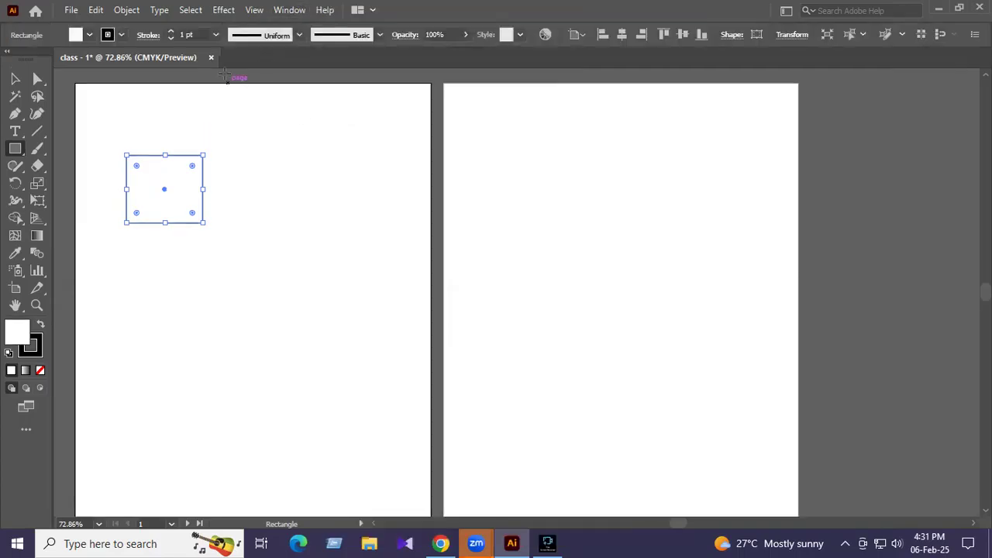
{"action": "key", "text": "v"}
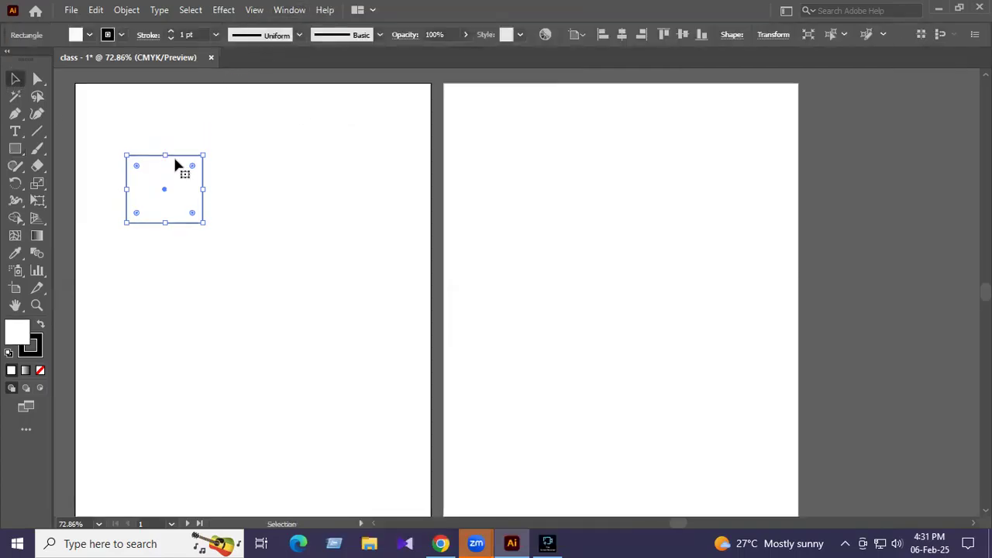
{"action": "key", "text": "Delete"}
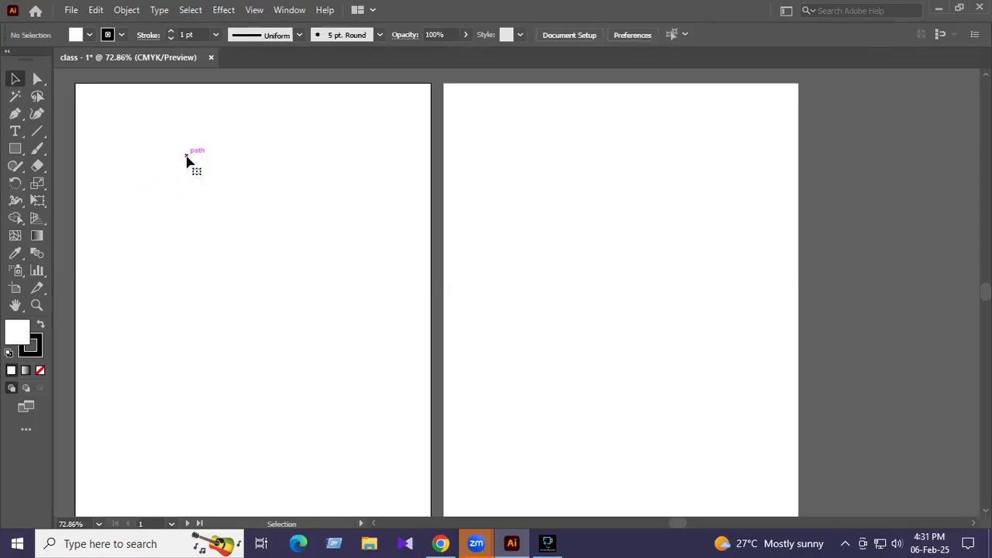
Draw a larger rectangle, toggle the Control bar off and back on, then delete the rectangle.
{"action": "left_click", "coordinate": [15, 148]}
{"action": "left_click_drag", "start_coordinate": [167, 155], "coordinate": [282, 251]}
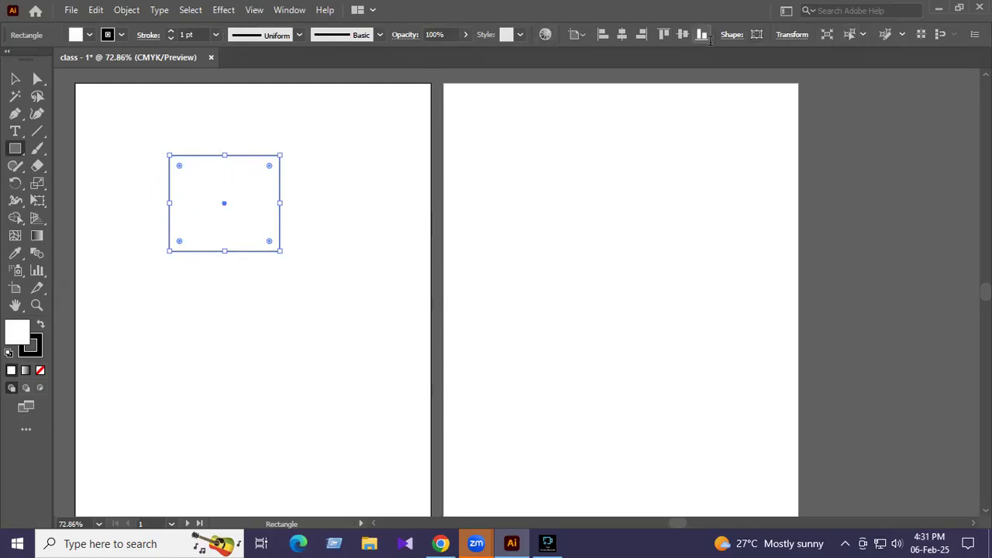
{"action": "left_click", "coordinate": [297, 8]}
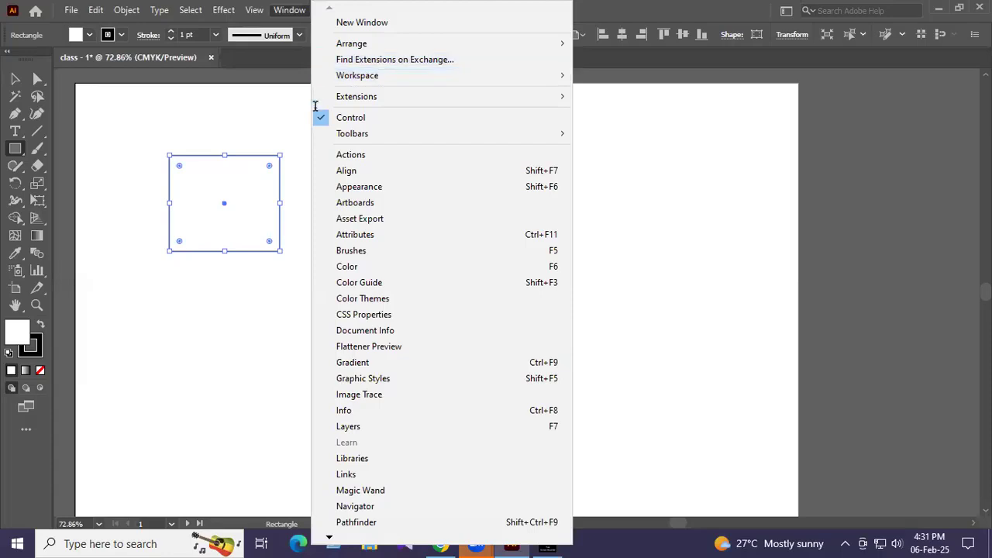
{"action": "left_click", "coordinate": [342, 118]}
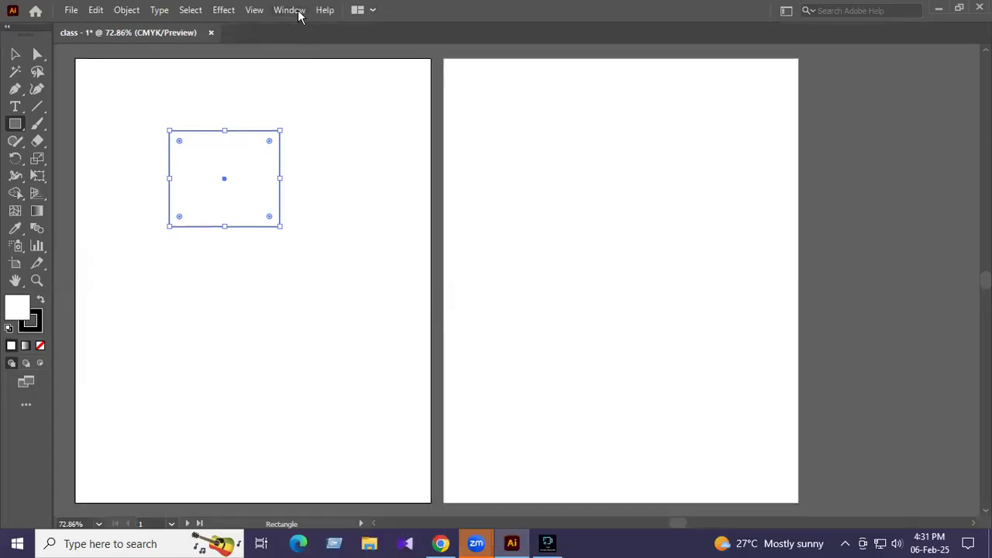
{"action": "left_click", "coordinate": [300, 10]}
{"action": "left_click", "coordinate": [338, 120]}
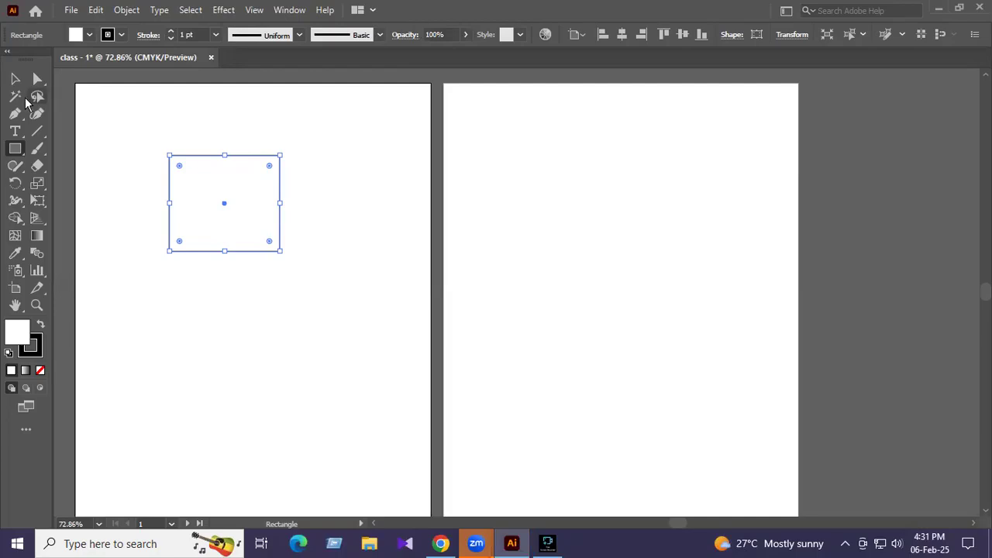
{"action": "key", "text": "v"}
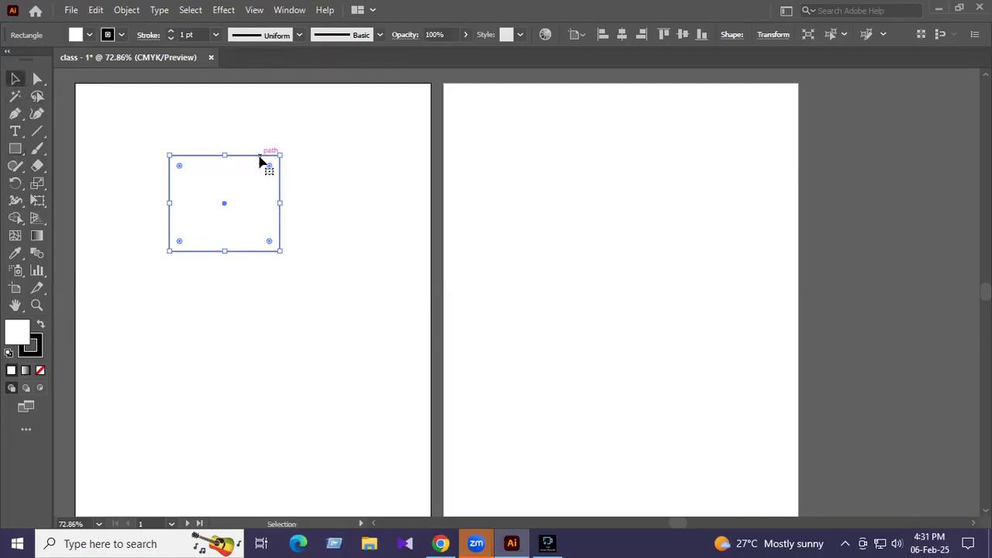
{"action": "key", "text": "Delete"}
Scroll down the Window menu's panel list to reveal entries like Artboards and Asset Export.
{"action": "left_click", "coordinate": [547, 544]}
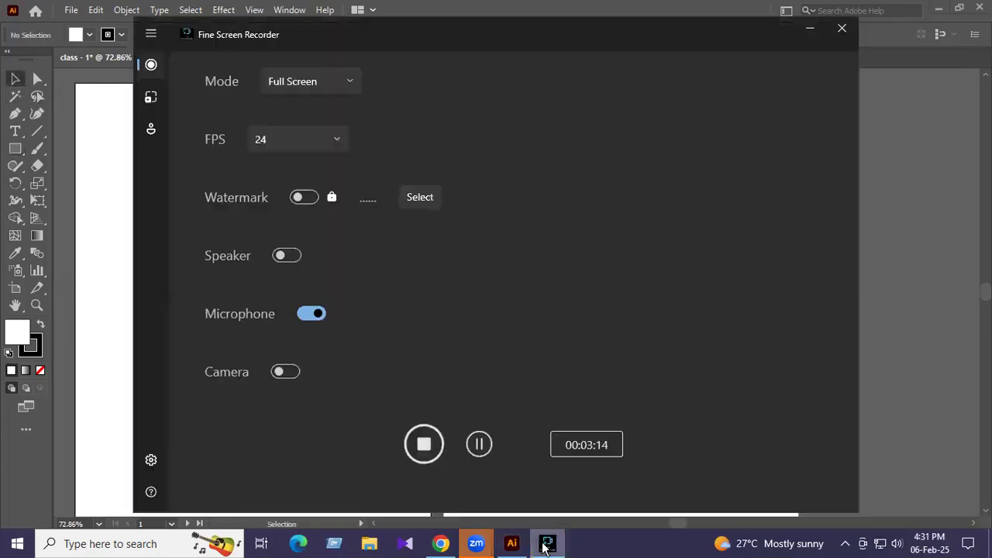
{"action": "left_click", "coordinate": [548, 543]}
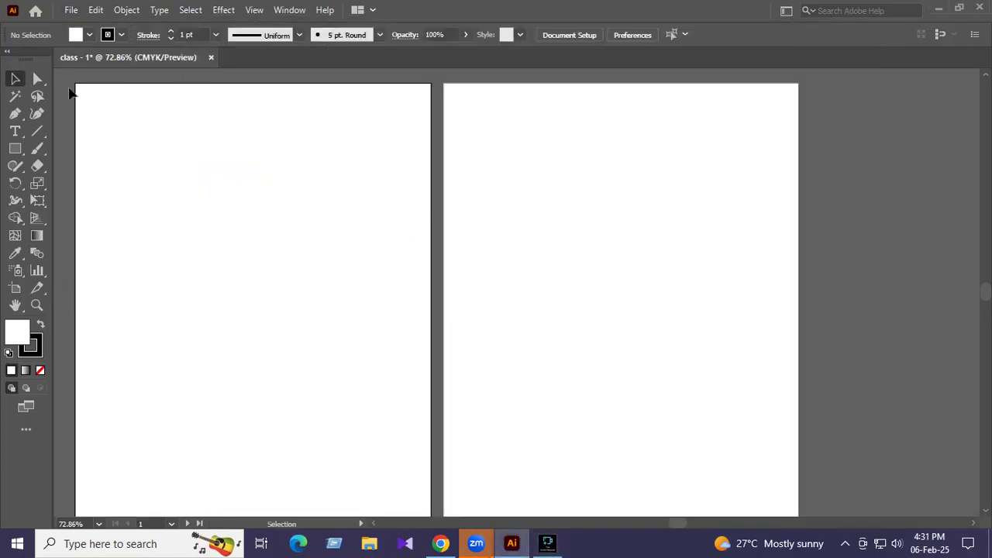
{"action": "left_click", "coordinate": [289, 10]}
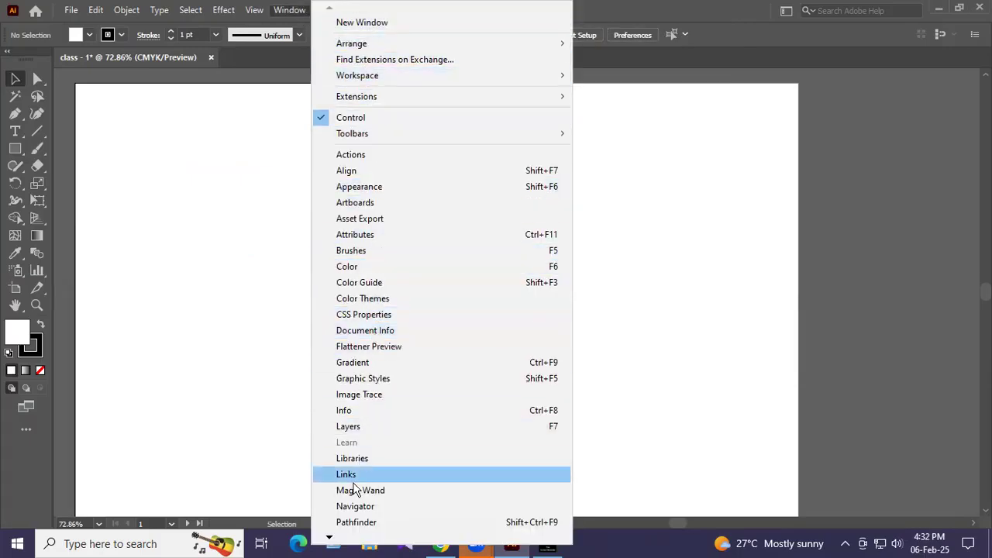
{"action": "scroll", "coordinate": [329, 536], "scroll_direction": "down", "scroll_amount": 1}
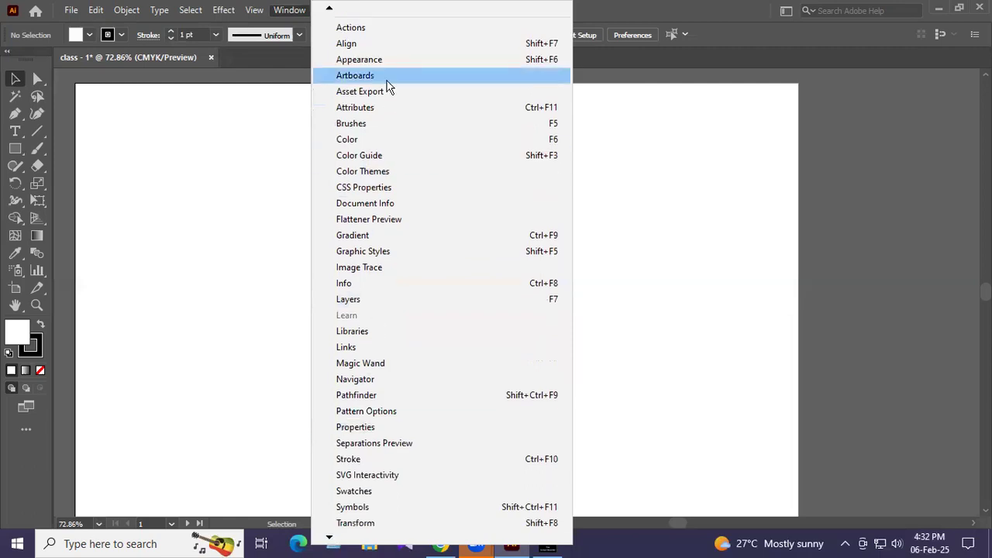
{"action": "mouse_move", "coordinate": [329, 9]}
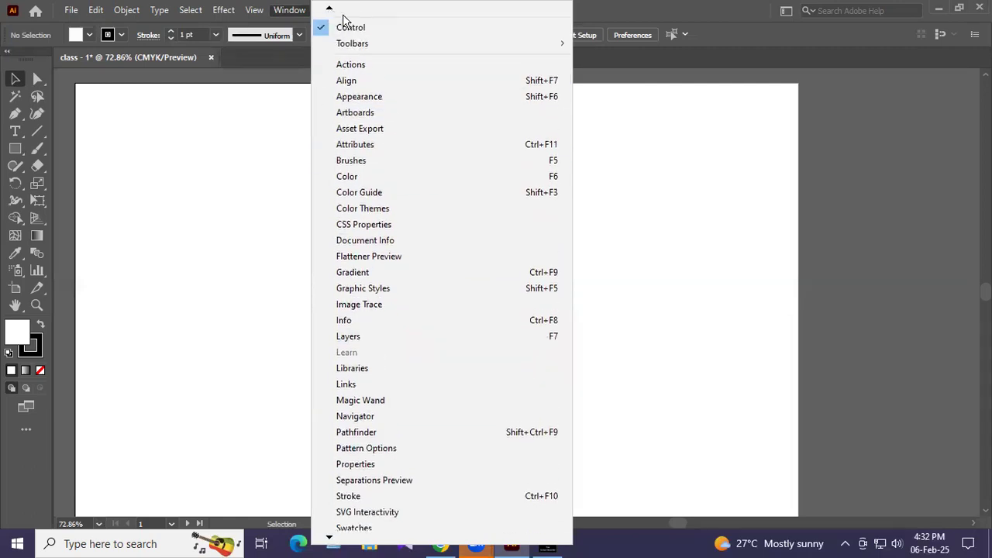
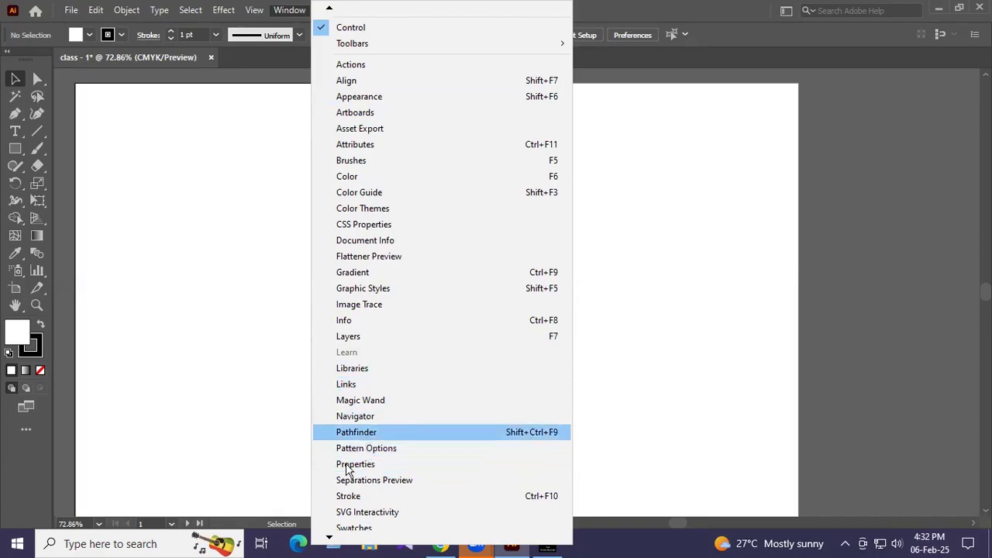
Show the Properties panel with the document's inch units, artboard and guide settings.
{"action": "mouse_move", "coordinate": [329, 538]}
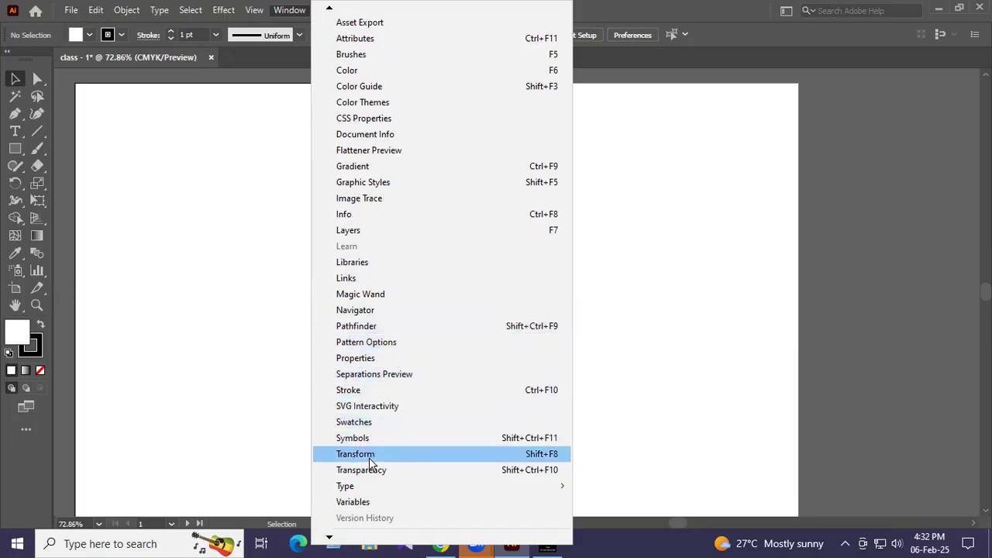
{"action": "mouse_move", "coordinate": [392, 488]}
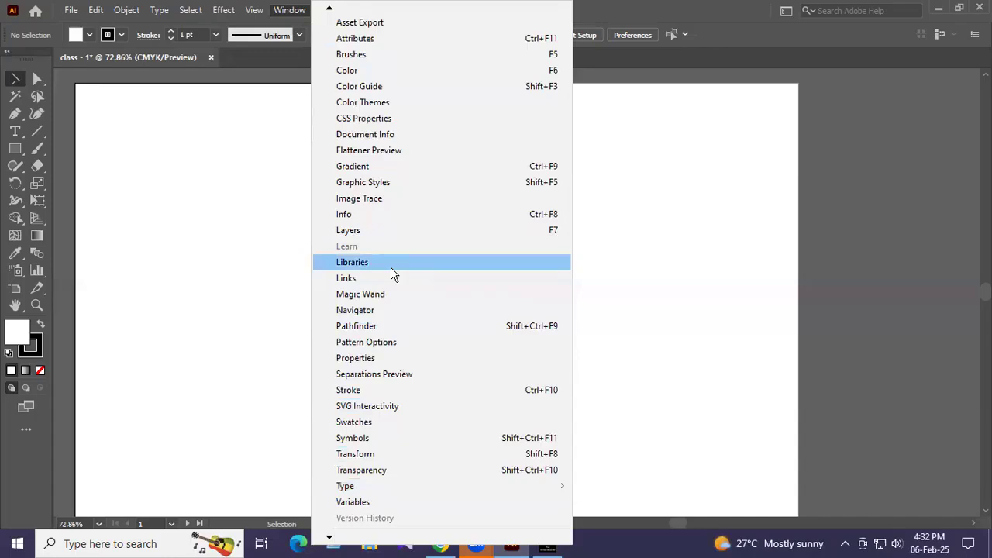
{"action": "left_click", "coordinate": [362, 358]}
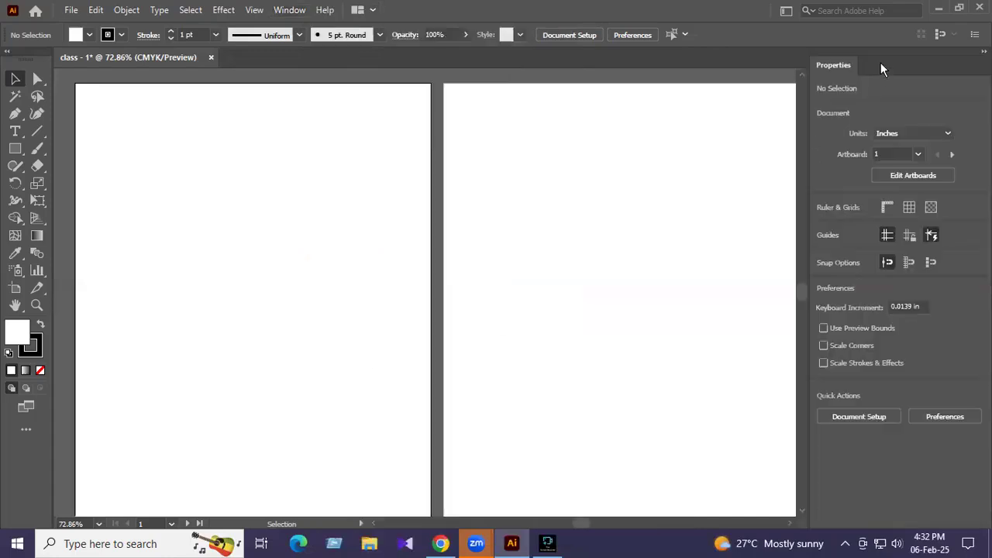
Float the Properties panel over the workspace and shift the canvas slightly left.
{"action": "left_click_drag", "start_coordinate": [881, 65], "coordinate": [126, 71]}
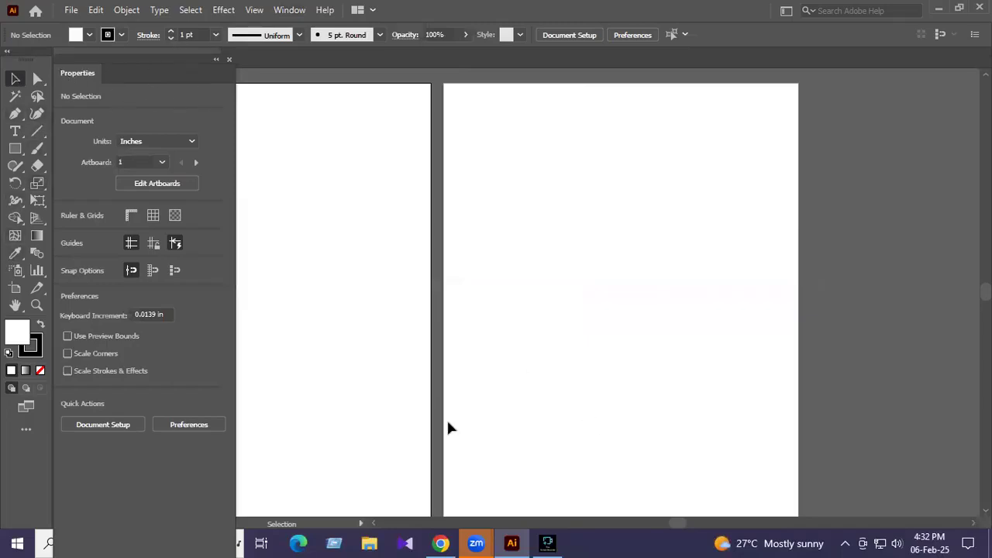
{"action": "left_click", "coordinate": [374, 525]}
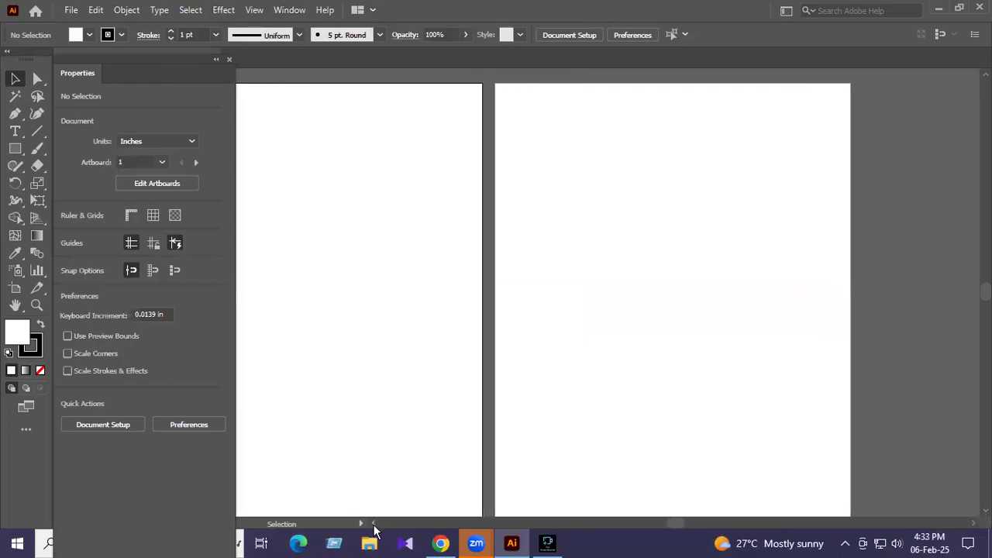
{"action": "left_click", "coordinate": [374, 524]}
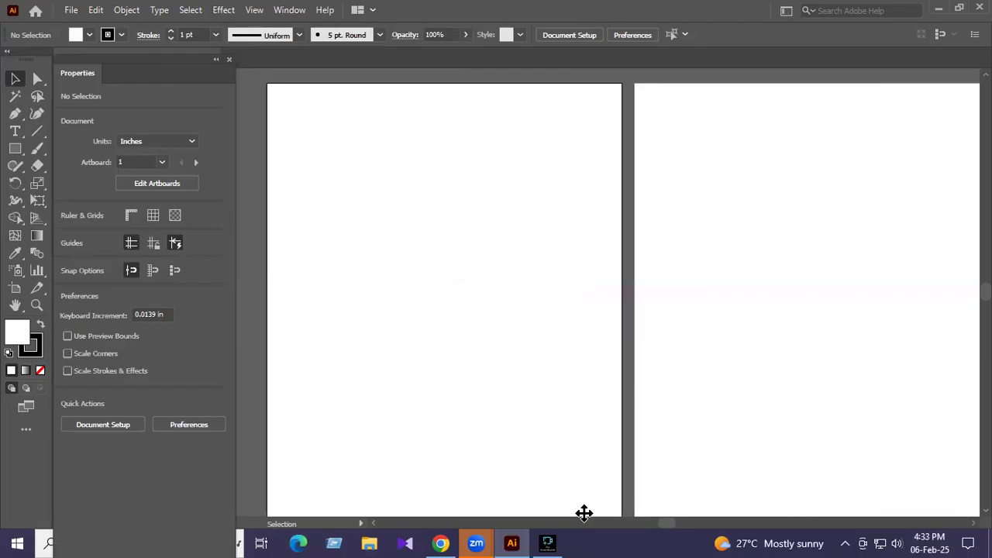
Pan the two blank artboards up, down, left and right with the Hand tool.
{"action": "left_click", "coordinate": [16, 306]}
{"action": "left_click_drag", "start_coordinate": [443, 317], "coordinate": [633, 335]}
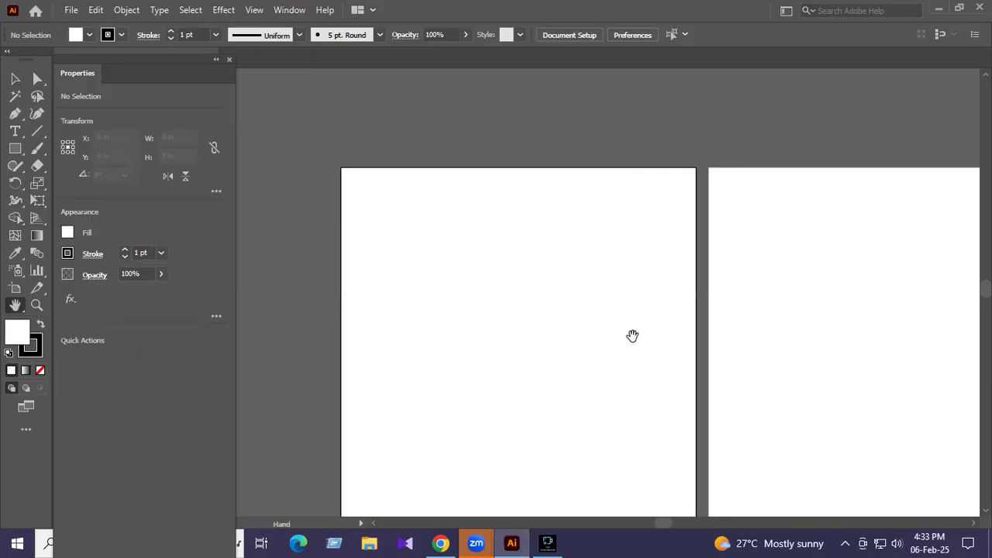
{"action": "left_click_drag", "start_coordinate": [530, 331], "coordinate": [536, 303]}
{"action": "left_click_drag", "start_coordinate": [818, 313], "coordinate": [746, 317]}
{"action": "left_click_drag", "start_coordinate": [566, 144], "coordinate": [532, 272]}
{"action": "left_click_drag", "start_coordinate": [563, 182], "coordinate": [523, 191]}
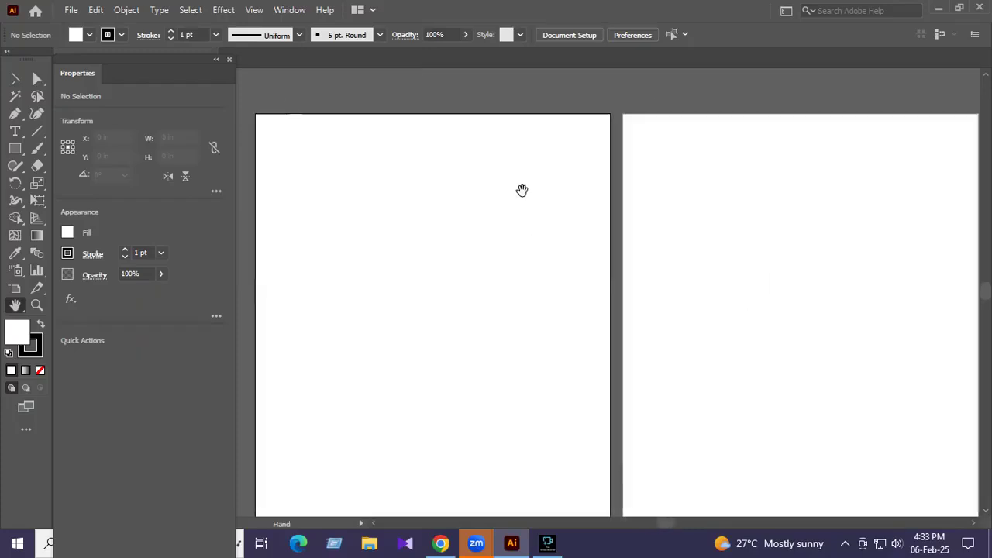
{"action": "left_click_drag", "start_coordinate": [815, 185], "coordinate": [711, 187]}
{"action": "left_click_drag", "start_coordinate": [415, 227], "coordinate": [630, 137]}
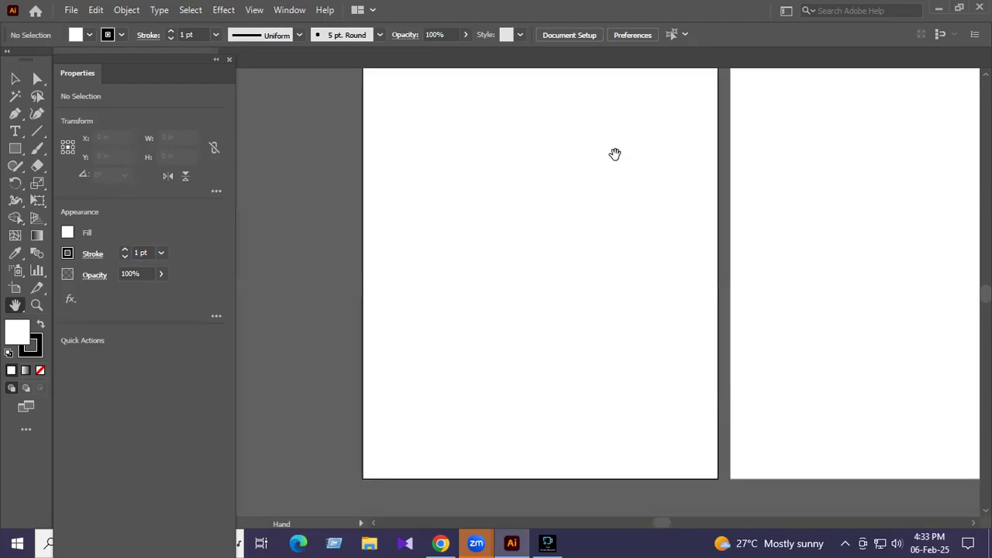
{"action": "left_click_drag", "start_coordinate": [788, 181], "coordinate": [662, 245]}
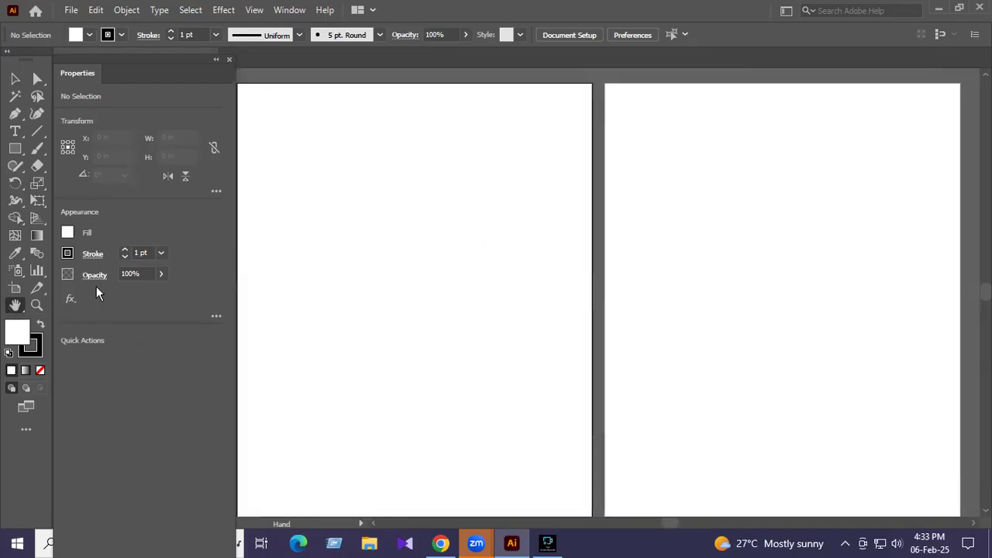
Zoom in closely on the first artboard, then Alt-click twice until both artboards show.
{"action": "left_click", "coordinate": [37, 306]}
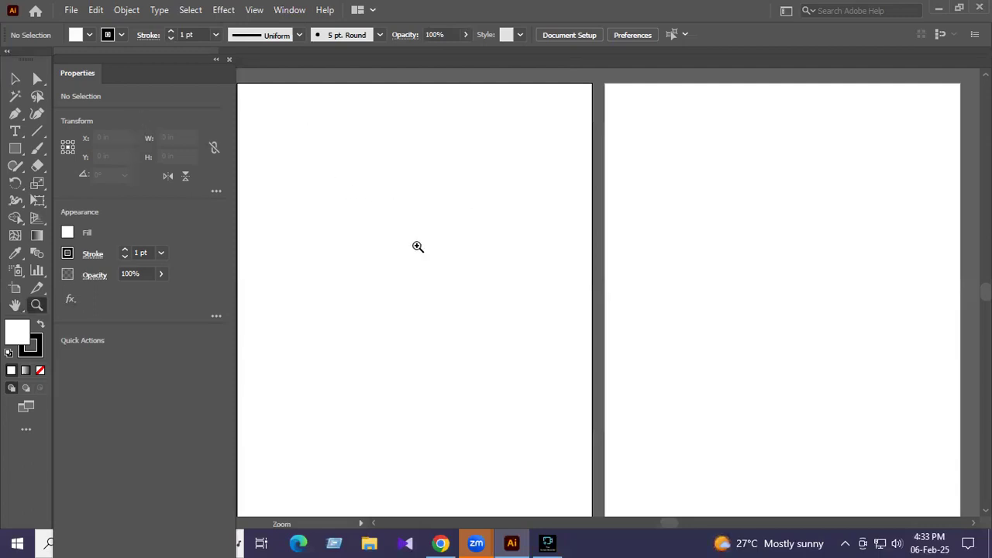
{"action": "left_click_drag", "start_coordinate": [418, 246], "coordinate": [481, 245]}
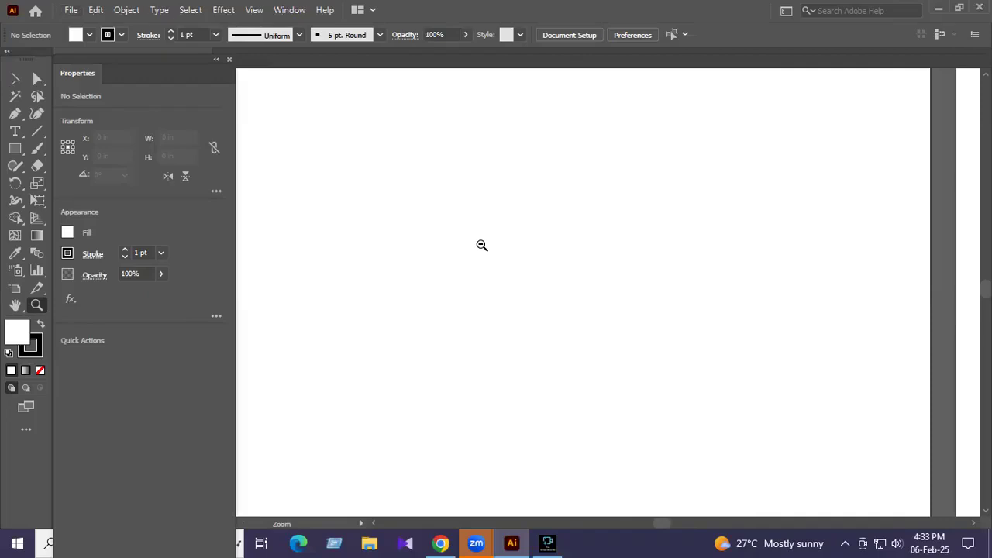
{"action": "key", "text": "alt"}
{"action": "left_click", "coordinate": [584, 259], "text": "alt"}
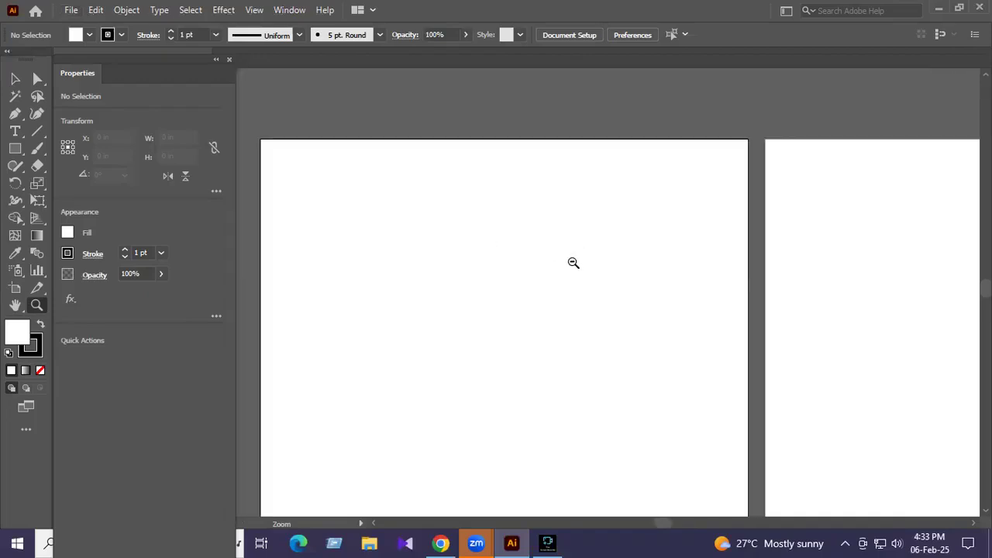
{"action": "left_click", "coordinate": [571, 357], "text": "alt"}
{"action": "scroll", "coordinate": [554, 368], "scroll_direction": "down", "scroll_amount": 1}
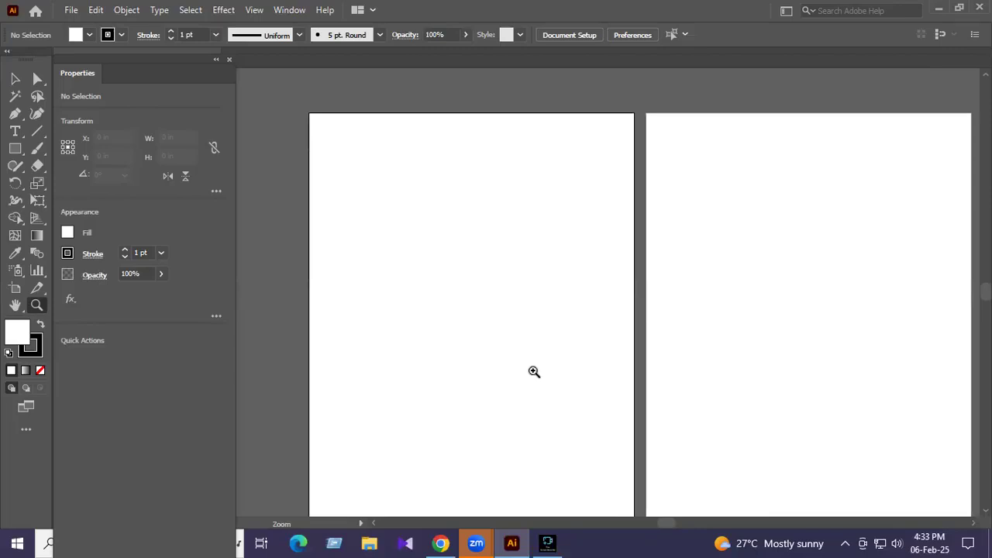
{"action": "left_click", "coordinate": [369, 546]}
Create New Text Document.txt in Downloads and open it in Notepad.
{"action": "left_click", "coordinate": [59, 183]}
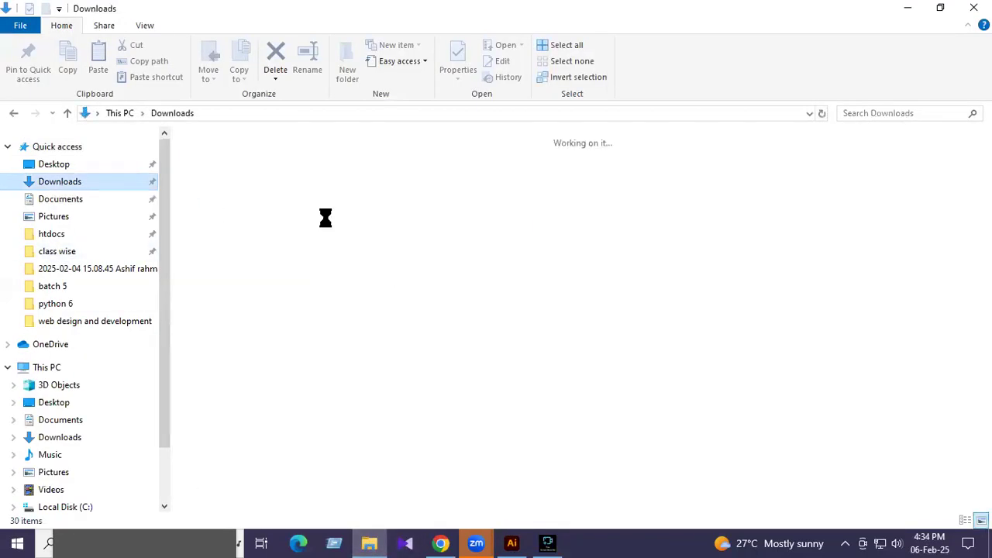
{"action": "right_click", "coordinate": [523, 181]}
{"action": "mouse_move", "coordinate": [644, 356]}
{"action": "left_click", "coordinate": [745, 322]}
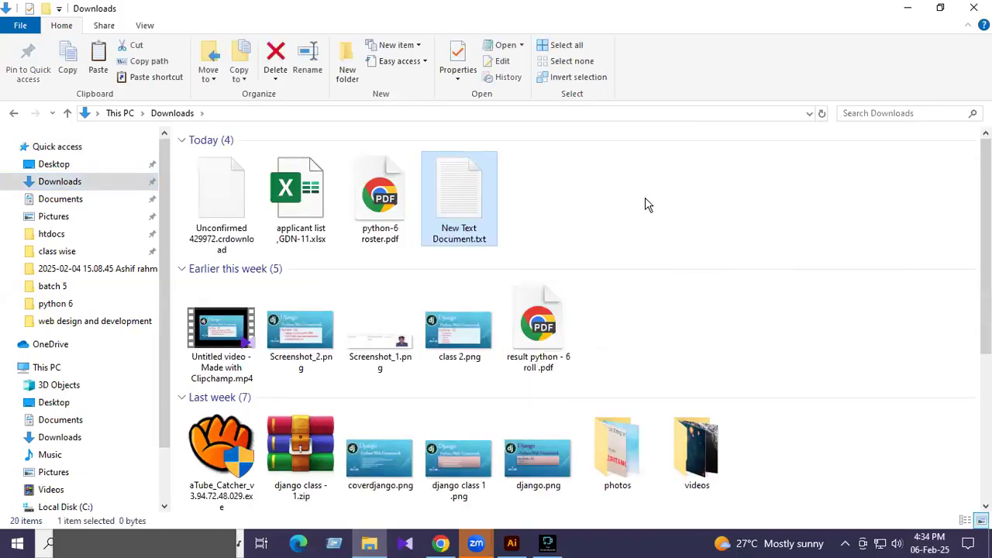
{"action": "double_click", "coordinate": [465, 204]}
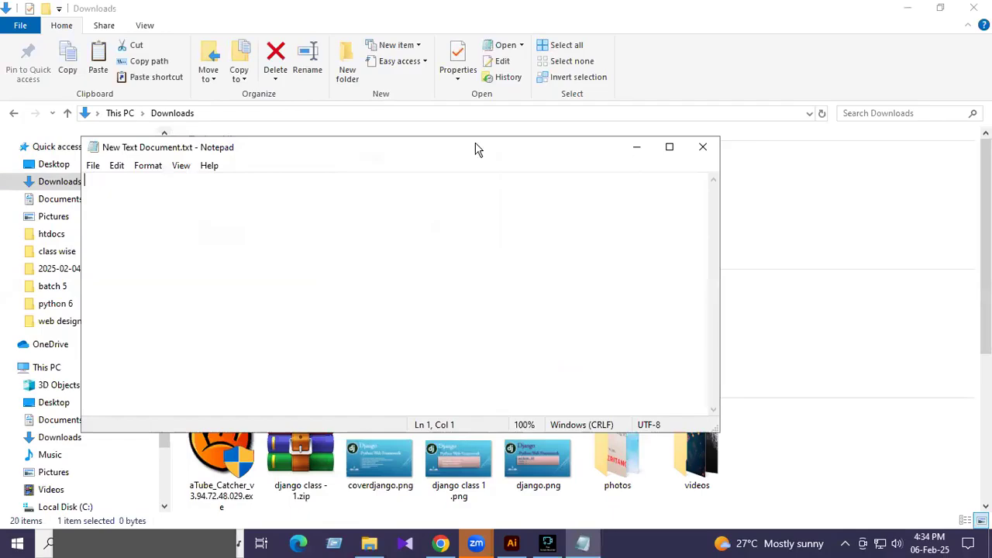
{"action": "left_click_drag", "start_coordinate": [501, 148], "coordinate": [590, 168]}
Write 'hand tool : art board move kori' and 'zoom tool' in Notepad, enlarged to 130%.
{"action": "left_click", "coordinate": [524, 540]}
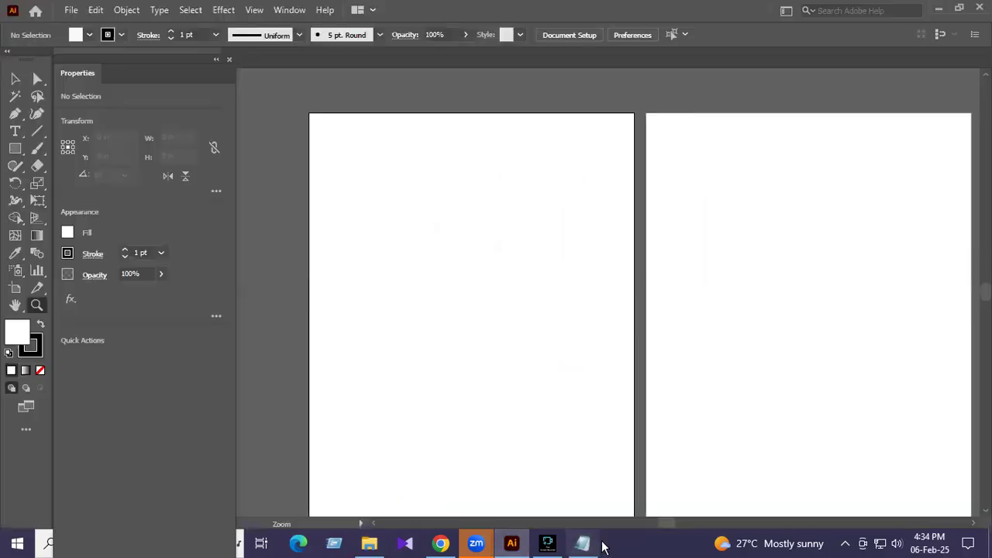
{"action": "left_click", "coordinate": [583, 543]}
{"action": "left_click_drag", "start_coordinate": [380, 167], "coordinate": [463, 205]}
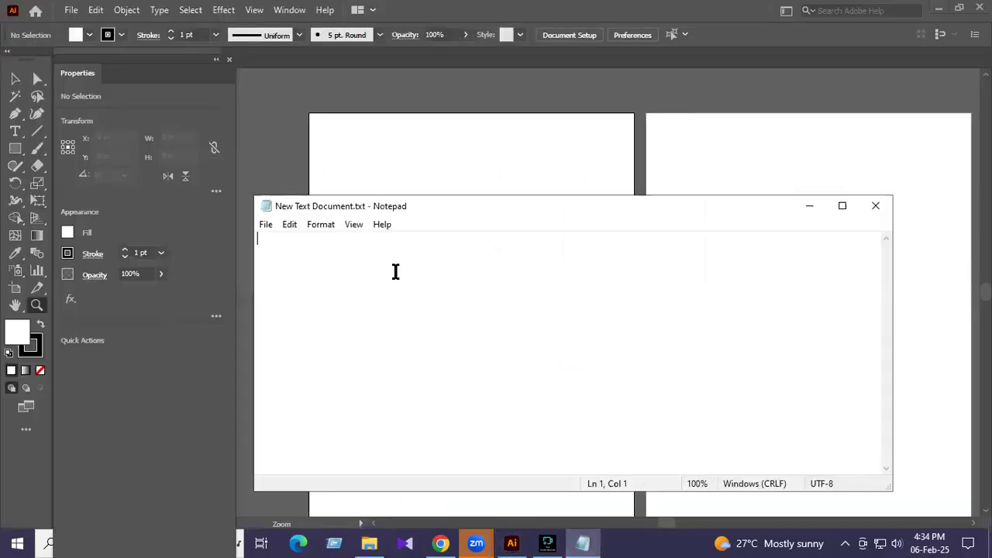
{"action": "type", "text": "han"}
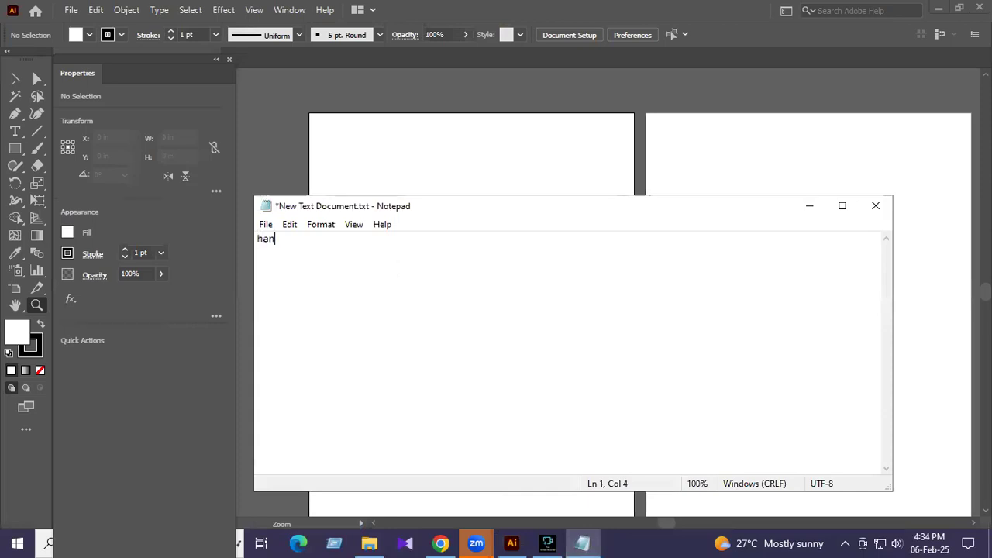
{"action": "type", "text": "d too"}
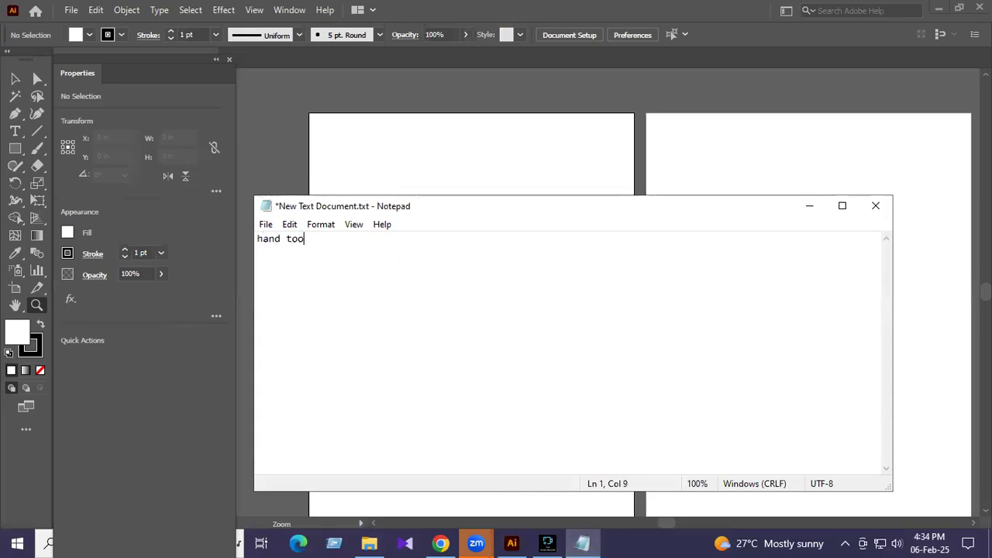
{"action": "type", "text": "l : art bo"}
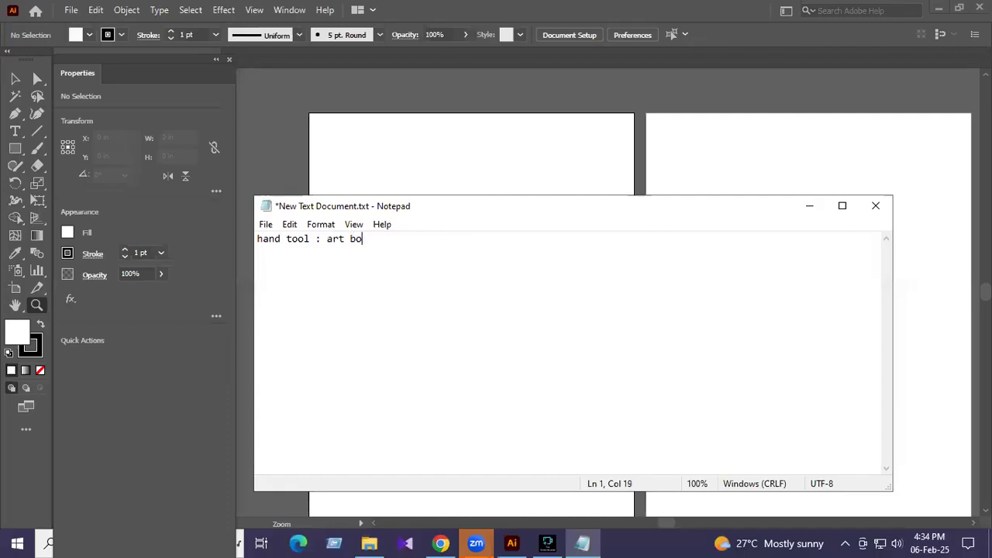
{"action": "type", "text": "ard move kori"}
{"action": "key", "text": "Return"}
{"action": "type", "text": "zoom tool"}
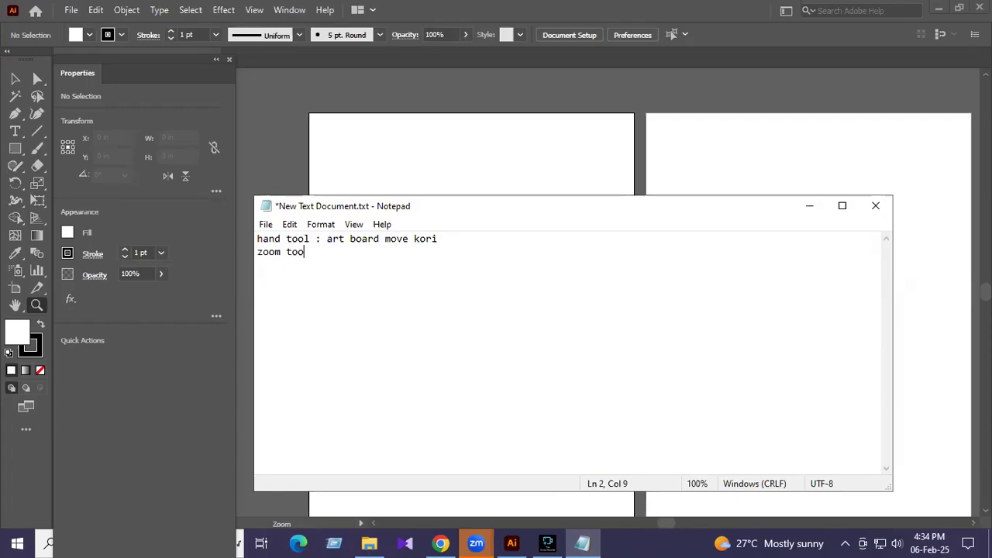
{"action": "key", "text": "ctrl+plus"}
{"action": "key", "text": "ctrl+plus"}
{"action": "key", "text": "ctrl+plus"}
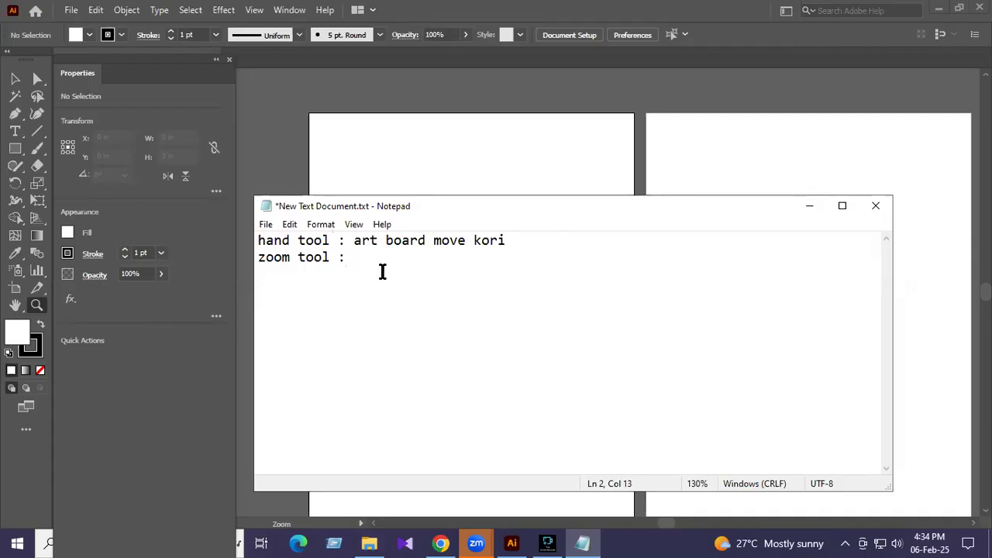
{"action": "left_click", "coordinate": [445, 167]}
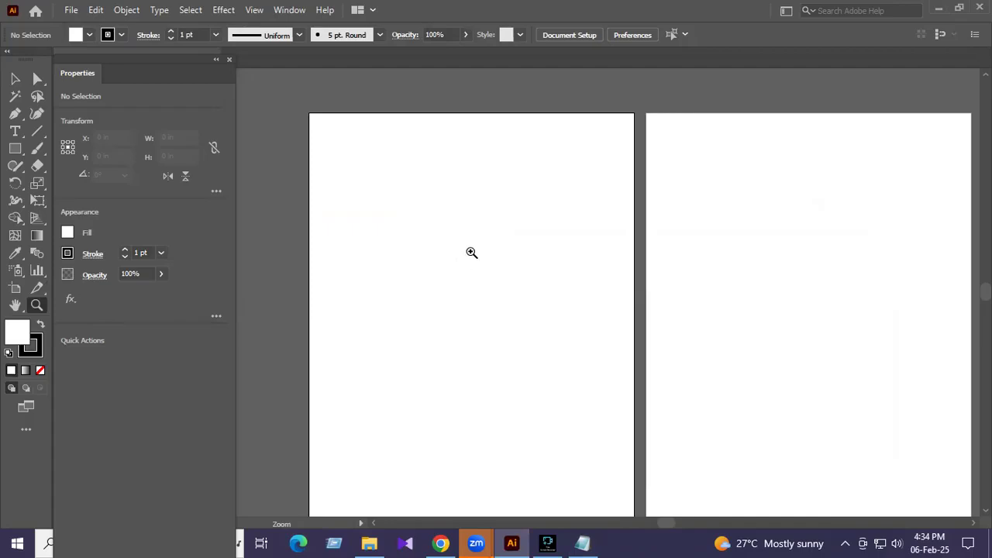
Zoom in on the artboards, then add 'alt' to the zoom tool note.
{"action": "left_click", "coordinate": [398, 226]}
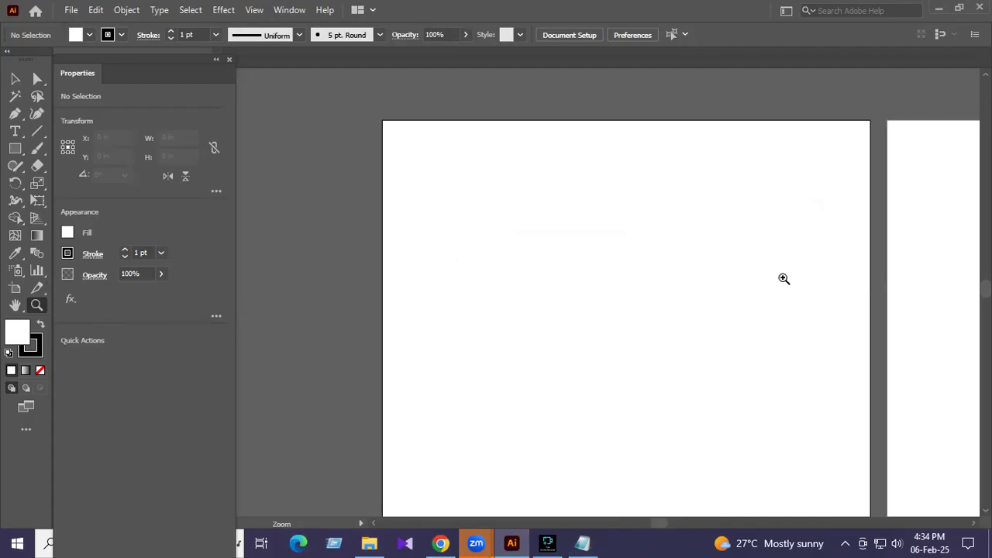
{"action": "left_click", "coordinate": [817, 280]}
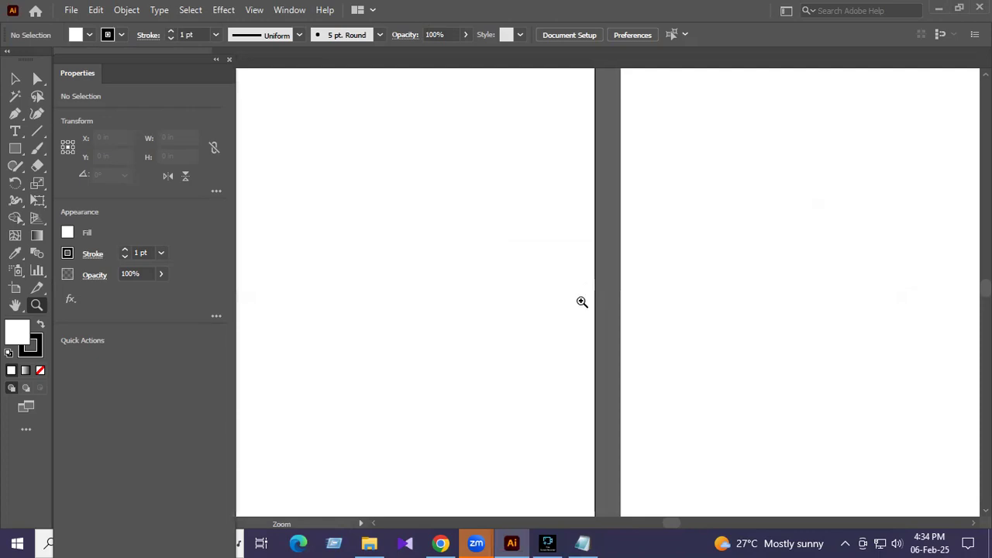
{"action": "left_click", "coordinate": [584, 544]}
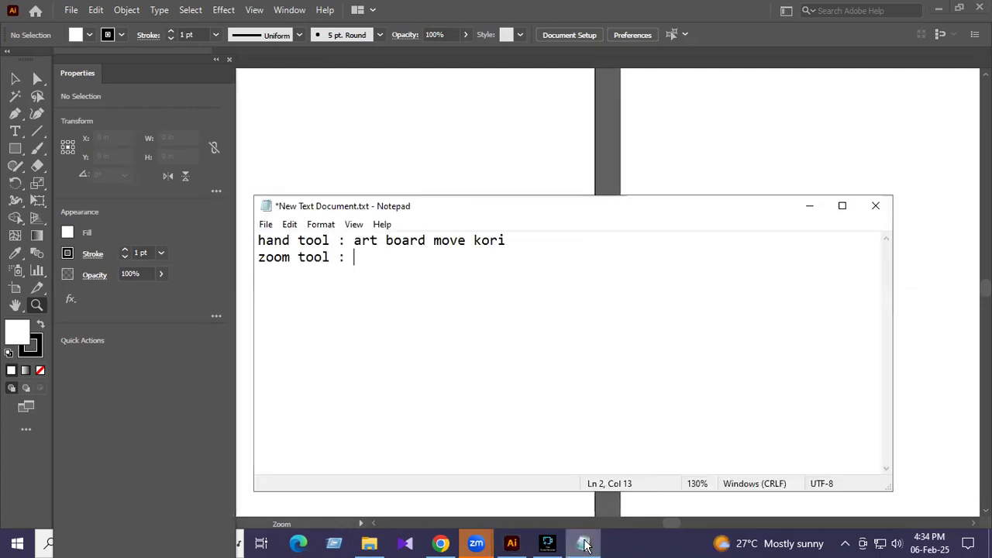
{"action": "type", "text": "alt"}
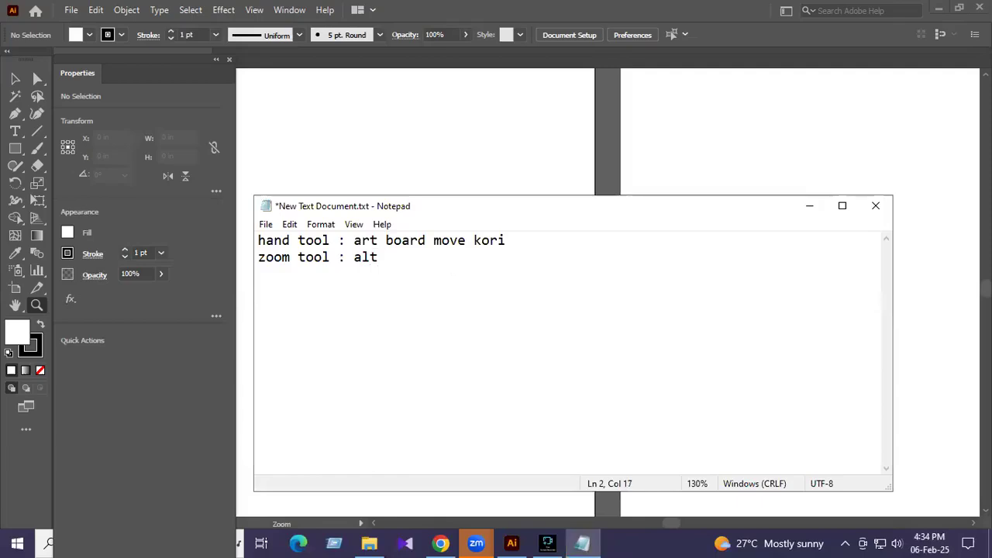
Alt-click to zoom out of the artboards, then zoom in and back out once more.
{"action": "left_click", "coordinate": [809, 205]}
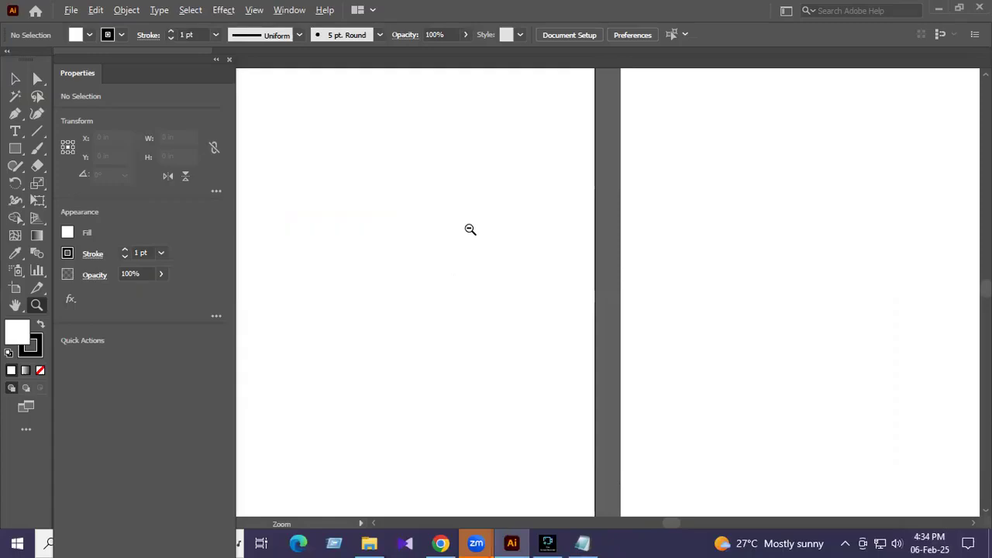
{"action": "left_click", "coordinate": [386, 230], "text": "alt"}
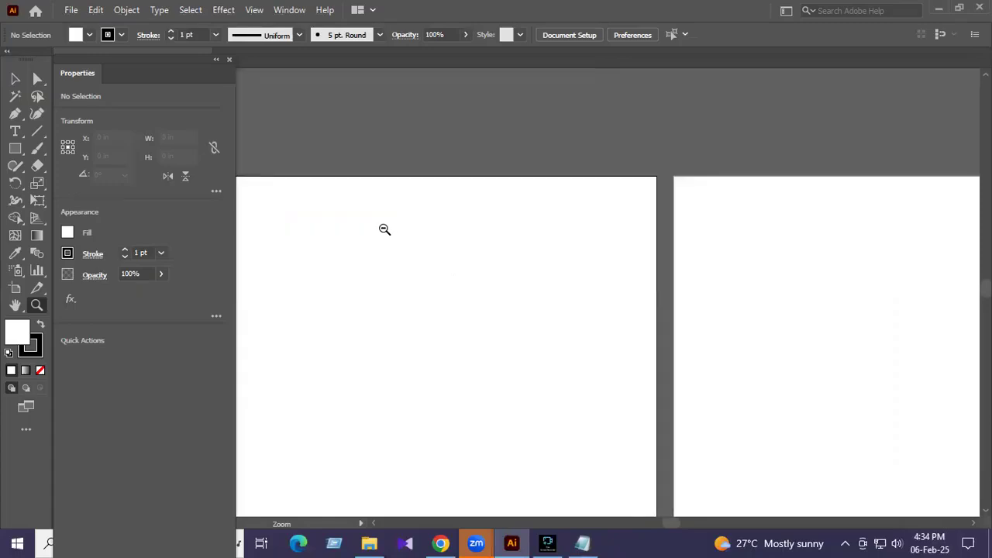
{"action": "left_click", "coordinate": [367, 351], "text": "alt"}
{"action": "scroll", "coordinate": [644, 323], "scroll_direction": "down", "scroll_amount": 2}
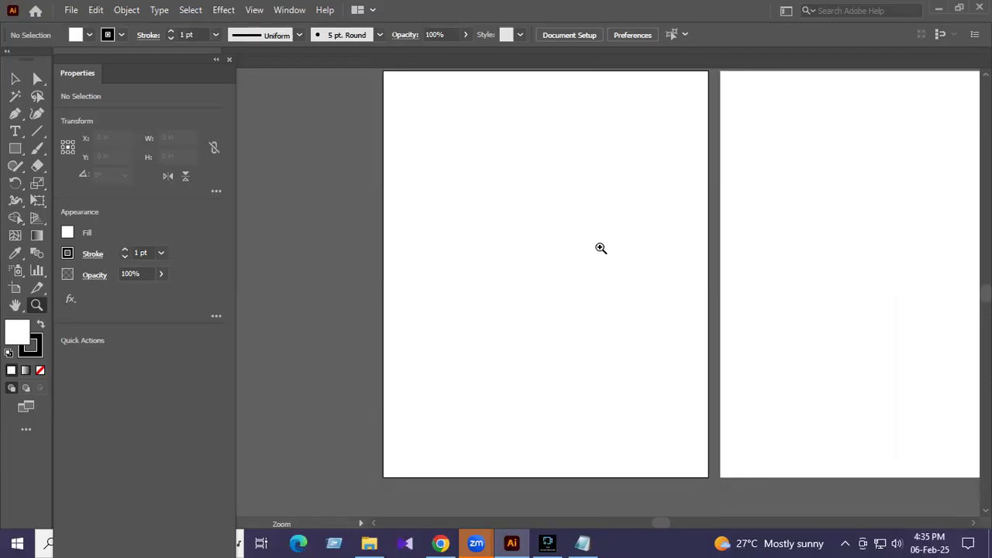
{"action": "left_click", "coordinate": [540, 219]}
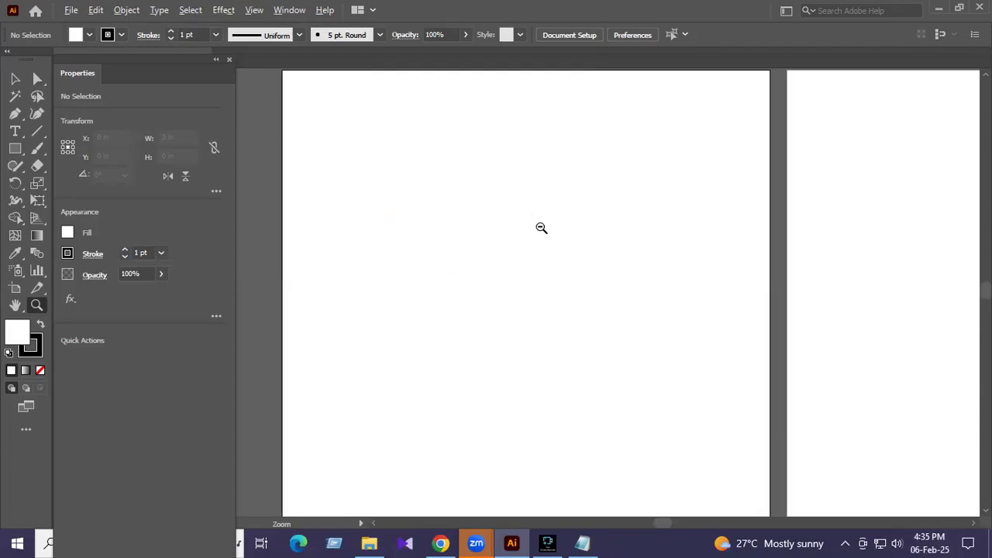
{"action": "left_click", "coordinate": [540, 238], "text": "alt"}
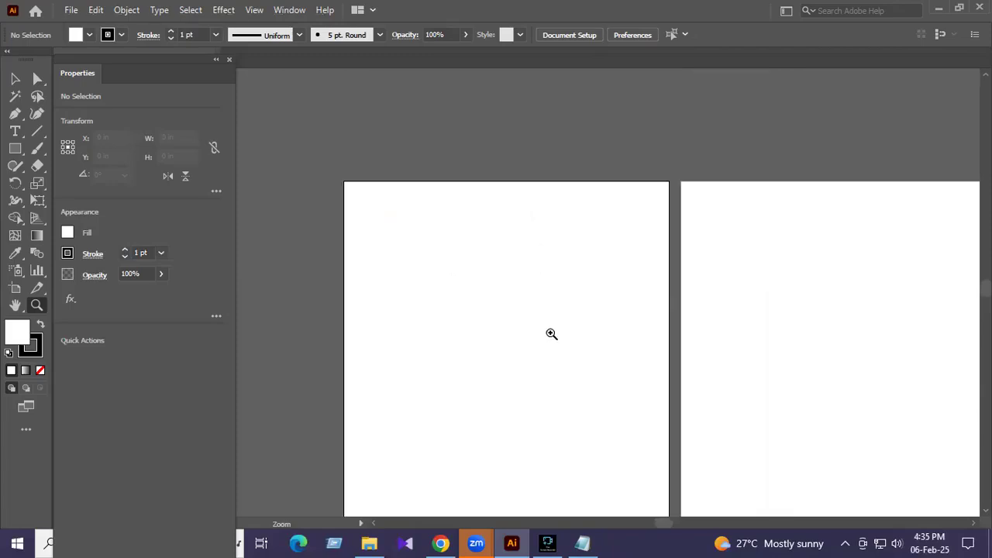
Finish the note with 'dhore rekhe click korte hobe', save it, and begin a new line.
{"action": "key", "text": "alt+Tab"}
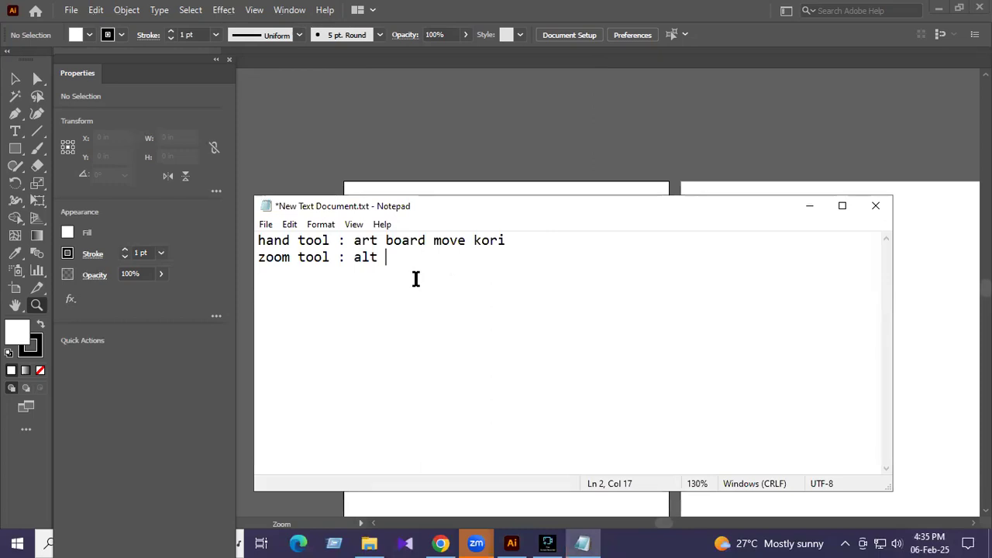
{"action": "type", "text": "dh"}
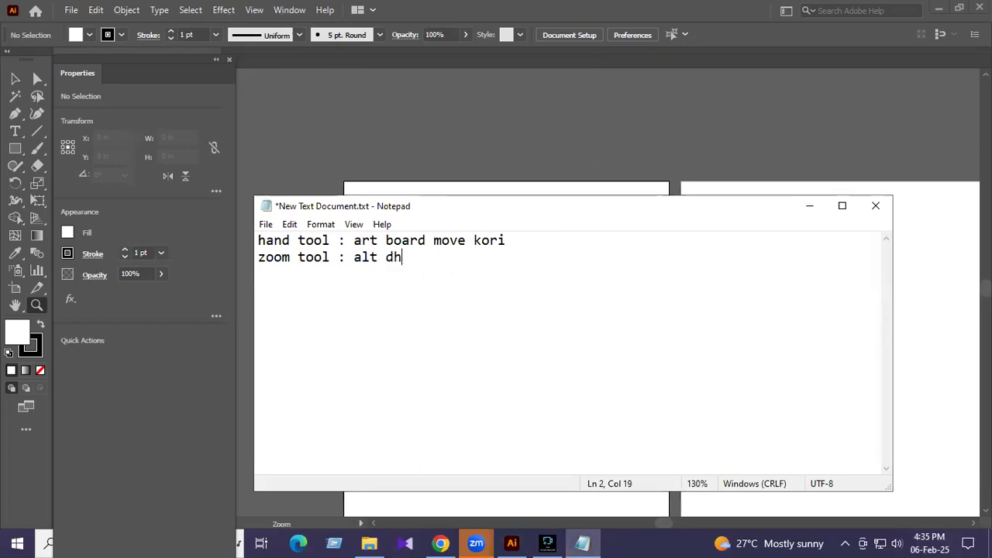
{"action": "type", "text": "ore rekhe cl"}
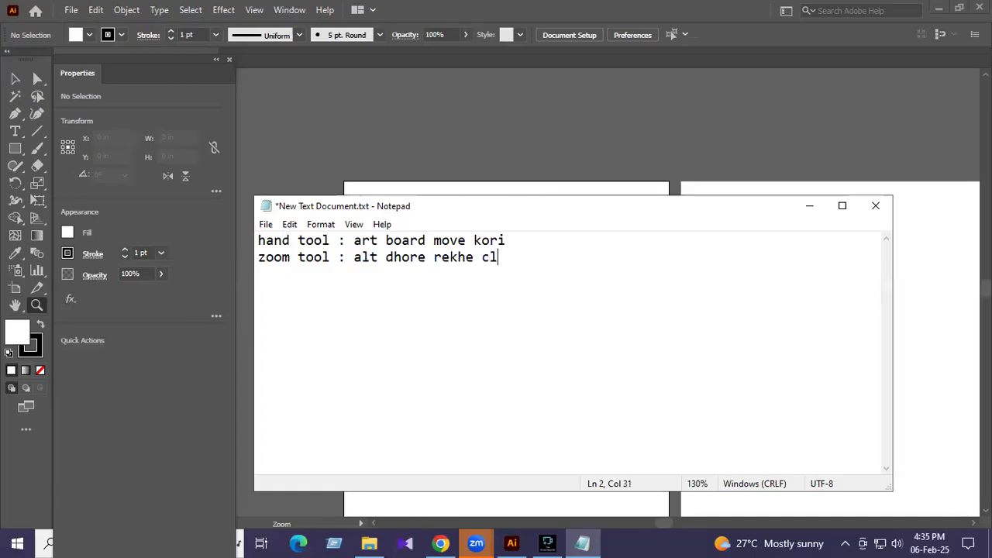
{"action": "type", "text": "ick korte "}
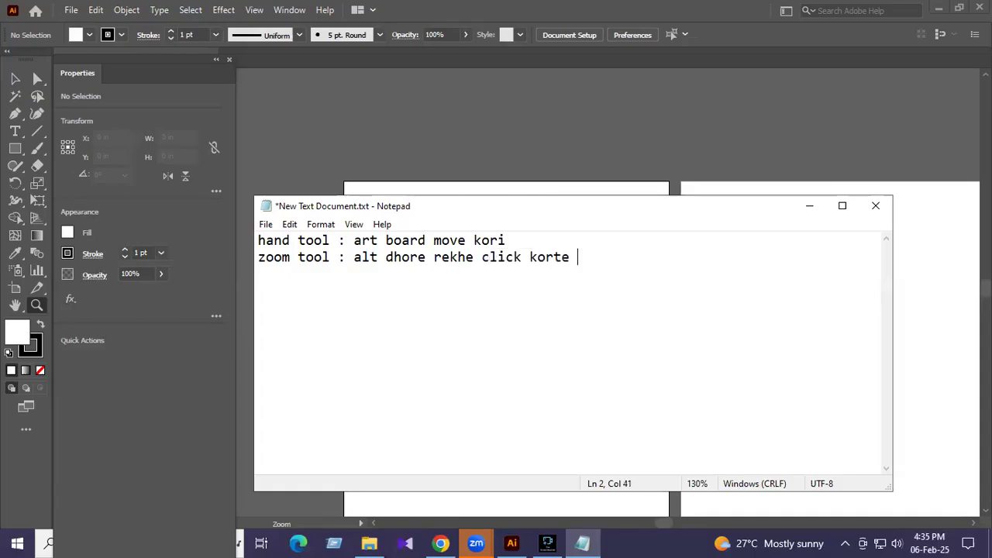
{"action": "type", "text": "hobe."}
{"action": "key", "text": "ctrl+s"}
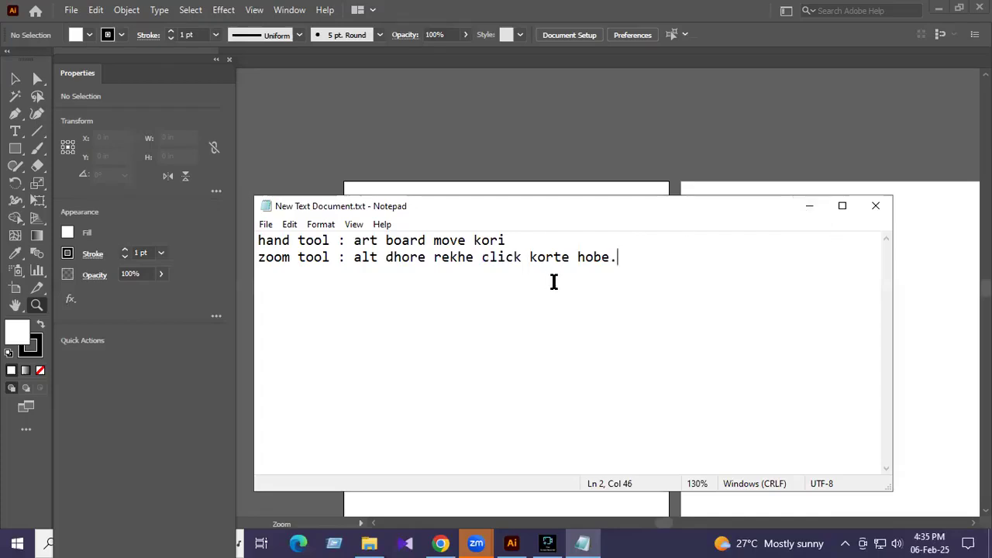
{"action": "key", "text": "Return"}
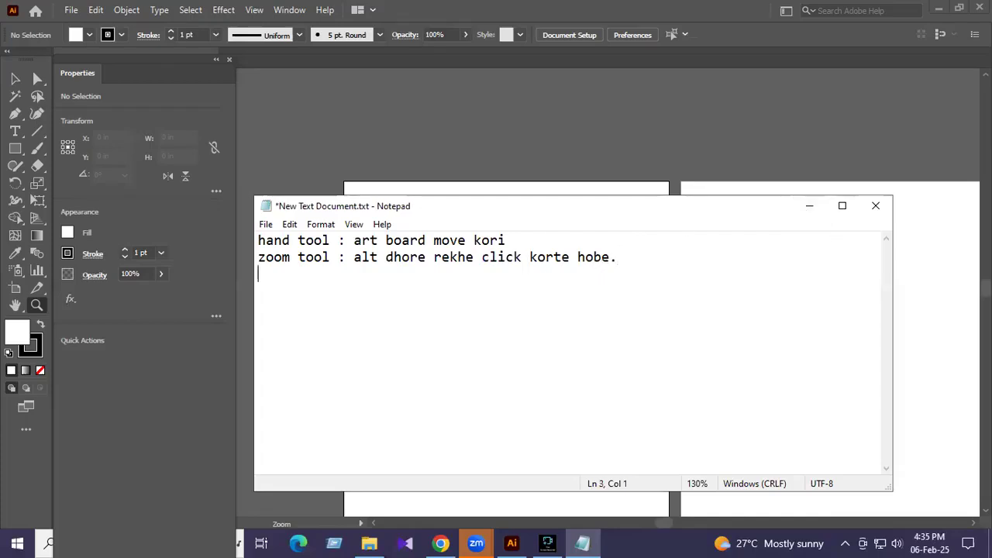
Zoom the artboards in and then out using the View menu.
{"action": "left_click", "coordinate": [797, 204]}
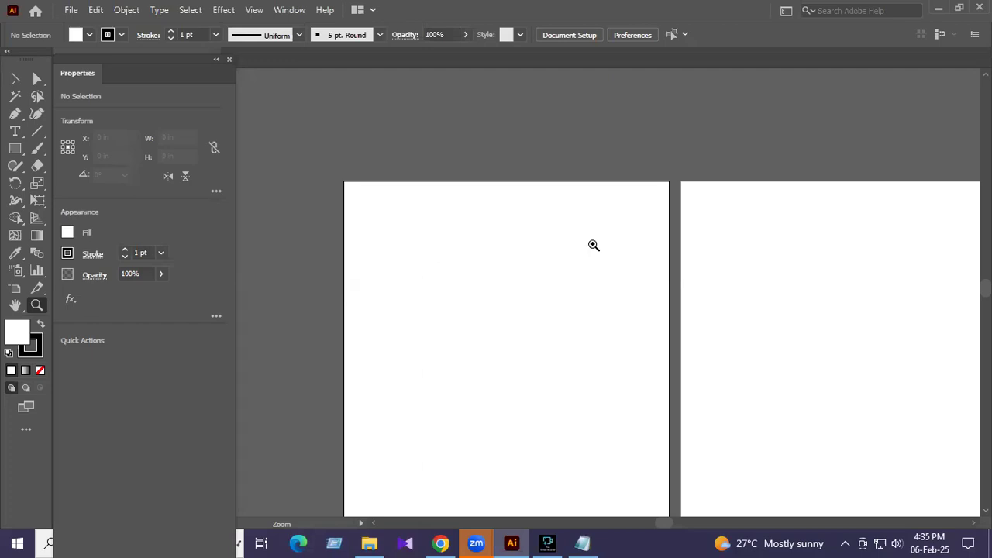
{"action": "left_click", "coordinate": [255, 10]}
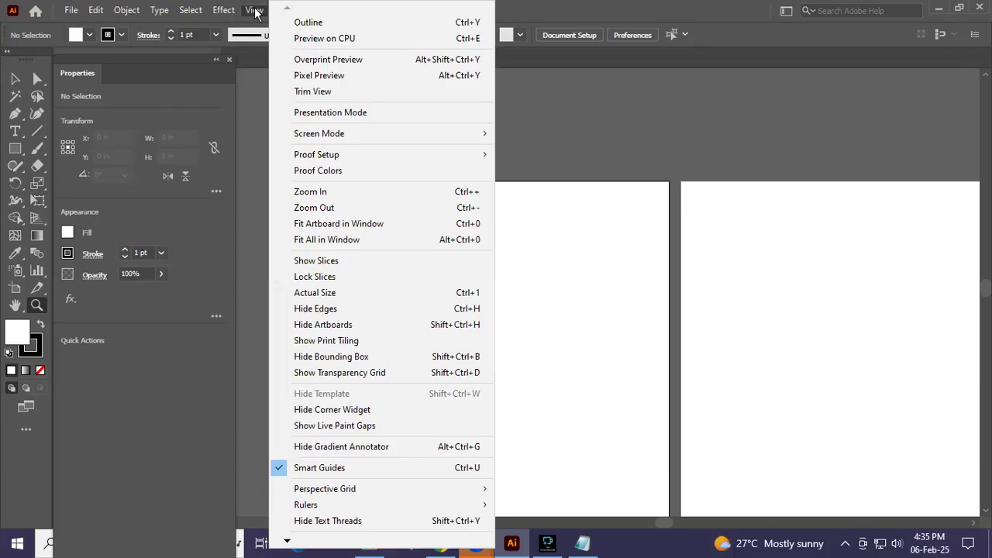
{"action": "left_click", "coordinate": [356, 192]}
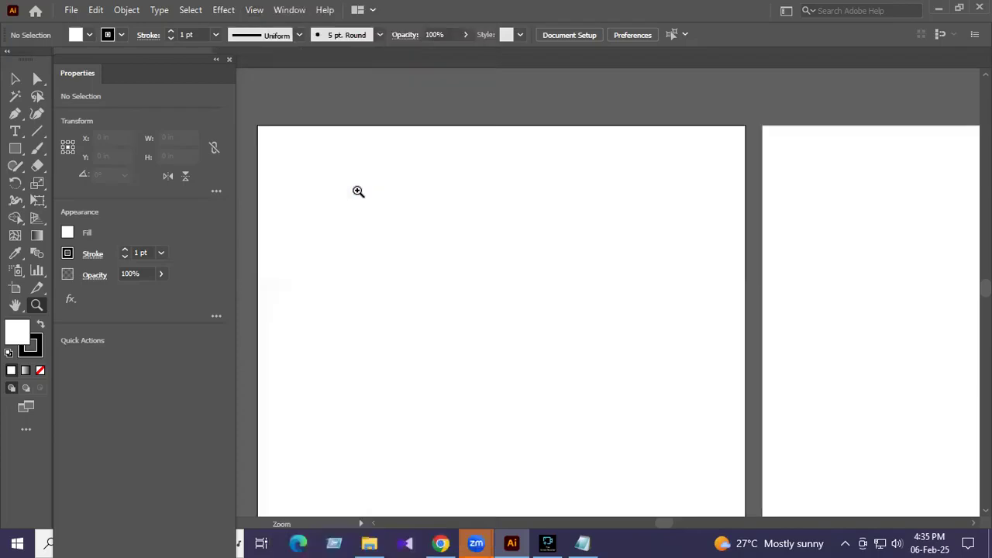
{"action": "left_click", "coordinate": [252, 10]}
{"action": "left_click", "coordinate": [331, 208]}
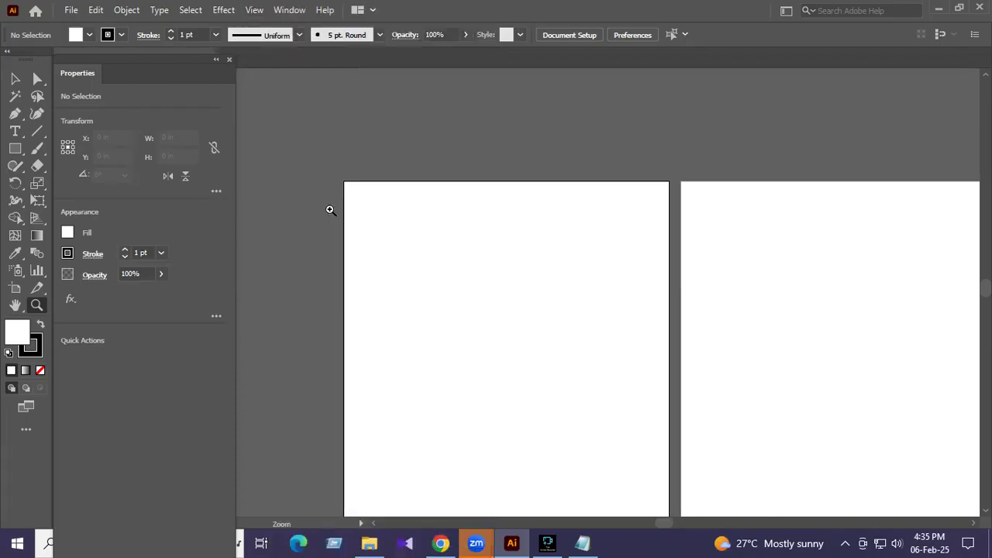
Fit the current artboard to the window, then fit both artboards with Fit All in Window.
{"action": "left_click", "coordinate": [255, 10]}
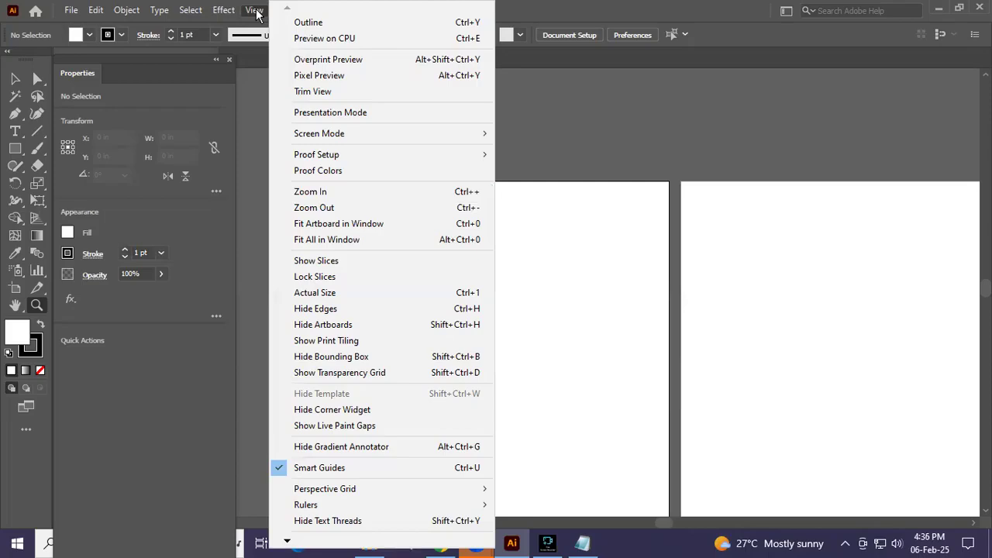
{"action": "left_click", "coordinate": [374, 225]}
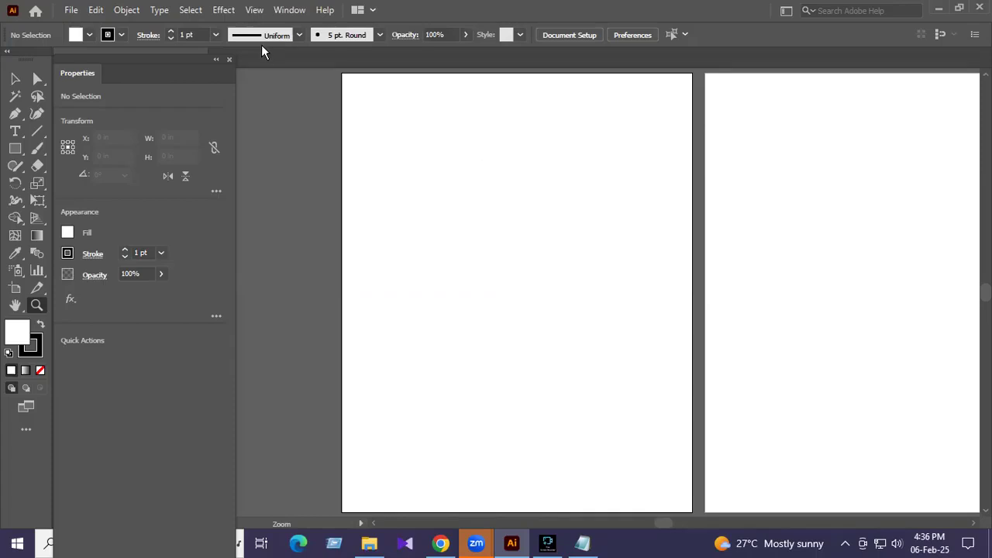
{"action": "left_click", "coordinate": [256, 10]}
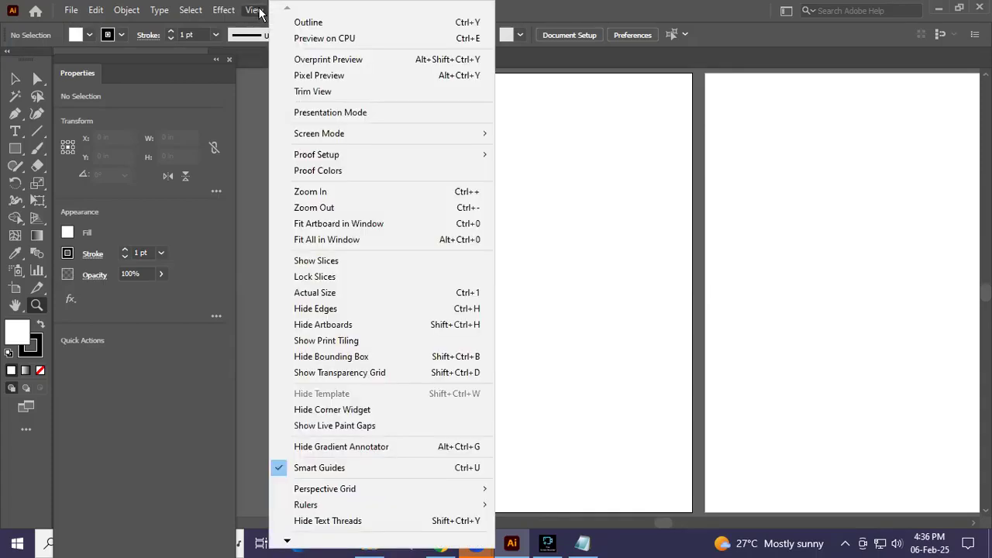
{"action": "left_click", "coordinate": [348, 241]}
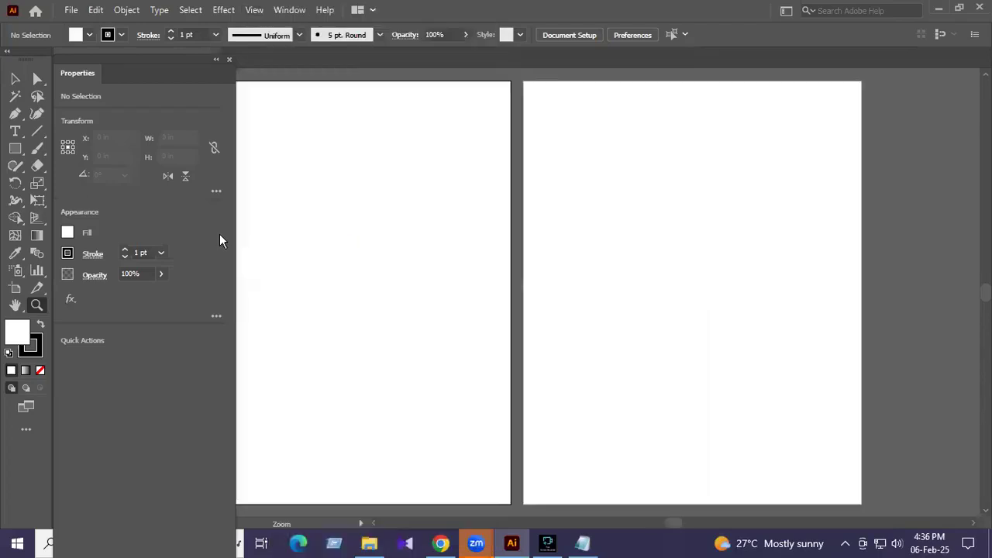
Pull the Properties panel out and pan the view until only empty canvas shows.
{"action": "mouse_move", "coordinate": [144, 72]}
{"action": "left_mouse_down"}
{"action": "mouse_move", "coordinate": [914, 88]}
{"action": "mouse_move", "coordinate": [290, 83]}
{"action": "mouse_move", "coordinate": [230, 196]}
{"action": "mouse_move", "coordinate": [133, 118]}
{"action": "mouse_move", "coordinate": [155, 75]}
{"action": "left_mouse_up"}
{"action": "left_click", "coordinate": [15, 305]}
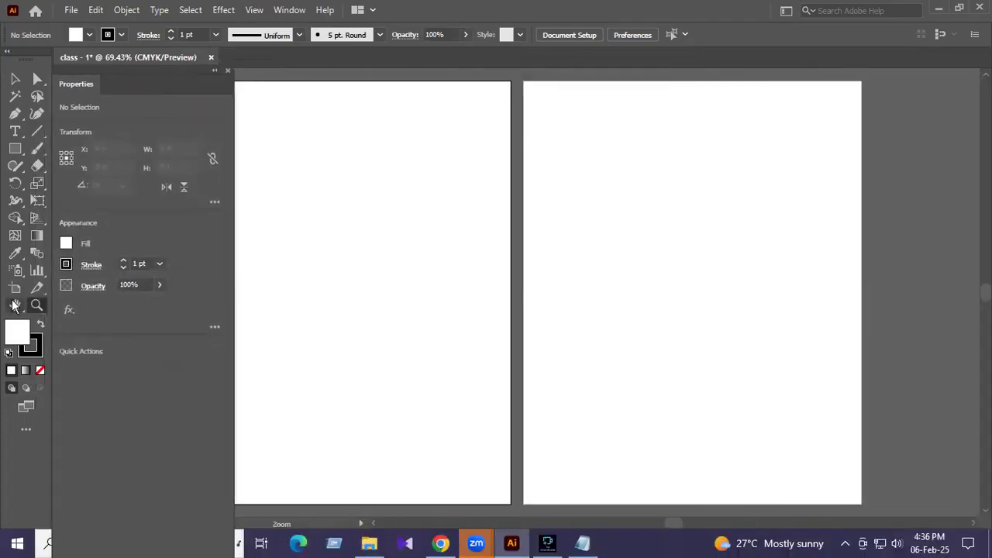
{"action": "mouse_move", "coordinate": [415, 327]}
{"action": "left_mouse_down"}
{"action": "mouse_move", "coordinate": [829, 297]}
{"action": "mouse_move", "coordinate": [970, 370]}
{"action": "left_mouse_up"}
{"action": "left_click_drag", "start_coordinate": [824, 214], "coordinate": [897, 328]}
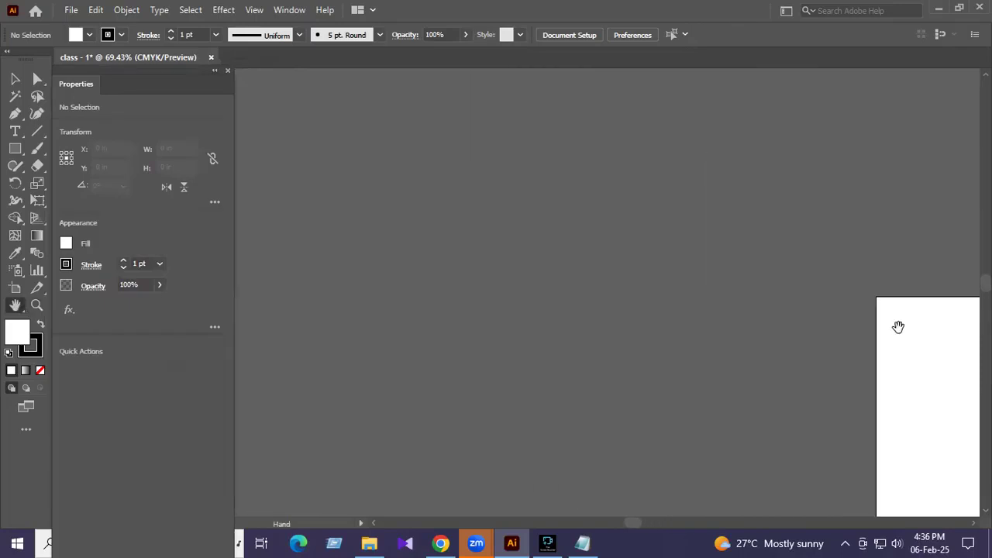
{"action": "left_click_drag", "start_coordinate": [598, 300], "coordinate": [780, 379]}
Bring the artboards back with View > Fit Artboard in Window, then Fit All in Window.
{"action": "left_click", "coordinate": [254, 11]}
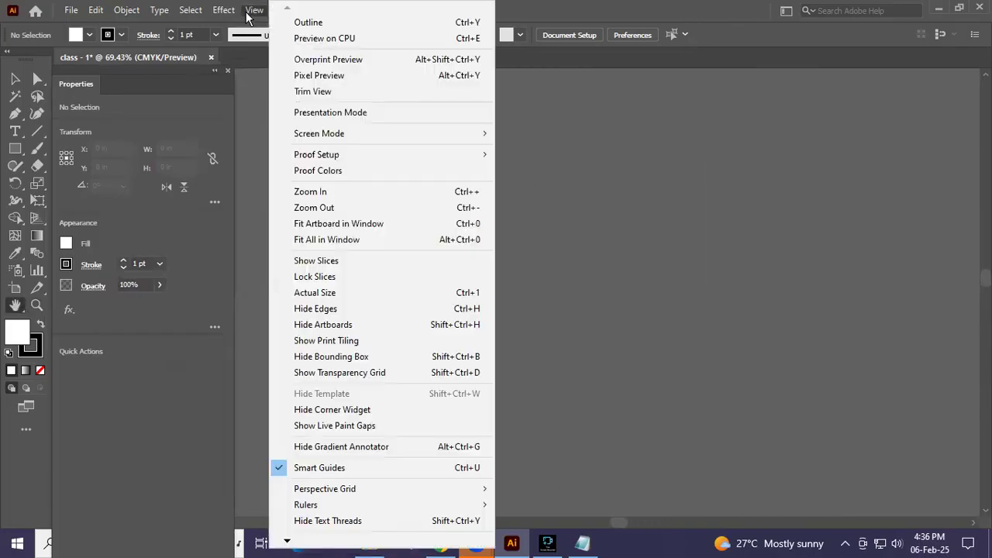
{"action": "left_click", "coordinate": [339, 223]}
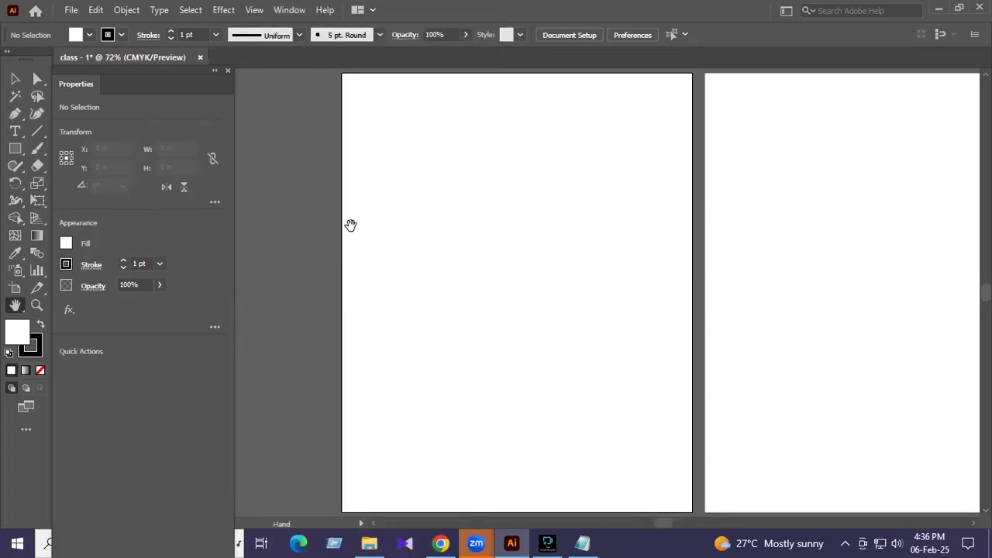
{"action": "left_click", "coordinate": [254, 10]}
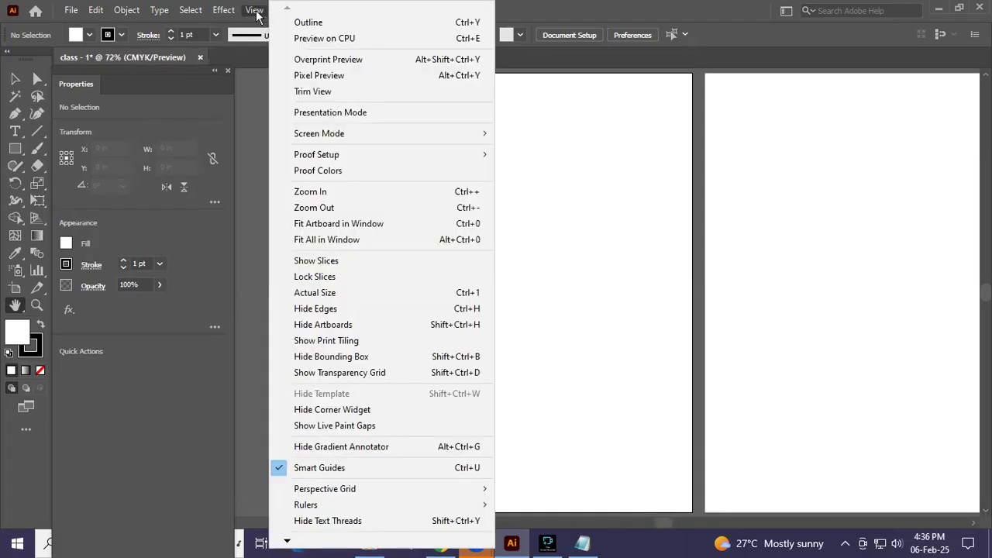
{"action": "left_click", "coordinate": [346, 245]}
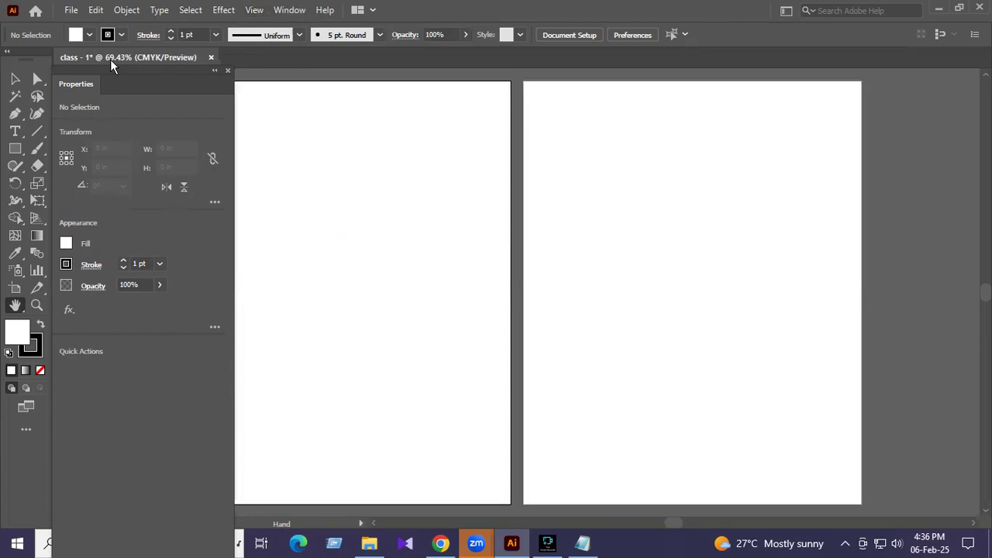
Float the class - 1 document, restore and re-maximize Illustrator, then redock the document tab.
{"action": "left_click_drag", "start_coordinate": [110, 59], "coordinate": [939, 96]}
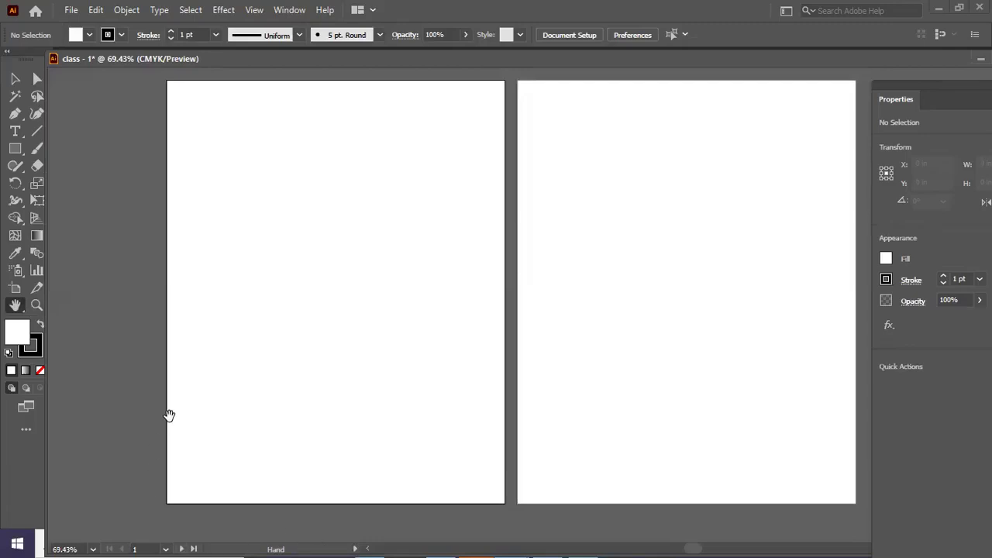
{"action": "left_click", "coordinate": [959, 9]}
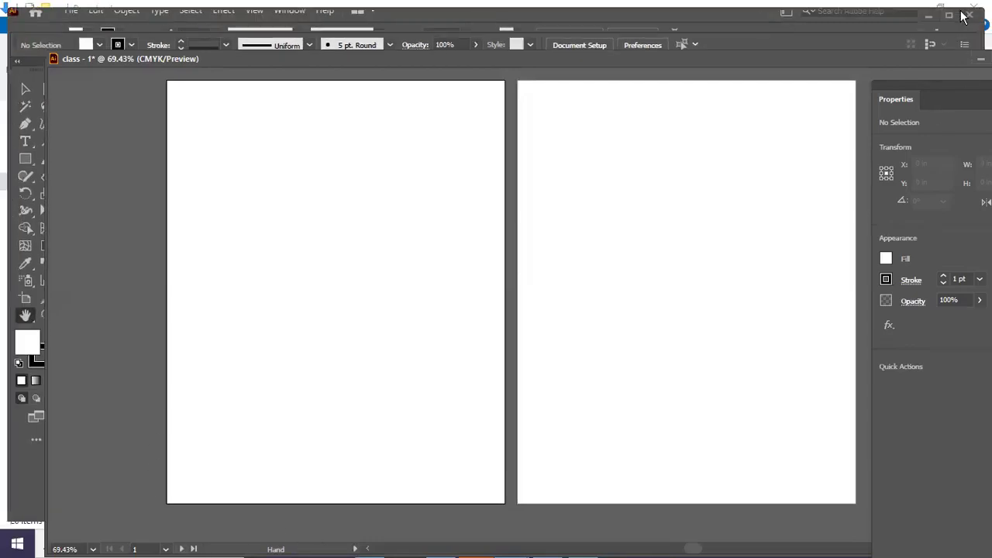
{"action": "left_click", "coordinate": [949, 15]}
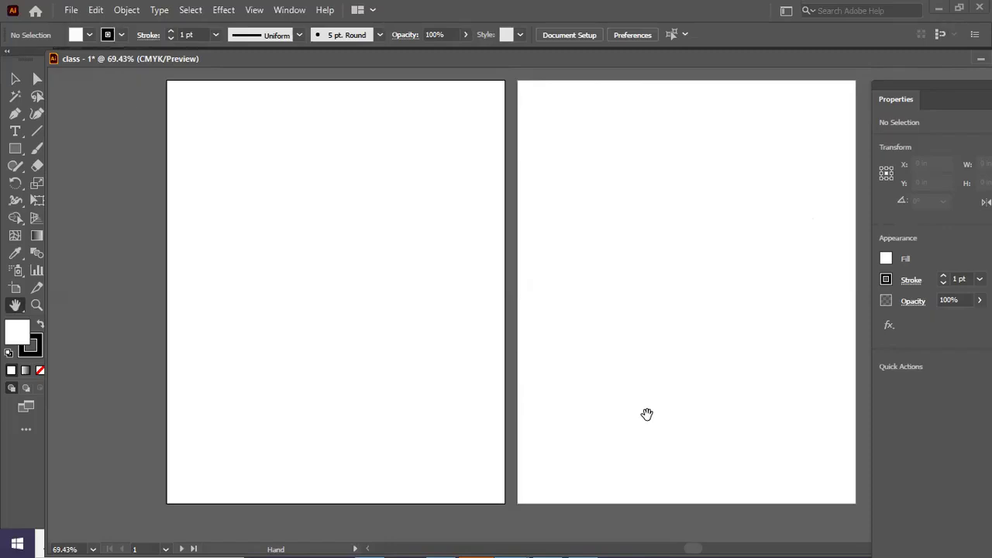
{"action": "mouse_move", "coordinate": [138, 60]}
{"action": "left_mouse_down"}
{"action": "mouse_move", "coordinate": [132, 52]}
{"action": "mouse_move", "coordinate": [166, 44]}
{"action": "mouse_move", "coordinate": [142, 36]}
{"action": "mouse_move", "coordinate": [142, 62]}
{"action": "left_mouse_up"}
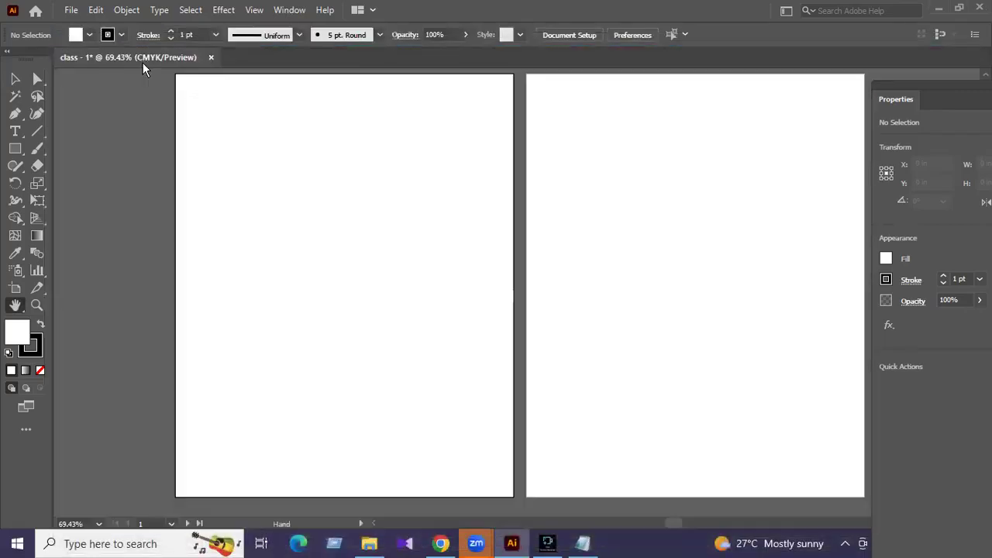
Enter artboard editing from File > Document Setup and shrink Artboard 1 by its corner.
{"action": "left_click", "coordinate": [76, 11]}
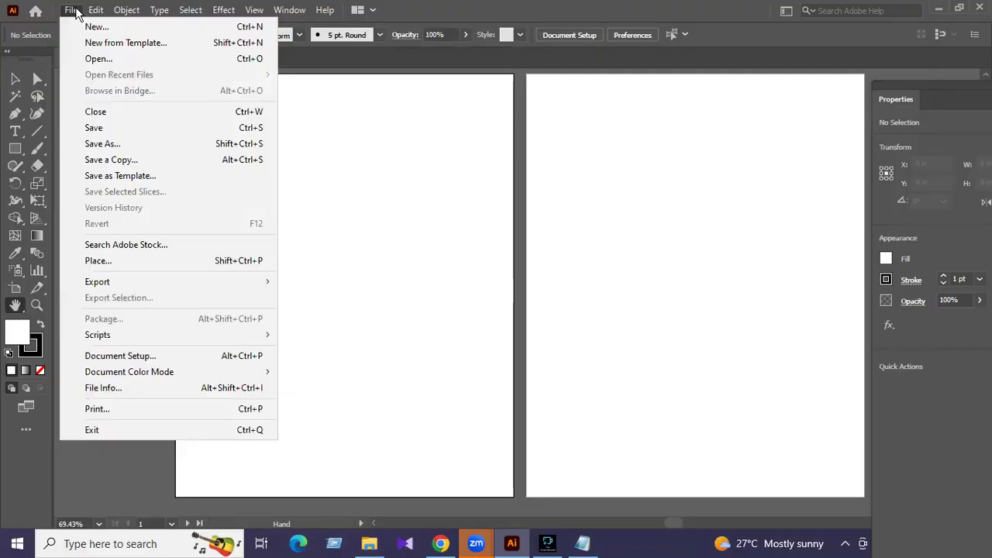
{"action": "left_click", "coordinate": [215, 361]}
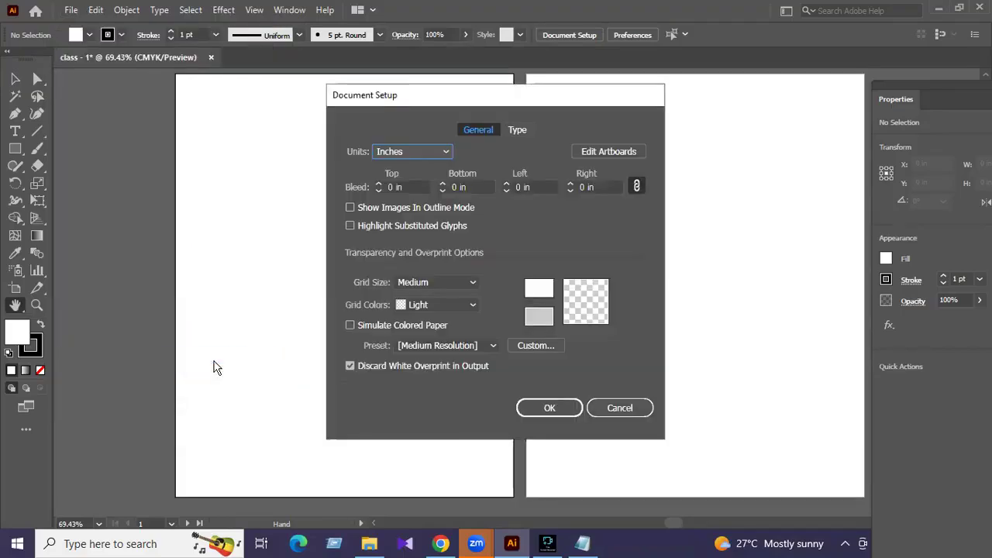
{"action": "left_click", "coordinate": [609, 151]}
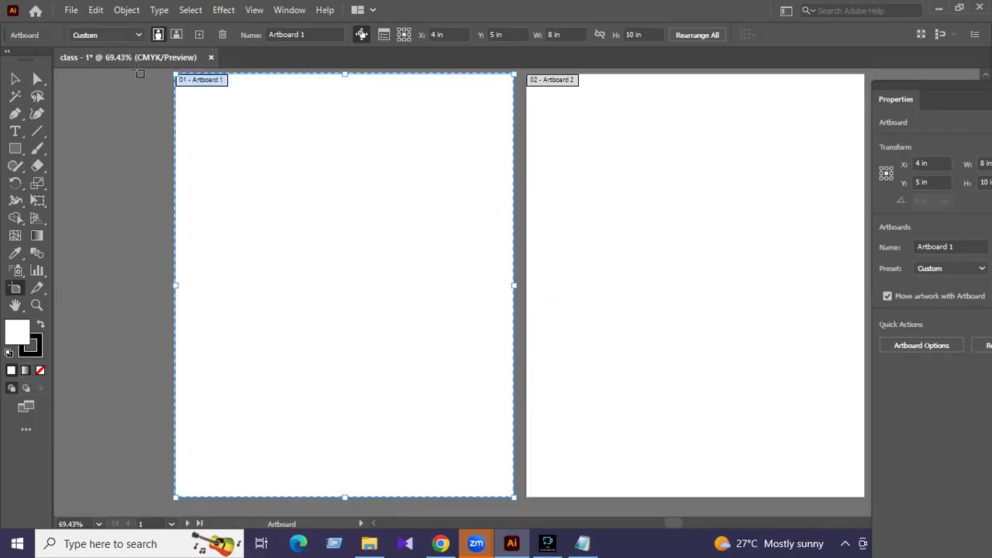
{"action": "left_click_drag", "start_coordinate": [173, 74], "coordinate": [256, 124]}
Draw five new small artboards, Artboards 3 through 7, around the existing ones.
{"action": "left_click_drag", "start_coordinate": [78, 120], "coordinate": [153, 202]}
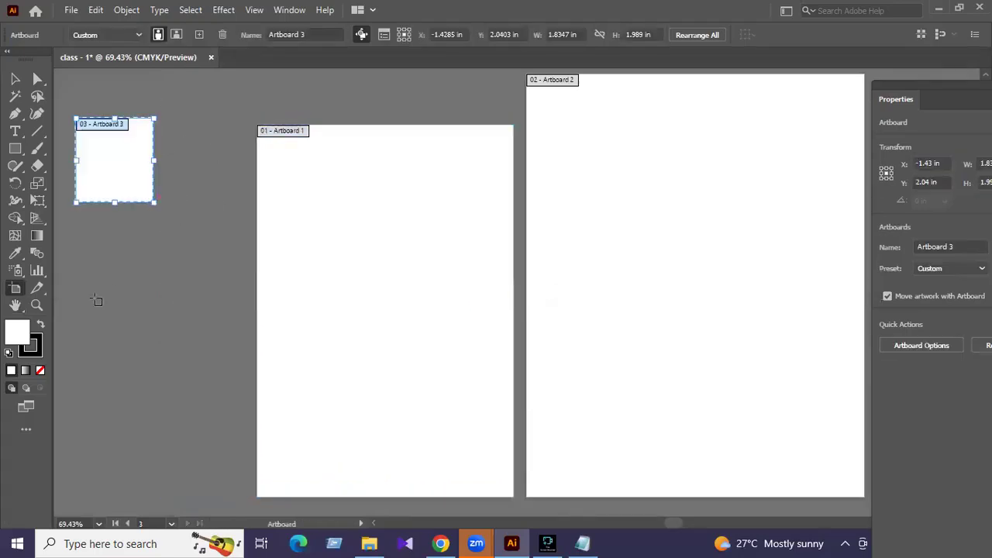
{"action": "left_click_drag", "start_coordinate": [91, 300], "coordinate": [153, 373]}
{"action": "left_click_drag", "start_coordinate": [243, 291], "coordinate": [184, 210]}
{"action": "scroll", "coordinate": [206, 153], "scroll_direction": "up", "scroll_amount": 5}
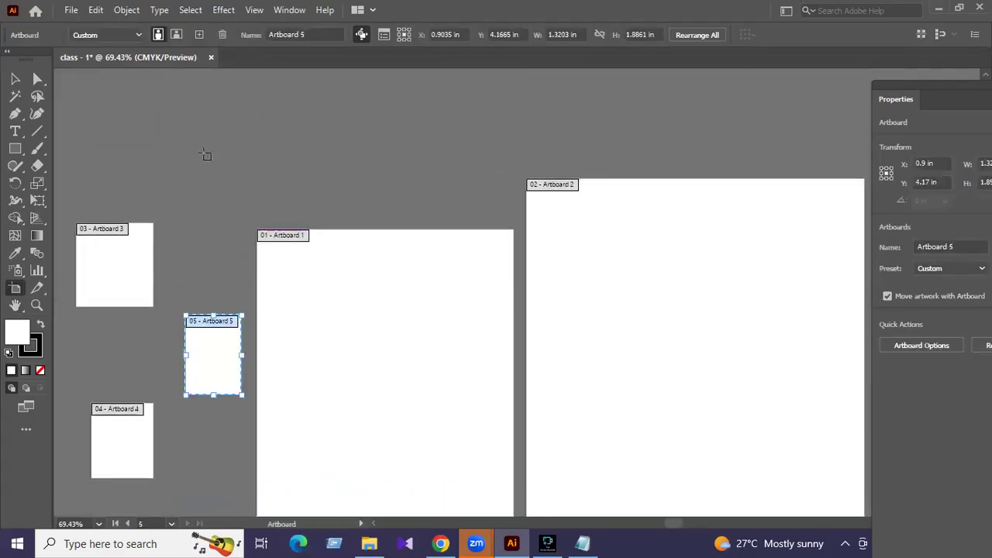
{"action": "left_click_drag", "start_coordinate": [202, 89], "coordinate": [277, 196]}
{"action": "left_click_drag", "start_coordinate": [499, 78], "coordinate": [591, 172]}
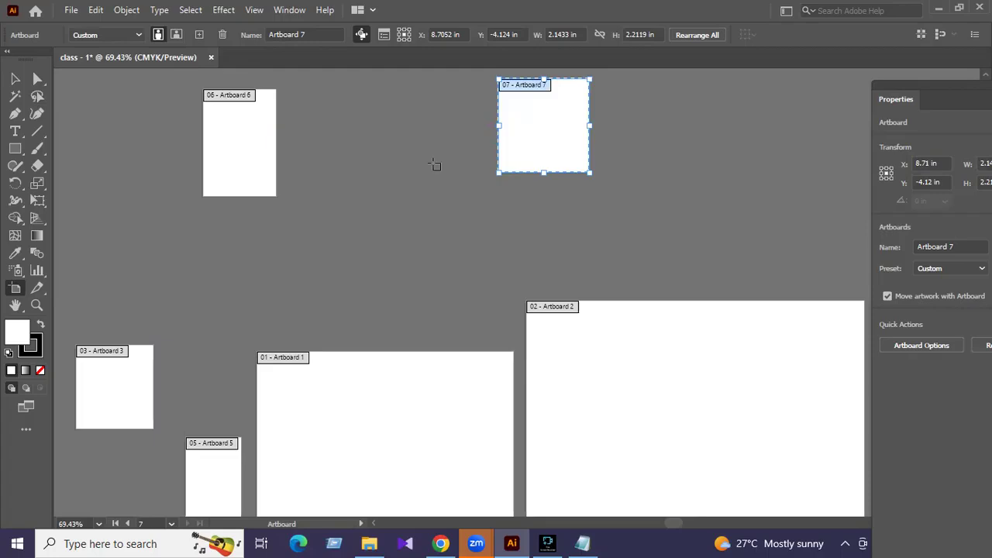
Close Artboard 7's options without changes and return to the Selection tool.
{"action": "key", "text": "Return"}
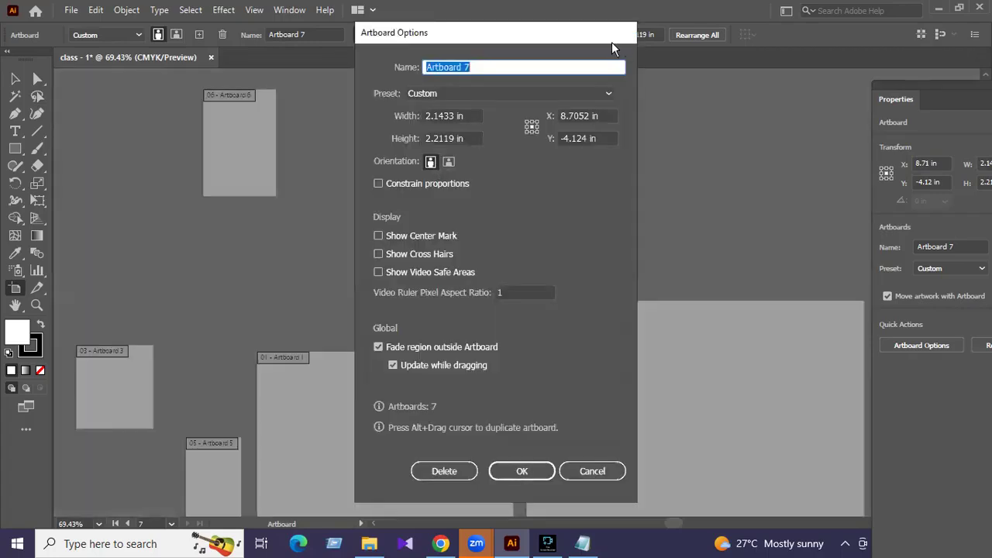
{"action": "left_click_drag", "start_coordinate": [476, 38], "coordinate": [344, 25]}
{"action": "left_click", "coordinate": [460, 457]}
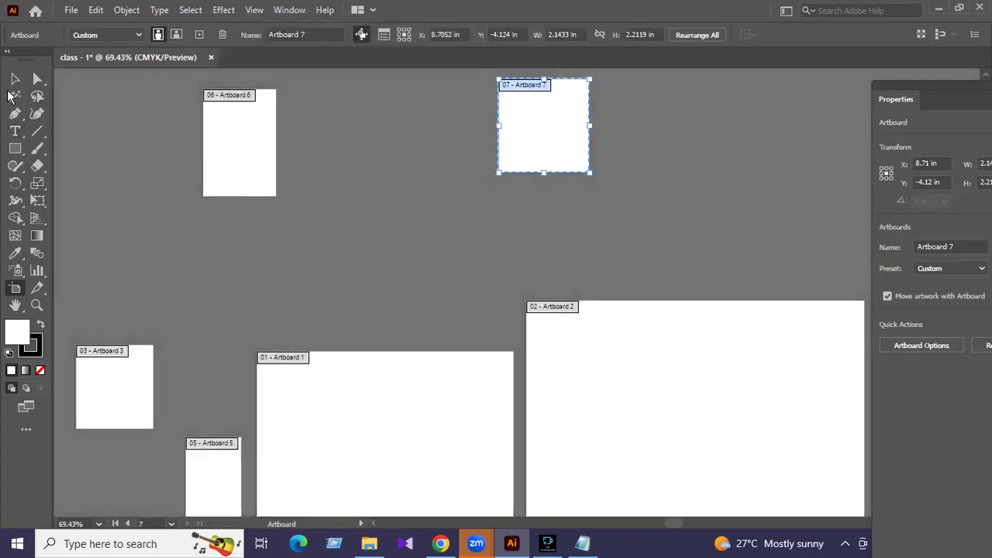
{"action": "left_click", "coordinate": [14, 80]}
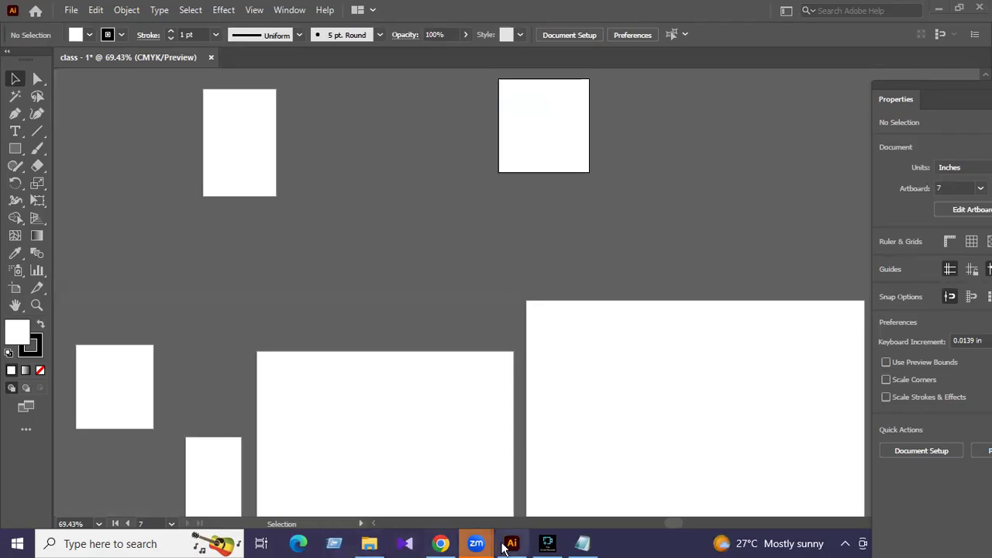
Bring Fine Screen Recorder forward and pause its full-screen recording at 00:09:24.
{"action": "left_click", "coordinate": [546, 544]}
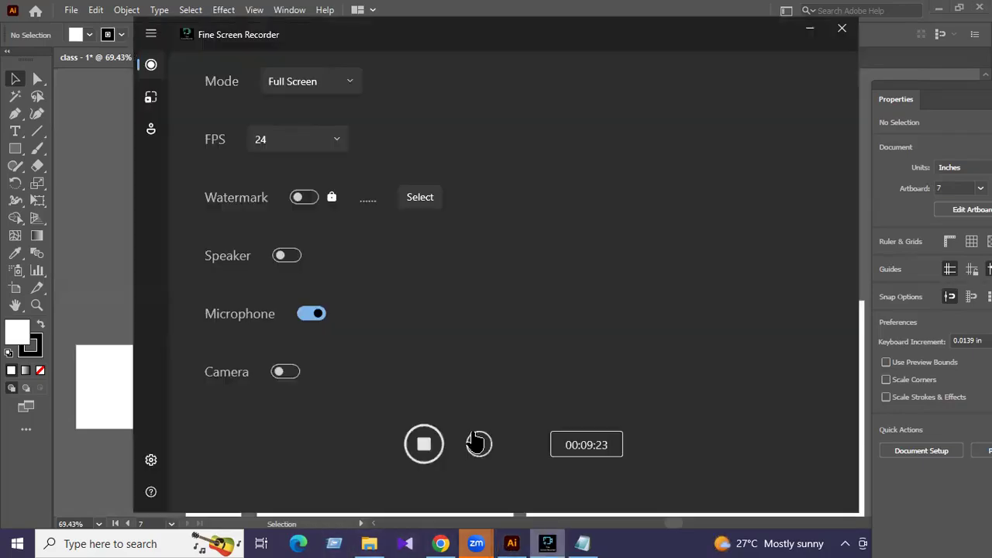
{"action": "left_click", "coordinate": [475, 442]}
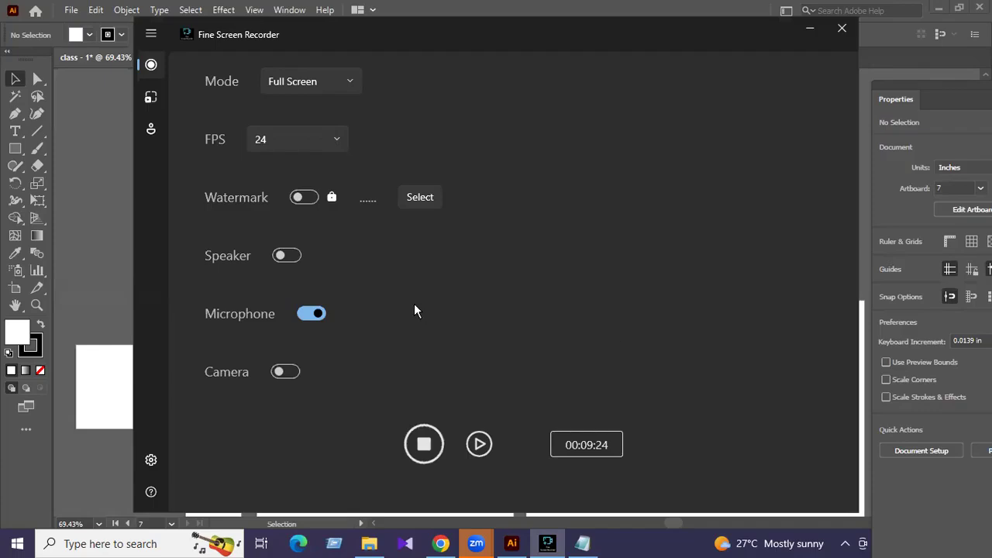
{"action": "mouse_move", "coordinate": [465, 545]}
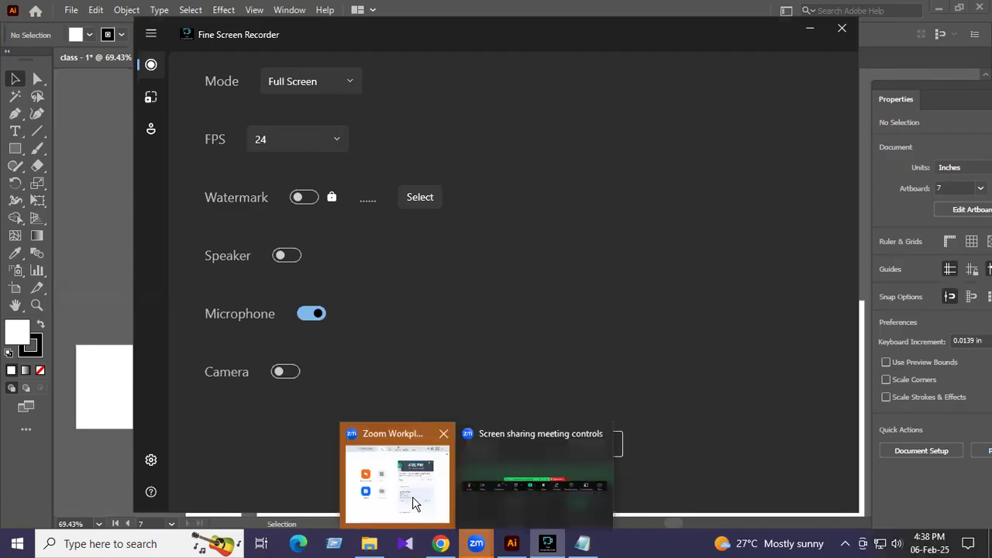
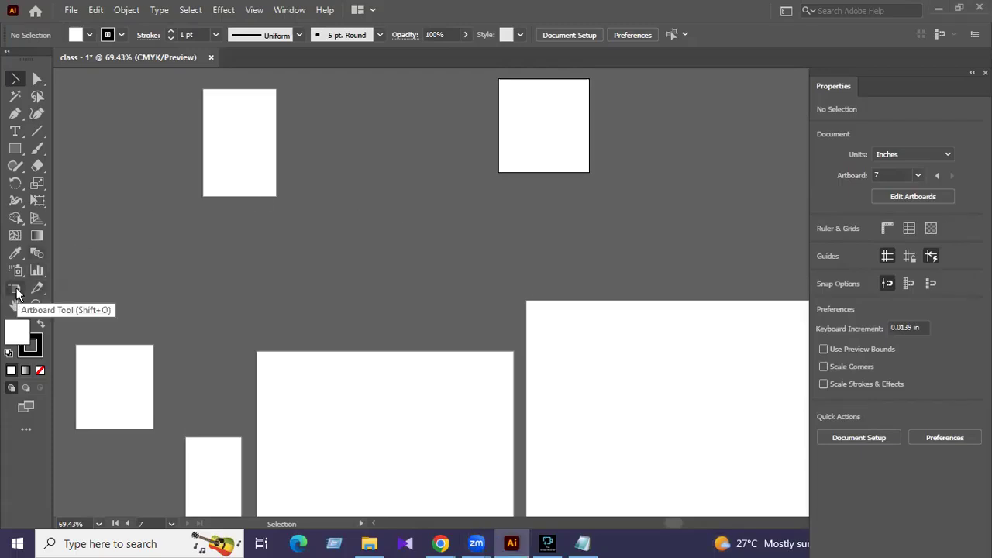
Via Document Setup's Edit Artboards, draw tall Artboard 8 (1.54 × 2.52 in) between the upper artboards.
{"action": "left_click", "coordinate": [70, 11]}
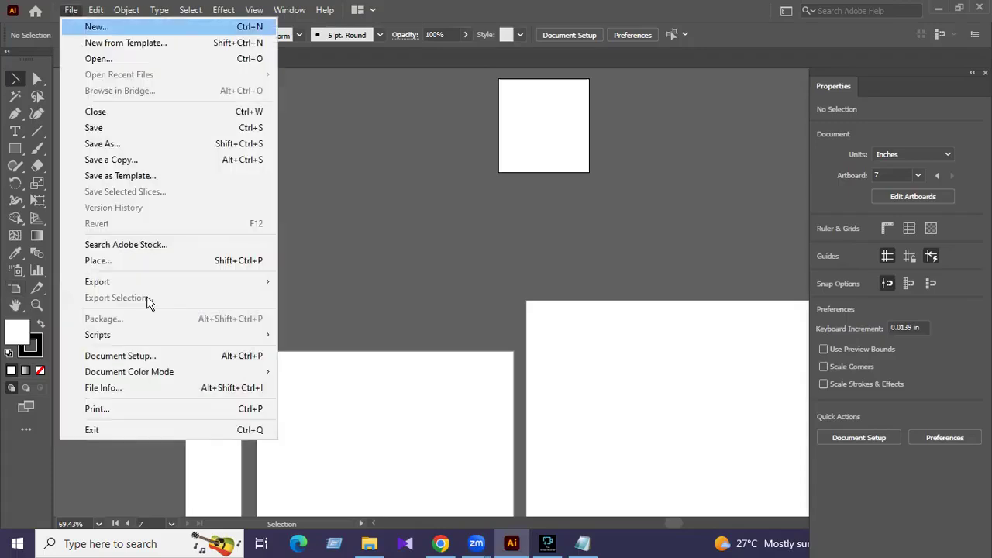
{"action": "left_click", "coordinate": [166, 355]}
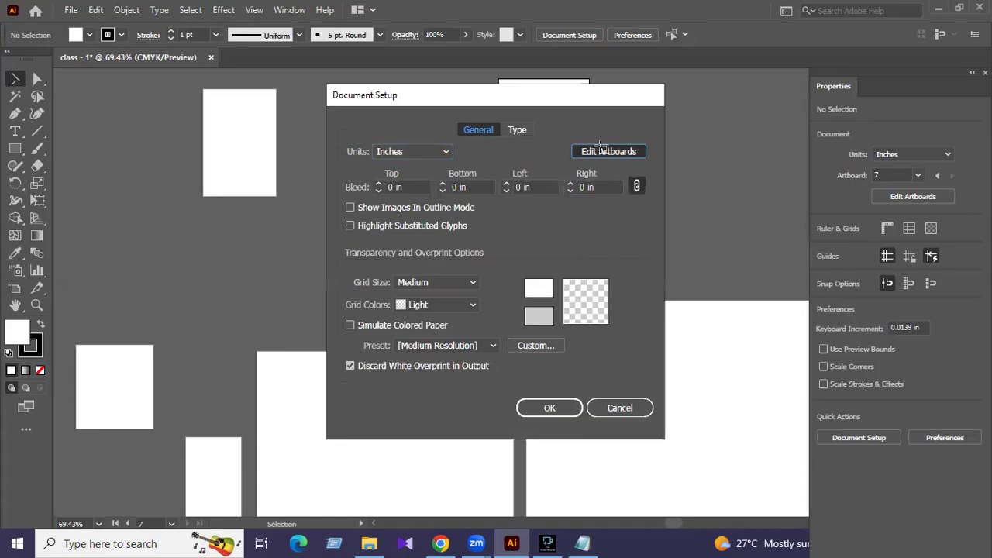
{"action": "left_click", "coordinate": [606, 154]}
{"action": "left_click_drag", "start_coordinate": [347, 144], "coordinate": [413, 249]}
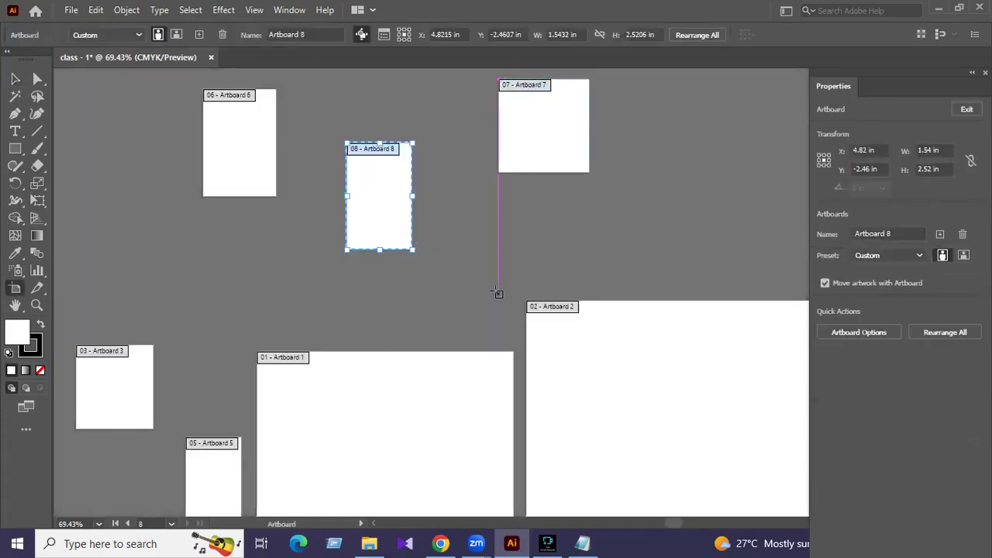
Leave artboard editing, scroll the view down, and re-enter artboard editing.
{"action": "left_click", "coordinate": [13, 80]}
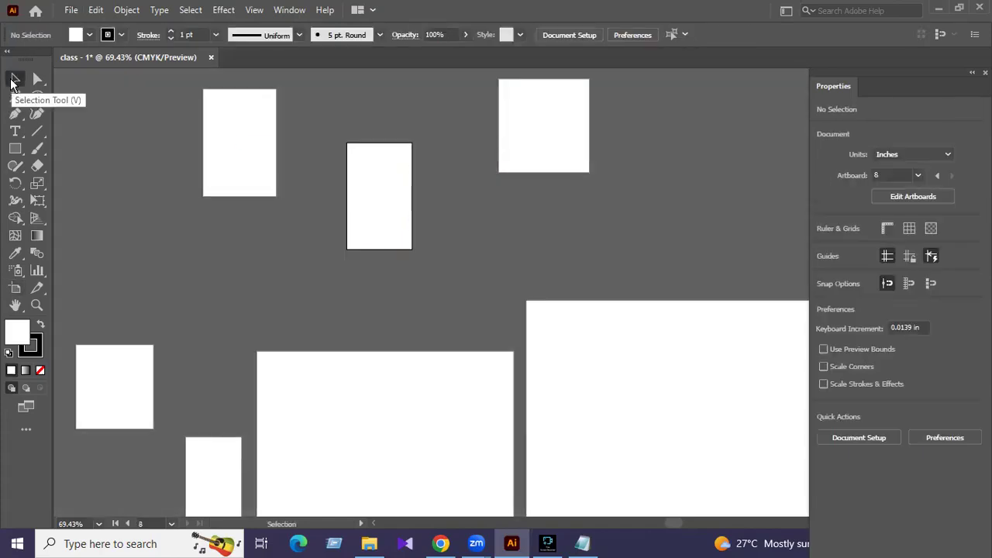
{"action": "scroll", "coordinate": [581, 312], "scroll_direction": "down", "scroll_amount": 1}
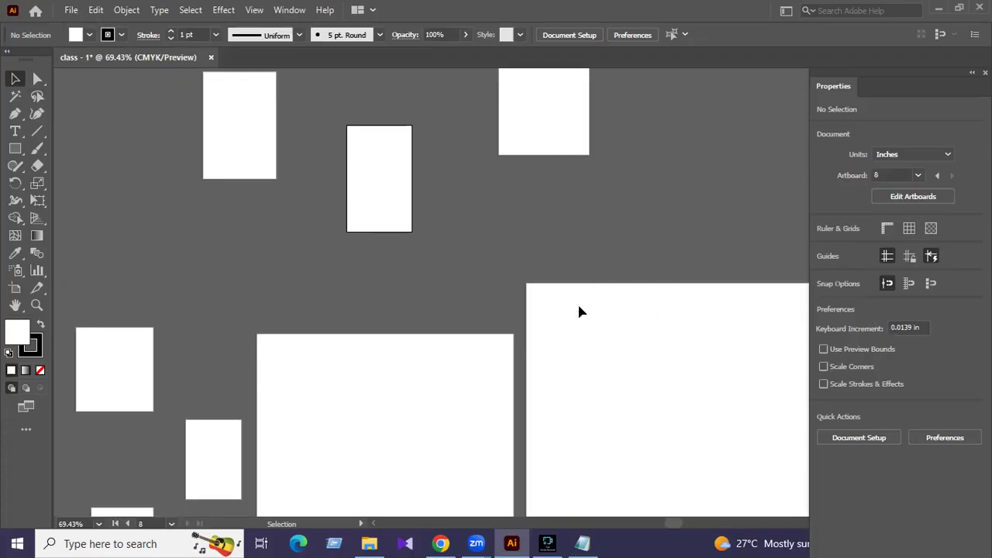
{"action": "scroll", "coordinate": [582, 311], "scroll_direction": "down", "scroll_amount": 2}
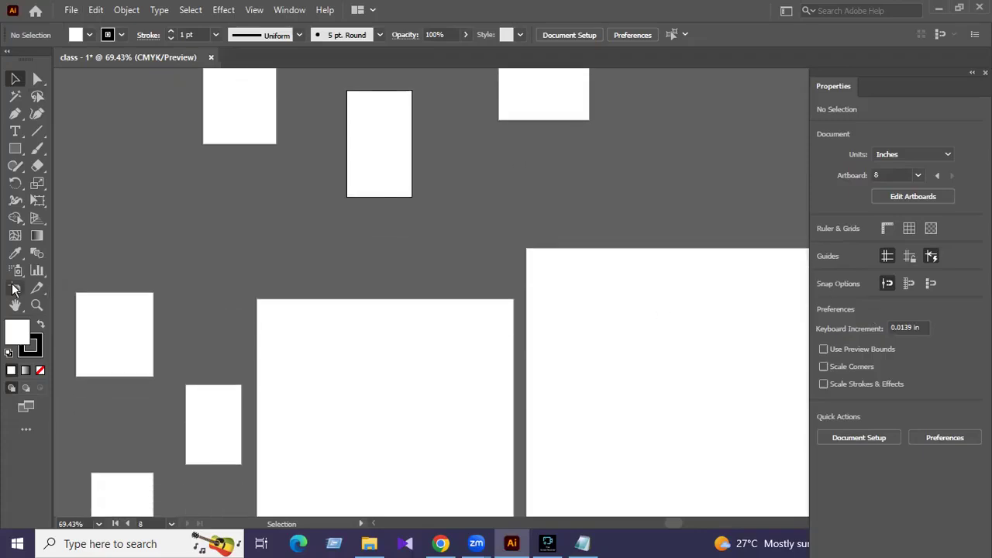
{"action": "left_click", "coordinate": [14, 288]}
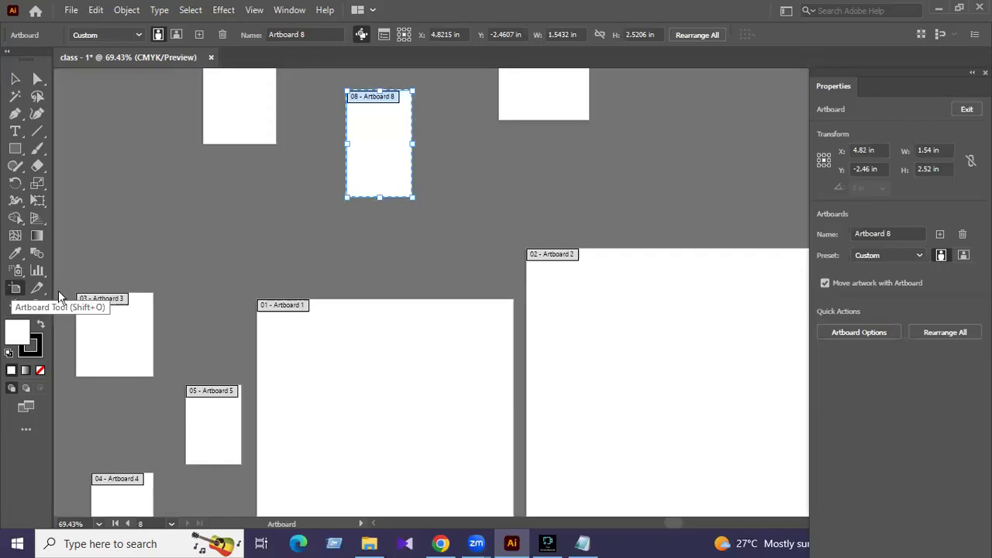
{"action": "key", "text": "Tab"}
{"action": "key", "text": "Tab"}
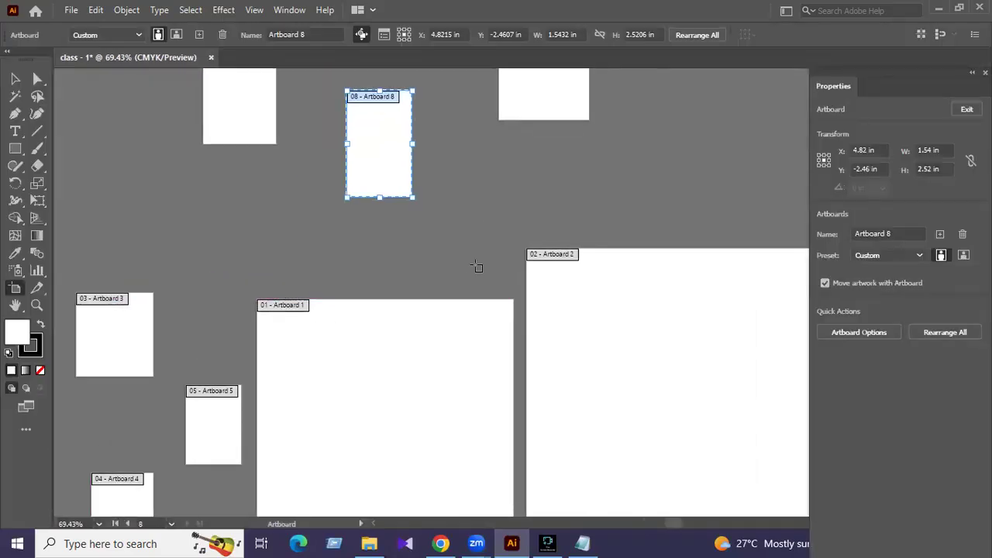
Draw a small square Artboard 9 left of Artboard 8 and exit artboard editing.
{"action": "left_click_drag", "start_coordinate": [190, 154], "coordinate": [258, 222]}
{"action": "left_click", "coordinate": [15, 80]}
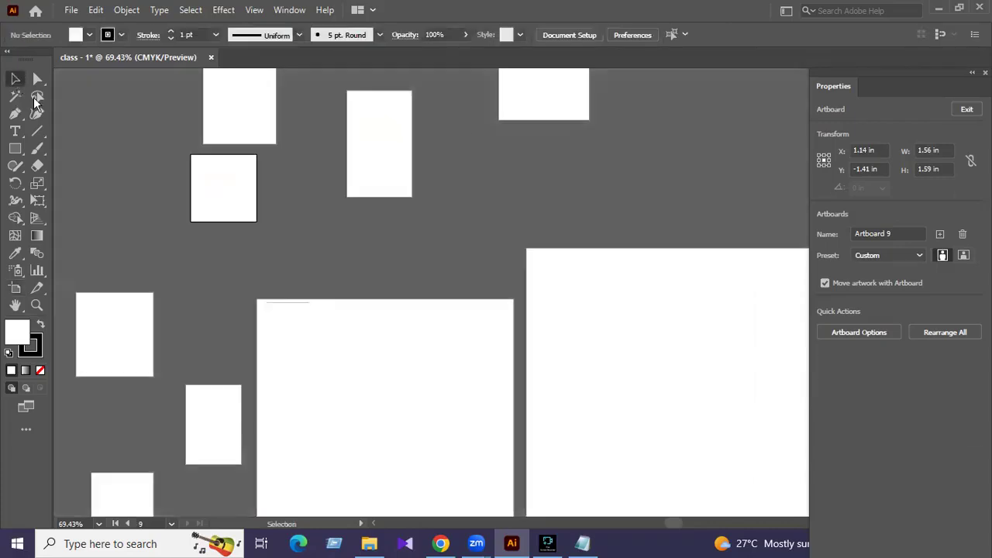
{"action": "scroll", "coordinate": [592, 247], "scroll_direction": "down", "scroll_amount": 1}
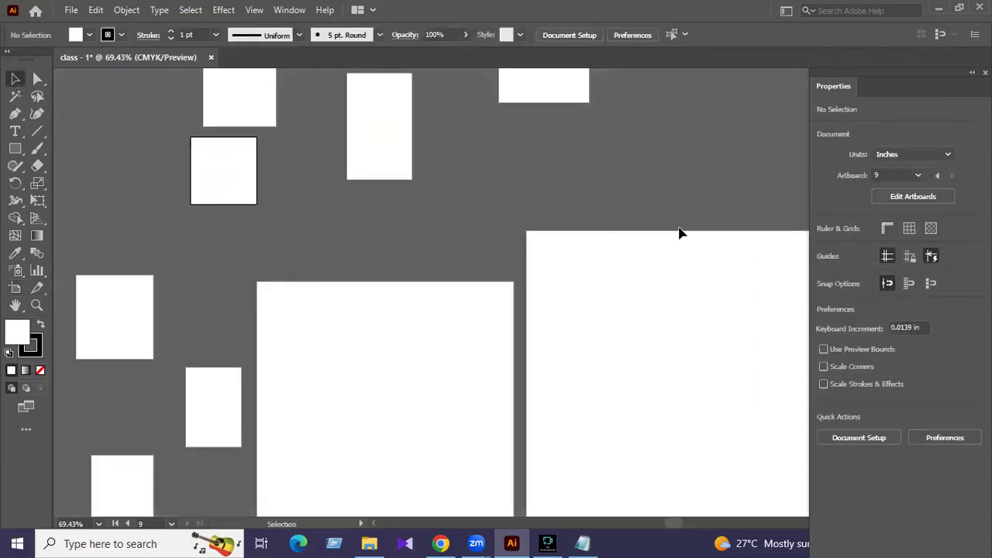
Use View > Fit All in Window, then View > Fit Artboard in Window.
{"action": "left_click", "coordinate": [254, 11]}
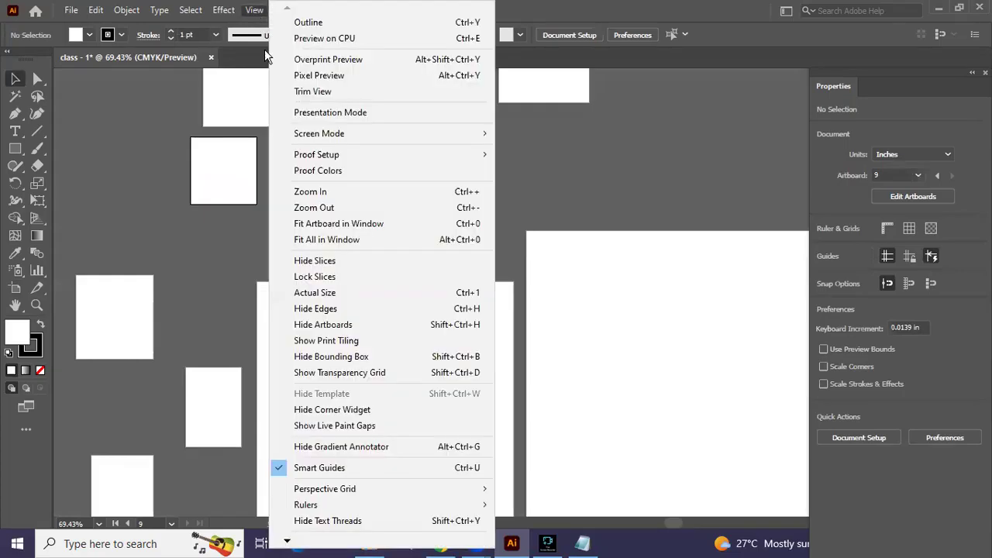
{"action": "left_click", "coordinate": [317, 242]}
{"action": "scroll", "coordinate": [665, 288], "scroll_direction": "down", "scroll_amount": 2}
{"action": "scroll", "coordinate": [695, 312], "scroll_direction": "up", "scroll_amount": 2}
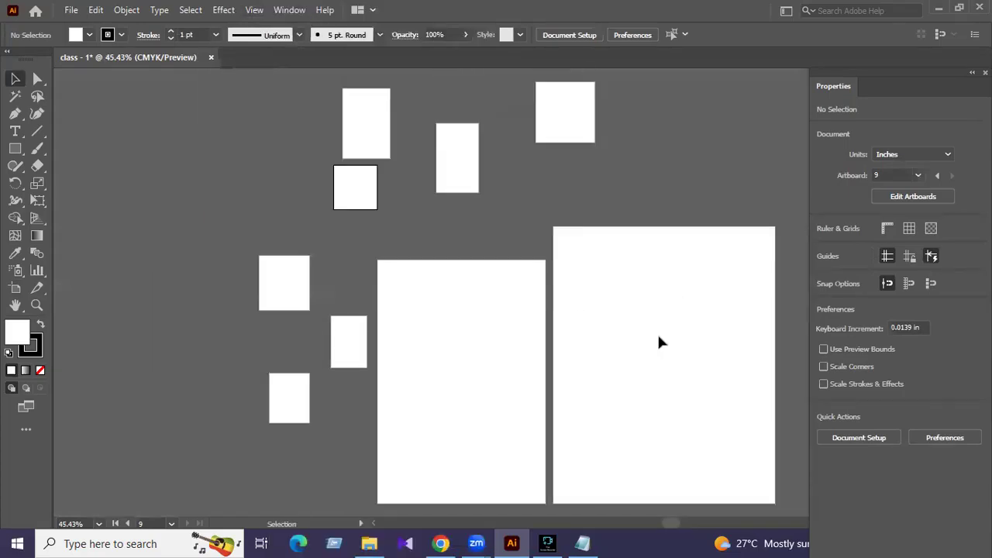
{"action": "scroll", "coordinate": [526, 264], "scroll_direction": "down", "scroll_amount": 1}
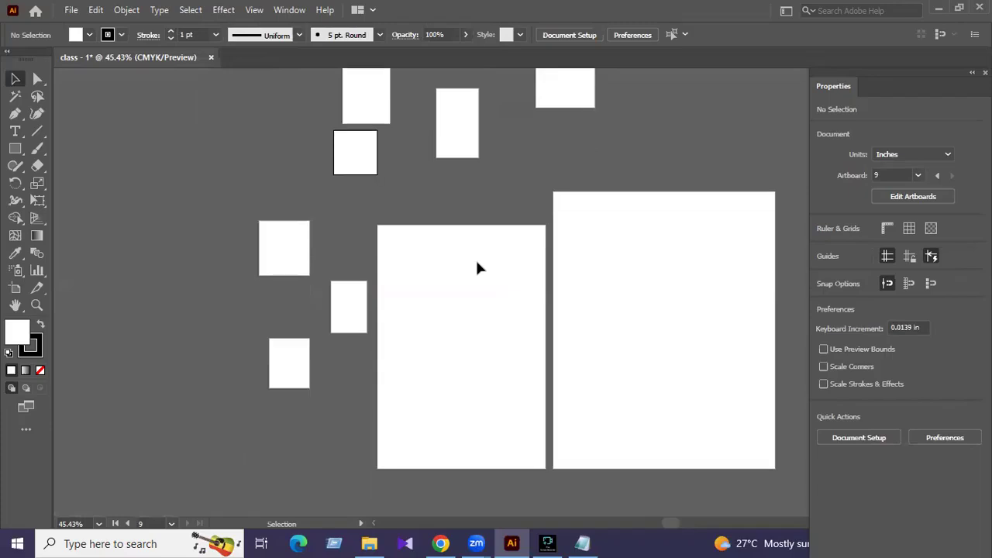
{"action": "left_click", "coordinate": [255, 10]}
{"action": "left_click", "coordinate": [547, 303]}
{"action": "left_click", "coordinate": [254, 10]}
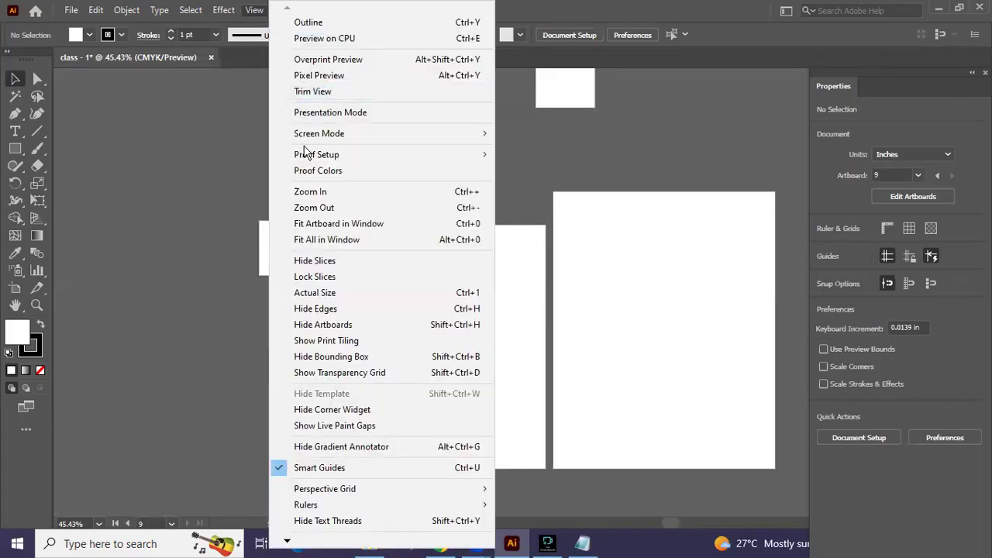
{"action": "left_click", "coordinate": [394, 224]}
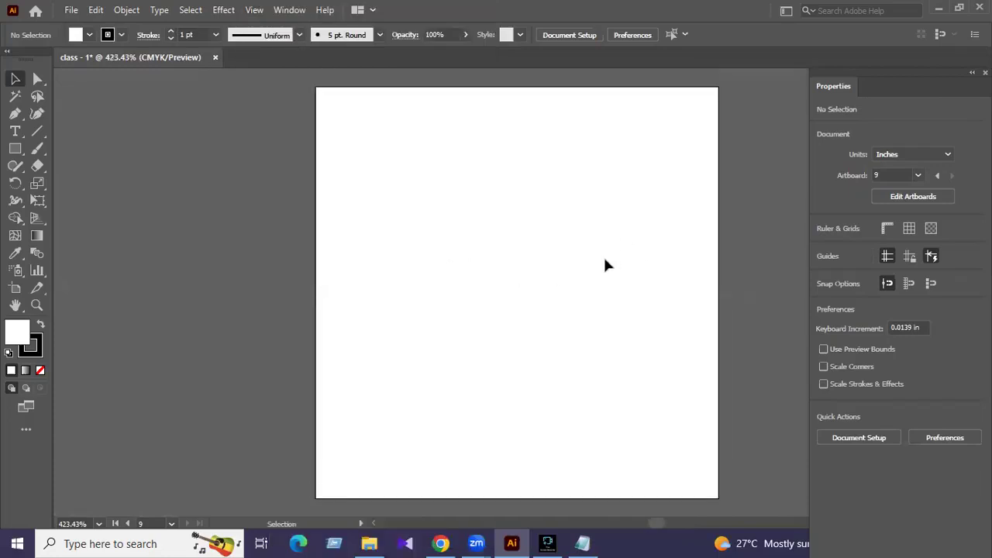
{"action": "scroll", "coordinate": [613, 266], "scroll_direction": "down", "scroll_amount": 4}
Float the Properties panel on the left beside the tools, then return to artboard editing.
{"action": "scroll", "coordinate": [635, 295], "scroll_direction": "up", "scroll_amount": 3}
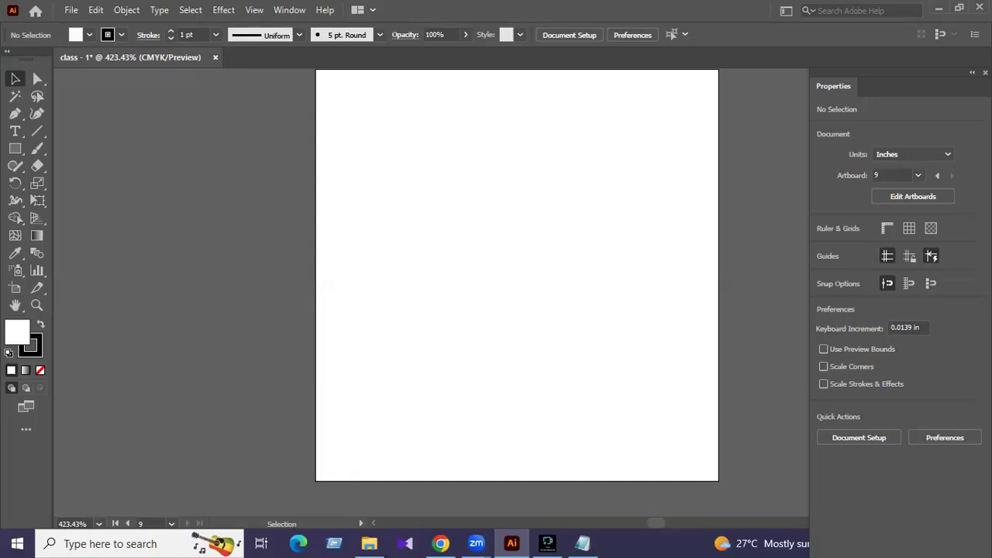
{"action": "left_click_drag", "start_coordinate": [895, 86], "coordinate": [137, 85]}
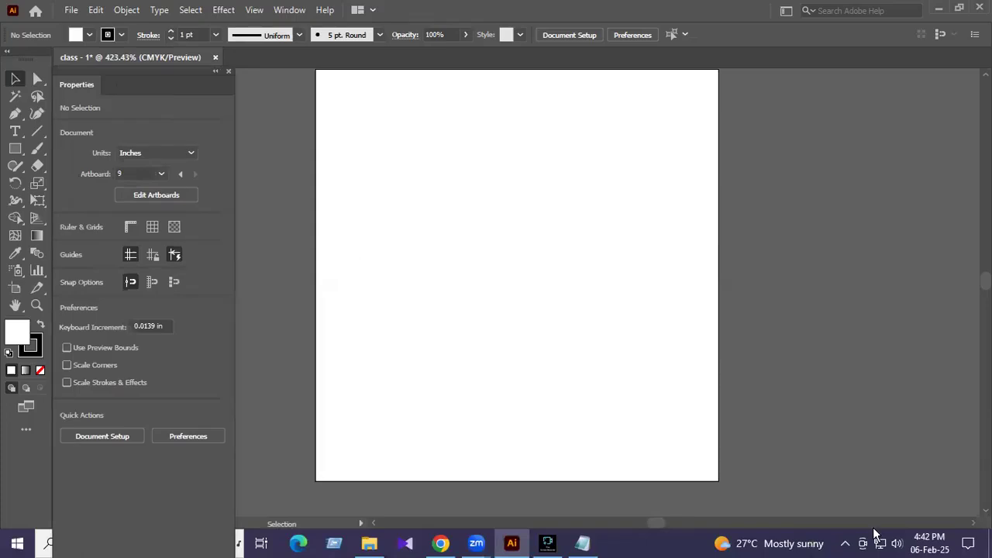
{"action": "key", "text": "alt+Tab"}
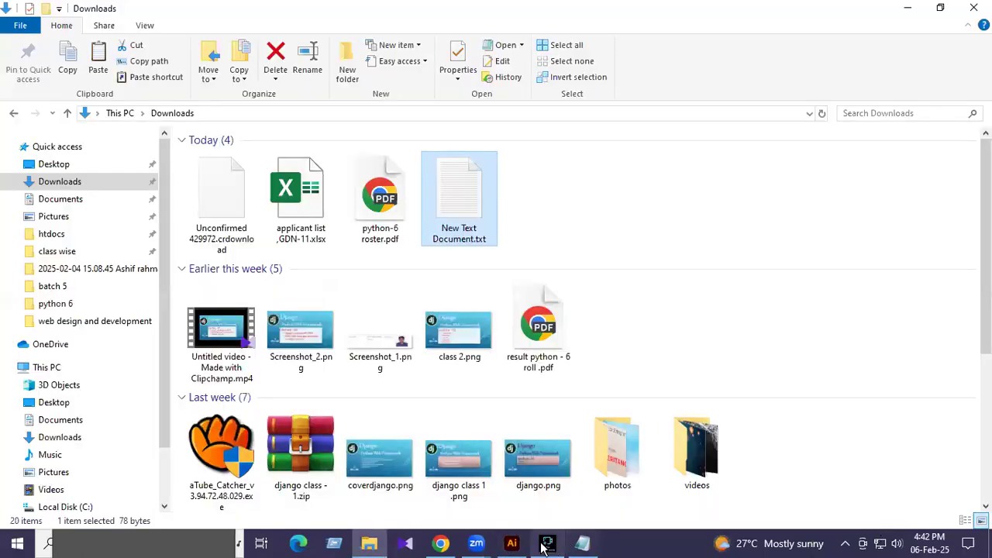
{"action": "key", "text": "alt+Tab"}
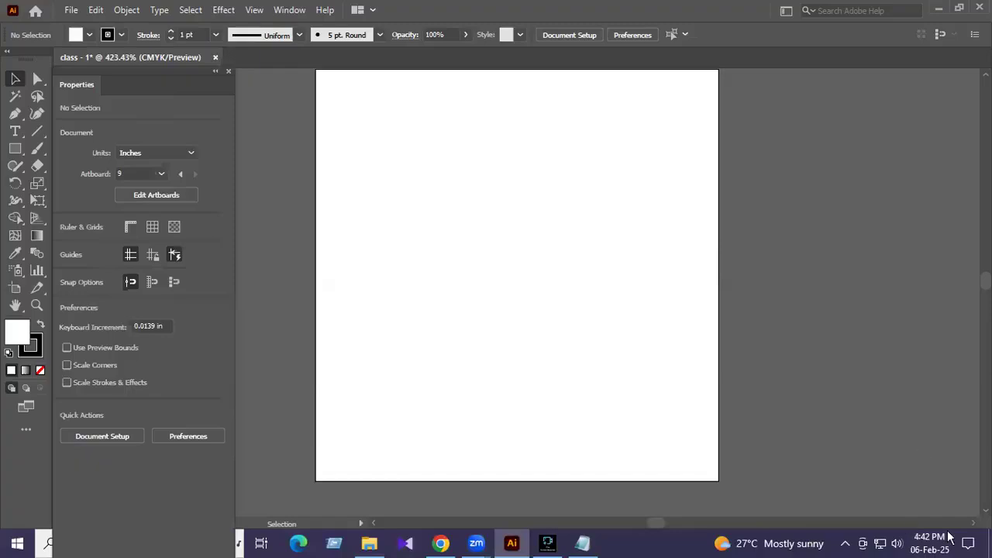
{"action": "left_click", "coordinate": [14, 288]}
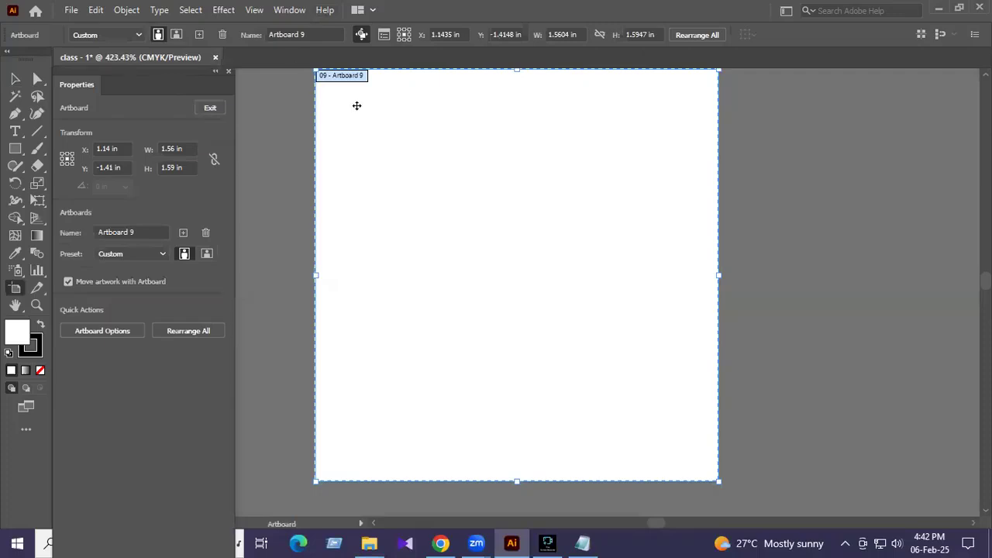
Zoom out to reveal all the surrounding artboards.
{"action": "left_click", "coordinate": [37, 305]}
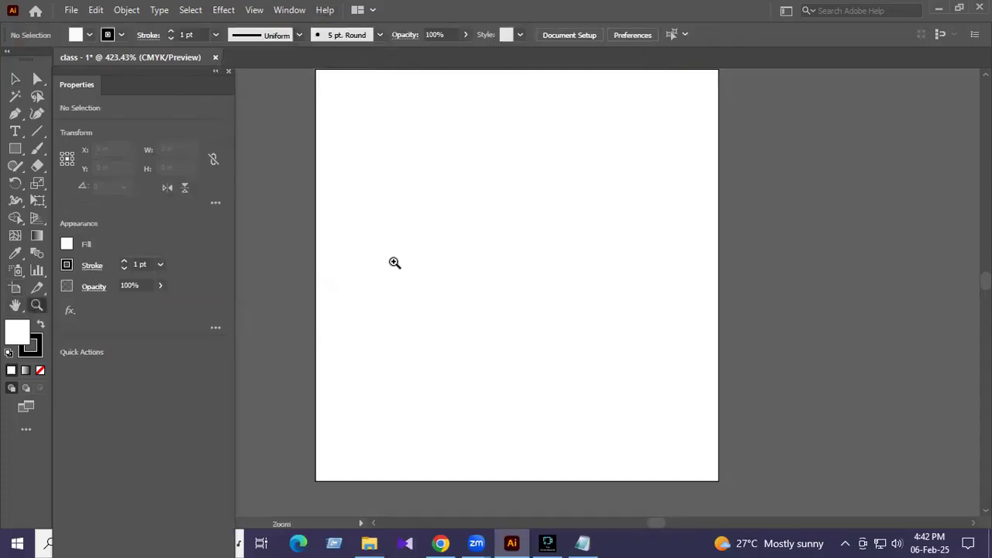
{"action": "left_click", "coordinate": [489, 253], "text": "alt"}
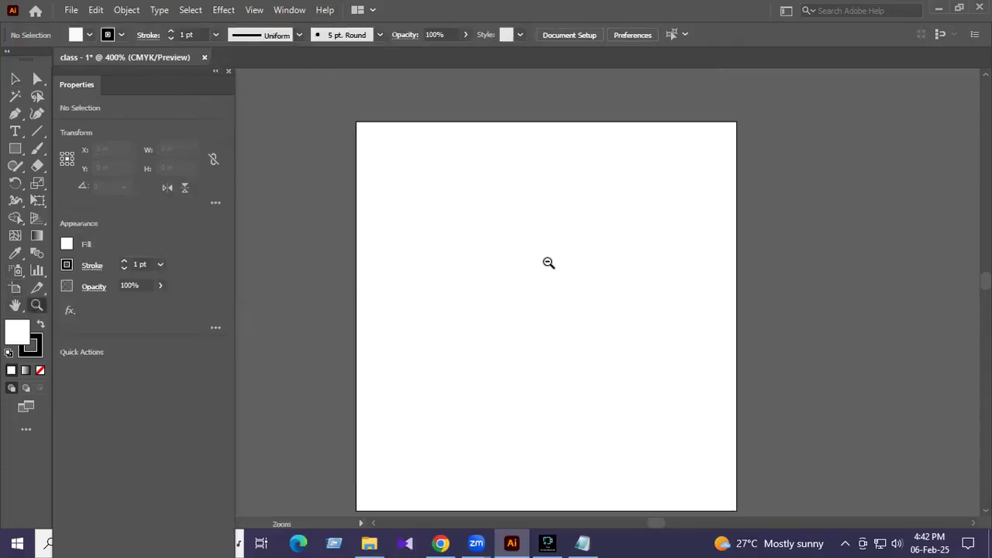
{"action": "left_click", "coordinate": [550, 263], "text": "alt"}
{"action": "left_click", "coordinate": [656, 243], "text": "alt"}
{"action": "left_click", "coordinate": [514, 193], "text": "alt"}
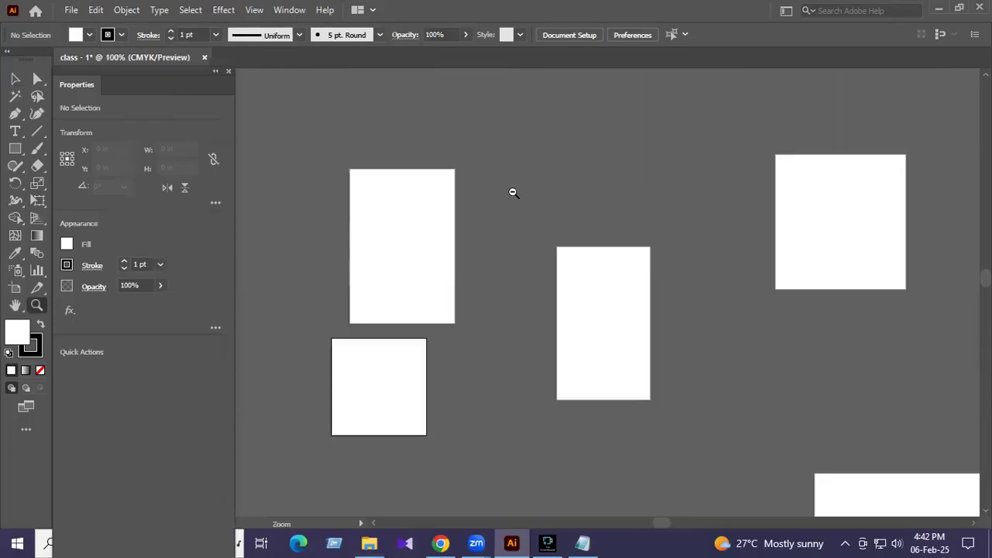
{"action": "scroll", "coordinate": [611, 211], "scroll_direction": "down", "scroll_amount": 1}
Delete the upper-left artboard, then Artboards 8, 7 and 9.
{"action": "left_click", "coordinate": [14, 78]}
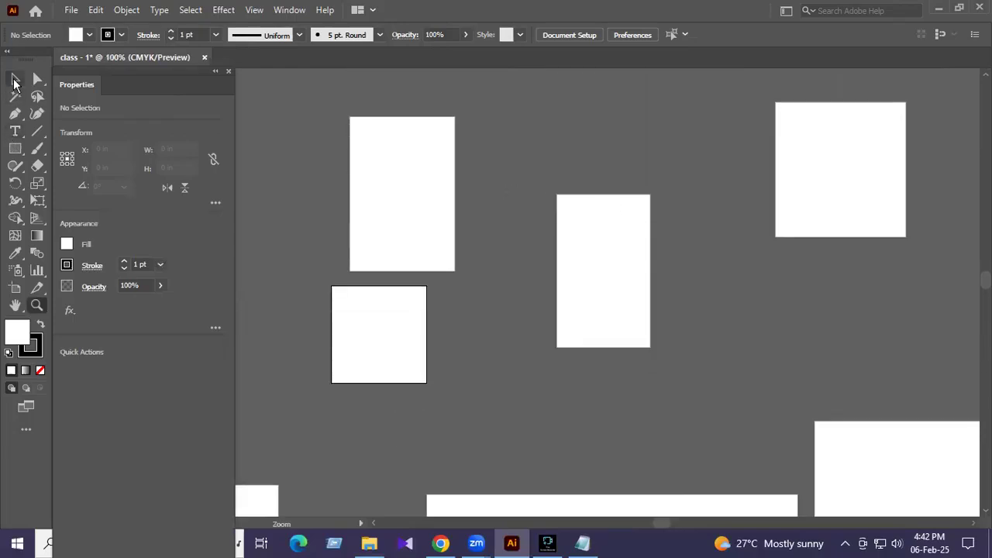
{"action": "left_click", "coordinate": [417, 214]}
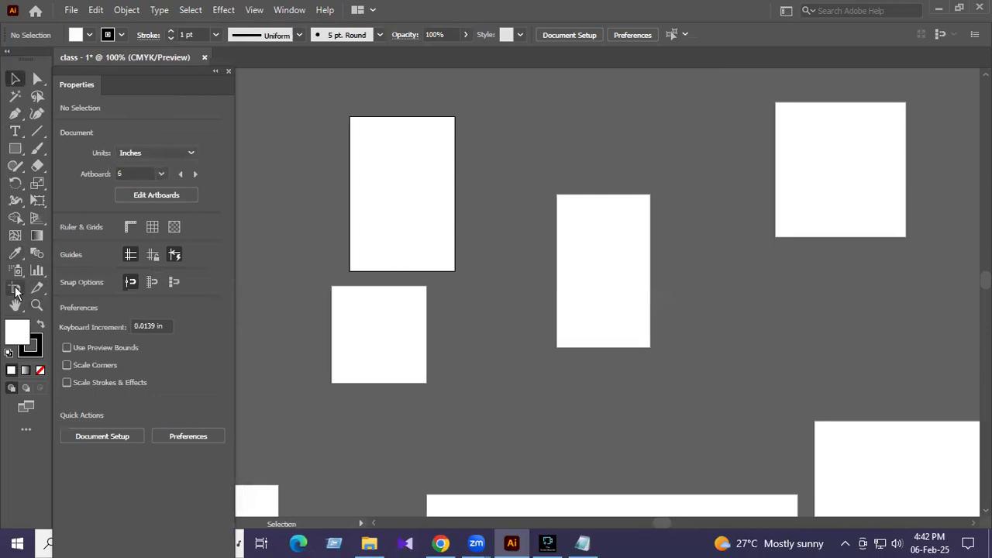
{"action": "left_click", "coordinate": [15, 291]}
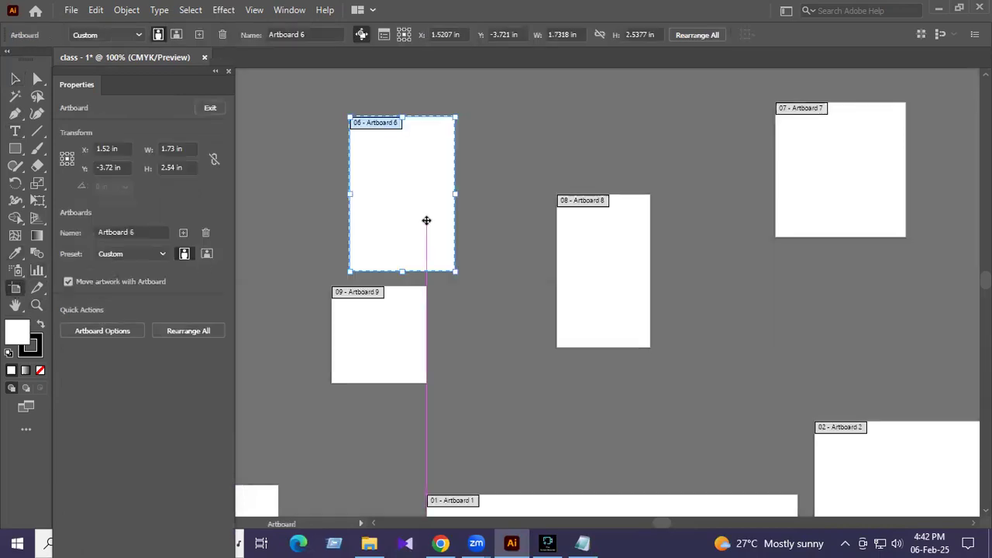
{"action": "key", "text": "Delete"}
{"action": "left_click", "coordinate": [594, 260]}
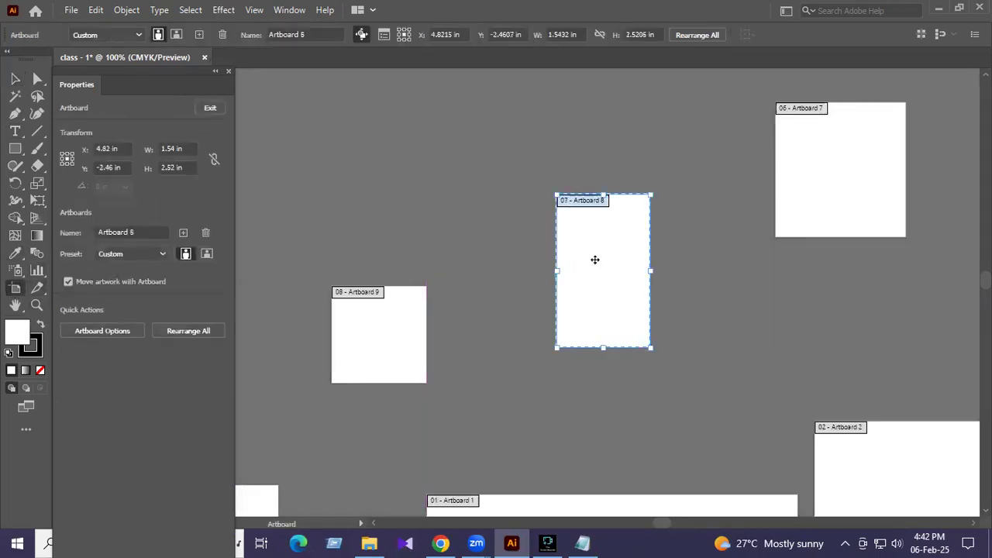
{"action": "key", "text": "Delete"}
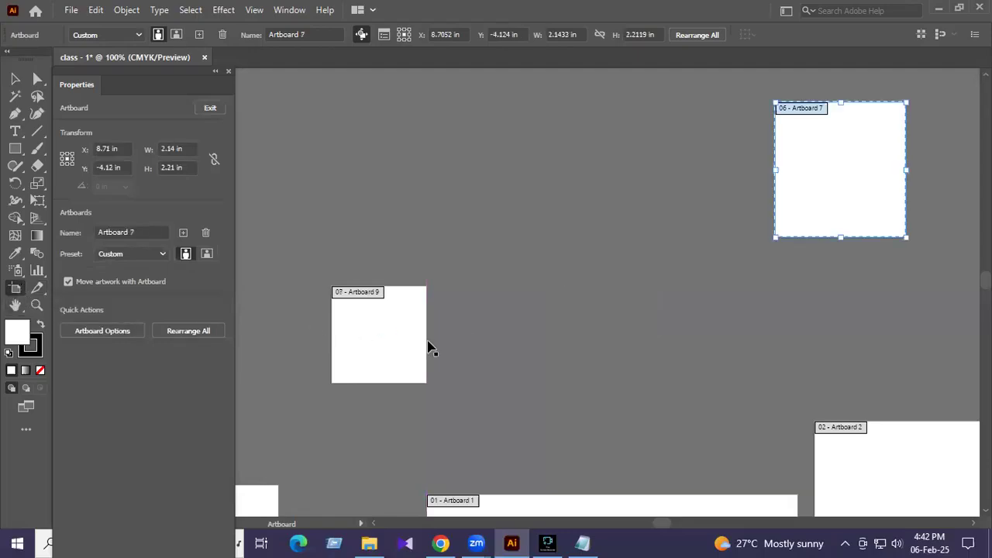
{"action": "key", "text": "Delete"}
{"action": "left_click", "coordinate": [379, 339]}
{"action": "key", "text": "Delete"}
Delete Artboards 5 and 4 and the leftover small artboard, then return to the Selection tool.
{"action": "scroll", "coordinate": [712, 331], "scroll_direction": "down", "scroll_amount": 2}
{"action": "scroll", "coordinate": [706, 335], "scroll_direction": "down", "scroll_amount": 3}
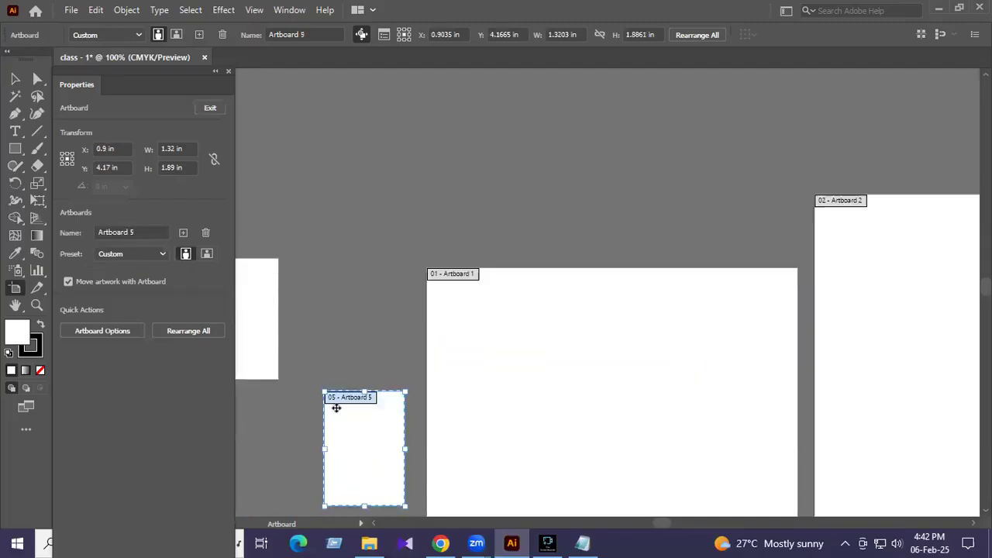
{"action": "key", "text": "Delete"}
{"action": "key", "text": "Delete"}
{"action": "scroll", "coordinate": [507, 333], "scroll_direction": "down", "scroll_amount": 4}
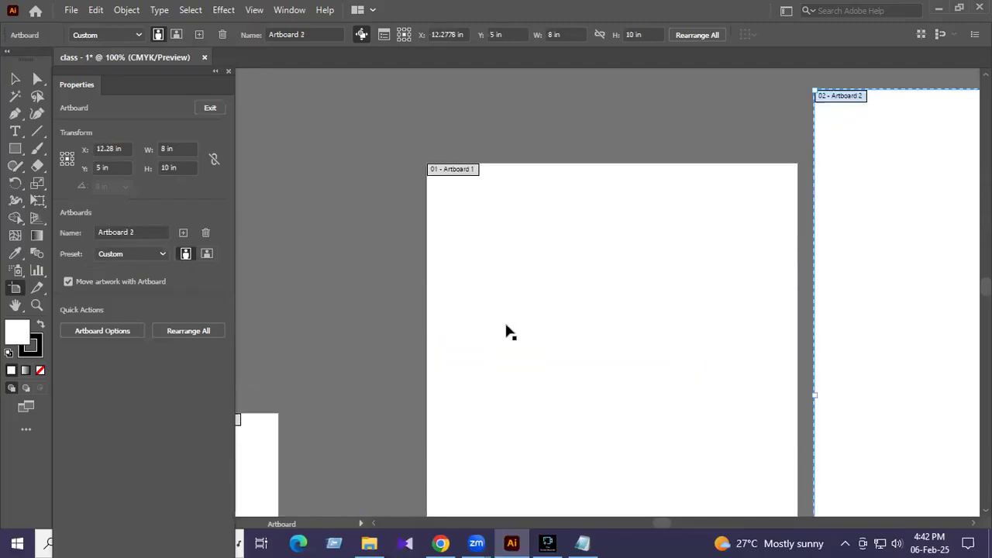
{"action": "left_click", "coordinate": [240, 346]}
{"action": "key", "text": "Delete"}
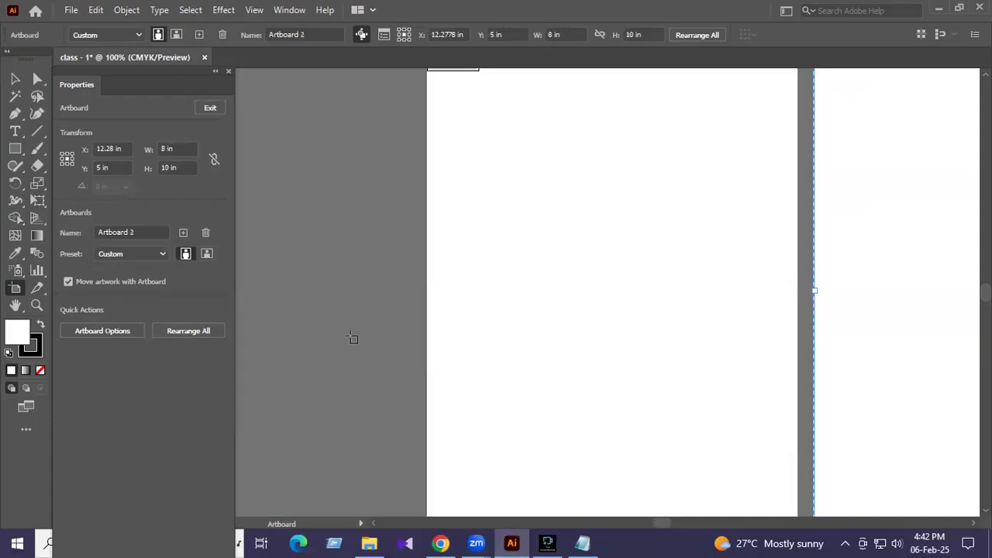
{"action": "scroll", "coordinate": [489, 349], "scroll_direction": "up", "scroll_amount": 3}
{"action": "left_click", "coordinate": [613, 315]}
{"action": "key", "text": "Delete"}
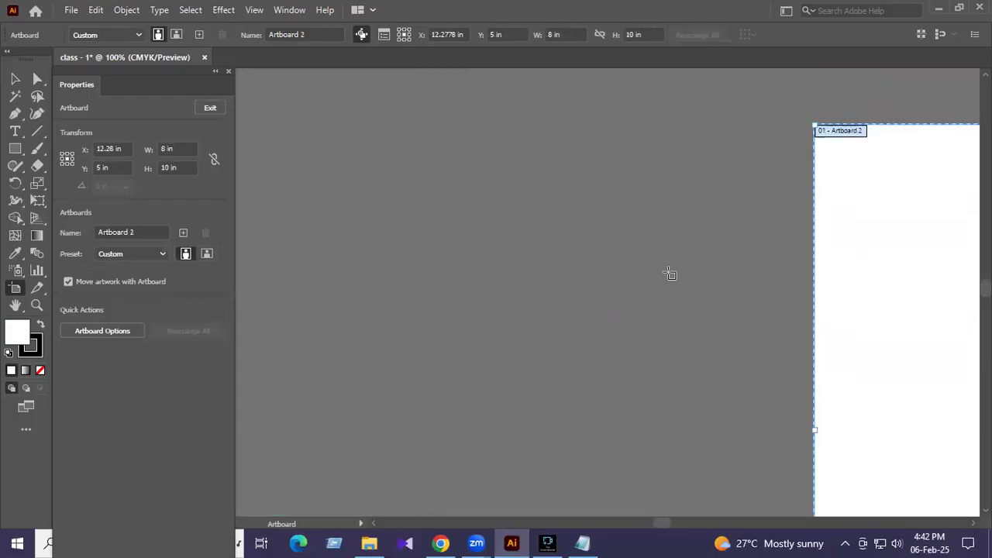
{"action": "left_click", "coordinate": [15, 78]}
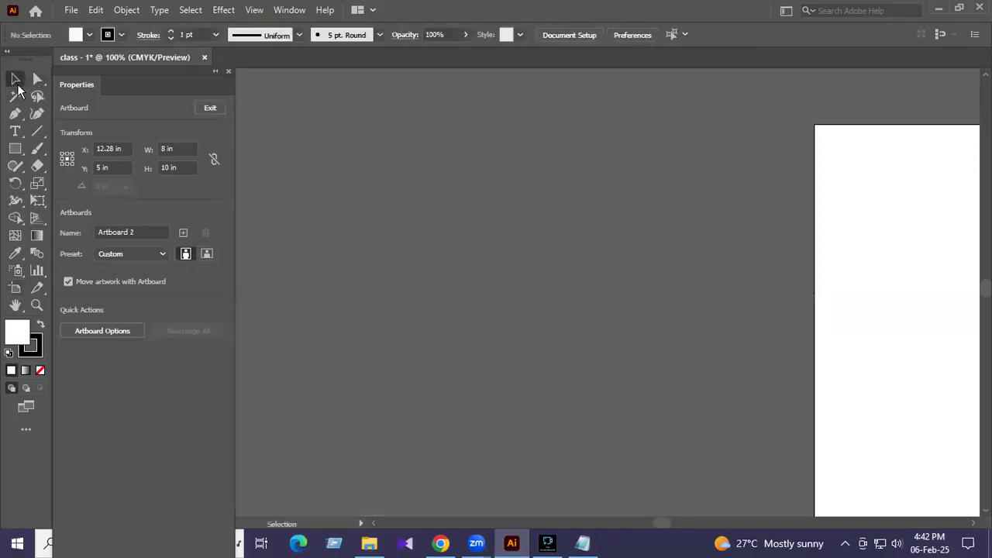
{"action": "left_click", "coordinate": [254, 10]}
Fit the lone blank Artboard 1 in the window and bring up the shape tools flyout.
{"action": "left_click", "coordinate": [365, 223]}
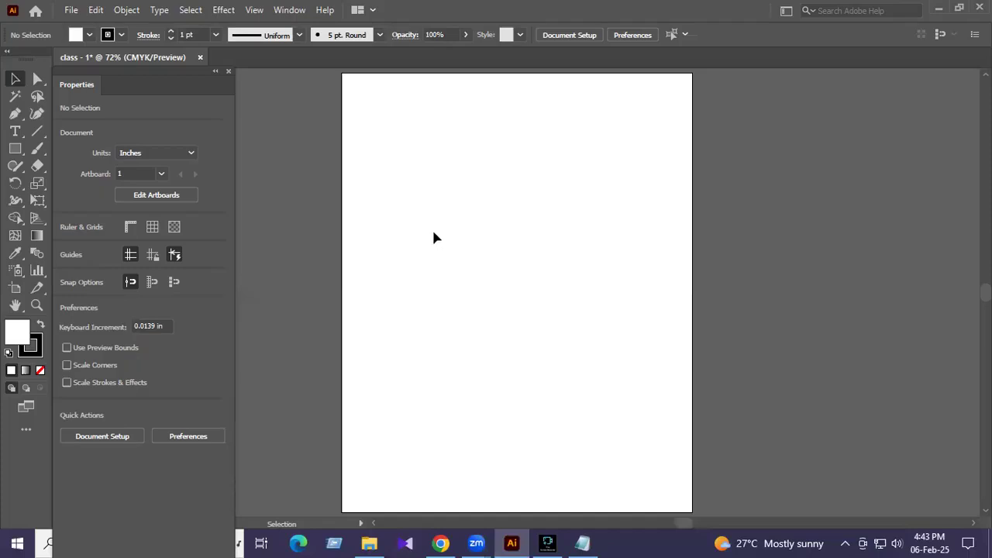
{"action": "left_click", "coordinate": [14, 150]}
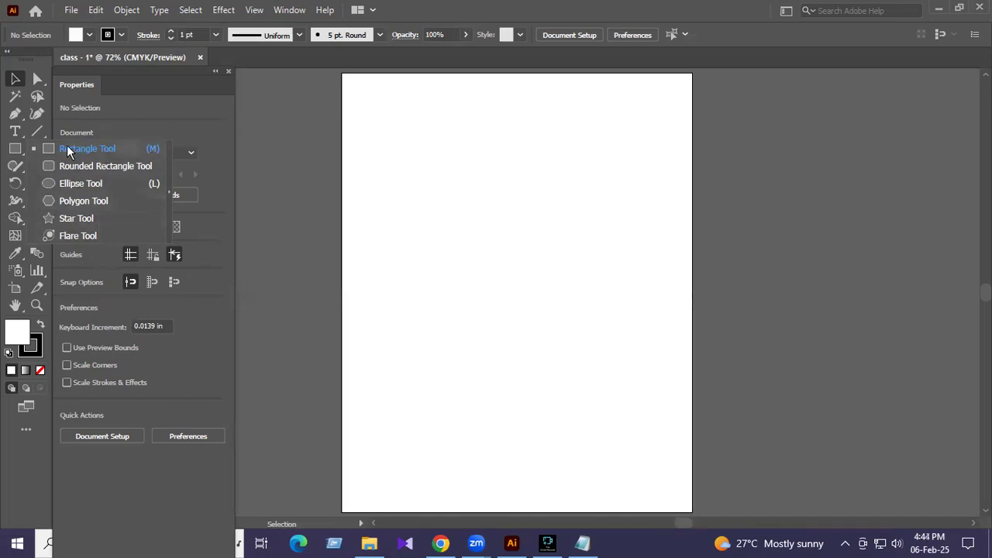
{"action": "left_click", "coordinate": [14, 151]}
Draw a 4.38 × 2.22 in white rectangle across the artboard's upper half and reselect it.
{"action": "left_click", "coordinate": [13, 149]}
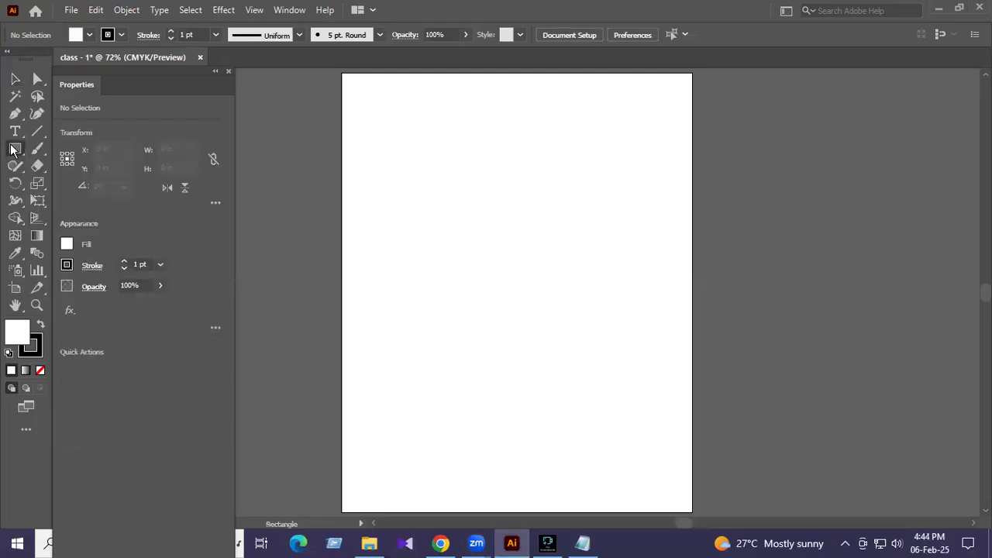
{"action": "left_click", "coordinate": [13, 149]}
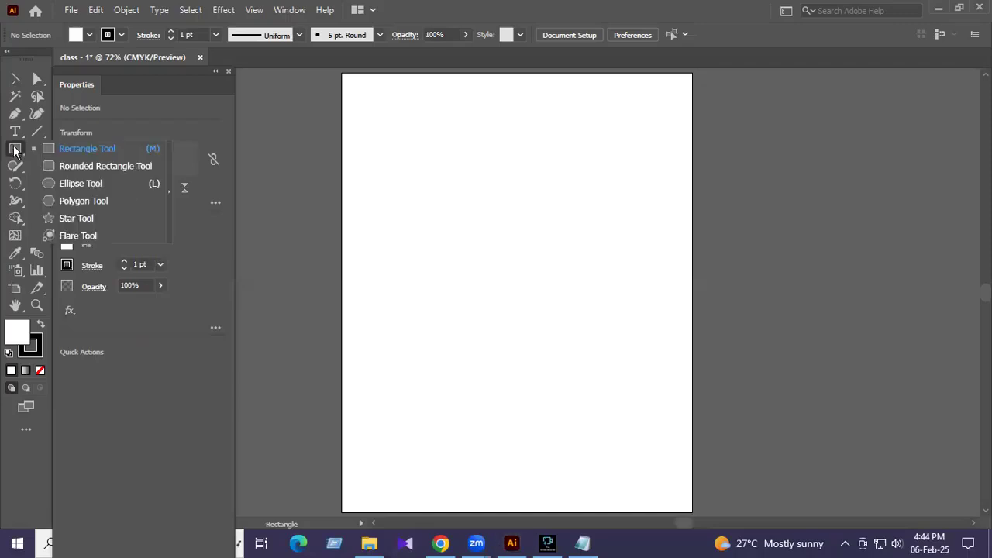
{"action": "left_click", "coordinate": [88, 153]}
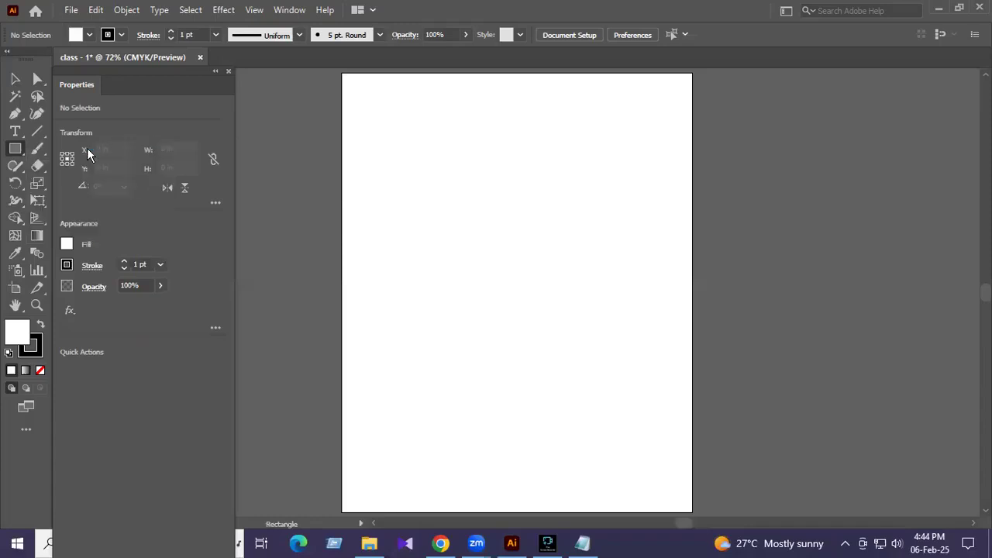
{"action": "mouse_move", "coordinate": [389, 180]}
{"action": "left_mouse_down"}
{"action": "mouse_move", "coordinate": [457, 224]}
{"action": "mouse_move", "coordinate": [582, 278]}
{"action": "left_mouse_up"}
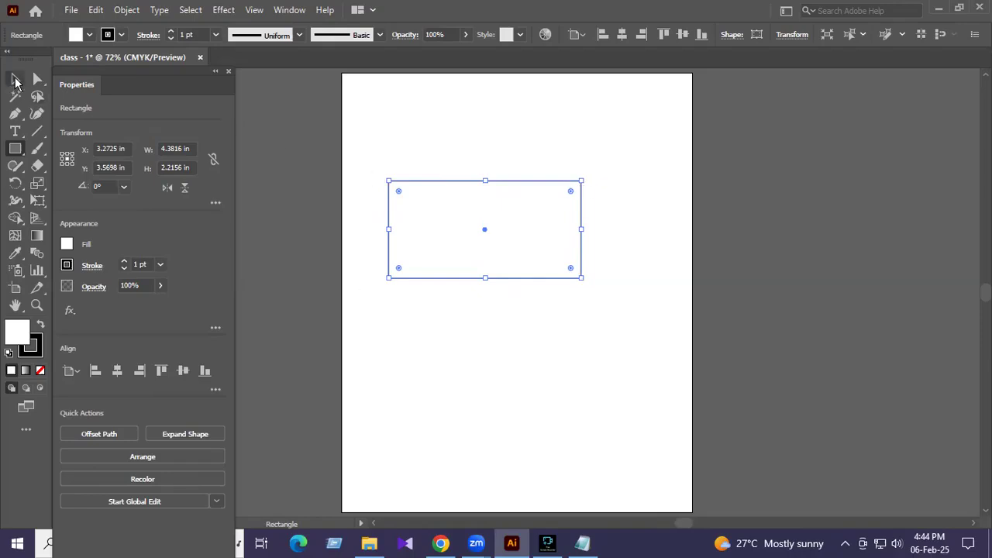
{"action": "left_click", "coordinate": [16, 82]}
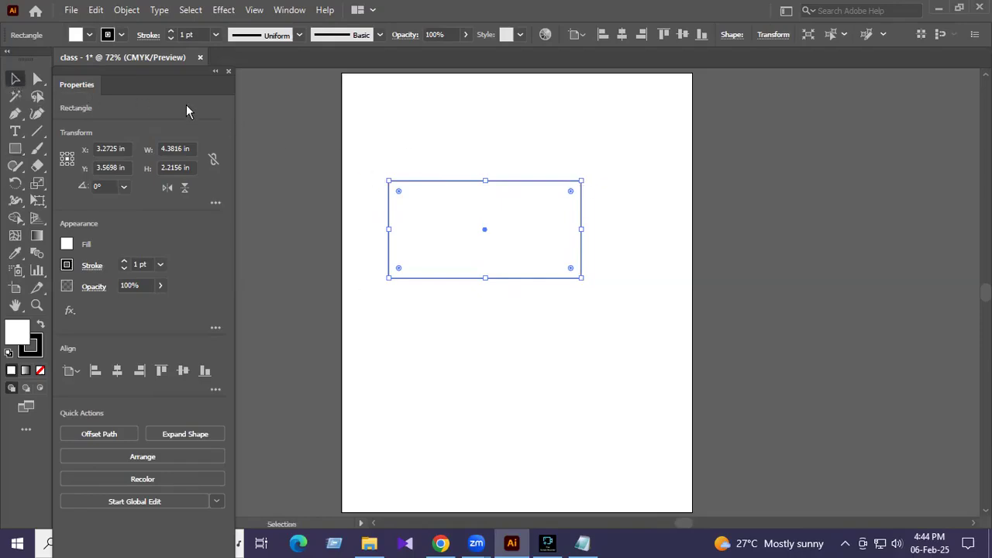
{"action": "left_click", "coordinate": [486, 138]}
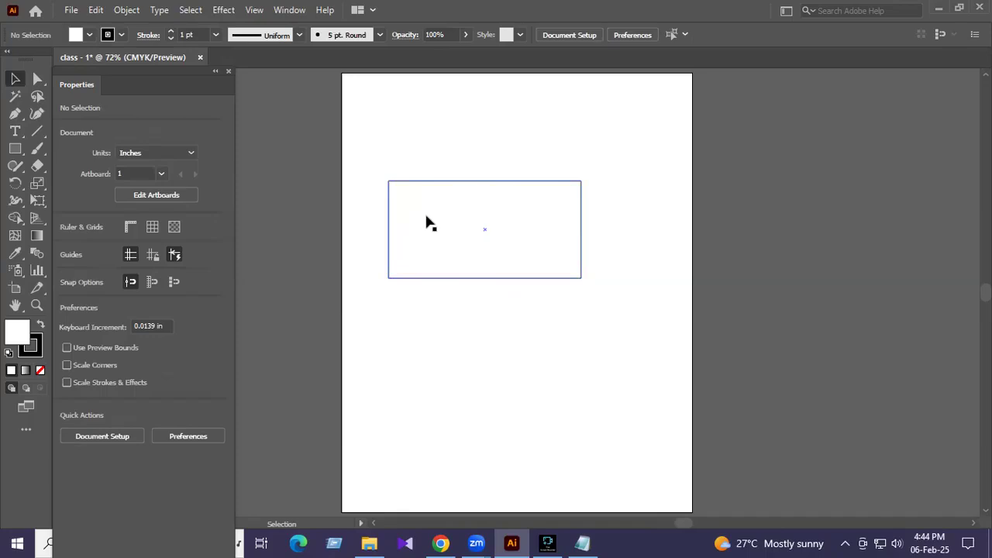
{"action": "left_click", "coordinate": [490, 190]}
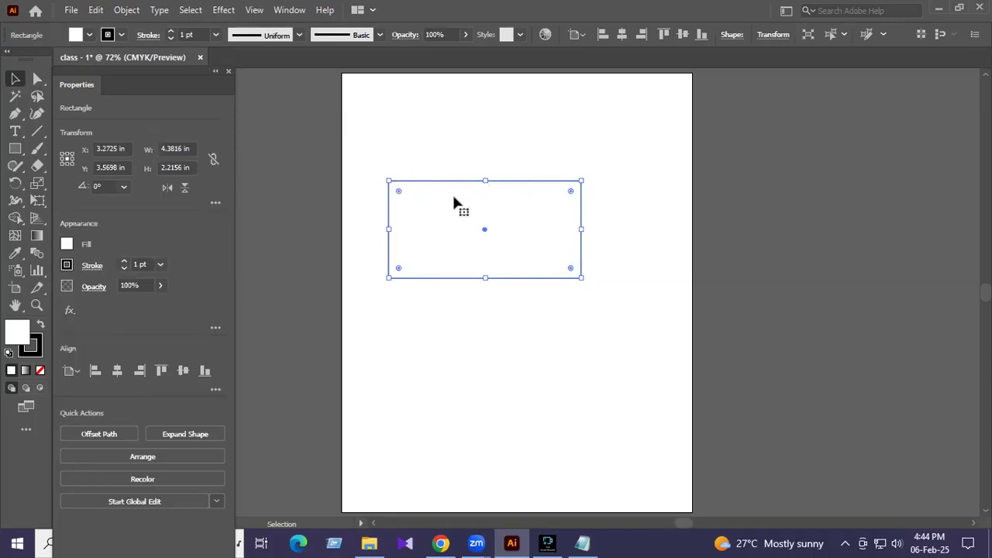
In the Color Picker, set the rectangle's fill to light green #96EDB5.
{"action": "double_click", "coordinate": [20, 337]}
{"action": "left_click_drag", "start_coordinate": [368, 133], "coordinate": [682, 146]}
{"action": "left_click", "coordinate": [735, 234]}
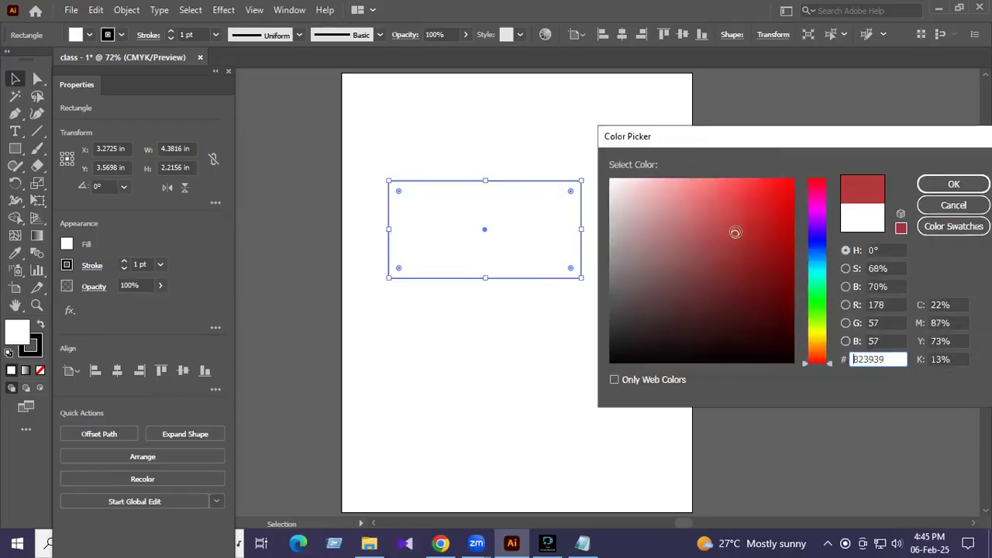
{"action": "left_click", "coordinate": [815, 282]}
{"action": "left_click", "coordinate": [755, 187]}
{"action": "left_click", "coordinate": [824, 304]}
{"action": "left_click", "coordinate": [824, 335]}
{"action": "left_click", "coordinate": [730, 203]}
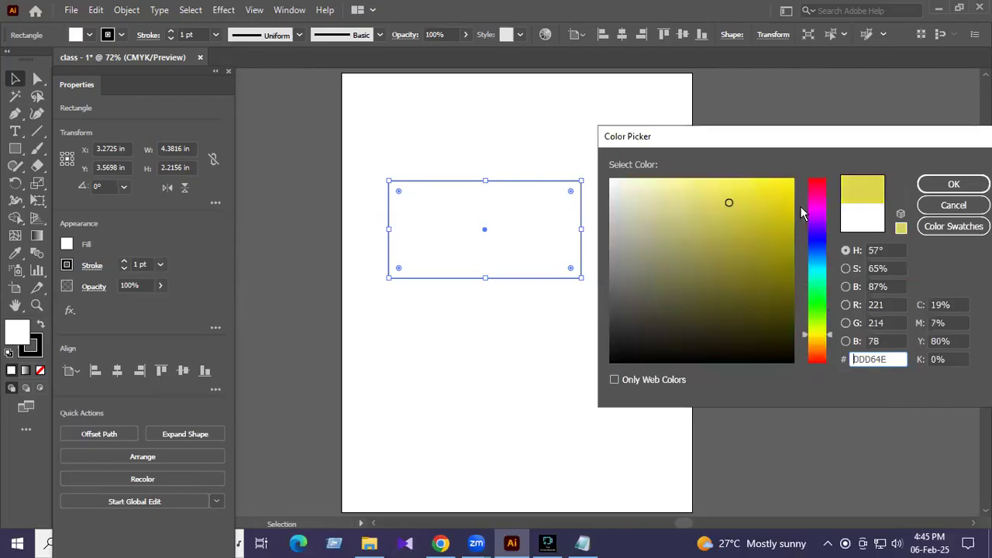
{"action": "left_click", "coordinate": [818, 291]}
{"action": "left_click", "coordinate": [678, 190]}
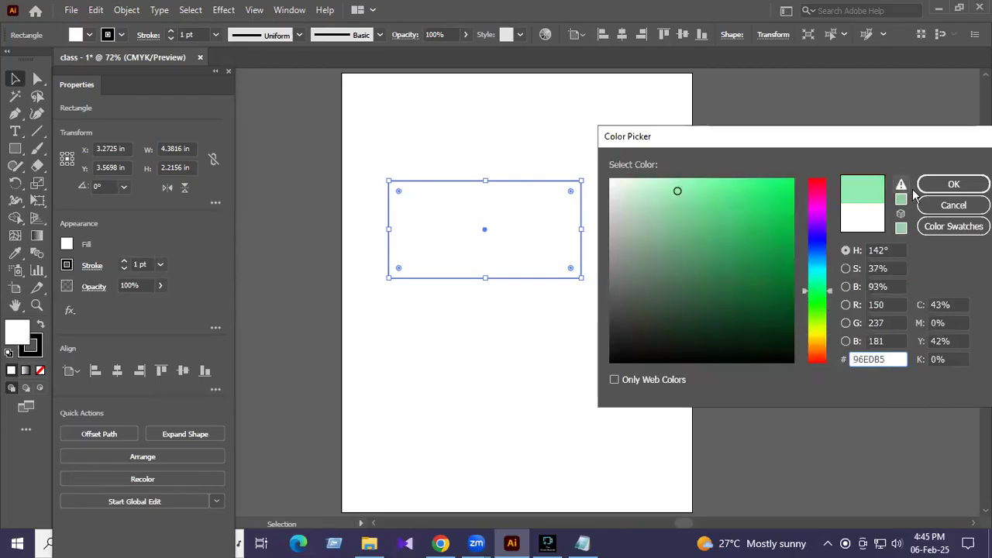
{"action": "left_click", "coordinate": [953, 184]}
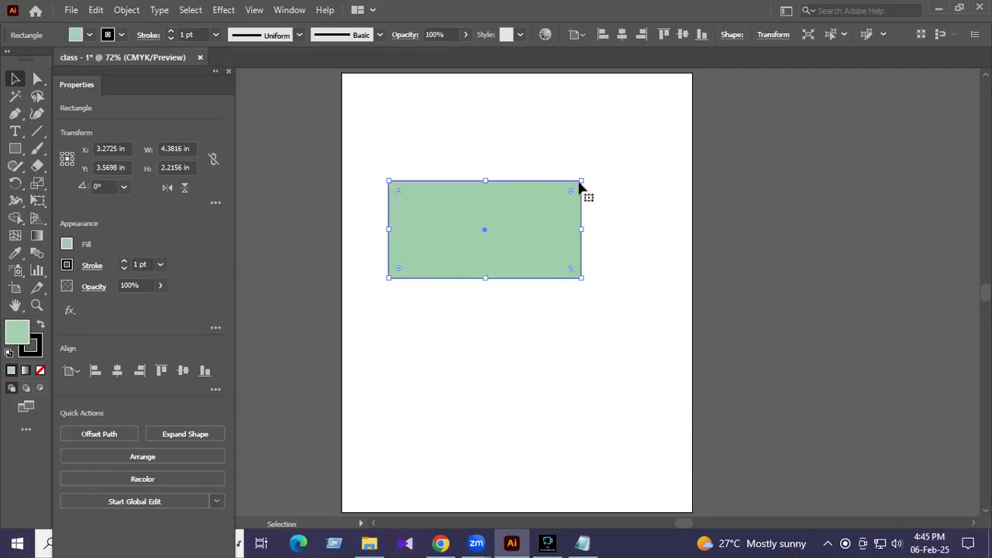
{"action": "left_click", "coordinate": [644, 198]}
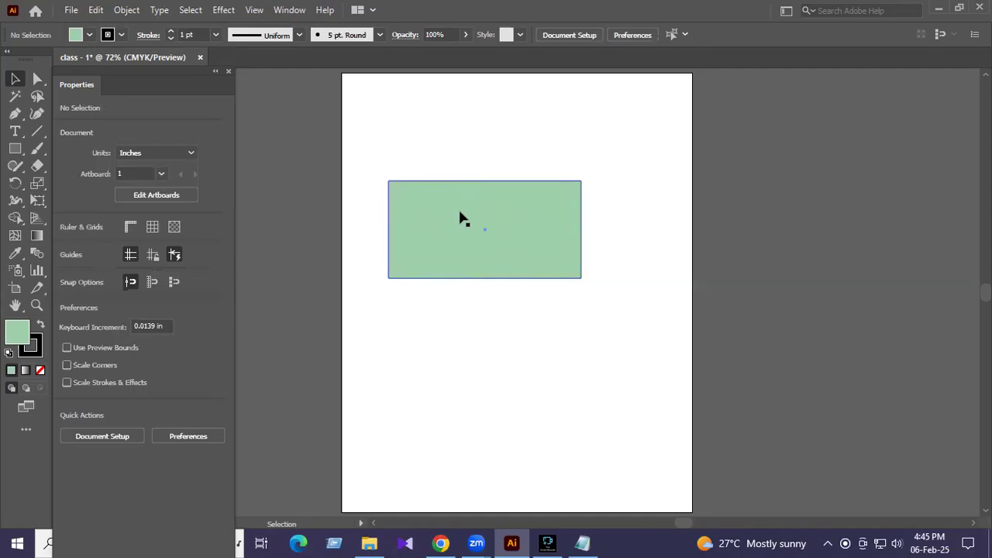
Draw a 3.80 × 1.26 in rounded rectangle above the green one and fill it purple #E296EA.
{"action": "left_click_drag", "start_coordinate": [15, 148], "coordinate": [68, 166]}
{"action": "left_click_drag", "start_coordinate": [423, 93], "coordinate": [589, 148]}
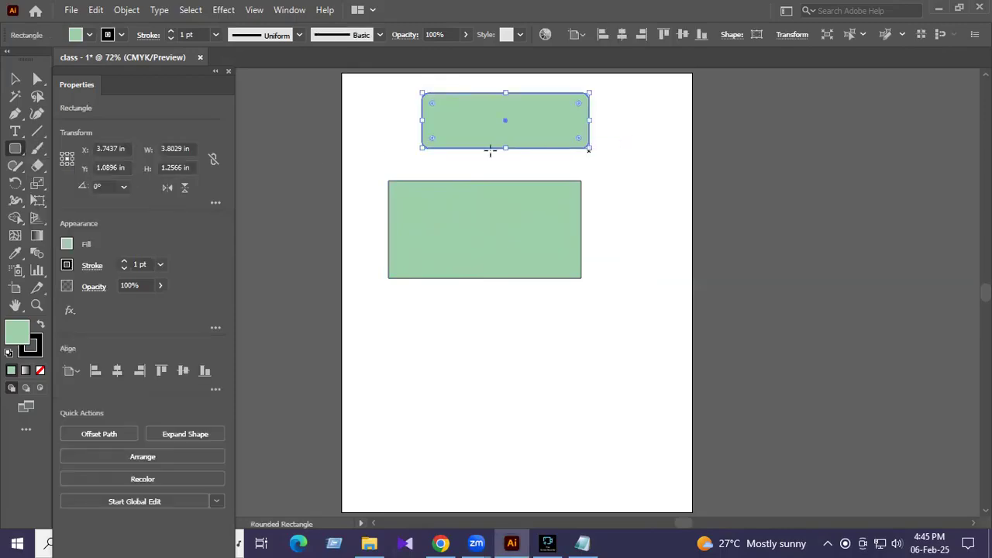
{"action": "double_click", "coordinate": [18, 335]}
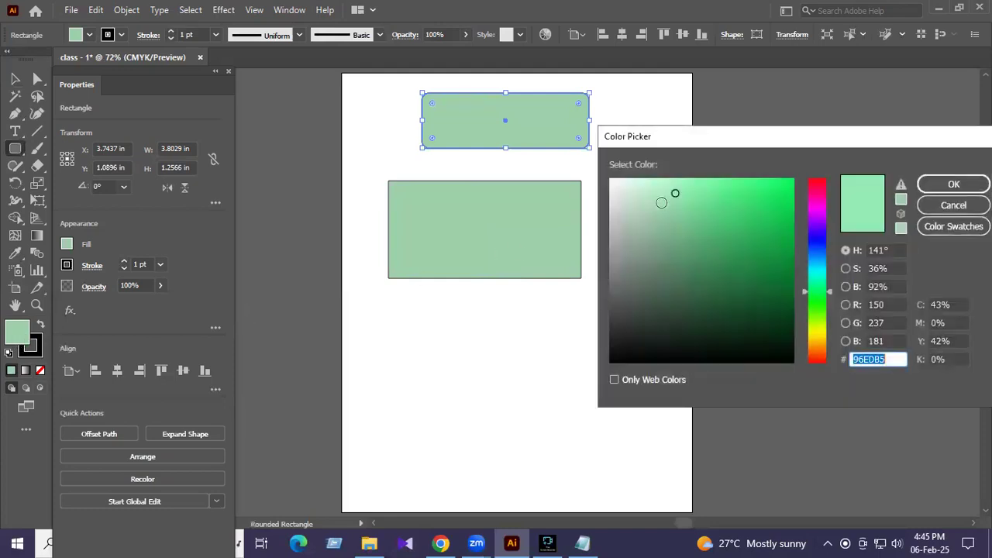
{"action": "left_click", "coordinate": [817, 212]}
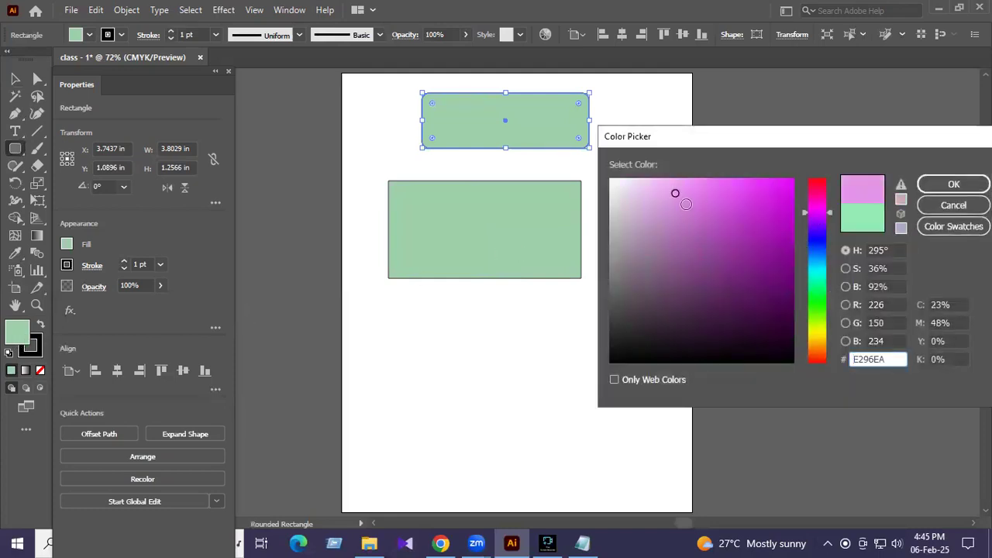
{"action": "left_click", "coordinate": [702, 194]}
{"action": "left_click", "coordinate": [940, 184]}
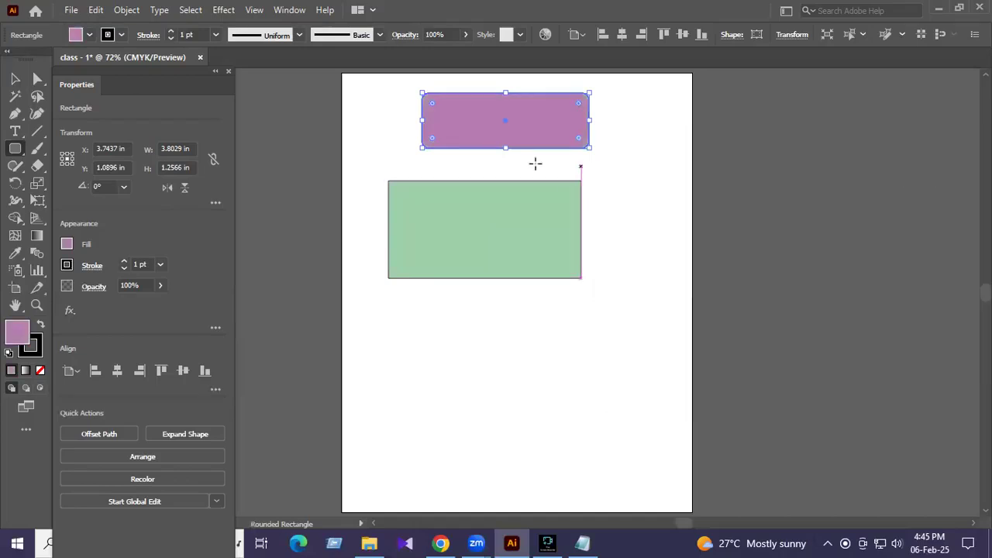
{"action": "left_click", "coordinate": [14, 80]}
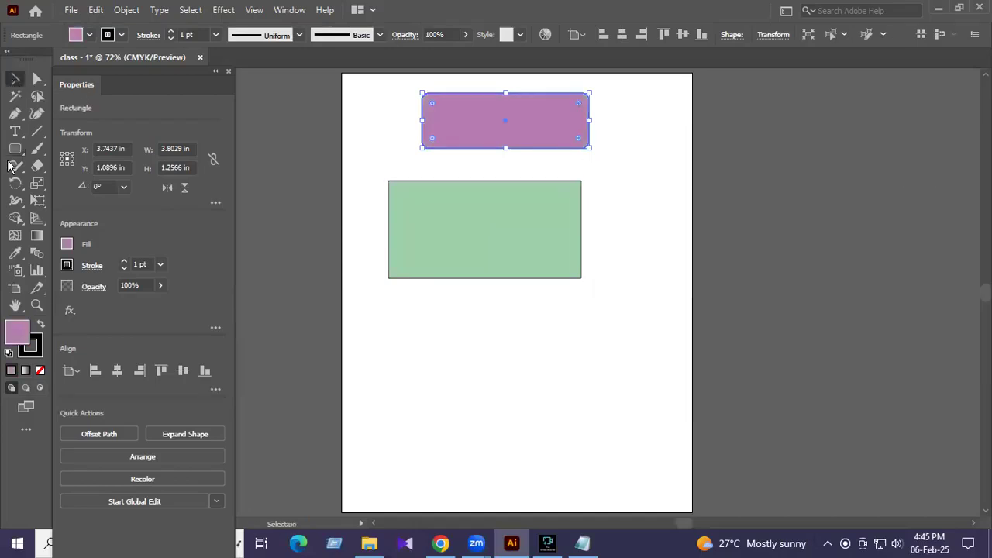
Draw a 1.94 in circle below the green rectangle with cyan fill and orange-red outline.
{"action": "left_click_drag", "start_coordinate": [21, 153], "coordinate": [77, 184]}
{"action": "left_click_drag", "start_coordinate": [446, 327], "coordinate": [532, 411]}
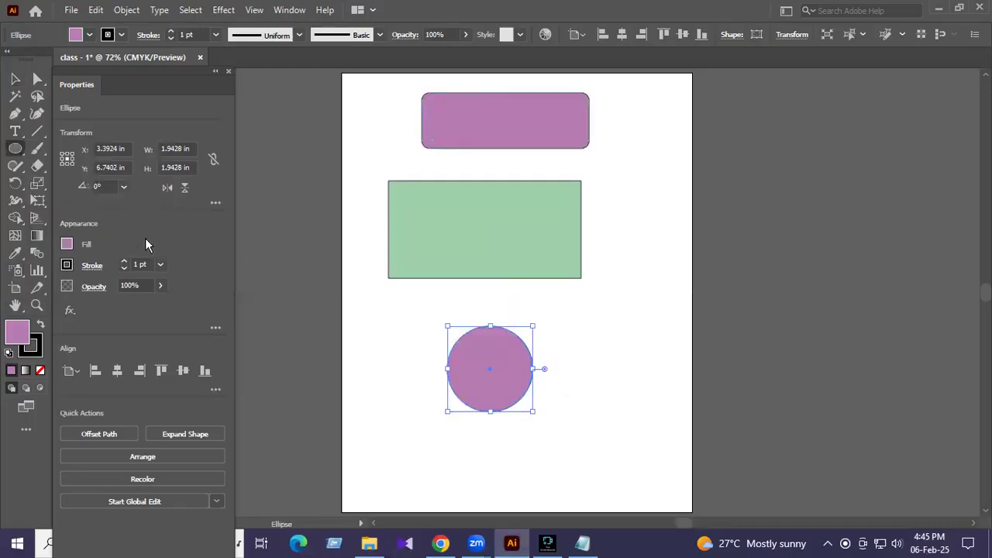
{"action": "left_click", "coordinate": [67, 245]}
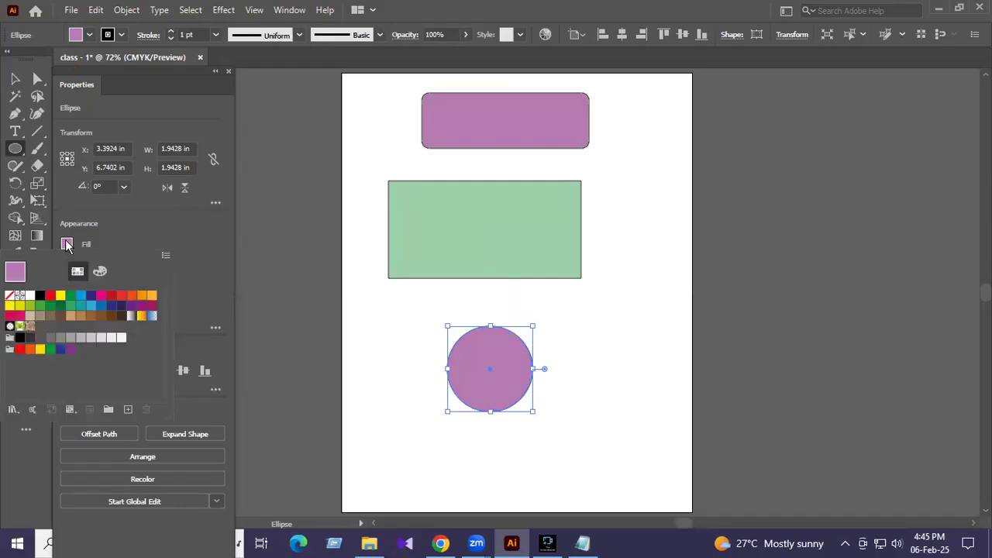
{"action": "left_click", "coordinate": [79, 298]}
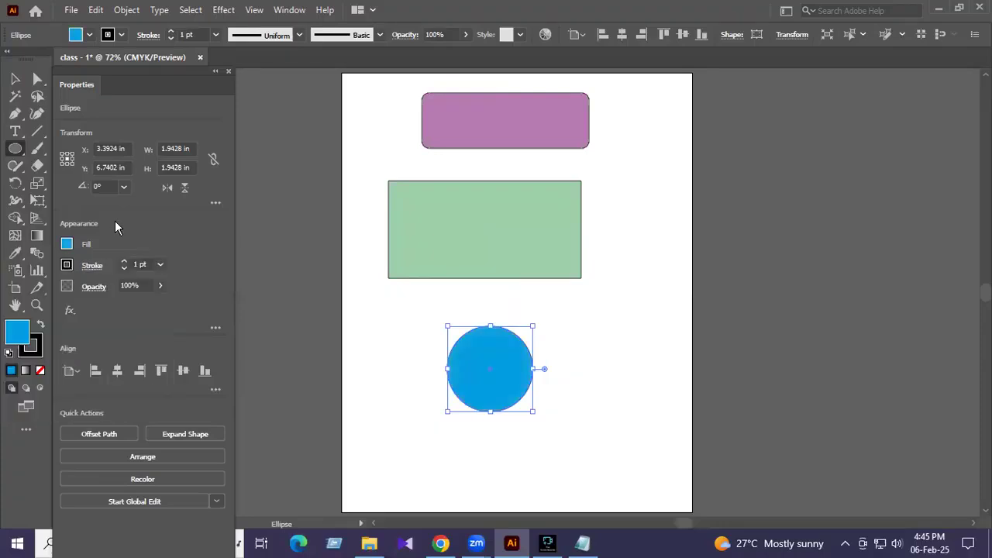
{"action": "left_click", "coordinate": [67, 265]}
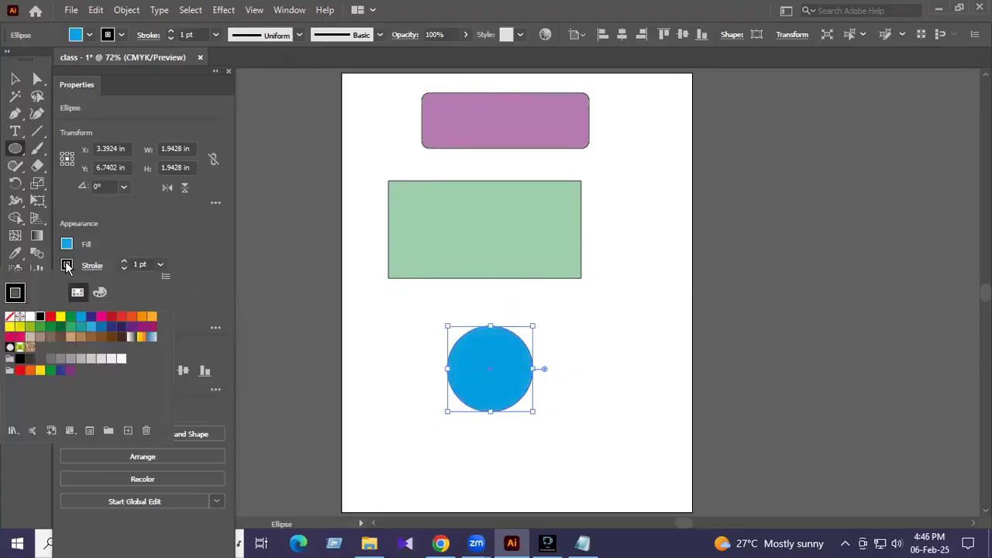
{"action": "left_click", "coordinate": [131, 317]}
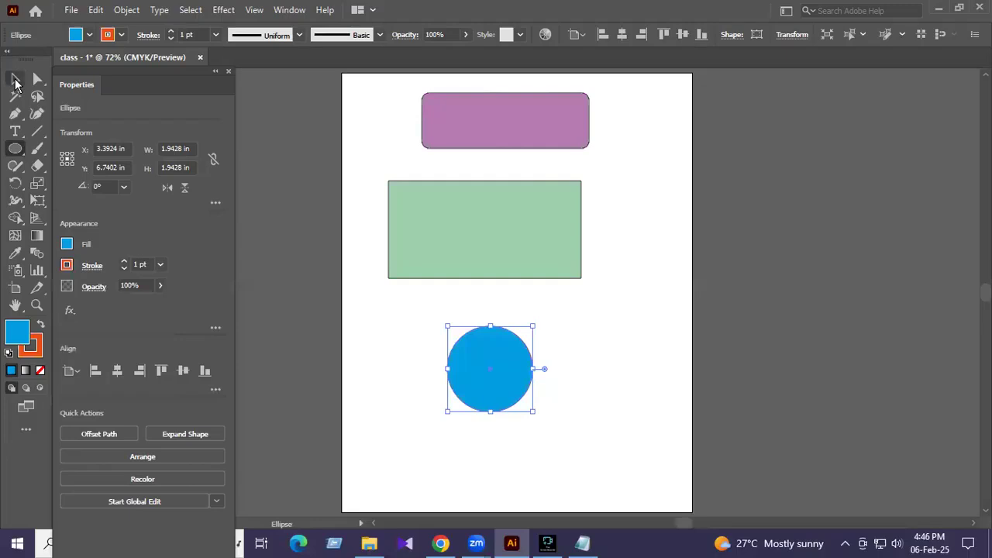
With the Selection tool, select the pink rounded rectangle, green rectangle and blue circle in turn.
{"action": "left_click", "coordinate": [16, 82]}
{"action": "left_click", "coordinate": [582, 319]}
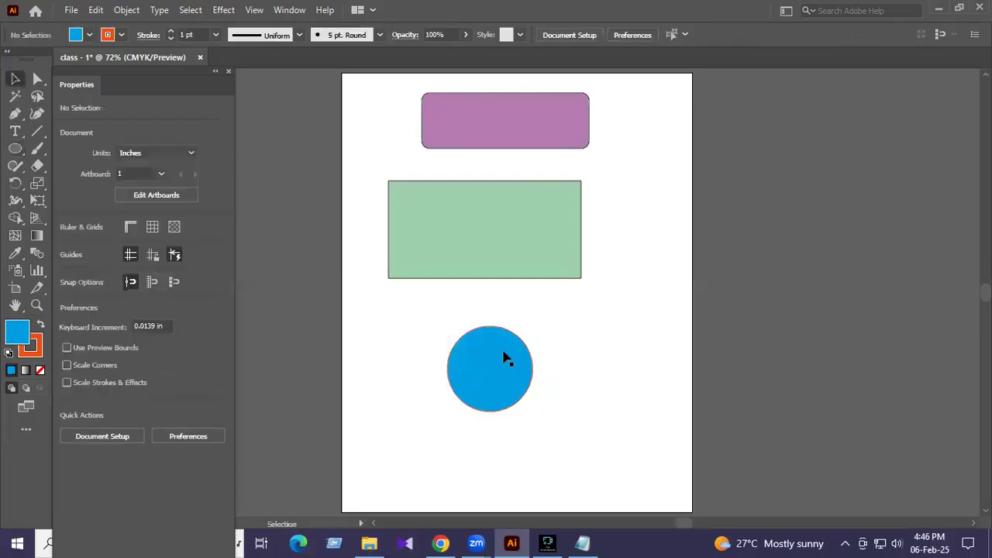
{"action": "left_click", "coordinate": [492, 137]}
{"action": "left_click", "coordinate": [483, 221]}
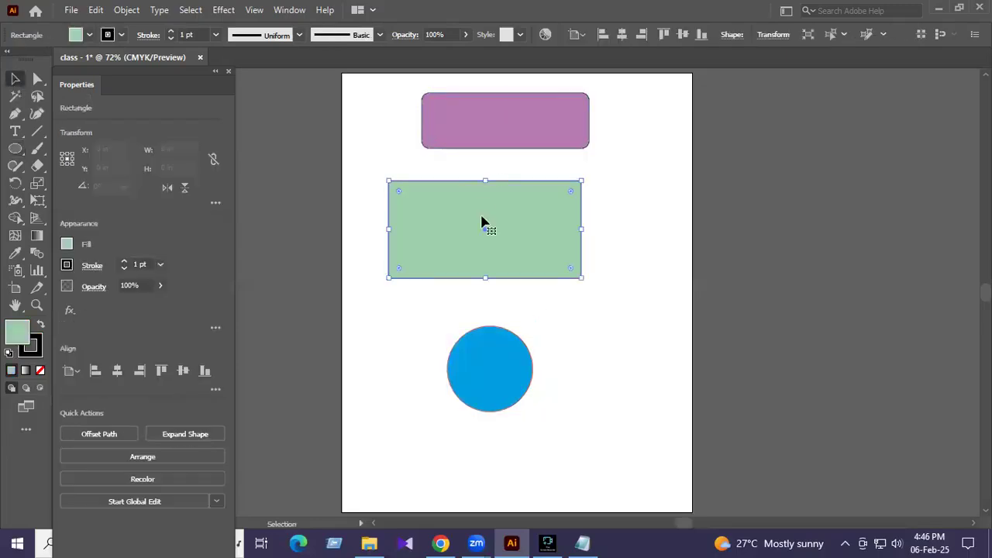
{"action": "left_click", "coordinate": [491, 343]}
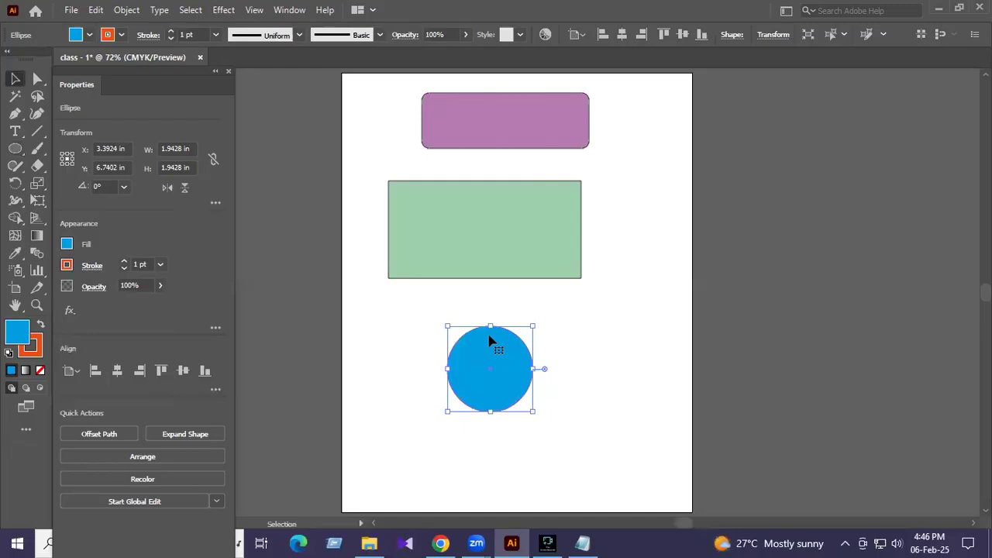
Drag the shapes into place: purple bar top right, green rectangle beneath it, blue circle lower left.
{"action": "left_click_drag", "start_coordinate": [490, 344], "coordinate": [480, 326]}
{"action": "left_click_drag", "start_coordinate": [463, 236], "coordinate": [541, 244]}
{"action": "left_click_drag", "start_coordinate": [437, 129], "coordinate": [362, 118]}
{"action": "left_click_drag", "start_coordinate": [535, 274], "coordinate": [530, 222]}
{"action": "left_click_drag", "start_coordinate": [476, 347], "coordinate": [407, 350]}
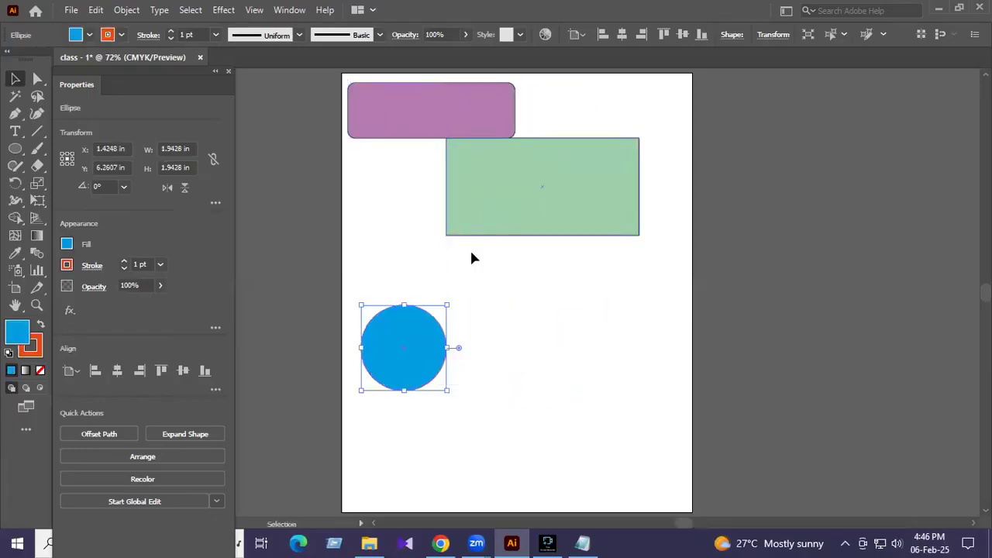
{"action": "left_click_drag", "start_coordinate": [496, 203], "coordinate": [520, 274]}
{"action": "left_click_drag", "start_coordinate": [431, 117], "coordinate": [501, 156]}
{"action": "left_click_drag", "start_coordinate": [527, 262], "coordinate": [447, 242]}
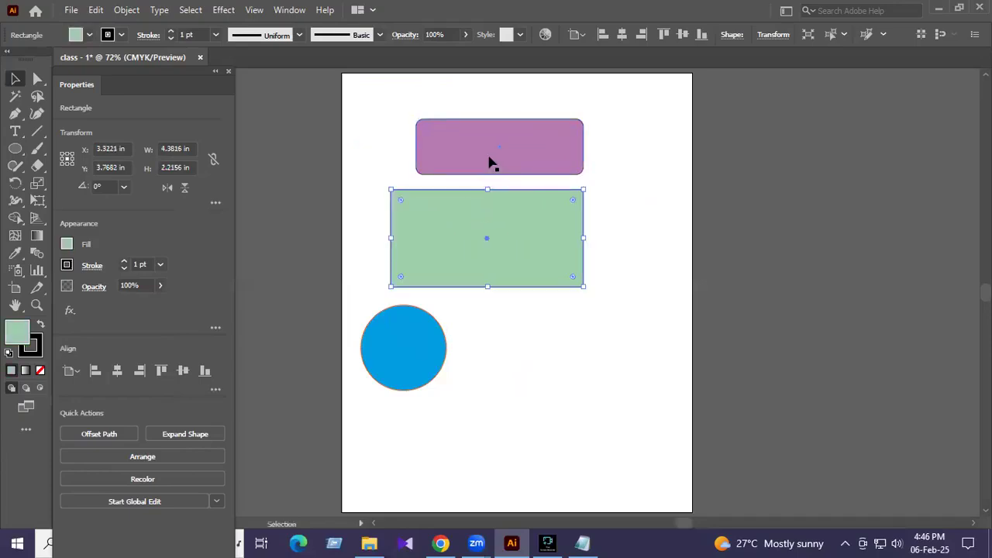
{"action": "left_click_drag", "start_coordinate": [490, 163], "coordinate": [535, 131]}
{"action": "left_click_drag", "start_coordinate": [489, 283], "coordinate": [455, 278]}
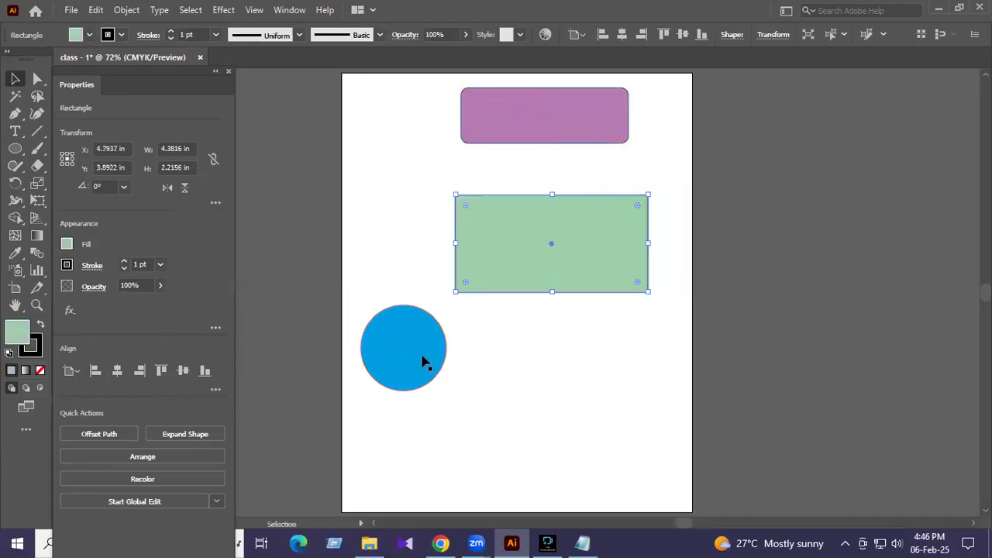
{"action": "left_click_drag", "start_coordinate": [424, 362], "coordinate": [453, 374]}
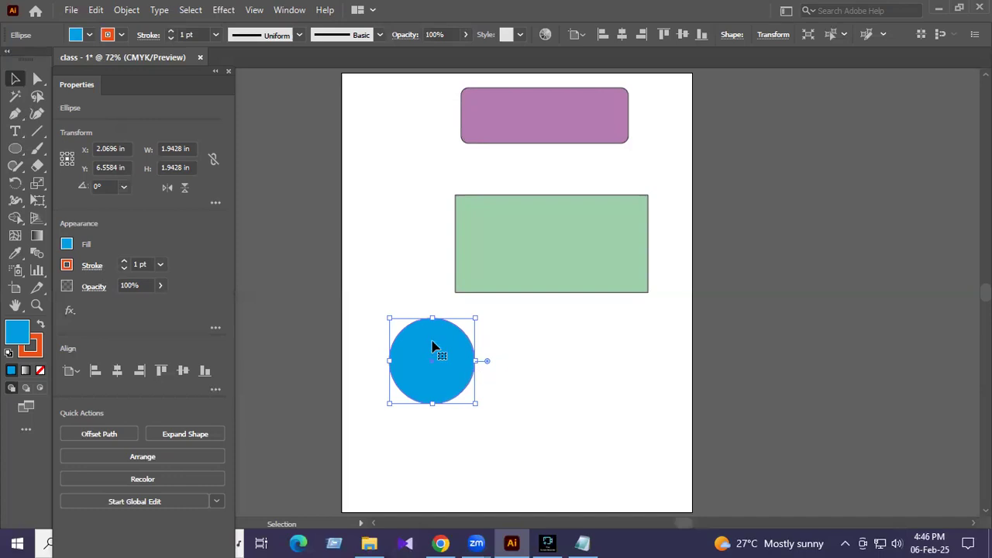
Increase the blue circle's red outline to a 10 pt stroke weight.
{"action": "left_click", "coordinate": [136, 264]}
{"action": "left_click", "coordinate": [123, 261]}
{"action": "left_click", "coordinate": [123, 262]}
{"action": "left_click", "coordinate": [123, 262]}
{"action": "left_click", "coordinate": [124, 261]}
{"action": "left_click", "coordinate": [123, 261]}
{"action": "left_click", "coordinate": [123, 261]}
{"action": "left_click", "coordinate": [123, 262]}
{"action": "left_click", "coordinate": [124, 261]}
{"action": "left_click", "coordinate": [124, 261]}
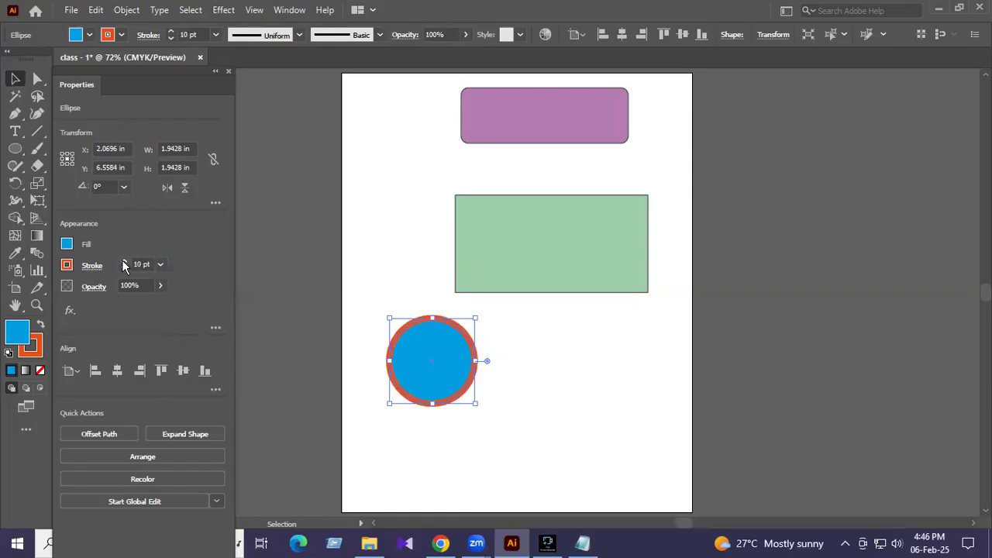
{"action": "left_click", "coordinate": [604, 376]}
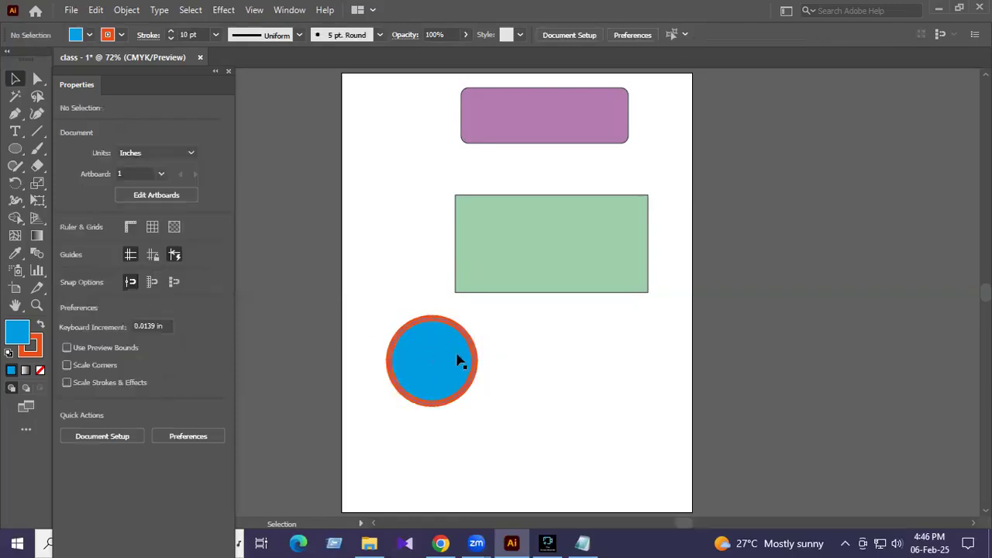
Raise the green rectangle's black border to an 8 pt stroke weight.
{"action": "left_click", "coordinate": [500, 271]}
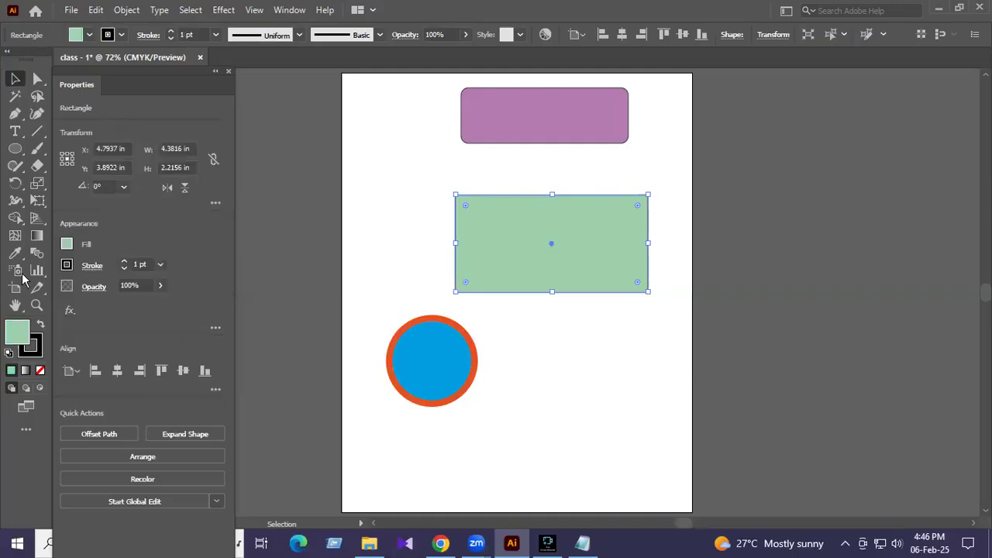
{"action": "left_click", "coordinate": [124, 262]}
{"action": "left_click", "coordinate": [124, 261]}
{"action": "left_click", "coordinate": [124, 262]}
{"action": "left_click", "coordinate": [124, 262]}
{"action": "left_click", "coordinate": [124, 261]}
{"action": "left_click", "coordinate": [124, 261]}
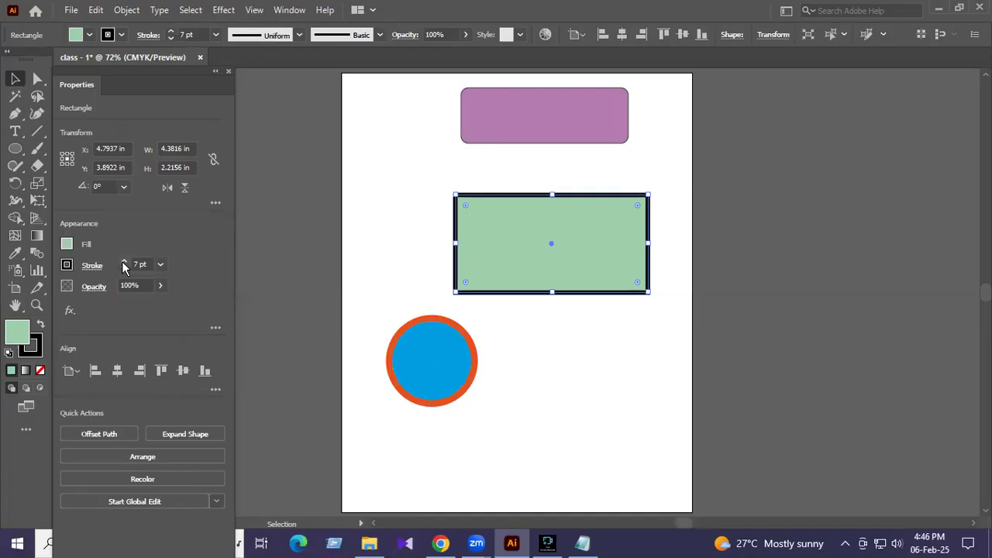
{"action": "left_click", "coordinate": [124, 262]}
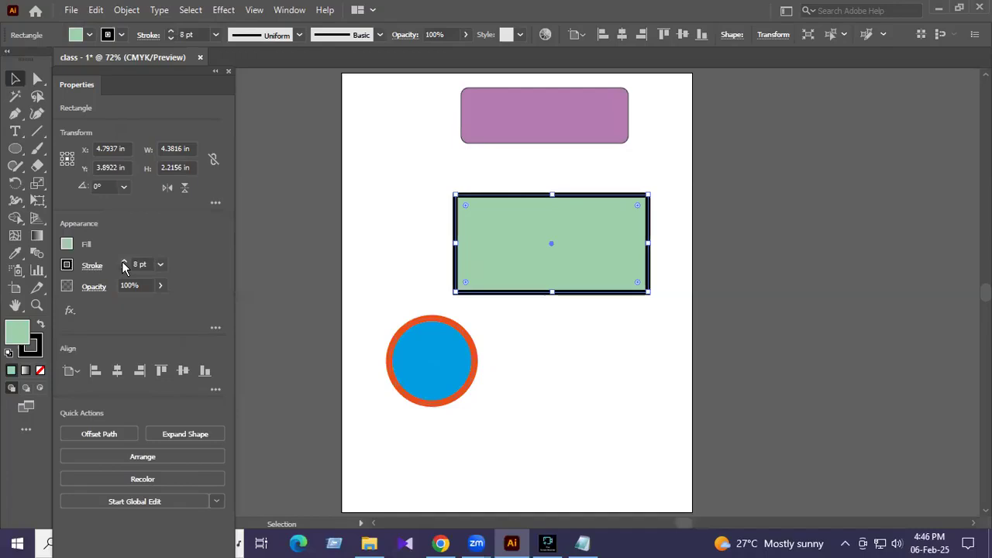
{"action": "left_click", "coordinate": [574, 387]}
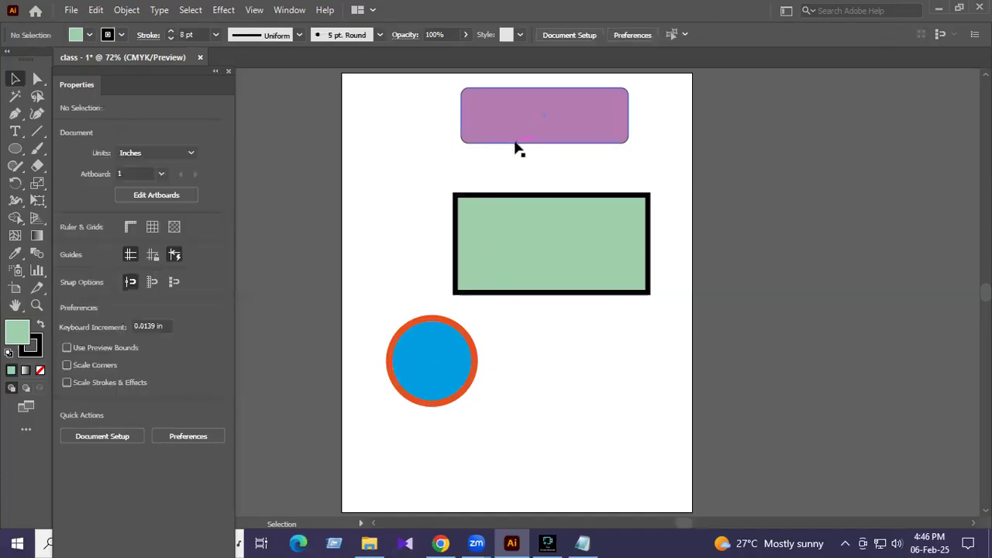
Set the purple rounded rectangle's stroke to [None].
{"action": "left_click", "coordinate": [509, 117]}
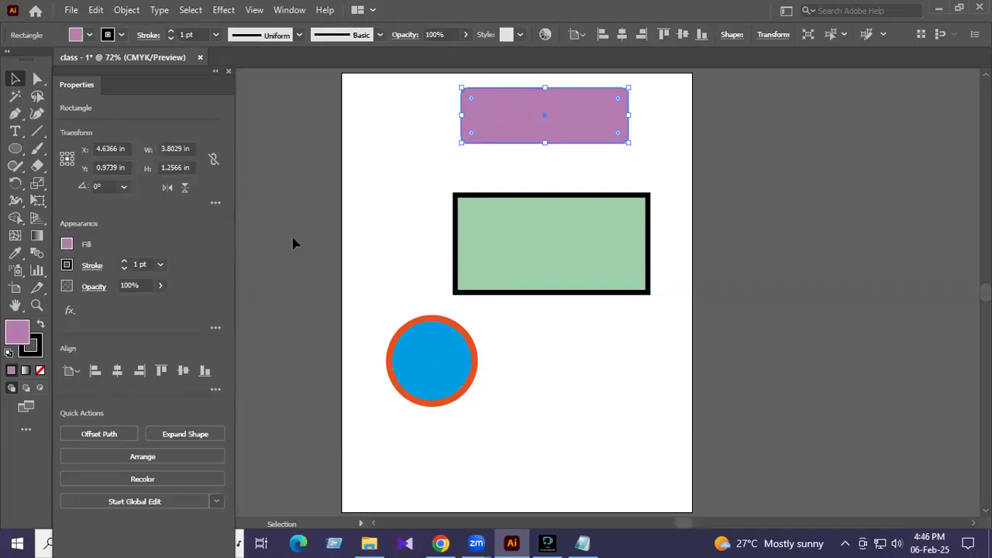
{"action": "left_click", "coordinate": [67, 265]}
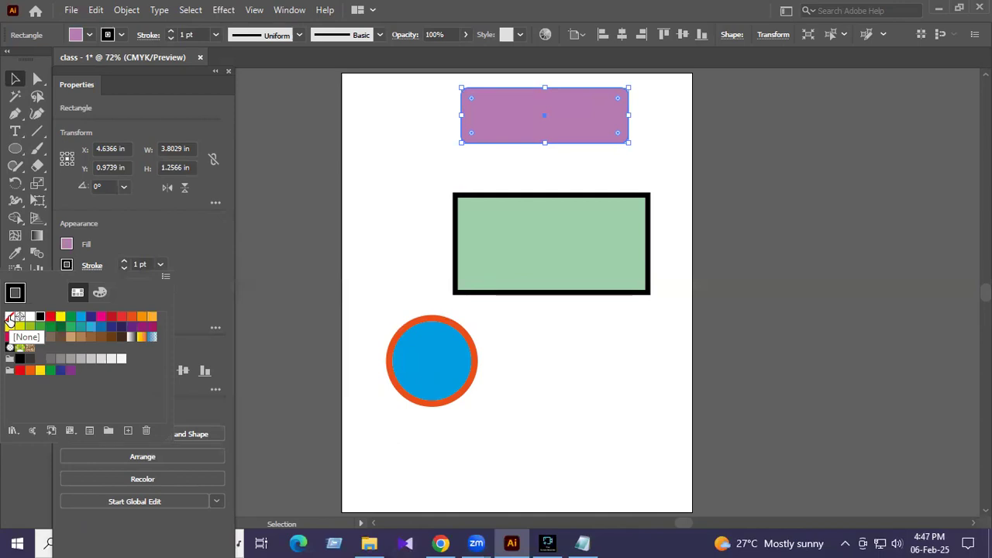
{"action": "left_click", "coordinate": [10, 319]}
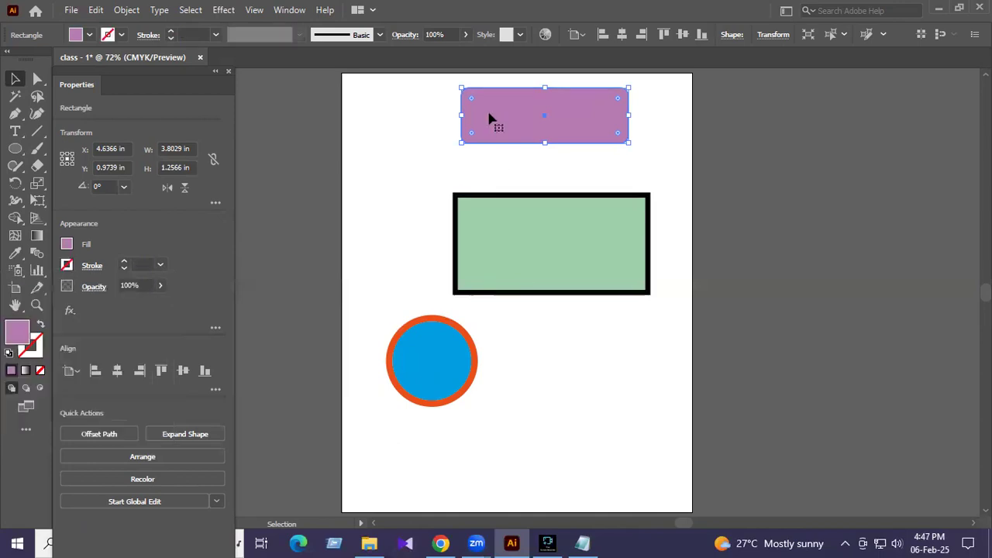
{"action": "left_click", "coordinate": [512, 159]}
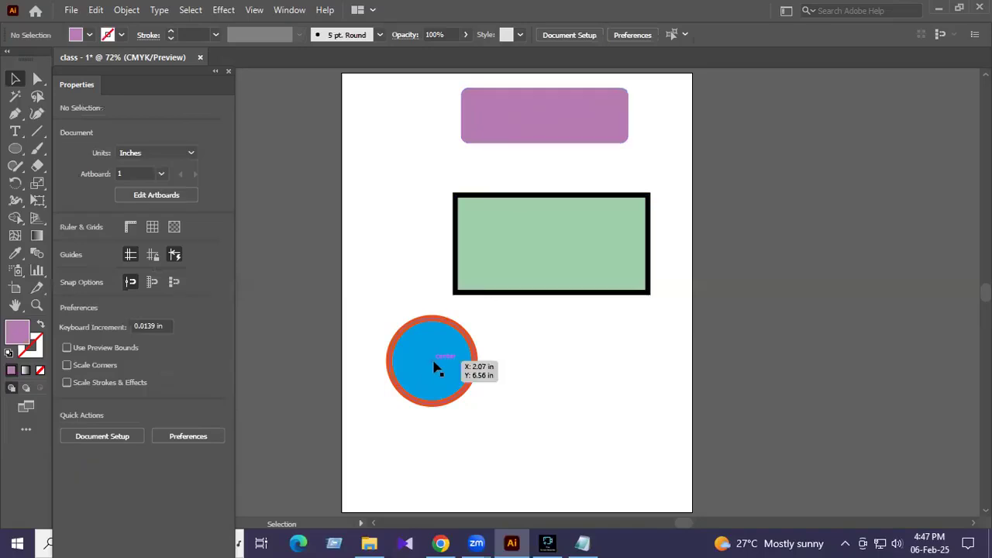
Set the blue circle's stroke to [None], removing its red outline.
{"action": "left_click", "coordinate": [436, 337]}
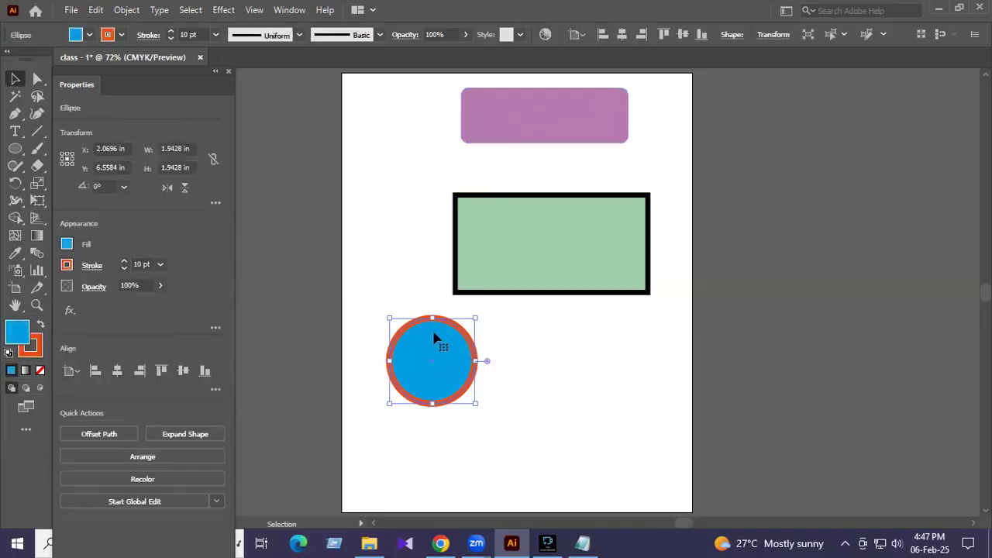
{"action": "left_click", "coordinate": [67, 265]}
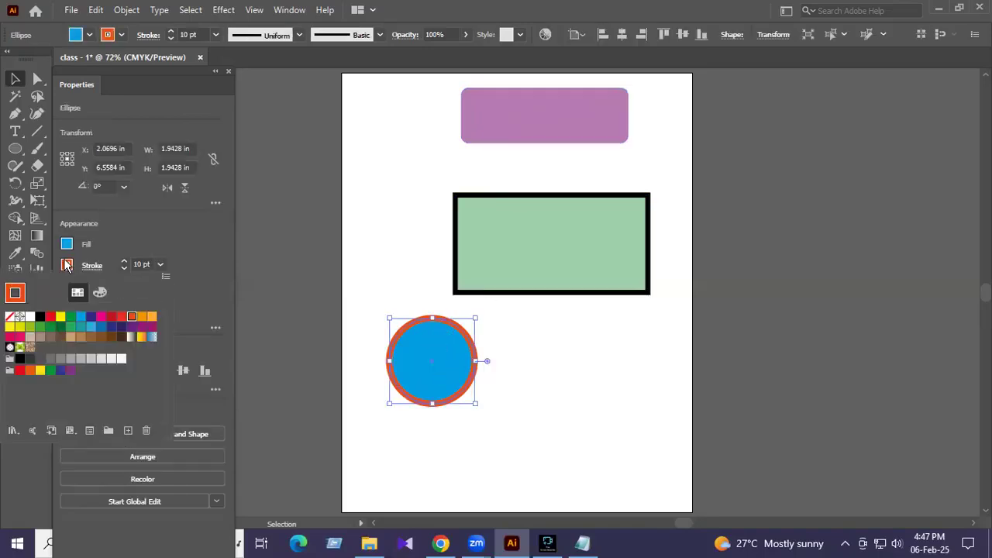
{"action": "left_click", "coordinate": [9, 318]}
{"action": "left_click", "coordinate": [330, 337]}
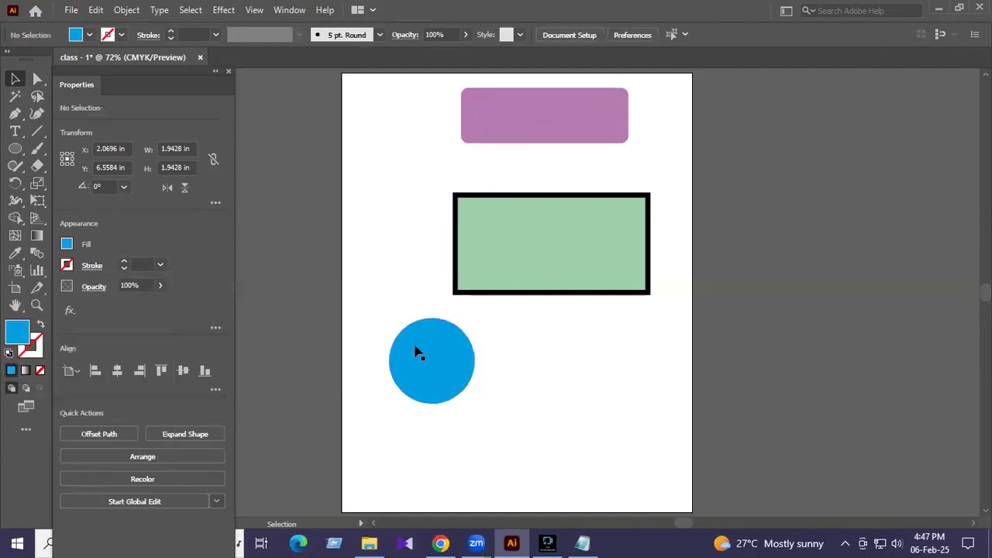
{"action": "left_click", "coordinate": [433, 370]}
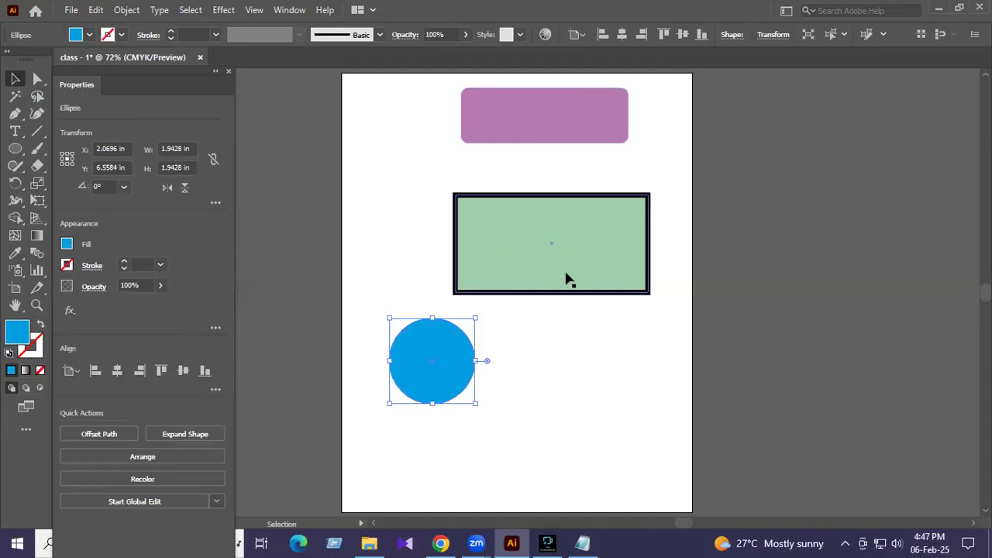
Set the green rectangle's fill to [None].
{"action": "left_click", "coordinate": [496, 238]}
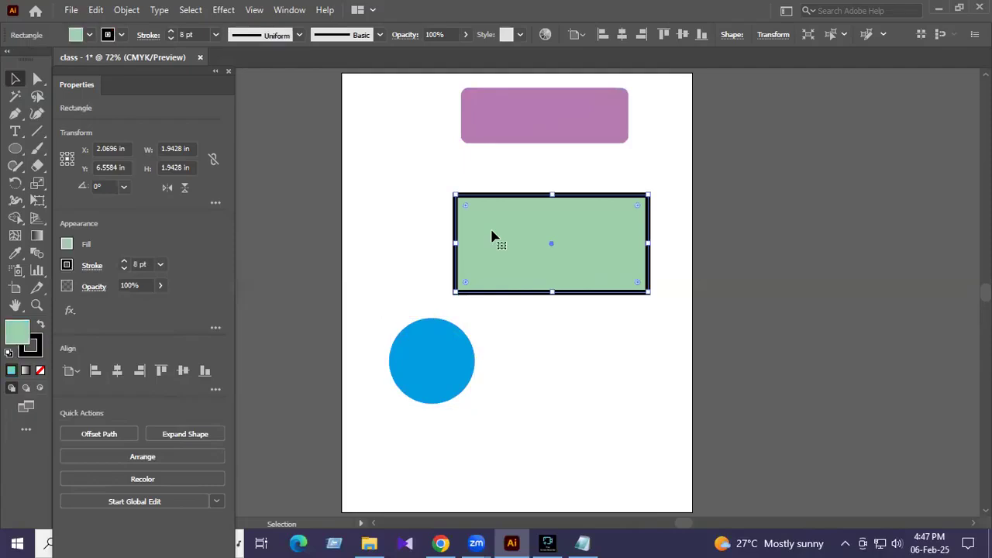
{"action": "left_click", "coordinate": [71, 242]}
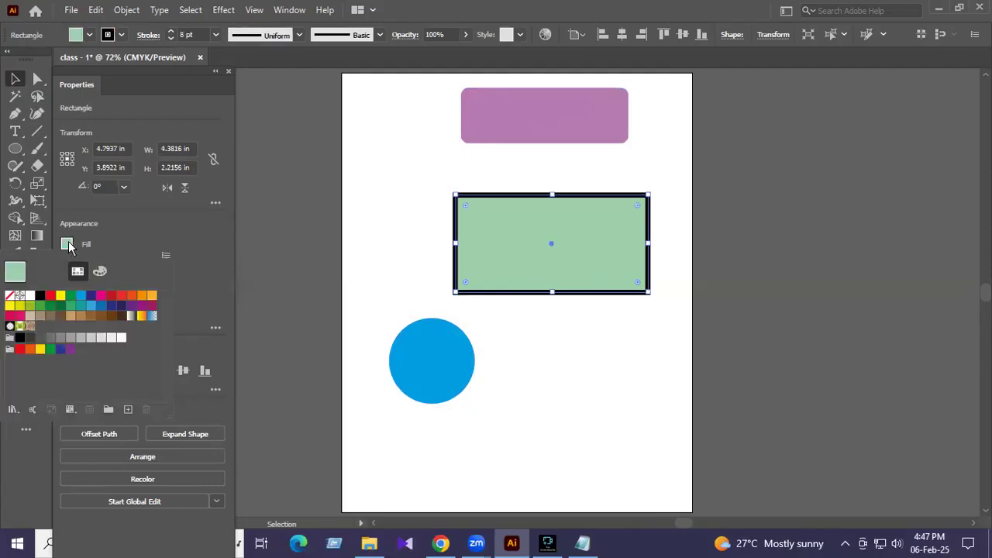
{"action": "left_click", "coordinate": [9, 297]}
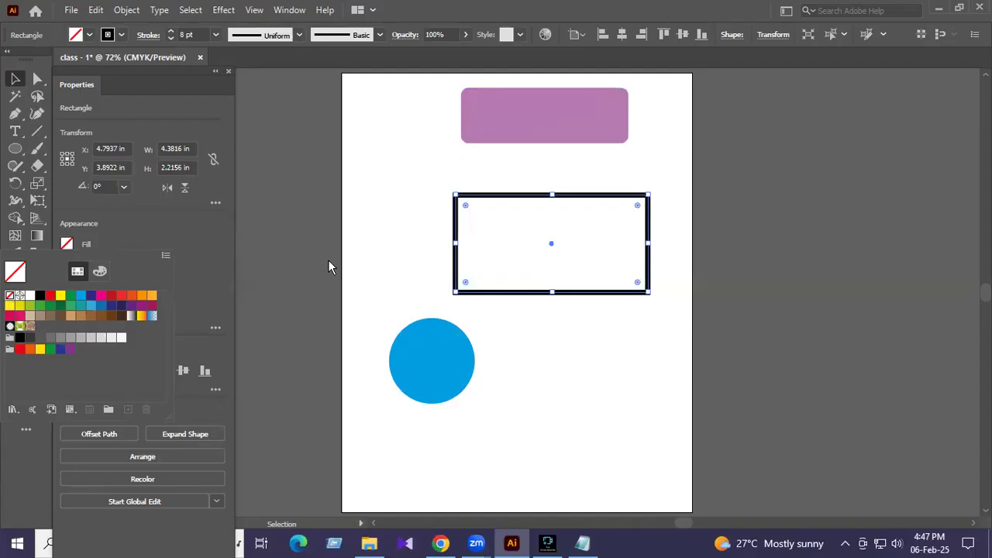
{"action": "left_click", "coordinate": [544, 172]}
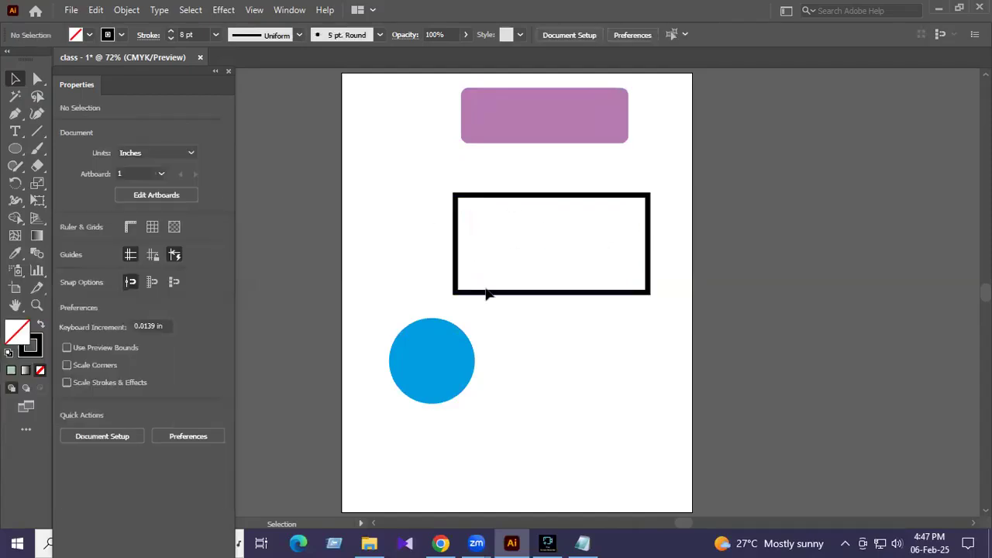
Change the unfilled rectangle's 8 pt border colour to red.
{"action": "left_click", "coordinate": [545, 196]}
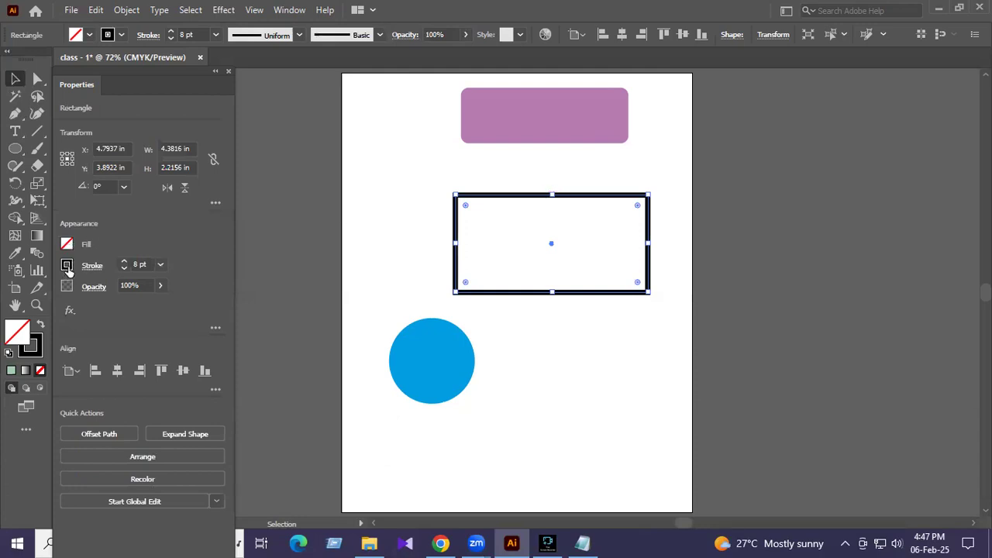
{"action": "left_click", "coordinate": [68, 265]}
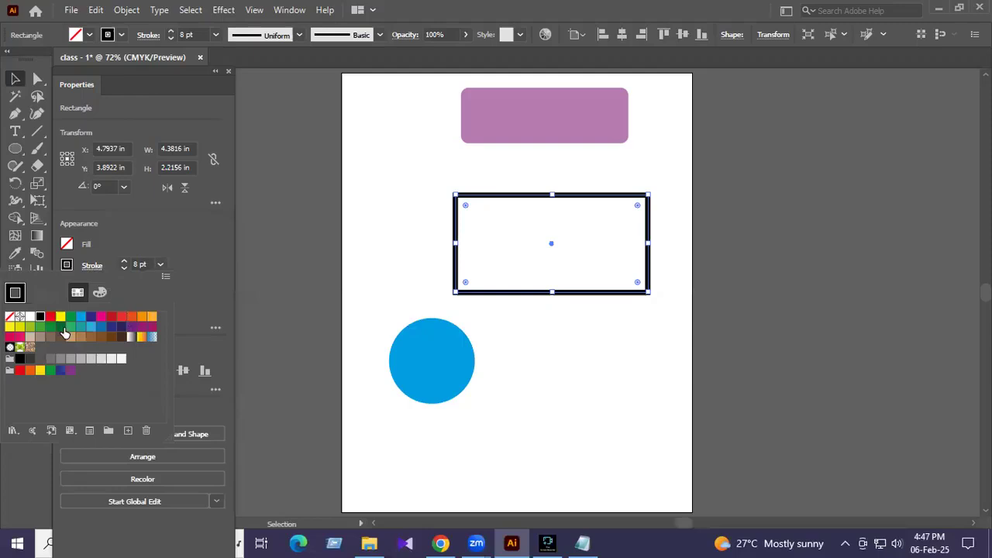
{"action": "left_click", "coordinate": [60, 327]}
{"action": "left_click", "coordinate": [119, 323]}
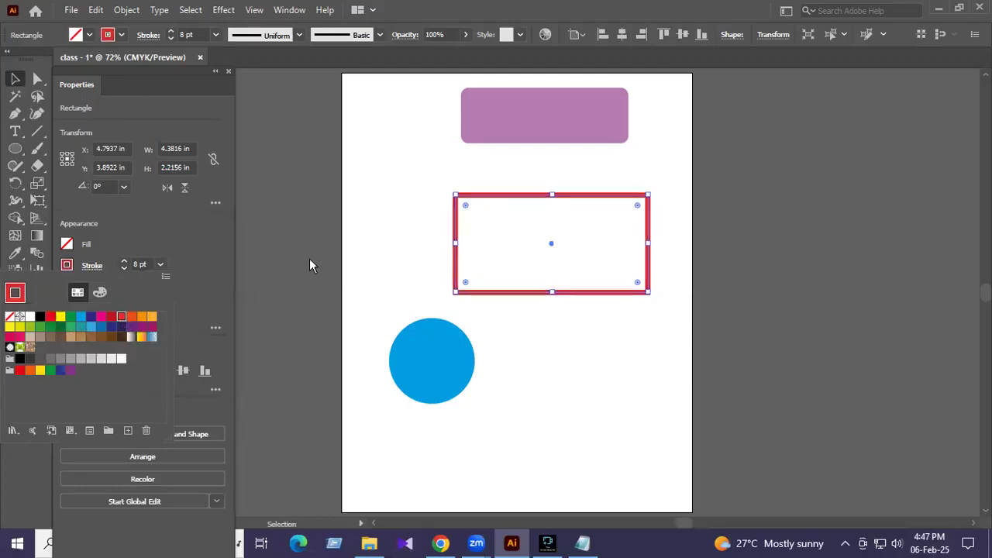
{"action": "left_click", "coordinate": [430, 236]}
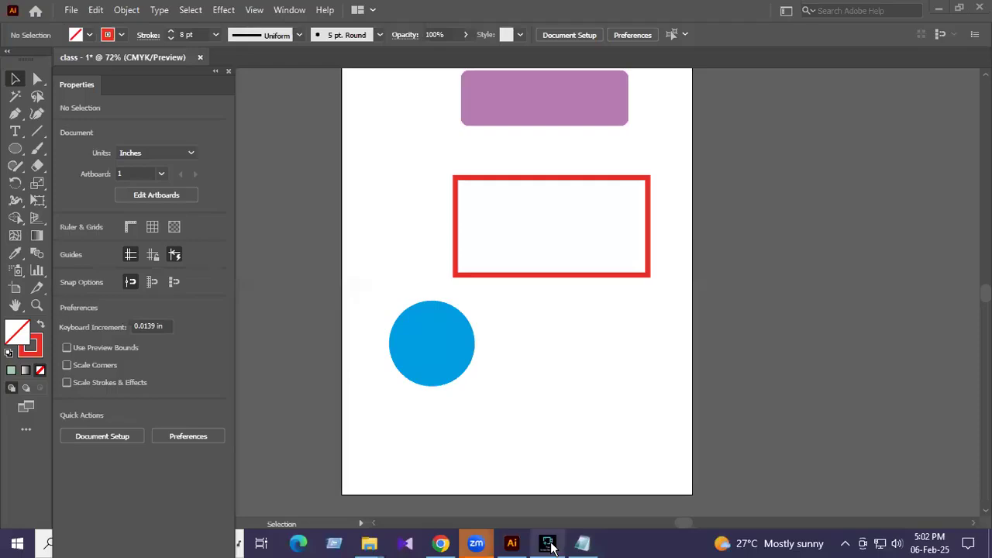
{"action": "left_click", "coordinate": [548, 544]}
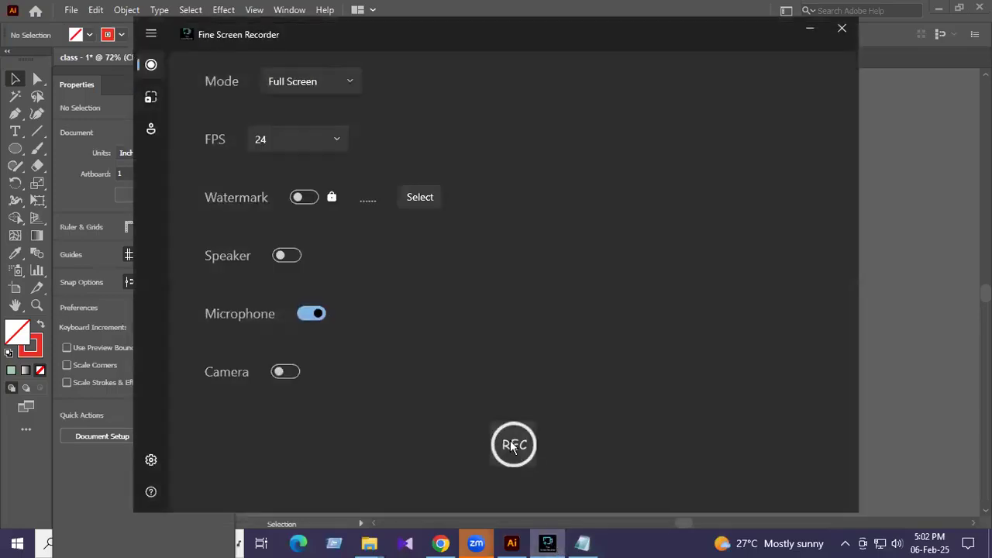
{"action": "left_click", "coordinate": [510, 443]}
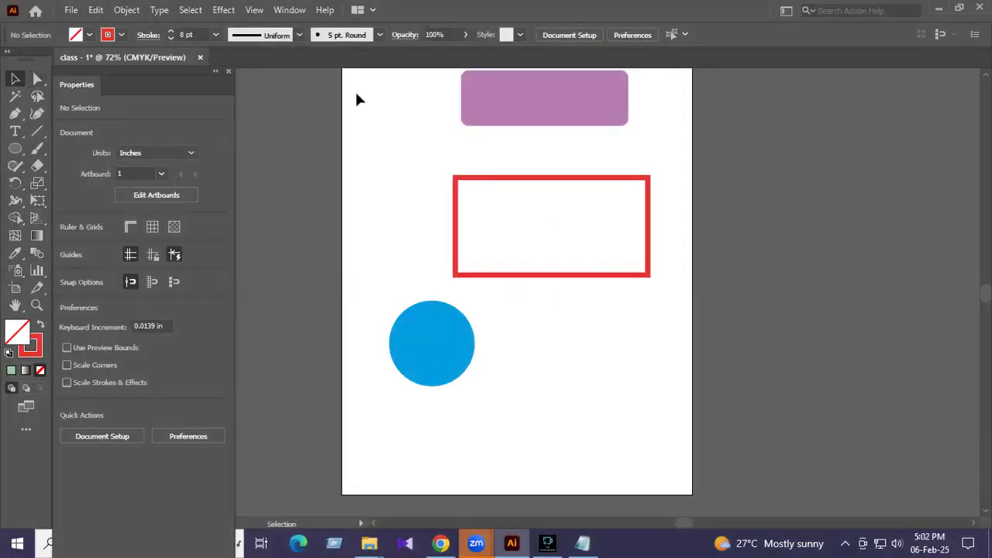
Delete the purple rounded rectangle, the red frame and the blue circle one by one.
{"action": "left_click", "coordinate": [514, 111]}
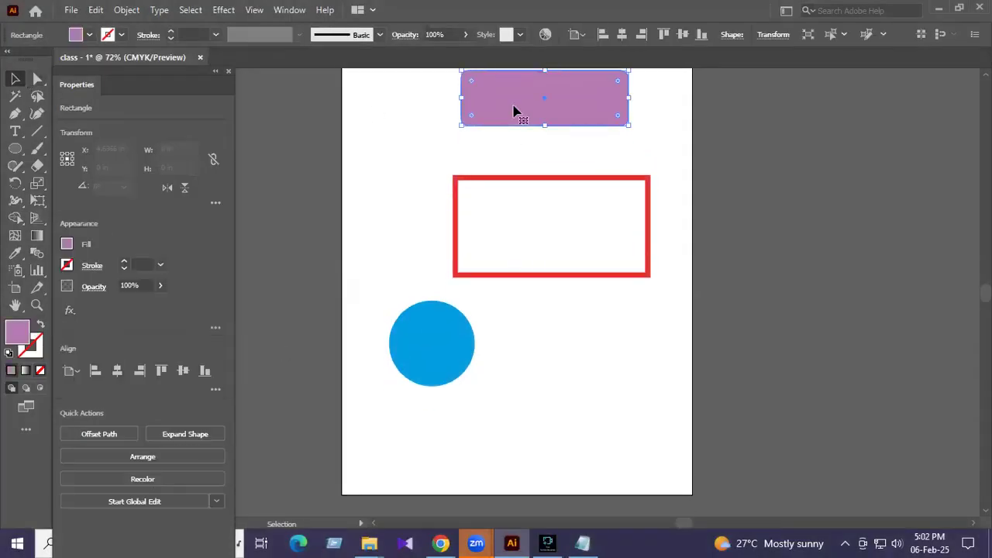
{"action": "key", "text": "Delete"}
{"action": "left_click", "coordinate": [478, 274]}
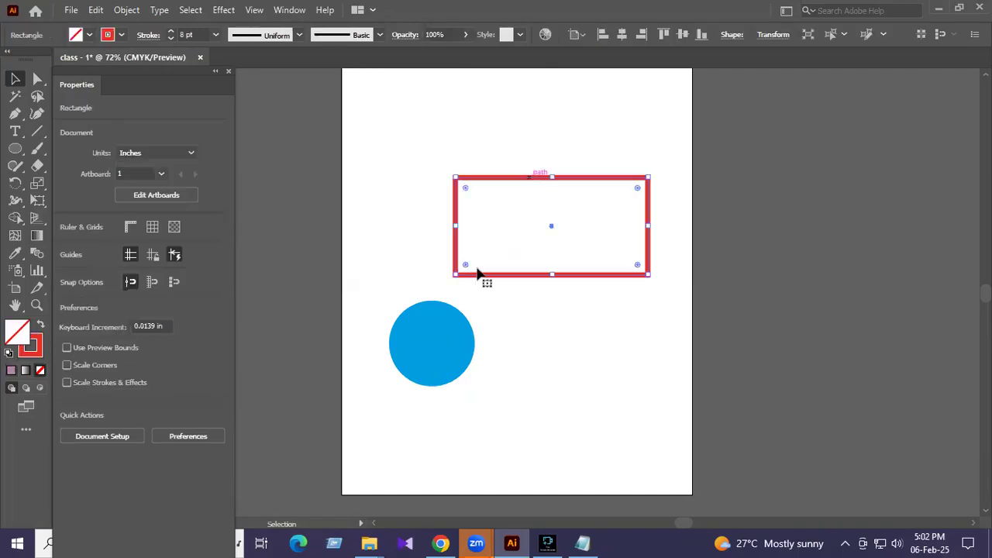
{"action": "key", "text": "Delete"}
{"action": "left_click", "coordinate": [445, 321]}
{"action": "key", "text": "Delete"}
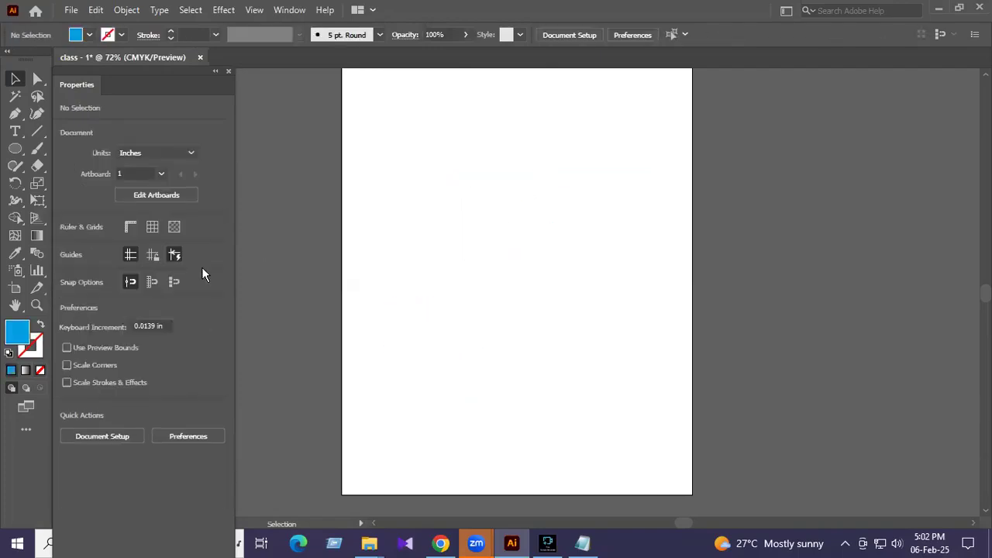
Draw a 2.2156 × 1.8519 in blue rounded rectangle with the Rounded Rectangle Tool, upper left.
{"action": "right_click", "coordinate": [15, 148]}
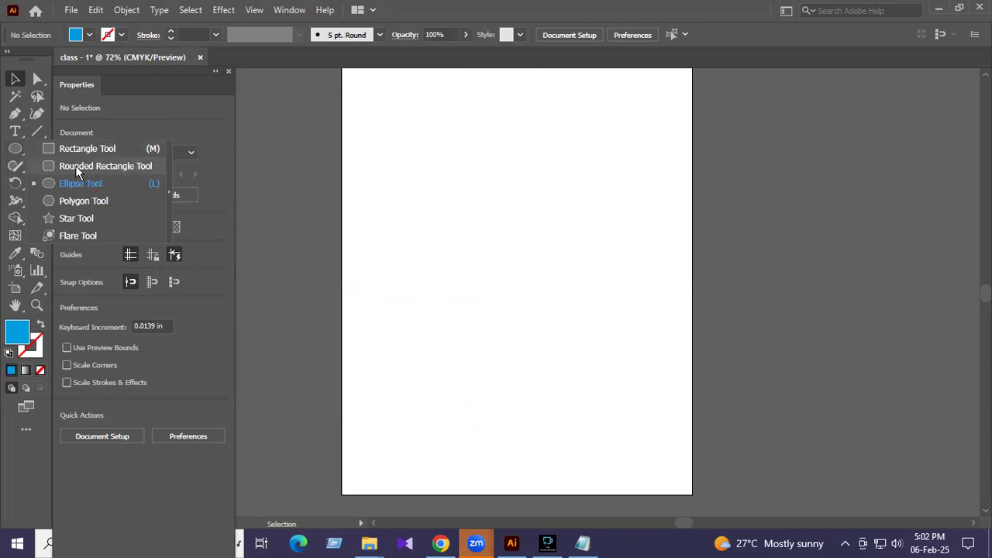
{"action": "left_click", "coordinate": [86, 168]}
{"action": "left_click_drag", "start_coordinate": [393, 149], "coordinate": [492, 231]}
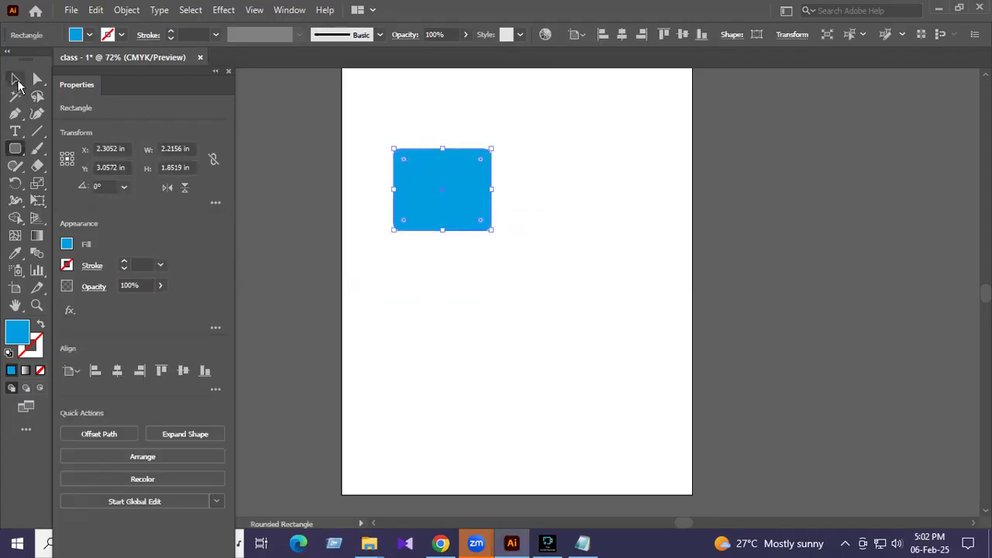
{"action": "left_click", "coordinate": [15, 79]}
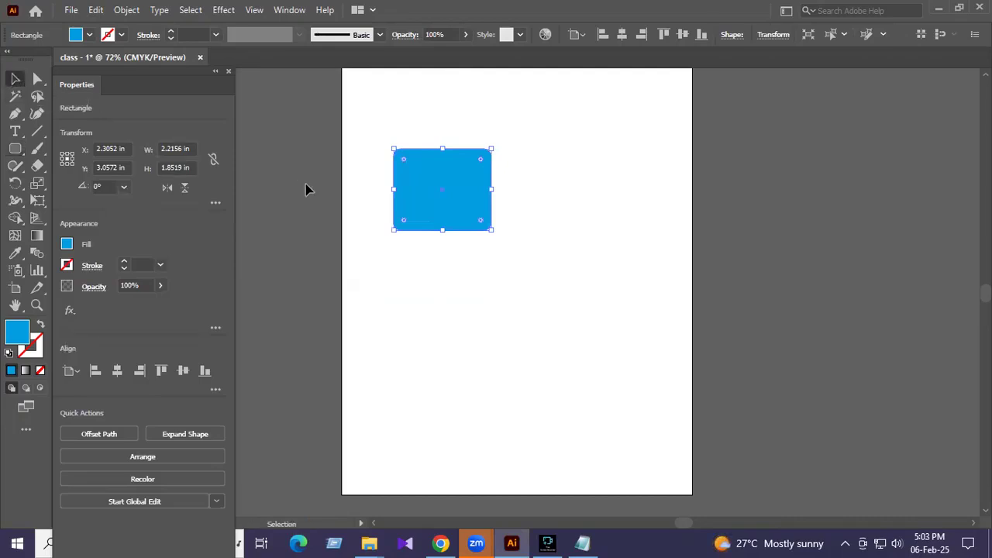
{"action": "left_click", "coordinate": [451, 104]}
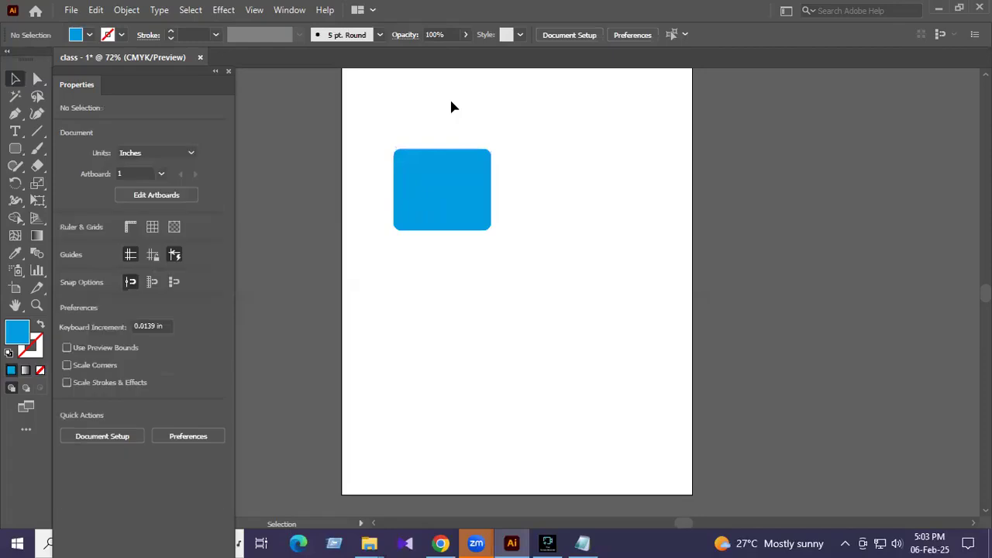
{"action": "left_click", "coordinate": [444, 188]}
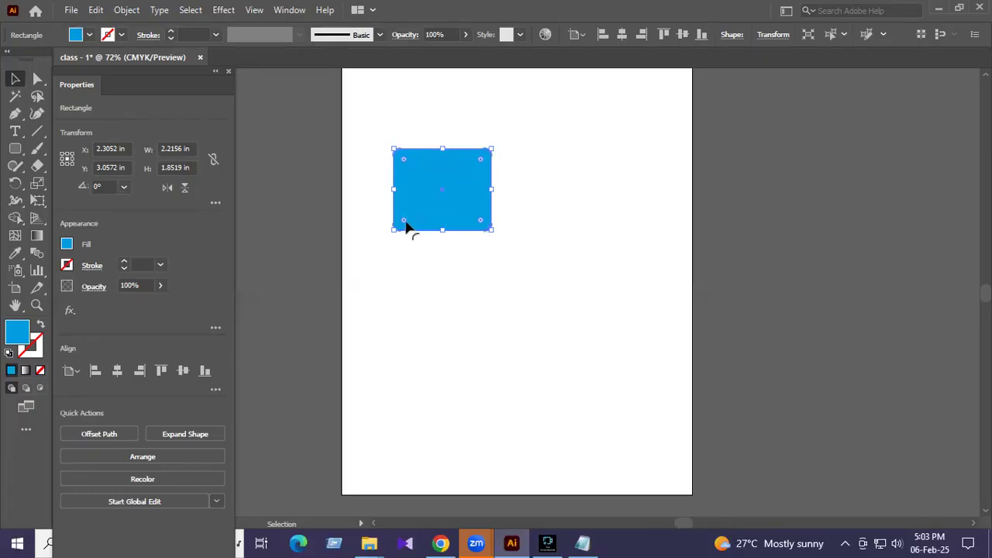
Try out corner radii around 0.72 in, then reset the corners to sharp.
{"action": "left_click_drag", "start_coordinate": [405, 224], "coordinate": [433, 197]}
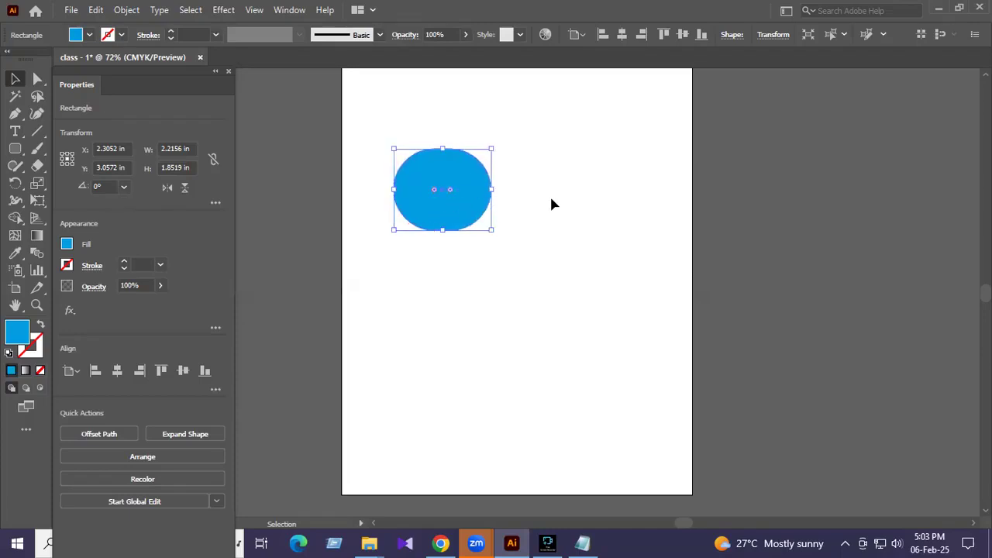
{"action": "left_click", "coordinate": [551, 204]}
{"action": "left_click", "coordinate": [461, 200]}
{"action": "left_click_drag", "start_coordinate": [434, 194], "coordinate": [406, 167]}
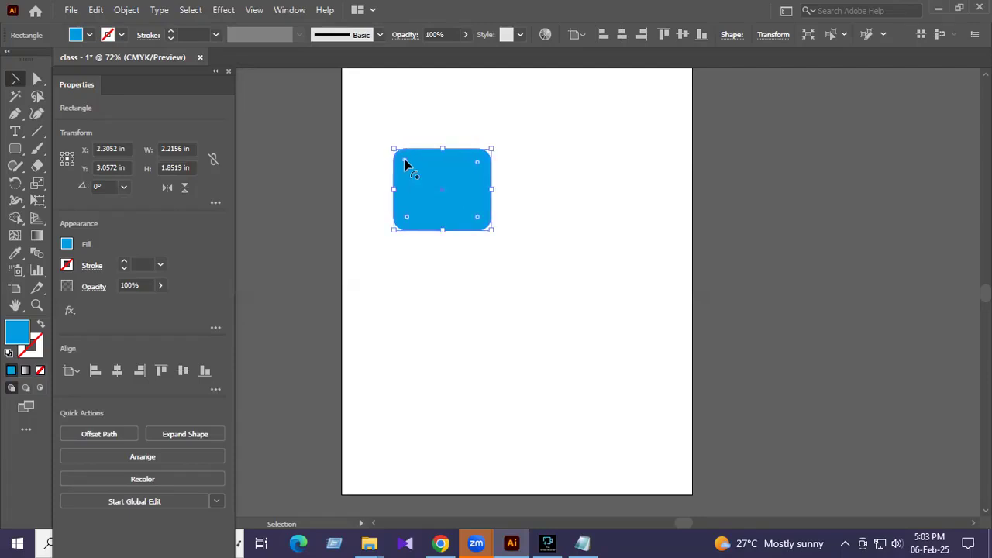
{"action": "left_click_drag", "start_coordinate": [404, 164], "coordinate": [393, 149]}
{"action": "left_click", "coordinate": [500, 198]}
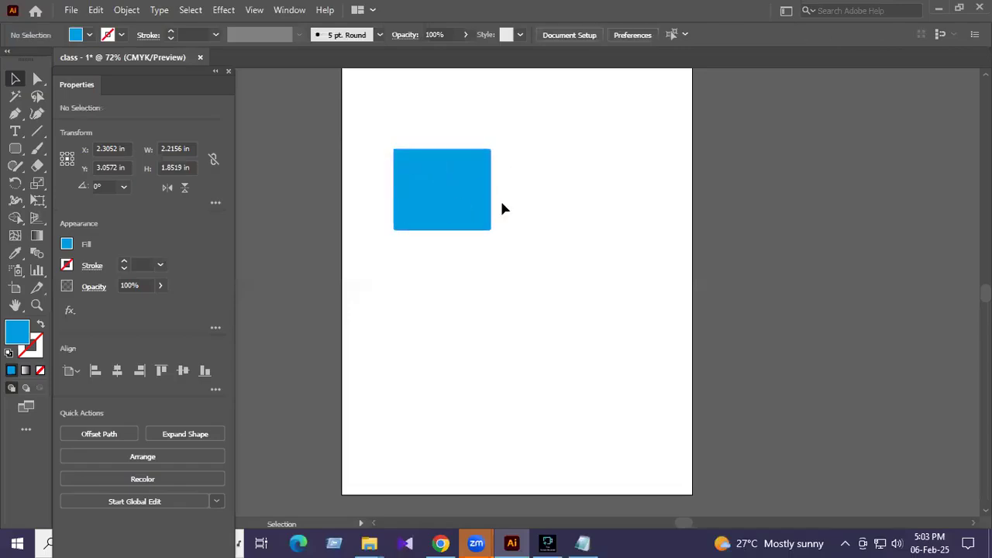
{"action": "left_click", "coordinate": [411, 165]}
Round the corners again with a larger 0.74 in top-left radius and move the shape up-left.
{"action": "left_click_drag", "start_coordinate": [403, 159], "coordinate": [413, 172]}
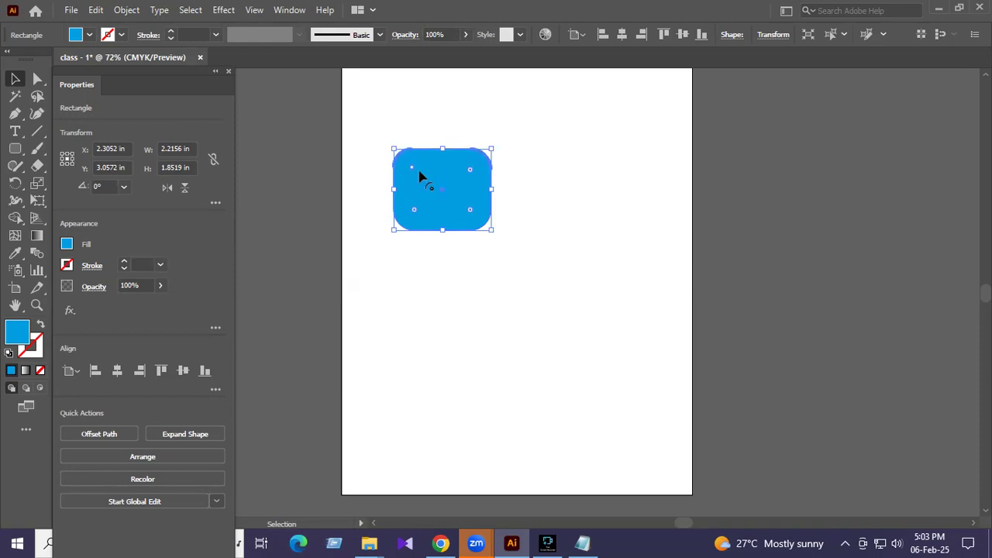
{"action": "mouse_move", "coordinate": [413, 169]}
{"action": "left_mouse_down"}
{"action": "mouse_move", "coordinate": [460, 208]}
{"action": "mouse_move", "coordinate": [448, 178]}
{"action": "mouse_move", "coordinate": [424, 167]}
{"action": "left_mouse_up"}
{"action": "left_click", "coordinate": [494, 191]}
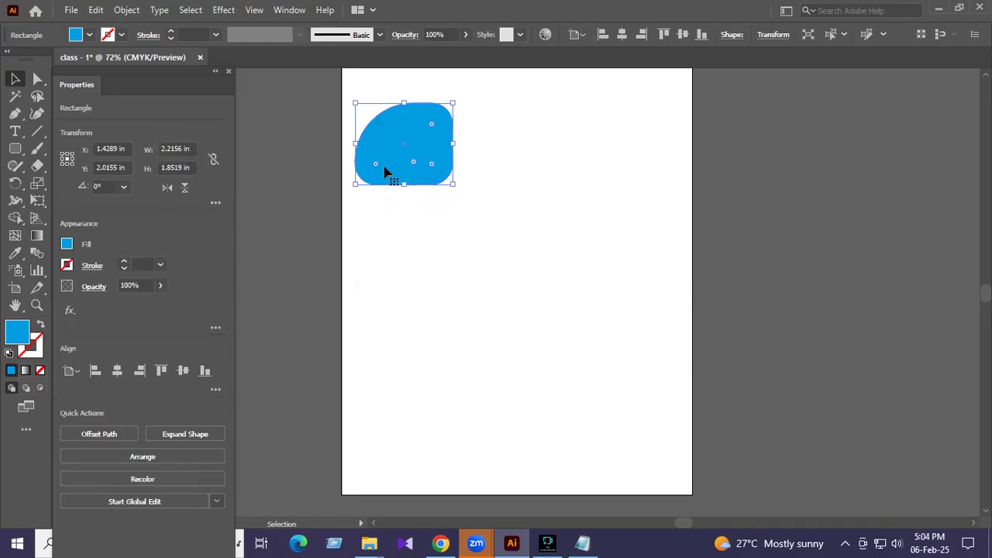
{"action": "left_click", "coordinate": [462, 202]}
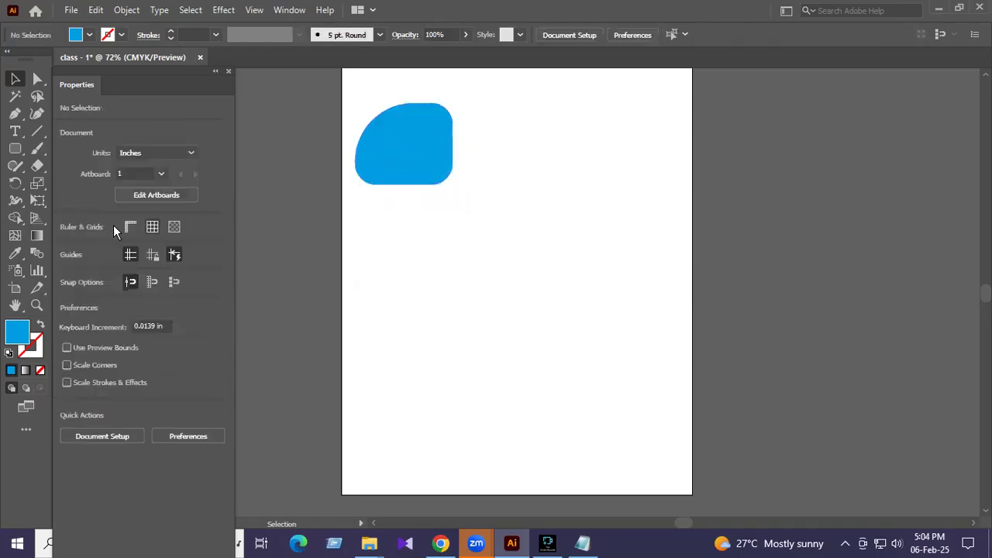
Draw a wider 3.3234 × 2.1164 in blue rectangle to the right of the first.
{"action": "left_click", "coordinate": [15, 150]}
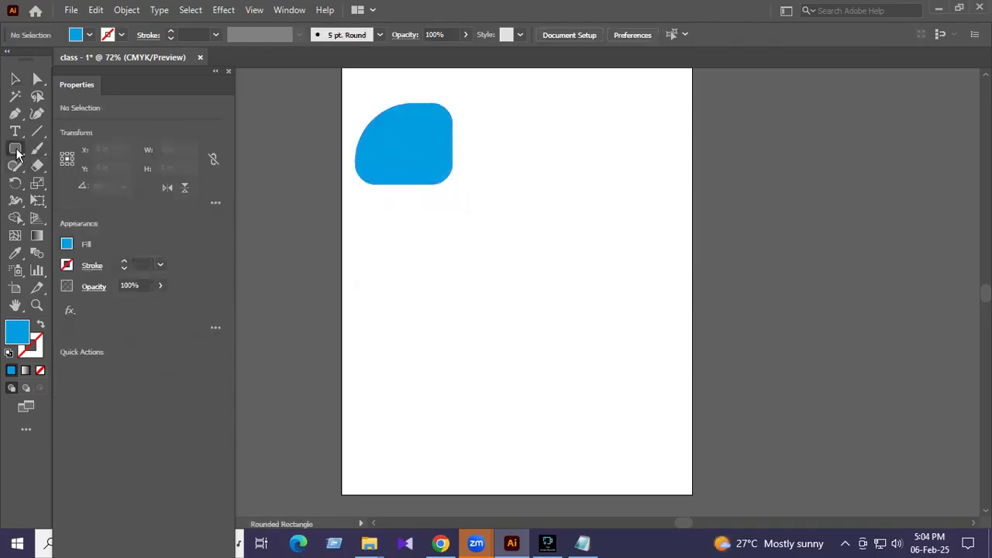
{"action": "left_click_drag", "start_coordinate": [488, 170], "coordinate": [634, 263]}
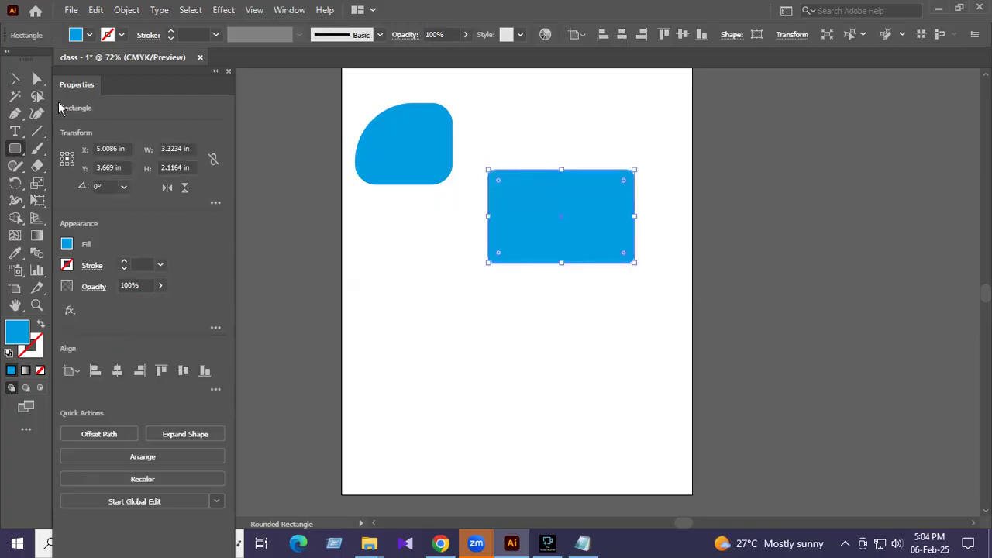
{"action": "left_click", "coordinate": [14, 78]}
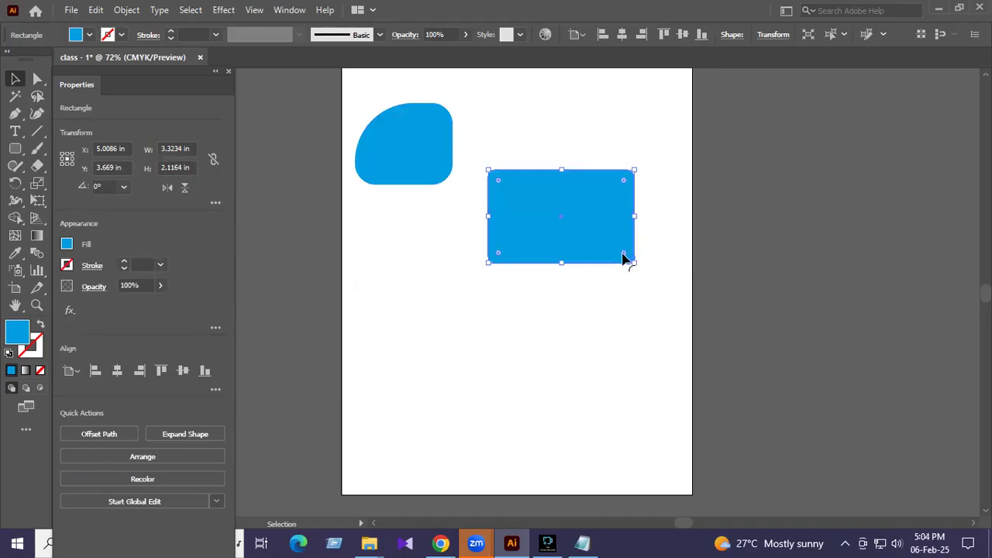
Give its corners different radii: 0.91 in top-left, 0.33 in top-right, 0.43 in bottom-left, larger bottom-right.
{"action": "mouse_move", "coordinate": [627, 258]}
{"action": "left_mouse_down"}
{"action": "mouse_move", "coordinate": [566, 230]}
{"action": "mouse_move", "coordinate": [604, 245]}
{"action": "mouse_move", "coordinate": [589, 221]}
{"action": "mouse_move", "coordinate": [594, 207]}
{"action": "mouse_move", "coordinate": [625, 255]}
{"action": "mouse_move", "coordinate": [618, 249]}
{"action": "left_mouse_up"}
{"action": "left_click", "coordinate": [628, 292]}
{"action": "left_click", "coordinate": [608, 242]}
{"action": "left_click_drag", "start_coordinate": [620, 254], "coordinate": [575, 225]}
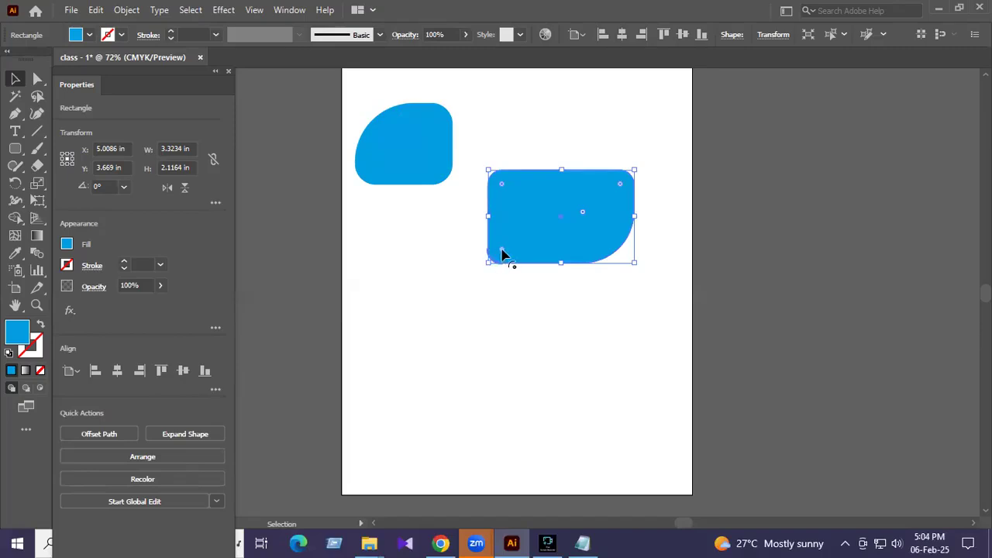
{"action": "left_click_drag", "start_coordinate": [500, 255], "coordinate": [516, 239]}
{"action": "left_click_drag", "start_coordinate": [503, 191], "coordinate": [527, 215]}
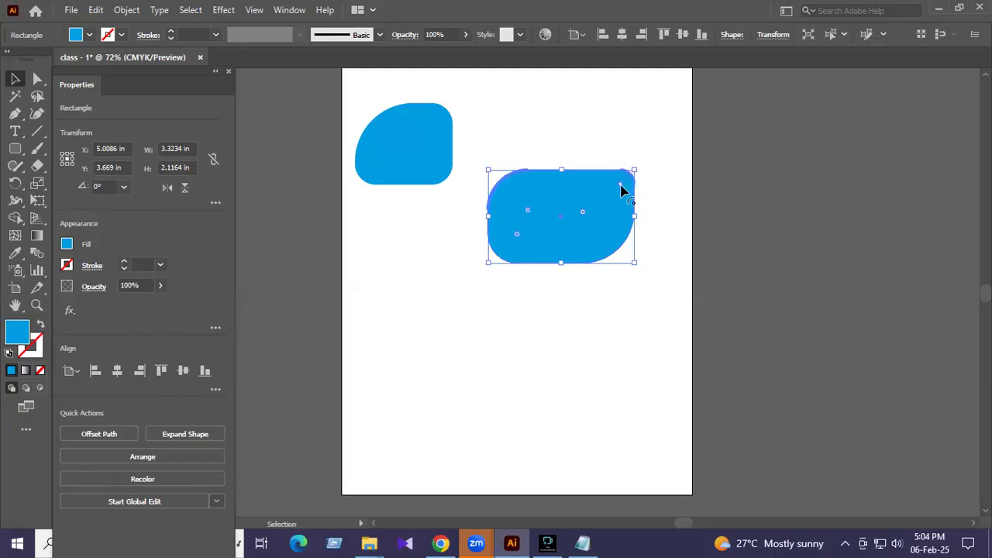
{"action": "left_click_drag", "start_coordinate": [618, 188], "coordinate": [610, 195]}
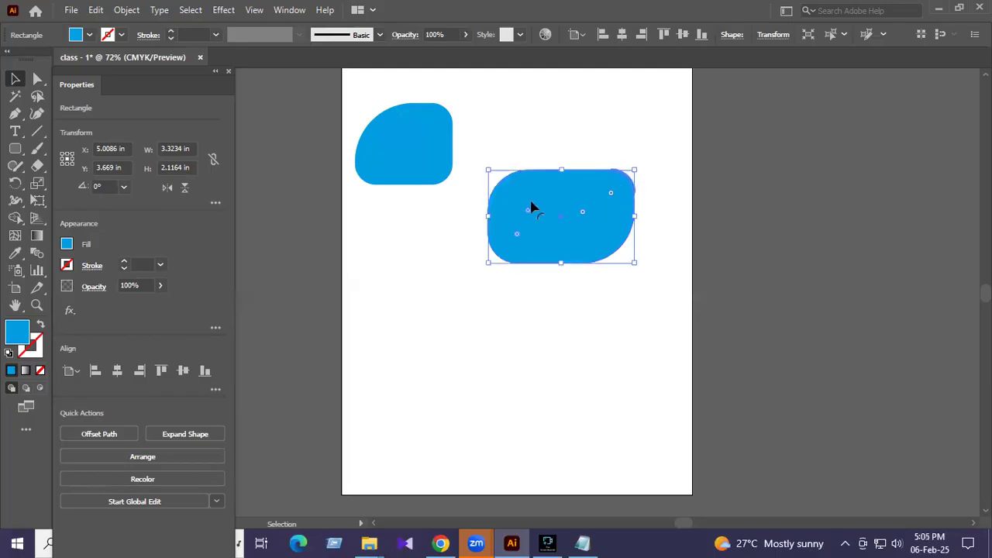
{"action": "left_click", "coordinate": [599, 148]}
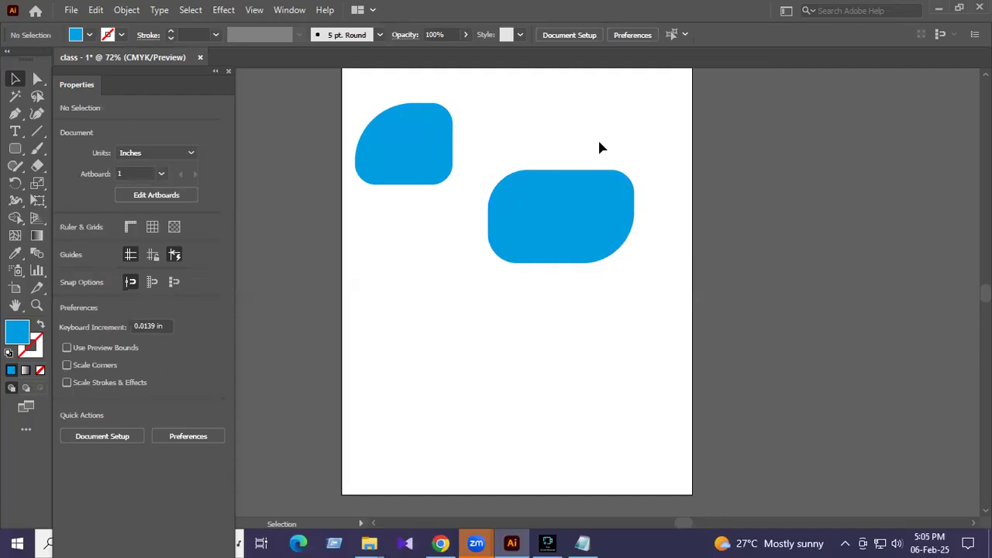
{"action": "left_click_drag", "start_coordinate": [594, 223], "coordinate": [502, 255]}
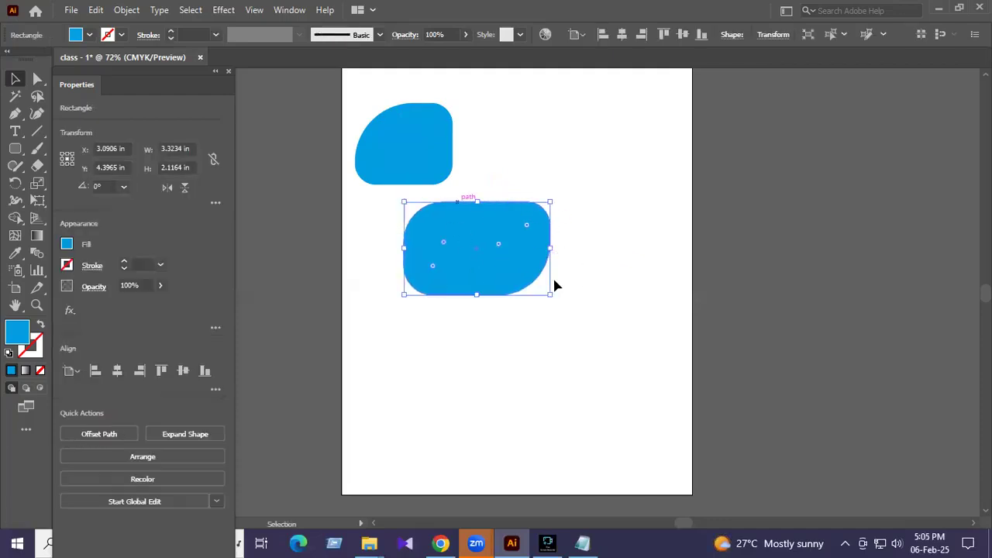
{"action": "left_click_drag", "start_coordinate": [514, 269], "coordinate": [489, 268]}
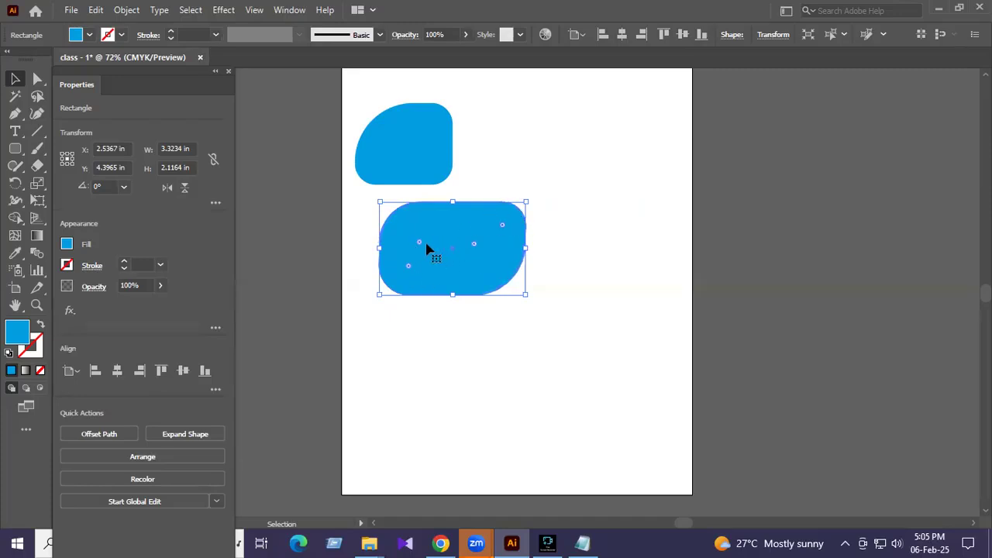
{"action": "left_click_drag", "start_coordinate": [419, 245], "coordinate": [380, 203]}
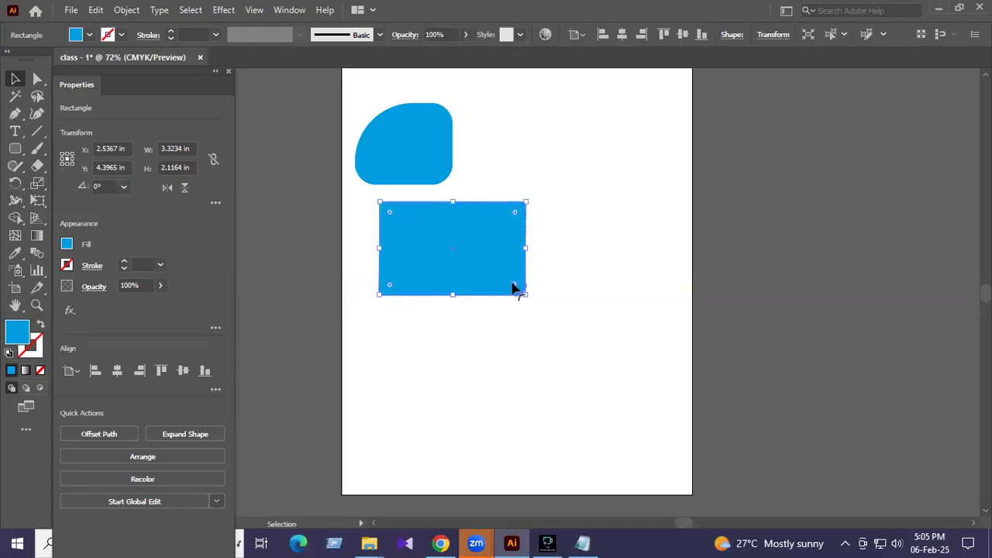
{"action": "mouse_move", "coordinate": [517, 288]}
{"action": "left_mouse_down"}
{"action": "mouse_move", "coordinate": [542, 295]}
{"action": "mouse_move", "coordinate": [520, 287]}
{"action": "left_mouse_up"}
{"action": "left_click", "coordinate": [628, 302]}
{"action": "left_click", "coordinate": [423, 271]}
{"action": "left_click", "coordinate": [572, 259]}
{"action": "left_click", "coordinate": [472, 248]}
{"action": "left_click", "coordinate": [581, 243]}
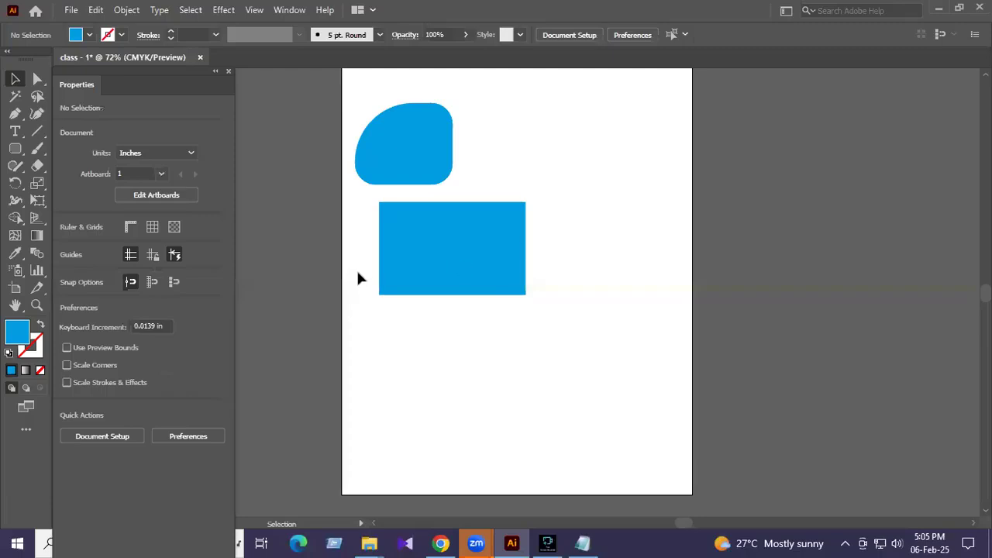
{"action": "left_click", "coordinate": [411, 273]}
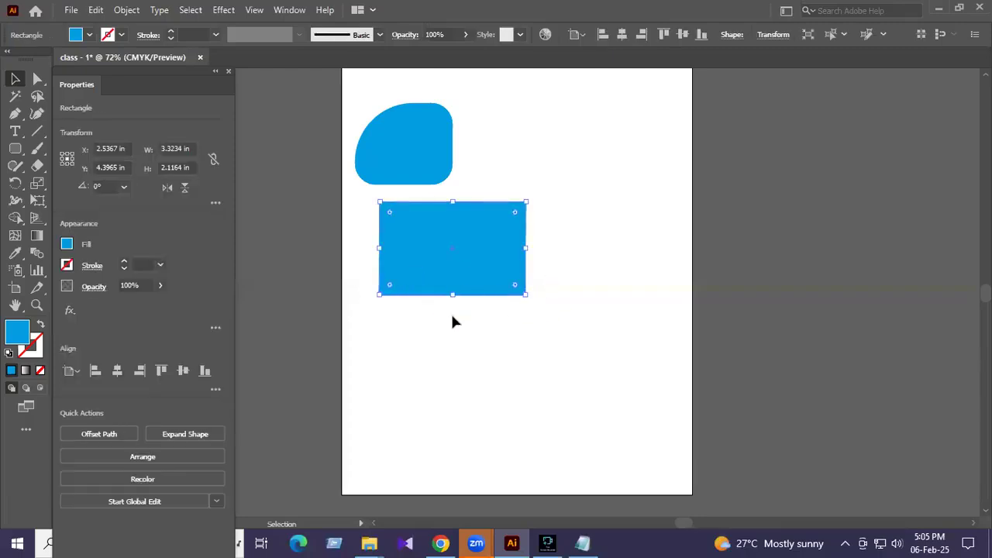
{"action": "left_click", "coordinate": [545, 302]}
{"action": "left_click", "coordinate": [481, 279]}
{"action": "left_click_drag", "start_coordinate": [359, 279], "coordinate": [561, 304]}
{"action": "left_click_drag", "start_coordinate": [391, 290], "coordinate": [408, 266]}
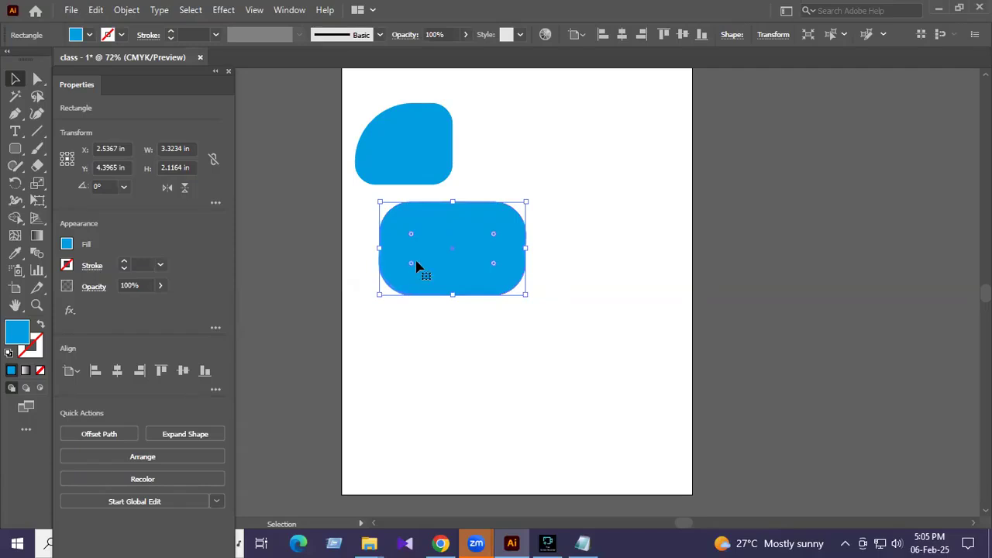
{"action": "left_click_drag", "start_coordinate": [413, 267], "coordinate": [380, 299]}
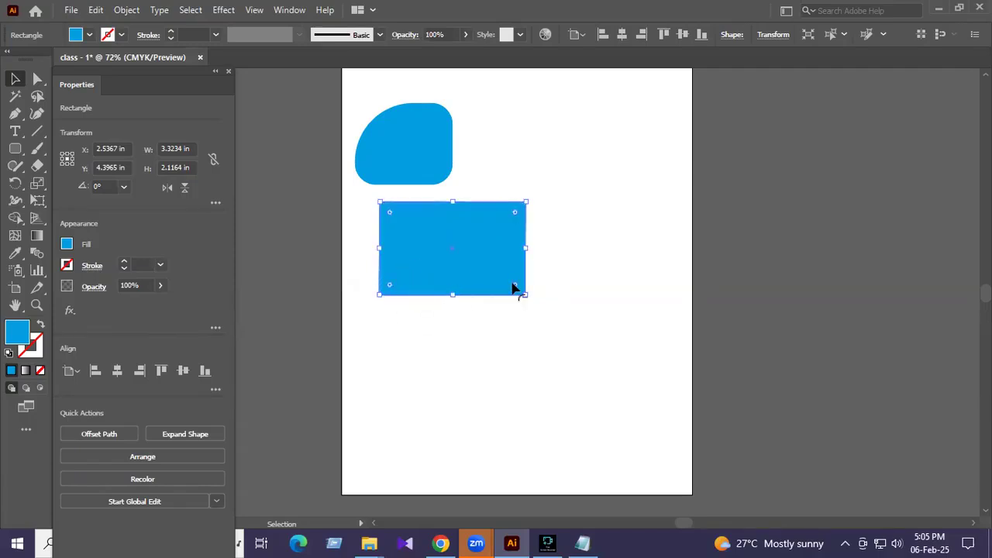
{"action": "left_click", "coordinate": [551, 291]}
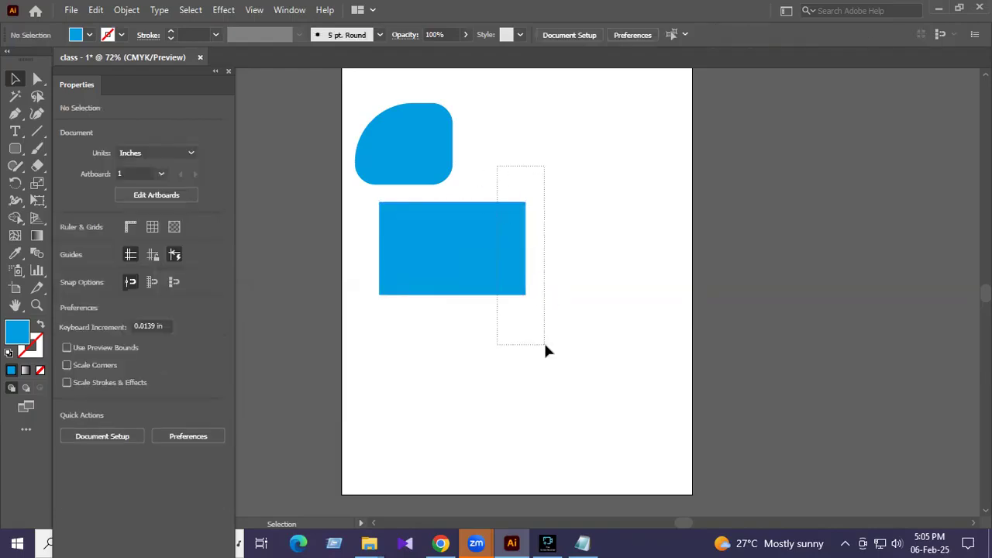
{"action": "left_click", "coordinate": [514, 226]}
{"action": "left_click_drag", "start_coordinate": [510, 186], "coordinate": [556, 341]}
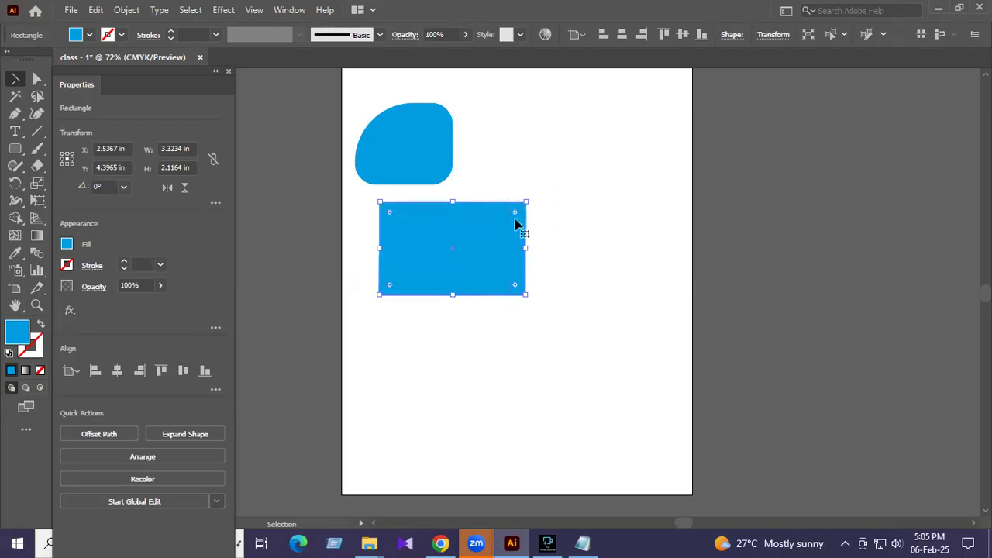
{"action": "left_click_drag", "start_coordinate": [516, 213], "coordinate": [543, 208]}
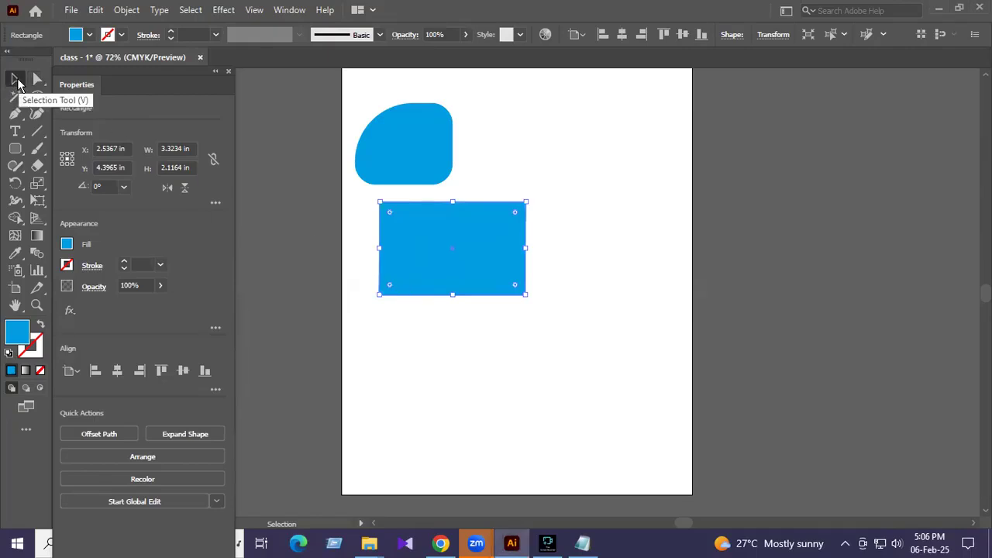
{"action": "left_click", "coordinate": [577, 345]}
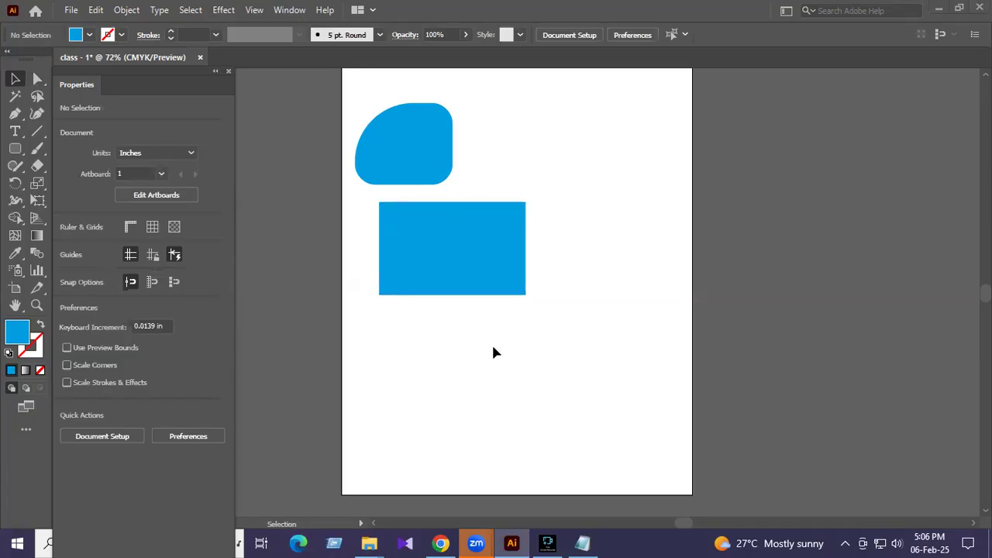
{"action": "left_click", "coordinate": [37, 78]}
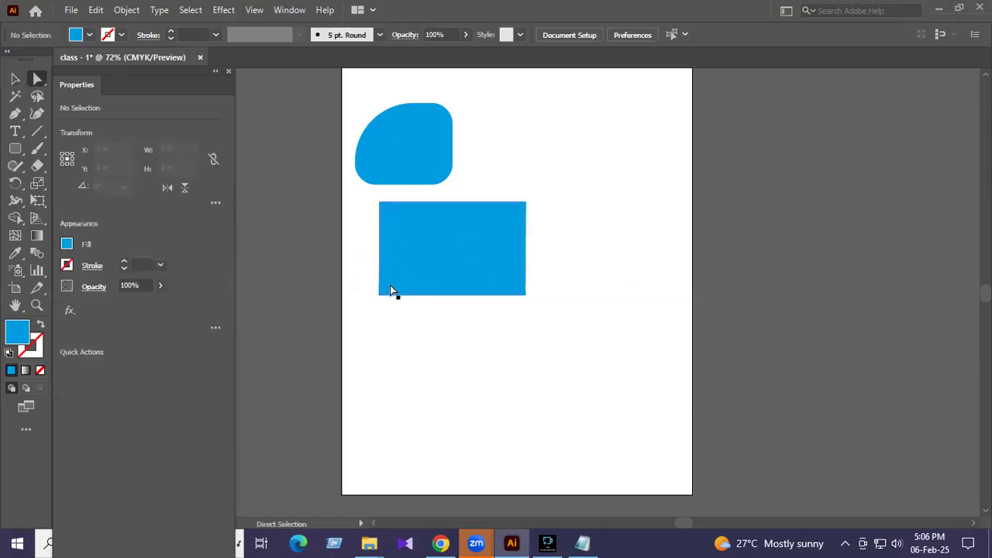
Round the lower rectangle's two bottom corners and move it down and right.
{"action": "left_click_drag", "start_coordinate": [359, 280], "coordinate": [572, 322]}
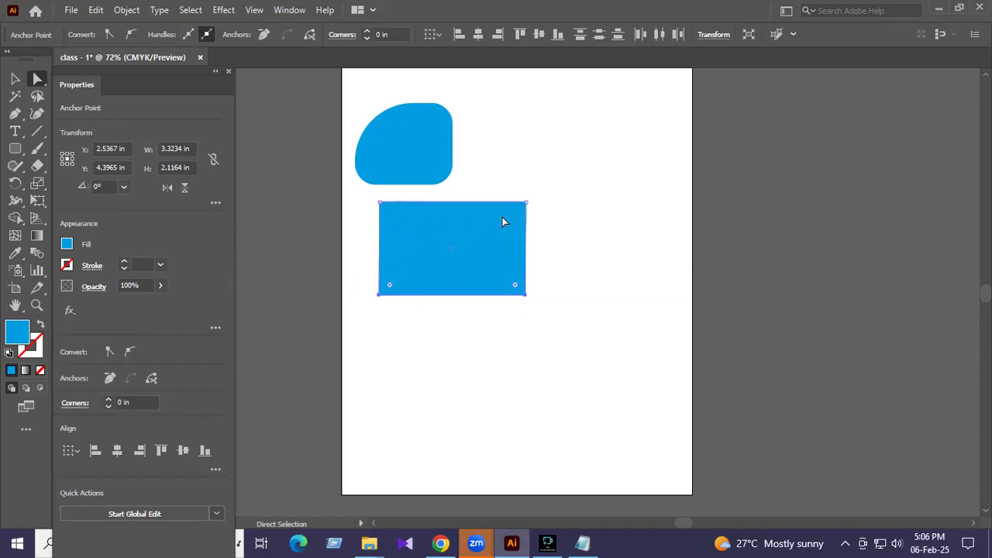
{"action": "left_click_drag", "start_coordinate": [390, 285], "coordinate": [417, 252]}
{"action": "left_click", "coordinate": [615, 271]}
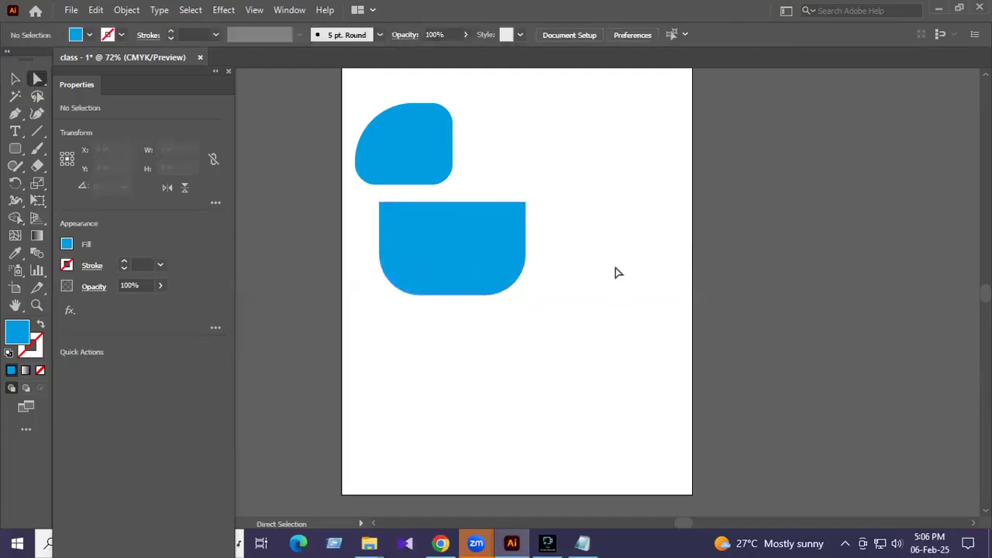
{"action": "left_click_drag", "start_coordinate": [460, 264], "coordinate": [510, 310]}
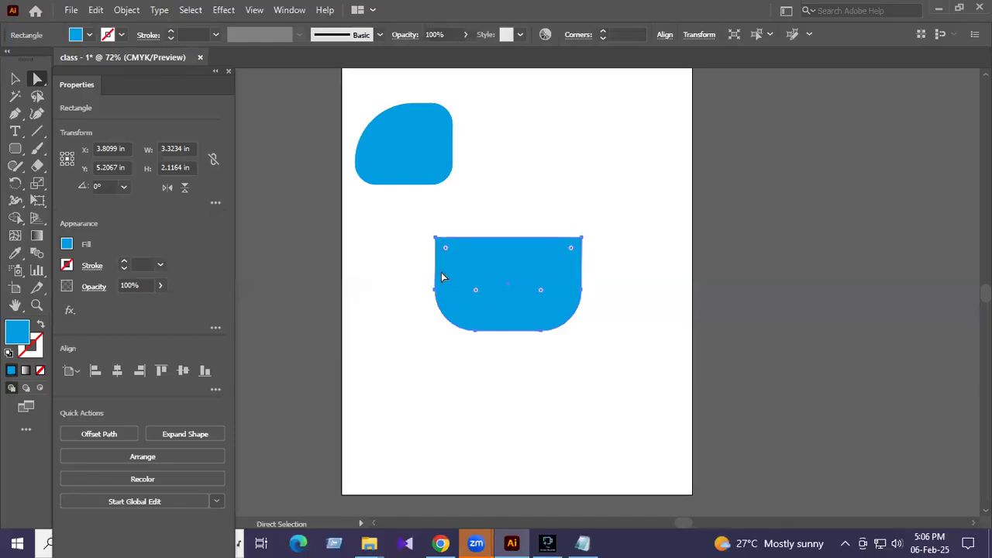
{"action": "left_click", "coordinate": [594, 274]}
Round the lower shape's top-right corner.
{"action": "left_click", "coordinate": [509, 269]}
{"action": "left_click_drag", "start_coordinate": [545, 216], "coordinate": [610, 283]}
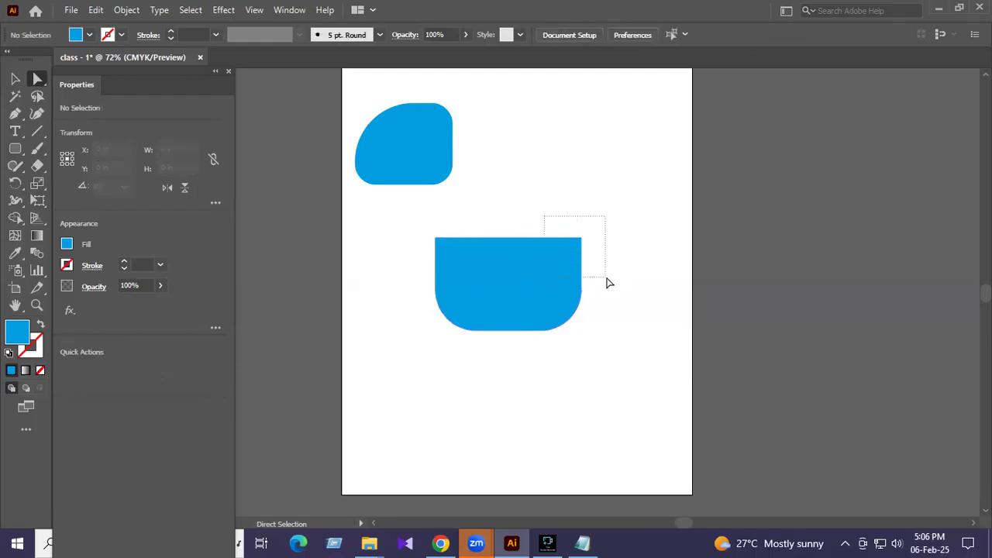
{"action": "left_click_drag", "start_coordinate": [609, 283], "coordinate": [609, 283]}
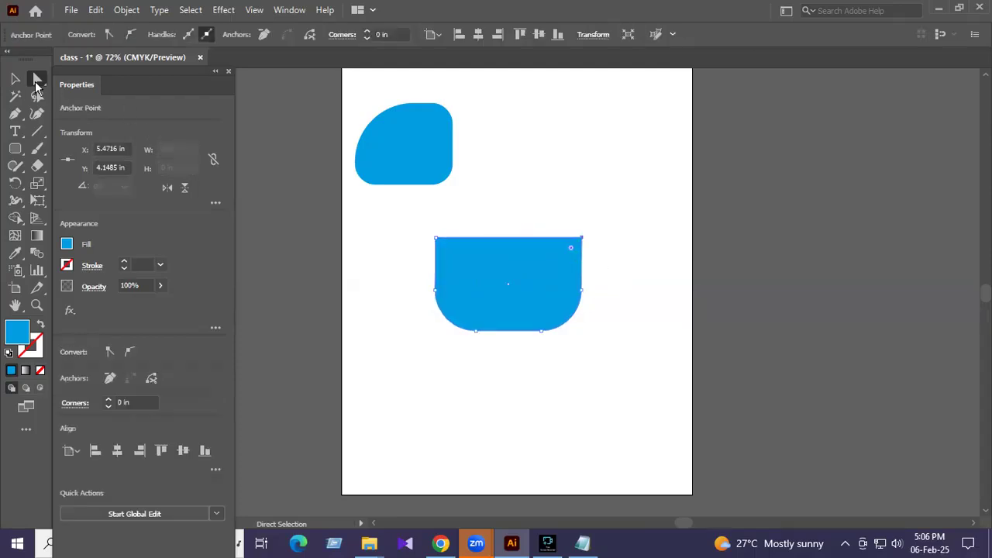
{"action": "left_click", "coordinate": [565, 213]}
{"action": "left_click_drag", "start_coordinate": [551, 211], "coordinate": [565, 263]}
{"action": "left_click", "coordinate": [632, 252]}
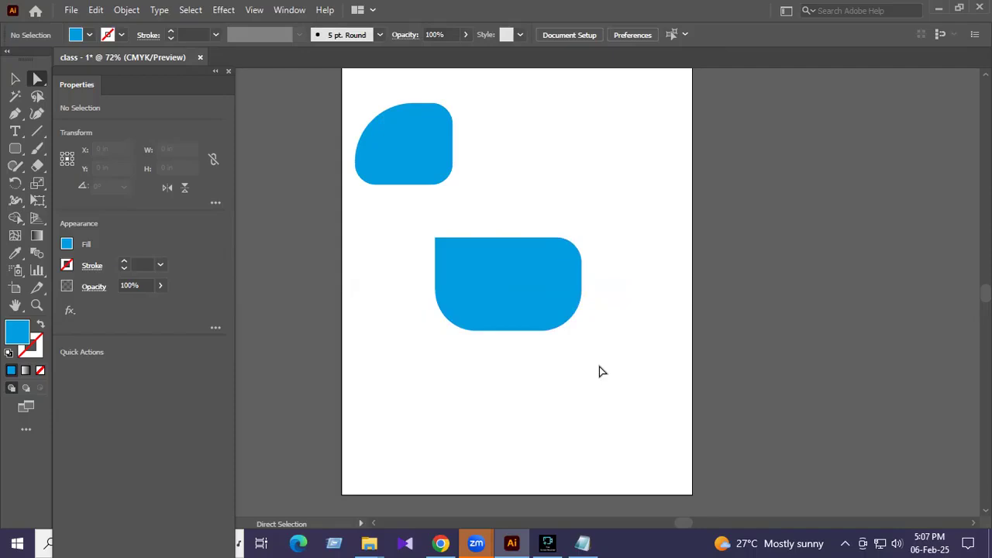
Reduce the bottom-right corner rounding to 0.649 in.
{"action": "left_click_drag", "start_coordinate": [591, 303], "coordinate": [545, 344]}
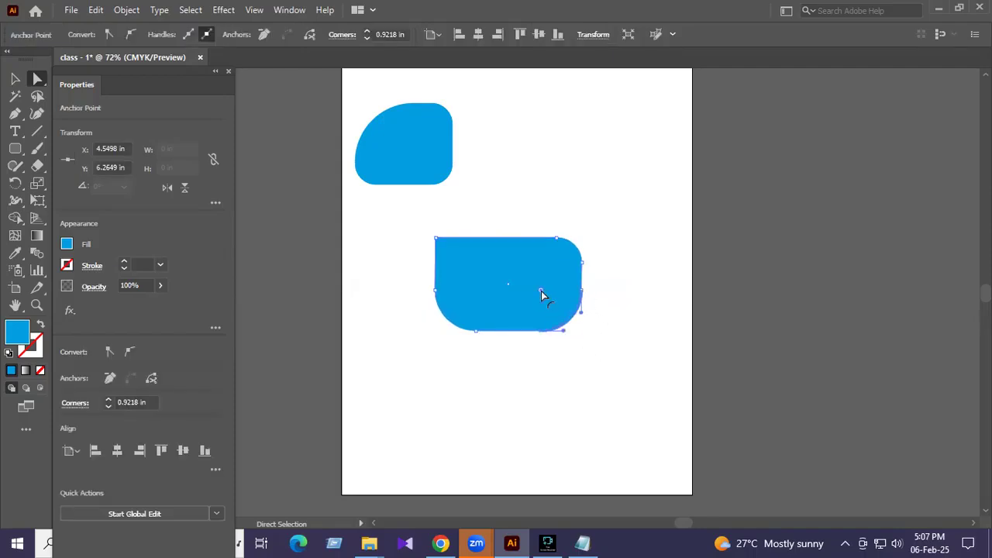
{"action": "left_click_drag", "start_coordinate": [541, 291], "coordinate": [603, 328]}
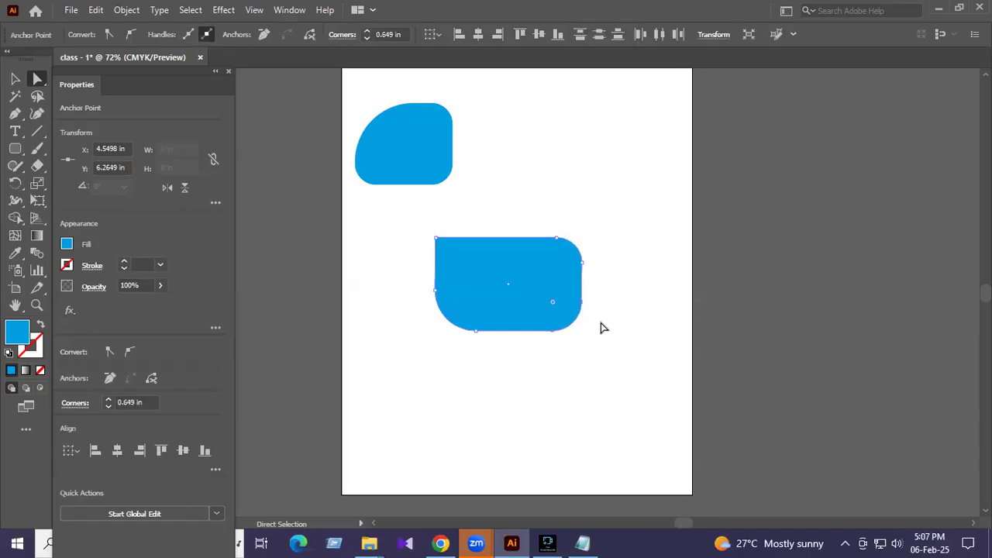
{"action": "left_click", "coordinate": [624, 338]}
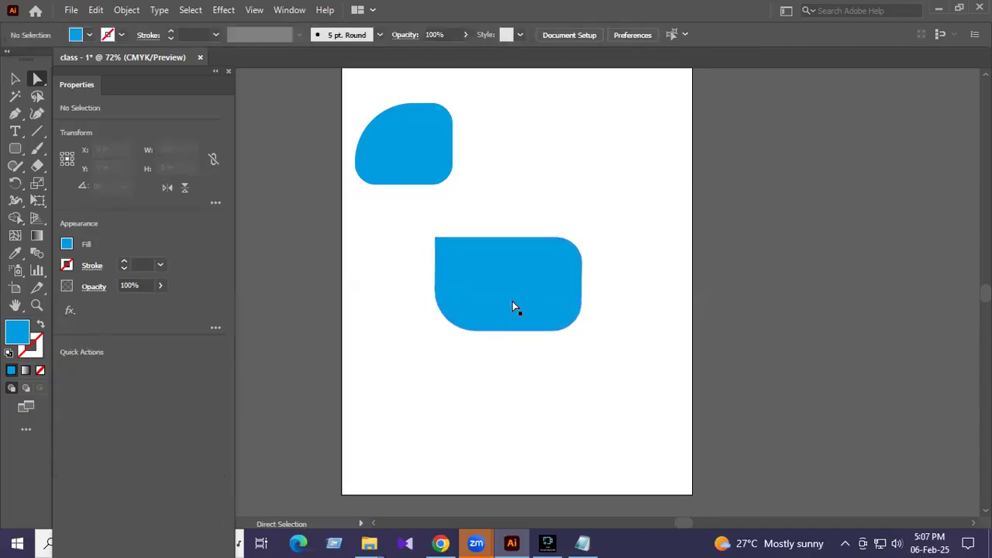
{"action": "left_click", "coordinate": [14, 78]}
{"action": "left_click", "coordinate": [37, 80]}
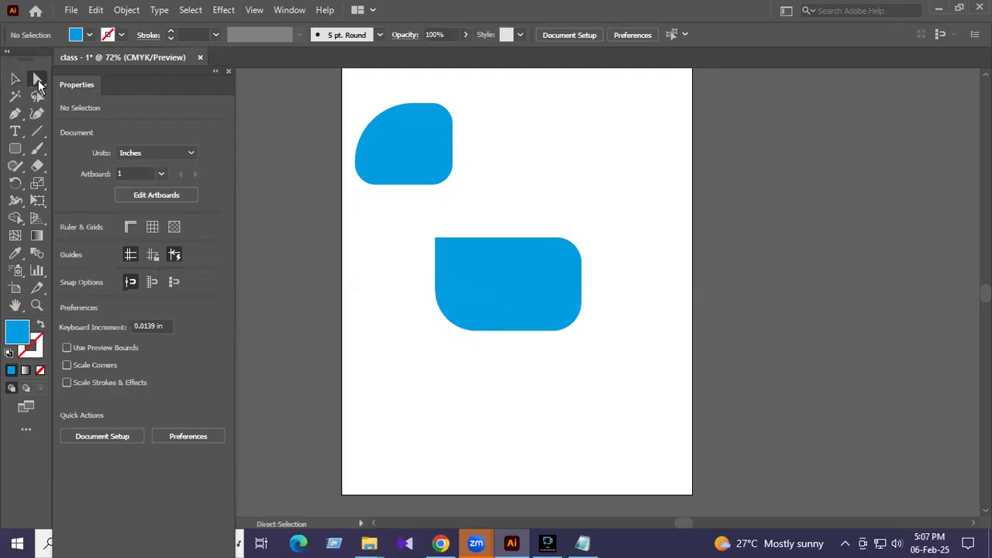
Select the lower rounded shape for point editing and shift it up toward the upper right.
{"action": "left_click", "coordinate": [15, 78]}
{"action": "left_click", "coordinate": [39, 78]}
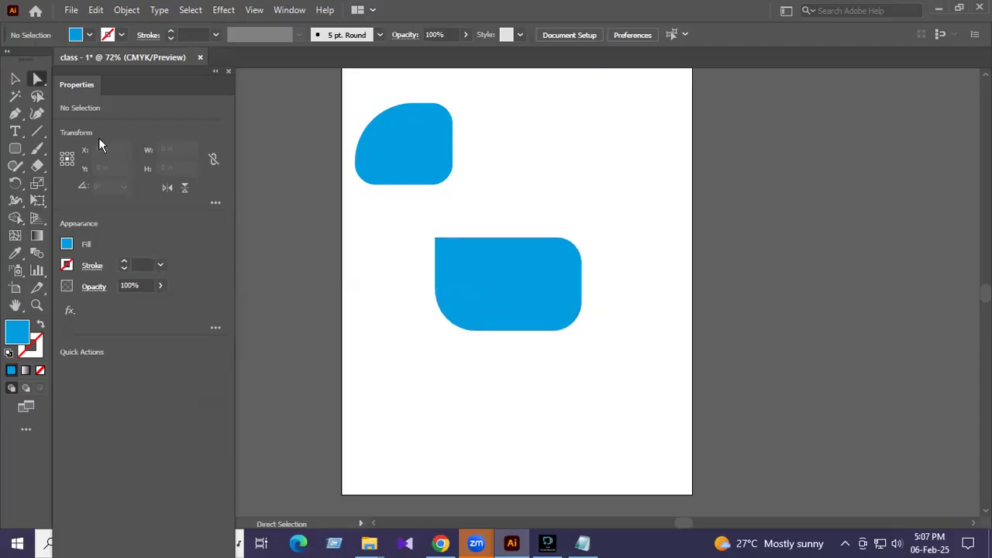
{"action": "left_click", "coordinate": [40, 78]}
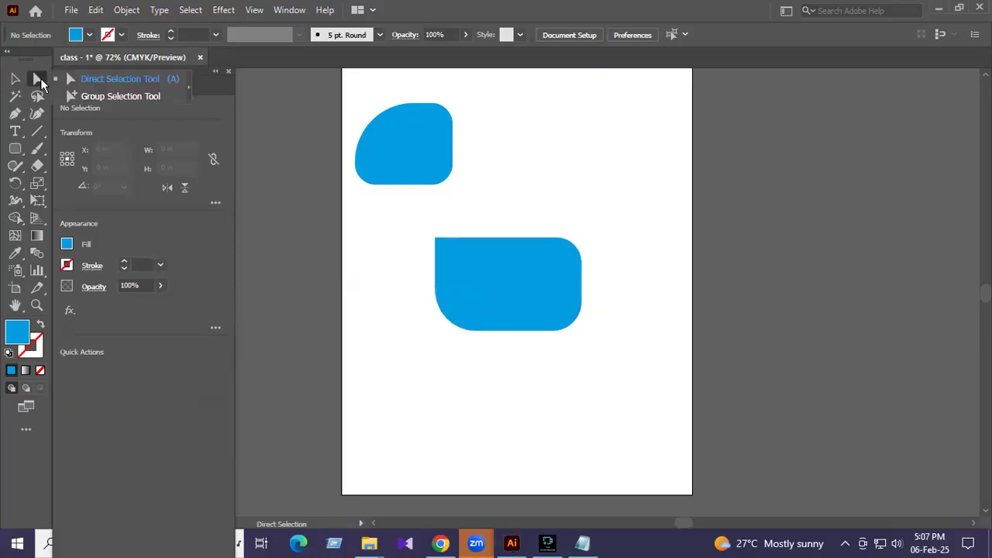
{"action": "left_click", "coordinate": [118, 79]}
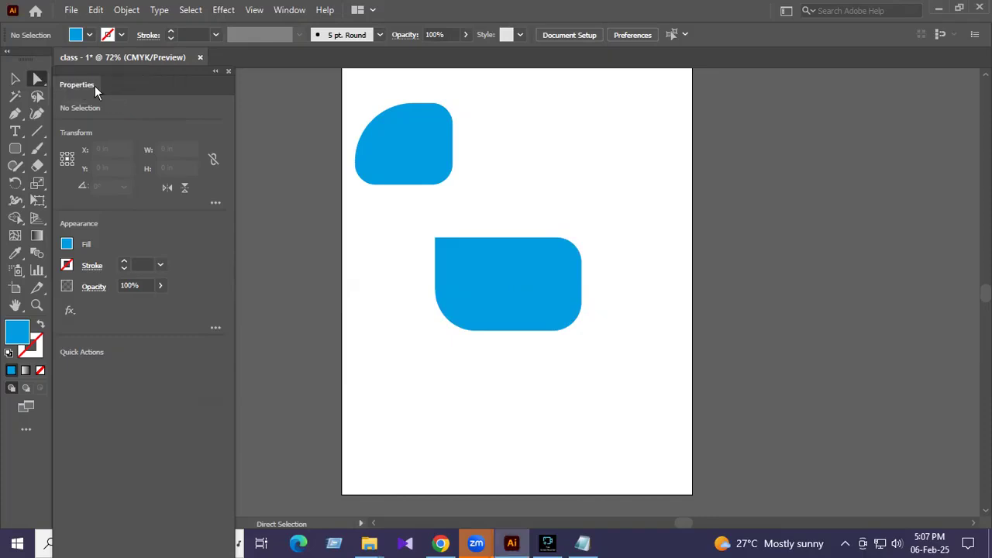
{"action": "left_click", "coordinate": [509, 266]}
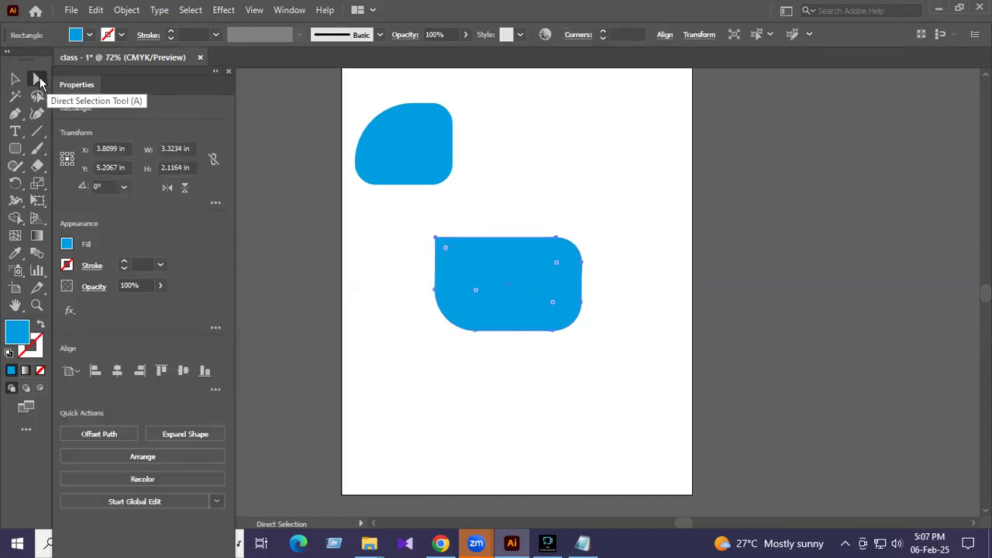
{"action": "left_click", "coordinate": [509, 228]}
{"action": "left_click", "coordinate": [525, 296]}
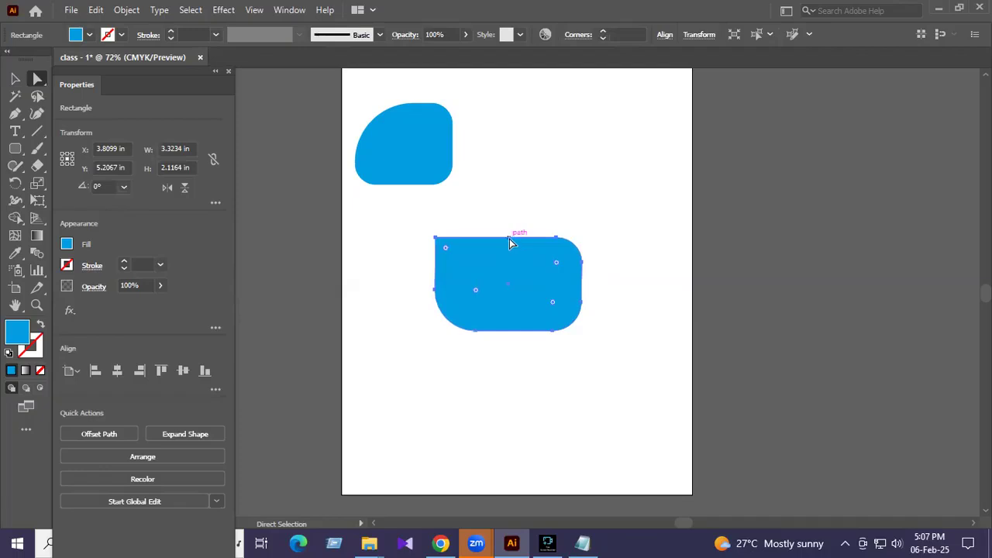
{"action": "left_click_drag", "start_coordinate": [509, 238], "coordinate": [508, 230]}
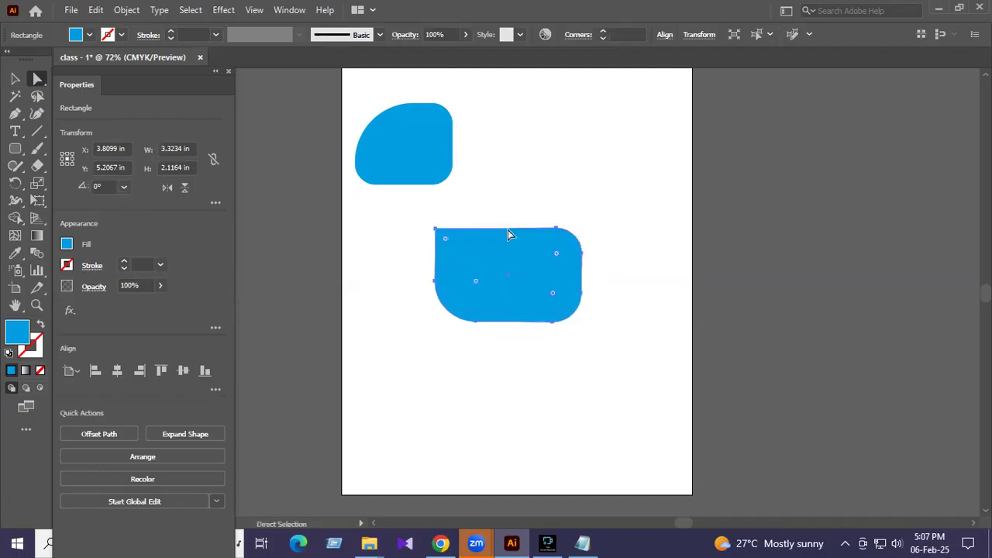
{"action": "left_click", "coordinate": [506, 237]}
{"action": "left_click", "coordinate": [508, 237]}
{"action": "left_click_drag", "start_coordinate": [507, 228], "coordinate": [623, 112]}
Pull the right-side and lower anchor points down-right and raise the bottom point to notch the edge.
{"action": "left_click", "coordinate": [563, 181]}
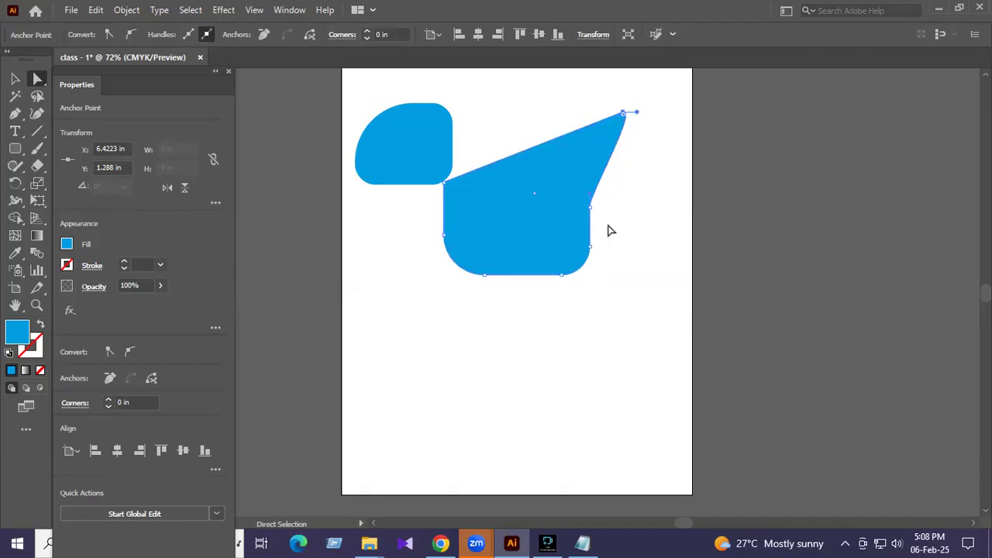
{"action": "left_click", "coordinate": [590, 211]}
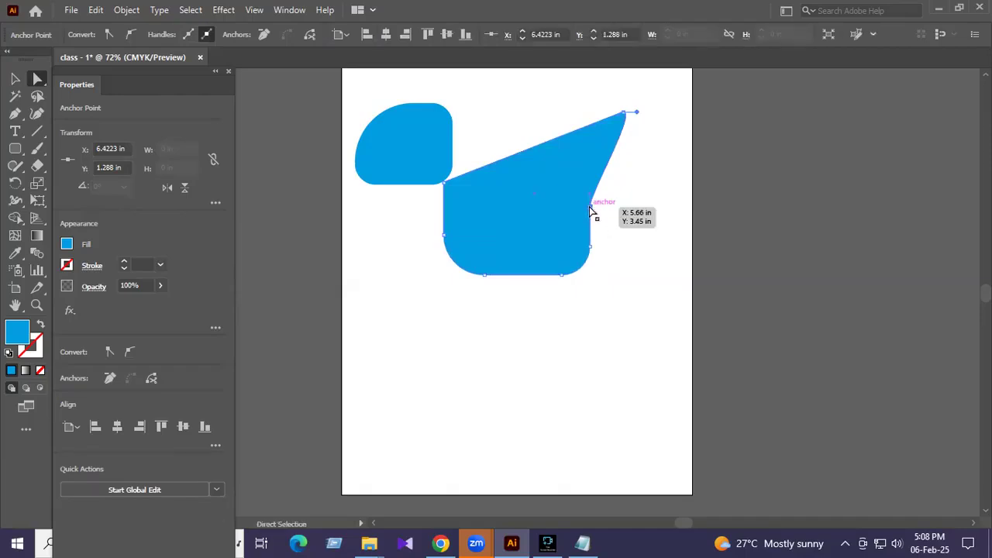
{"action": "left_click_drag", "start_coordinate": [590, 210], "coordinate": [641, 236]}
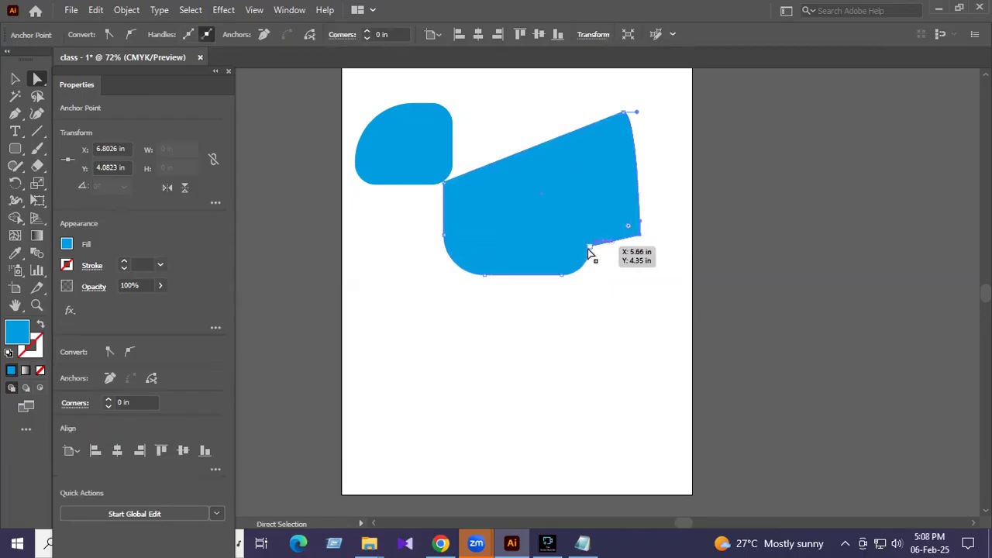
{"action": "left_click_drag", "start_coordinate": [590, 252], "coordinate": [623, 295]}
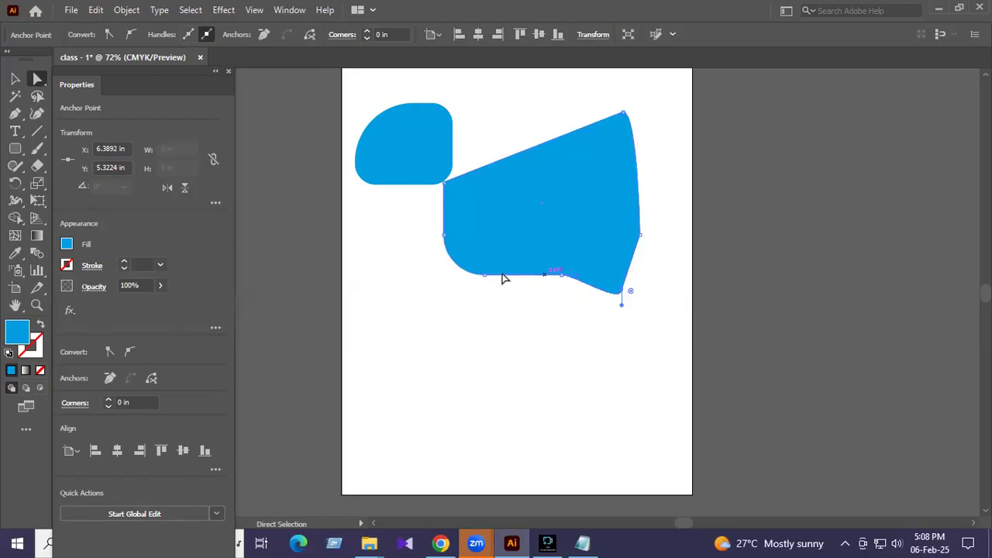
{"action": "left_click_drag", "start_coordinate": [487, 280], "coordinate": [514, 247]}
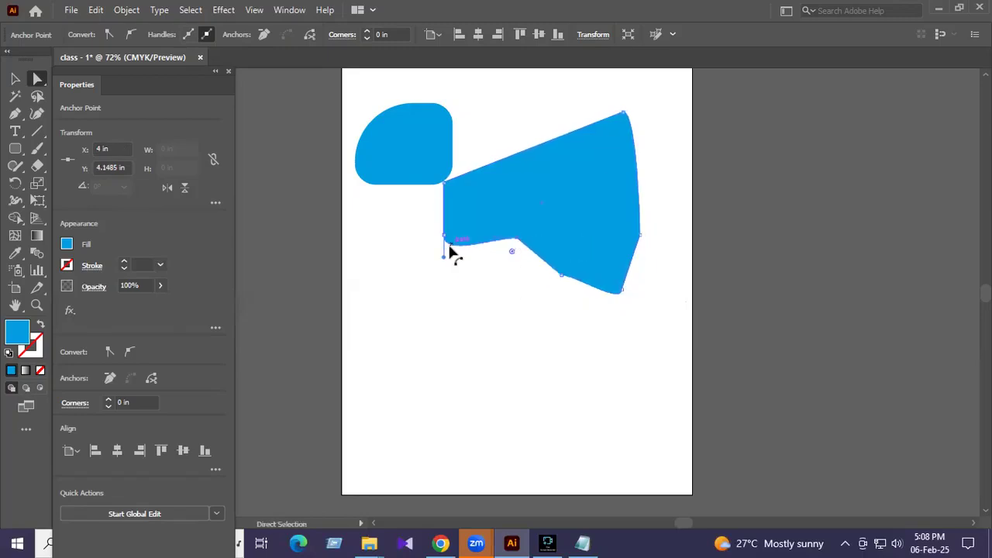
Reposition the top edge and upper-left point, producing a 4.4643 × 4.4923 in polygon.
{"action": "left_click", "coordinate": [514, 163]}
{"action": "left_click_drag", "start_coordinate": [514, 163], "coordinate": [527, 144]}
{"action": "left_click_drag", "start_coordinate": [457, 167], "coordinate": [564, 177]}
{"action": "left_click_drag", "start_coordinate": [562, 179], "coordinate": [536, 133]}
{"action": "left_click", "coordinate": [508, 343]}
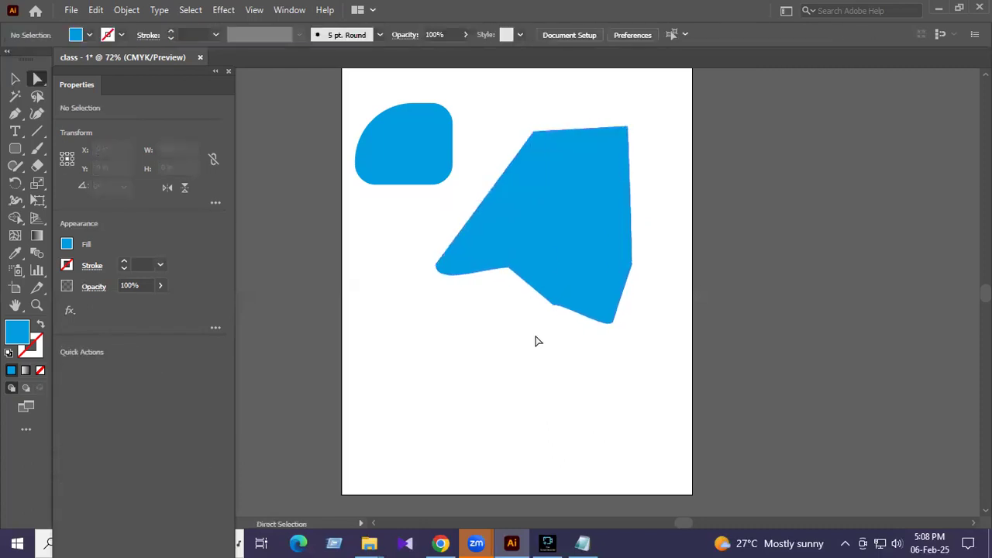
{"action": "left_click", "coordinate": [618, 212]}
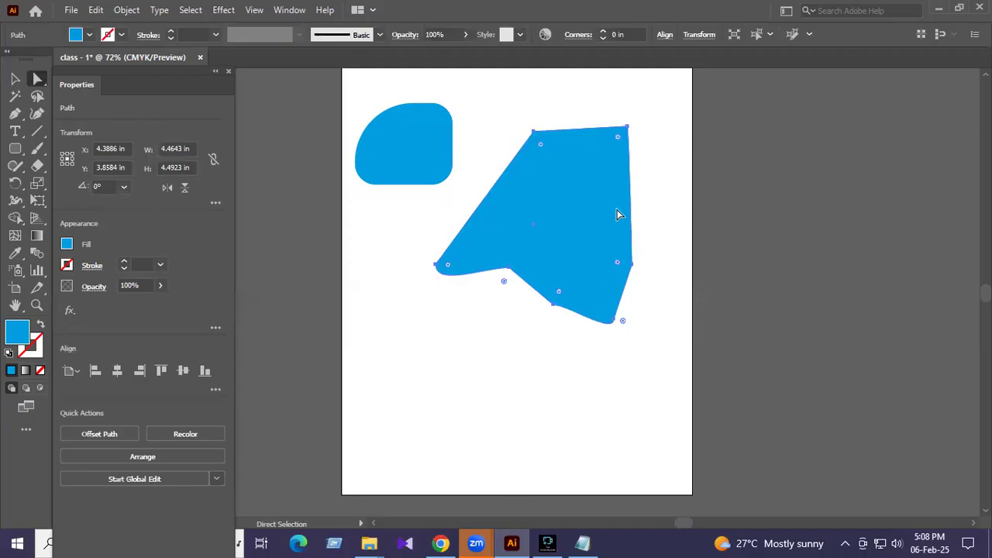
Move the irregular blue polygon down and right, then rotate it to a tilted angle.
{"action": "left_click", "coordinate": [17, 80]}
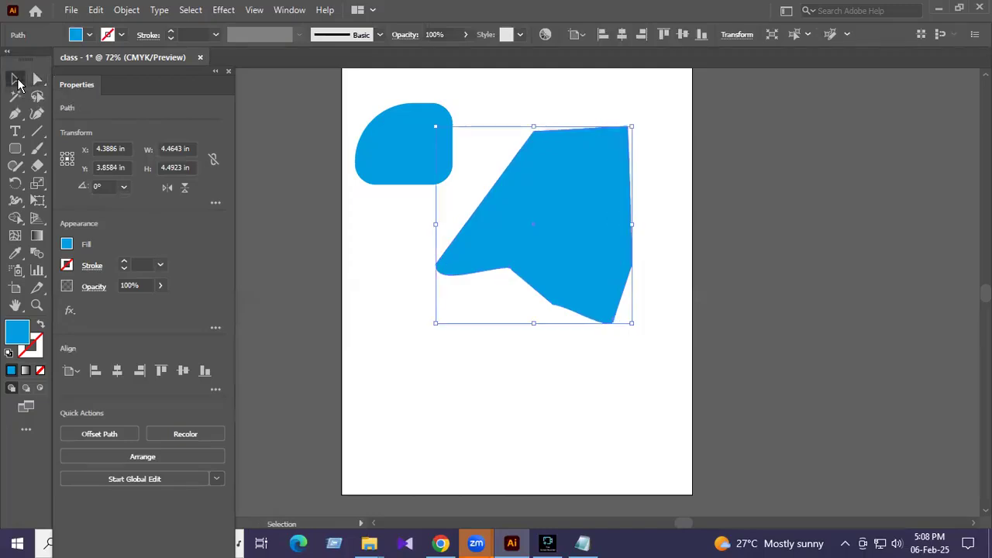
{"action": "left_click_drag", "start_coordinate": [594, 186], "coordinate": [589, 241]}
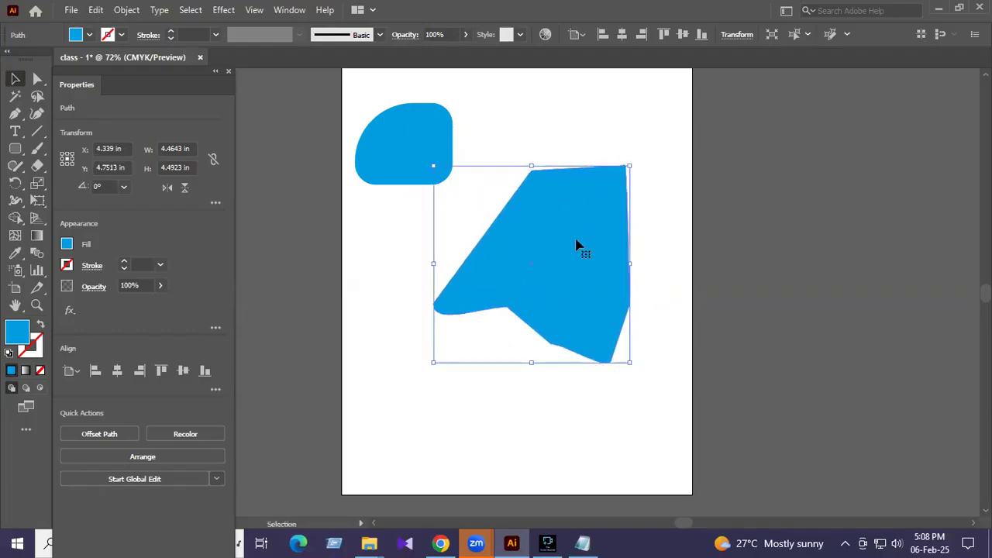
{"action": "left_click_drag", "start_coordinate": [574, 207], "coordinate": [620, 259]}
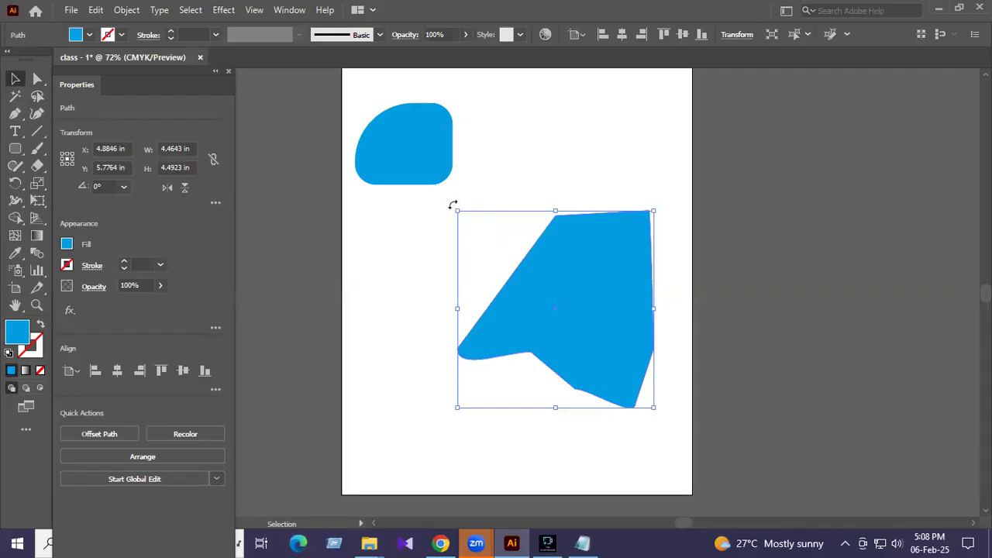
{"action": "left_click_drag", "start_coordinate": [444, 208], "coordinate": [553, 432]}
{"action": "left_click", "coordinate": [425, 137]}
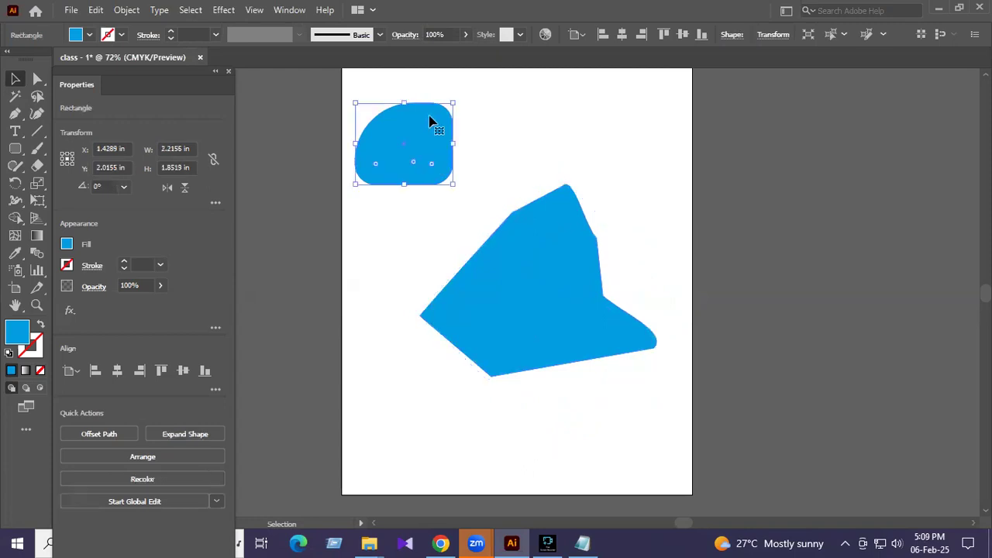
Tilt the rounded blue shape by its corner and shuffle both blue shapes around.
{"action": "left_click_drag", "start_coordinate": [456, 95], "coordinate": [364, 203]}
{"action": "left_click", "coordinate": [530, 188]}
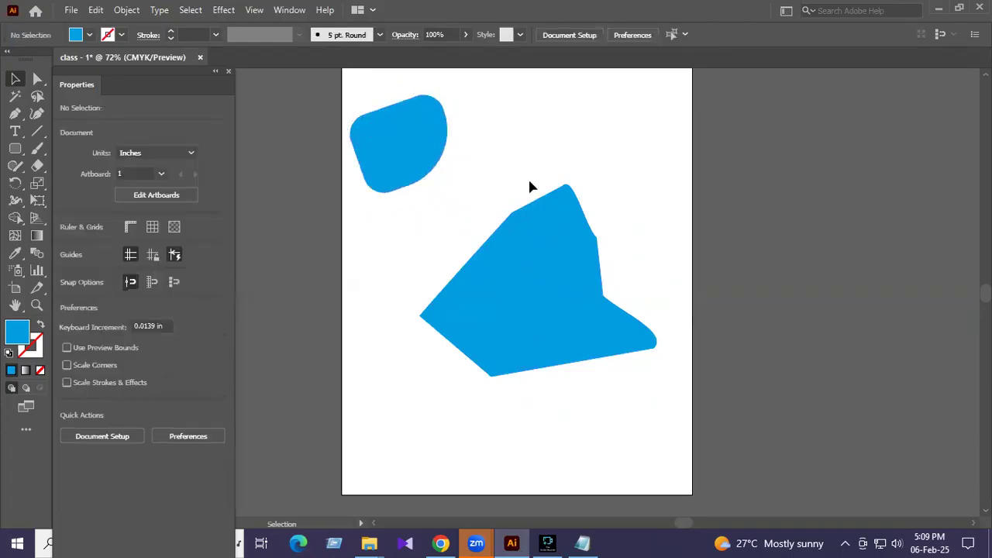
{"action": "left_click_drag", "start_coordinate": [524, 322], "coordinate": [536, 269]}
{"action": "left_click_drag", "start_coordinate": [417, 145], "coordinate": [423, 202]}
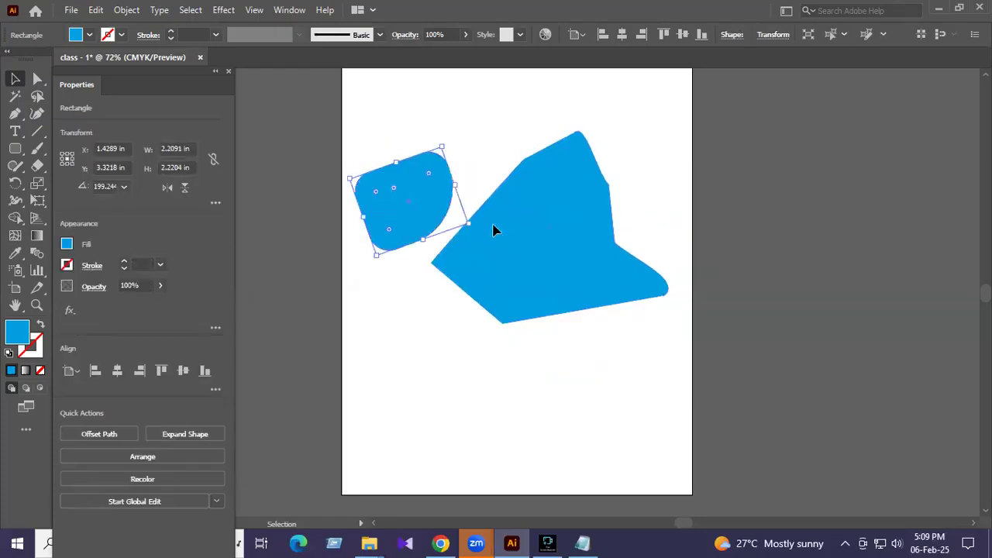
{"action": "left_click_drag", "start_coordinate": [495, 226], "coordinate": [524, 237]}
{"action": "left_click_drag", "start_coordinate": [422, 205], "coordinate": [410, 160]}
{"action": "left_click_drag", "start_coordinate": [541, 244], "coordinate": [472, 264]}
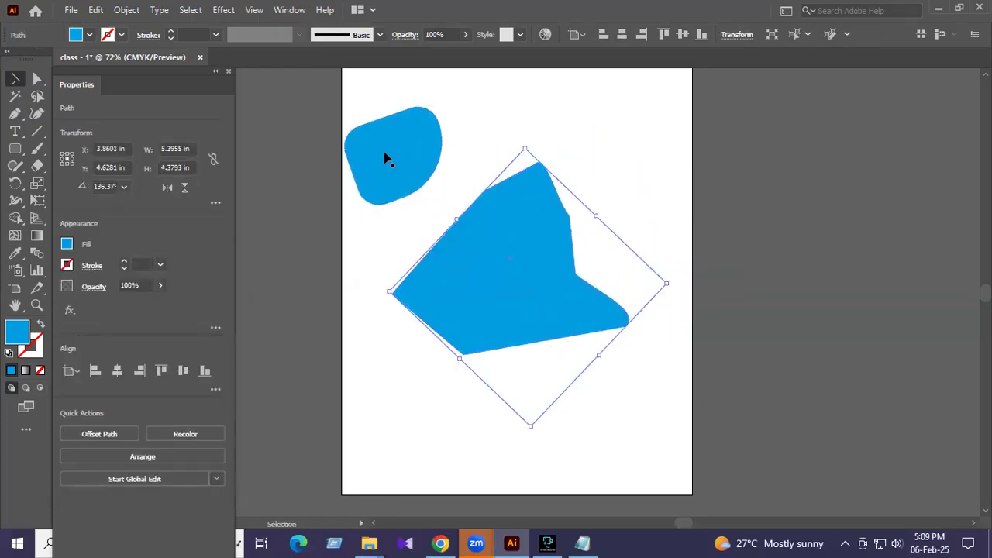
{"action": "left_click_drag", "start_coordinate": [384, 152], "coordinate": [453, 134]}
{"action": "left_click_drag", "start_coordinate": [517, 231], "coordinate": [534, 220]}
{"action": "left_click_drag", "start_coordinate": [455, 119], "coordinate": [419, 126]}
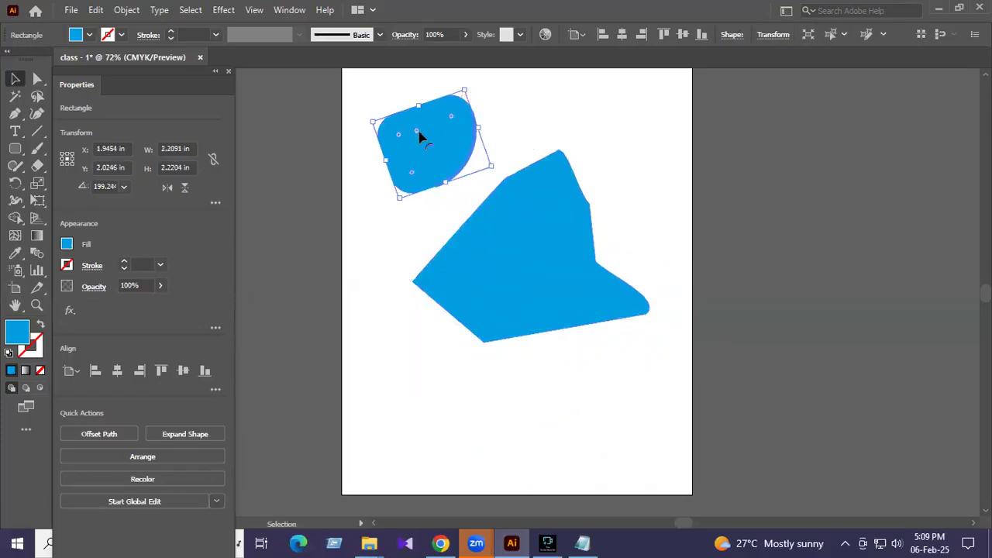
Delete the large blue polygon and then the rounded blue rectangle.
{"action": "left_click", "coordinate": [499, 285]}
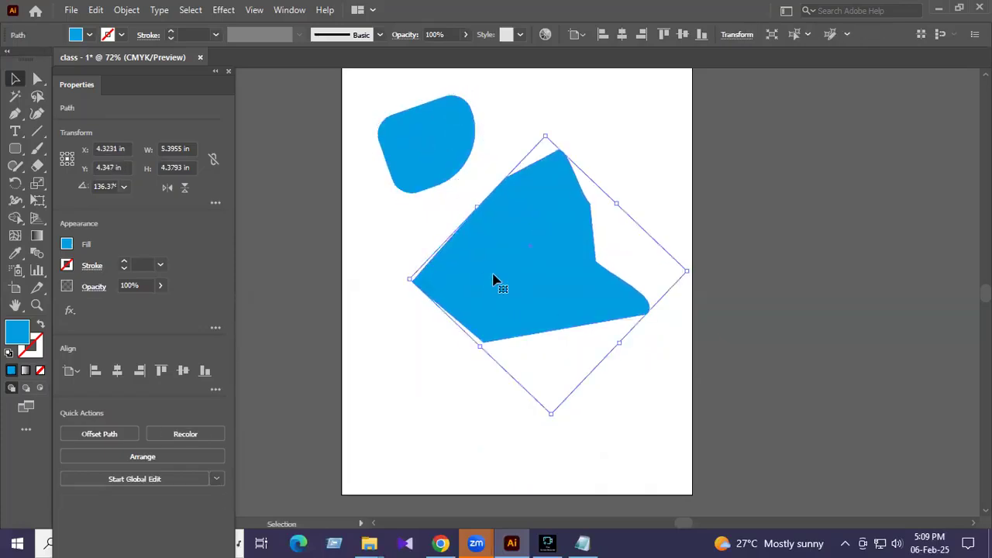
{"action": "key", "text": "Delete"}
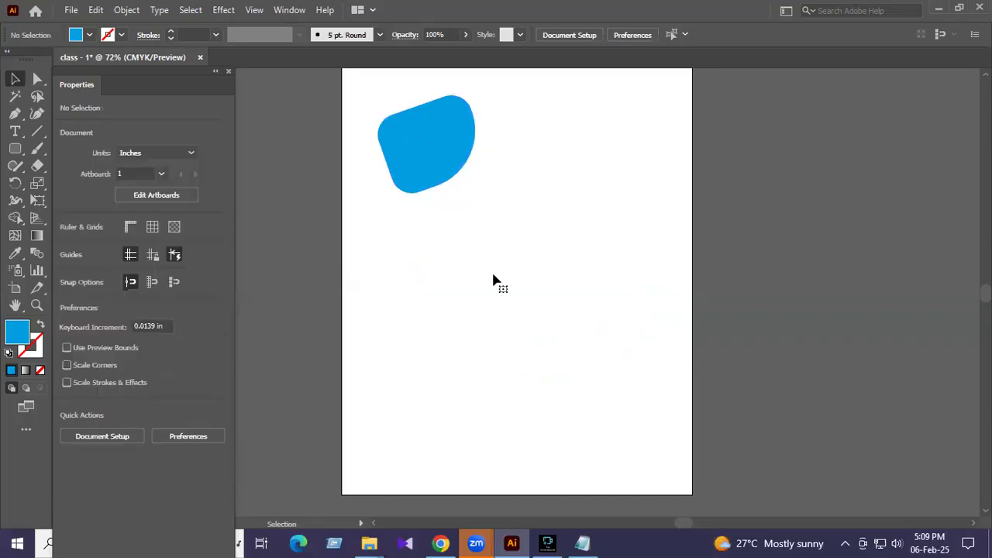
{"action": "left_click", "coordinate": [453, 136]}
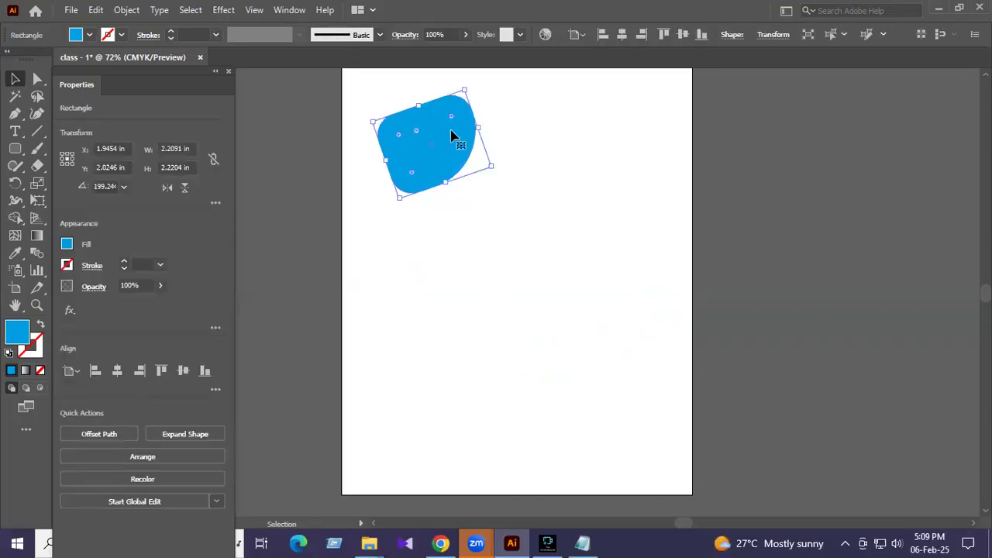
{"action": "left_click", "coordinate": [572, 155]}
{"action": "left_click", "coordinate": [438, 144]}
{"action": "key", "text": "Delete"}
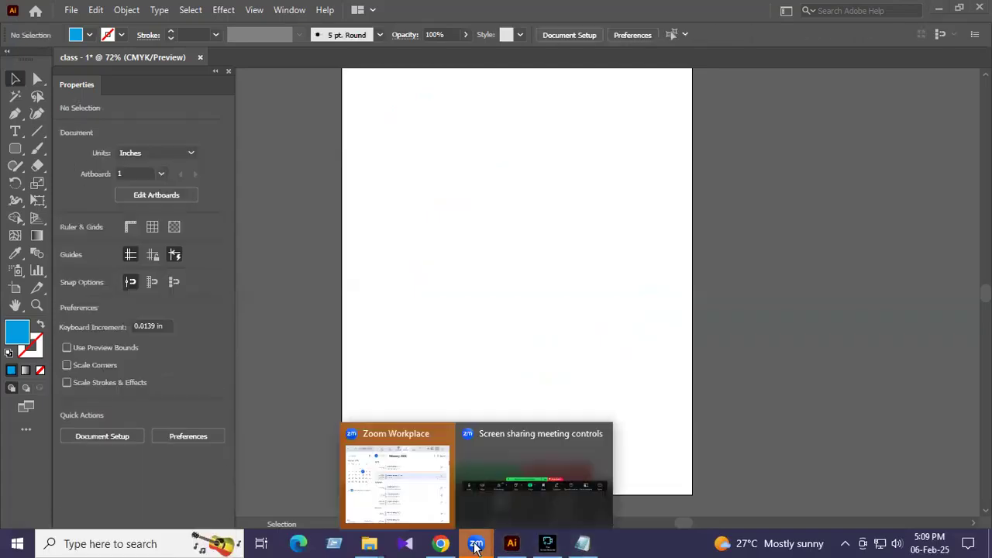
In Notepad, type notes on deleting a shape ('shape delete korte…') and on the direct selection tool.
{"action": "left_click", "coordinate": [599, 547]}
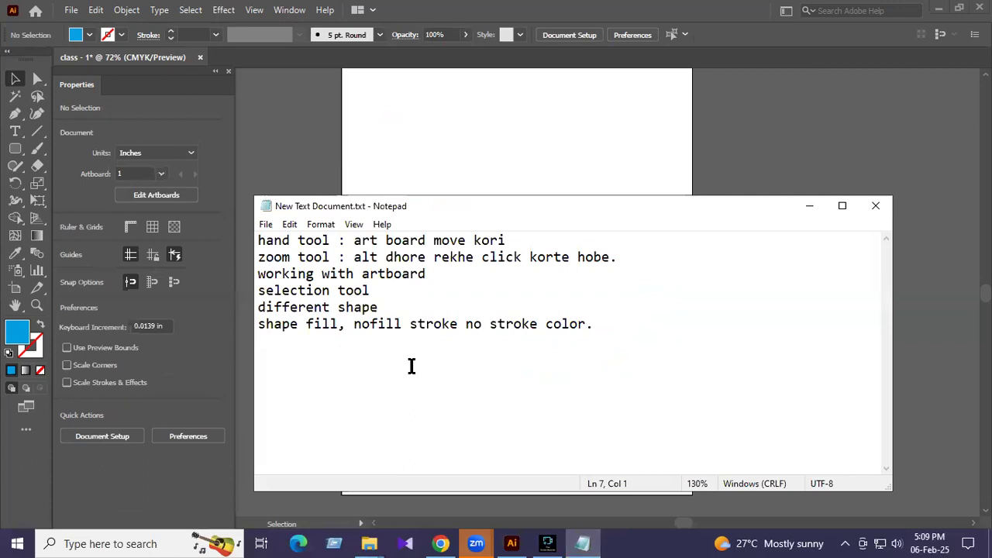
{"action": "type", "text": "shape delete ko"}
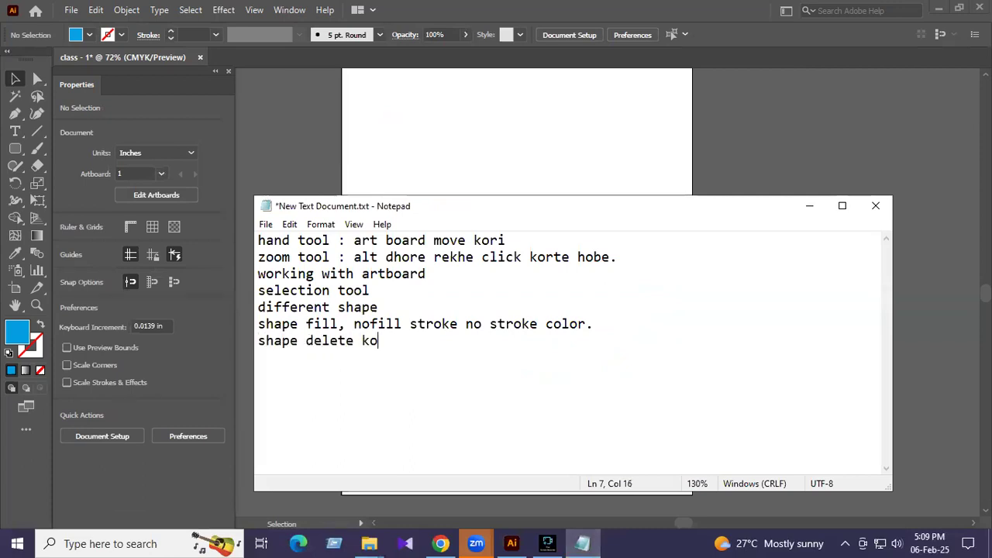
{"action": "type", "text": "rte : shape selectio"}
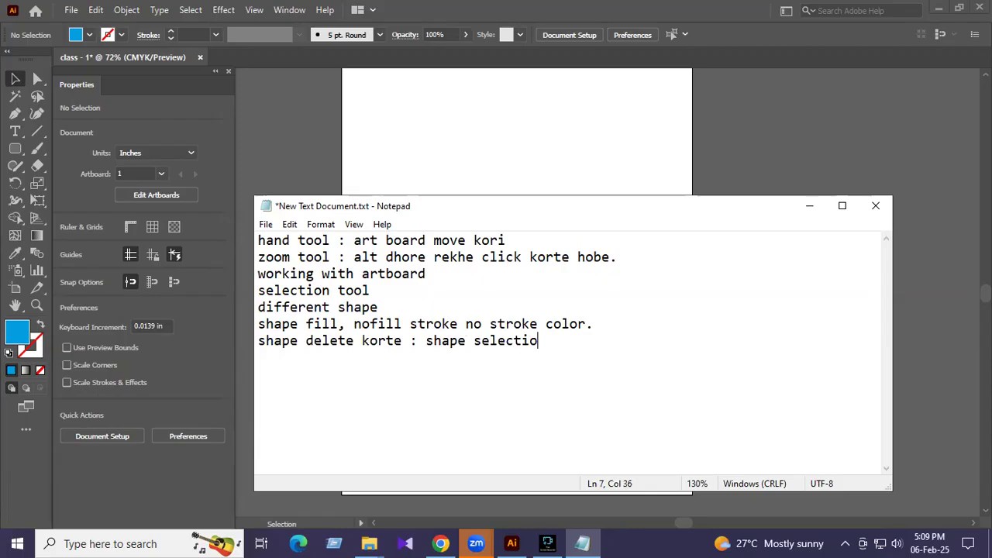
{"action": "type", "text": "n tool diye select kore "}
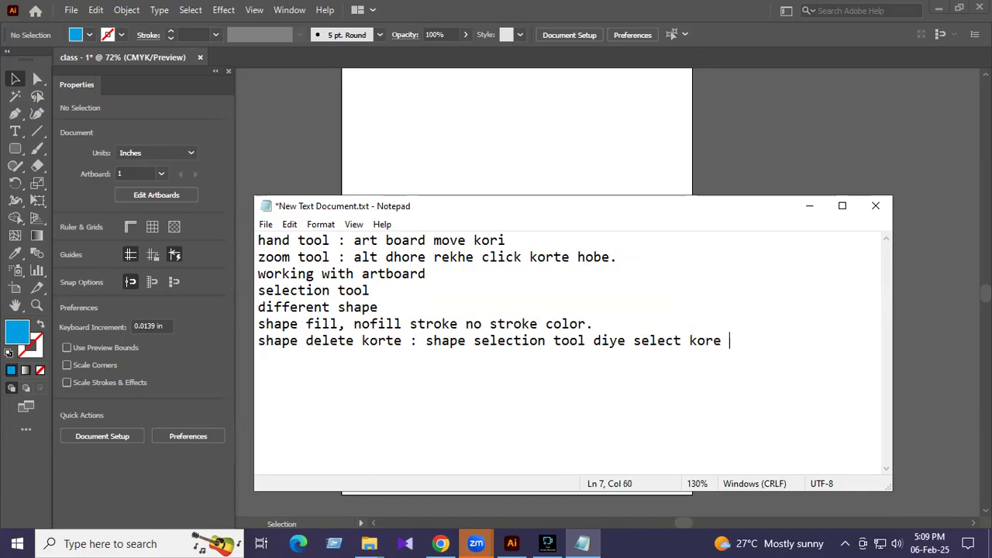
{"action": "type", "text": "keyboard er delete button press ."}
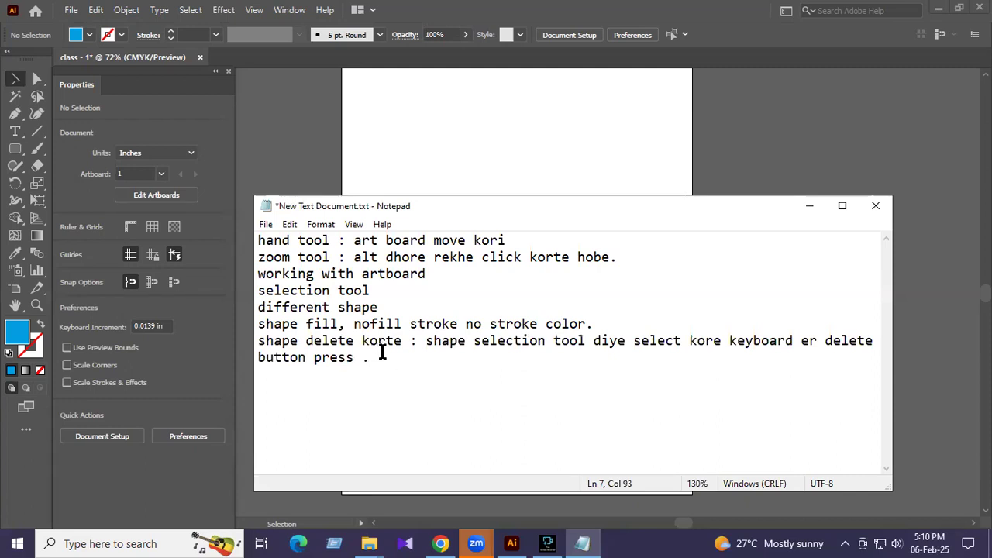
{"action": "key", "text": "Return"}
{"action": "type", "text": "direct se"}
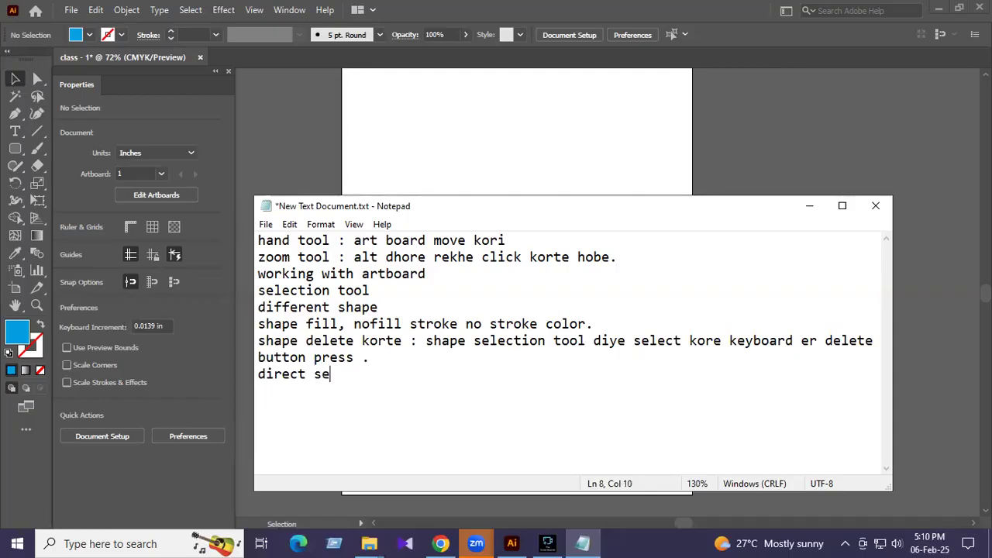
{"action": "type", "text": "lection tool."}
Save the notes file and minimise Notepad back to Illustrator.
{"action": "key", "text": "ctrl+s"}
{"action": "key", "text": "Return"}
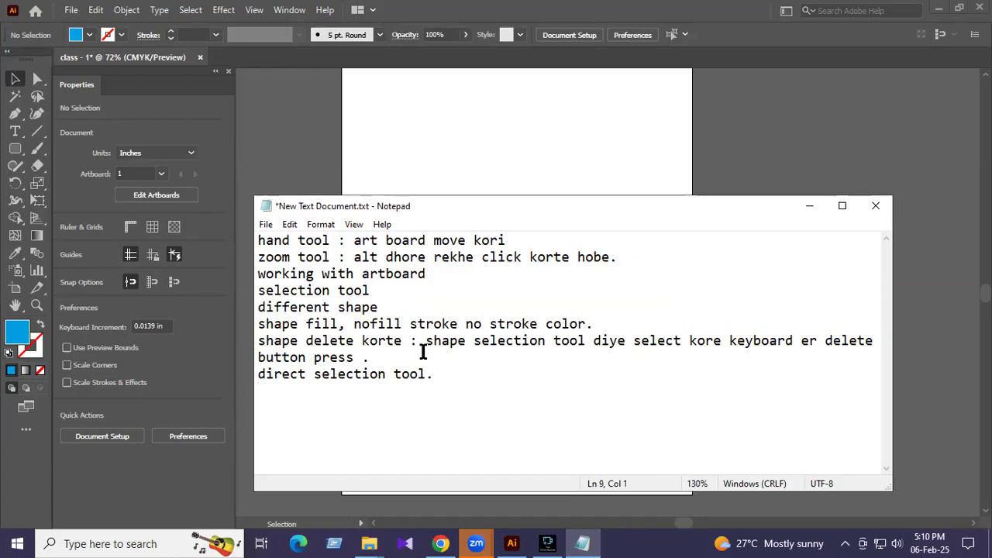
{"action": "left_click", "coordinate": [800, 205]}
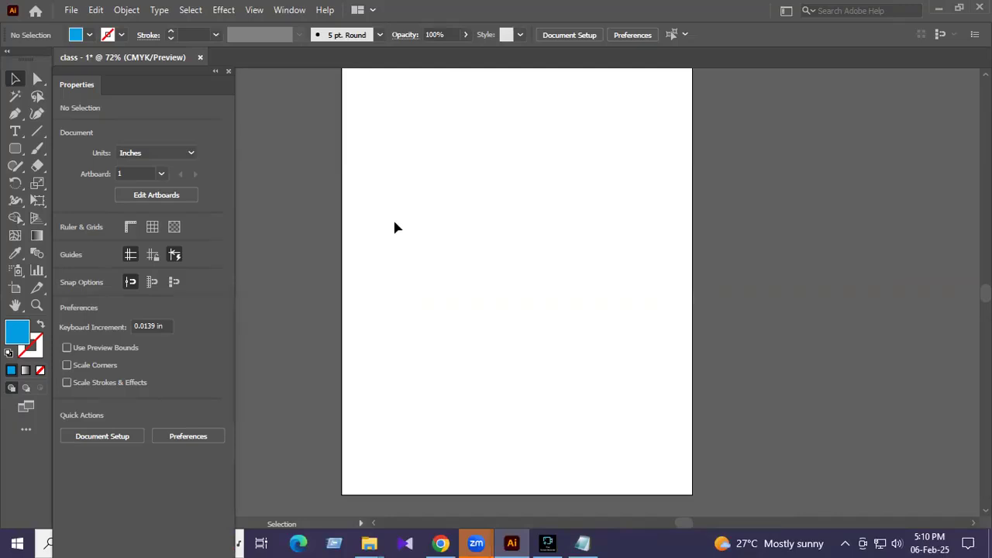
Draw a wide 5.8366 × 2.7778 in rectangle in the upper artboard with the Rectangle Tool.
{"action": "scroll", "coordinate": [542, 232], "scroll_direction": "down", "scroll_amount": 1}
{"action": "scroll", "coordinate": [551, 233], "scroll_direction": "up", "scroll_amount": 2}
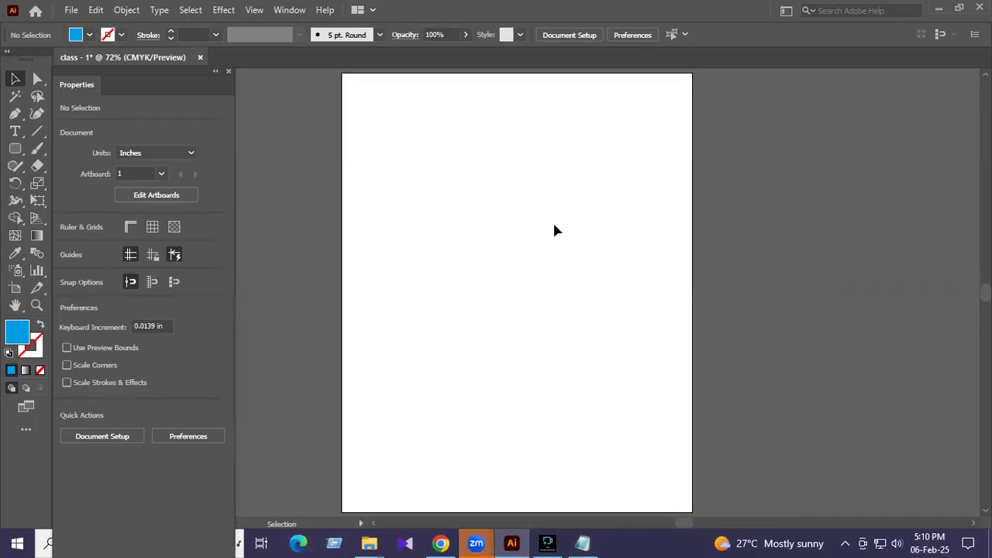
{"action": "left_click", "coordinate": [15, 148]}
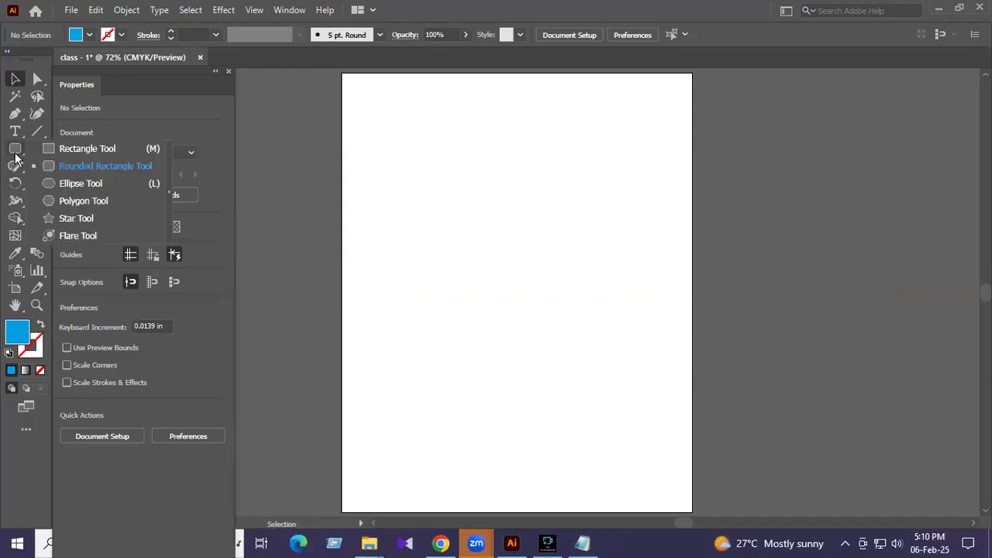
{"action": "left_click", "coordinate": [66, 148]}
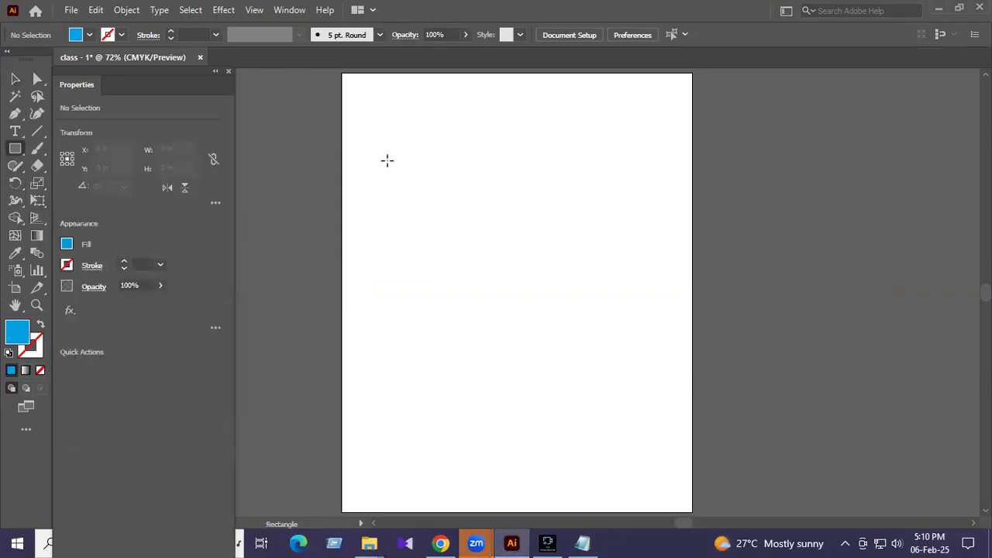
{"action": "left_click_drag", "start_coordinate": [387, 160], "coordinate": [644, 283]}
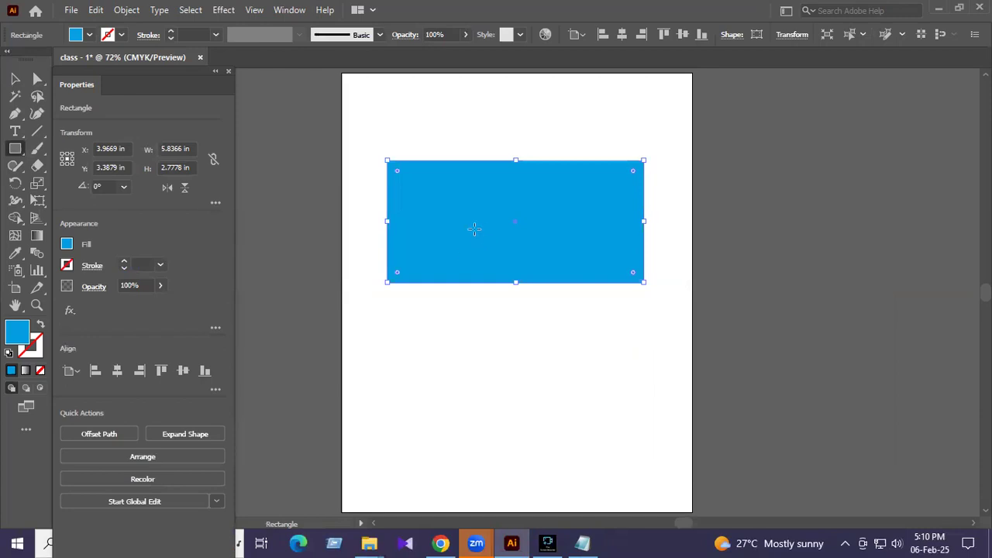
Fill the rectangle with a green swatch, trying a few green shades.
{"action": "left_click", "coordinate": [69, 246]}
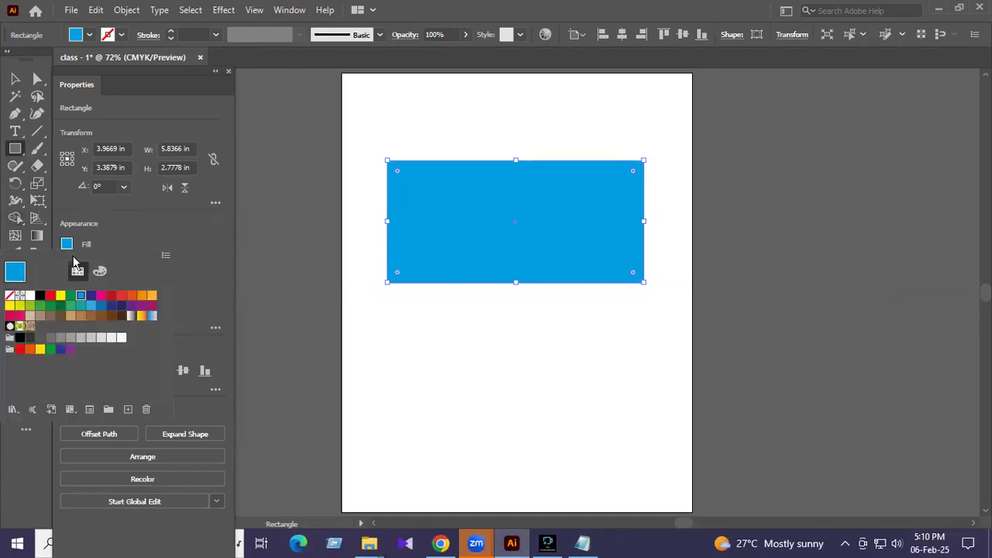
{"action": "left_click", "coordinate": [41, 306]}
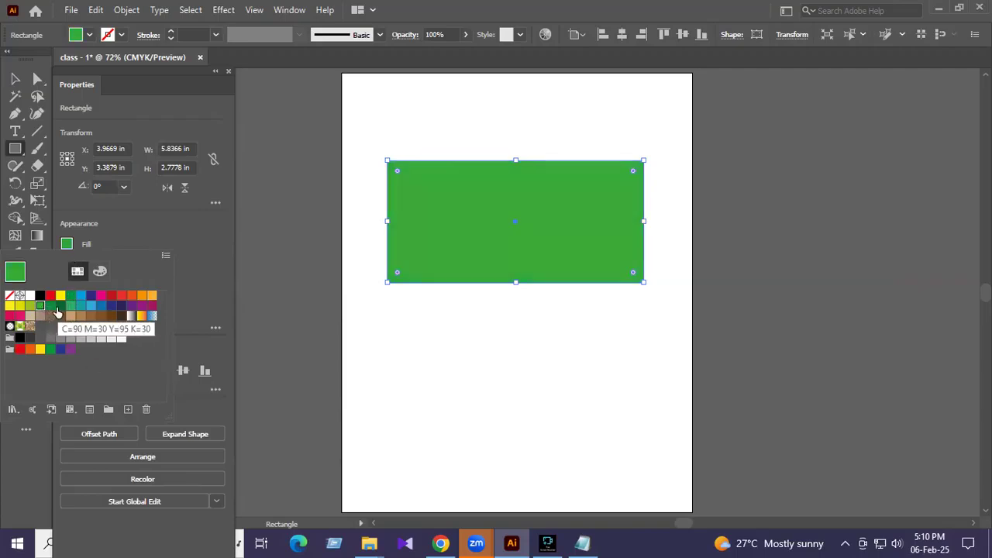
{"action": "left_click", "coordinate": [58, 306]}
{"action": "left_click", "coordinate": [48, 305]}
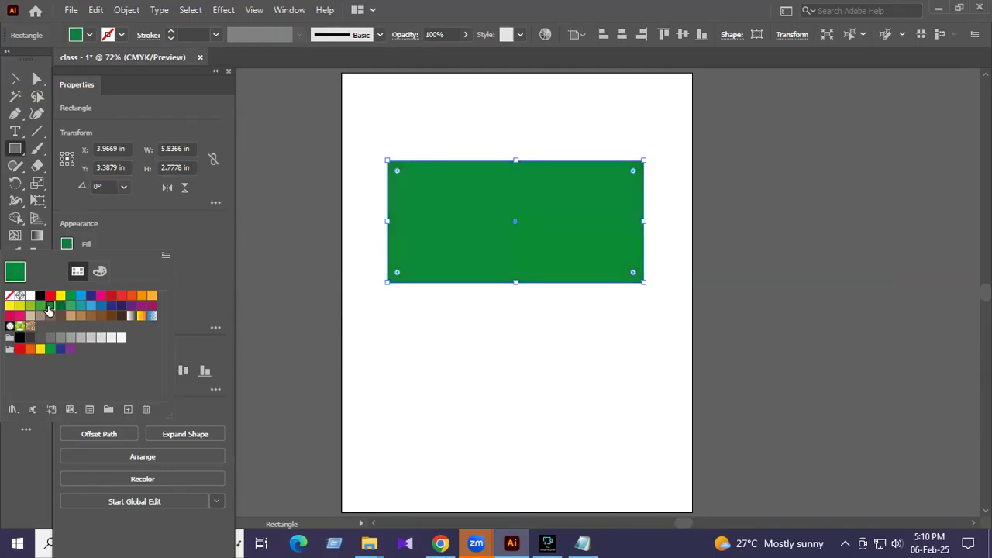
{"action": "left_click", "coordinate": [285, 204]}
{"action": "left_click", "coordinate": [532, 296]}
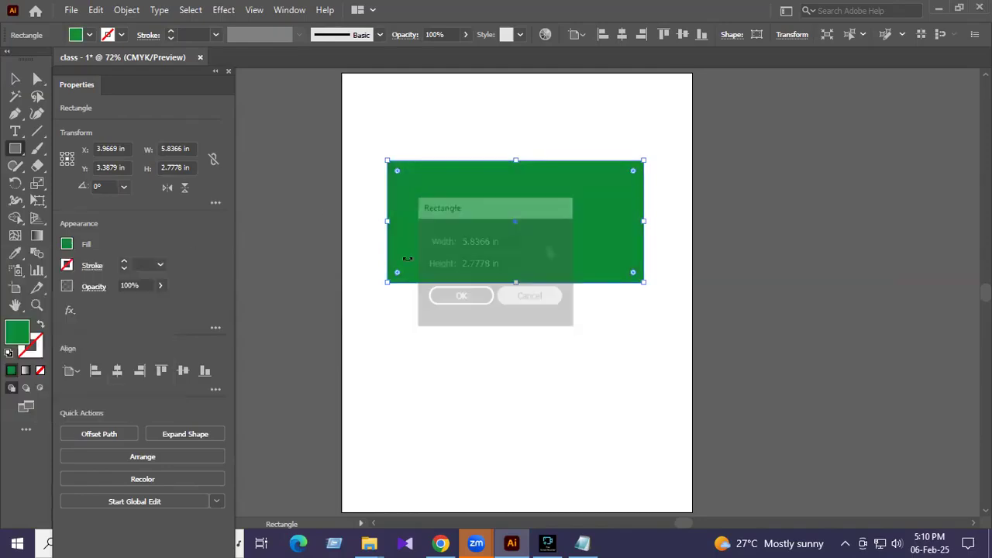
{"action": "left_click", "coordinate": [17, 152]}
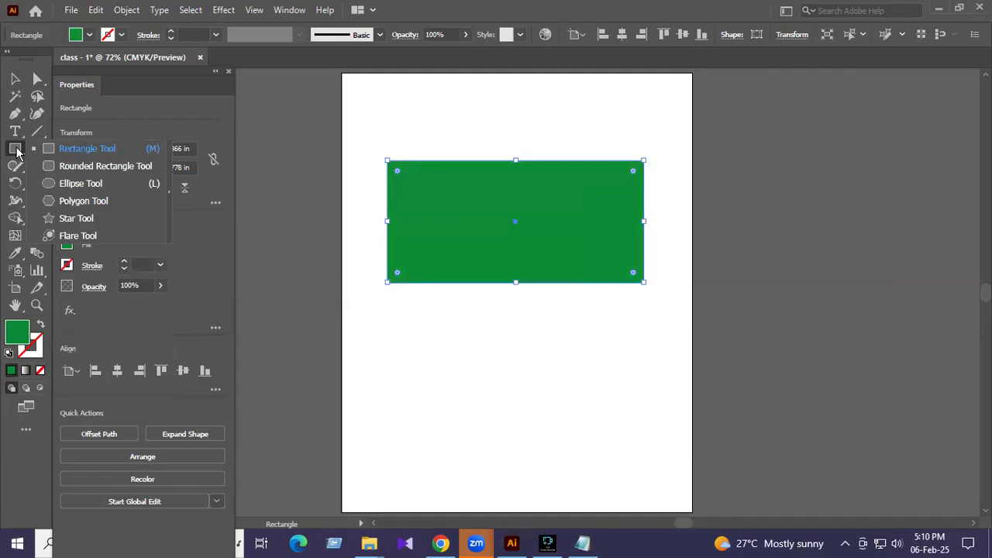
{"action": "left_click", "coordinate": [68, 188]}
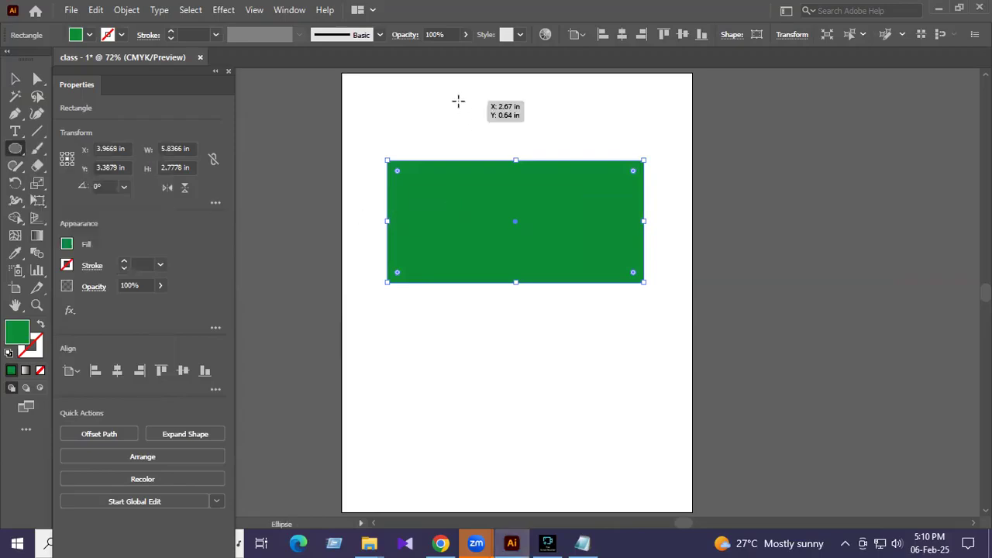
Draw a trial ellipse above the rectangle, then delete it.
{"action": "left_click_drag", "start_coordinate": [458, 102], "coordinate": [540, 135]}
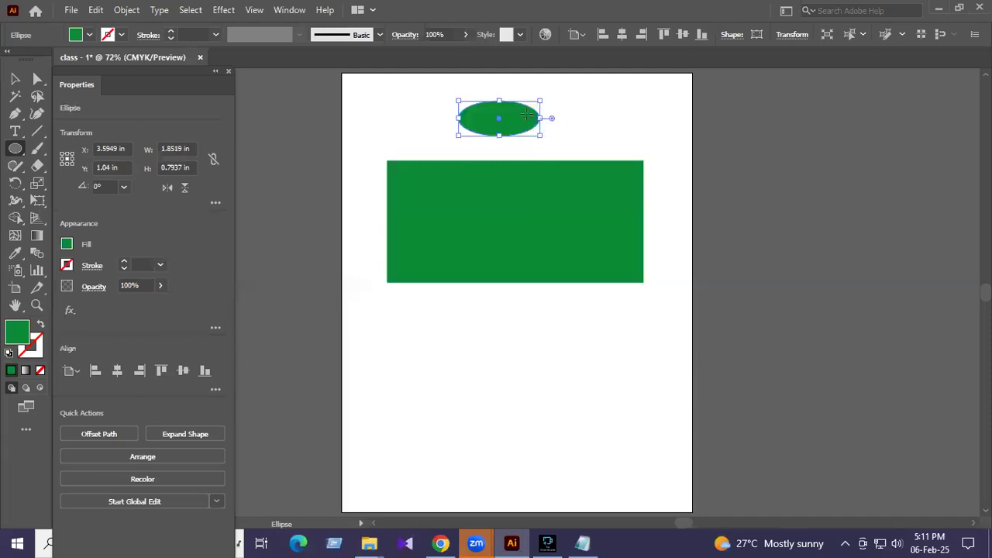
{"action": "left_click", "coordinate": [14, 79]}
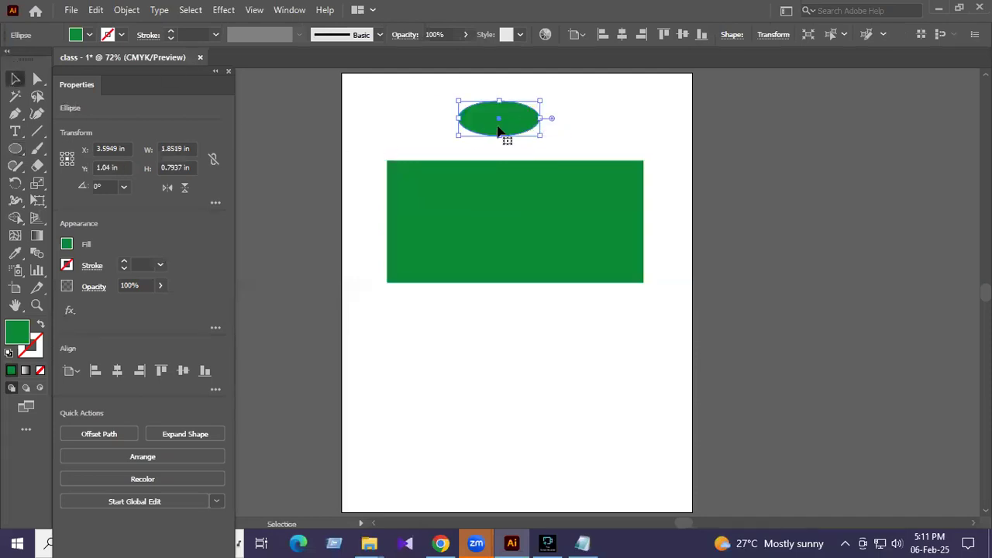
{"action": "key", "text": "Delete"}
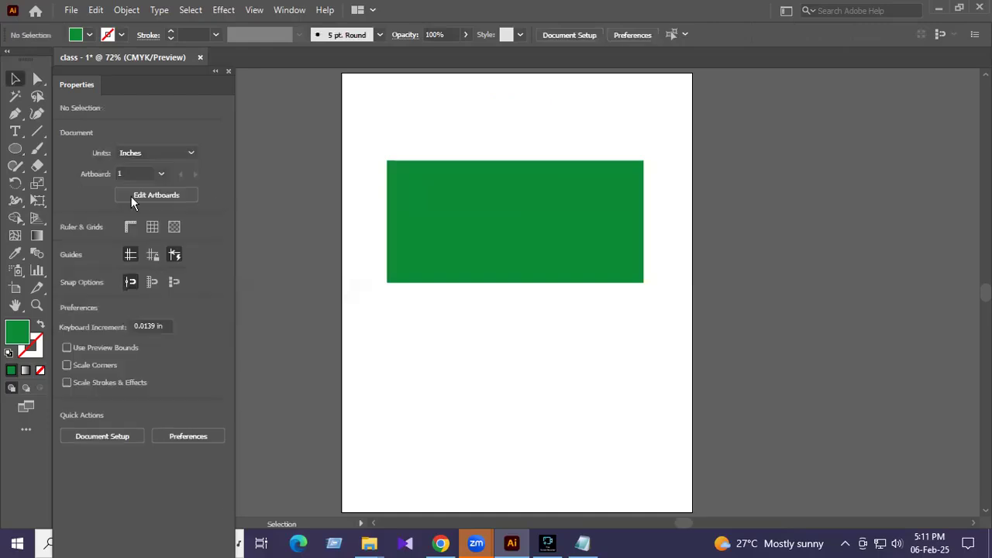
{"action": "left_click", "coordinate": [15, 150]}
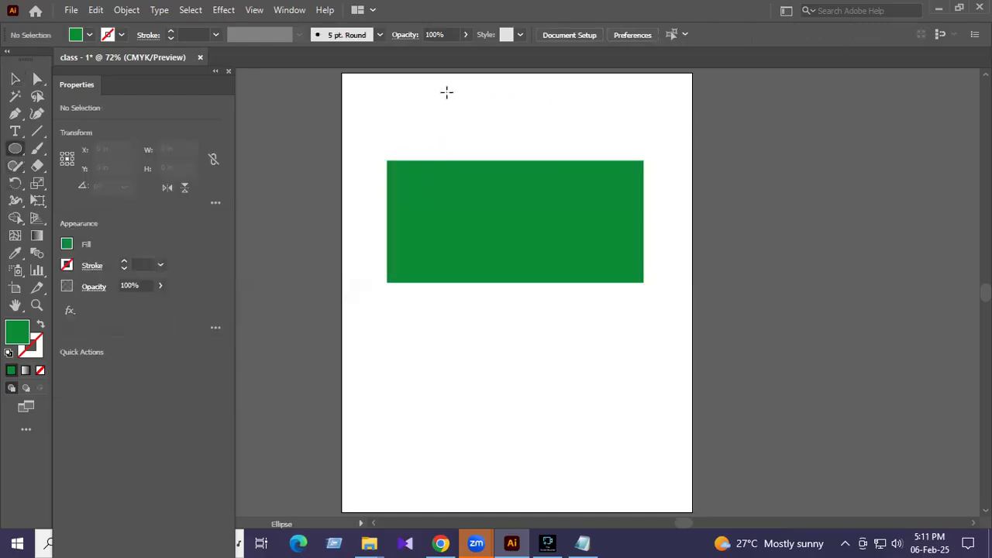
Shift-drag four circles below the green rectangle.
{"action": "scroll", "coordinate": [457, 211], "scroll_direction": "down", "scroll_amount": 2}
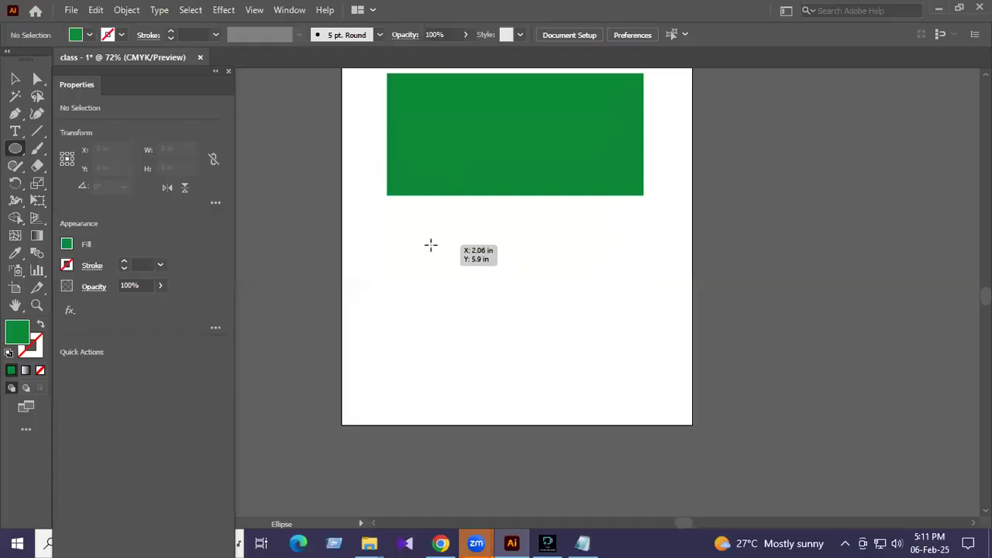
{"action": "left_click_drag", "start_coordinate": [431, 245], "coordinate": [530, 341]}
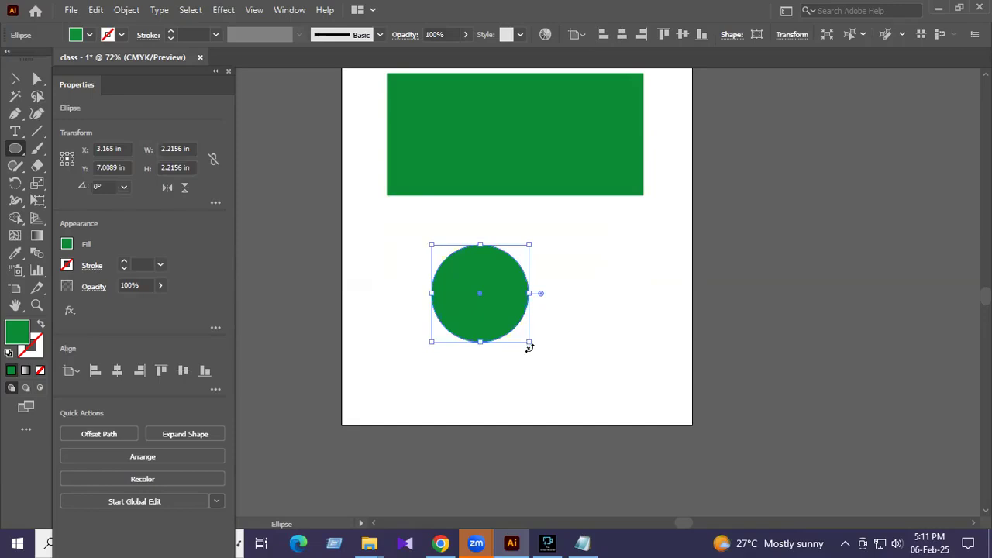
{"action": "left_click_drag", "start_coordinate": [582, 256], "coordinate": [642, 339]}
{"action": "left_click_drag", "start_coordinate": [386, 323], "coordinate": [447, 382]}
{"action": "left_click_drag", "start_coordinate": [507, 357], "coordinate": [555, 404]}
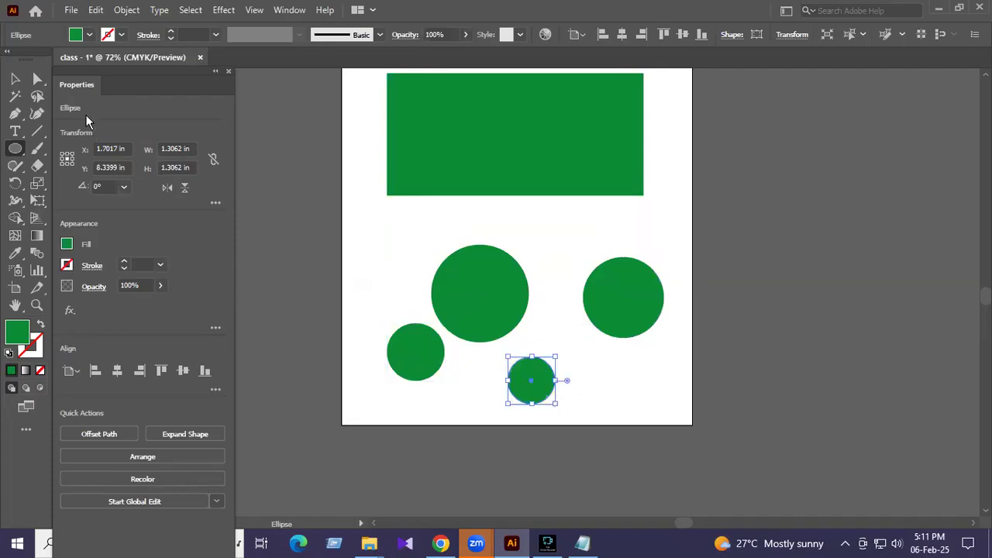
Delete the three extra circles, keeping the 2.2156 in circle below the rectangle.
{"action": "left_click", "coordinate": [14, 79]}
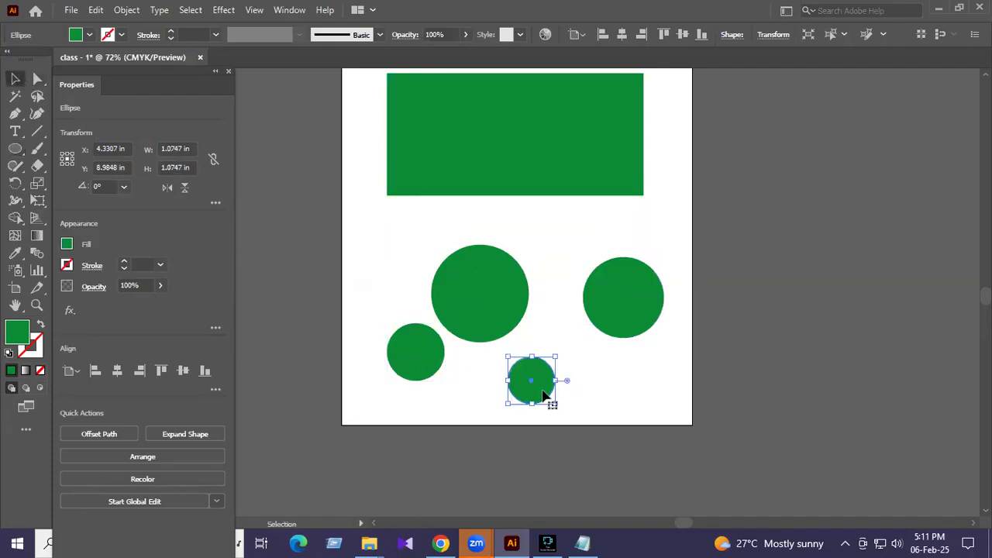
{"action": "key", "text": "Delete"}
{"action": "left_click", "coordinate": [610, 324]}
{"action": "key", "text": "Delete"}
{"action": "left_click", "coordinate": [396, 372]}
{"action": "key", "text": "Delete"}
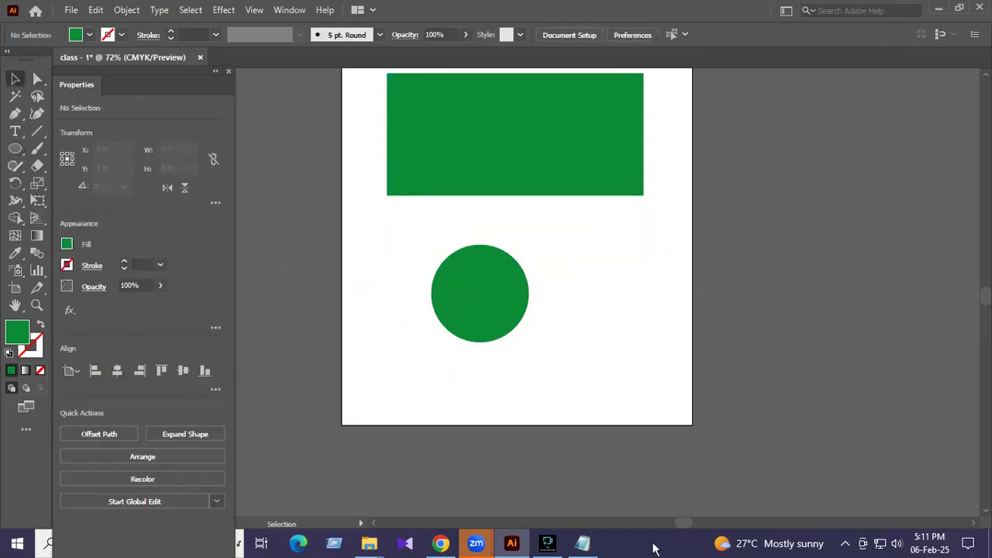
{"action": "left_click", "coordinate": [582, 544]}
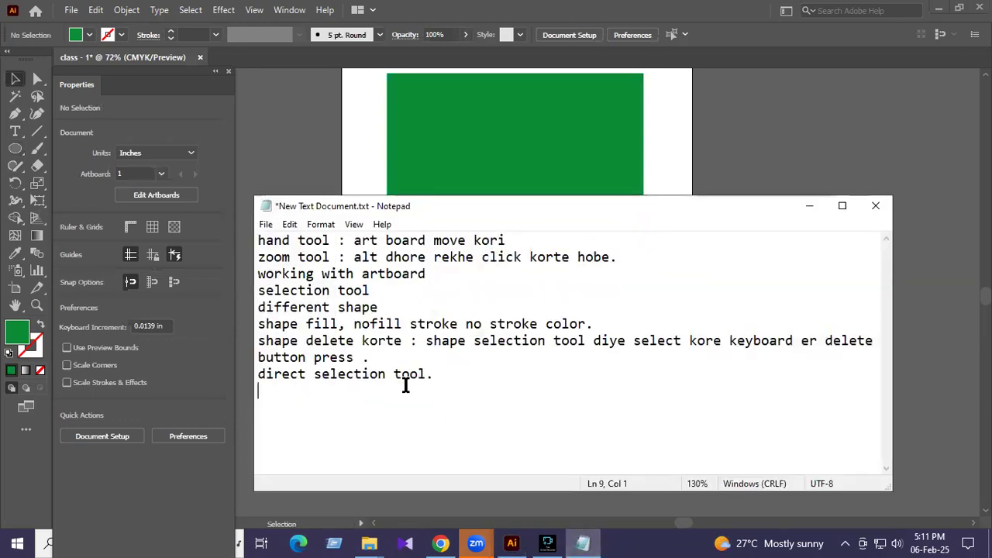
Write the note 'perfect circle : shift dhore tene nibo', save, and minimise Notepad.
{"action": "type", "text": "perfect circle : shift "}
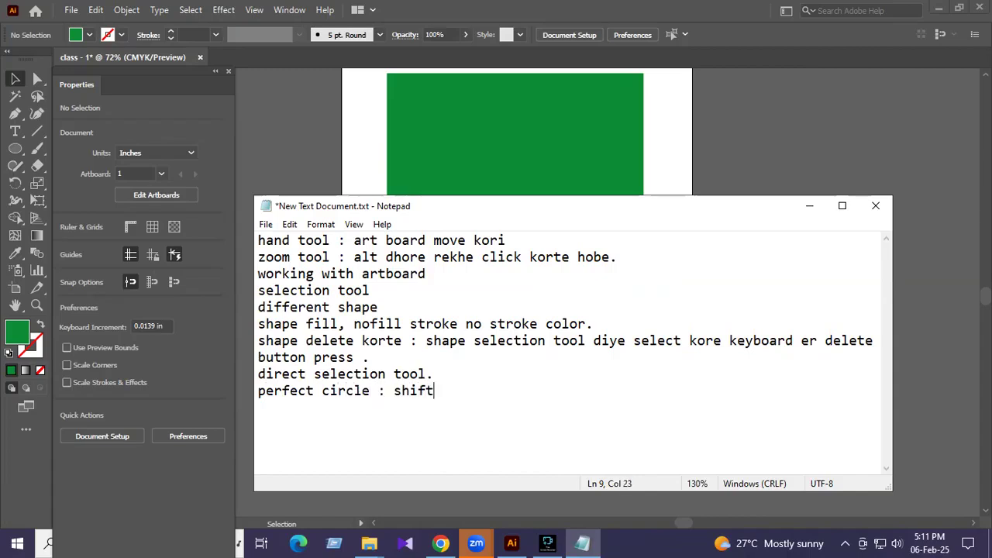
{"action": "type", "text": "dhore drag"}
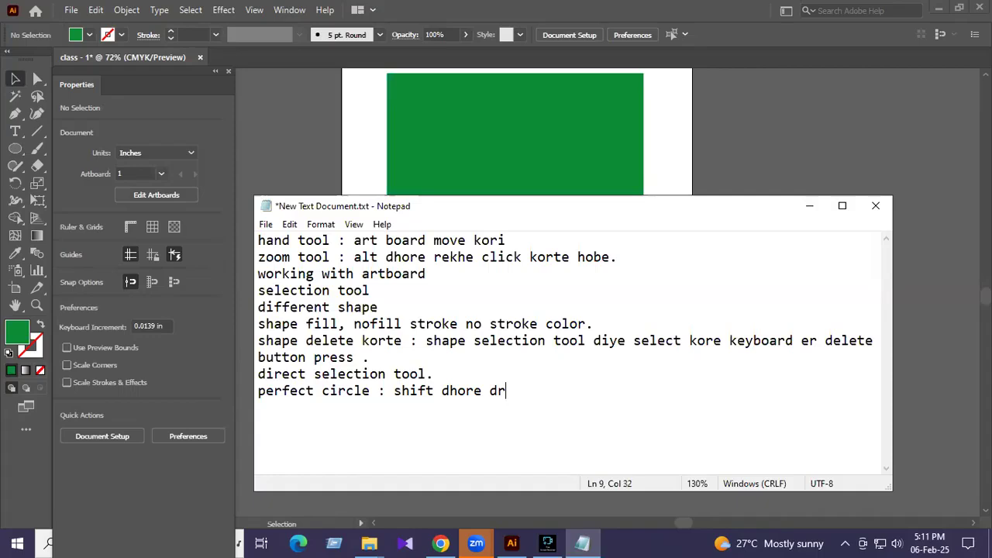
{"action": "type", "text": "korle"}
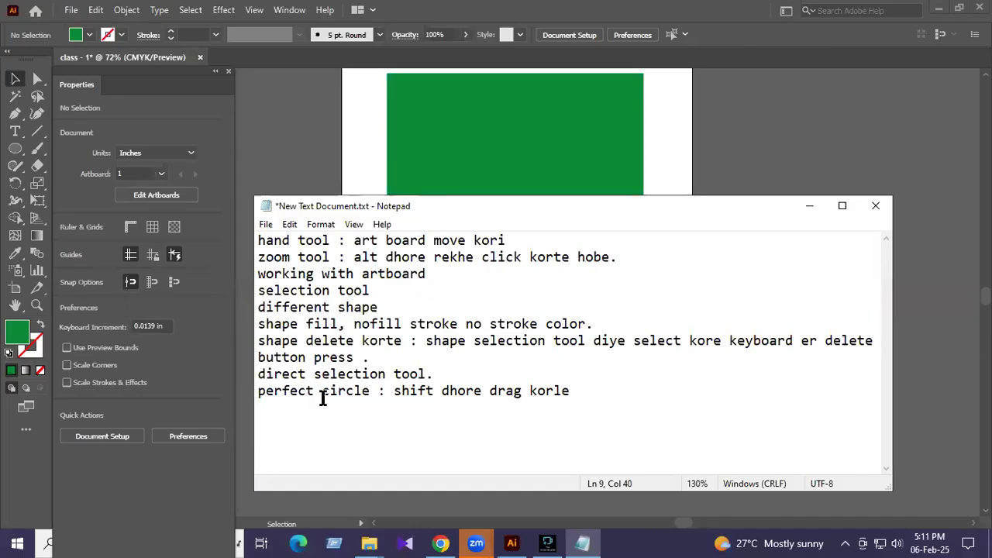
{"action": "double_click", "coordinate": [487, 391]}
{"action": "double_click", "coordinate": [496, 391]}
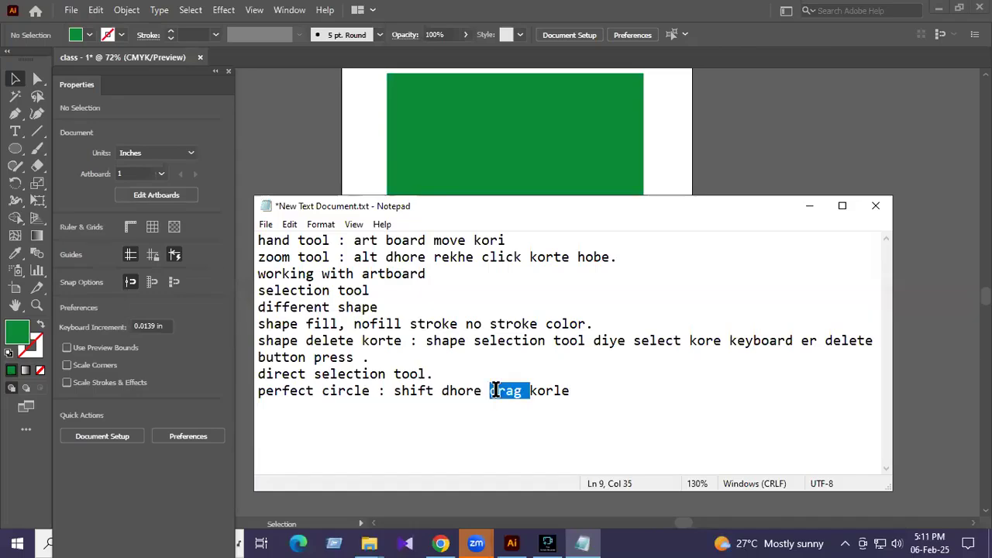
{"action": "type", "text": "tene "}
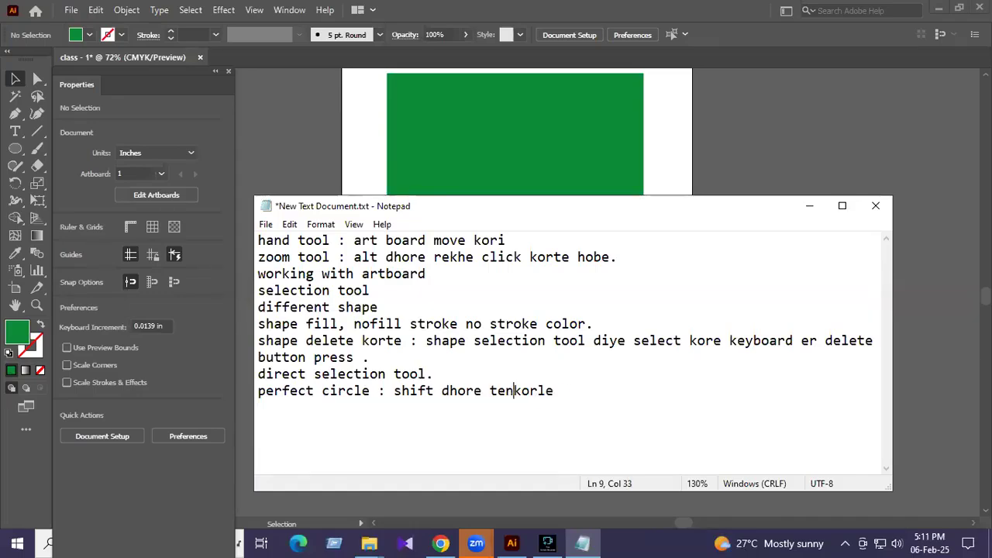
{"action": "type", "text": "nibo"}
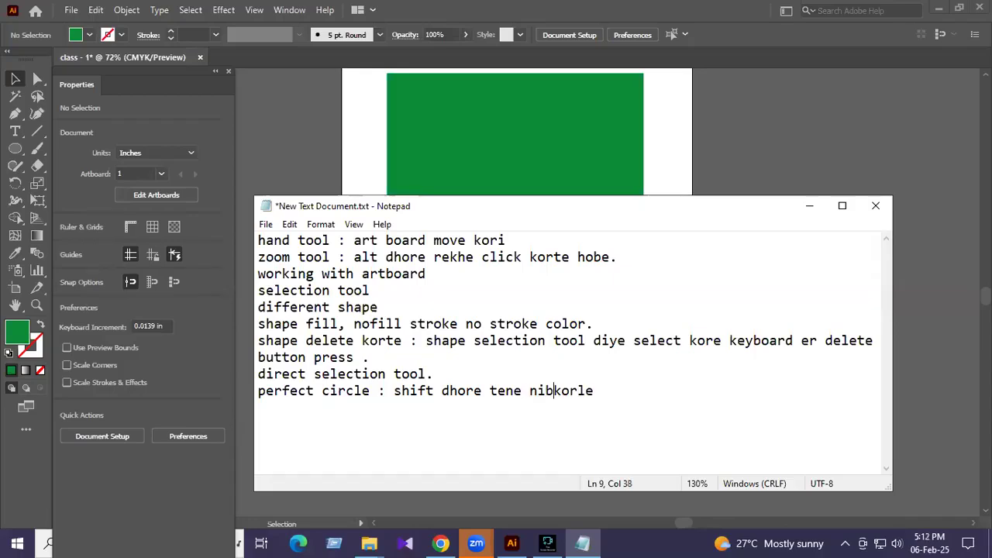
{"action": "key", "text": "Delete"}
{"action": "key", "text": "Delete"}
{"action": "key", "text": "Delete"}
{"action": "key", "text": "Delete"}
{"action": "key", "text": "Delete"}
{"action": "key", "text": "ctrl+s"}
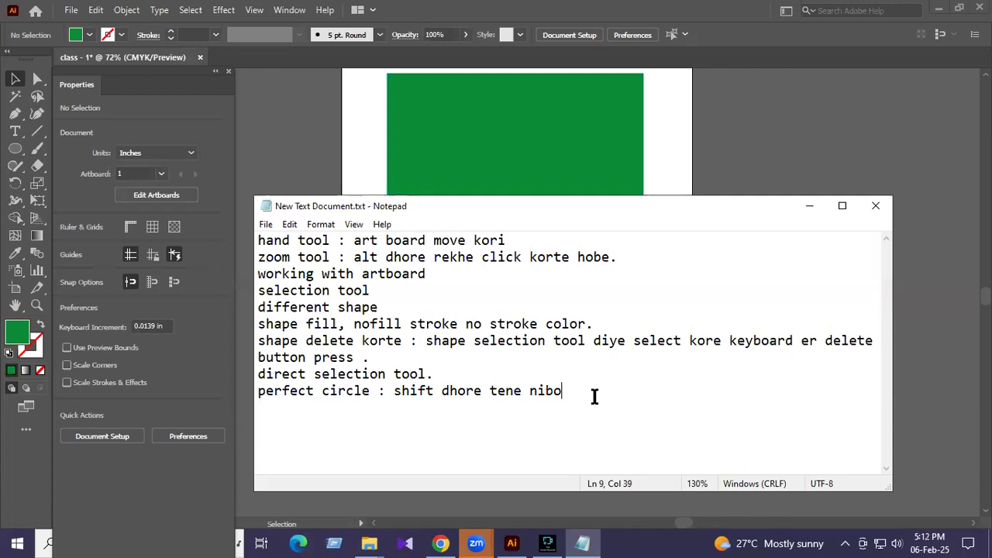
{"action": "left_click", "coordinate": [810, 207]}
Fill the circle red and move it onto the green rectangle, slightly left of centre.
{"action": "scroll", "coordinate": [470, 307], "scroll_direction": "up", "scroll_amount": 1}
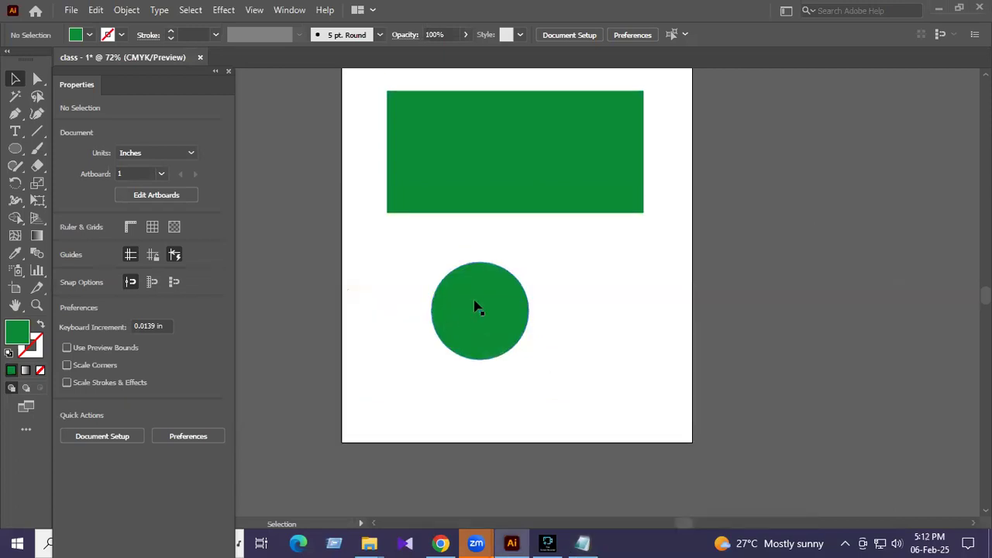
{"action": "left_click", "coordinate": [487, 325]}
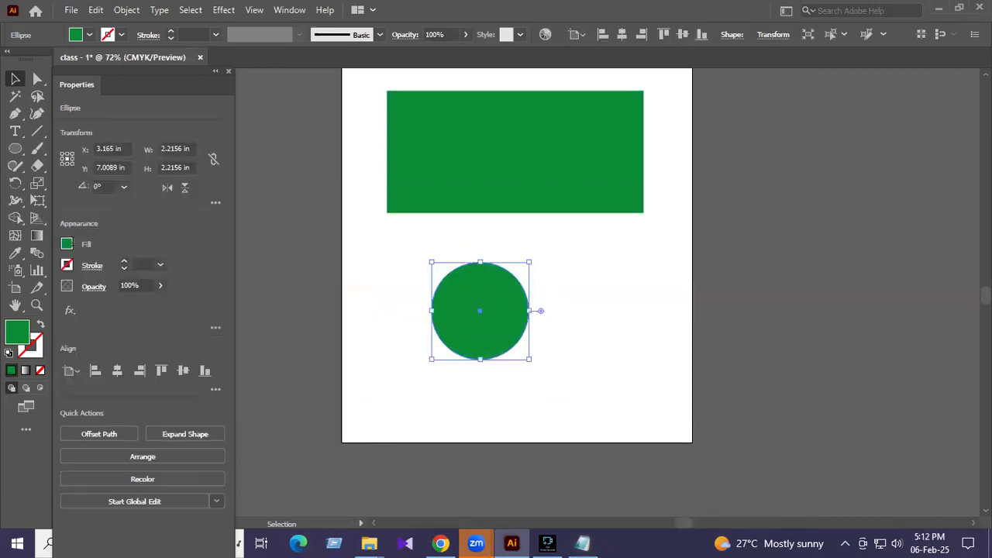
{"action": "left_click", "coordinate": [67, 243]}
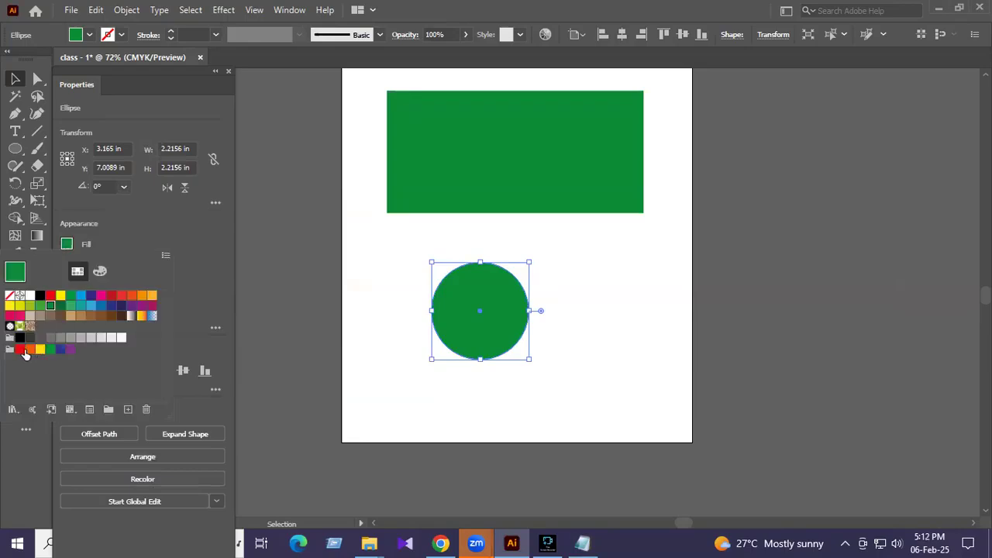
{"action": "left_click", "coordinate": [20, 353]}
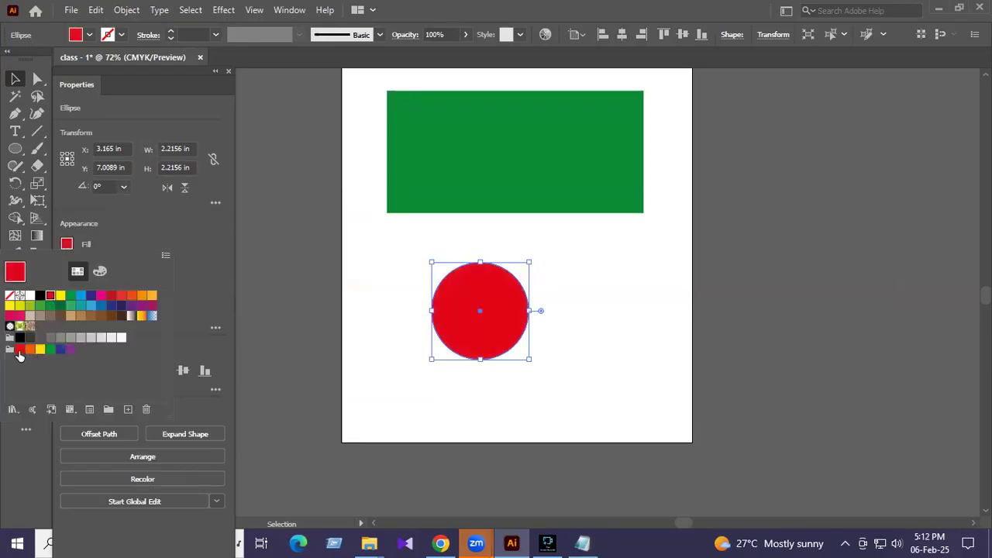
{"action": "left_click", "coordinate": [495, 302]}
{"action": "left_click_drag", "start_coordinate": [481, 311], "coordinate": [505, 160]}
{"action": "scroll", "coordinate": [578, 253], "scroll_direction": "up", "scroll_amount": 3}
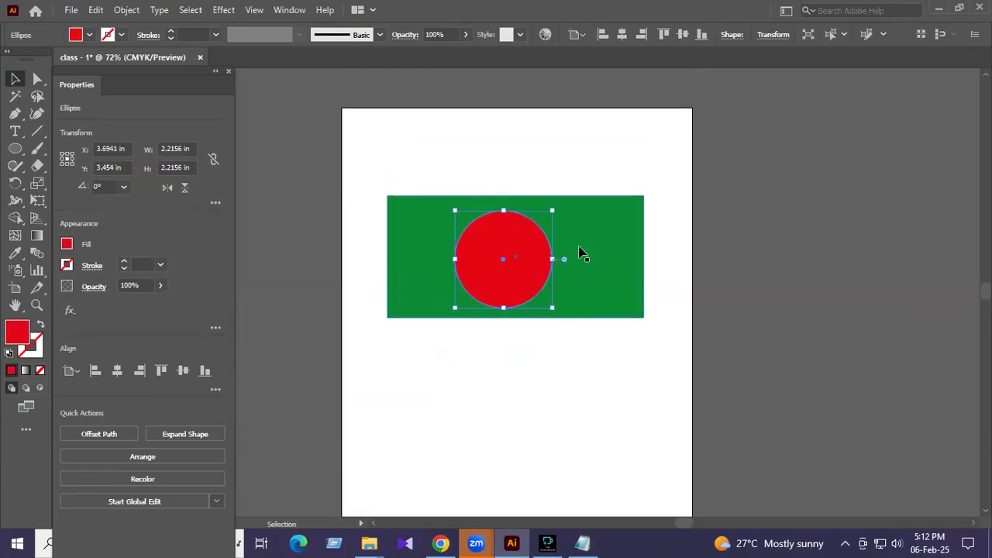
{"action": "mouse_move", "coordinate": [541, 245]}
{"action": "left_mouse_down"}
{"action": "mouse_move", "coordinate": [550, 209]}
{"action": "mouse_move", "coordinate": [535, 240]}
{"action": "left_mouse_up"}
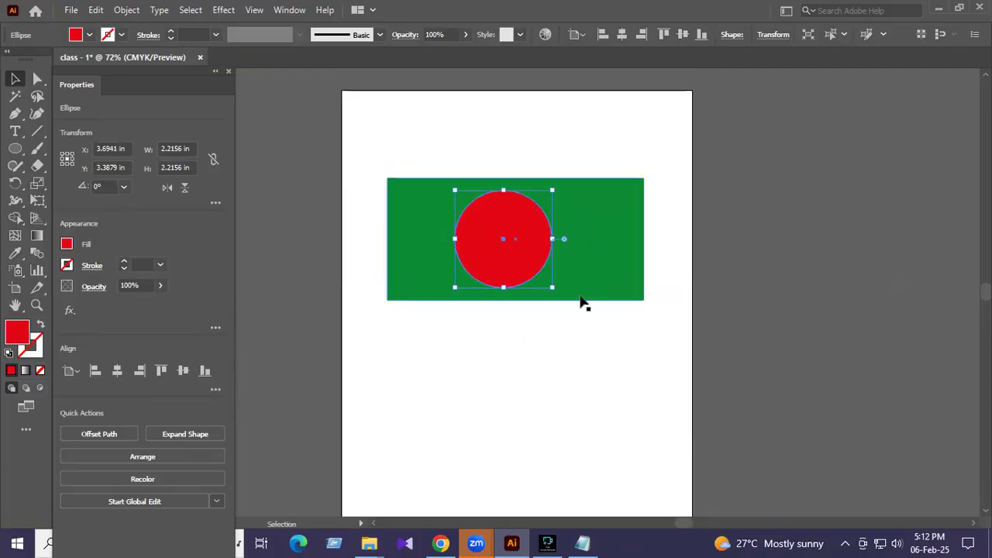
{"action": "left_click", "coordinate": [583, 222]}
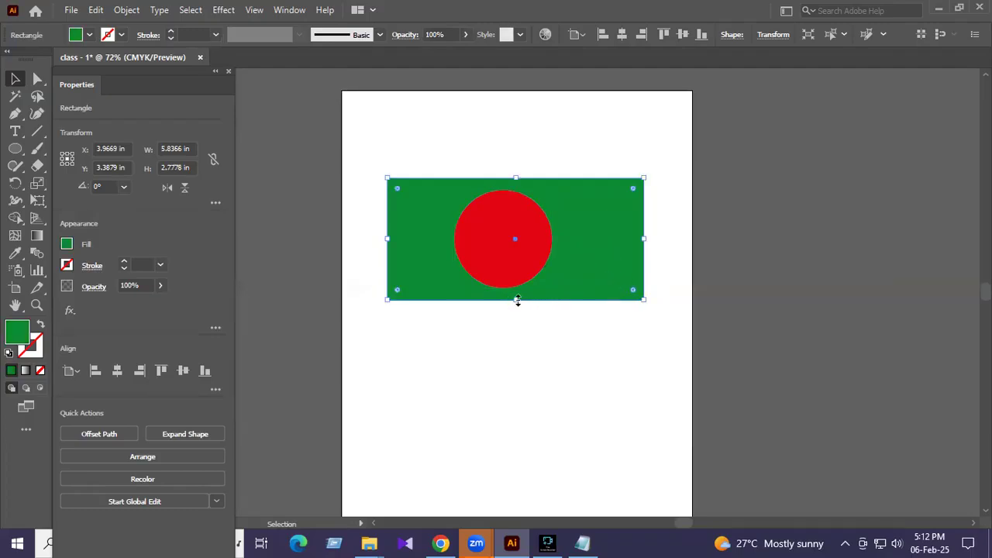
Resize the green rectangle, making it taller and slightly narrower.
{"action": "left_click_drag", "start_coordinate": [518, 303], "coordinate": [517, 322]}
{"action": "left_click_drag", "start_coordinate": [517, 178], "coordinate": [519, 149]}
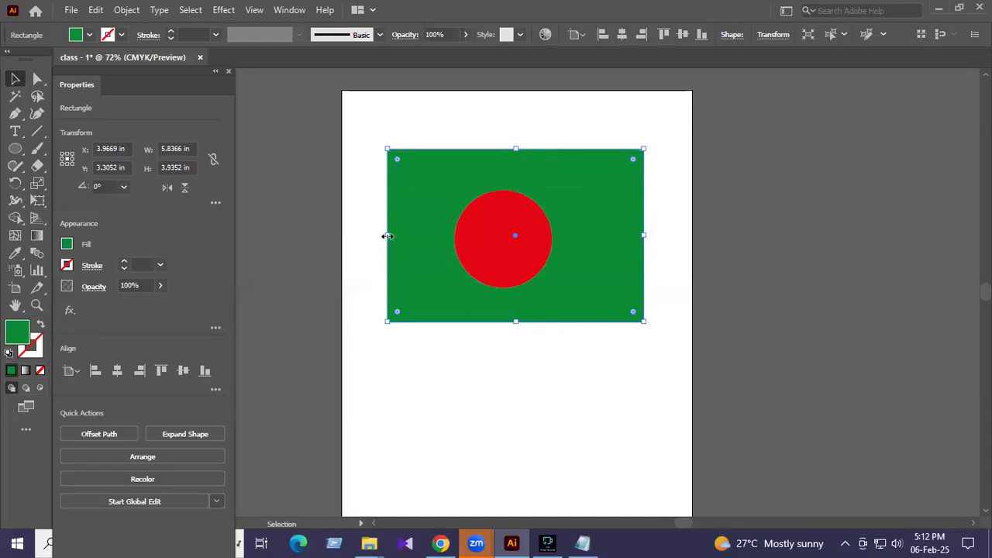
{"action": "left_click_drag", "start_coordinate": [388, 235], "coordinate": [418, 235]}
{"action": "left_click_drag", "start_coordinate": [644, 235], "coordinate": [621, 250]}
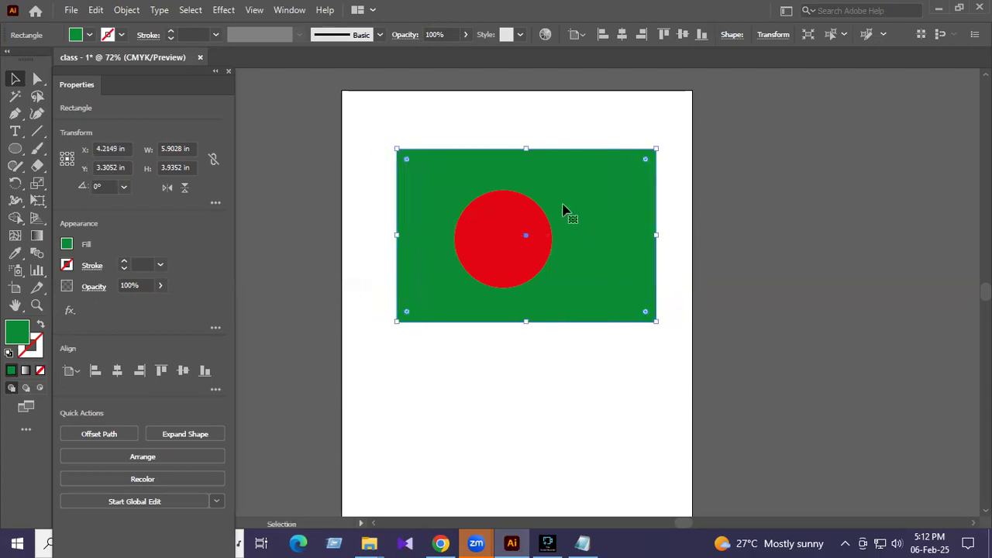
Nudge the red circle left to X 4.2149 in, Y 3.206 in on the rectangle.
{"action": "left_click", "coordinate": [572, 217]}
{"action": "left_click_drag", "start_coordinate": [570, 210], "coordinate": [511, 231]}
{"action": "left_click_drag", "start_coordinate": [510, 231], "coordinate": [568, 248]}
{"action": "left_click", "coordinate": [550, 372]}
{"action": "left_click_drag", "start_coordinate": [528, 236], "coordinate": [512, 244]}
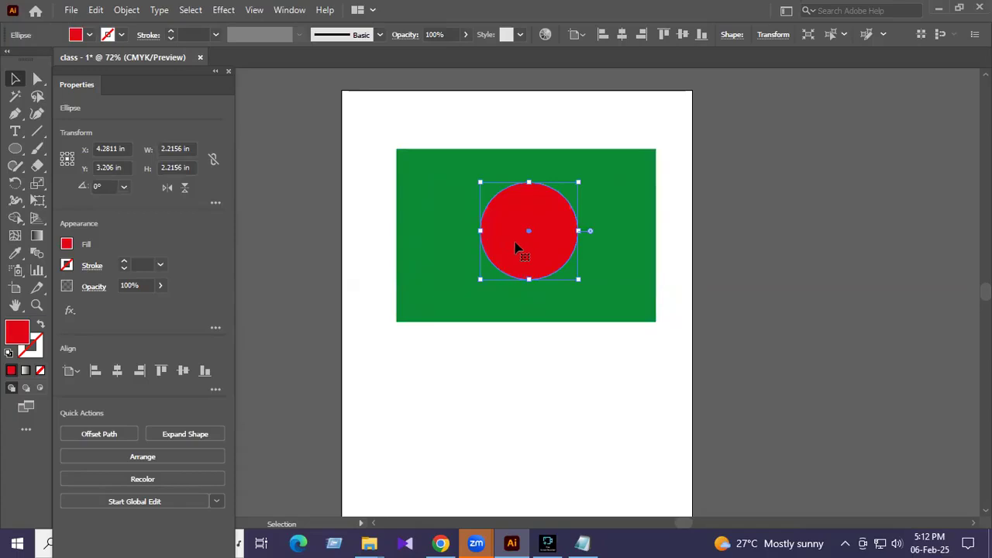
{"action": "left_click", "coordinate": [529, 340]}
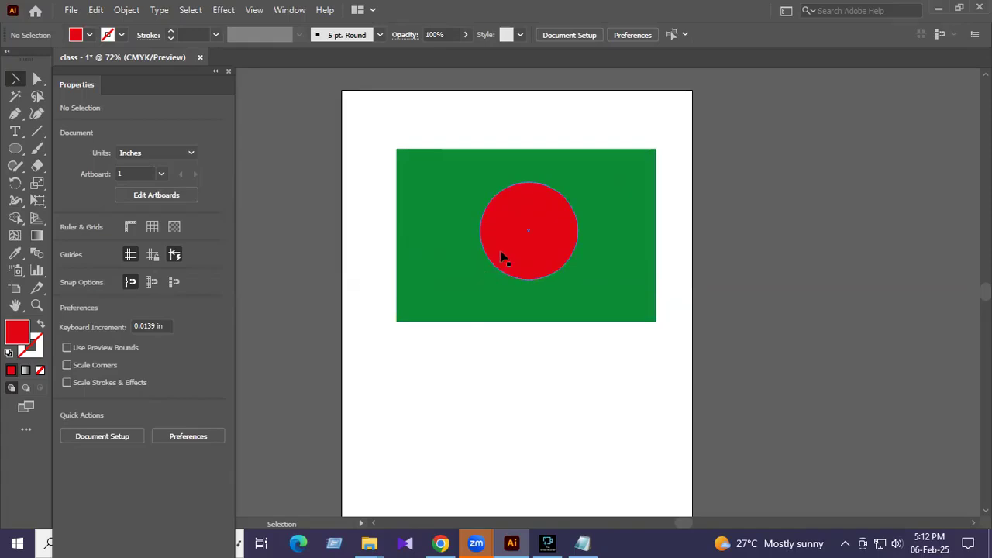
{"action": "scroll", "coordinate": [496, 267], "scroll_direction": "down", "scroll_amount": 2}
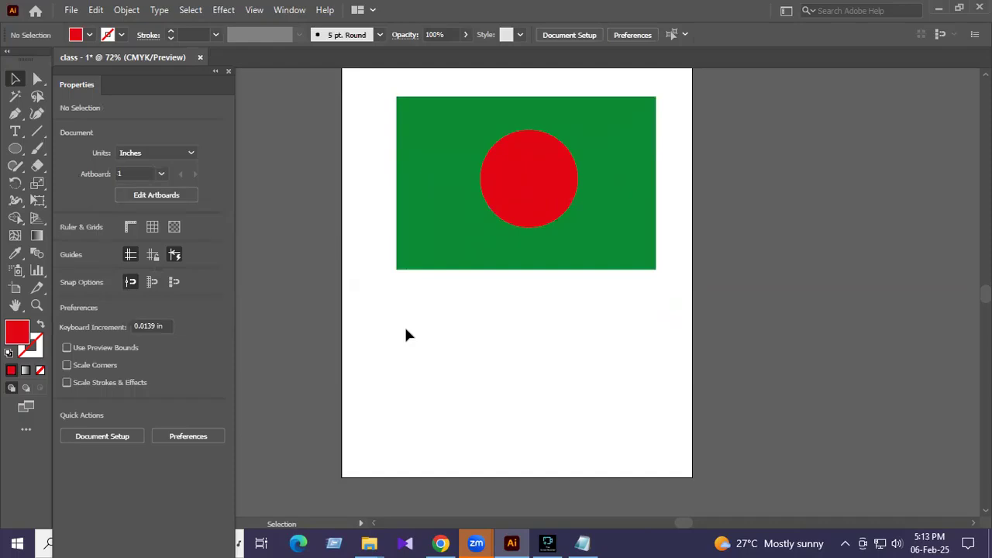
{"action": "scroll", "coordinate": [528, 303], "scroll_direction": "up", "scroll_amount": 2}
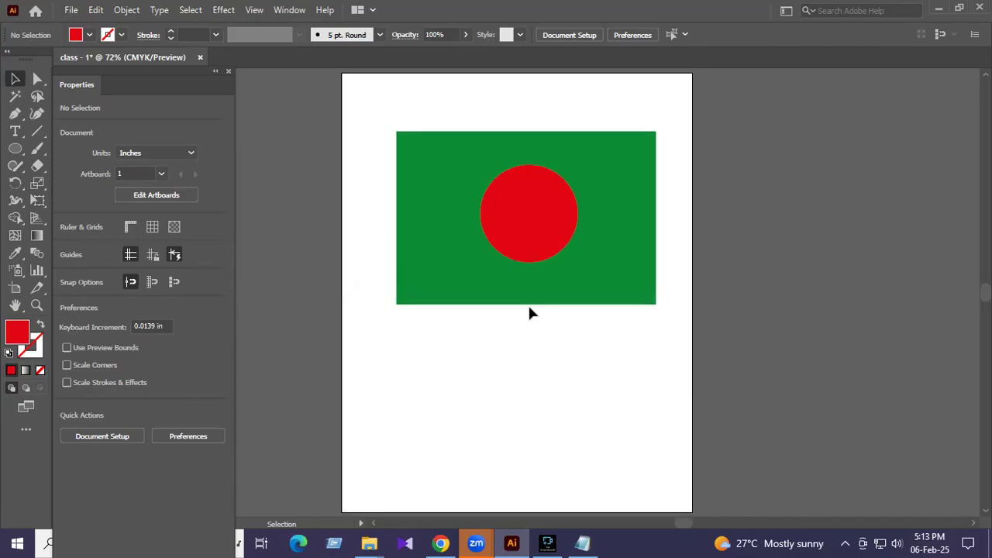
{"action": "left_click_drag", "start_coordinate": [542, 228], "coordinate": [539, 229]}
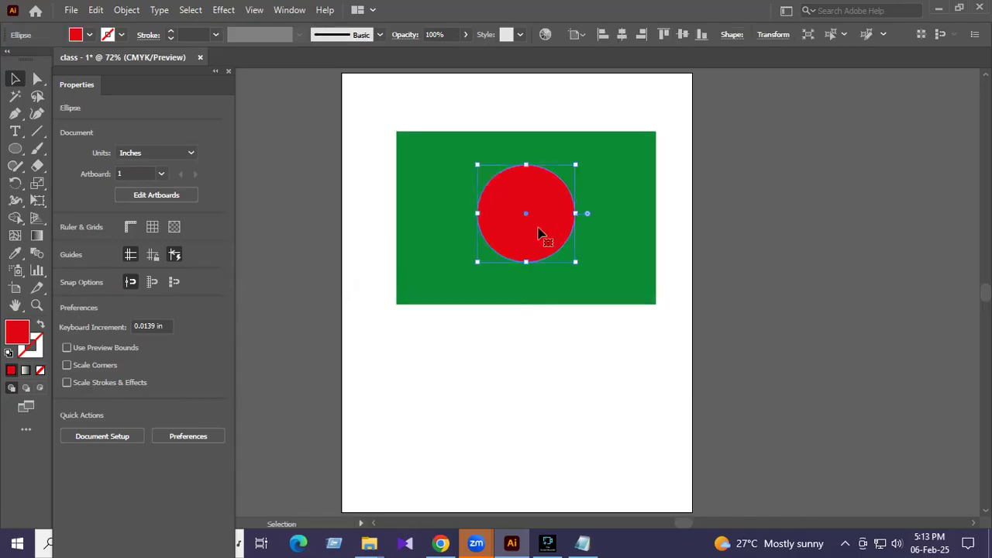
{"action": "left_click", "coordinate": [537, 347]}
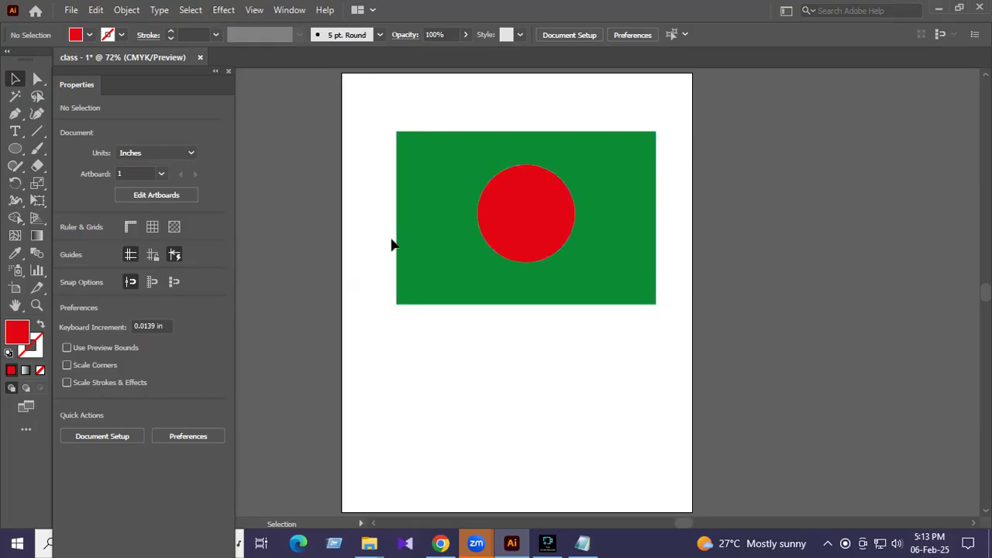
Draw a tall thin rectangle along the flag's left edge as the pole.
{"action": "right_click", "coordinate": [15, 149]}
{"action": "left_click", "coordinate": [71, 147]}
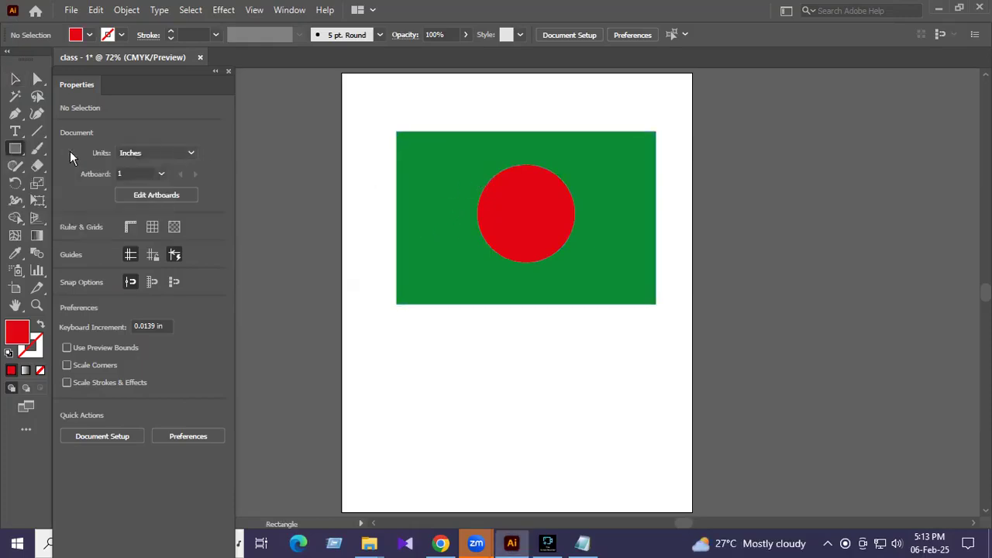
{"action": "left_click", "coordinate": [377, 128]}
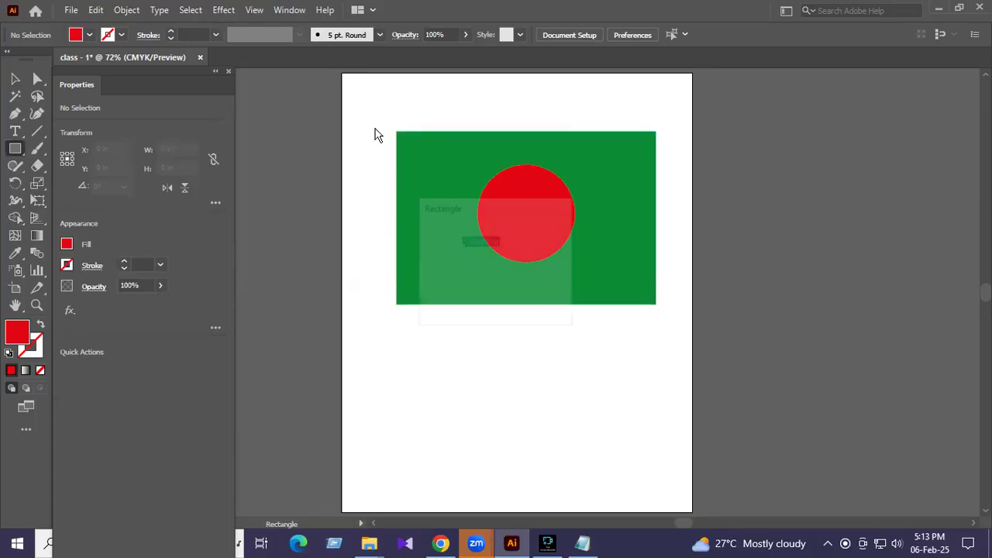
{"action": "left_click", "coordinate": [537, 293]}
{"action": "left_click_drag", "start_coordinate": [370, 115], "coordinate": [390, 445]}
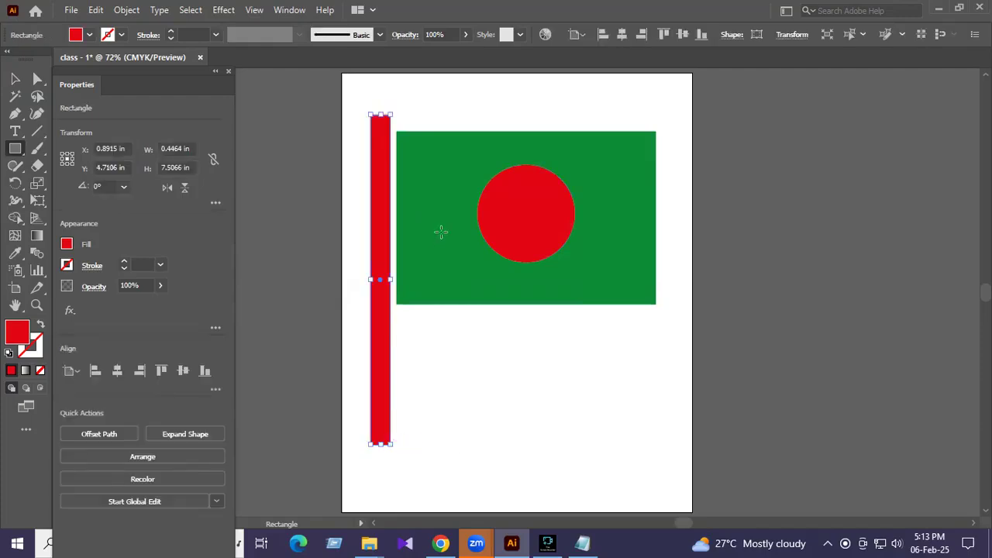
{"action": "scroll", "coordinate": [448, 202], "scroll_direction": "down", "scroll_amount": 1}
Fill the pole with a light orange-tan swatch.
{"action": "left_click", "coordinate": [69, 245]}
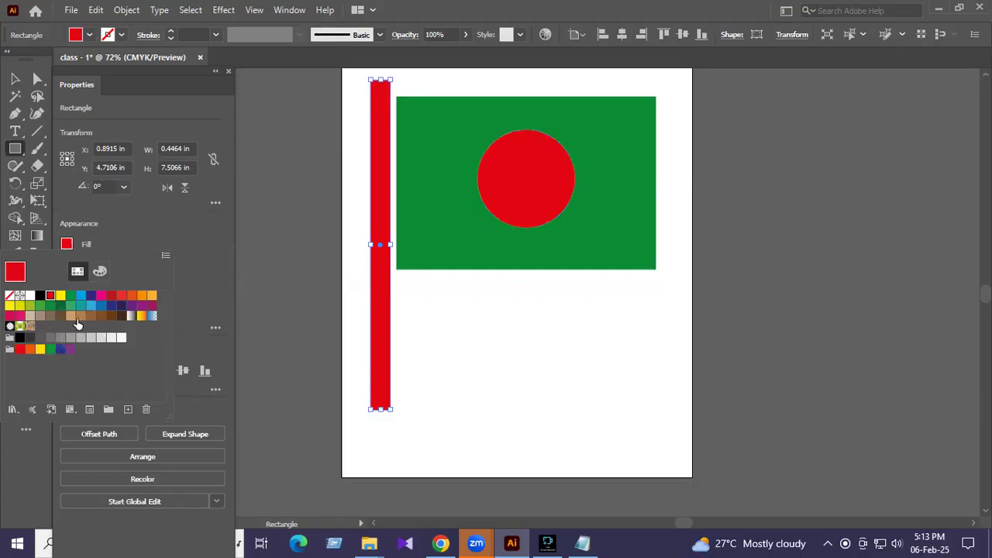
{"action": "left_click", "coordinate": [51, 317]}
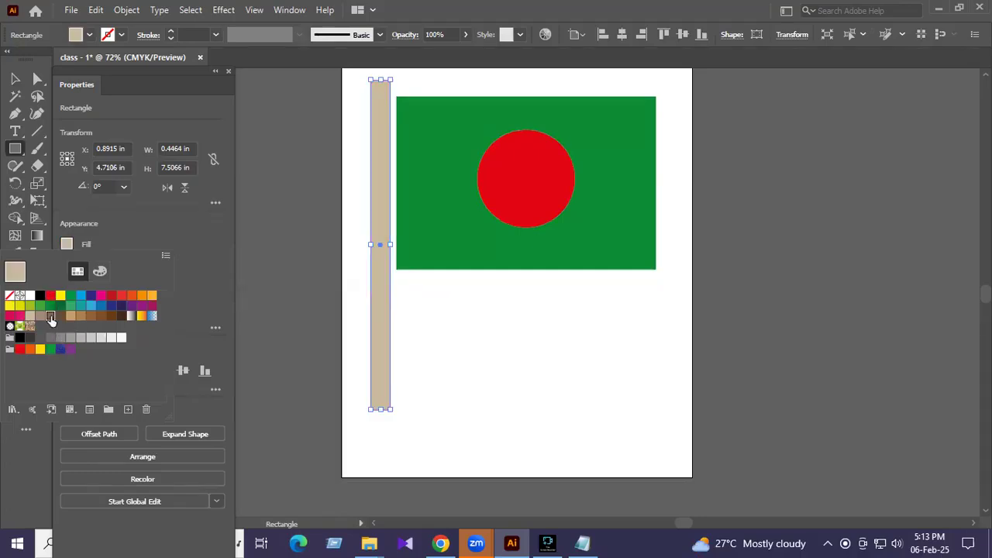
{"action": "left_click", "coordinate": [50, 317]}
{"action": "left_click", "coordinate": [71, 315]}
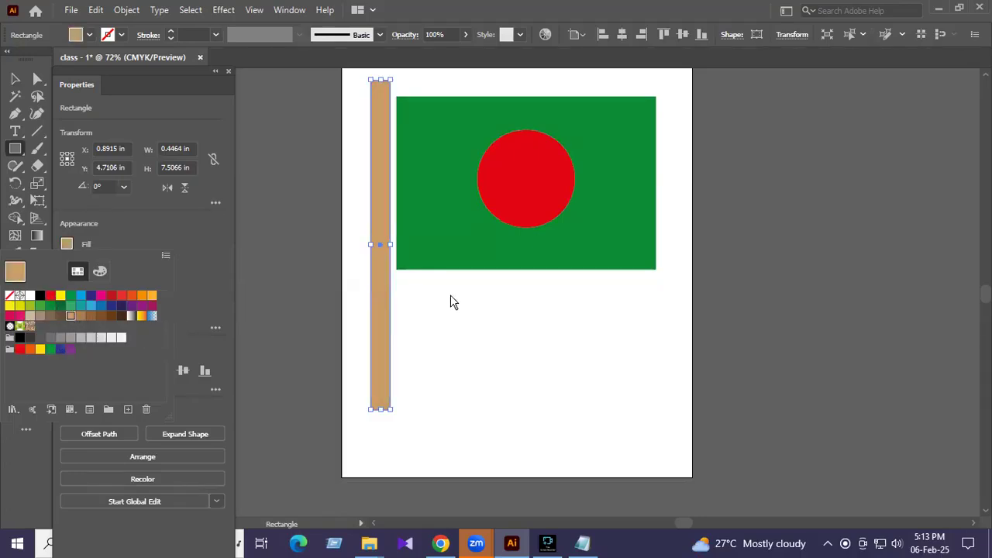
{"action": "key", "text": "Escape"}
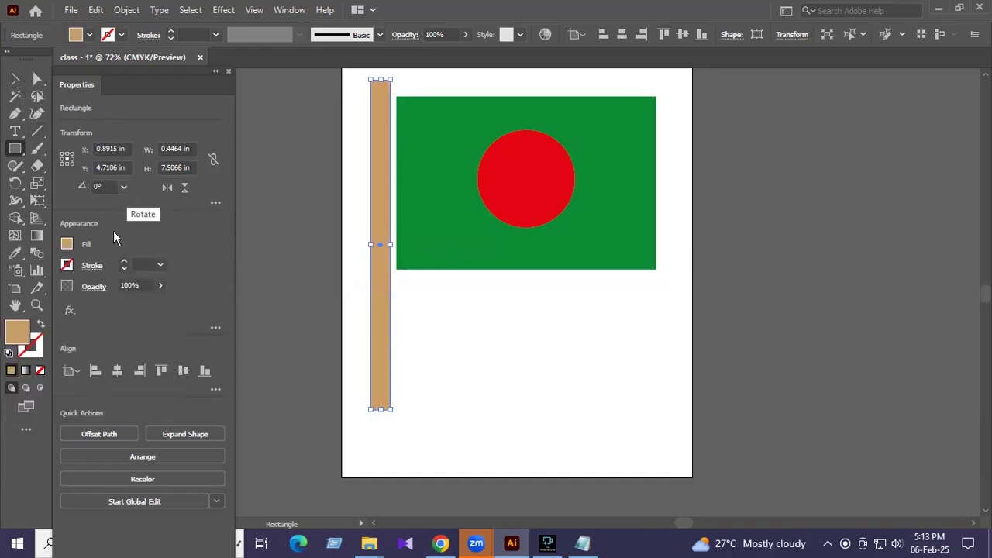
{"action": "key", "text": "v"}
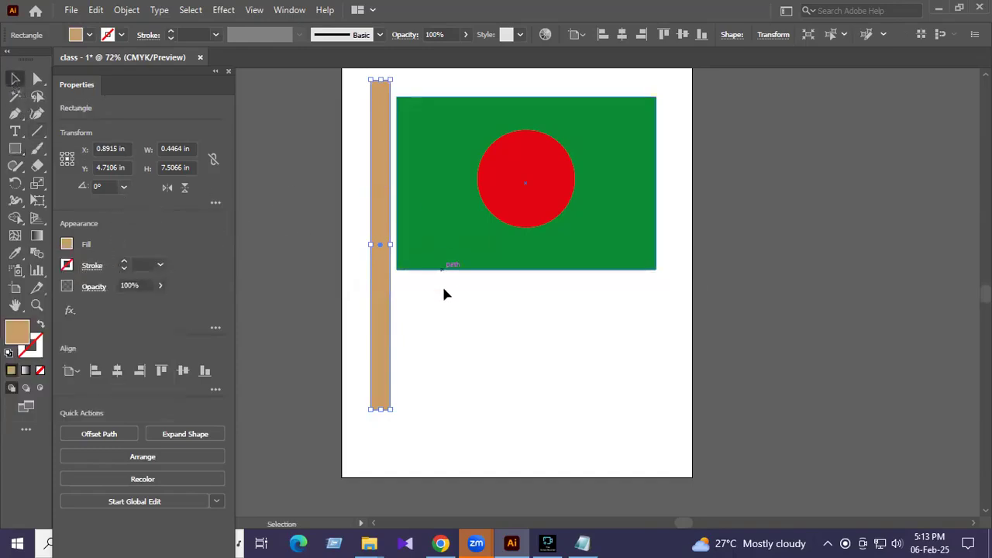
{"action": "left_click", "coordinate": [444, 293]}
{"action": "left_click", "coordinate": [383, 284]}
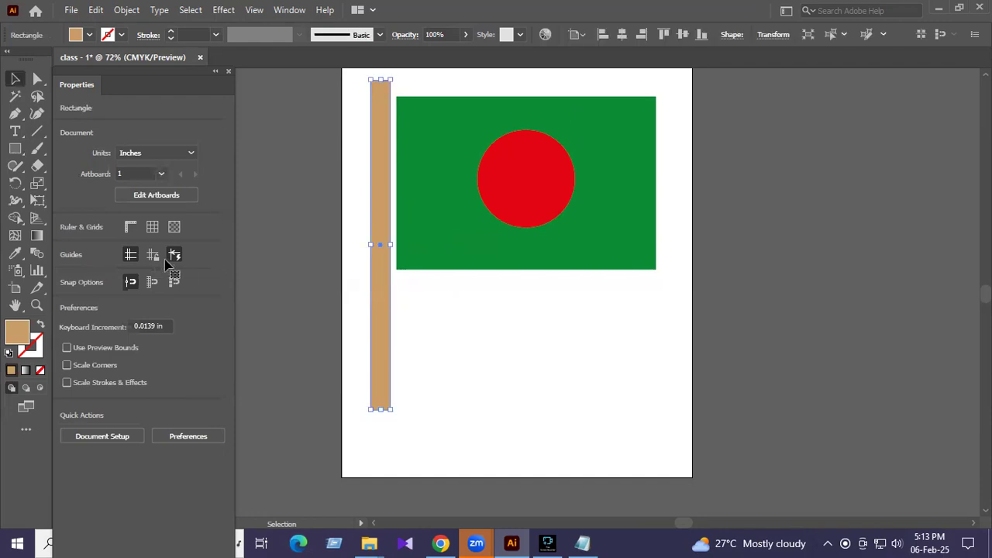
Remove the pole's outline and nudge the 0.4464 × 7.5066 in pole against the flag.
{"action": "left_click", "coordinate": [67, 265]}
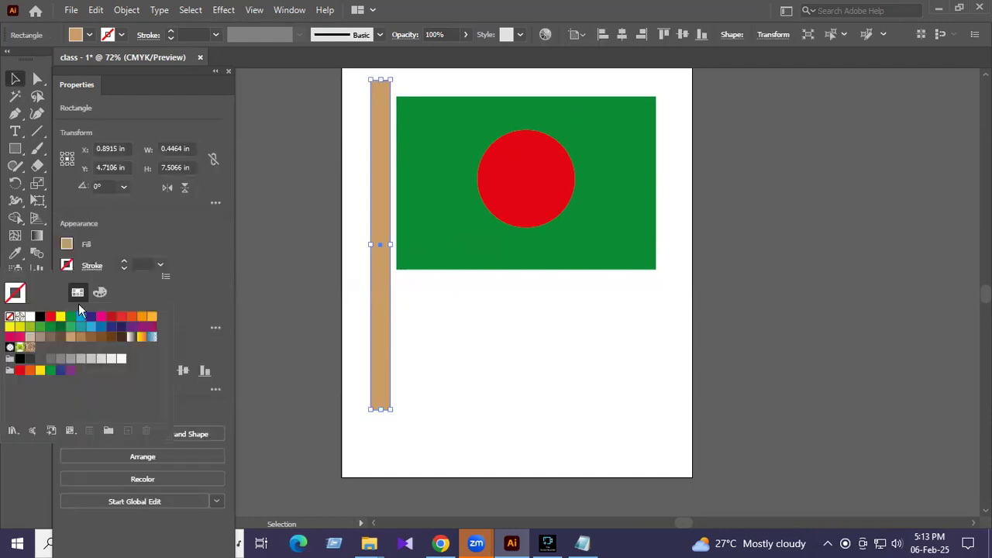
{"action": "left_click", "coordinate": [81, 318]}
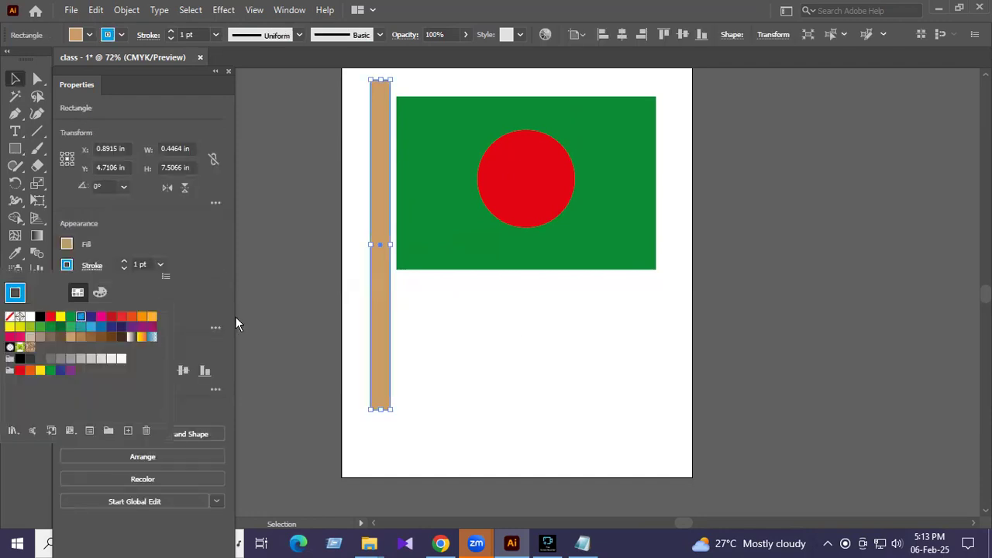
{"action": "left_click", "coordinate": [517, 318]}
{"action": "left_click", "coordinate": [380, 300]}
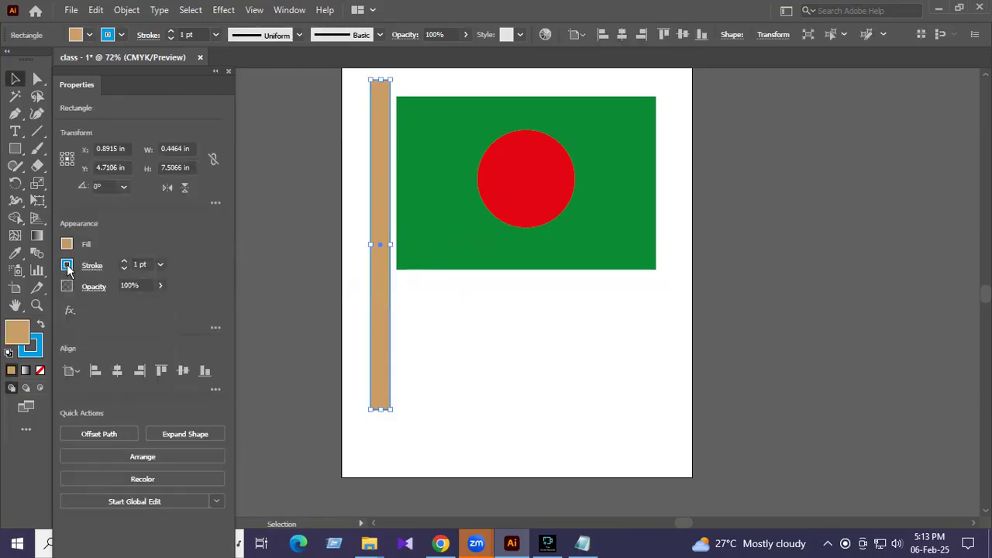
{"action": "left_click", "coordinate": [67, 264]}
{"action": "left_click", "coordinate": [9, 318]}
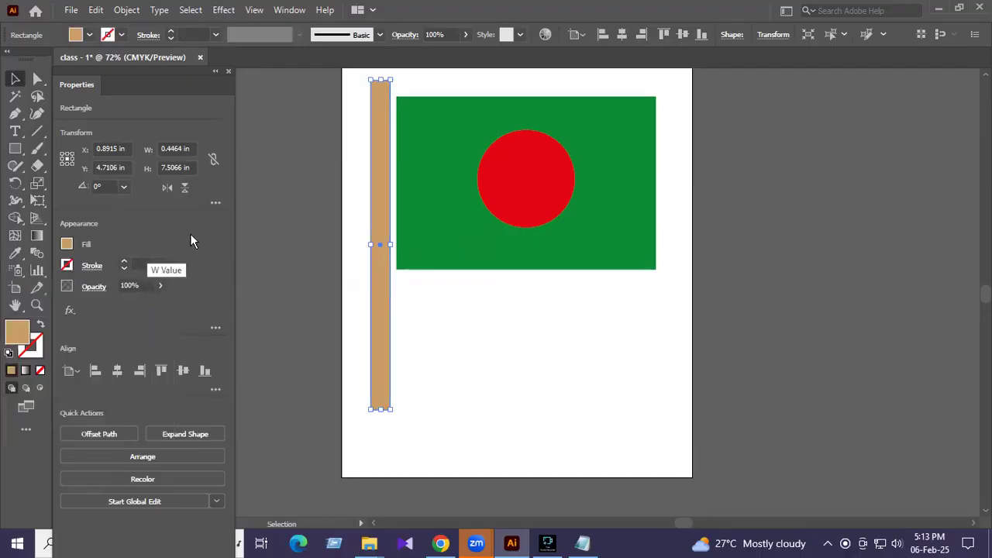
{"action": "left_click_drag", "start_coordinate": [383, 277], "coordinate": [384, 282]}
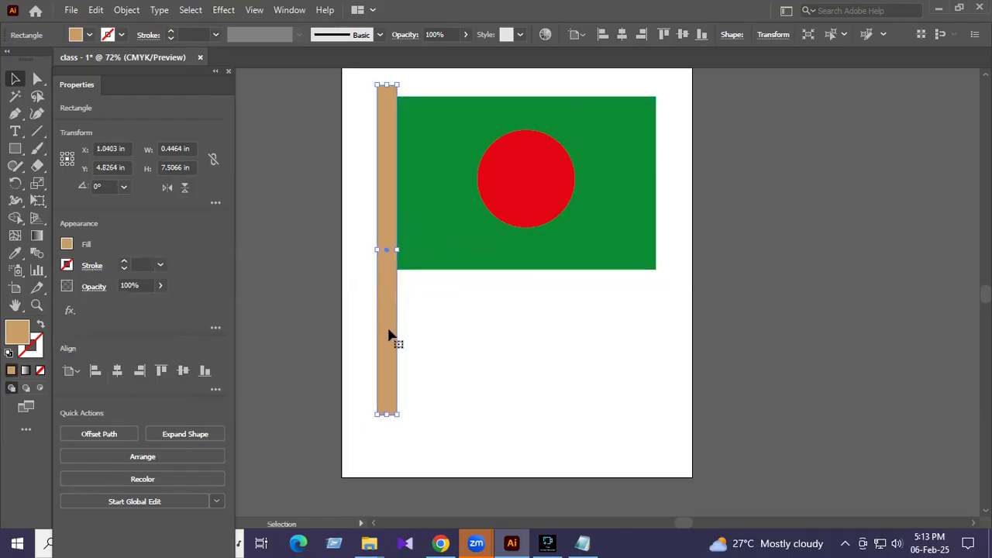
Draw a small base rectangle at the foot of the pole.
{"action": "left_click", "coordinate": [15, 150]}
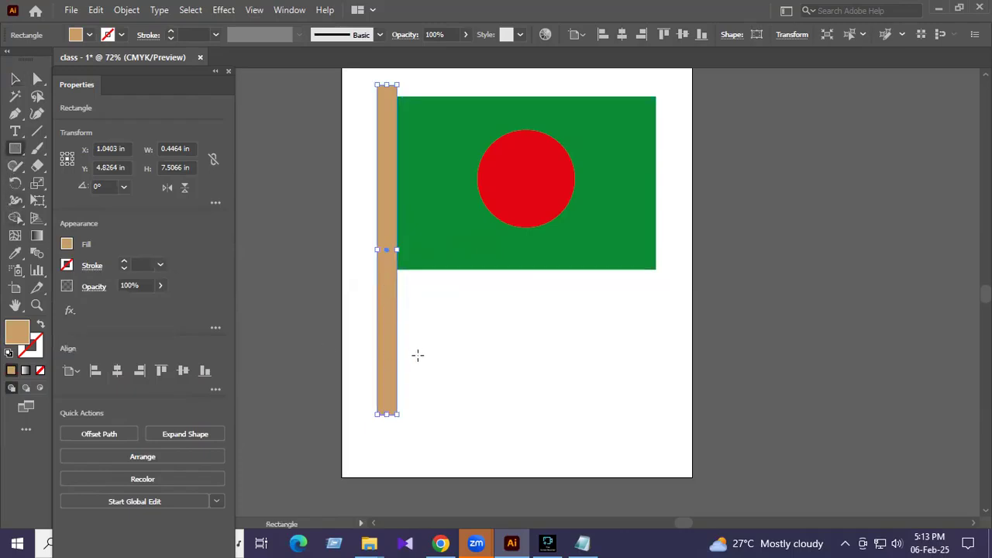
{"action": "scroll", "coordinate": [417, 355], "scroll_direction": "down", "scroll_amount": 1}
{"action": "left_click_drag", "start_coordinate": [349, 380], "coordinate": [433, 407]}
Fill the base rectangle with a dark brown swatch.
{"action": "left_click", "coordinate": [68, 246]}
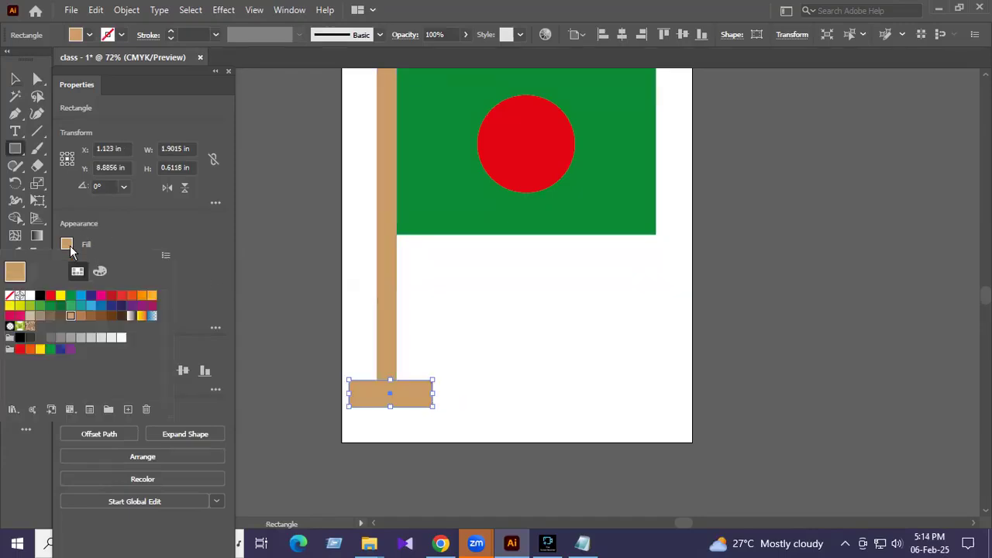
{"action": "left_click", "coordinate": [81, 315]}
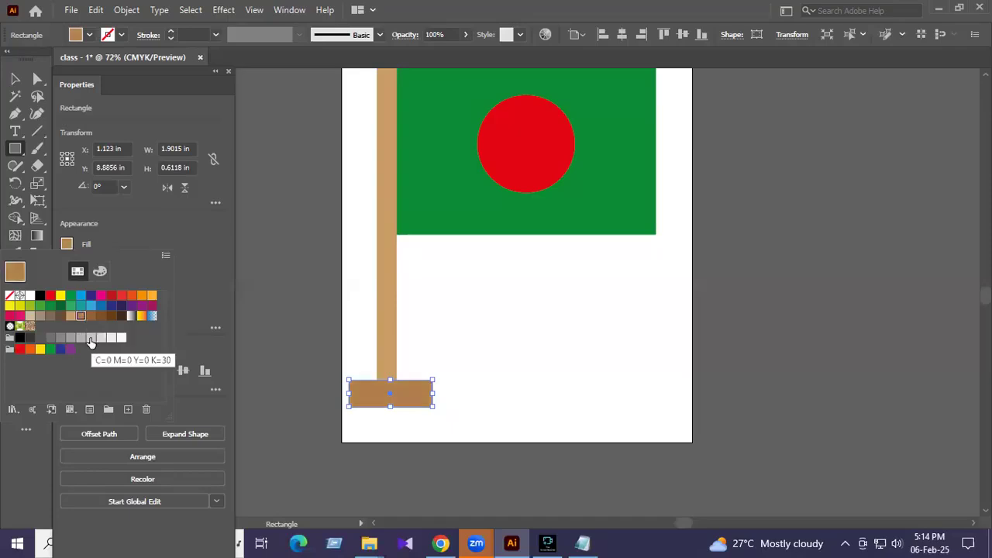
{"action": "left_click", "coordinate": [15, 80]}
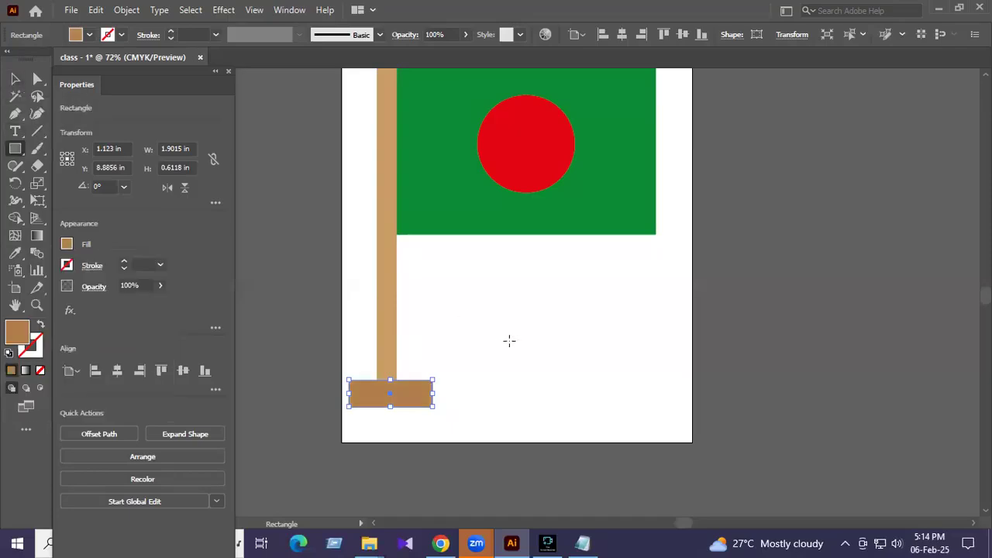
{"action": "left_click", "coordinate": [15, 79]}
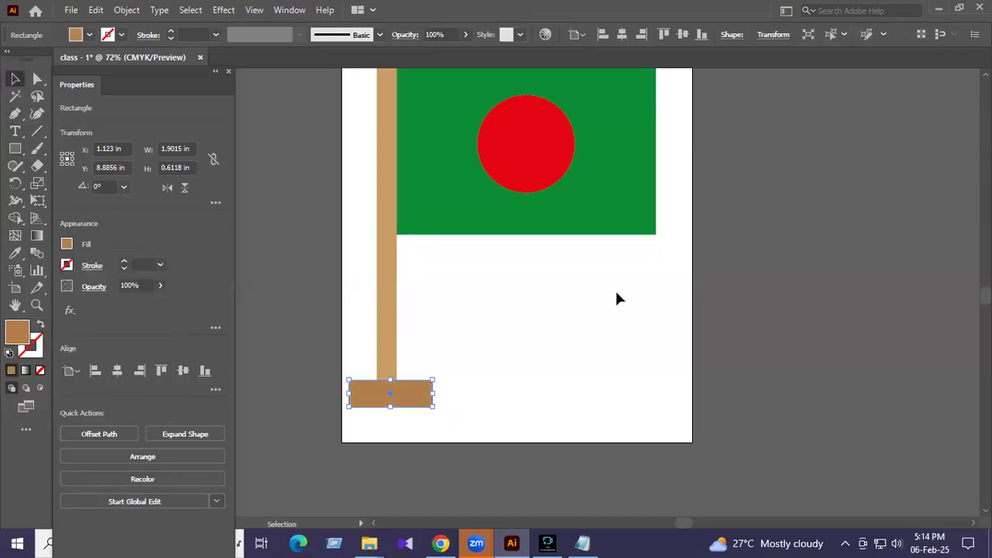
{"action": "scroll", "coordinate": [615, 293], "scroll_direction": "up", "scroll_amount": 2}
{"action": "left_click", "coordinate": [576, 320]}
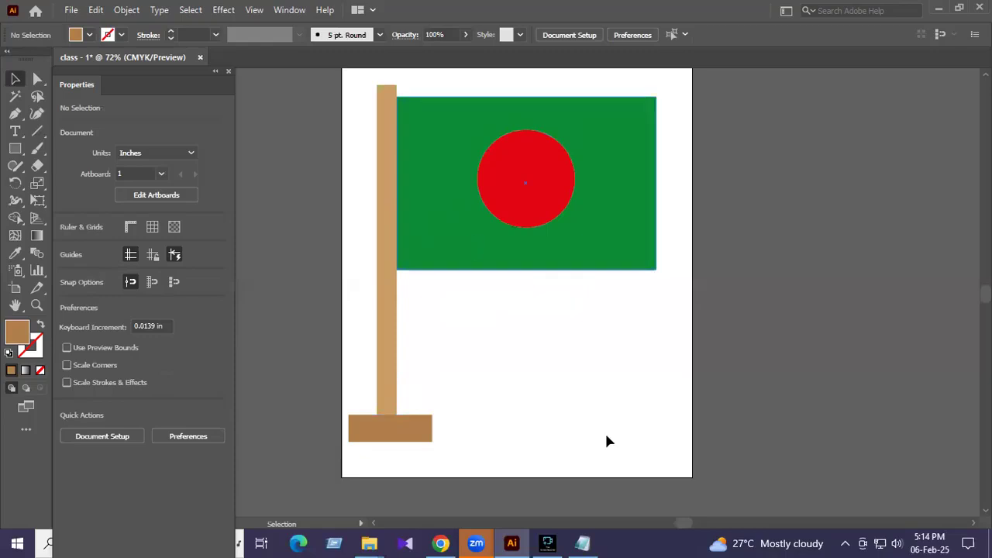
Hang the green rectangle at the top of the pole and recentre the red circle at X 4 in.
{"action": "scroll", "coordinate": [478, 148], "scroll_direction": "up", "scroll_amount": 2}
{"action": "scroll", "coordinate": [496, 179], "scroll_direction": "down", "scroll_amount": 1}
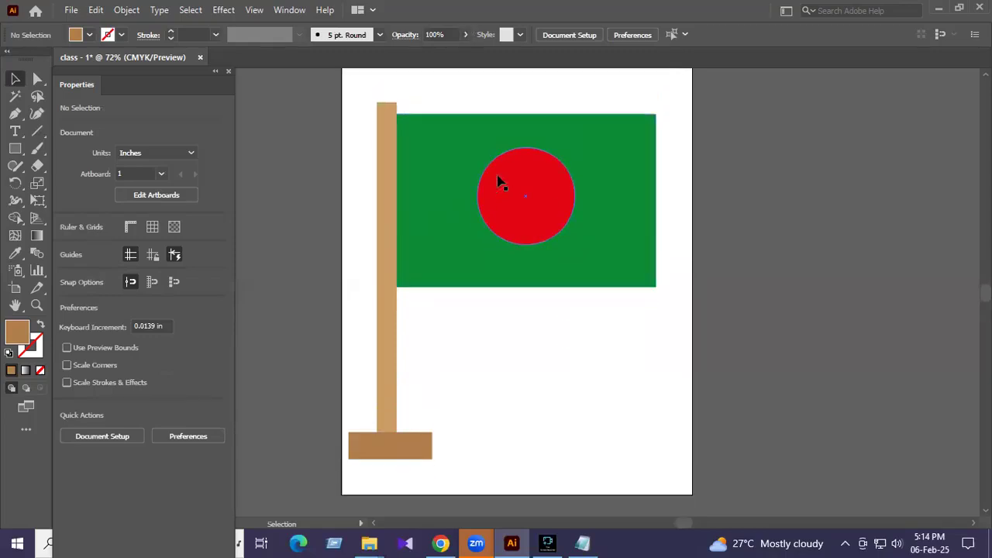
{"action": "left_click_drag", "start_coordinate": [445, 181], "coordinate": [538, 303]}
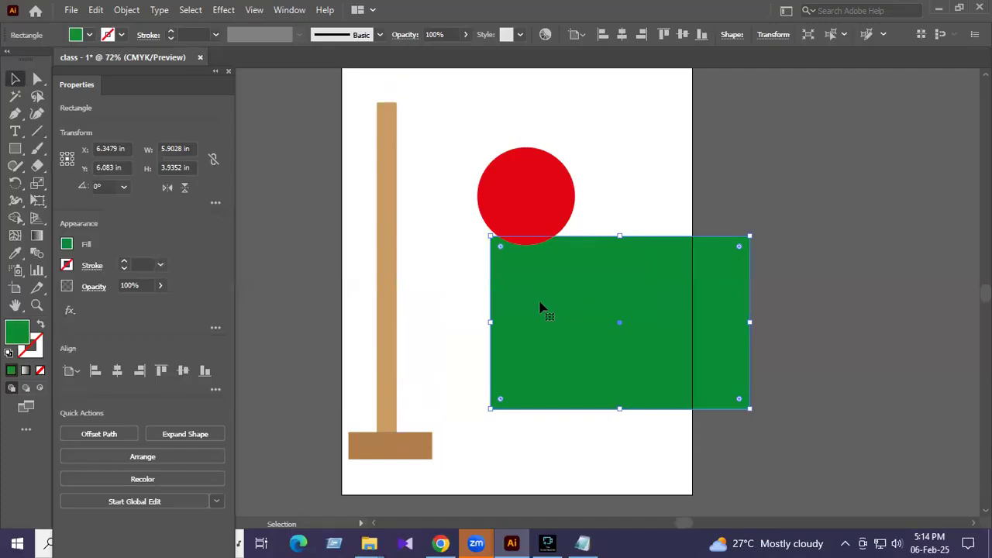
{"action": "left_click_drag", "start_coordinate": [551, 313], "coordinate": [458, 178]}
{"action": "mouse_move", "coordinate": [540, 223]}
{"action": "left_mouse_down"}
{"action": "mouse_move", "coordinate": [609, 333]}
{"action": "mouse_move", "coordinate": [554, 230]}
{"action": "mouse_move", "coordinate": [534, 219]}
{"action": "mouse_move", "coordinate": [545, 210]}
{"action": "mouse_move", "coordinate": [527, 214]}
{"action": "left_mouse_up"}
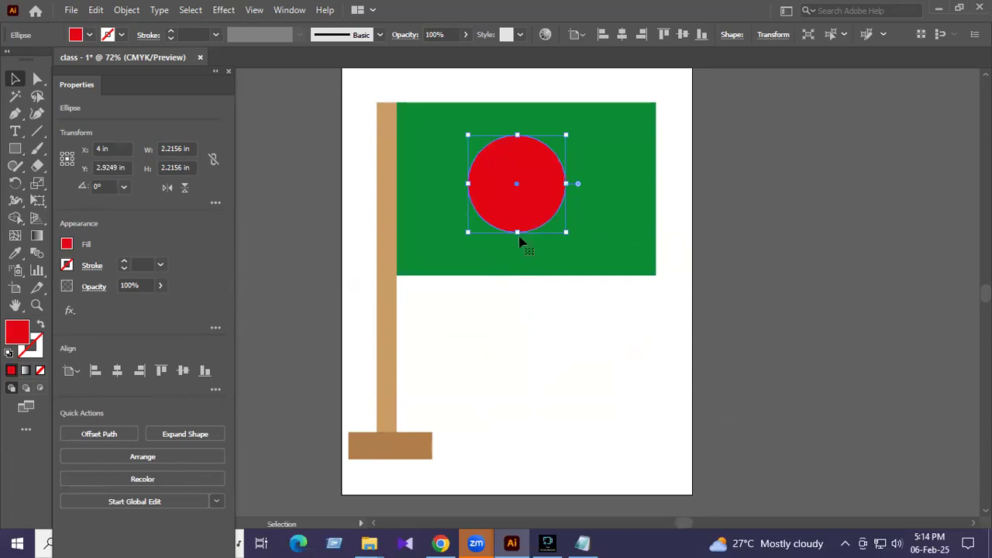
{"action": "left_click", "coordinate": [532, 337]}
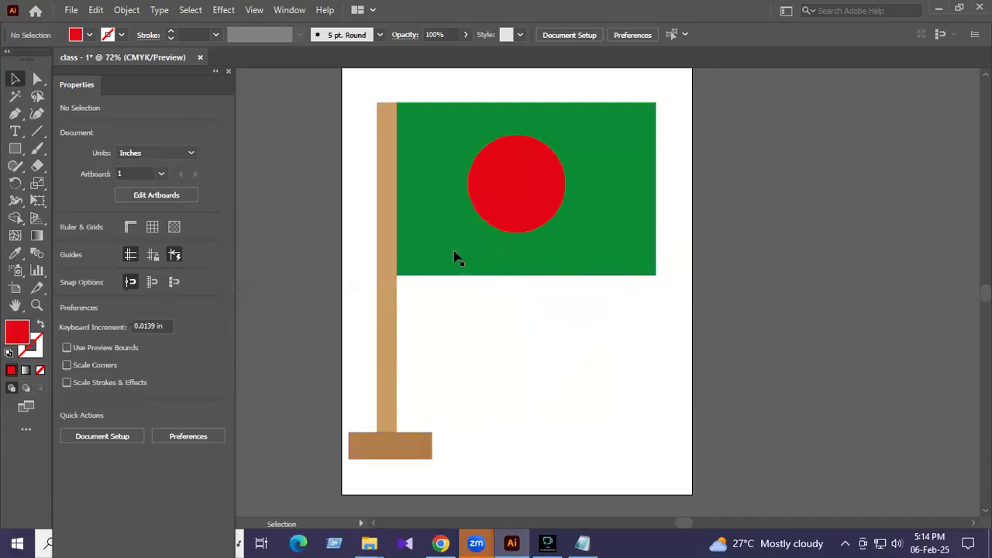
Move the red circle down below the flag and nudge the green rectangle slightly right.
{"action": "left_click", "coordinate": [505, 203]}
{"action": "left_click_drag", "start_coordinate": [500, 208], "coordinate": [557, 384]}
{"action": "left_click", "coordinate": [483, 230]}
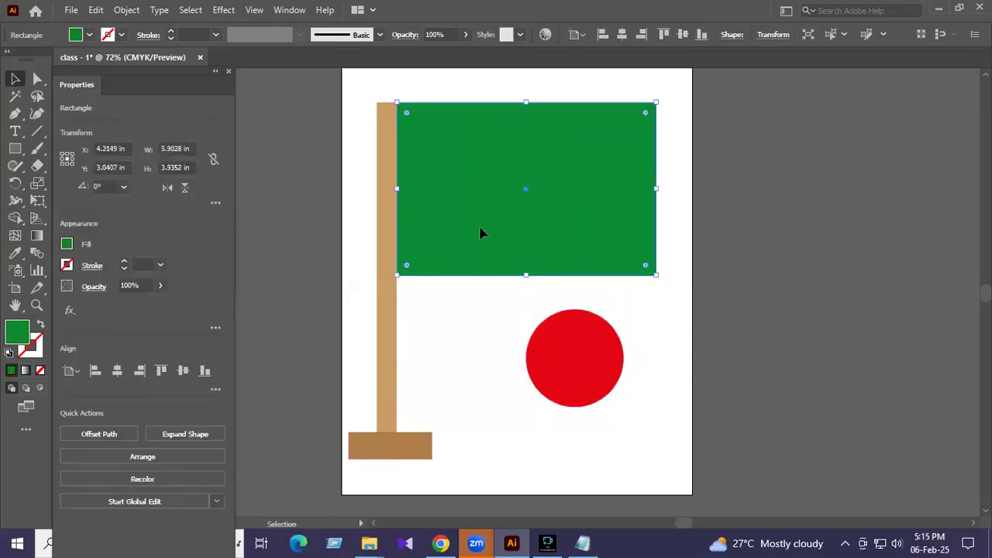
{"action": "left_click_drag", "start_coordinate": [483, 231], "coordinate": [497, 231]}
Drag the tan pole and the small brown base apart, adjusting the pole's height.
{"action": "left_click", "coordinate": [388, 250]}
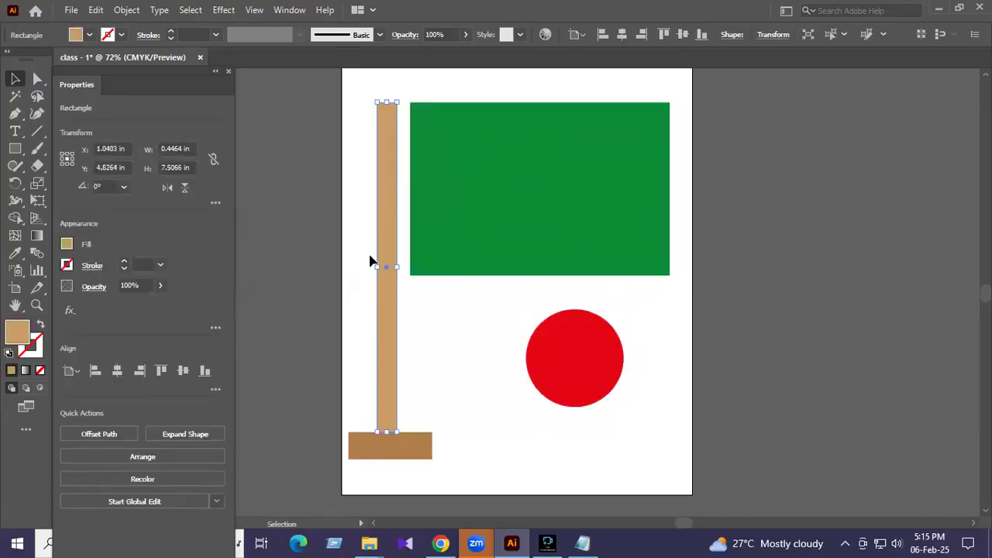
{"action": "left_click_drag", "start_coordinate": [393, 314], "coordinate": [369, 284]}
{"action": "left_click_drag", "start_coordinate": [392, 443], "coordinate": [450, 394]}
{"action": "left_click_drag", "start_coordinate": [370, 275], "coordinate": [370, 326]}
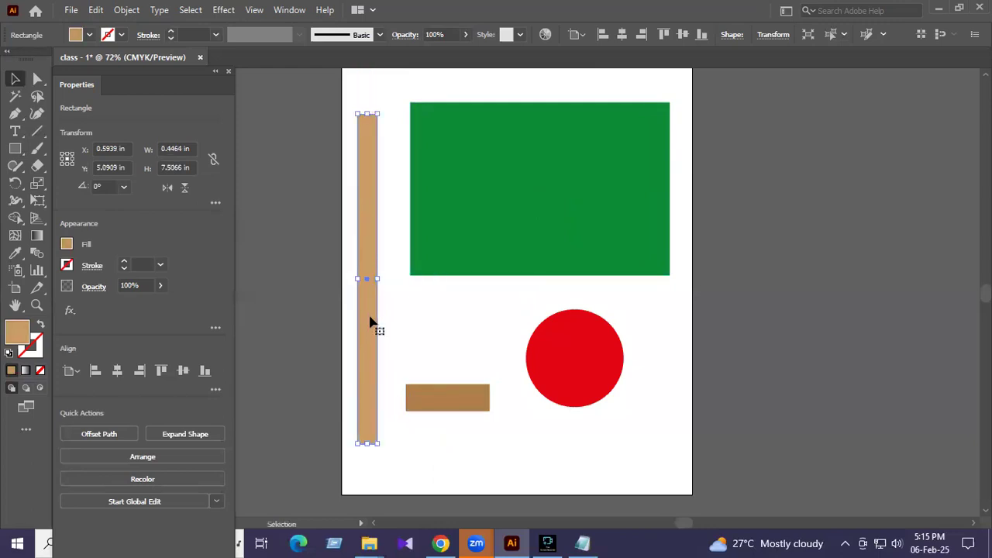
{"action": "left_click_drag", "start_coordinate": [362, 227], "coordinate": [362, 207]}
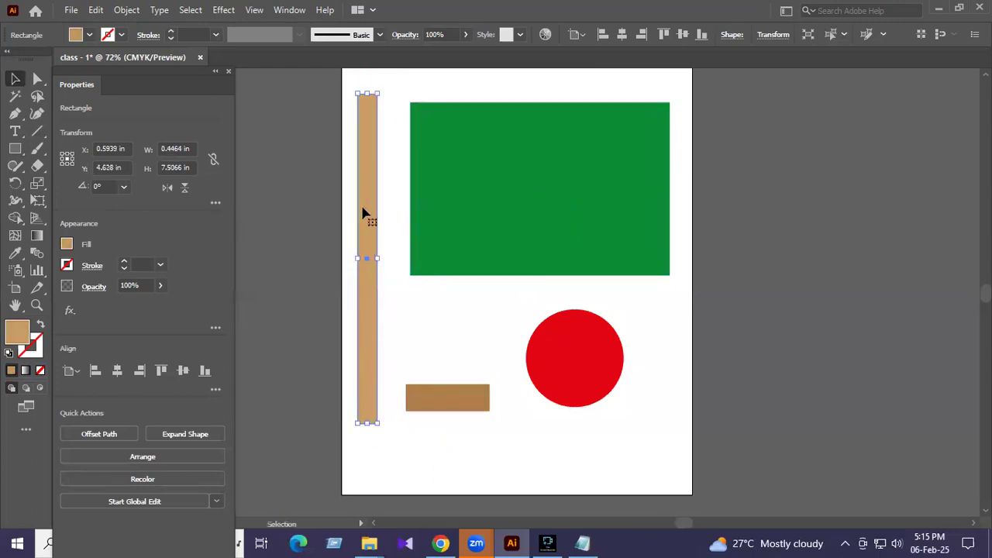
{"action": "left_click", "coordinate": [428, 314]}
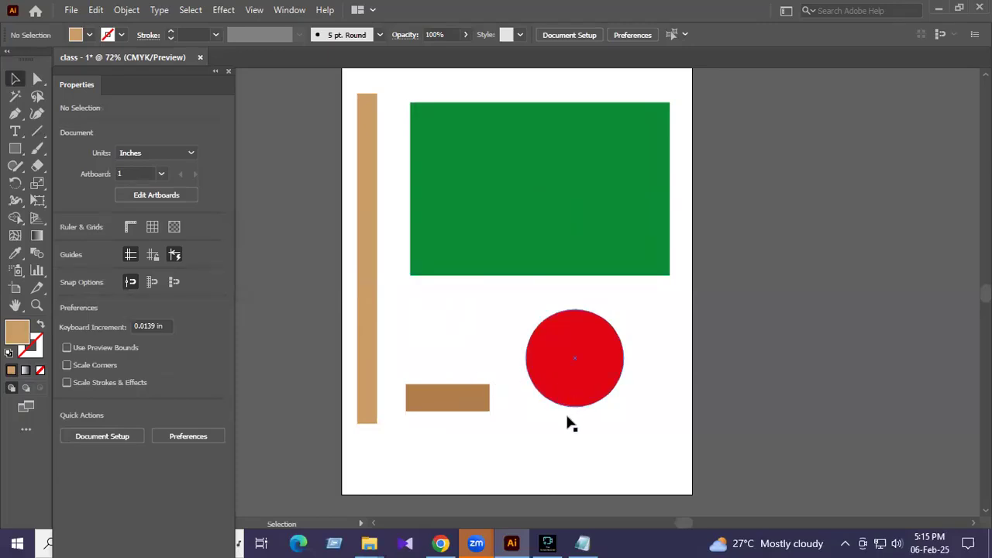
{"action": "left_click", "coordinate": [370, 206]}
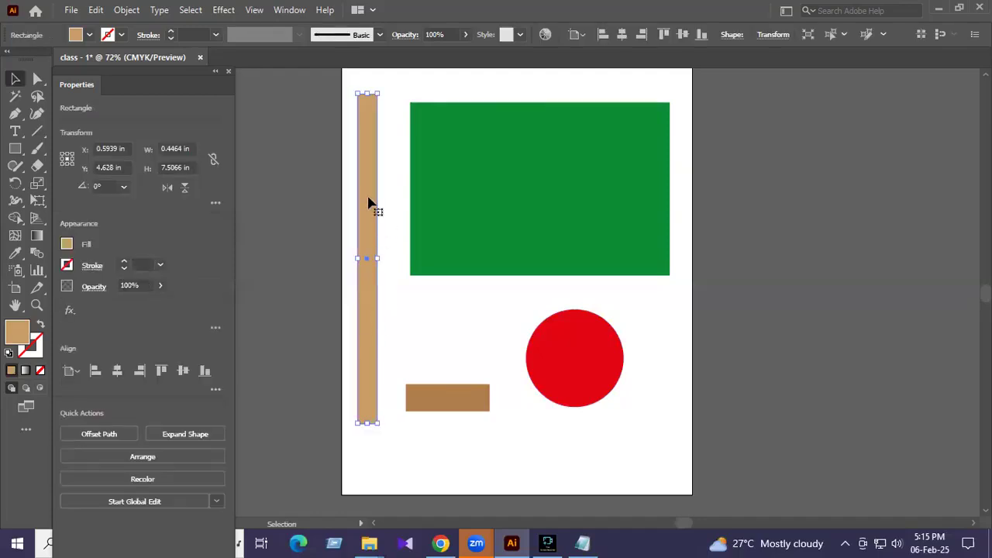
Shift-select all four flag pieces and shift them up and left together.
{"action": "left_click", "coordinate": [585, 202], "text": "shift"}
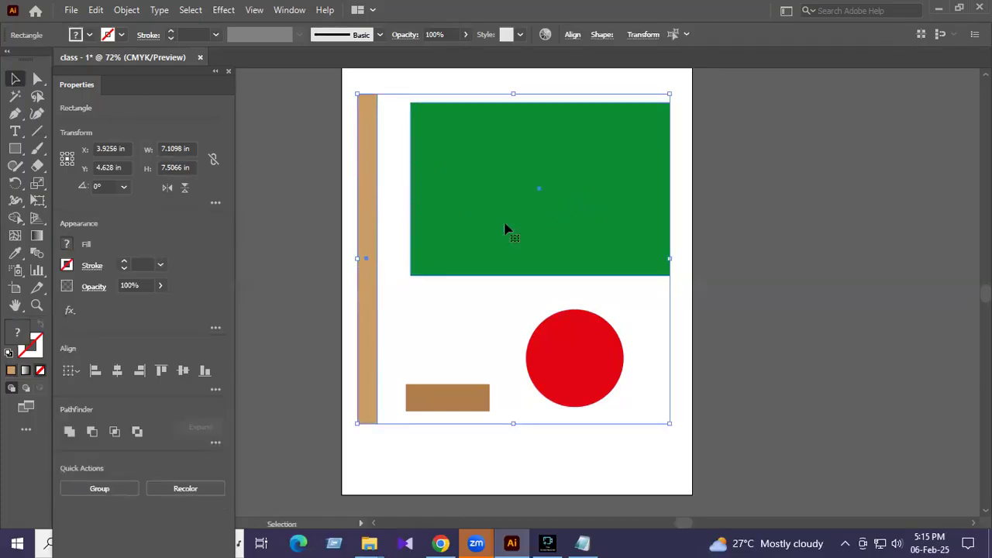
{"action": "left_click", "coordinate": [592, 351], "text": "shift"}
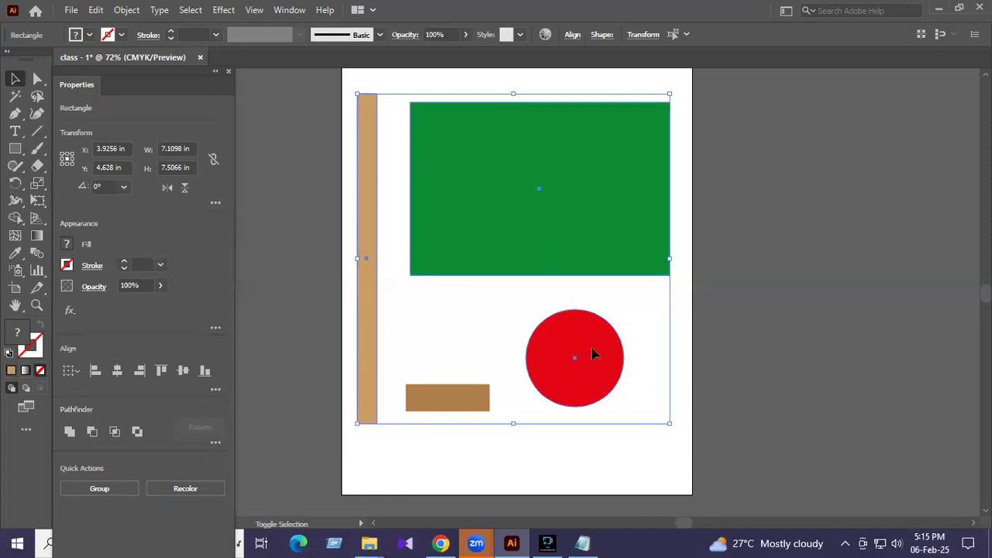
{"action": "left_click", "coordinate": [458, 401], "text": "shift"}
{"action": "mouse_move", "coordinate": [565, 223]}
{"action": "left_mouse_down"}
{"action": "mouse_move", "coordinate": [512, 188]}
{"action": "mouse_move", "coordinate": [581, 228]}
{"action": "mouse_move", "coordinate": [552, 191]}
{"action": "mouse_move", "coordinate": [550, 276]}
{"action": "mouse_move", "coordinate": [566, 220]}
{"action": "left_mouse_up"}
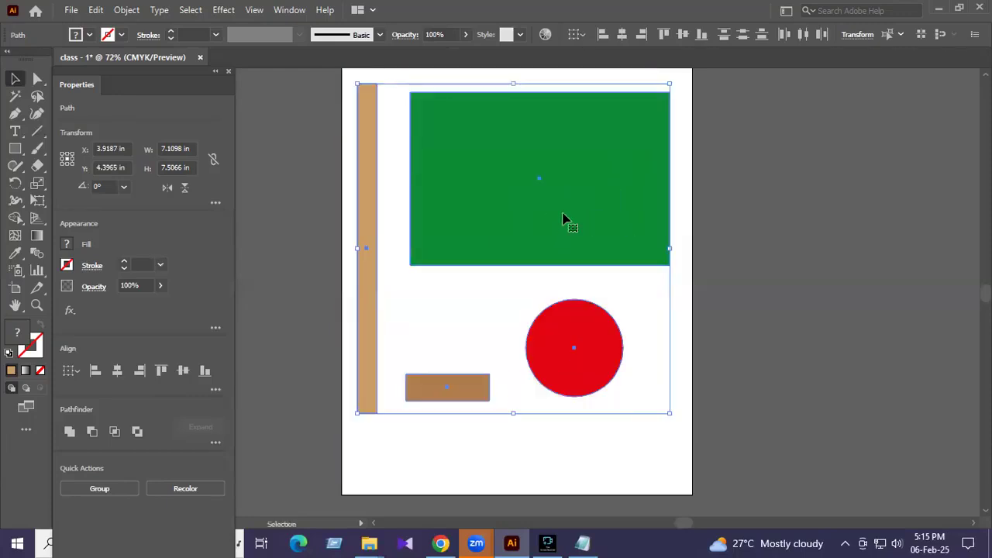
Reposition the green rectangle and move the red circle up closer beneath it.
{"action": "left_click", "coordinate": [455, 441]}
{"action": "left_click_drag", "start_coordinate": [509, 171], "coordinate": [505, 190]}
{"action": "left_click_drag", "start_coordinate": [505, 264], "coordinate": [529, 214]}
{"action": "left_click_drag", "start_coordinate": [548, 355], "coordinate": [535, 318]}
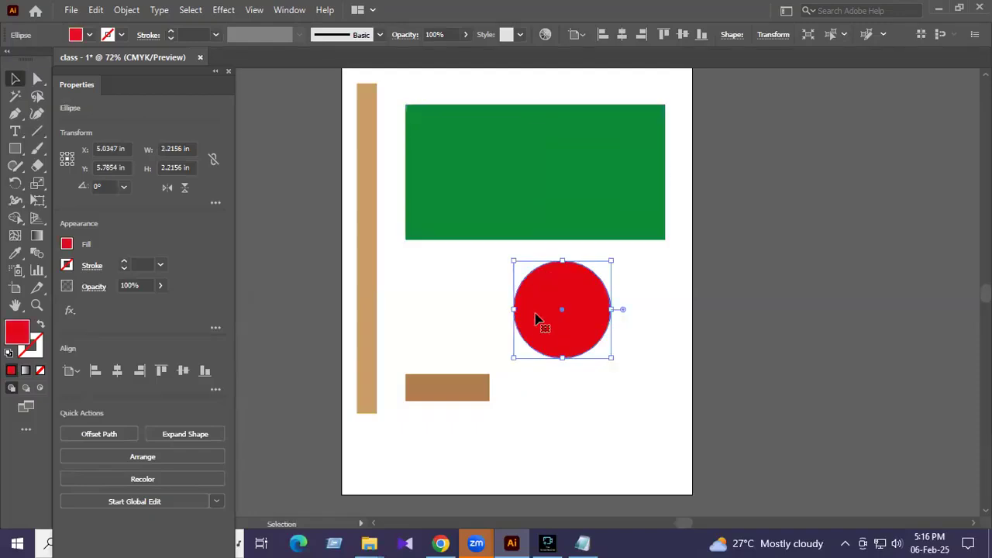
{"action": "left_click", "coordinate": [514, 399]}
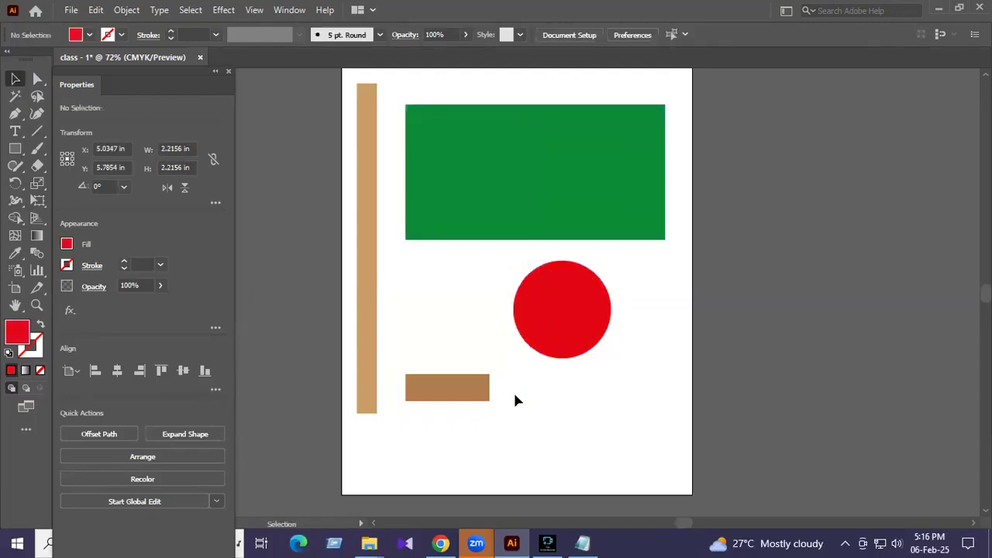
Select the brown base, red circle, green rectangle and tan pole together.
{"action": "left_click", "coordinate": [460, 389]}
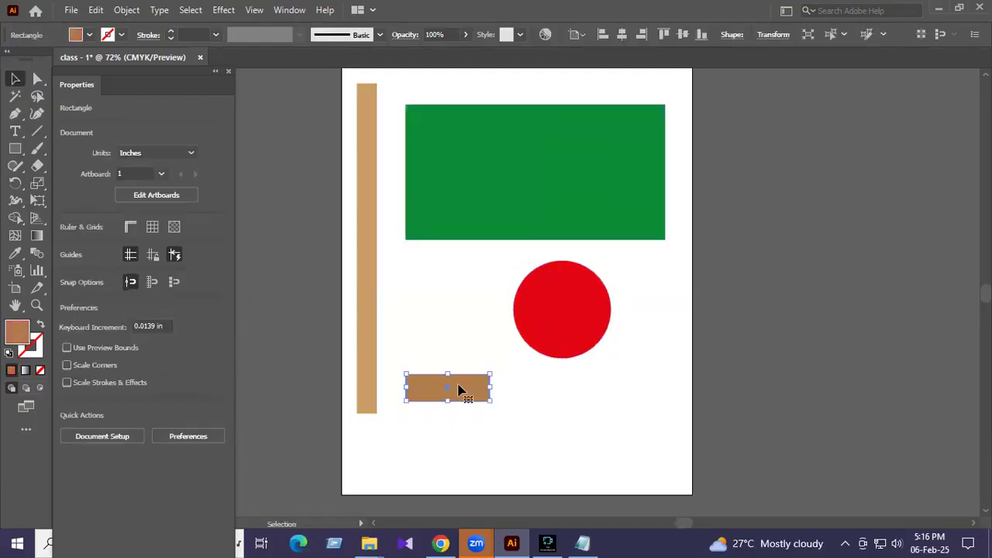
{"action": "left_click", "coordinate": [568, 321], "text": "shift"}
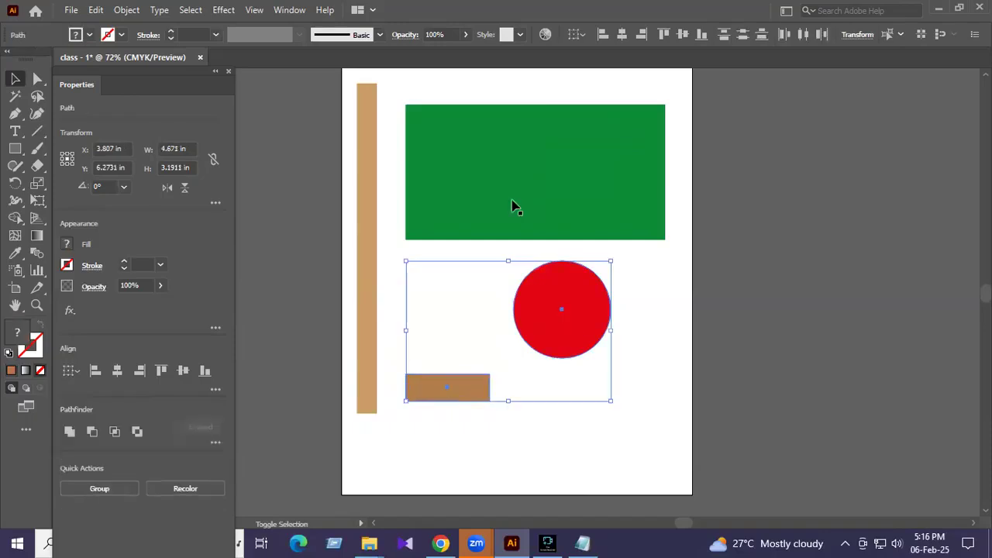
{"action": "left_click", "coordinate": [541, 152], "text": "shift"}
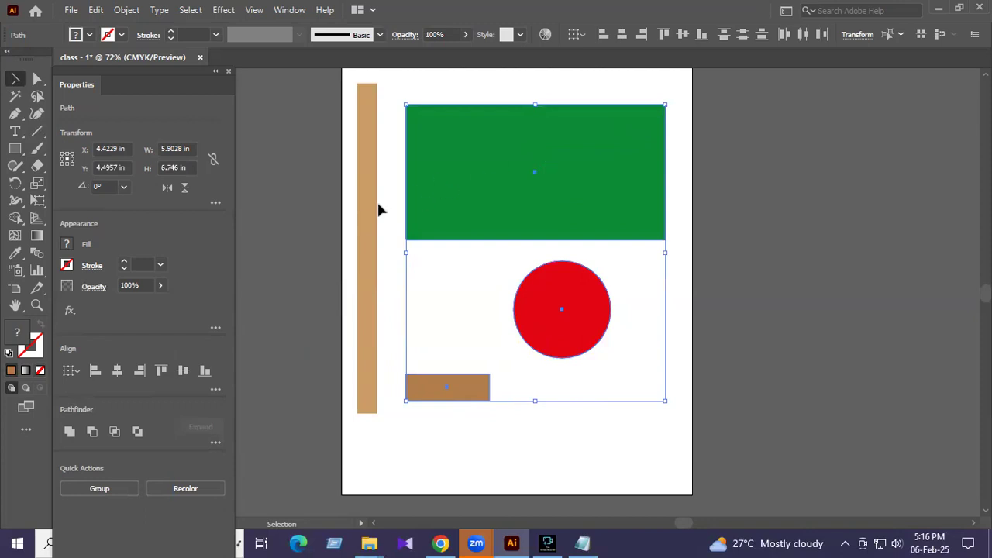
{"action": "left_click", "coordinate": [369, 225], "text": "shift"}
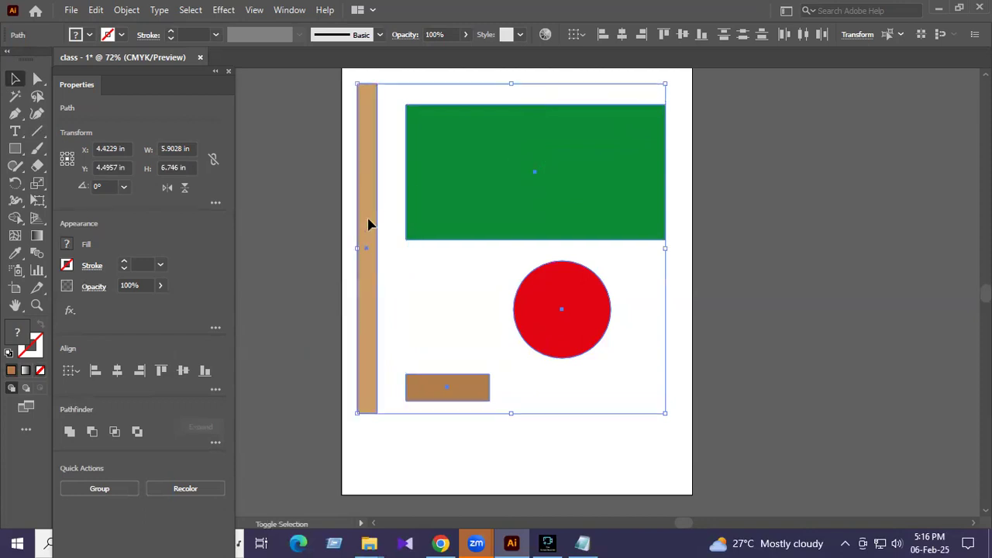
Group the four selected flag pieces and drag the group to a new position.
{"action": "right_click", "coordinate": [515, 133]}
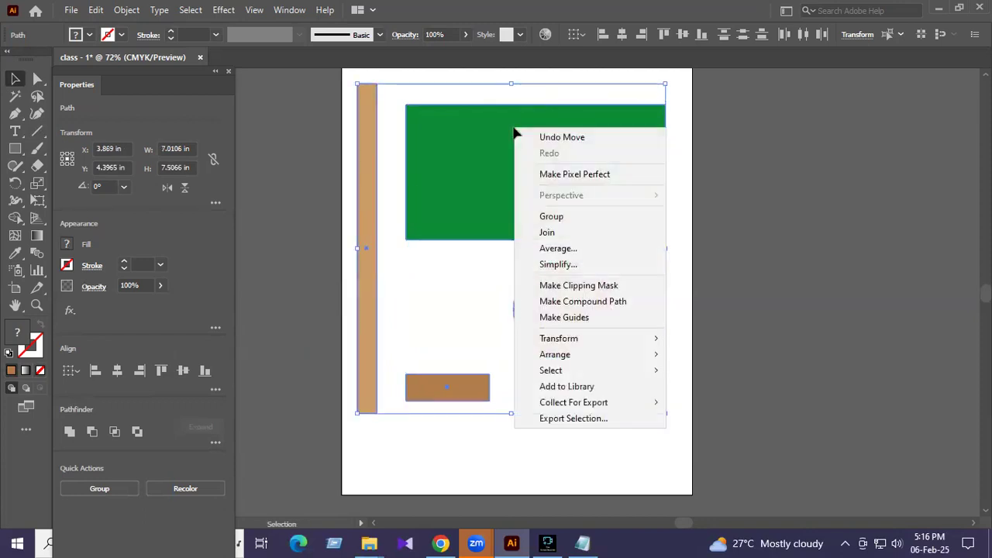
{"action": "left_click", "coordinate": [567, 221]}
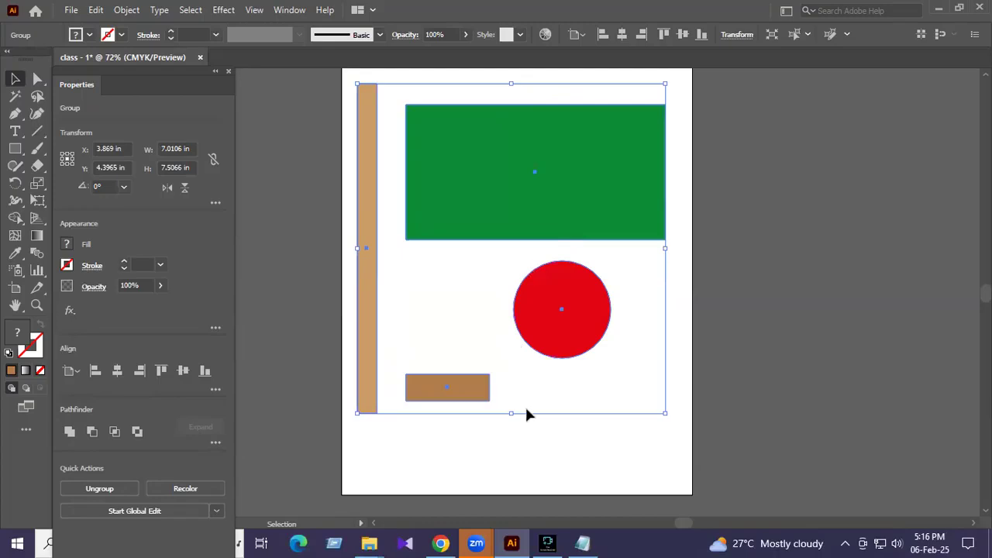
{"action": "left_click", "coordinate": [541, 443]}
{"action": "left_click_drag", "start_coordinate": [535, 193], "coordinate": [531, 167]}
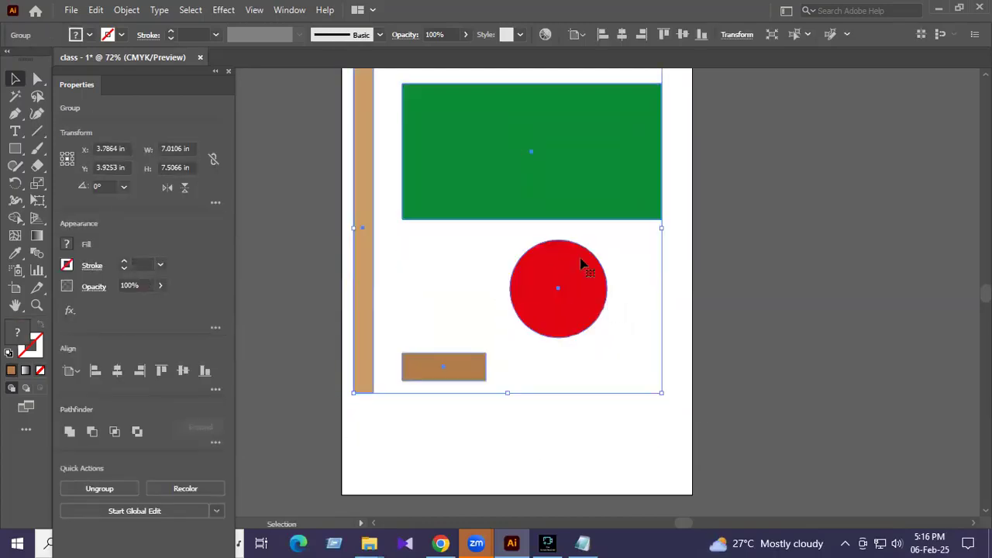
{"action": "left_click", "coordinate": [654, 423]}
{"action": "left_click_drag", "start_coordinate": [466, 367], "coordinate": [495, 356]}
{"action": "left_click_drag", "start_coordinate": [522, 185], "coordinate": [503, 203]}
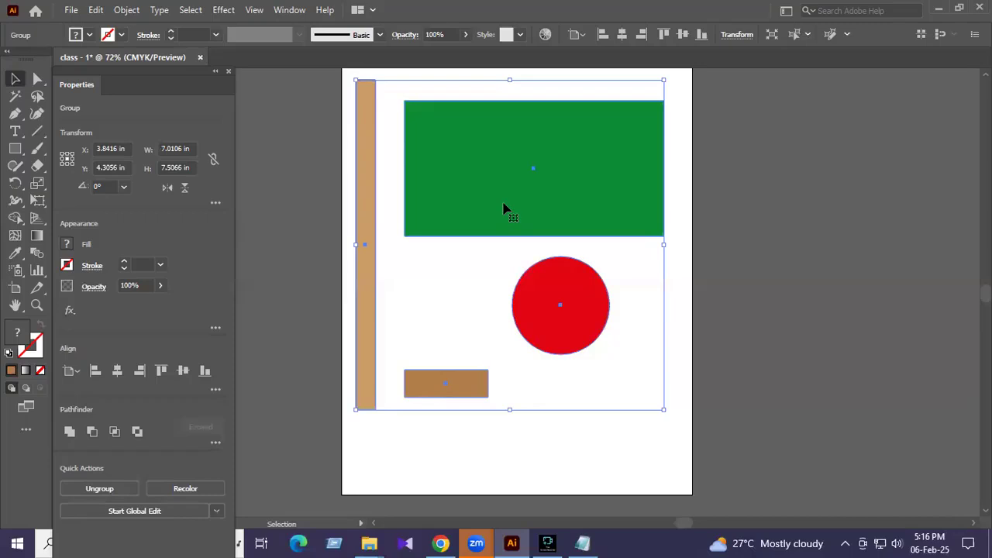
{"action": "left_click", "coordinate": [588, 459]}
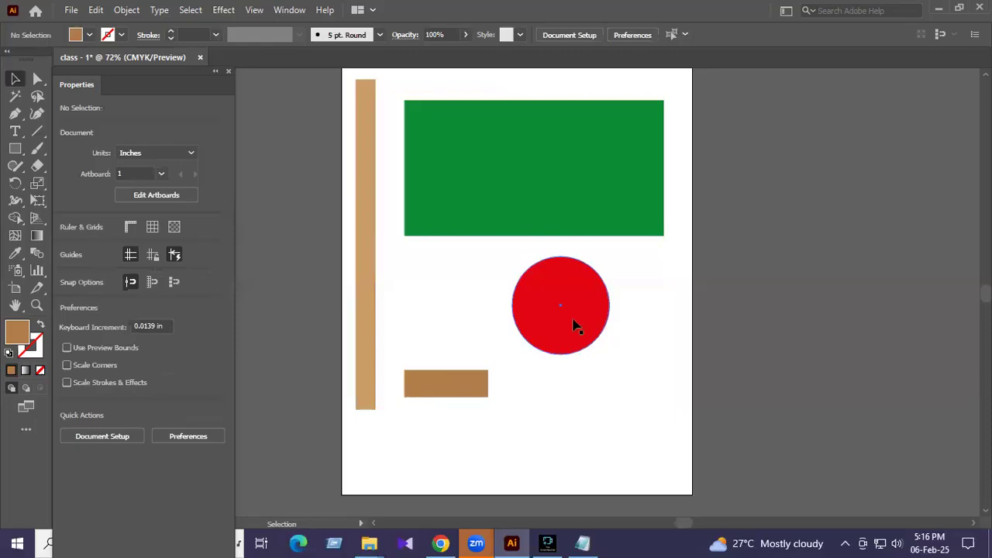
Ungroup the flag group back into four separate shapes.
{"action": "left_click", "coordinate": [485, 163]}
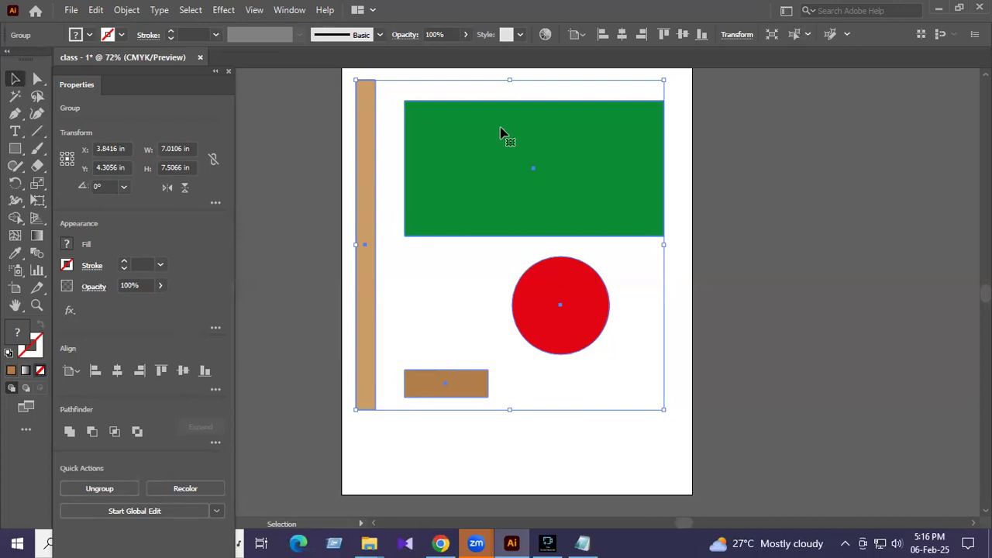
{"action": "right_click", "coordinate": [501, 129]}
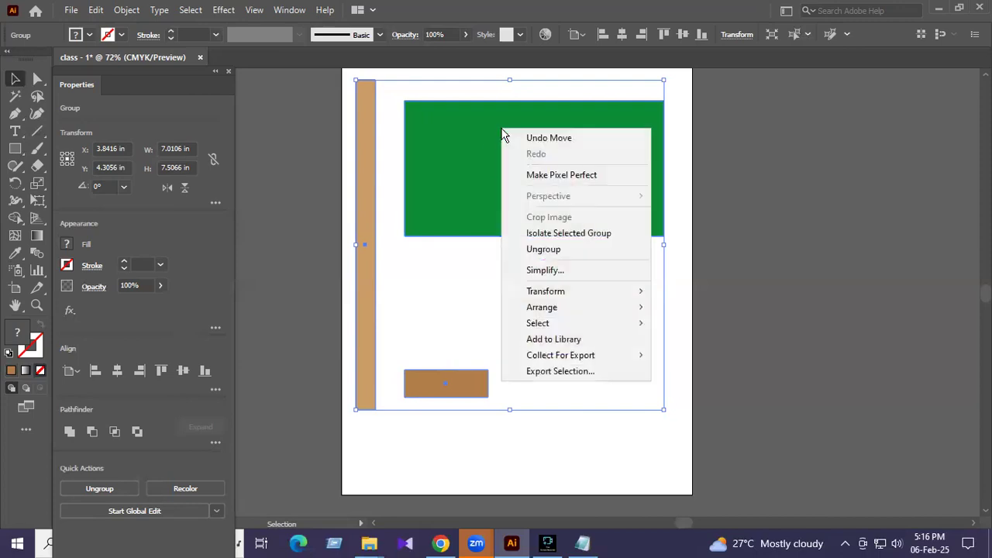
{"action": "left_click", "coordinate": [556, 259]}
Place the green rectangle atop the pole, centre the red circle on it, and set the base below.
{"action": "left_click", "coordinate": [640, 450]}
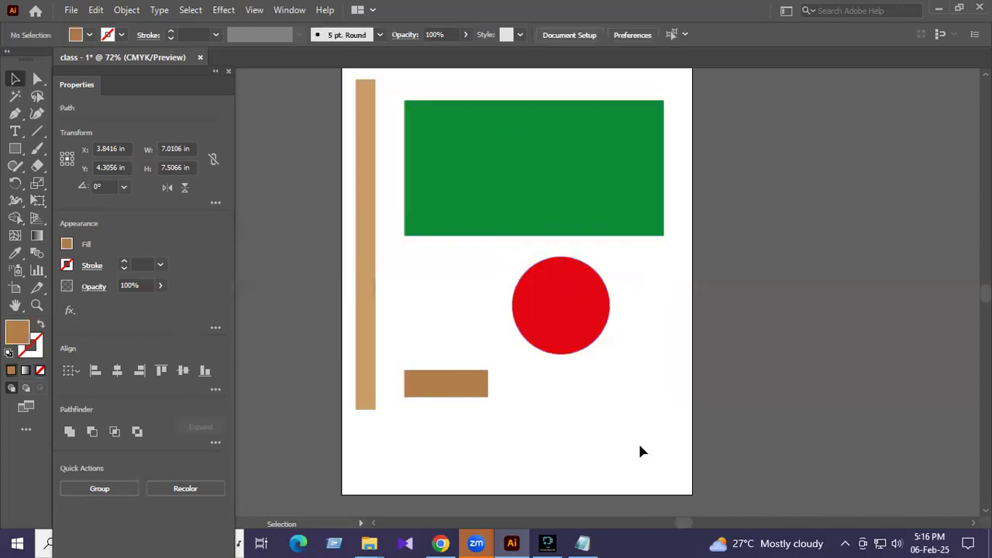
{"action": "left_click_drag", "start_coordinate": [562, 166], "coordinate": [578, 133]}
{"action": "left_click_drag", "start_coordinate": [569, 272], "coordinate": [508, 301]}
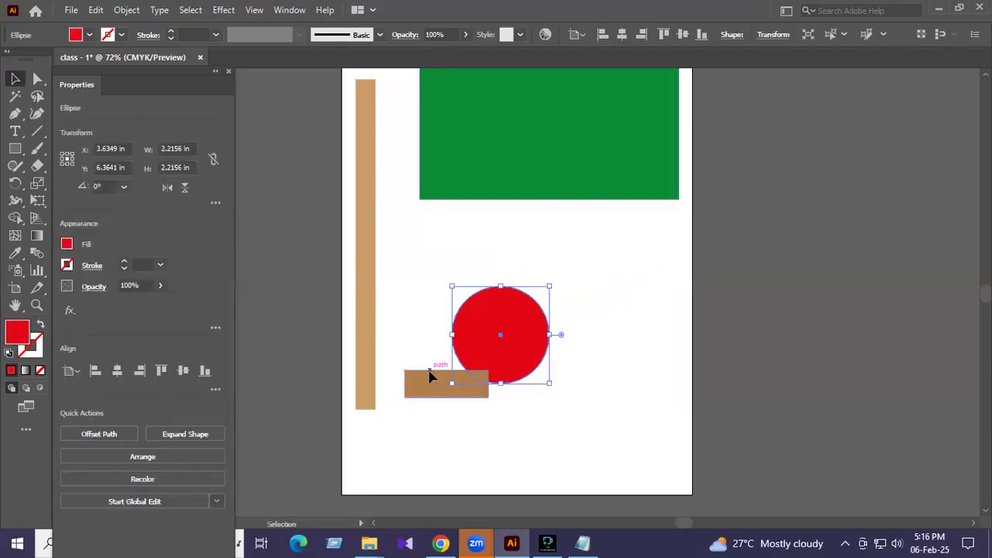
{"action": "left_click_drag", "start_coordinate": [432, 377], "coordinate": [420, 315]}
{"action": "left_click_drag", "start_coordinate": [487, 319], "coordinate": [533, 312]}
{"action": "left_click_drag", "start_coordinate": [460, 326], "coordinate": [451, 373]}
{"action": "left_click_drag", "start_coordinate": [518, 178], "coordinate": [476, 178]}
{"action": "left_click_drag", "start_coordinate": [545, 310], "coordinate": [514, 144]}
{"action": "left_click_drag", "start_coordinate": [434, 369], "coordinate": [385, 419]}
{"action": "left_click", "coordinate": [486, 371]}
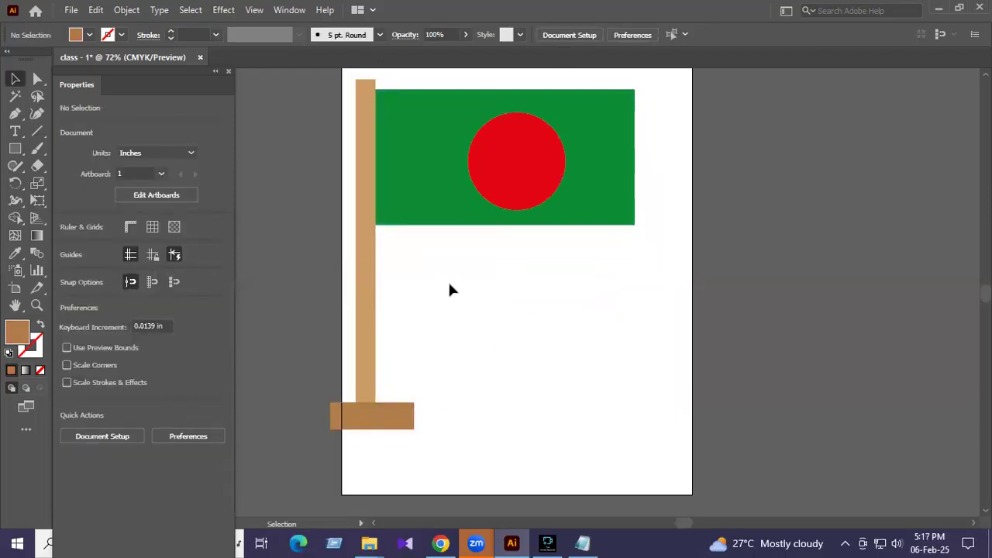
Shift-select the base, pole, green rectangle and red circle and group them.
{"action": "left_click", "coordinate": [391, 416]}
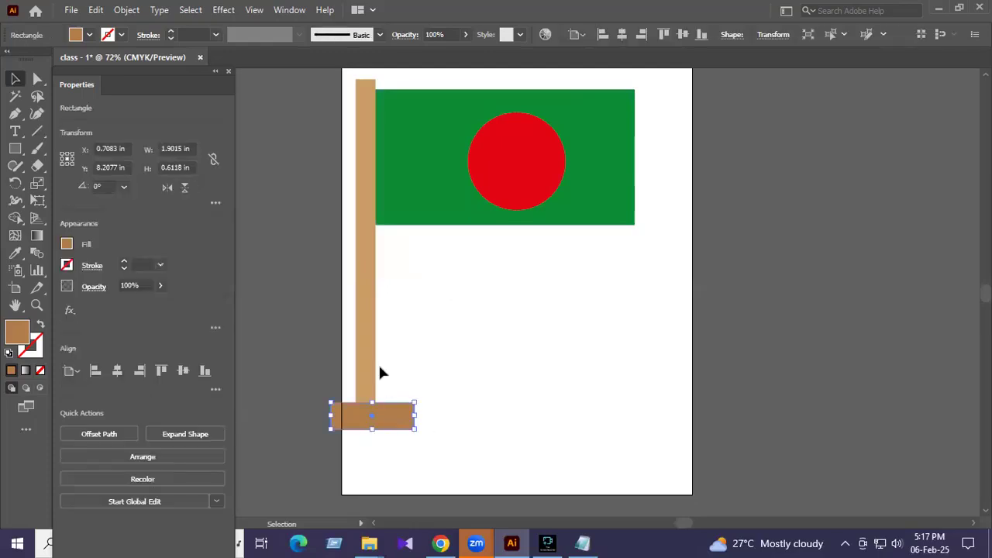
{"action": "left_click", "coordinate": [372, 316], "text": "shift"}
{"action": "left_click", "coordinate": [409, 214], "text": "shift"}
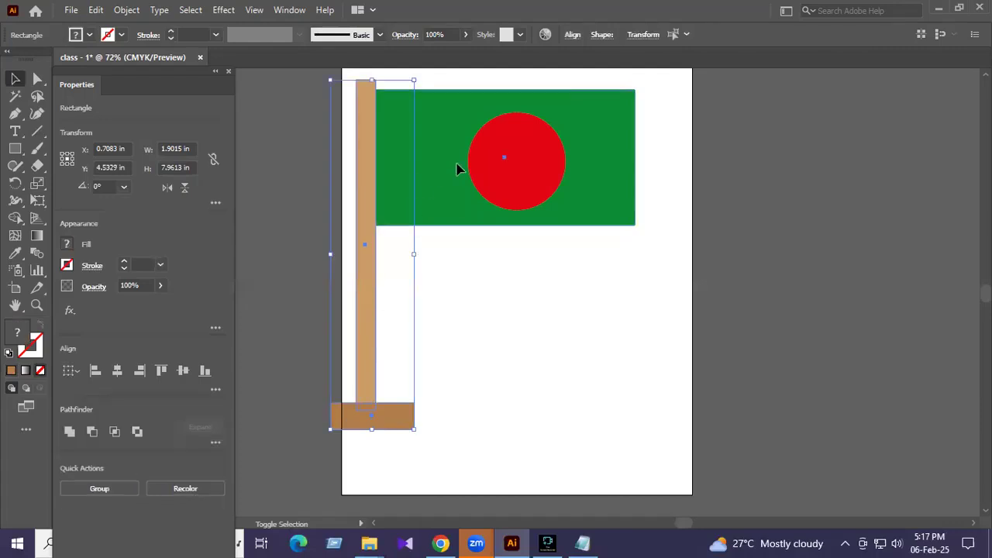
{"action": "left_click", "coordinate": [525, 164], "text": "shift"}
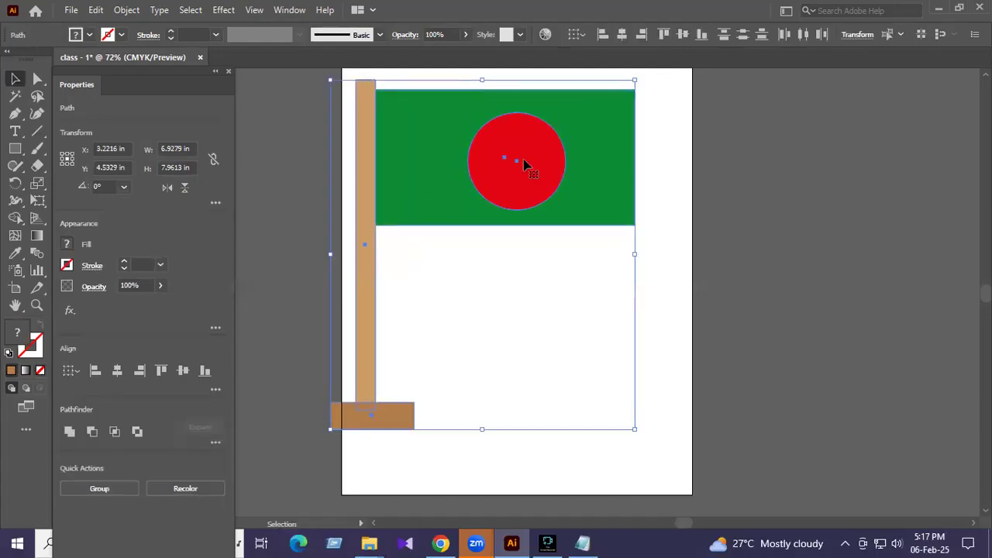
{"action": "right_click", "coordinate": [524, 164]}
{"action": "left_click", "coordinate": [569, 249]}
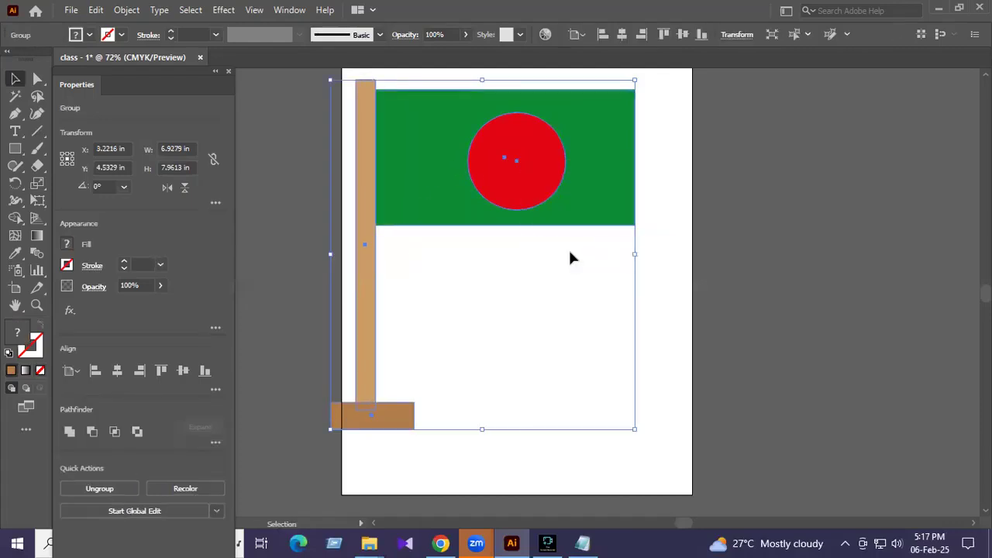
Move the flag group right so it settles within the artboard.
{"action": "left_click", "coordinate": [652, 262]}
{"action": "left_click_drag", "start_coordinate": [458, 168], "coordinate": [519, 178]}
{"action": "left_click", "coordinate": [666, 205]}
{"action": "left_click", "coordinate": [695, 332]}
{"action": "left_click_drag", "start_coordinate": [581, 224], "coordinate": [581, 210]}
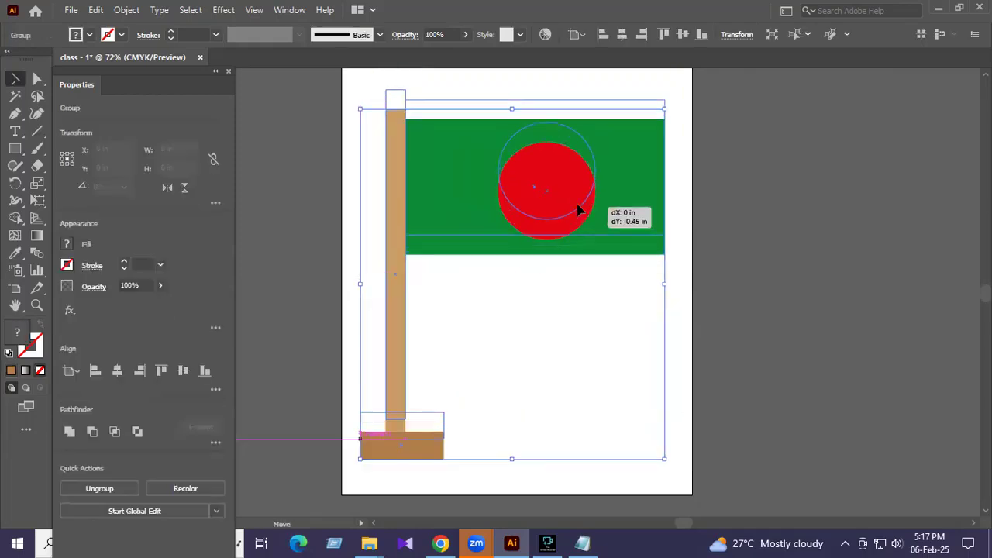
Add a note on selecting multiple objects: select one, then Shift-click the rest.
{"action": "left_click", "coordinate": [576, 543]}
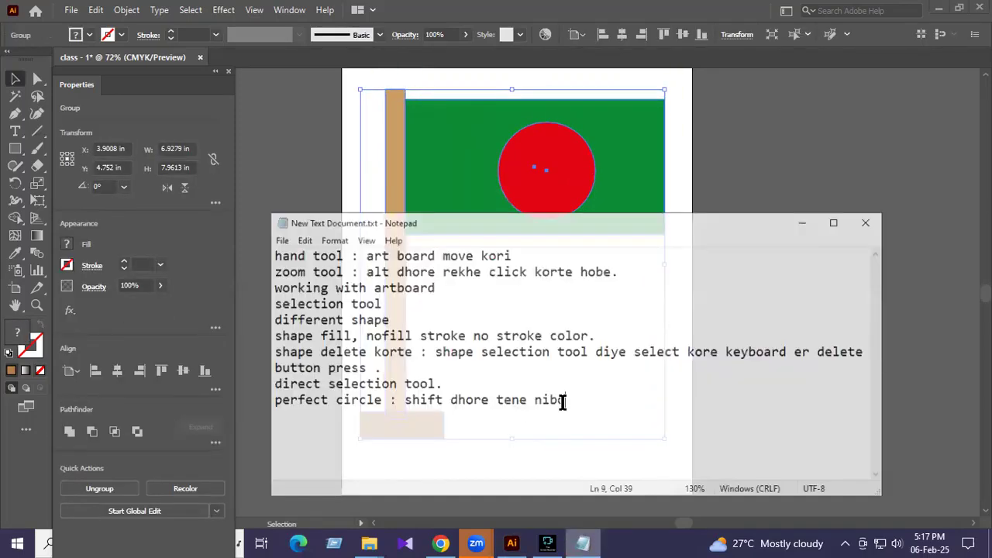
{"action": "key", "text": "Return"}
{"action": "type", "text": "more than 1 object "}
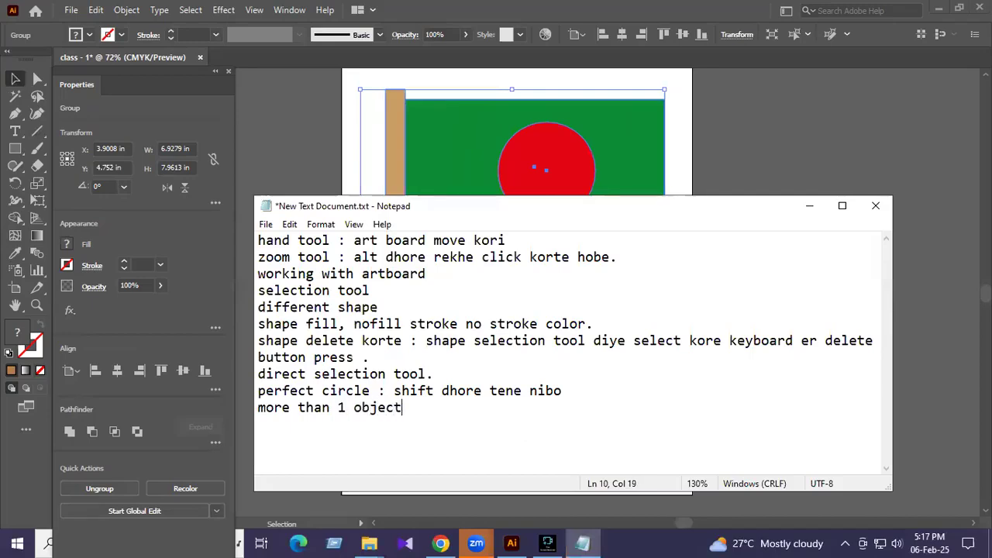
{"action": "type", "text": "ke select k"}
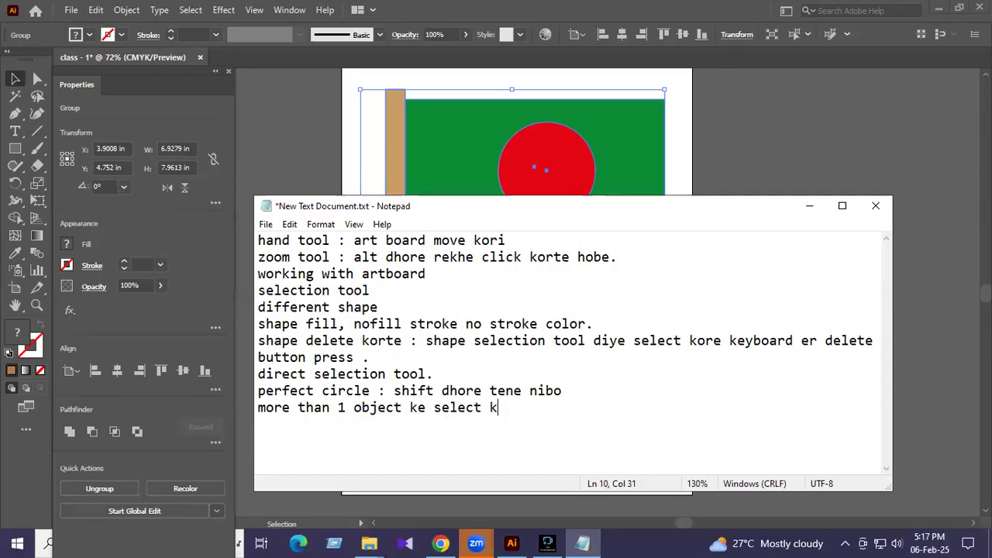
{"action": "type", "text": "orte. prothe "}
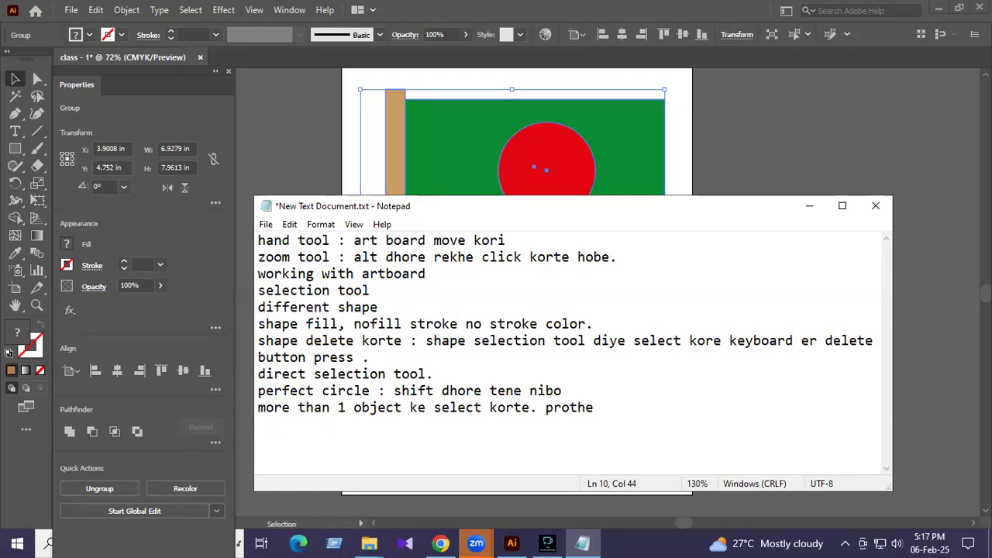
{"action": "type", "text": "jekonoo ekta"}
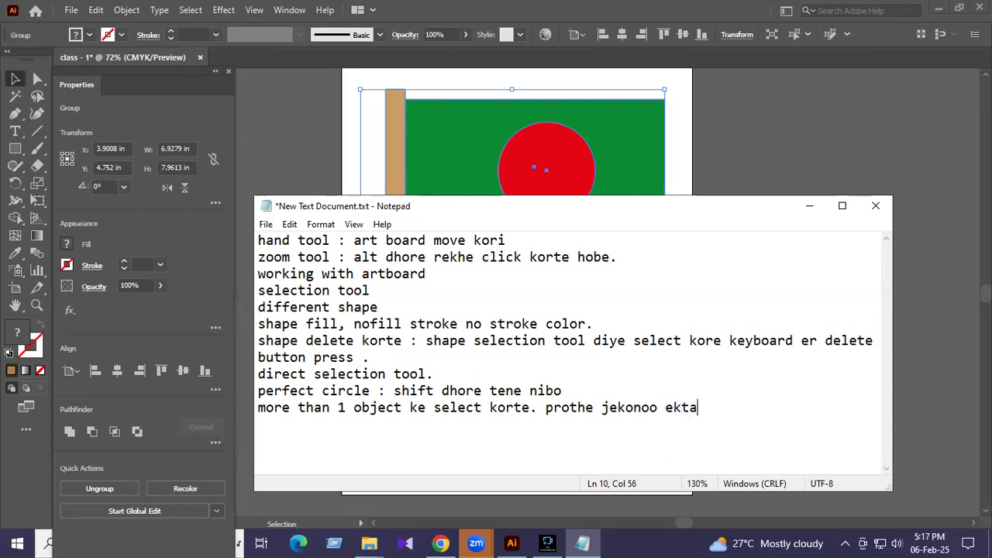
{"action": "type", "text": " object select ko"}
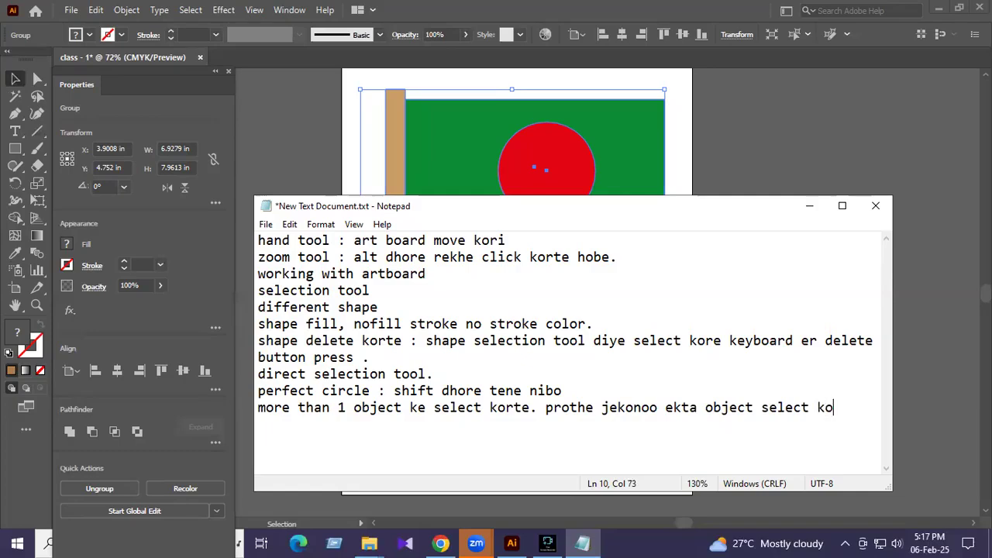
{"action": "type", "text": "re shift cepe dhore"}
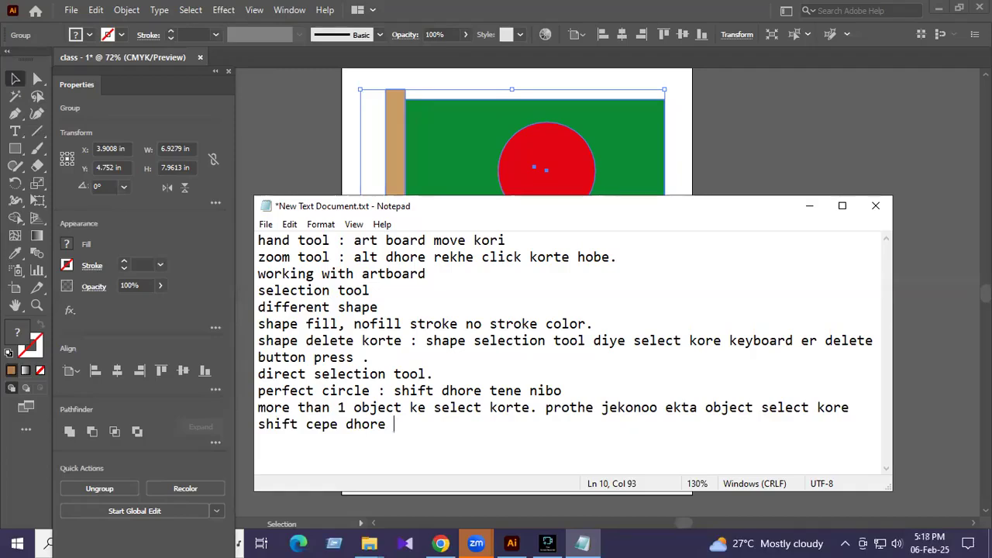
{"action": "type", "text": "baki object "}
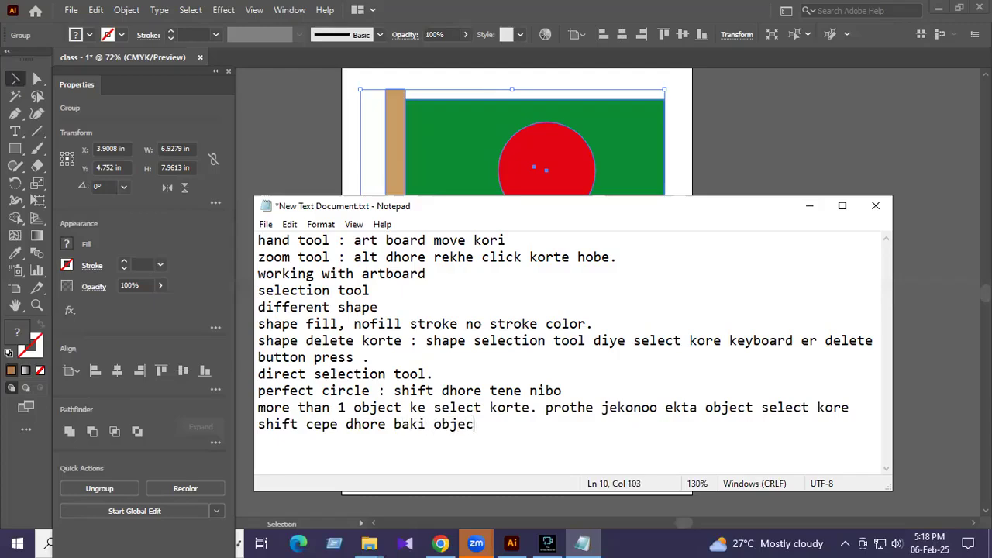
{"action": "type", "text": "gulore select kore"}
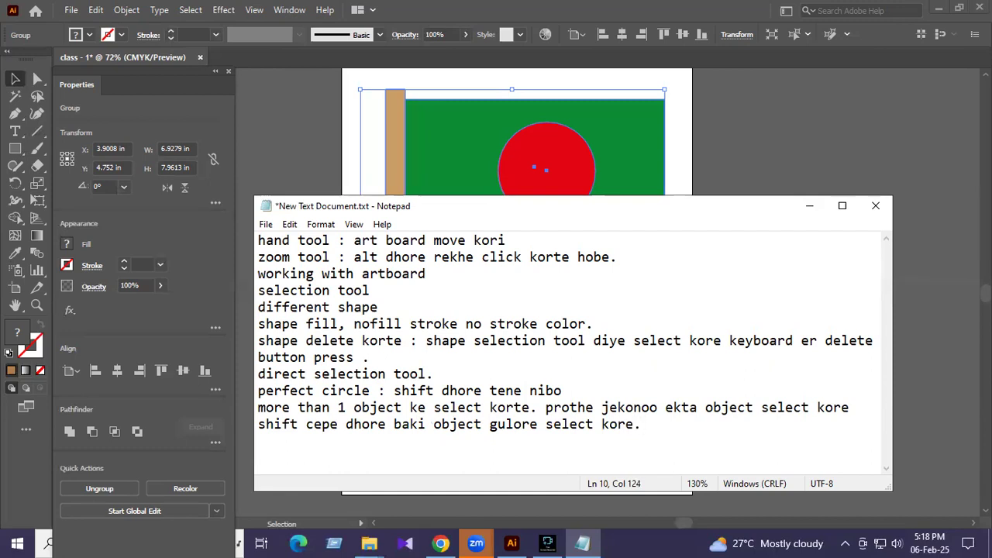
{"action": "type", "text": "."}
{"action": "key", "text": "Return"}
Add a note that right-clicking selected objects offers Group, and right-clicking again offers Ungroup.
{"action": "type", "text": "sob gulo obj"}
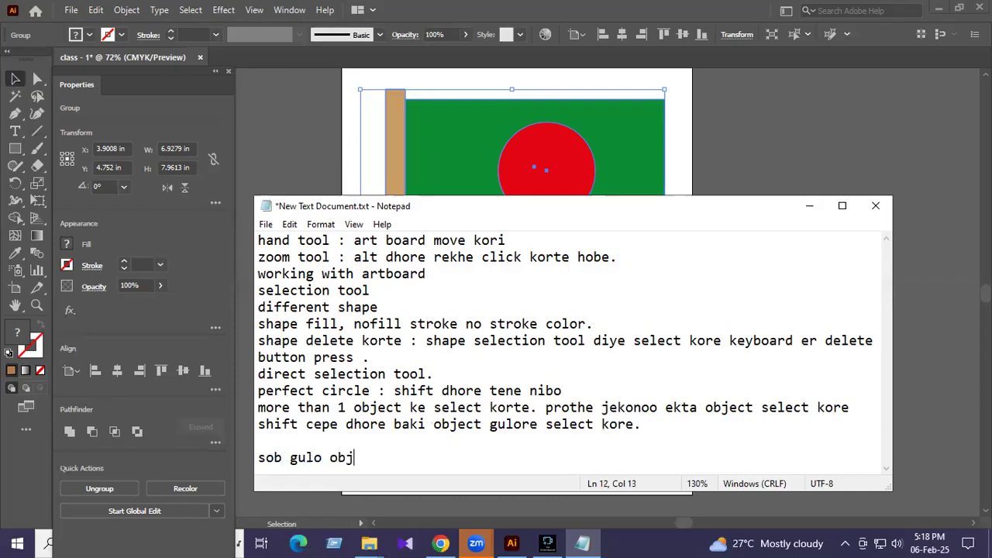
{"action": "type", "text": "ect select"}
{"action": "type", "text": "or"}
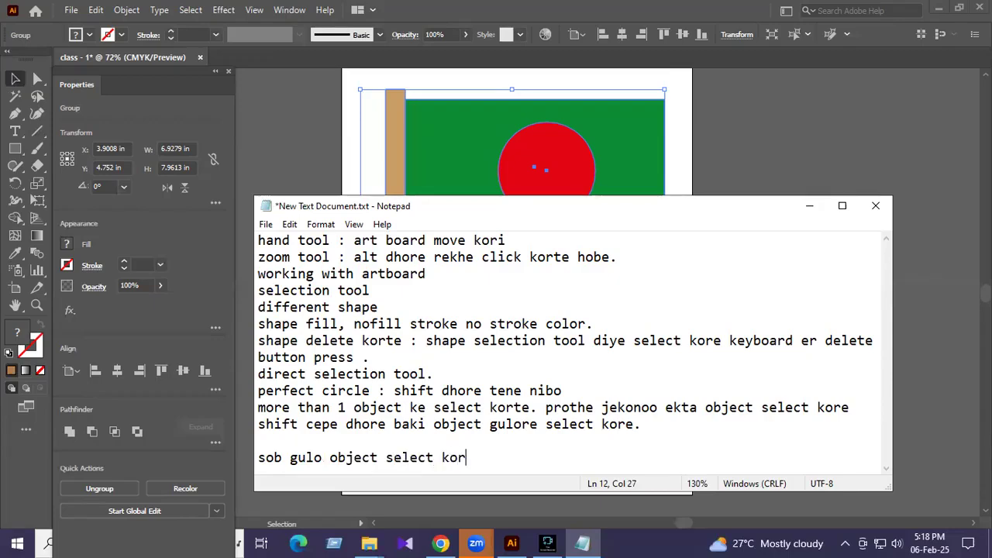
{"action": "type", "text": "e > right click kori "}
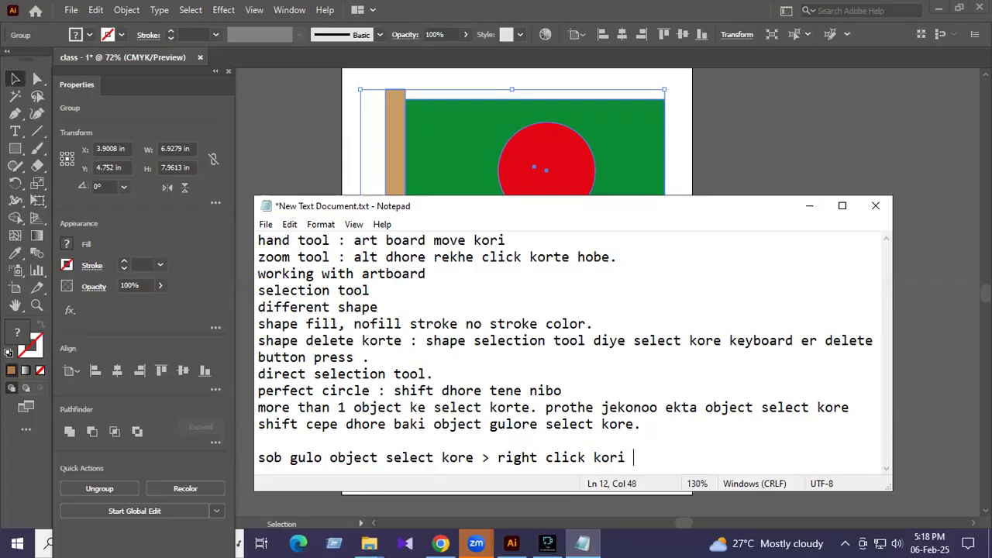
{"action": "type", "text": "then"}
{"action": "type", "text": " group "}
{"action": "type", "text": "op"}
{"action": "type", "text": "tiob"}
{"action": "key", "text": "BackSpace"}
{"action": "key", "text": "BackSpace"}
{"action": "type", "text": "n "}
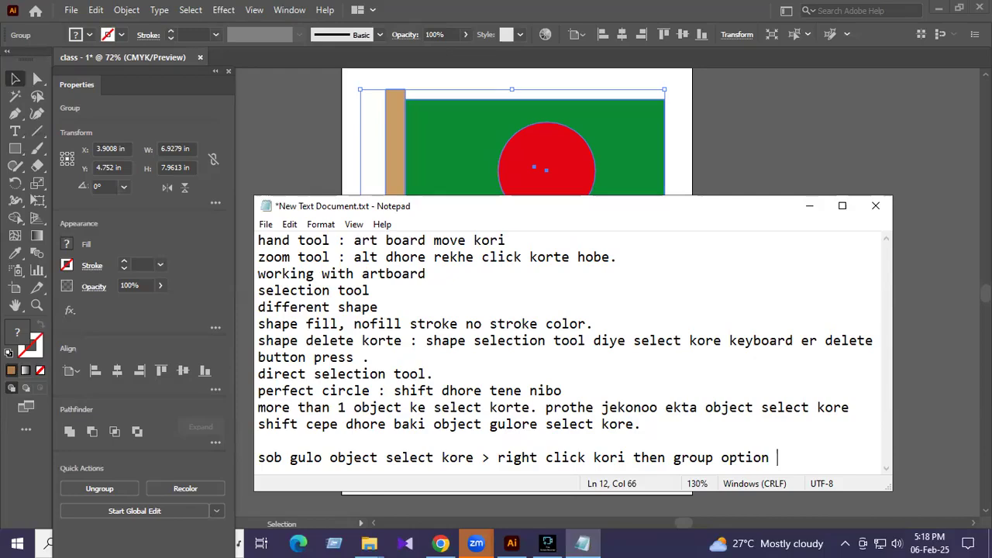
{"action": "type", "text": "pabo. > right click kore"}
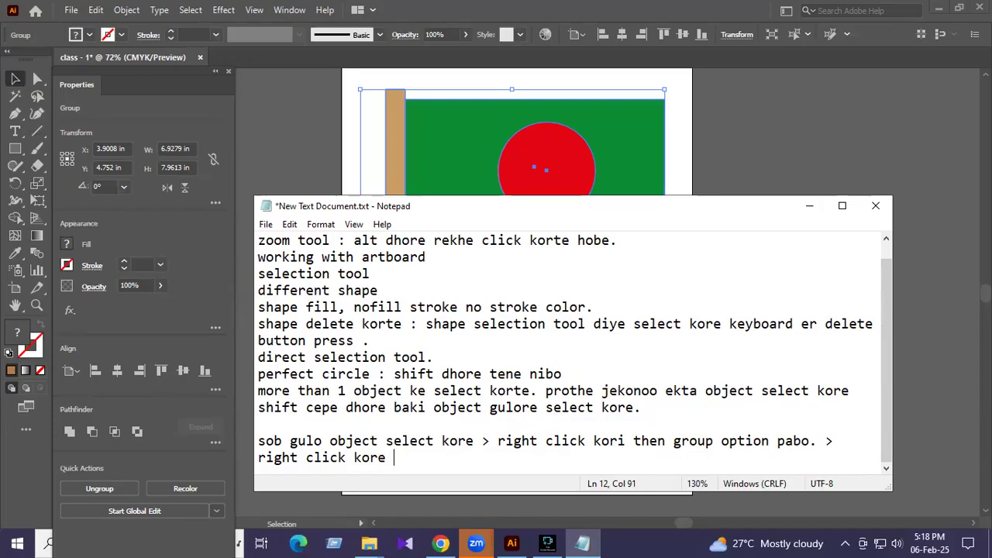
{"action": "type", "text": " ungroup p"}
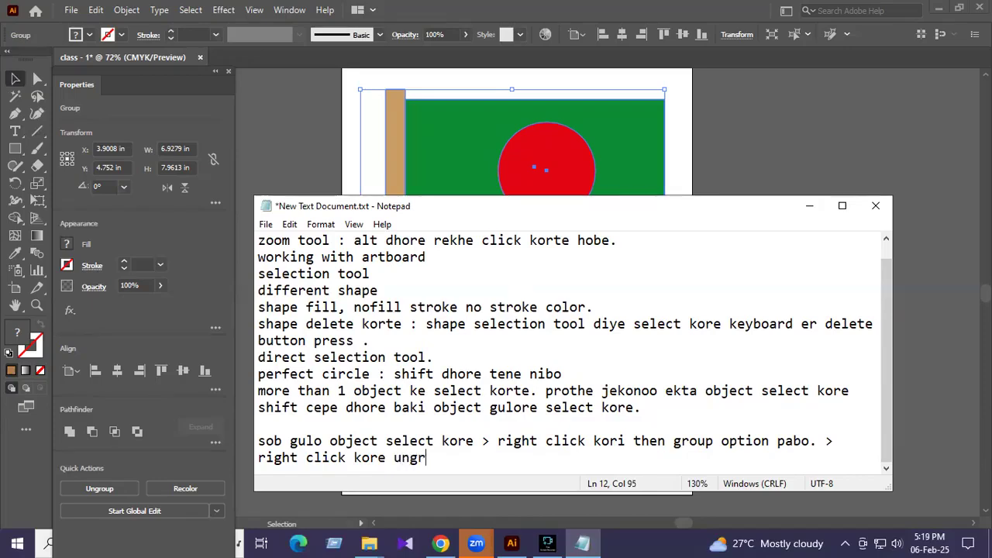
{"action": "type", "text": "abo"}
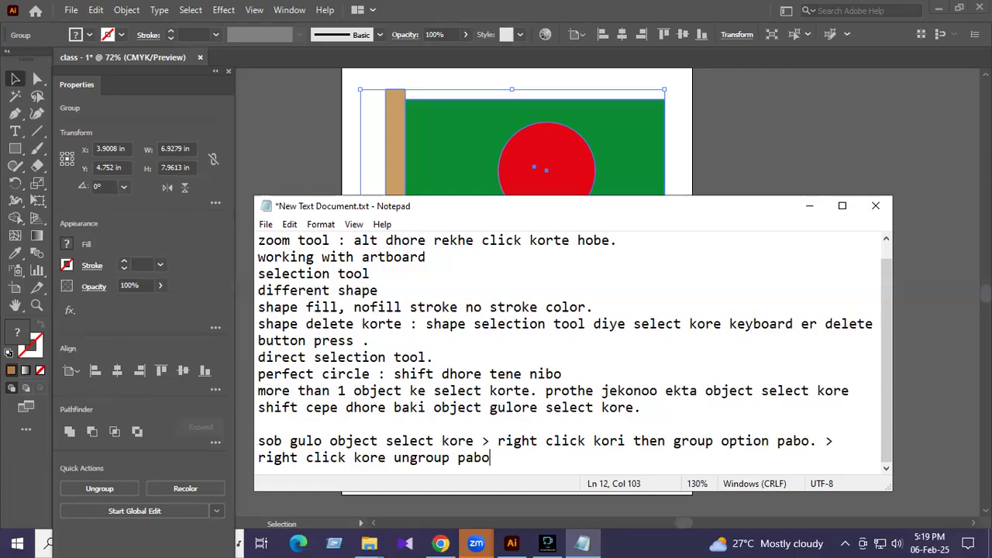
{"action": "left_click", "coordinate": [704, 147]}
Drag out a new artboard to the right of the flag with the Artboard tool.
{"action": "left_click", "coordinate": [670, 147]}
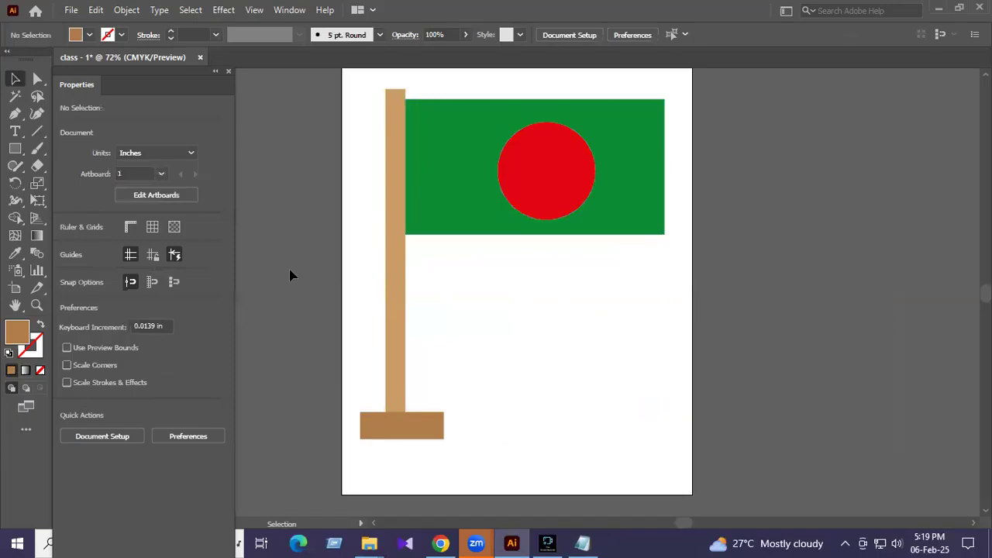
{"action": "left_click", "coordinate": [575, 205]}
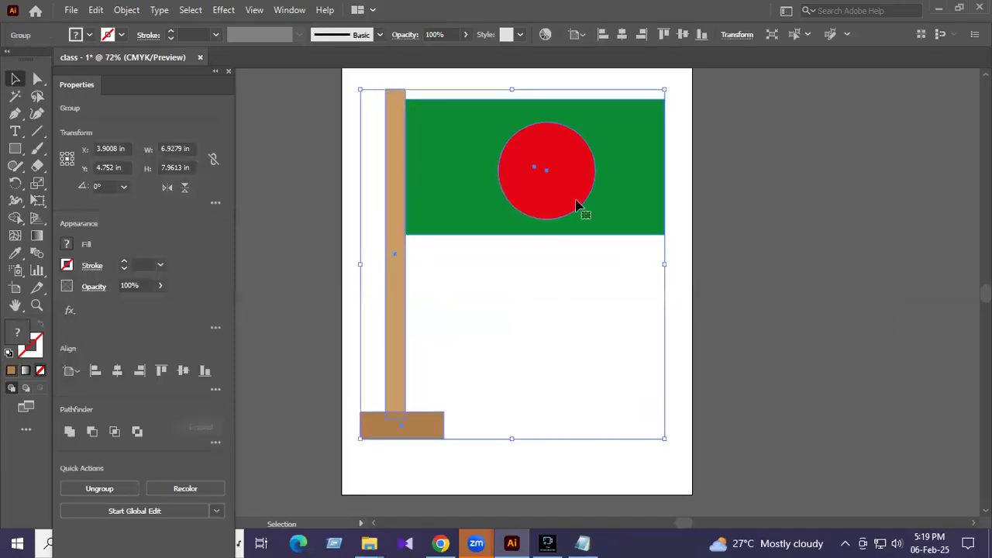
{"action": "left_click", "coordinate": [728, 217]}
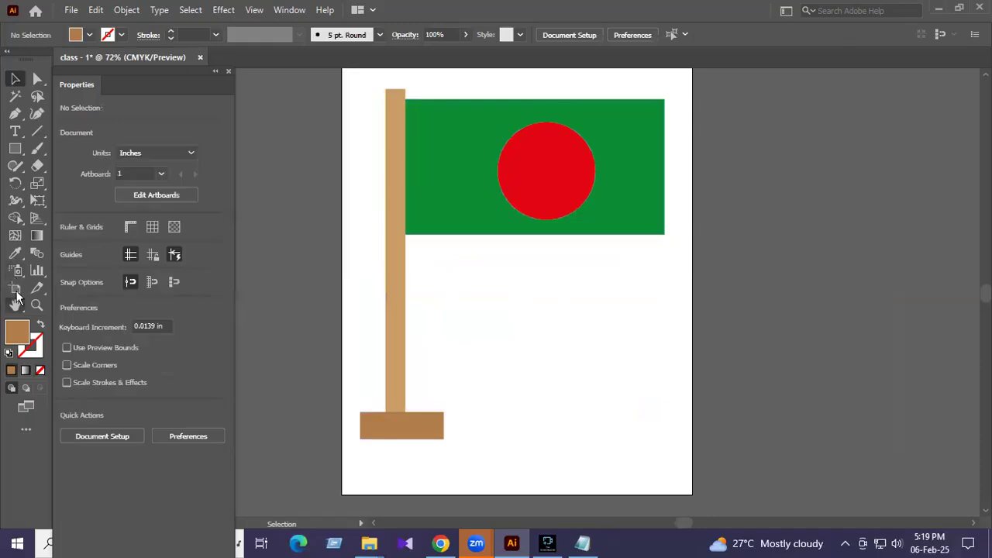
{"action": "left_click", "coordinate": [15, 289]}
{"action": "left_click_drag", "start_coordinate": [733, 102], "coordinate": [882, 483]}
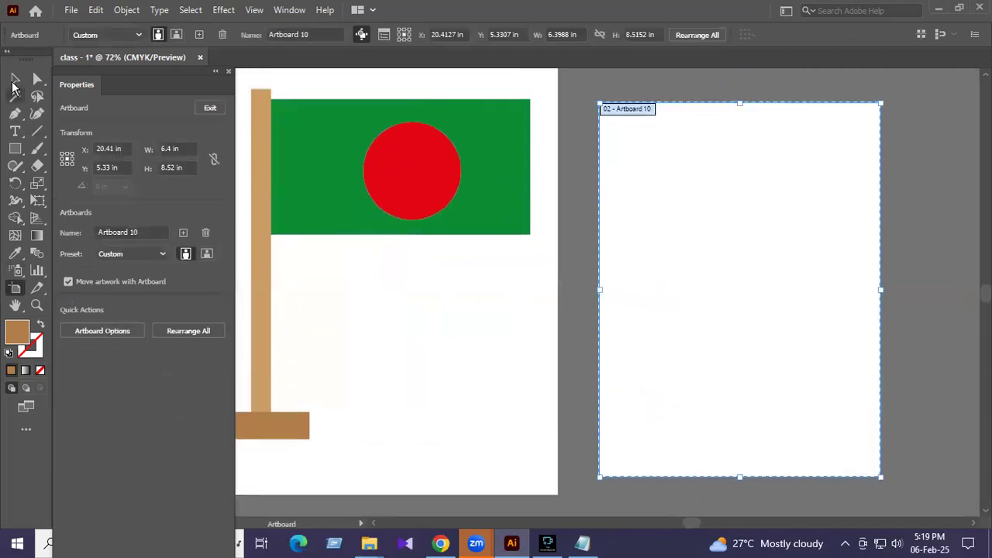
{"action": "left_click", "coordinate": [14, 80]}
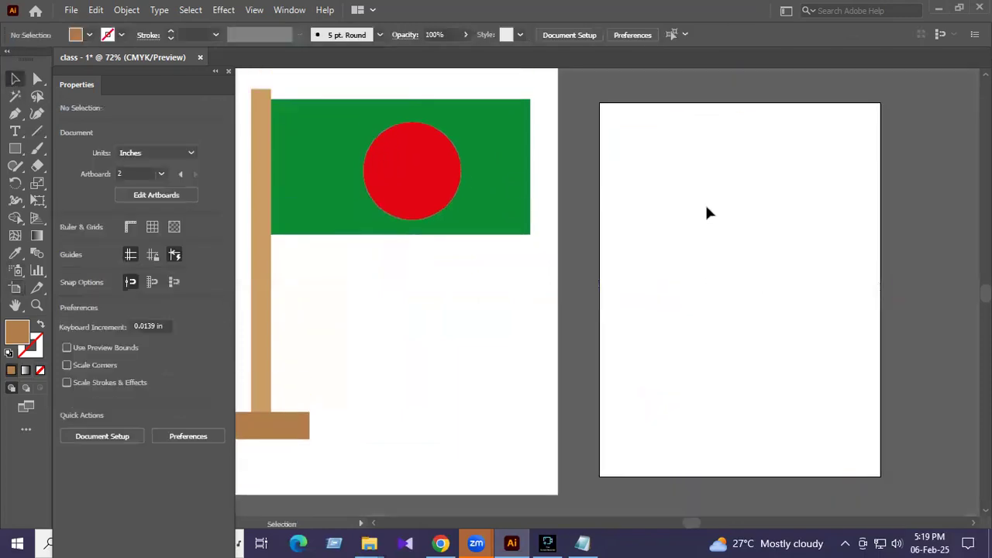
Zoom in on the new blank artboard.
{"action": "scroll", "coordinate": [740, 227], "scroll_direction": "down", "scroll_amount": 2}
{"action": "scroll", "coordinate": [742, 238], "scroll_direction": "up", "scroll_amount": 1}
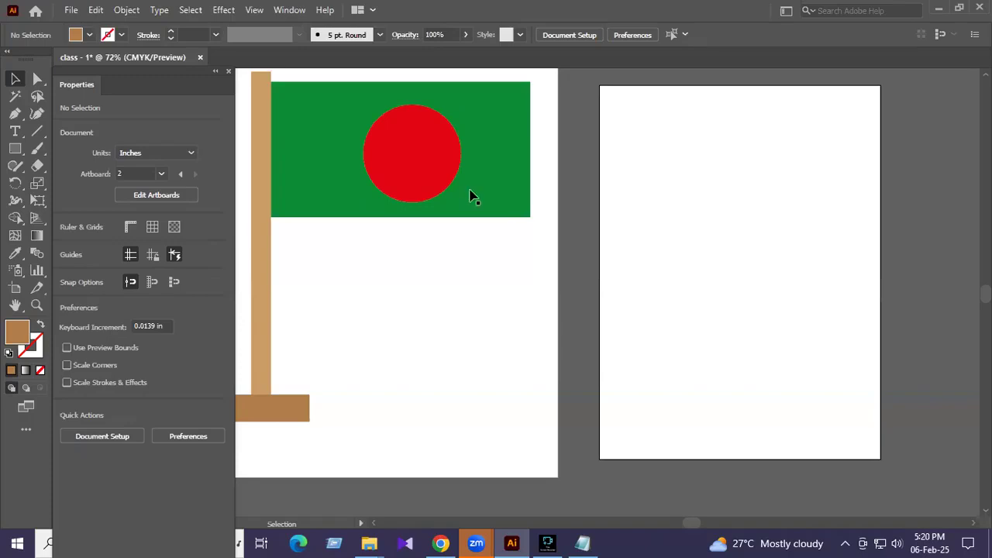
{"action": "left_click", "coordinate": [15, 148]}
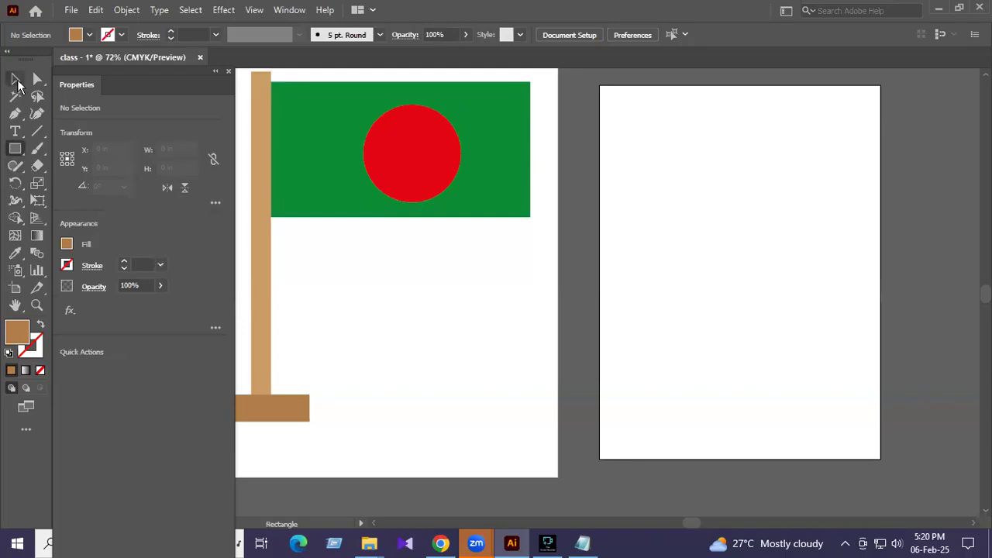
{"action": "left_click", "coordinate": [16, 81]}
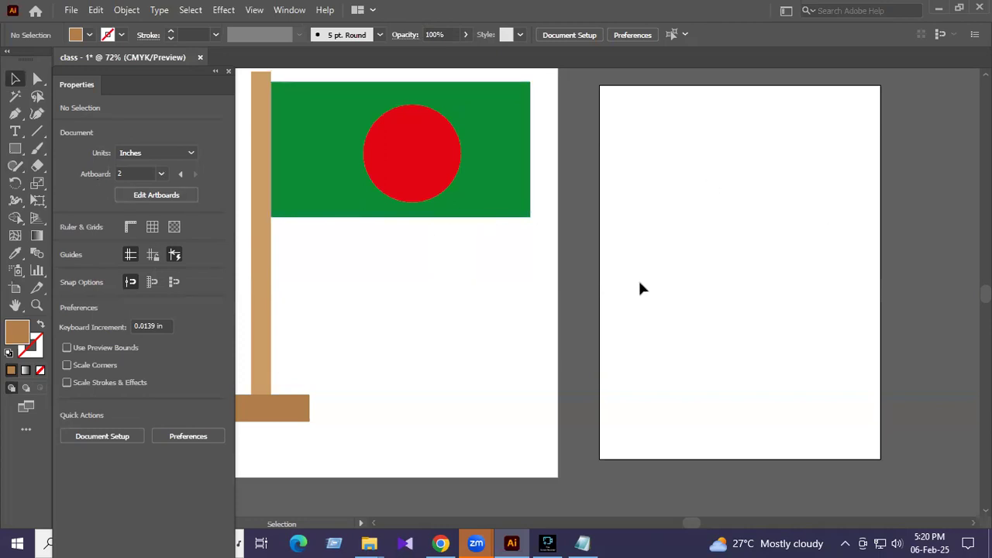
{"action": "left_click", "coordinate": [37, 305]}
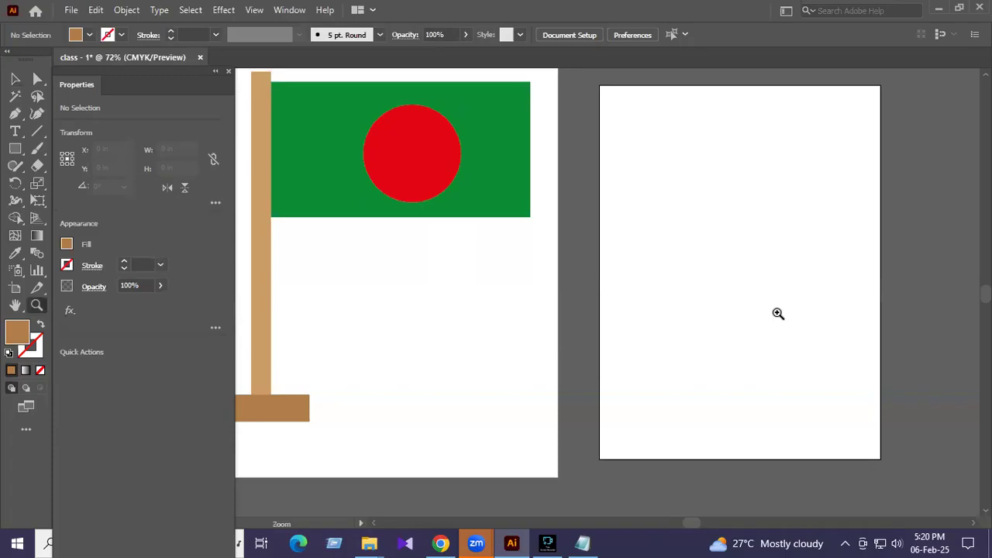
{"action": "left_click", "coordinate": [778, 313]}
{"action": "left_click", "coordinate": [15, 78]}
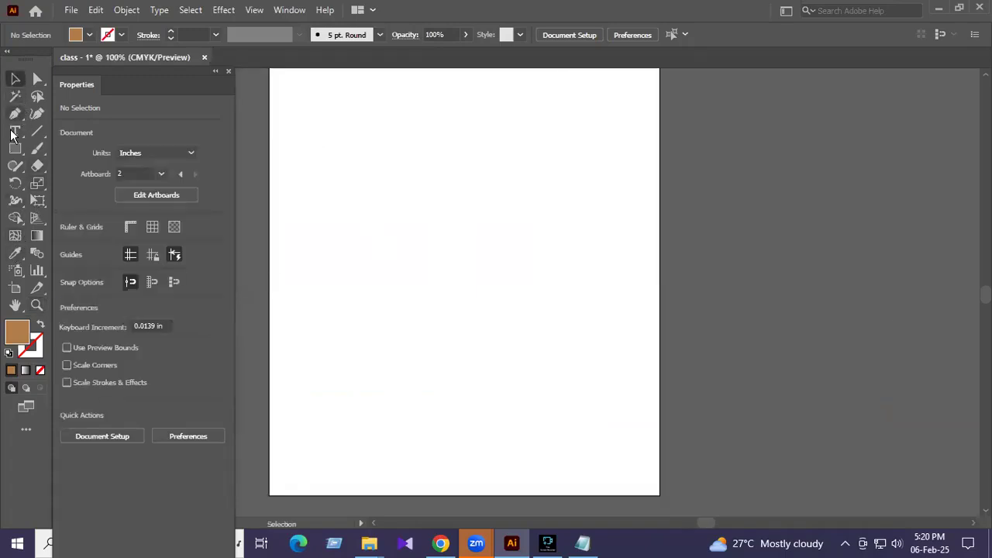
{"action": "left_click_drag", "start_coordinate": [14, 148], "coordinate": [50, 146]}
{"action": "left_click", "coordinate": [51, 147]}
{"action": "left_click_drag", "start_coordinate": [343, 153], "coordinate": [479, 256]}
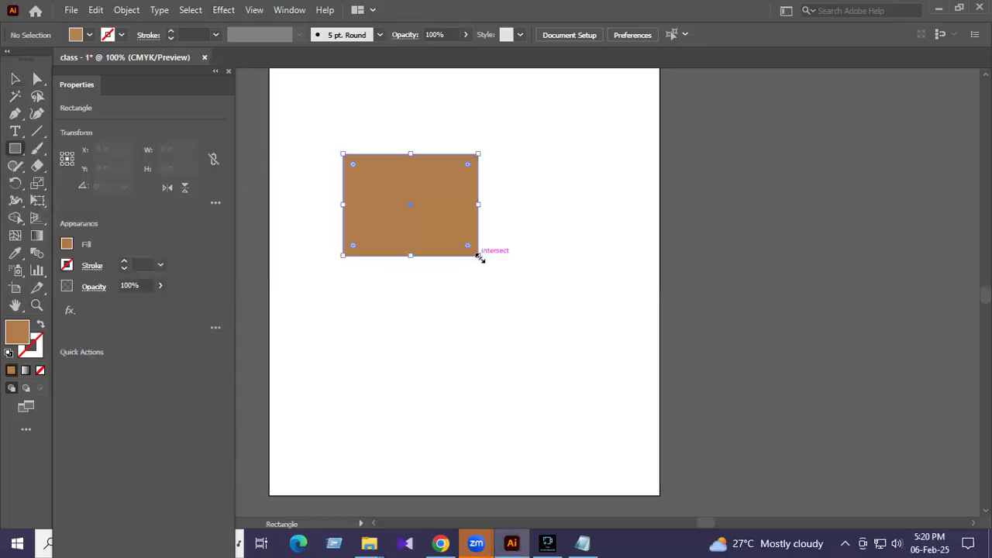
{"action": "key", "text": "Delete"}
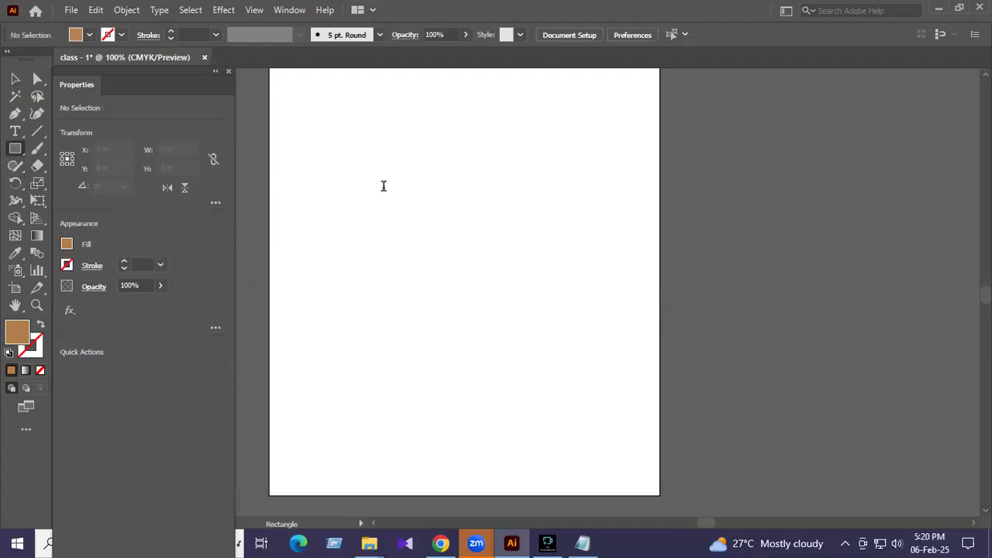
{"action": "left_click", "coordinate": [407, 193]}
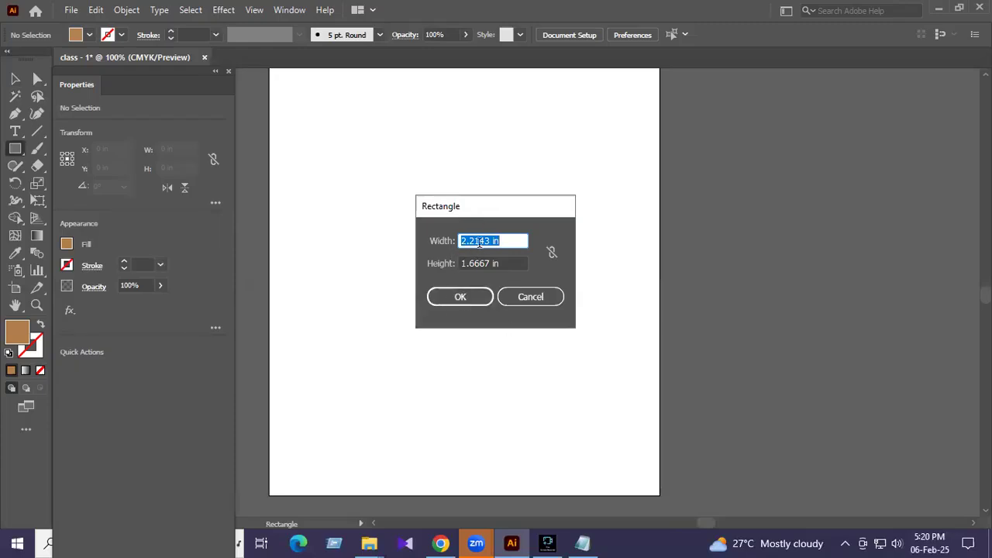
{"action": "left_click", "coordinate": [490, 241]}
{"action": "key", "text": "BackSpace"}
{"action": "key", "text": "BackSpace"}
{"action": "key", "text": "BackSpace"}
{"action": "key", "text": "BackSpace"}
{"action": "key", "text": "BackSpace"}
{"action": "key", "text": "BackSpace"}
{"action": "type", "text": "7"}
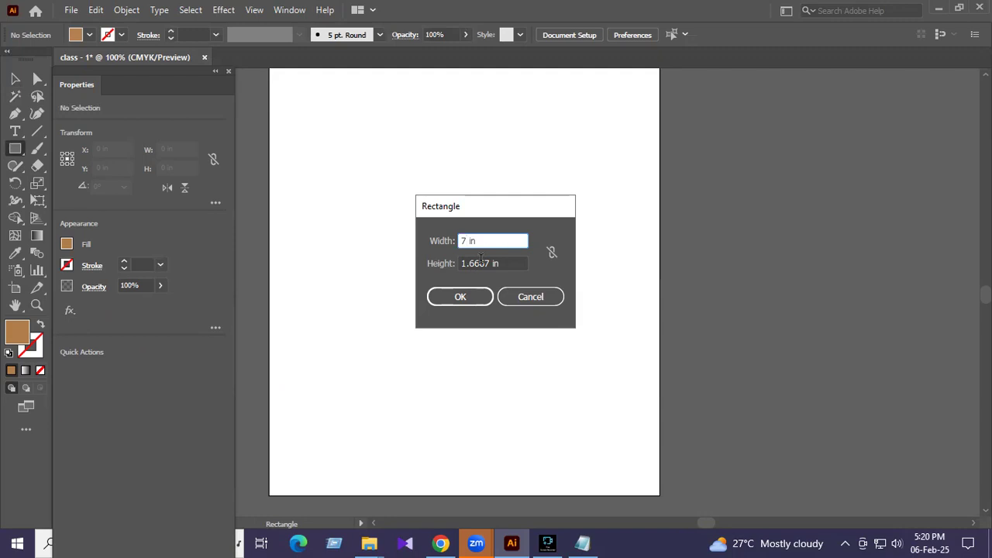
{"action": "double_click", "coordinate": [490, 265]}
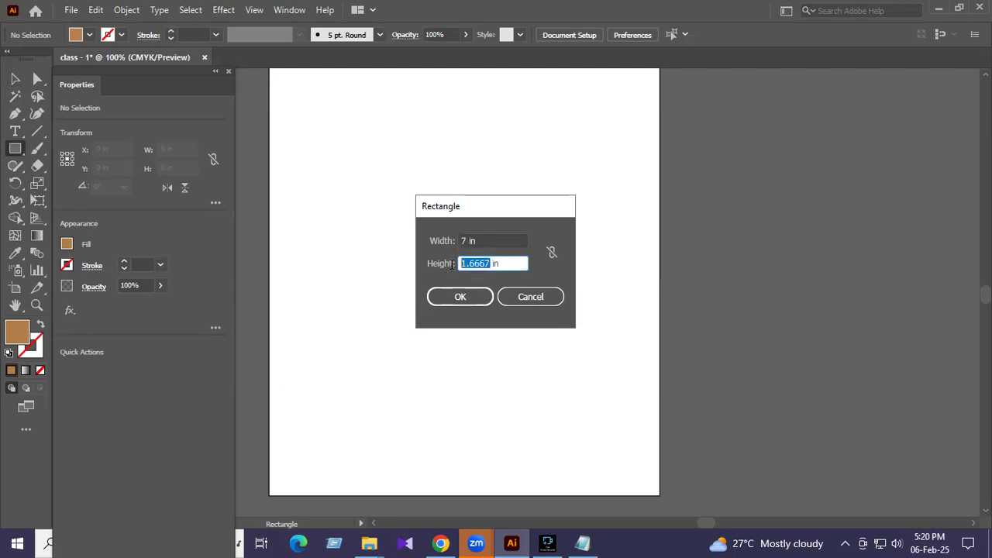
{"action": "type", "text": "3"}
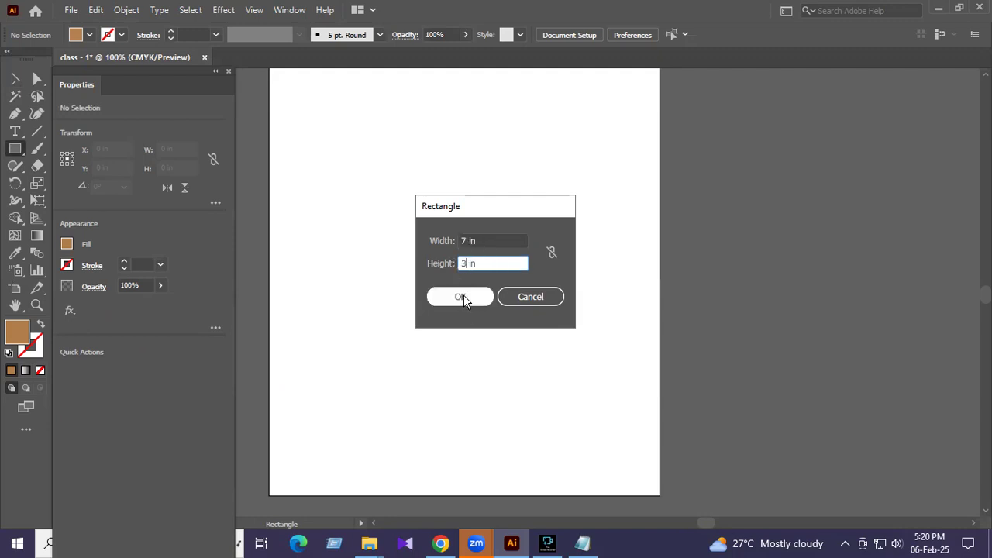
{"action": "left_click", "coordinate": [461, 297]}
{"action": "left_click", "coordinate": [14, 78]}
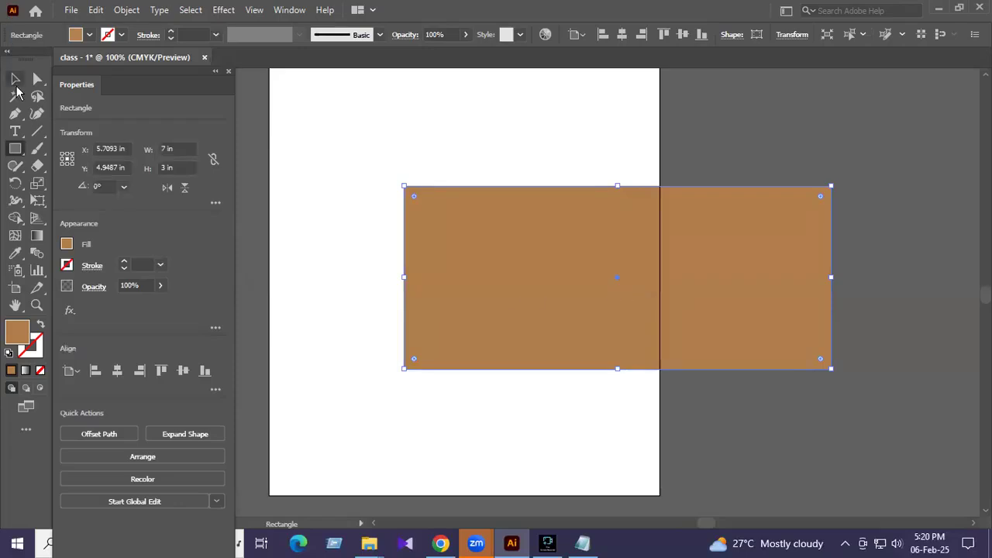
{"action": "left_click_drag", "start_coordinate": [605, 277], "coordinate": [451, 237]}
{"action": "left_click_drag", "start_coordinate": [470, 236], "coordinate": [494, 232]}
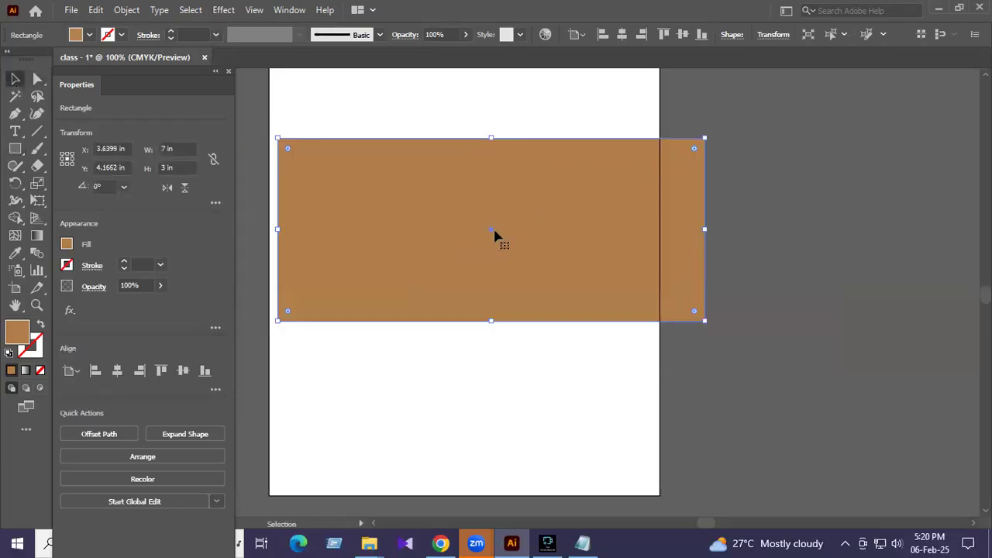
{"action": "key", "text": "Delete"}
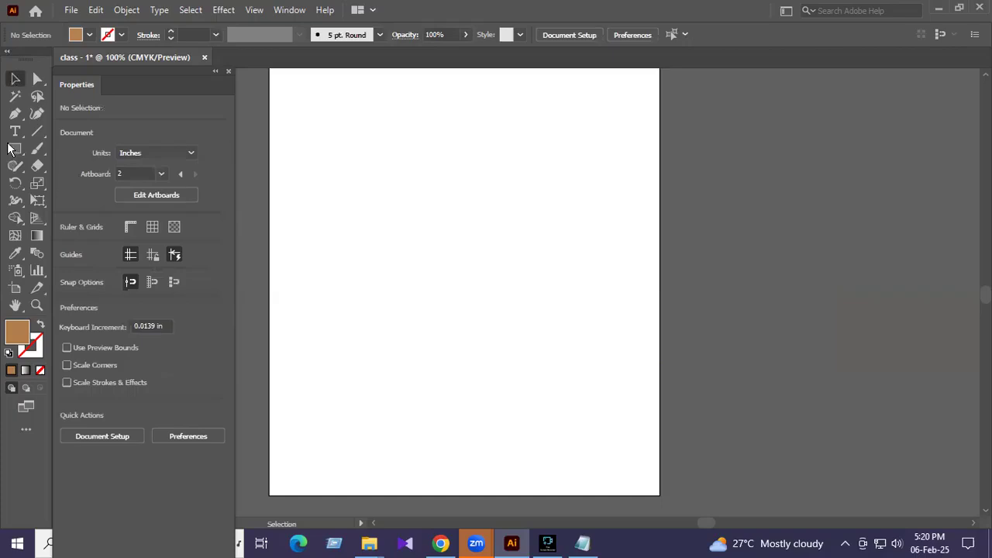
{"action": "left_click", "coordinate": [15, 151]}
{"action": "left_click_drag", "start_coordinate": [316, 175], "coordinate": [529, 262]}
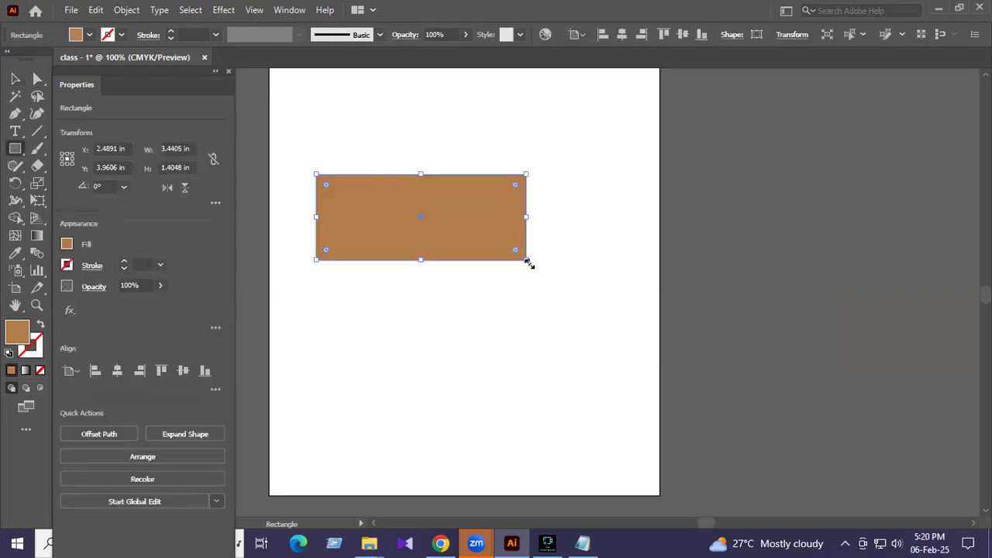
{"action": "key", "text": "Delete"}
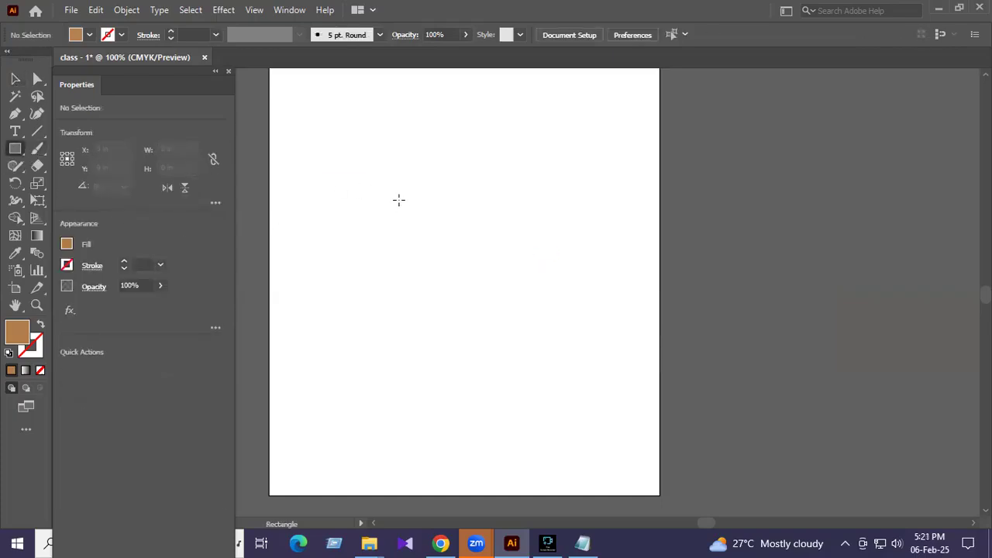
{"action": "left_click", "coordinate": [398, 199]}
{"action": "left_click", "coordinate": [532, 302]}
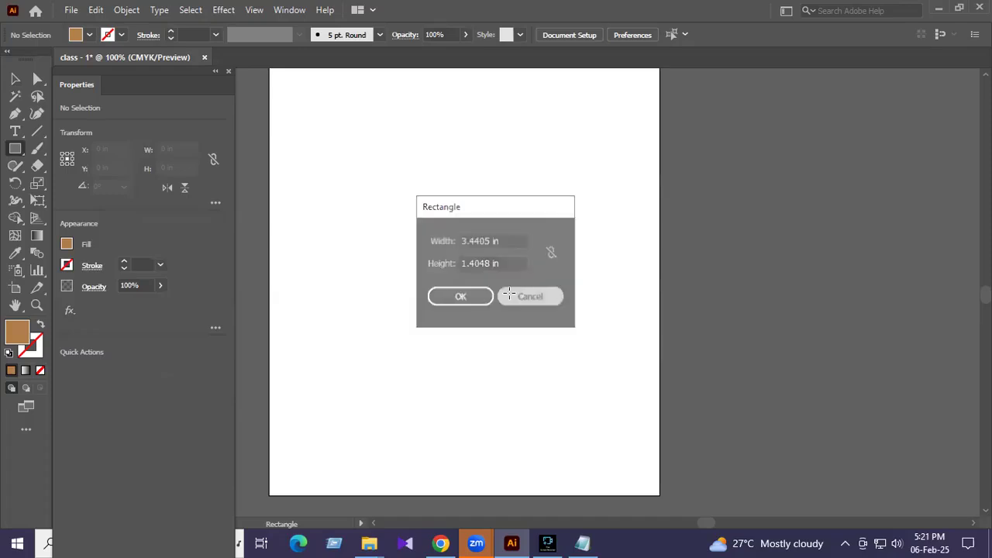
{"action": "left_click", "coordinate": [16, 149]}
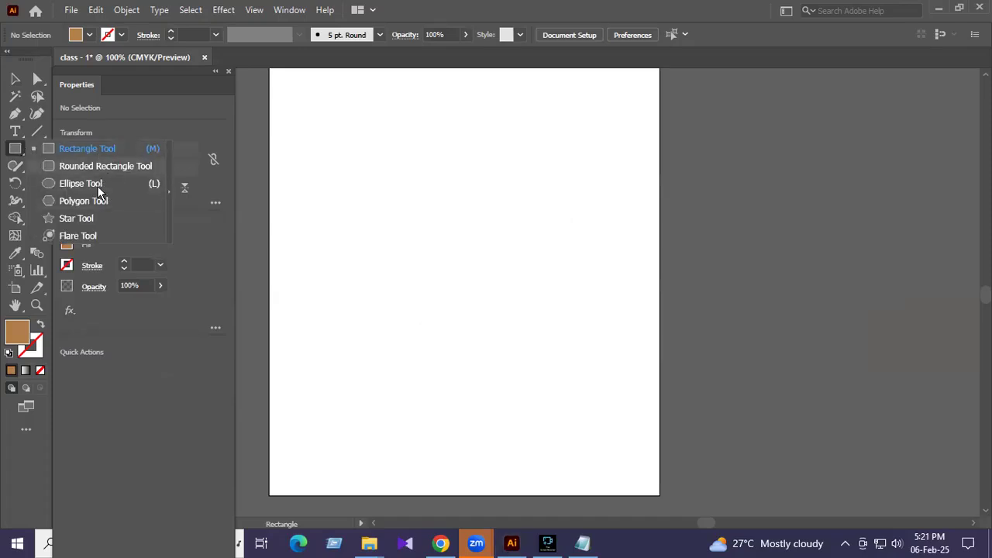
{"action": "left_click", "coordinate": [135, 166]}
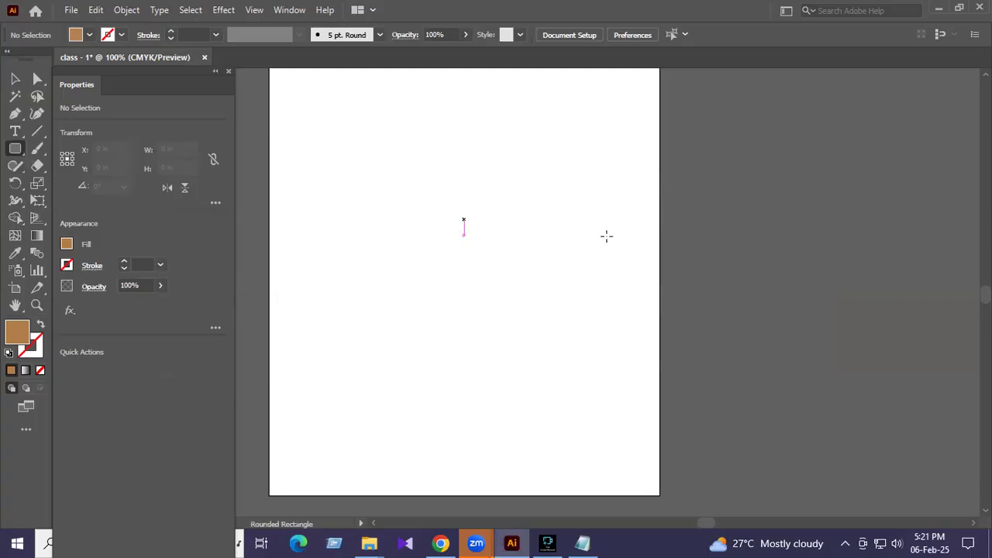
{"action": "left_click", "coordinate": [605, 234]}
{"action": "left_click", "coordinate": [542, 313]}
{"action": "left_click_drag", "start_coordinate": [273, 175], "coordinate": [465, 245]}
{"action": "key", "text": "Delete"}
{"action": "right_click", "coordinate": [17, 150]}
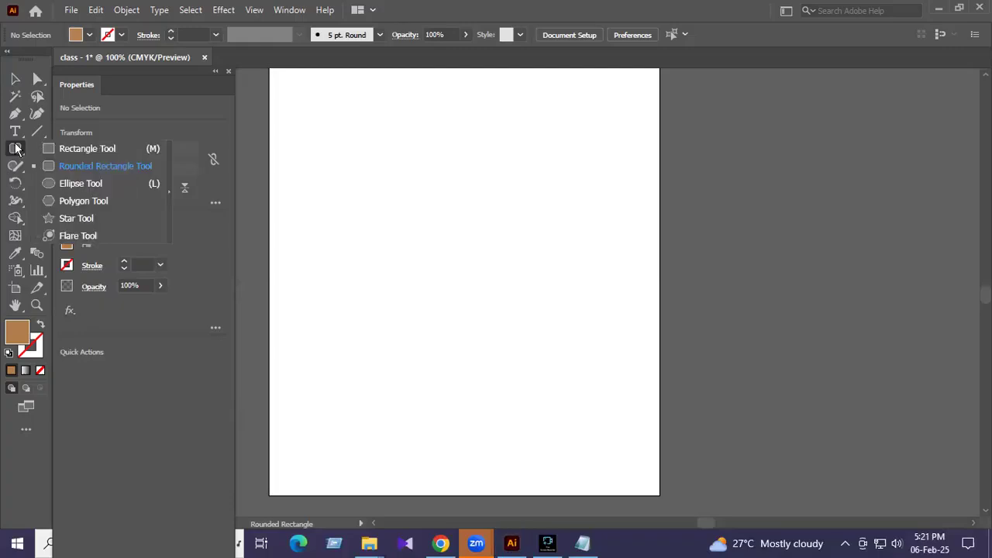
{"action": "left_click", "coordinate": [88, 152]}
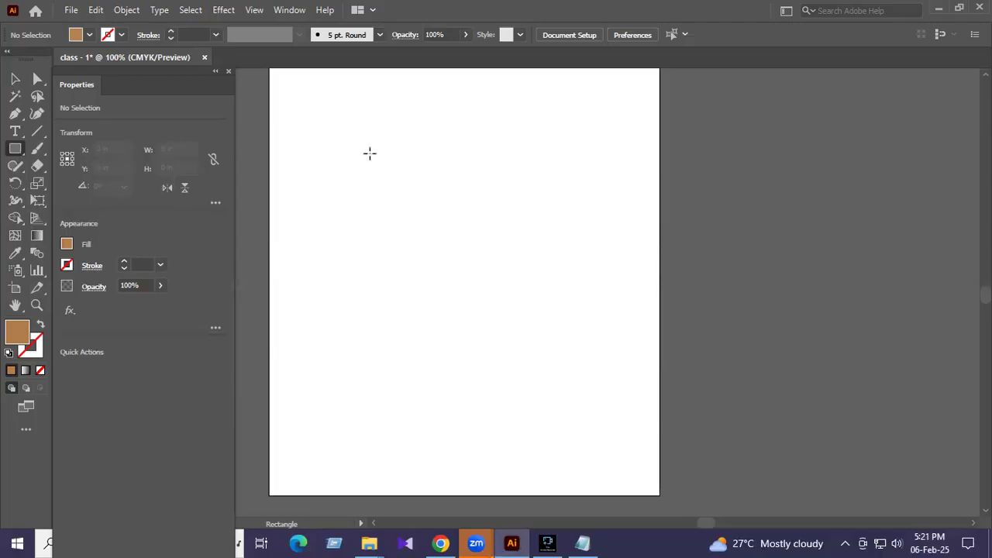
Draw a tall rectangle, fill it light grey, and move and enlarge it.
{"action": "left_click_drag", "start_coordinate": [370, 153], "coordinate": [526, 427]}
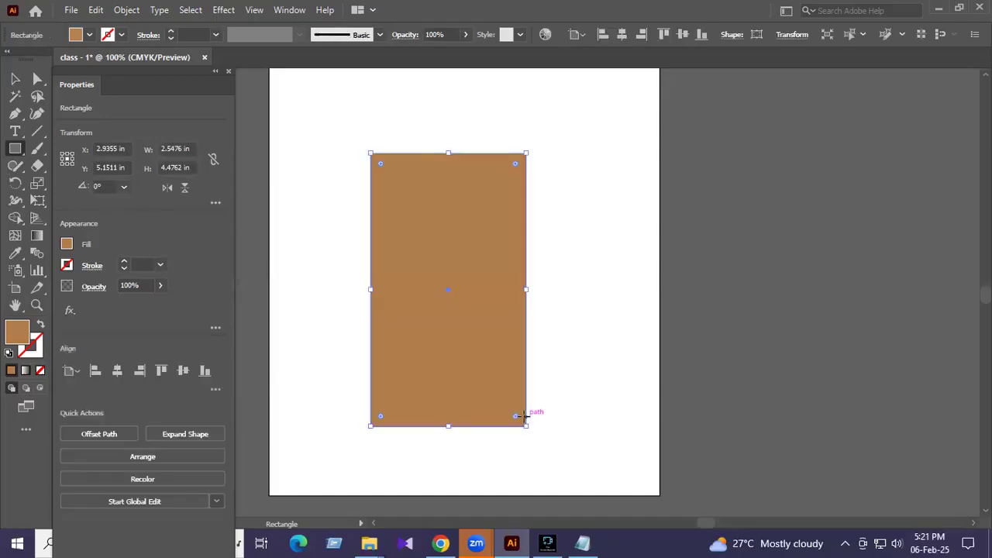
{"action": "left_click", "coordinate": [68, 244]}
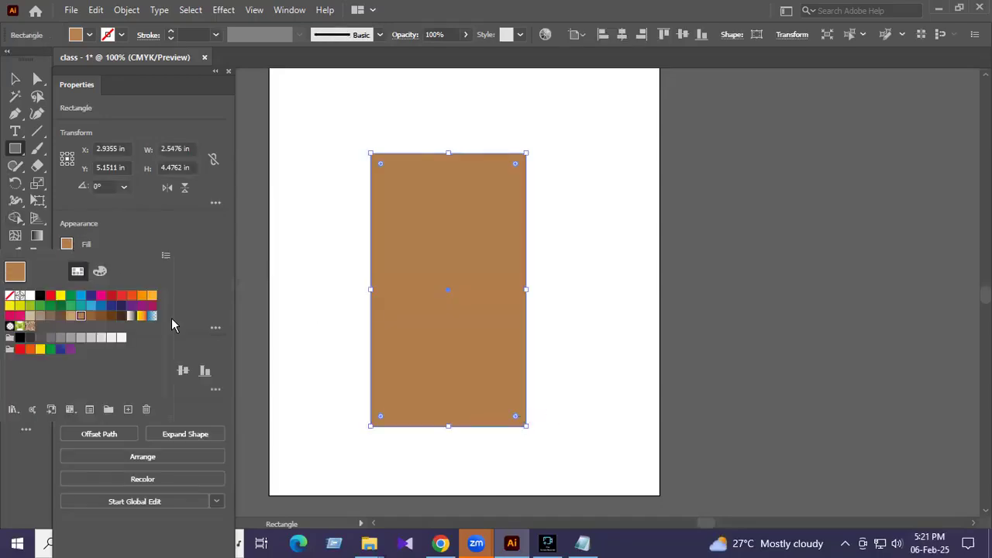
{"action": "left_click", "coordinate": [20, 307]}
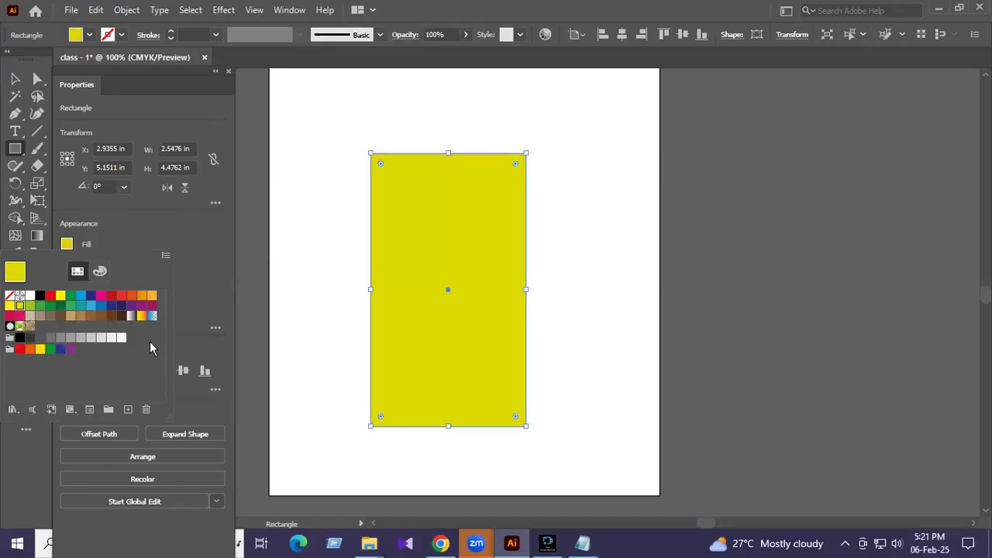
{"action": "left_click", "coordinate": [112, 338]}
{"action": "left_click", "coordinate": [99, 342]}
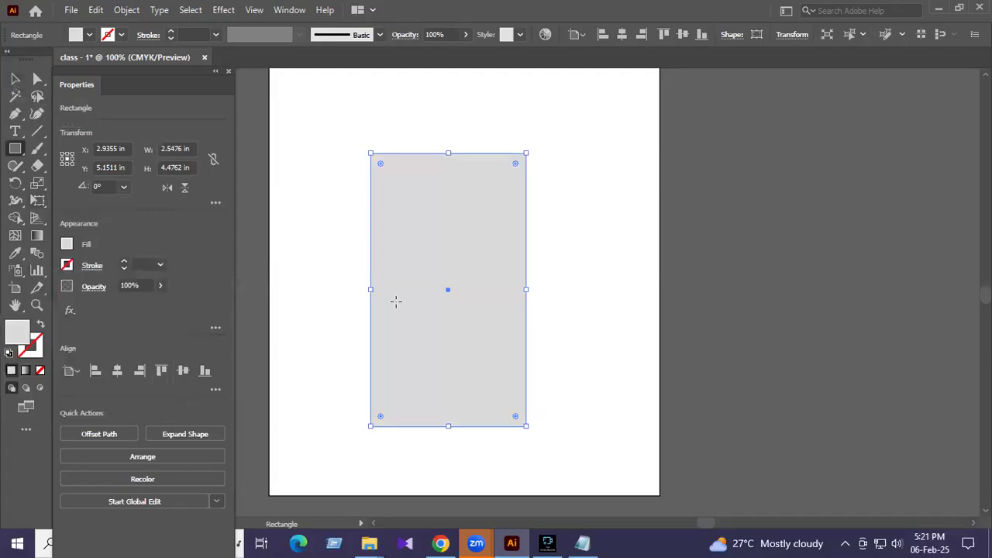
{"action": "left_click", "coordinate": [12, 82]}
{"action": "left_click_drag", "start_coordinate": [438, 287], "coordinate": [465, 234]}
{"action": "left_click_drag", "start_coordinate": [526, 373], "coordinate": [560, 392]}
{"action": "left_click_drag", "start_coordinate": [515, 316], "coordinate": [513, 326]}
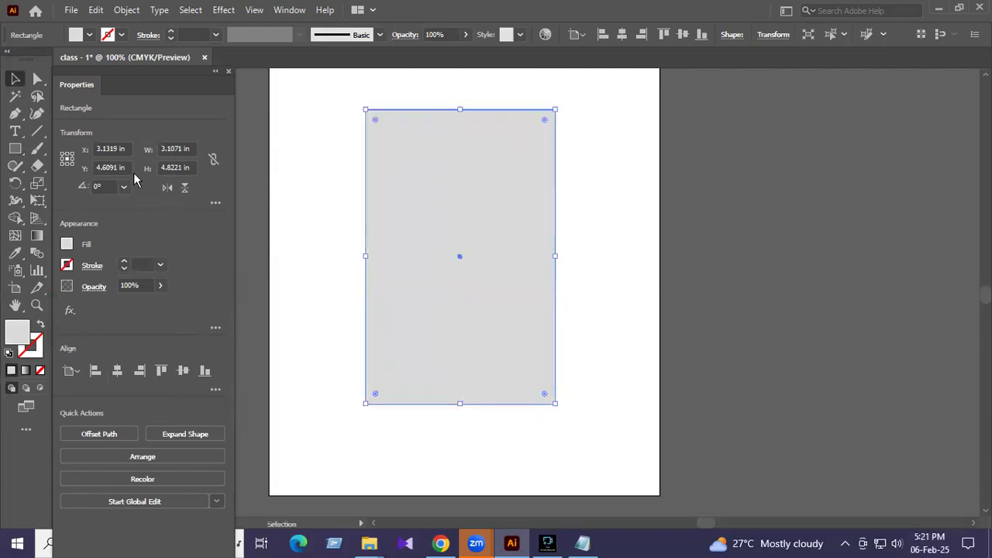
Draw a thin horizontal bar across the upper grey rectangle and fill it orange.
{"action": "right_click", "coordinate": [14, 149]}
{"action": "right_click", "coordinate": [14, 149]}
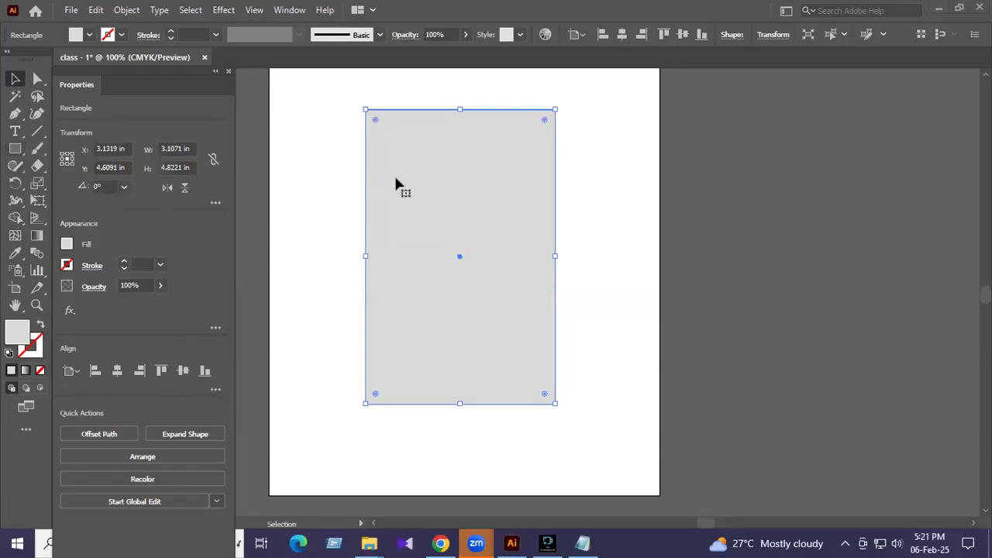
{"action": "left_click", "coordinate": [14, 150]}
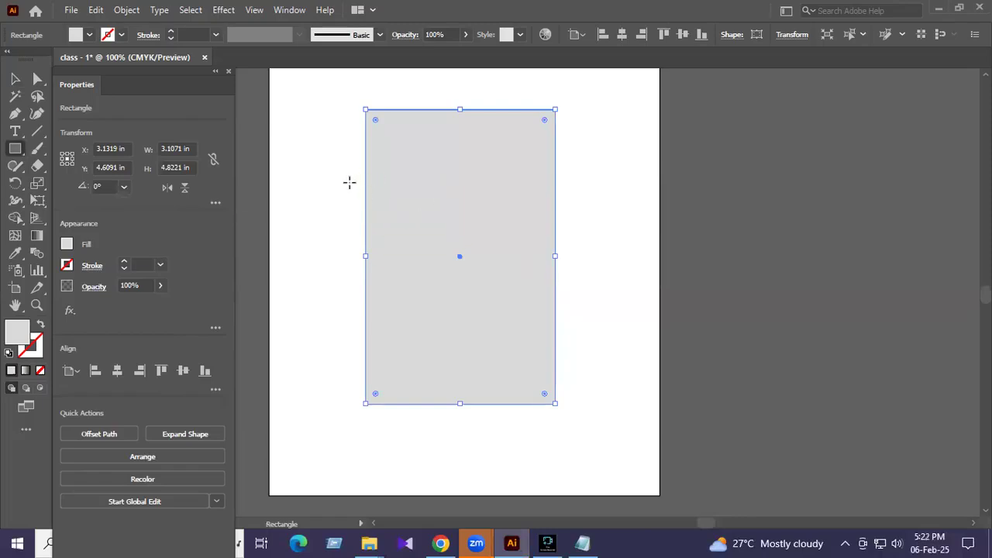
{"action": "left_click_drag", "start_coordinate": [342, 183], "coordinate": [600, 198]}
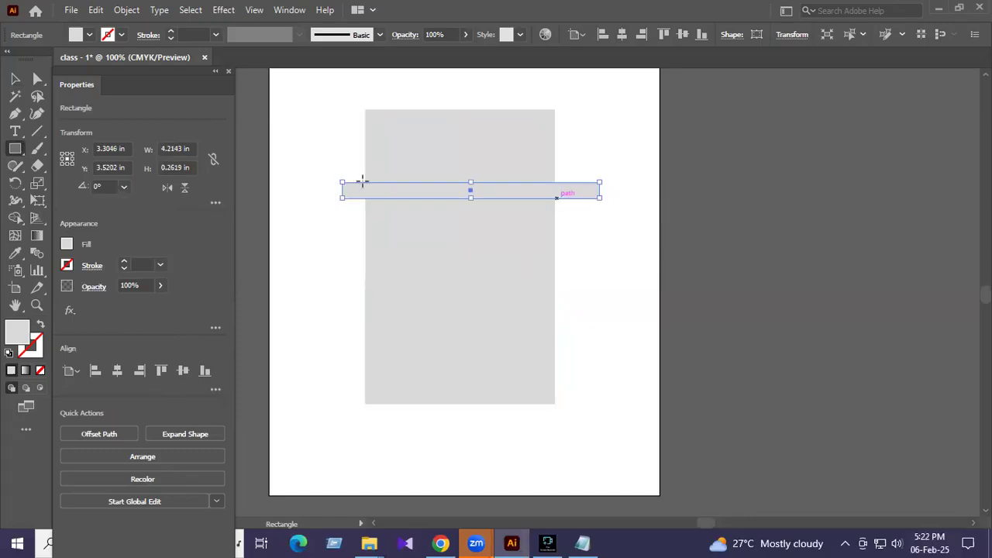
{"action": "left_click", "coordinate": [68, 247]}
{"action": "left_click", "coordinate": [150, 297]}
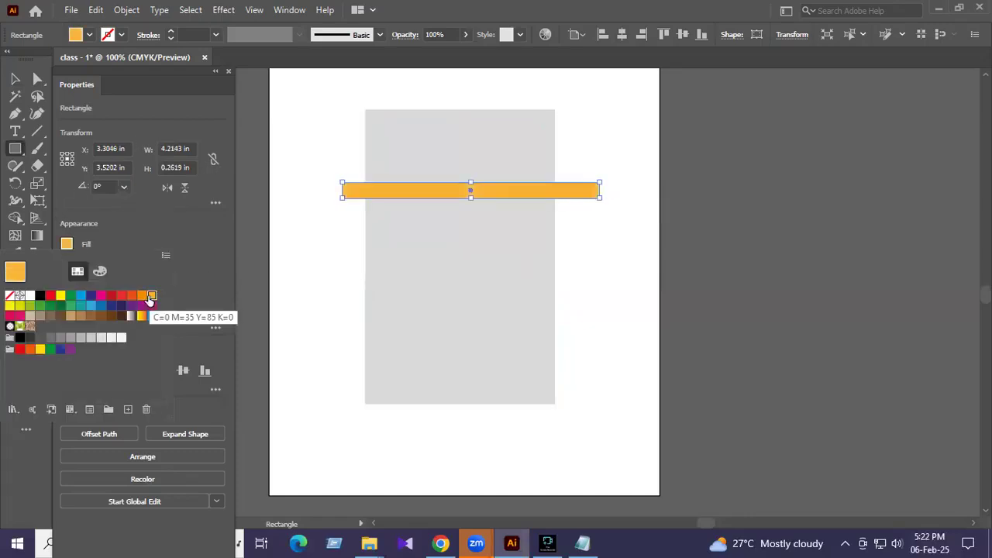
{"action": "left_click", "coordinate": [15, 148]}
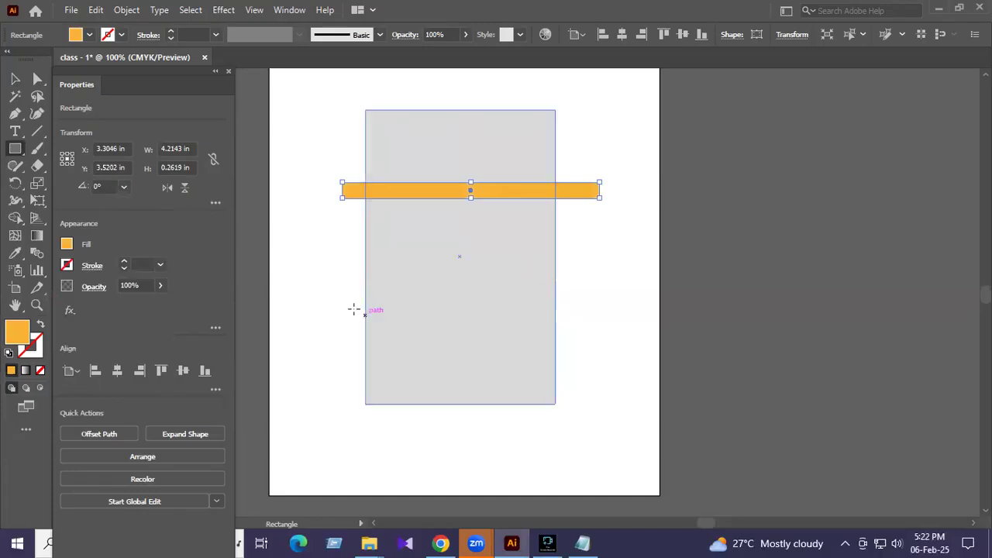
Add a second thinner orange bar lower down and widen the upper bar leftward.
{"action": "left_click_drag", "start_coordinate": [332, 305], "coordinate": [587, 328]}
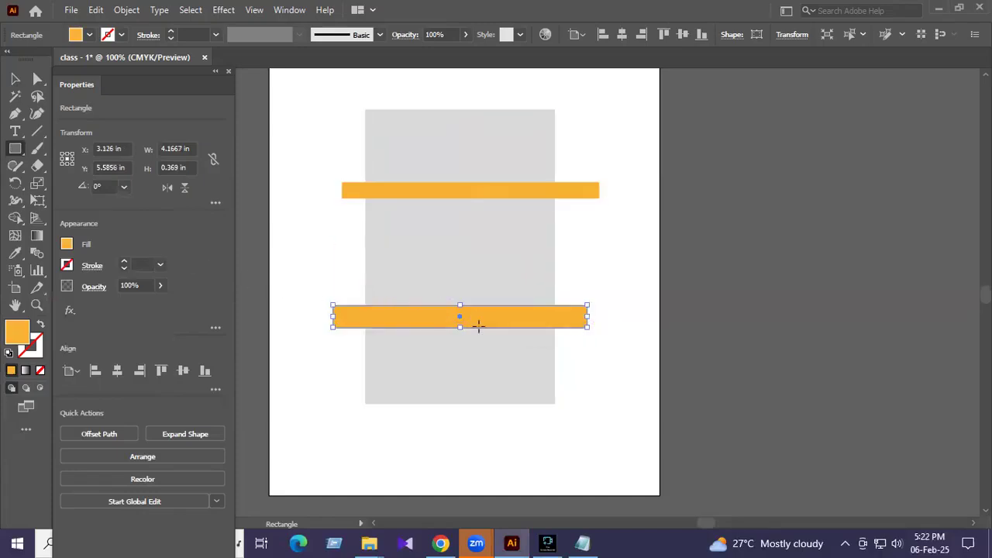
{"action": "left_click_drag", "start_coordinate": [459, 306], "coordinate": [458, 309]}
{"action": "left_click", "coordinate": [14, 81]}
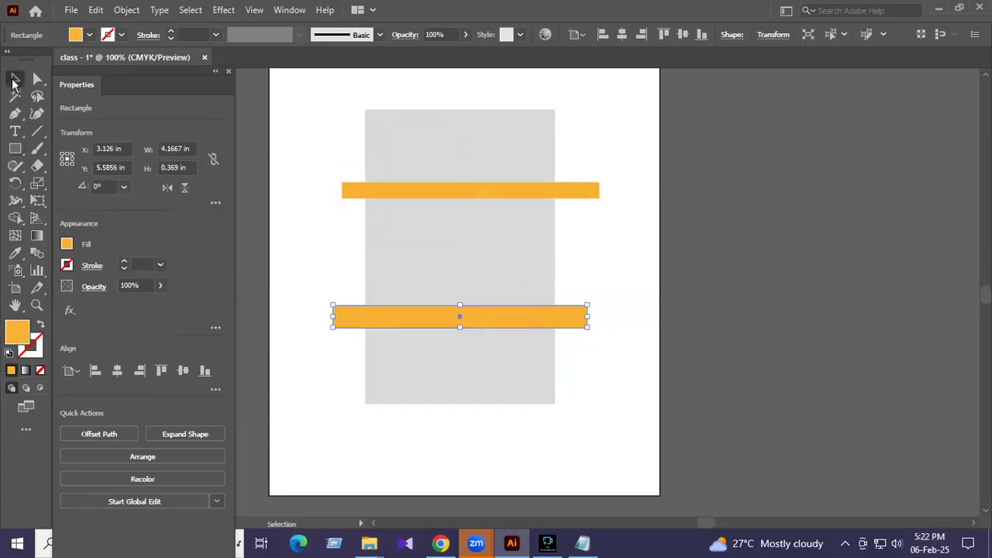
{"action": "left_click_drag", "start_coordinate": [460, 305], "coordinate": [460, 314]}
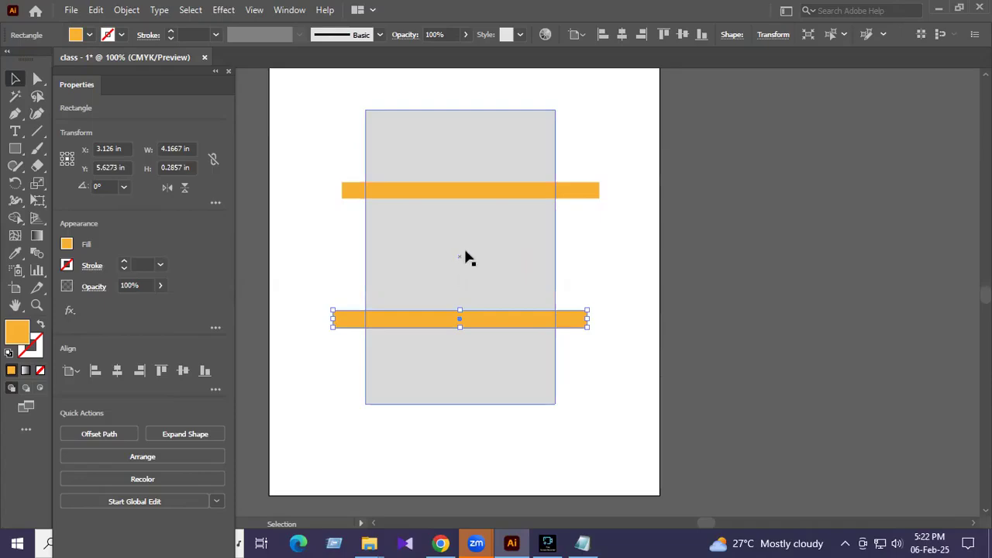
{"action": "left_click", "coordinate": [359, 193]}
{"action": "left_click_drag", "start_coordinate": [339, 187], "coordinate": [334, 199]}
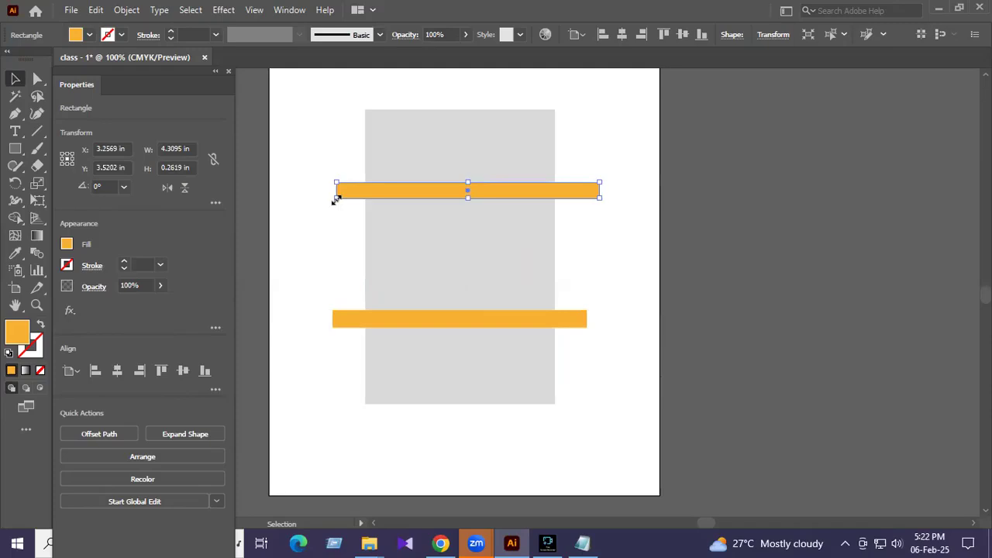
{"action": "left_click", "coordinate": [461, 273]}
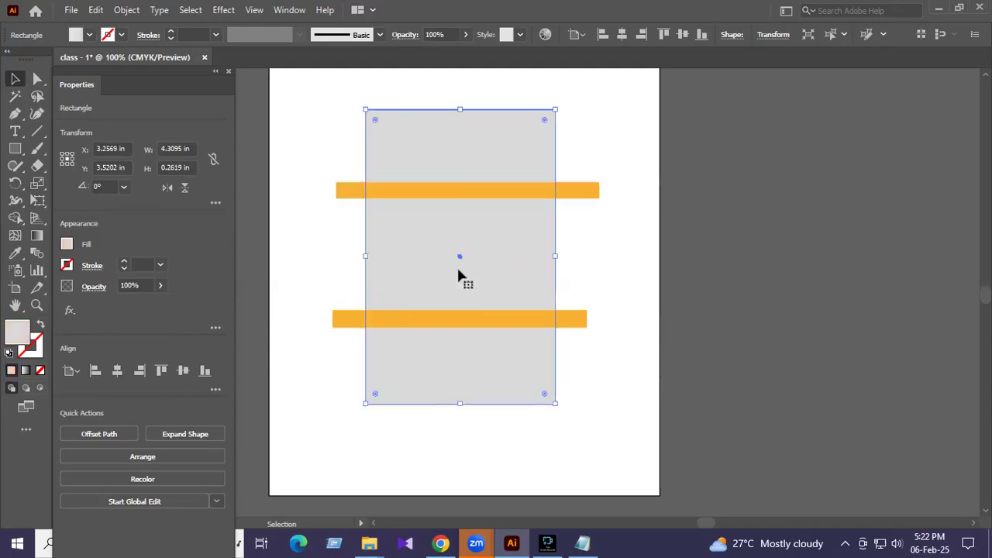
{"action": "left_click", "coordinate": [476, 192]}
{"action": "left_click_drag", "start_coordinate": [478, 193], "coordinate": [480, 201]}
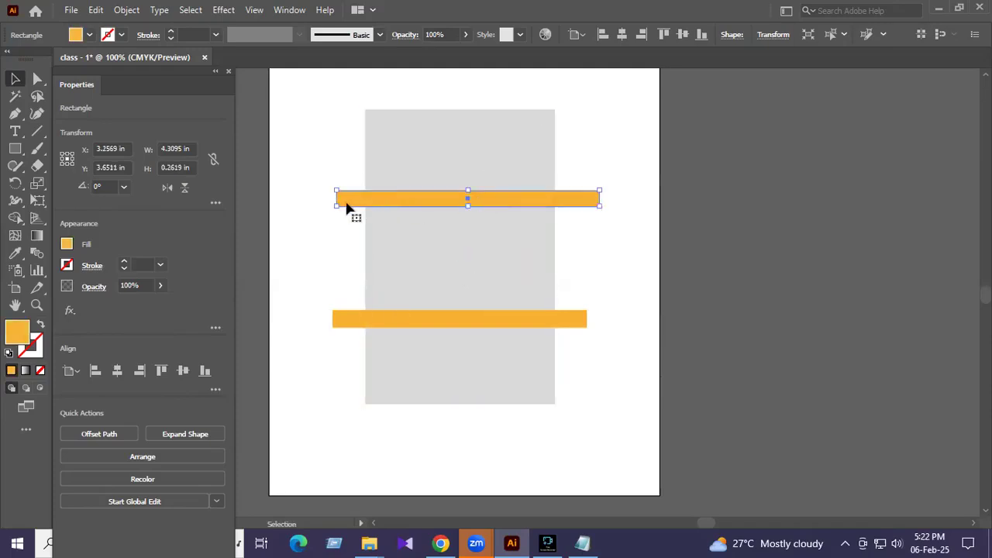
{"action": "left_click_drag", "start_coordinate": [336, 204], "coordinate": [327, 207]}
{"action": "left_click", "coordinate": [16, 149]}
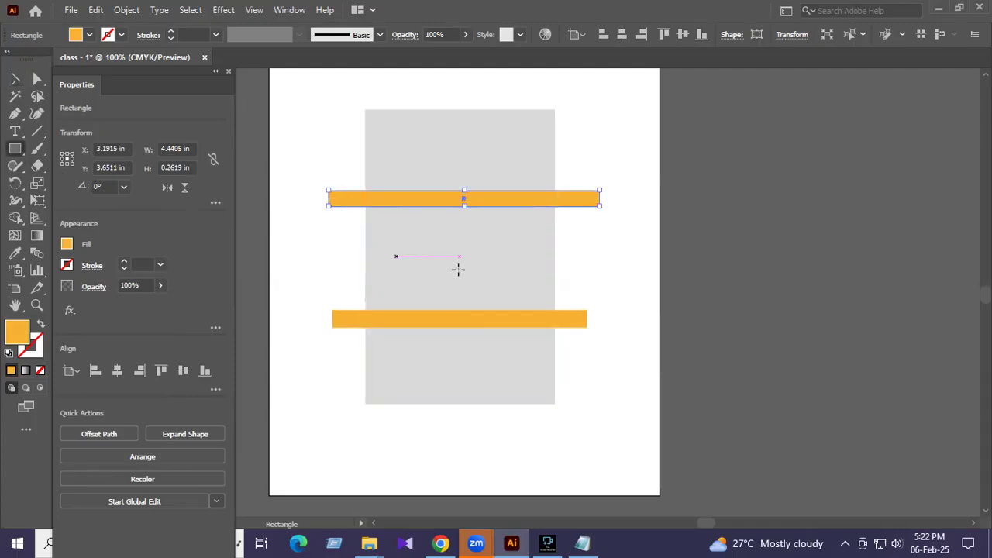
Draw a small upright rectangle between the orange bars and fill it magenta.
{"action": "left_click_drag", "start_coordinate": [453, 269], "coordinate": [492, 310]}
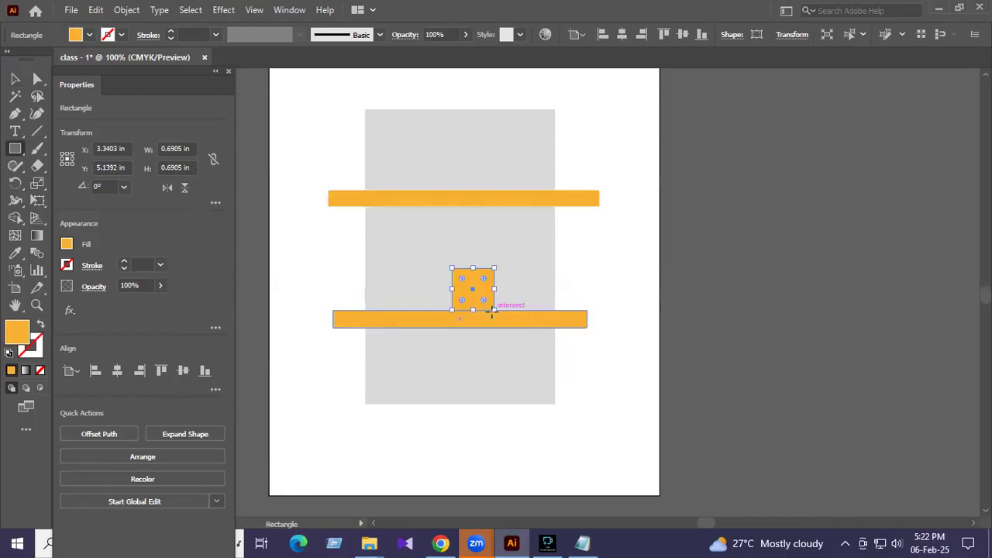
{"action": "left_click_drag", "start_coordinate": [472, 268], "coordinate": [485, 285]}
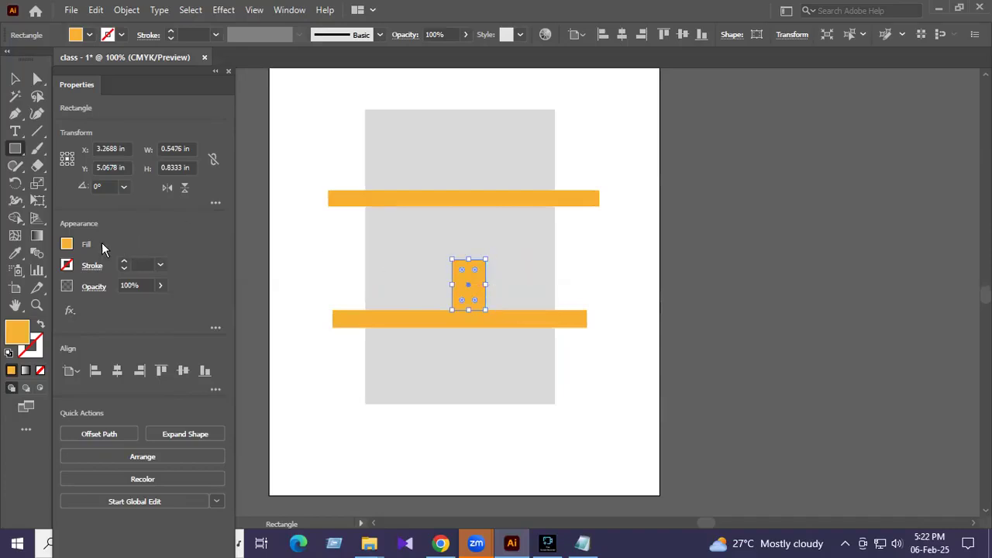
{"action": "left_click", "coordinate": [67, 244]}
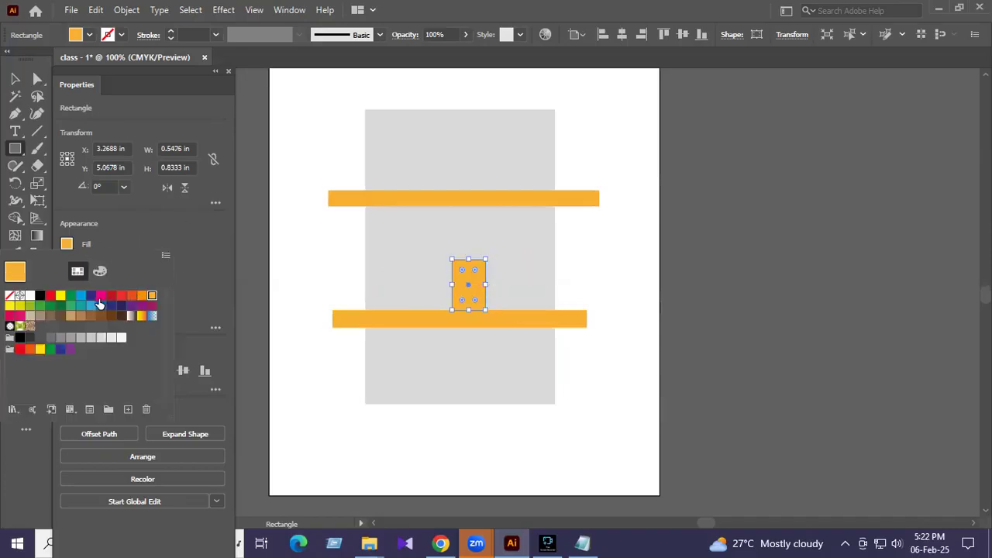
{"action": "left_click", "coordinate": [100, 297]}
Draw a small square left of the magenta rectangle and fill it tan brown.
{"action": "left_click", "coordinate": [17, 150]}
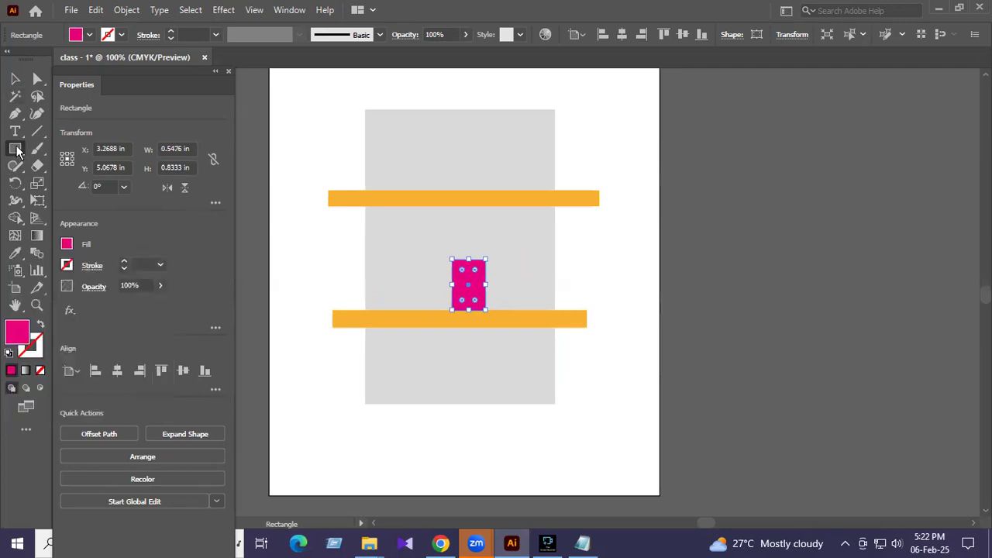
{"action": "left_click_drag", "start_coordinate": [394, 265], "coordinate": [419, 290]}
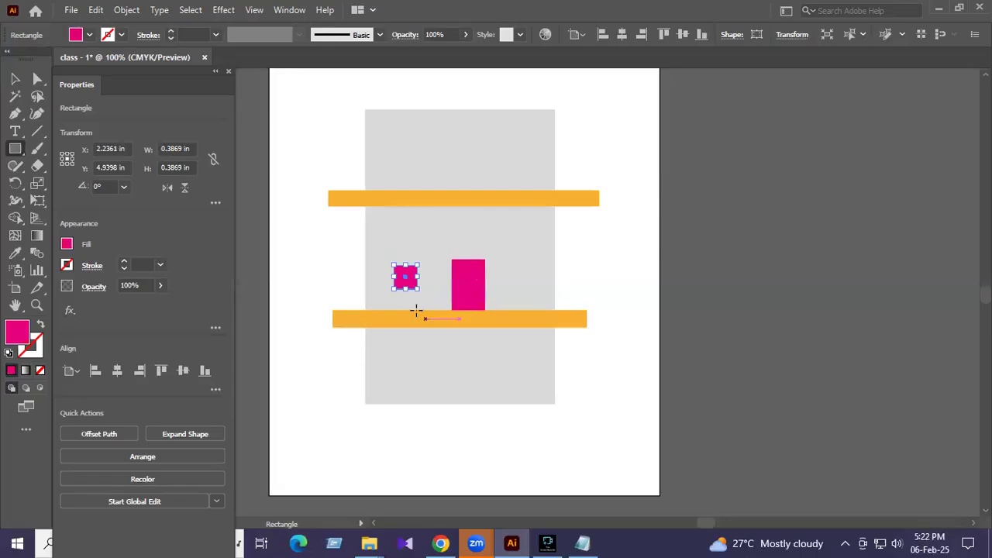
{"action": "left_click", "coordinate": [66, 245]}
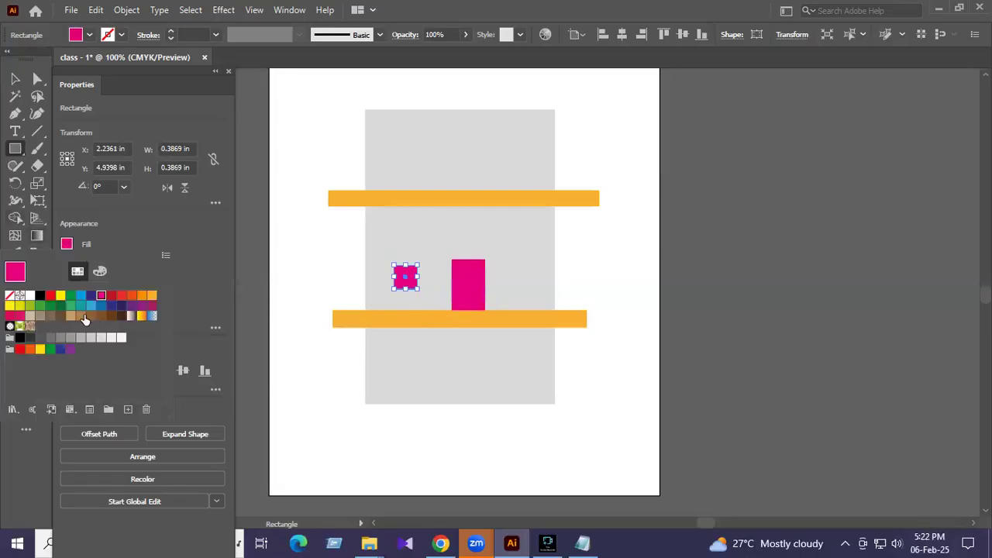
{"action": "left_click", "coordinate": [82, 316]}
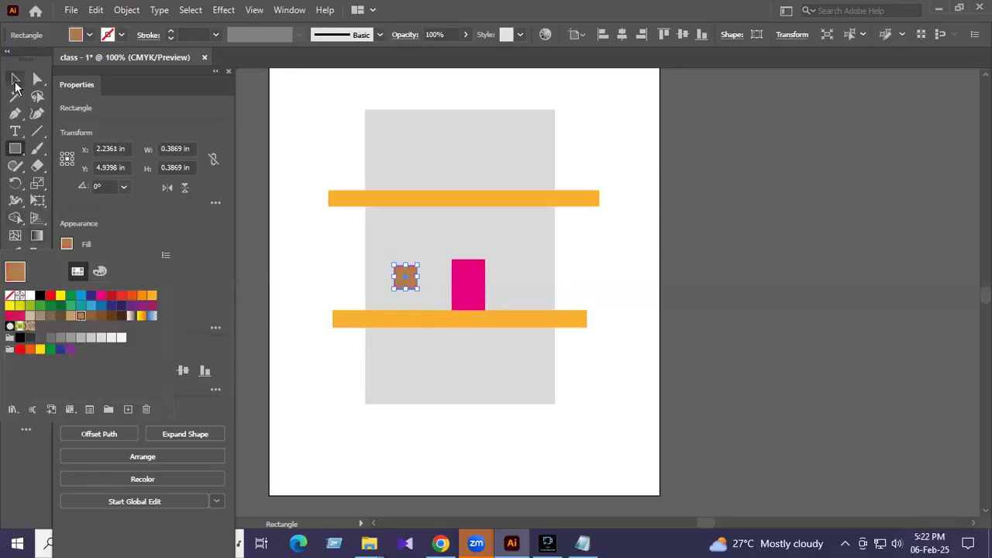
{"action": "left_click", "coordinate": [98, 242]}
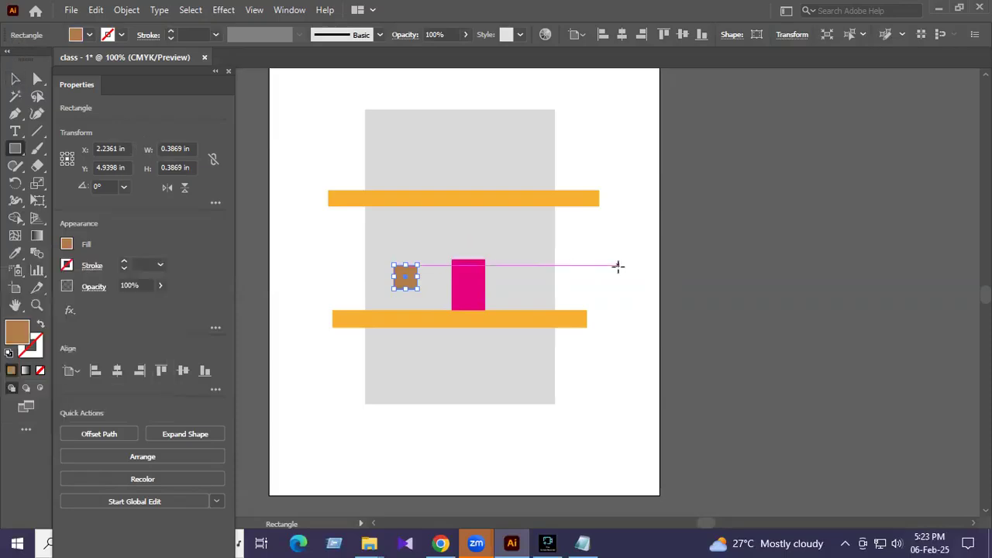
{"action": "key", "text": "v"}
{"action": "left_click", "coordinate": [601, 272]}
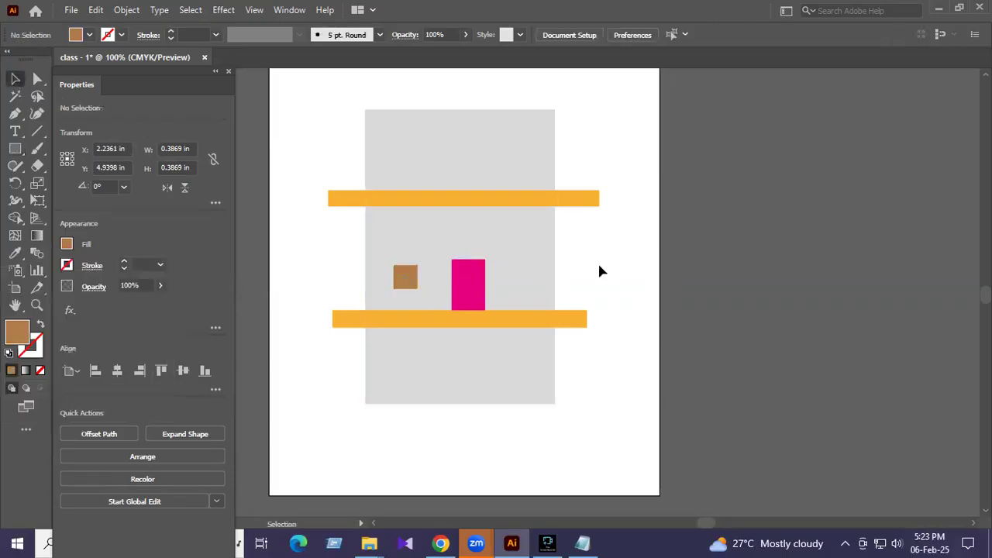
{"action": "left_click", "coordinate": [406, 279]}
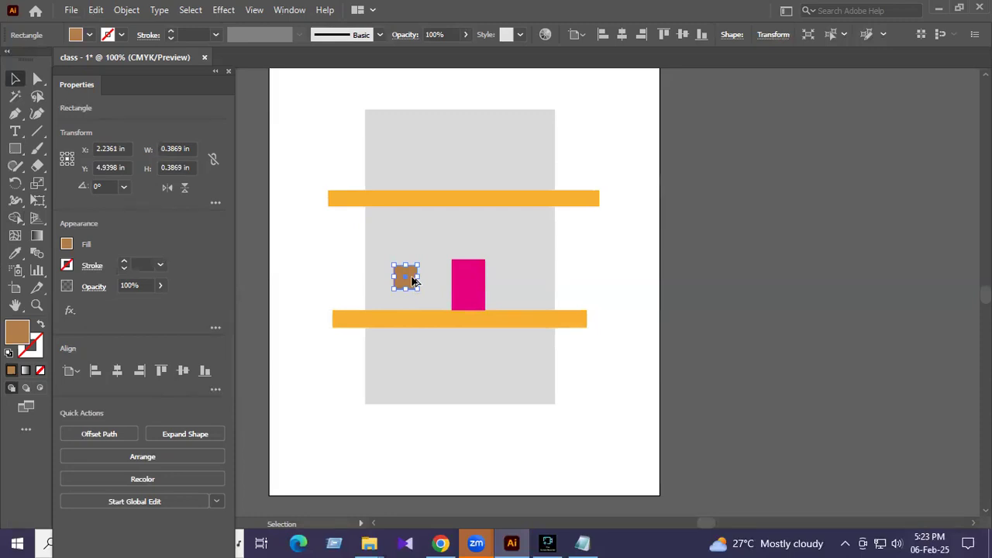
Alt-drag a copy of the tan square to the magenta rectangle's right, deleting a misplaced copy.
{"action": "left_click_drag", "start_coordinate": [413, 282], "coordinate": [520, 284]}
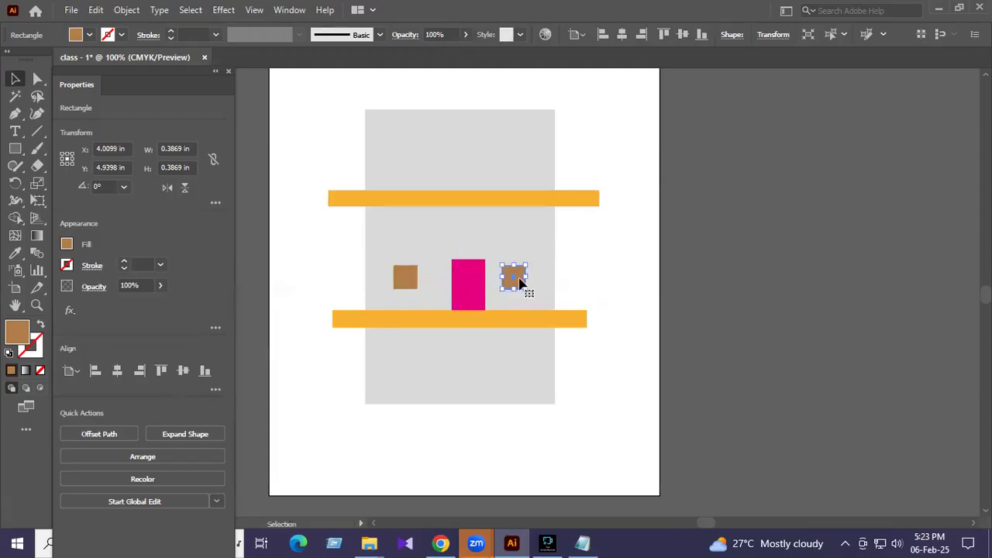
{"action": "key", "text": "Delete"}
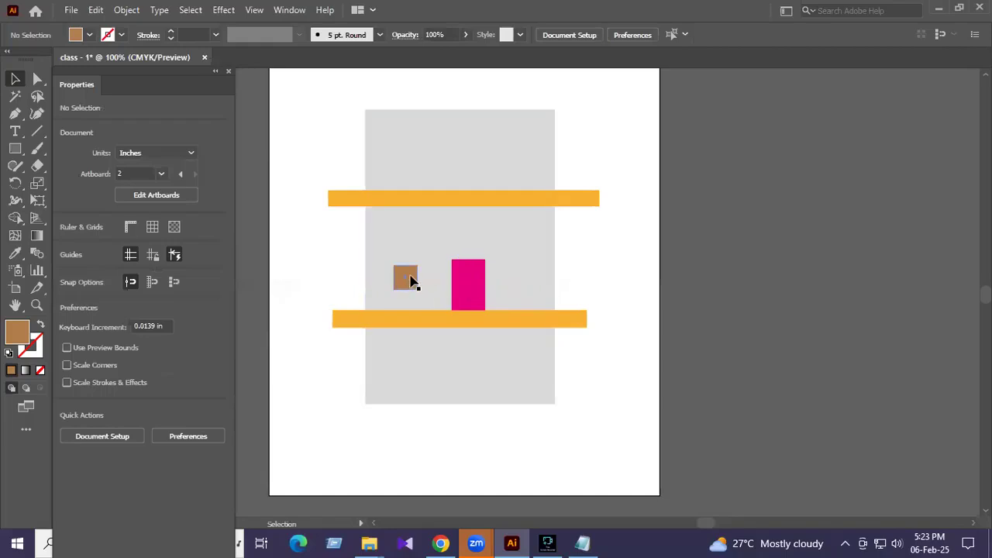
{"action": "left_click", "coordinate": [411, 281]}
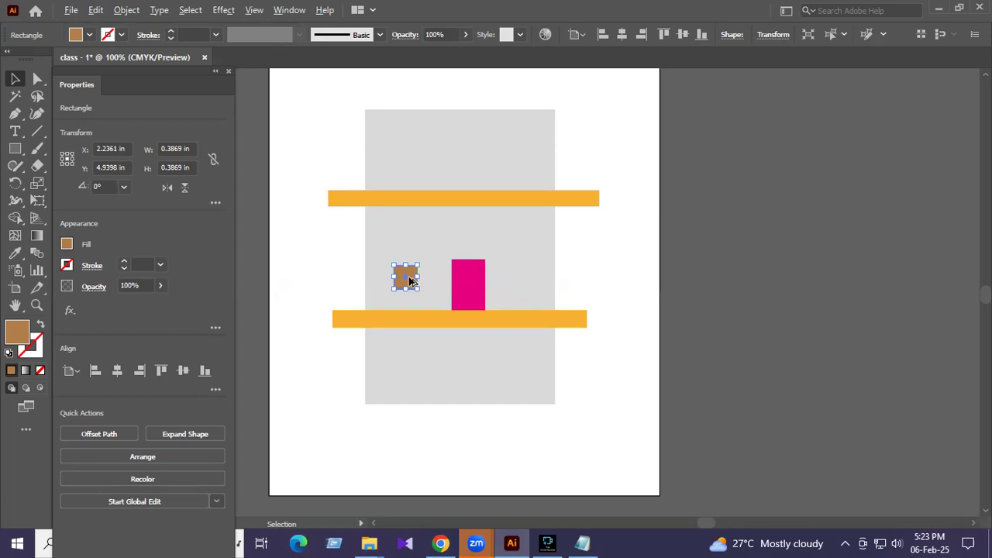
{"action": "left_click_drag", "start_coordinate": [409, 280], "coordinate": [531, 280]}
{"action": "left_click", "coordinate": [588, 283]}
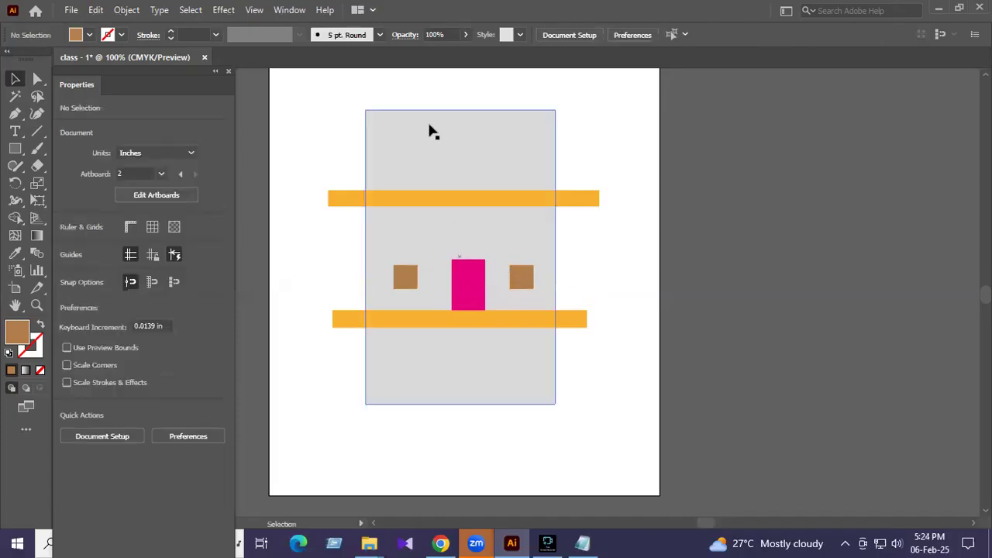
{"action": "left_click", "coordinate": [470, 272]}
Stretch the pink rectangle taller by dragging its top edge upward.
{"action": "left_click_drag", "start_coordinate": [469, 259], "coordinate": [469, 247]}
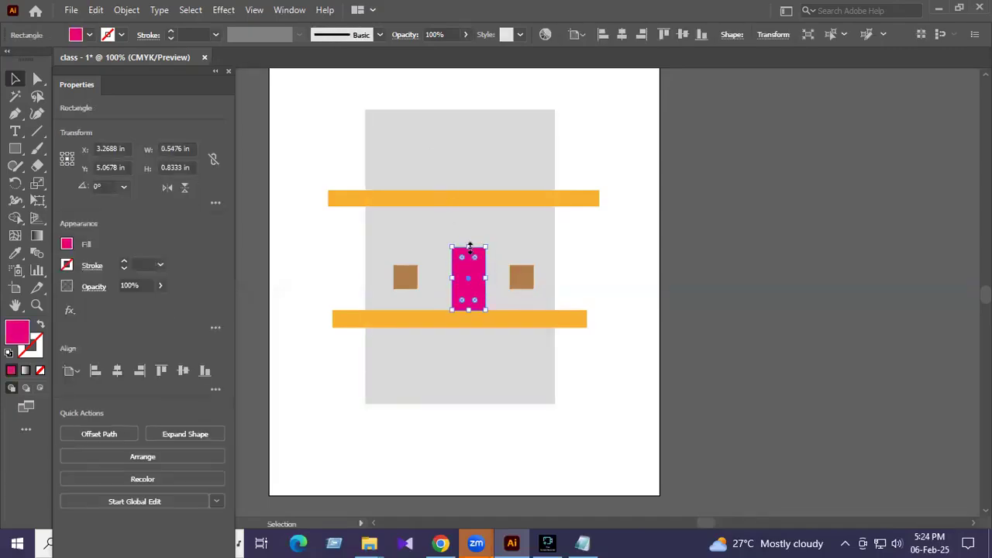
{"action": "left_click", "coordinate": [515, 273]}
{"action": "left_click", "coordinate": [469, 282]}
Place a copy of the pink rectangle above the top orange bar, undoing misplaced copies.
{"action": "left_click_drag", "start_coordinate": [478, 292], "coordinate": [476, 182]}
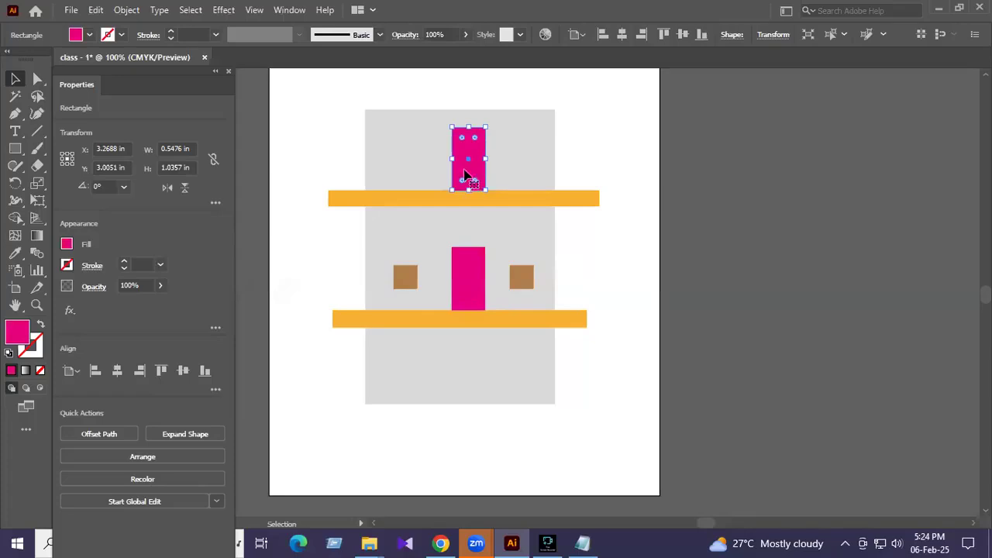
{"action": "key", "text": "Delete"}
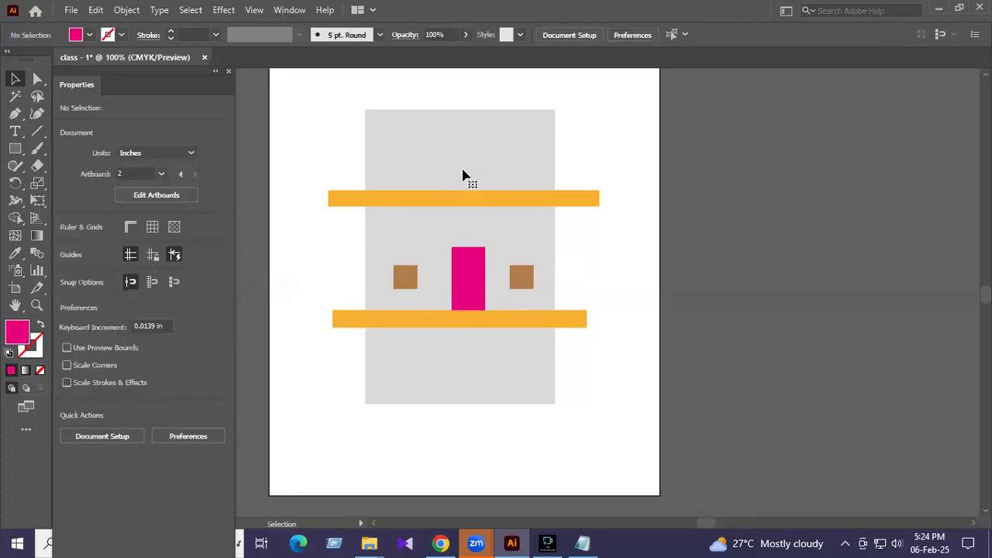
{"action": "left_click", "coordinate": [474, 278]}
{"action": "left_click_drag", "start_coordinate": [474, 275], "coordinate": [475, 154]}
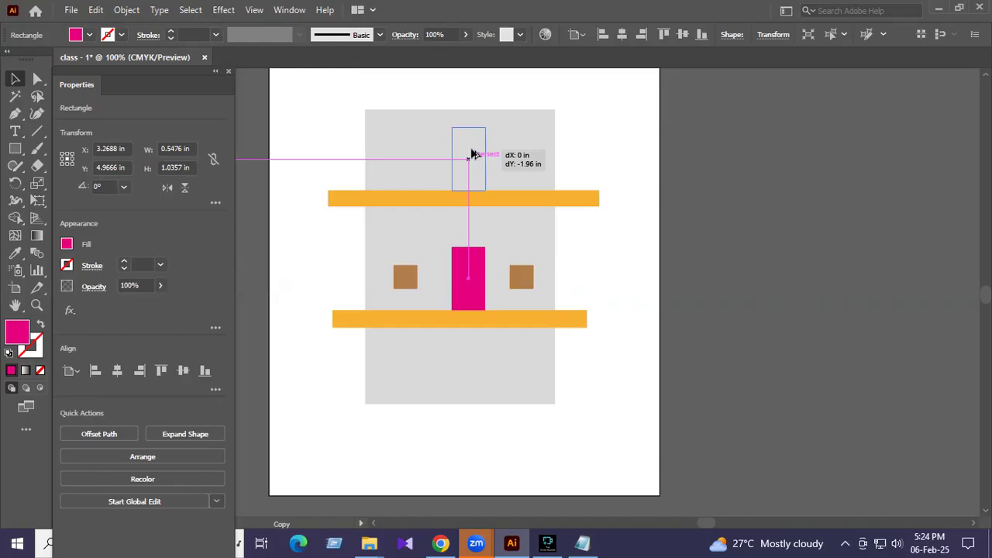
{"action": "mouse_move", "coordinate": [473, 153]}
{"action": "left_mouse_down"}
{"action": "mouse_move", "coordinate": [493, 165]}
{"action": "mouse_move", "coordinate": [504, 155]}
{"action": "mouse_move", "coordinate": [466, 153]}
{"action": "mouse_move", "coordinate": [473, 153]}
{"action": "left_mouse_up"}
{"action": "left_click_drag", "start_coordinate": [475, 153], "coordinate": [475, 153]}
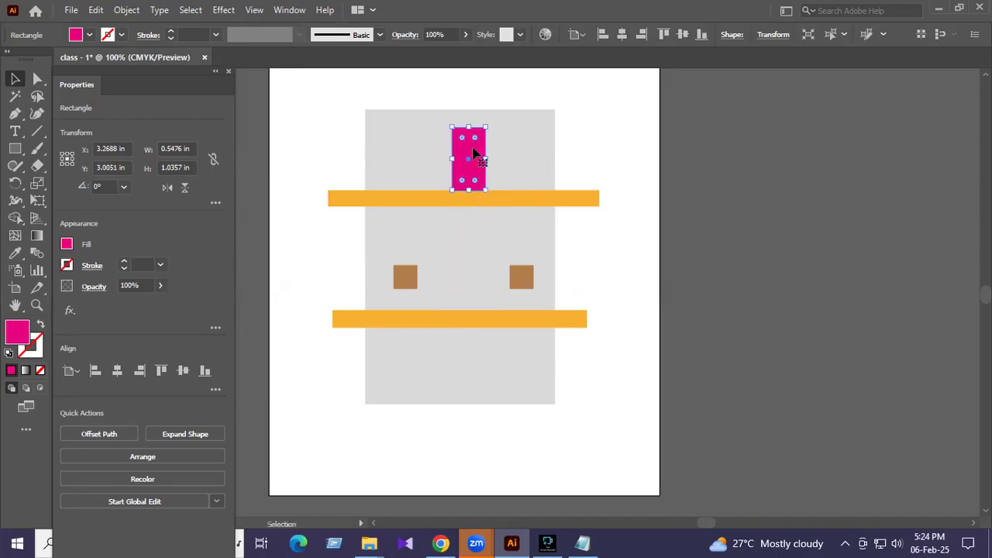
{"action": "key", "text": "ctrl+z"}
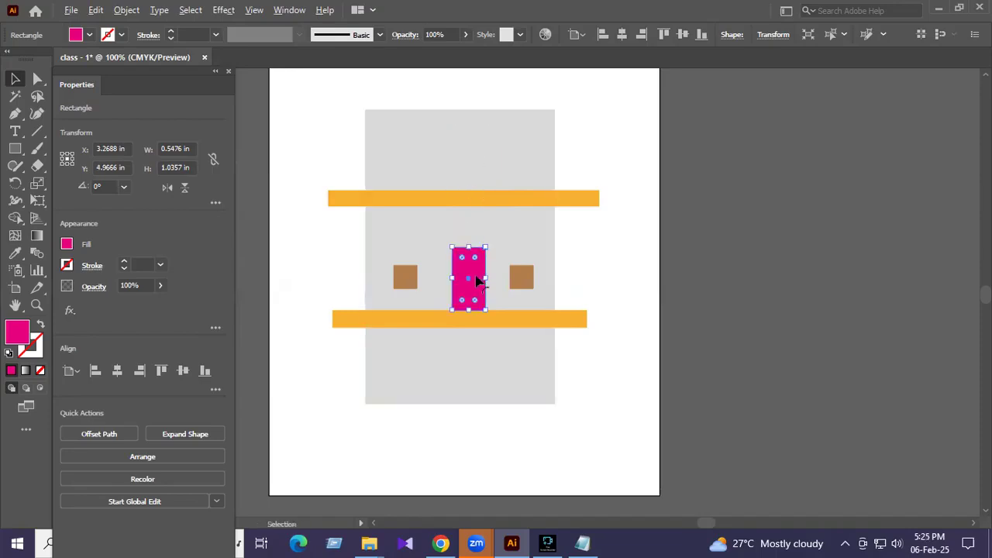
{"action": "left_click_drag", "start_coordinate": [478, 281], "coordinate": [481, 160]}
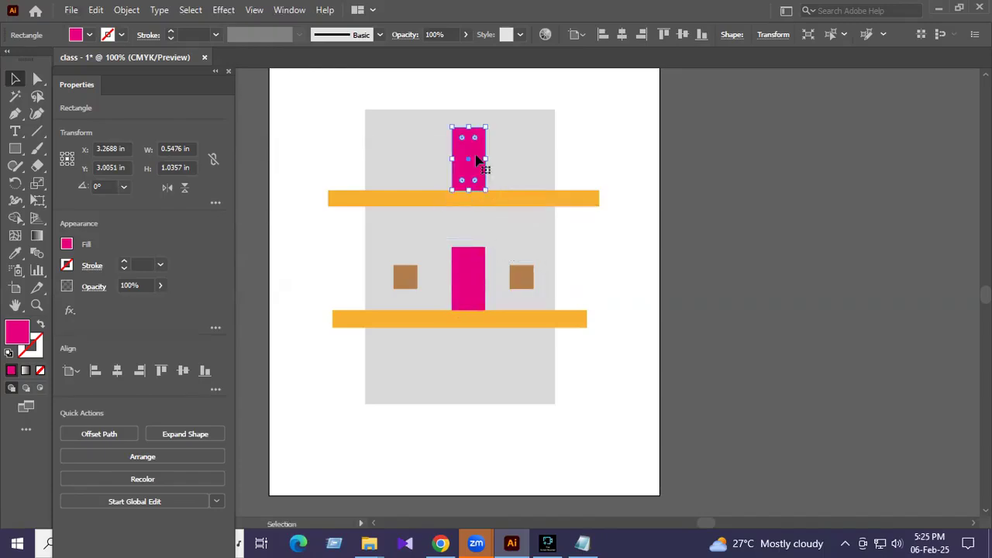
Copy the right and left tan squares up a floor beside the upper pink rectangle.
{"action": "left_click", "coordinate": [525, 285]}
{"action": "left_click_drag", "start_coordinate": [527, 285], "coordinate": [528, 164]}
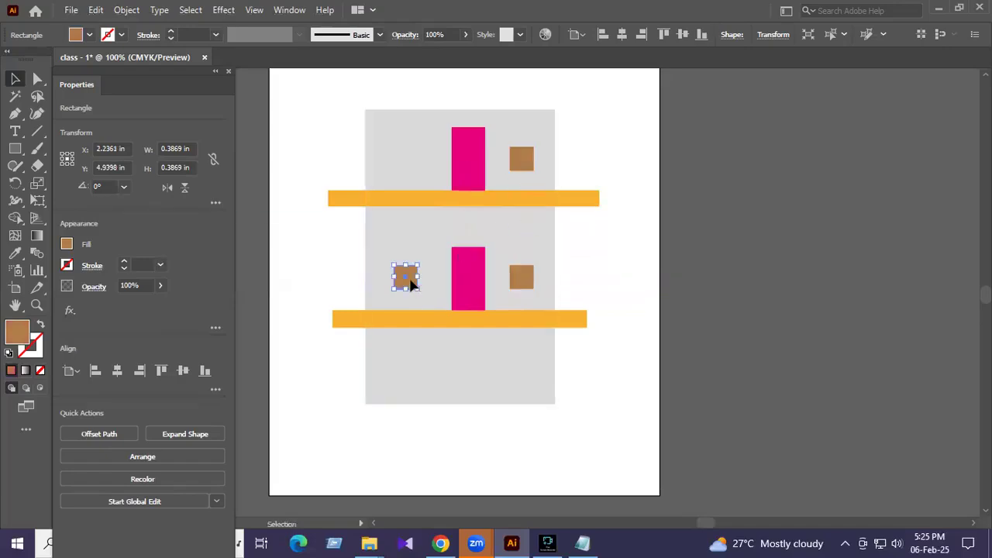
{"action": "left_click_drag", "start_coordinate": [412, 284], "coordinate": [412, 166]}
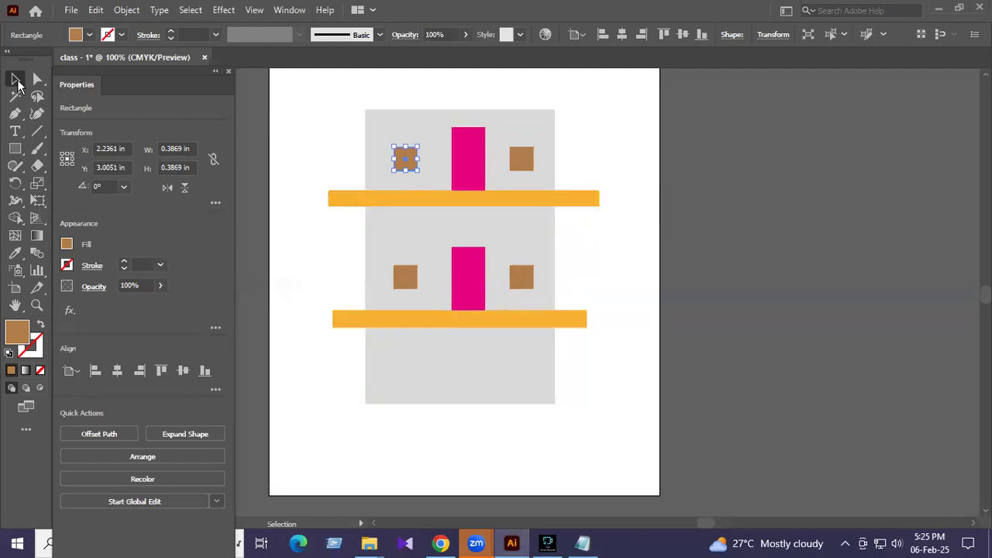
{"action": "left_click", "coordinate": [620, 194]}
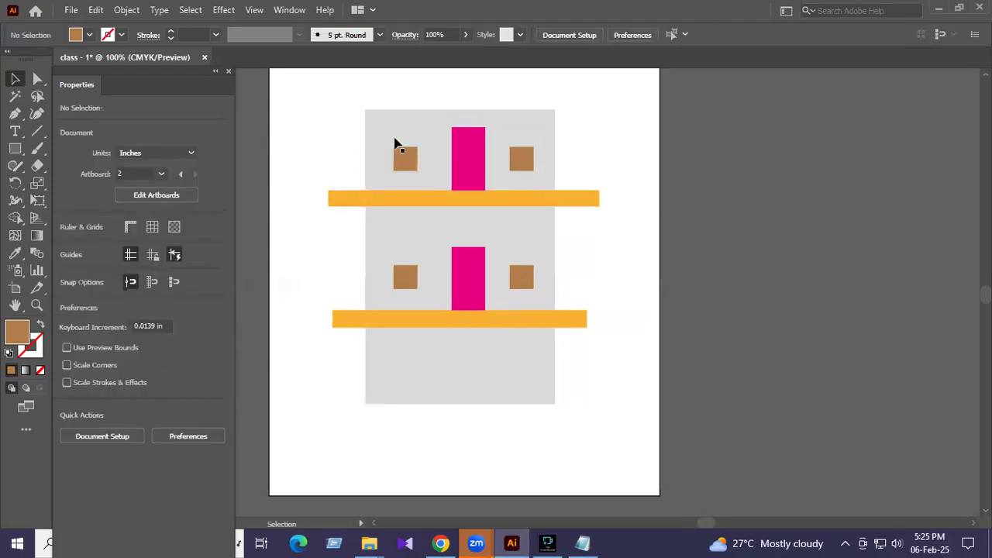
{"action": "left_click", "coordinate": [474, 158]}
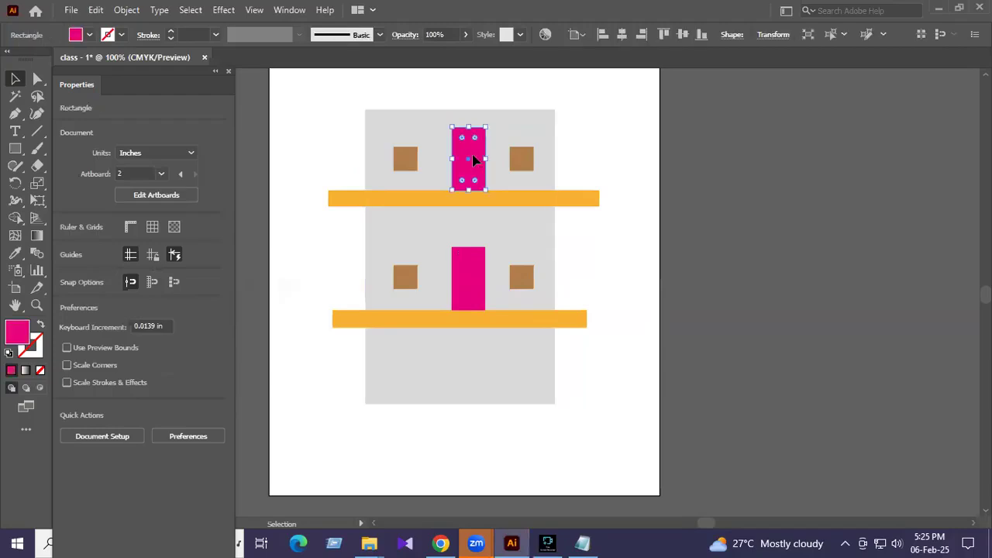
{"action": "left_click", "coordinate": [14, 148]}
Draw a small ellipse on the upper pink rectangle and fill it light green.
{"action": "left_click", "coordinate": [66, 183]}
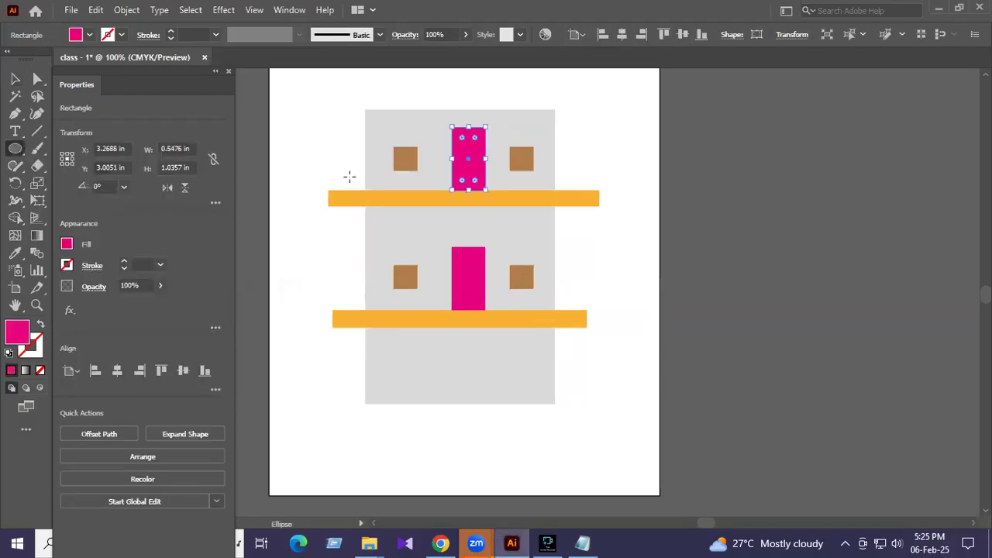
{"action": "left_click_drag", "start_coordinate": [460, 147], "coordinate": [482, 164]}
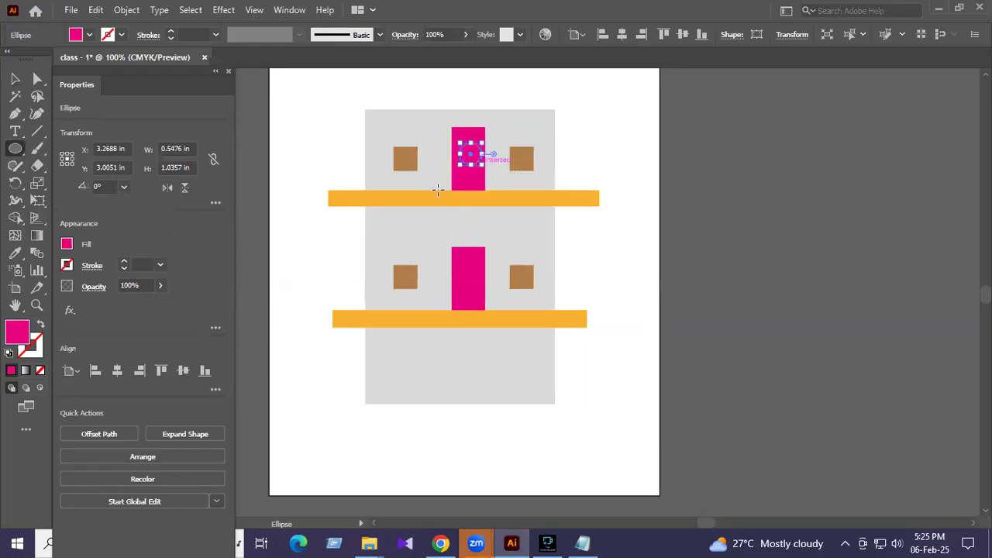
{"action": "left_click", "coordinate": [67, 244]}
{"action": "left_click", "coordinate": [48, 308]}
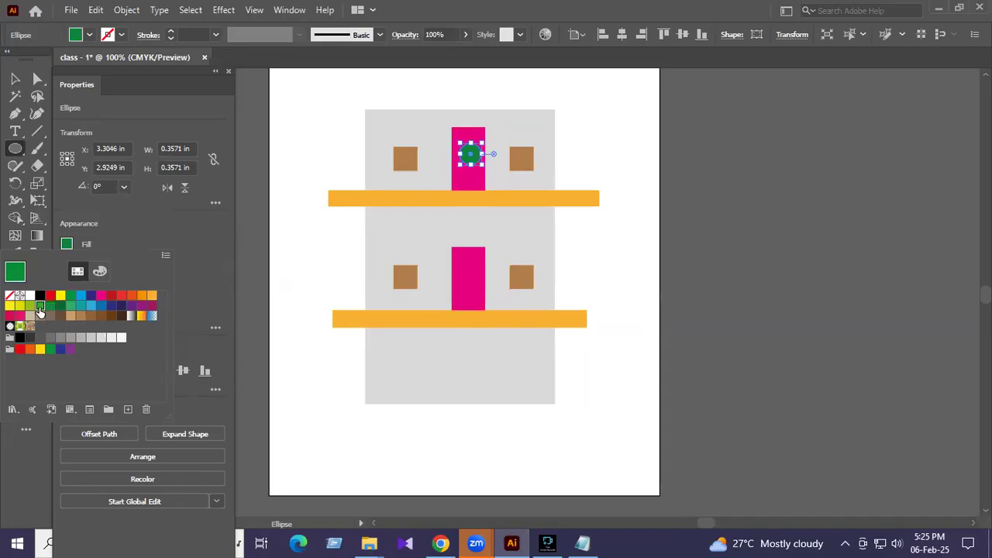
{"action": "left_click", "coordinate": [40, 305]}
{"action": "left_click", "coordinate": [13, 80]}
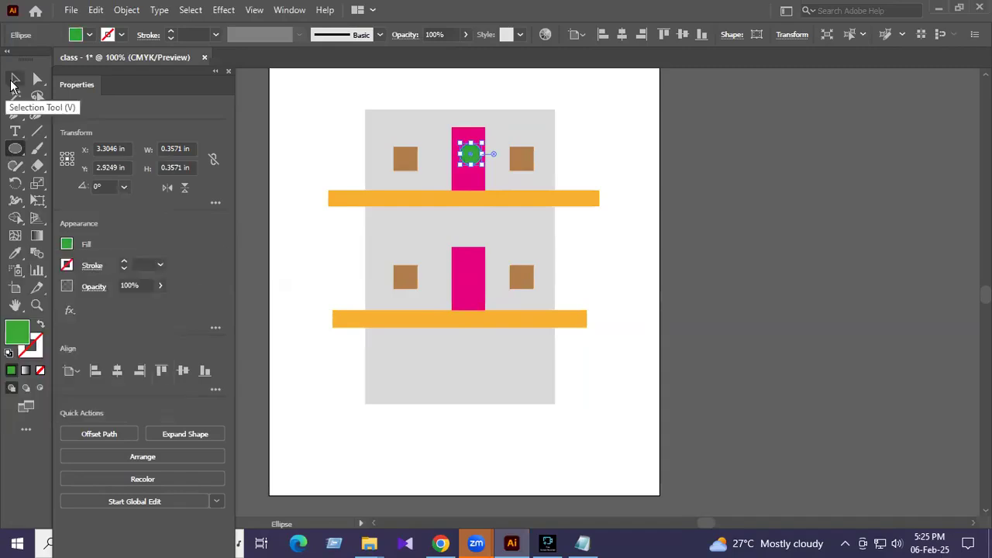
{"action": "left_click", "coordinate": [13, 80]}
Move the green circle higher on the pink rectangle and zoom in on the building.
{"action": "left_click", "coordinate": [591, 163]}
{"action": "left_click_drag", "start_coordinate": [468, 159], "coordinate": [470, 145]}
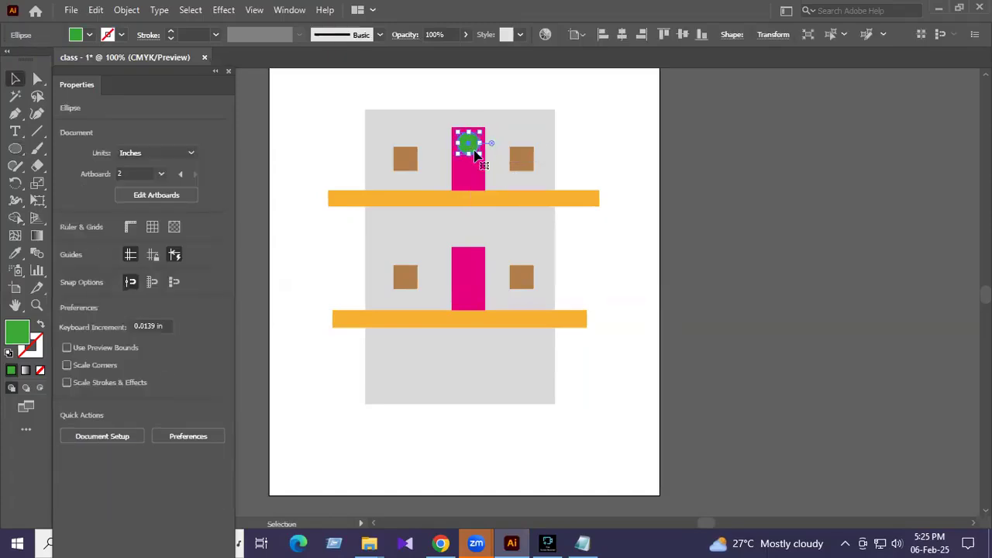
{"action": "left_click", "coordinate": [597, 157]}
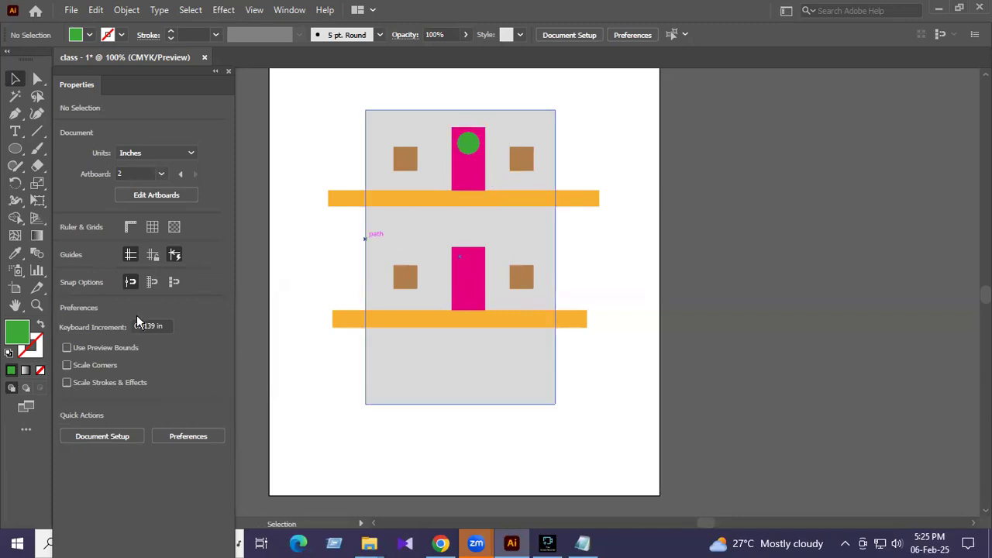
{"action": "left_click", "coordinate": [37, 304]}
{"action": "left_click", "coordinate": [492, 167]}
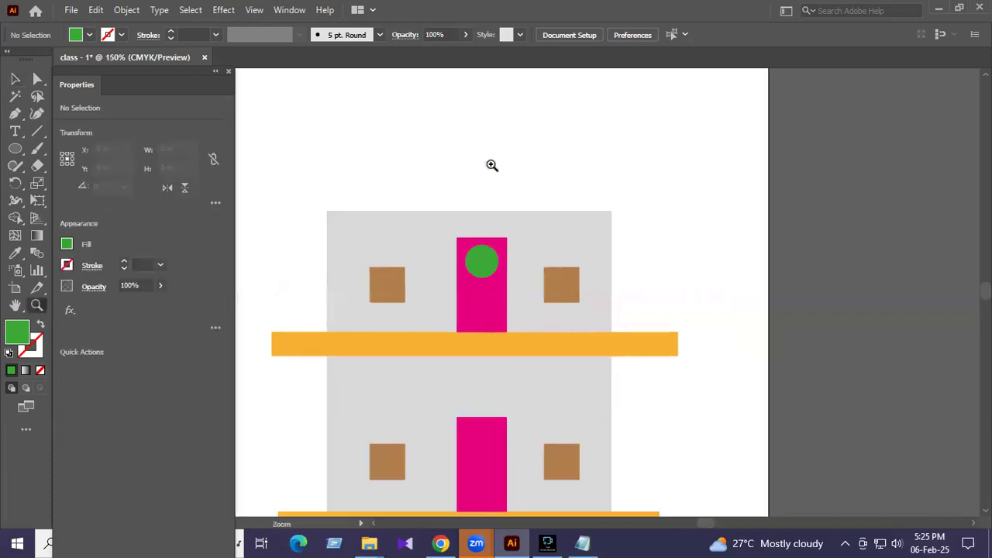
{"action": "left_click", "coordinate": [14, 78]}
{"action": "scroll", "coordinate": [428, 274], "scroll_direction": "down", "scroll_amount": 2}
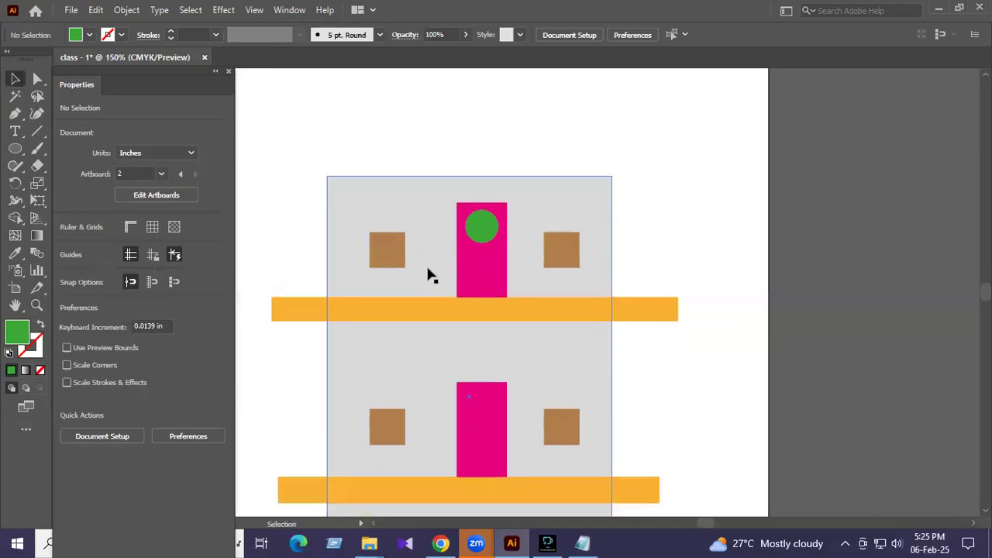
{"action": "scroll", "coordinate": [465, 260], "scroll_direction": "down", "scroll_amount": 1}
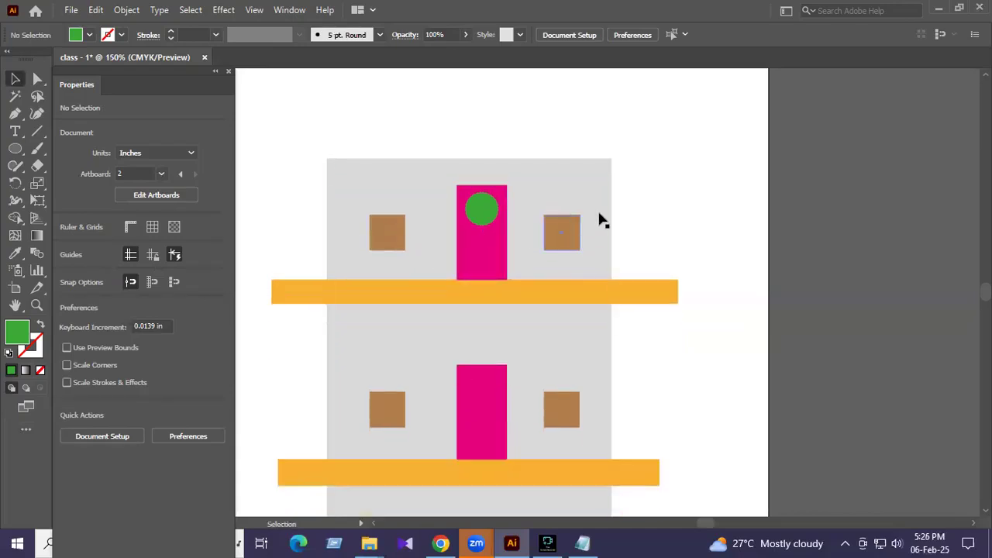
{"action": "scroll", "coordinate": [612, 224], "scroll_direction": "down", "scroll_amount": 1}
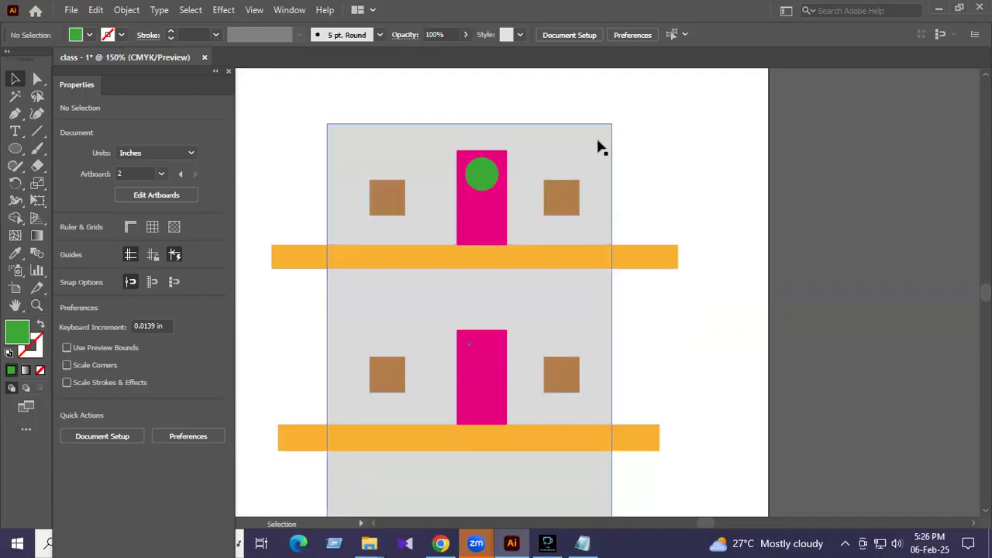
{"action": "left_click", "coordinate": [600, 148]}
{"action": "scroll", "coordinate": [615, 194], "scroll_direction": "down", "scroll_amount": 4}
{"action": "scroll", "coordinate": [627, 260], "scroll_direction": "up", "scroll_amount": 2}
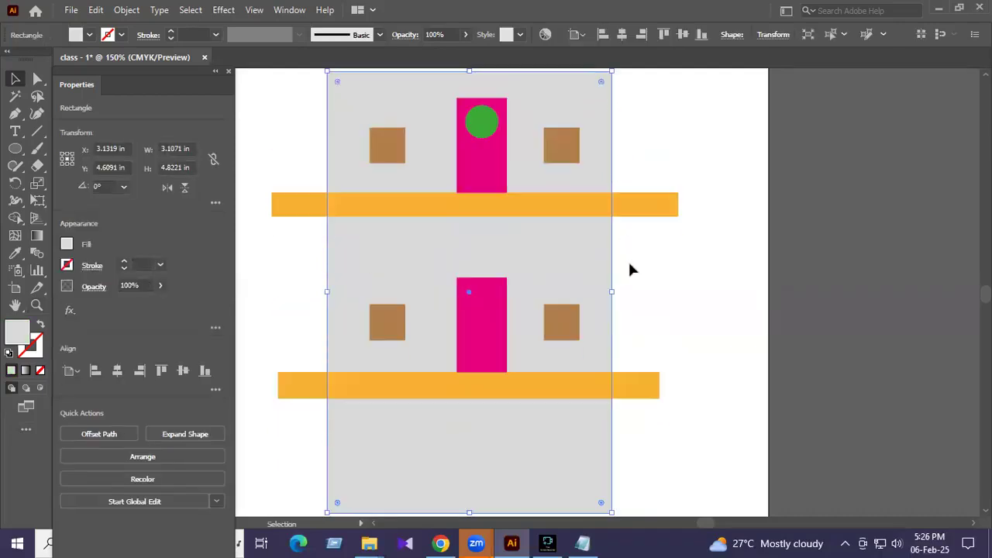
{"action": "scroll", "coordinate": [629, 265], "scroll_direction": "up", "scroll_amount": 2}
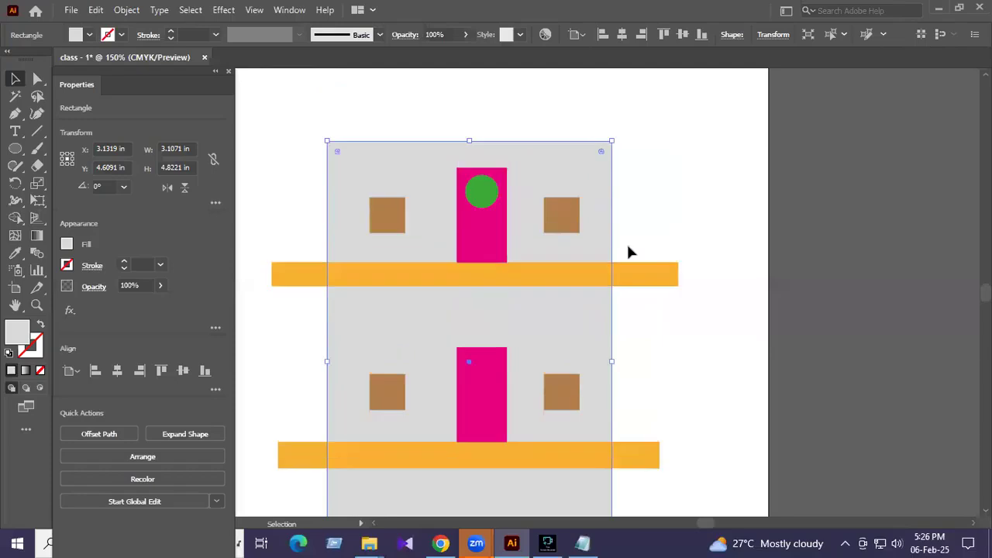
{"action": "right_click", "coordinate": [560, 161]}
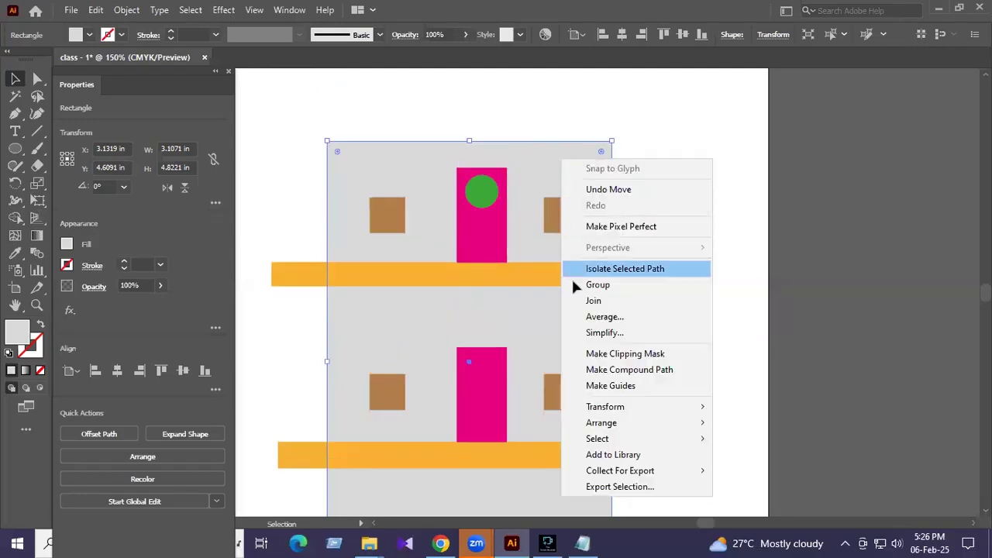
{"action": "mouse_move", "coordinate": [612, 429]}
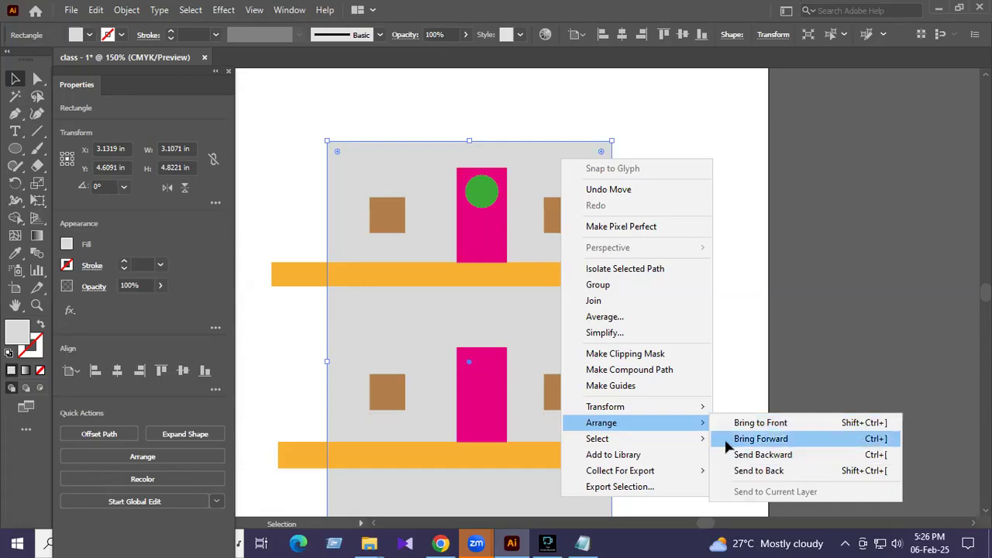
{"action": "left_click", "coordinate": [438, 308]}
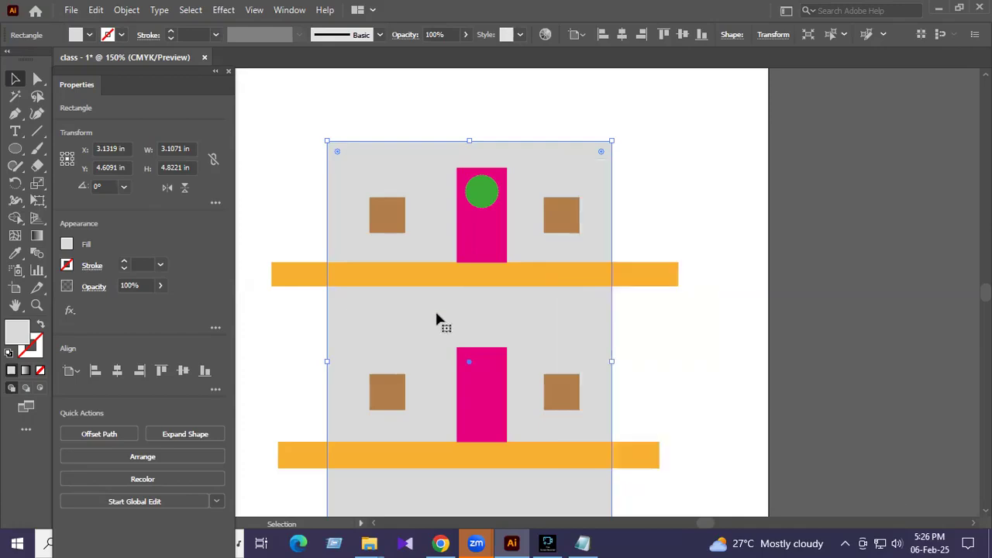
{"action": "scroll", "coordinate": [435, 309], "scroll_direction": "down", "scroll_amount": 1}
{"action": "left_click", "coordinate": [254, 11]}
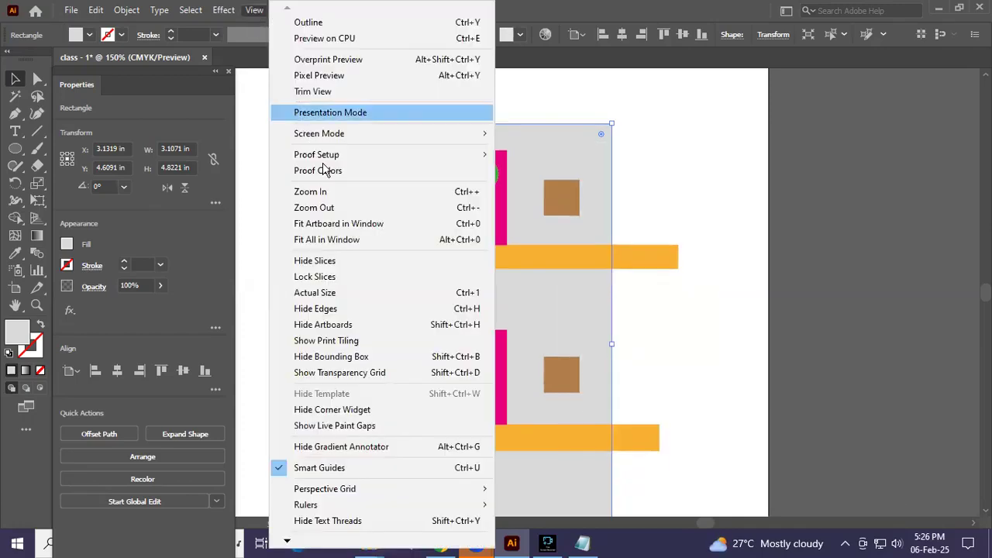
{"action": "left_click", "coordinate": [351, 227]}
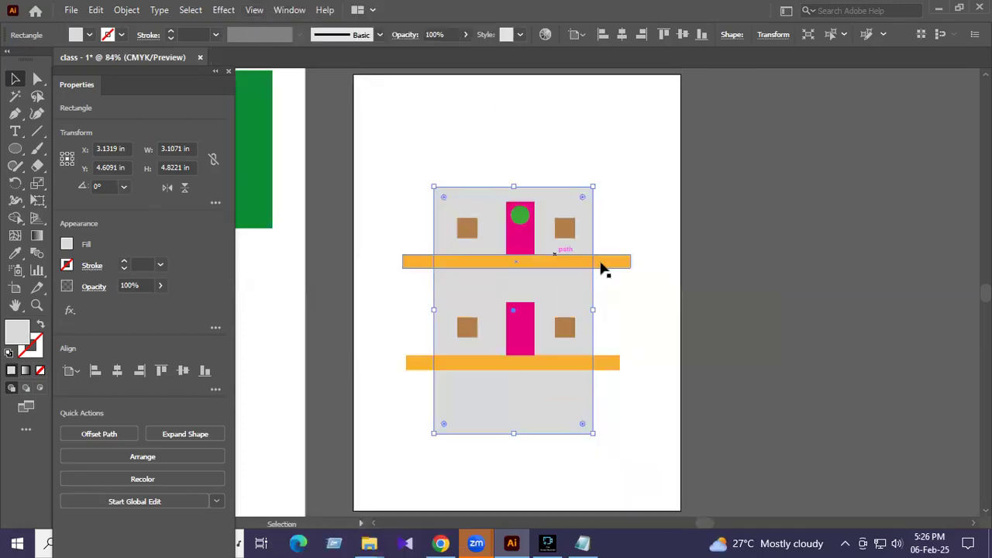
{"action": "left_click", "coordinate": [616, 158]}
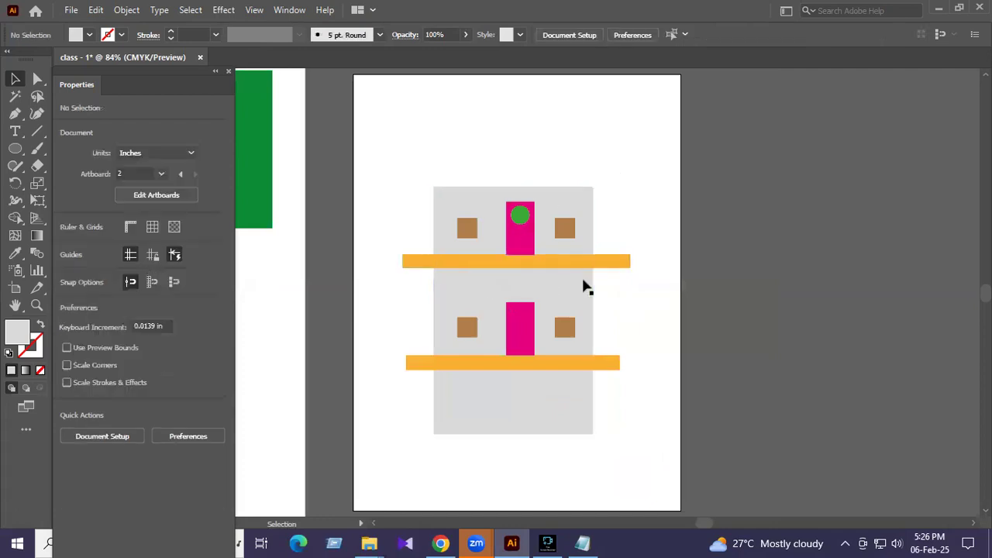
{"action": "scroll", "coordinate": [583, 284], "scroll_direction": "down", "scroll_amount": 1}
{"action": "left_click", "coordinate": [36, 307]}
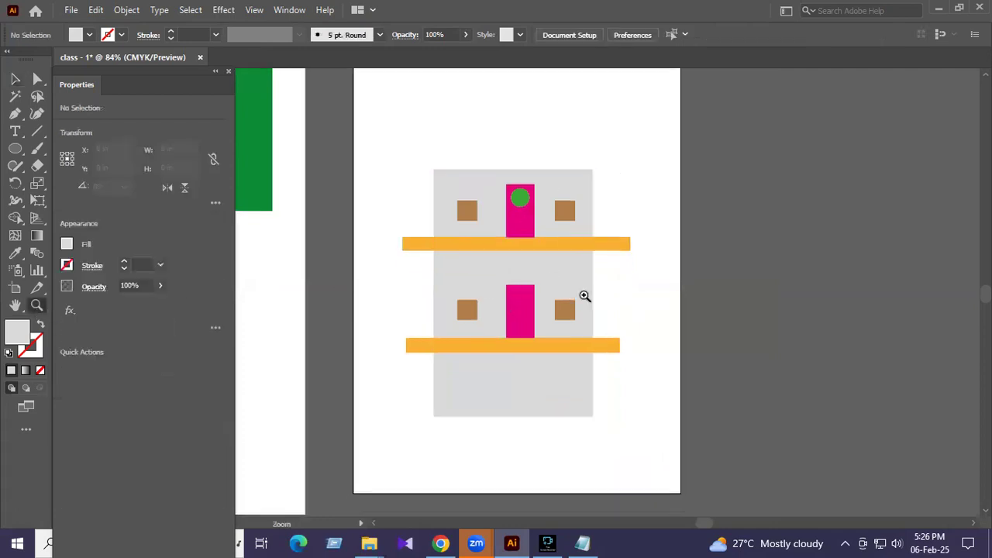
{"action": "left_click", "coordinate": [533, 281]}
{"action": "scroll", "coordinate": [548, 279], "scroll_direction": "down", "scroll_amount": 2}
{"action": "left_click", "coordinate": [510, 225]}
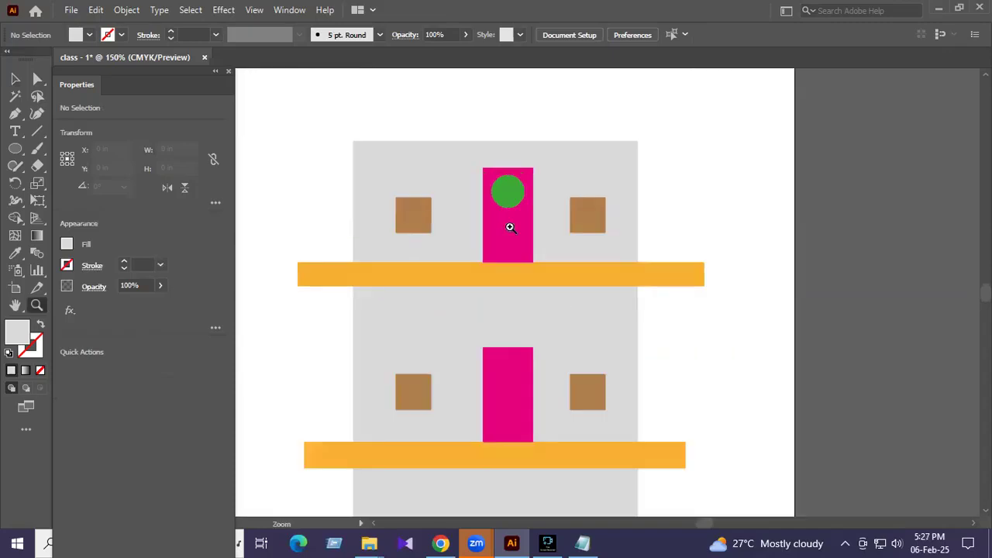
{"action": "scroll", "coordinate": [532, 259], "scroll_direction": "down", "scroll_amount": 4}
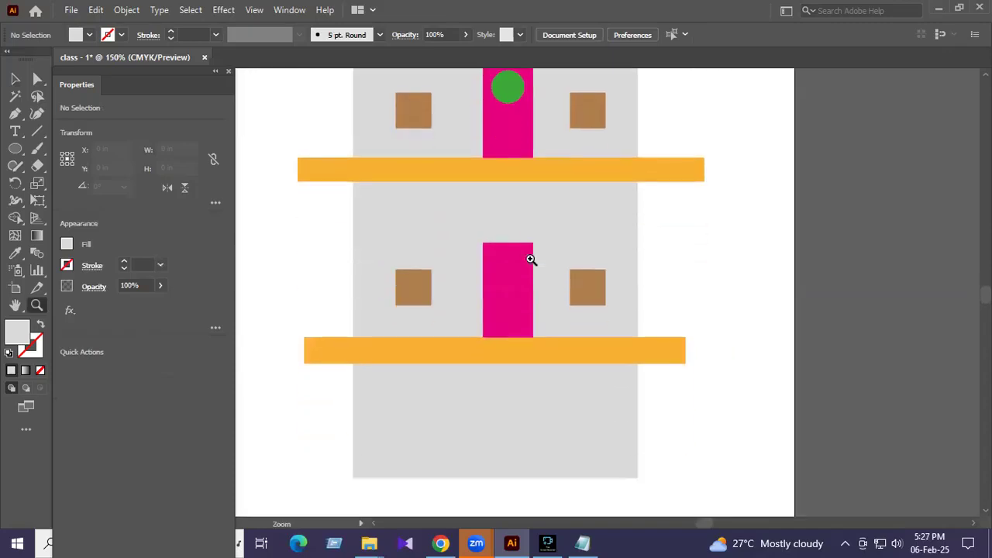
{"action": "scroll", "coordinate": [619, 397], "scroll_direction": "up", "scroll_amount": 2}
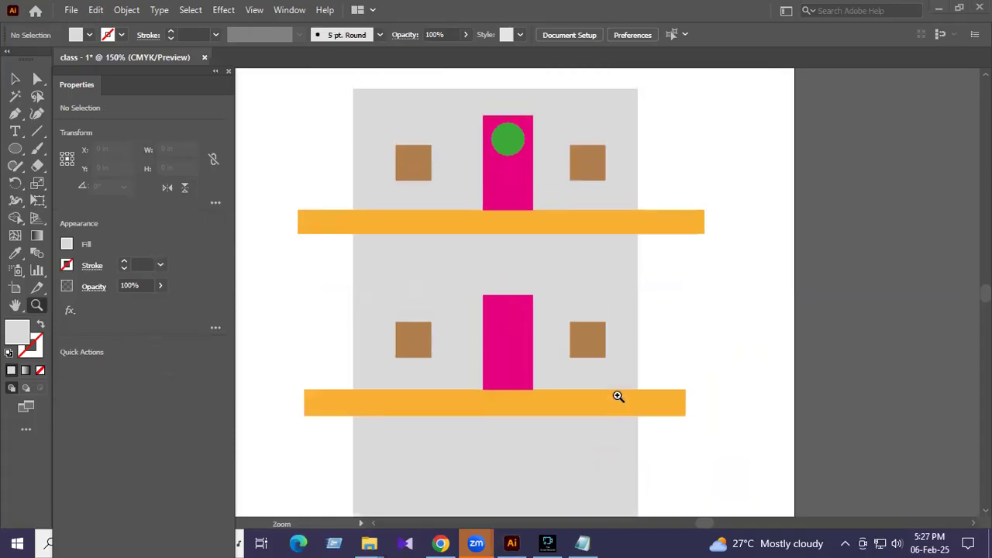
{"action": "key", "text": "super"}
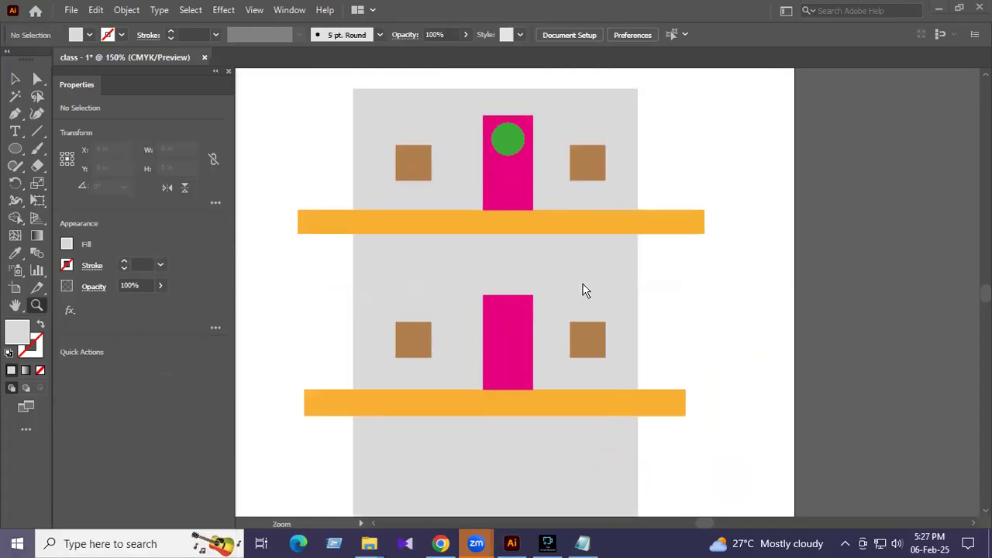
{"action": "left_click", "coordinate": [728, 268]}
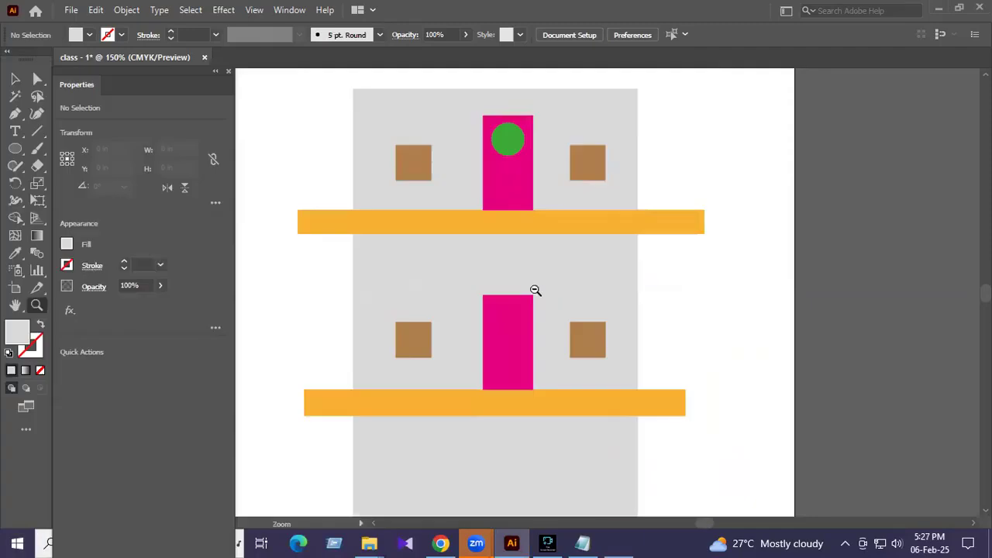
{"action": "left_click", "coordinate": [552, 267], "text": "alt"}
{"action": "scroll", "coordinate": [542, 280], "scroll_direction": "down", "scroll_amount": 1}
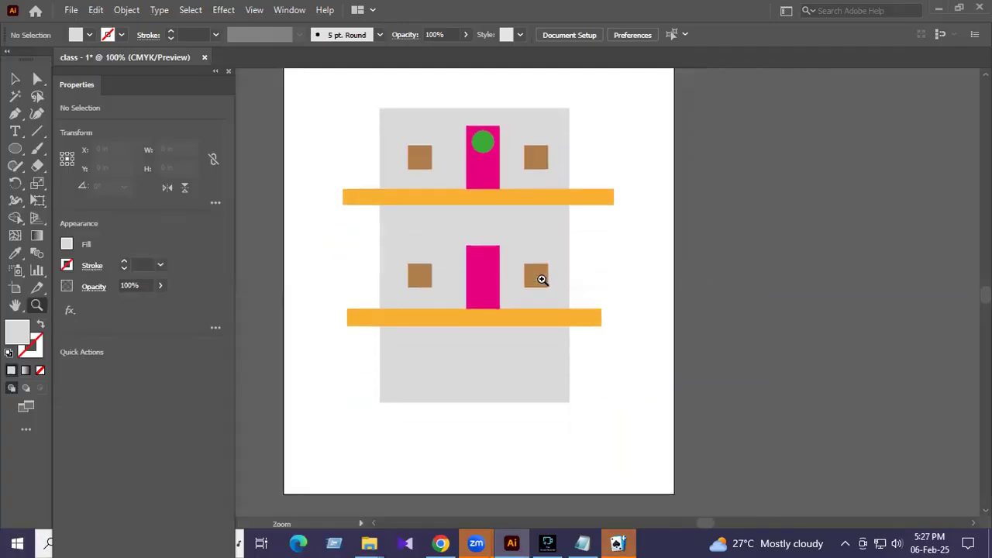
{"action": "left_click", "coordinate": [11, 81]}
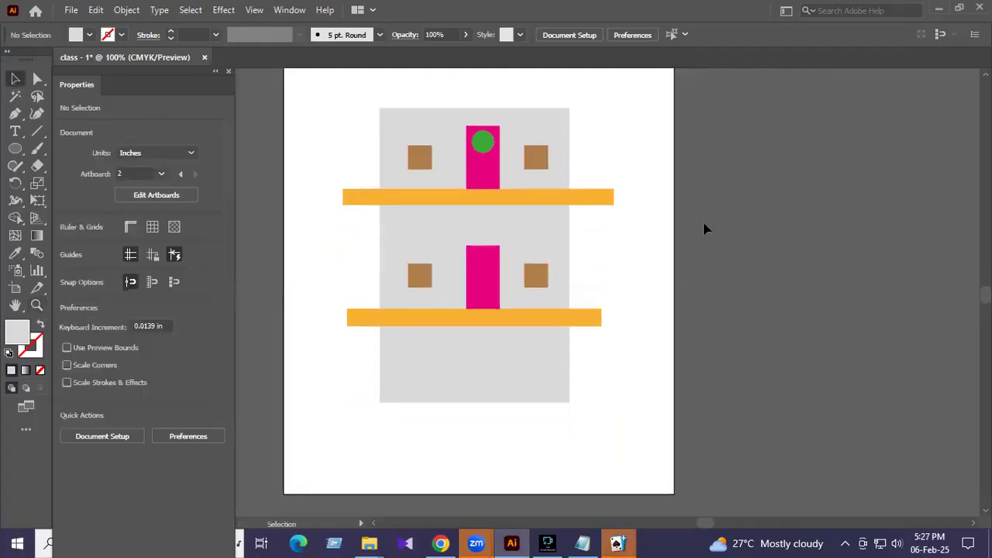
Bring the grey rectangle forward in front of the top orange bar with Arrange.
{"action": "left_click", "coordinate": [544, 221]}
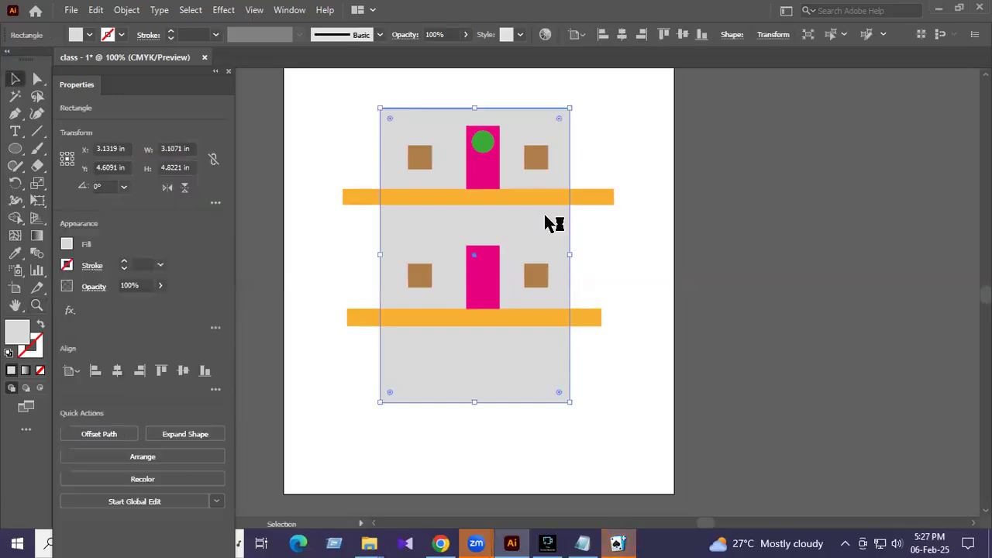
{"action": "right_click", "coordinate": [545, 220]}
{"action": "mouse_move", "coordinate": [674, 458]}
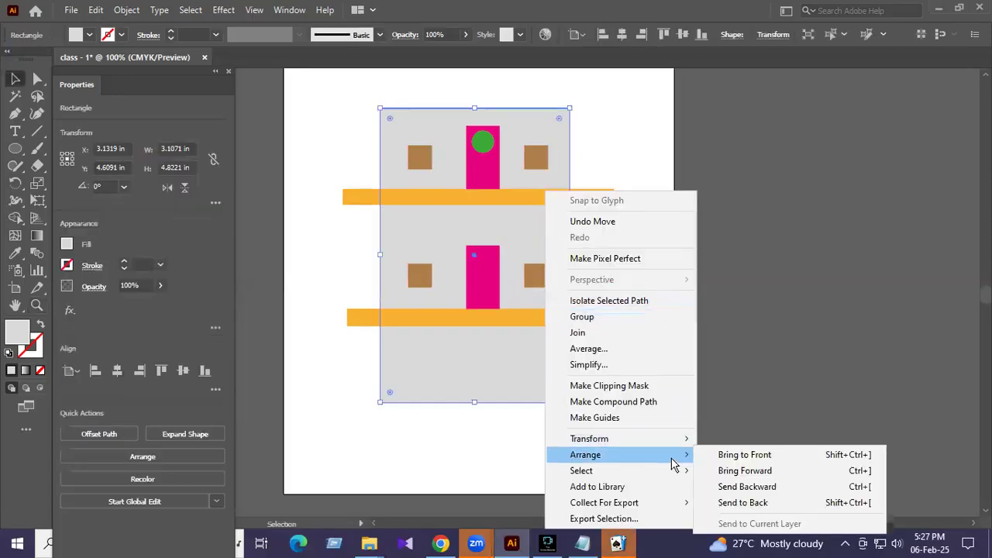
{"action": "left_click", "coordinate": [761, 471]}
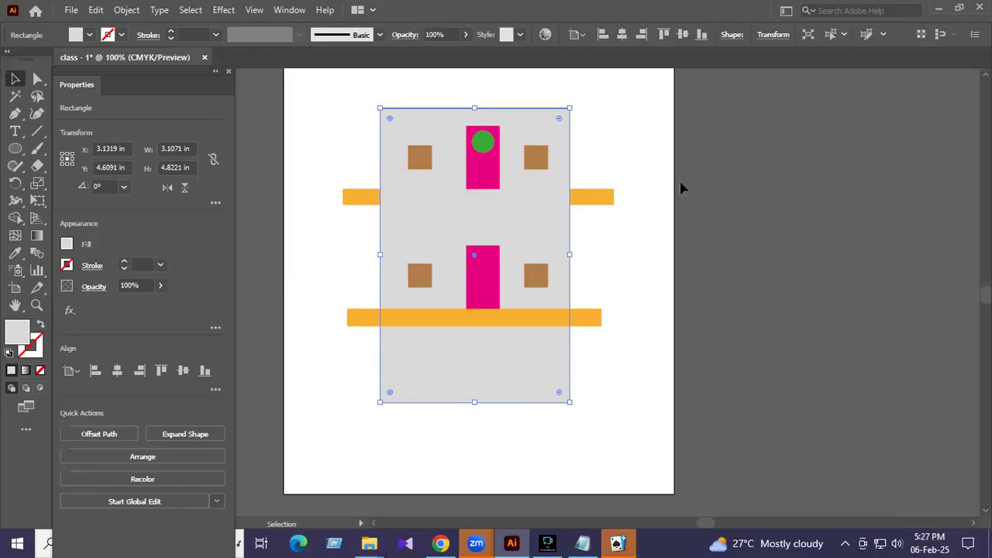
{"action": "left_click", "coordinate": [645, 195]}
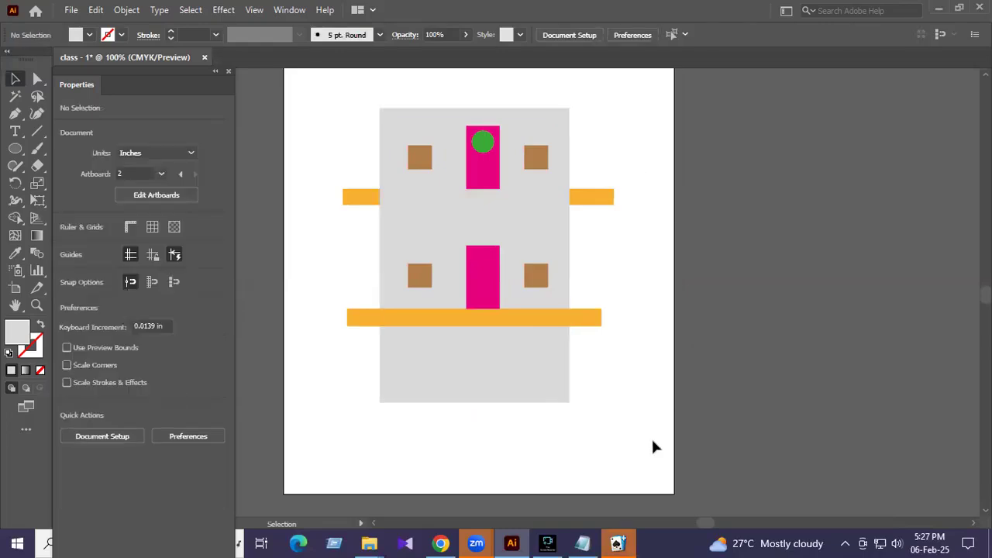
{"action": "left_click", "coordinate": [619, 543]}
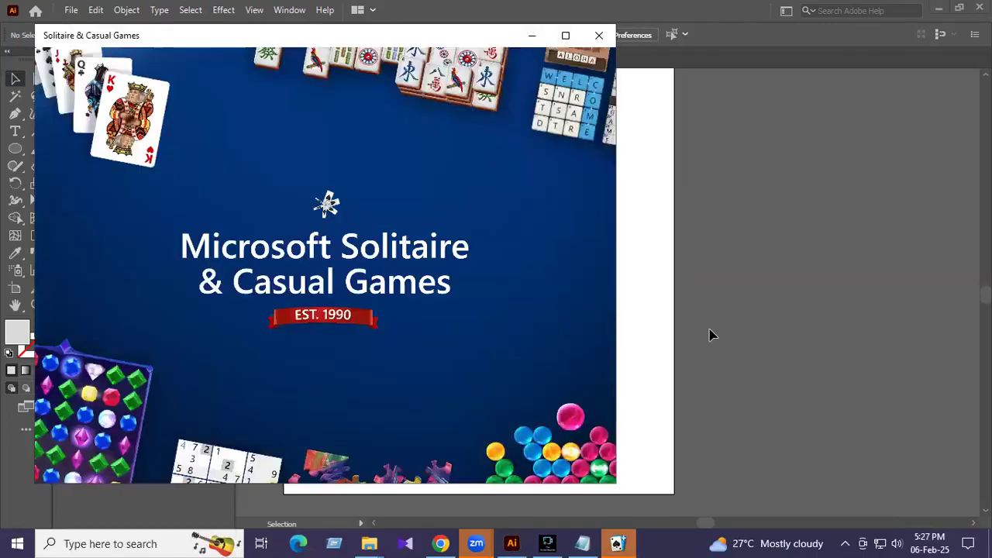
{"action": "left_click", "coordinate": [605, 33]}
Nudge the top orange bar slightly lower behind the grey wall.
{"action": "left_click", "coordinate": [594, 198]}
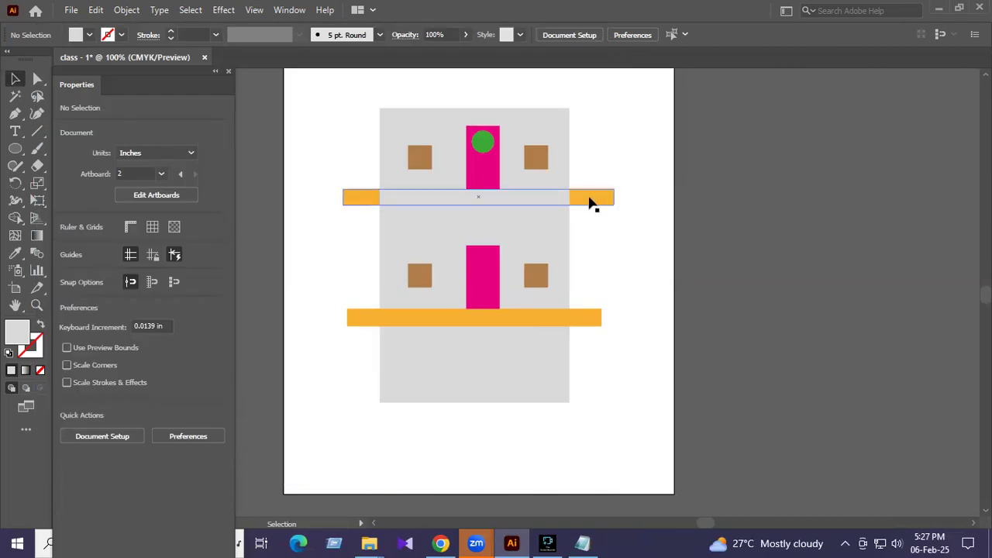
{"action": "left_click", "coordinate": [559, 128]}
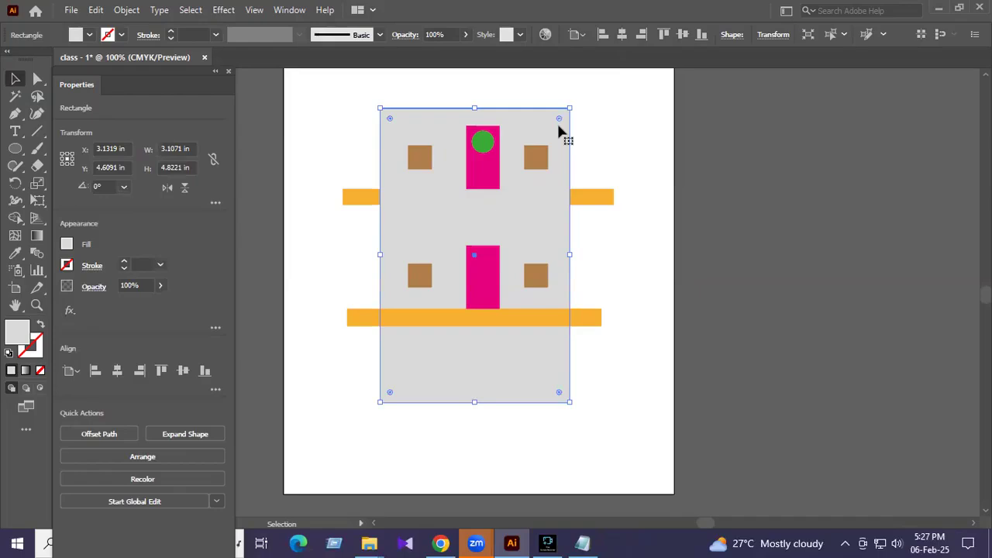
{"action": "left_click", "coordinate": [602, 199]}
{"action": "left_click_drag", "start_coordinate": [599, 199], "coordinate": [587, 215]}
{"action": "left_click", "coordinate": [608, 233]}
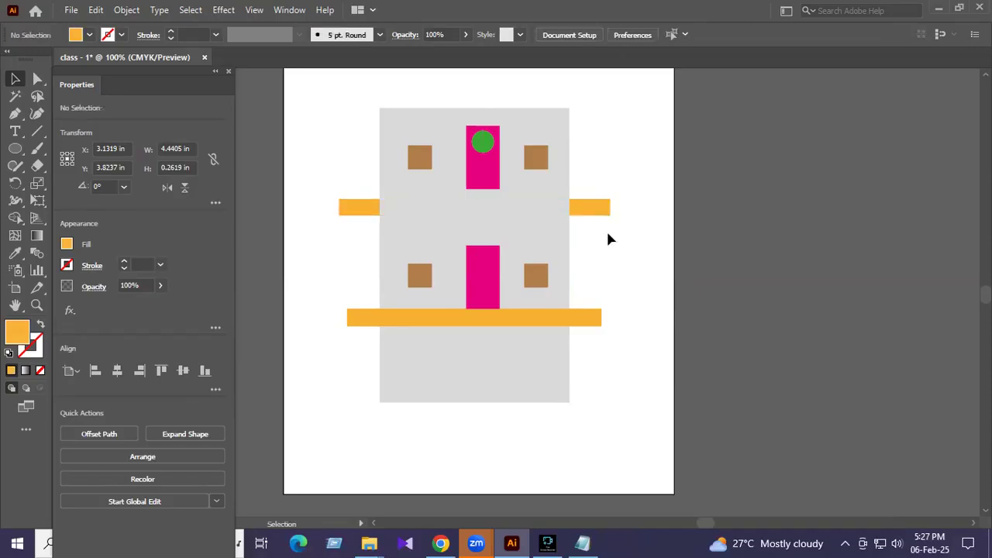
{"action": "left_click", "coordinate": [559, 126]}
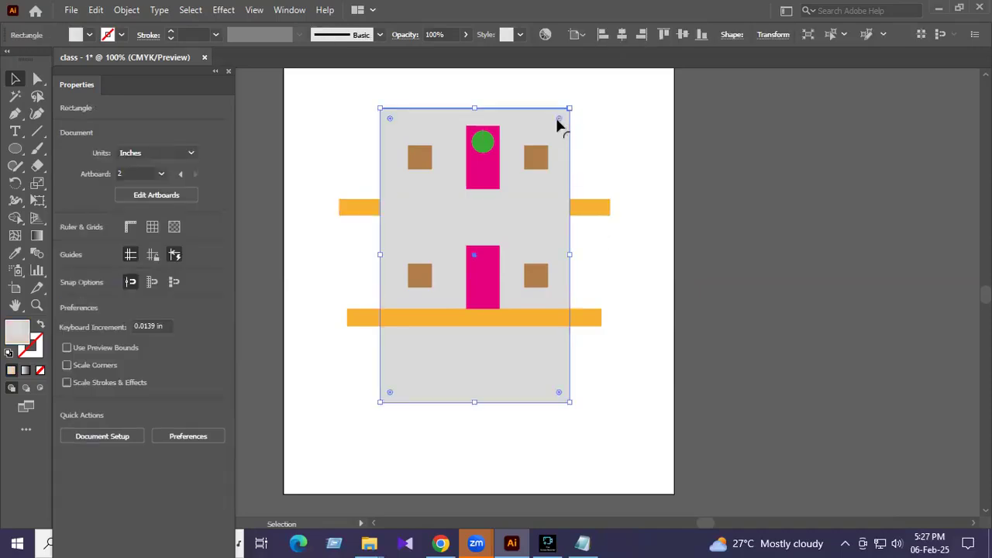
{"action": "right_click", "coordinate": [546, 132]}
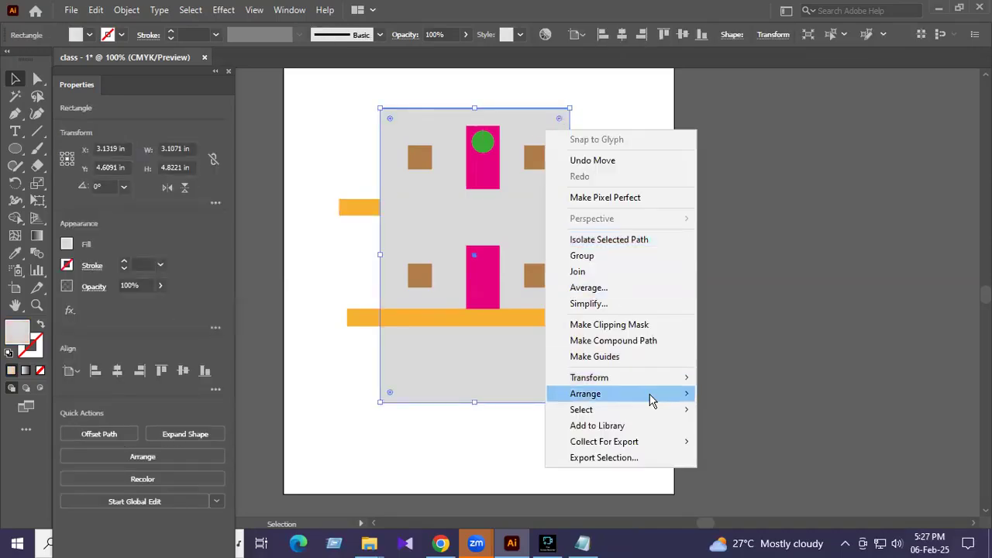
Step the grey rectangle forward past the orange and pink bars, then Bring to Front.
{"action": "mouse_move", "coordinate": [652, 399]}
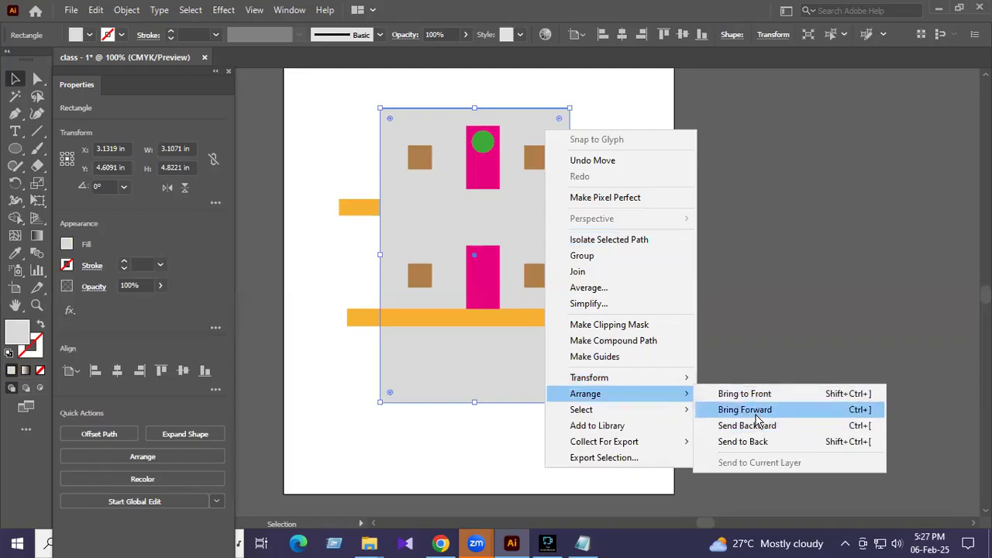
{"action": "left_click", "coordinate": [745, 411]}
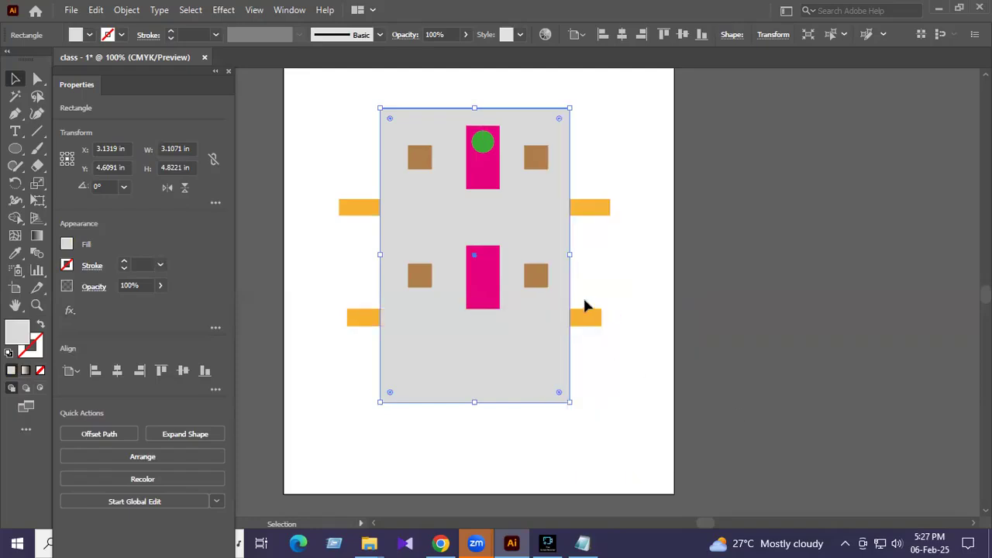
{"action": "right_click", "coordinate": [550, 211]}
{"action": "mouse_move", "coordinate": [614, 439]}
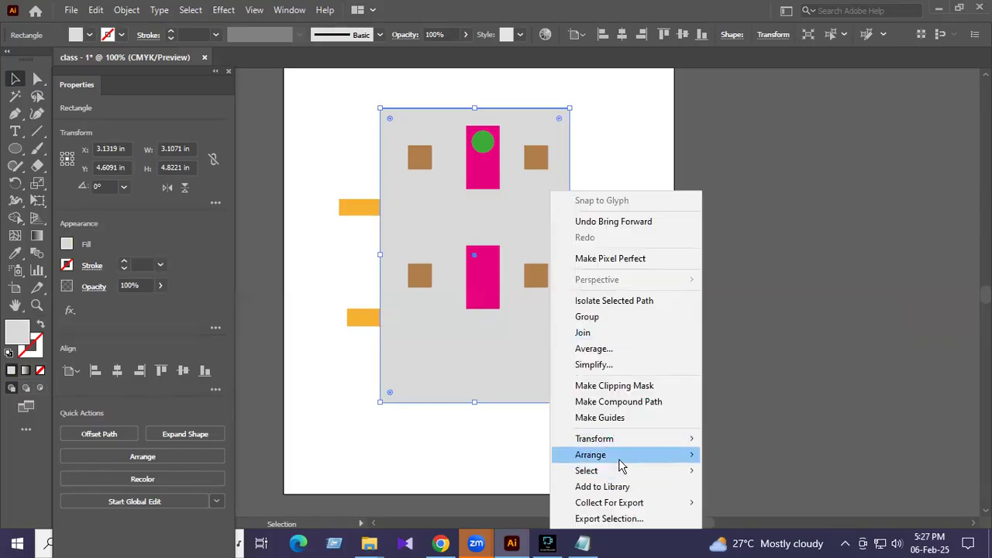
{"action": "mouse_move", "coordinate": [619, 457]}
{"action": "left_click", "coordinate": [744, 472]}
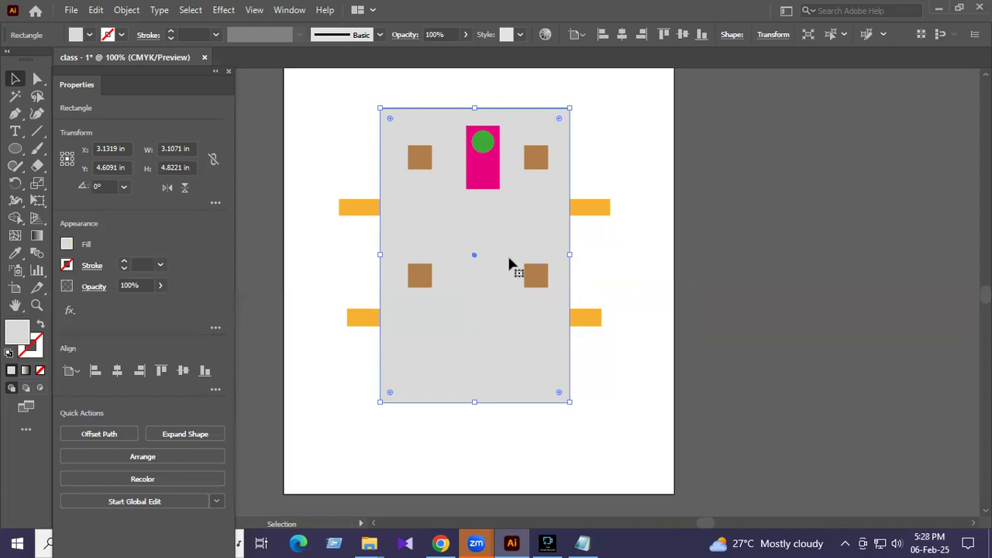
{"action": "right_click", "coordinate": [540, 216]}
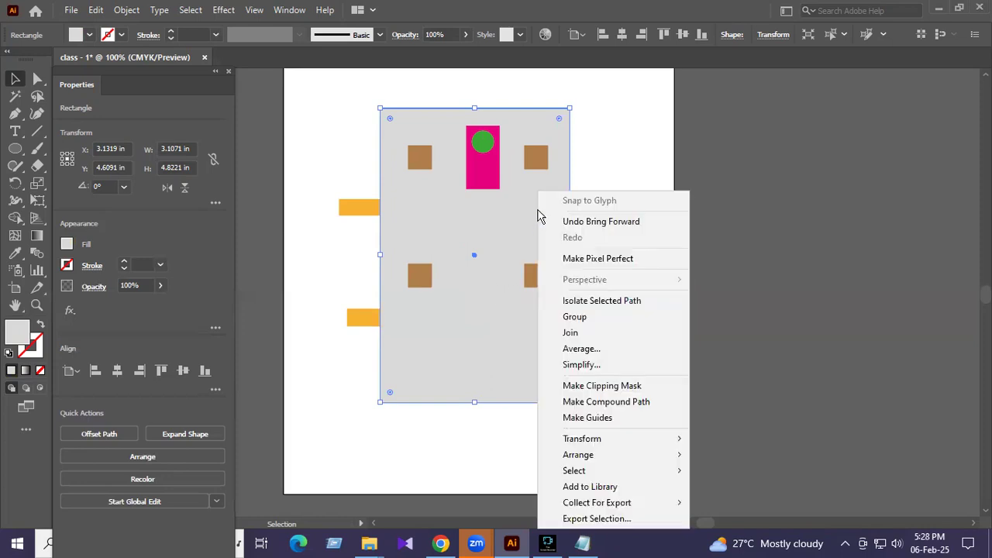
{"action": "mouse_move", "coordinate": [665, 459]}
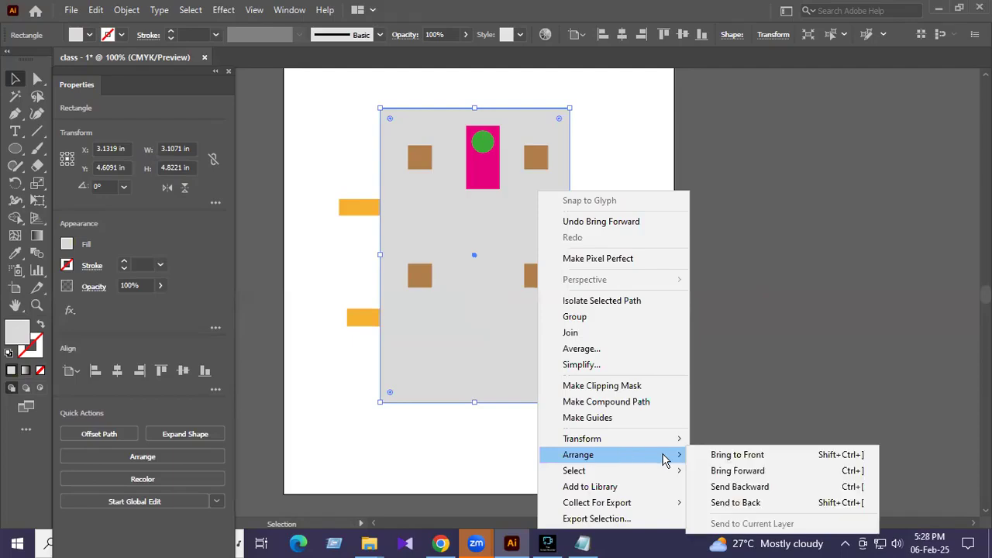
{"action": "left_click", "coordinate": [759, 459]}
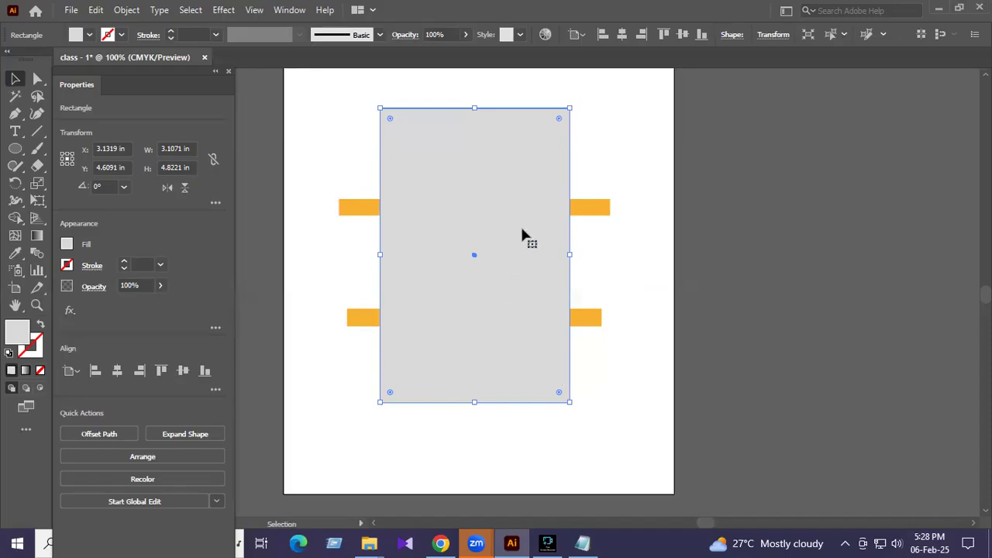
Nudge the grey rectangle slightly to the right and reselect it.
{"action": "left_click", "coordinate": [602, 211]}
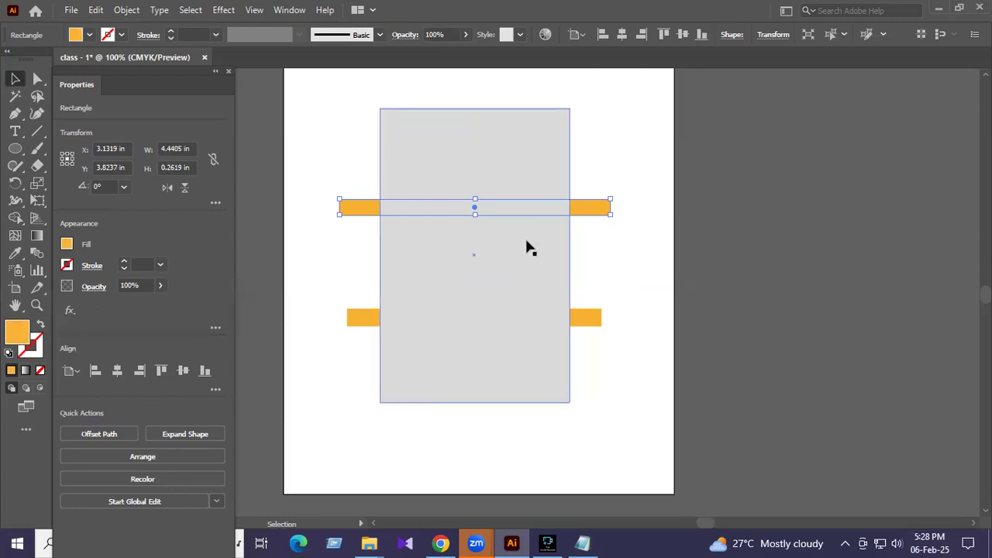
{"action": "left_click", "coordinate": [555, 118]}
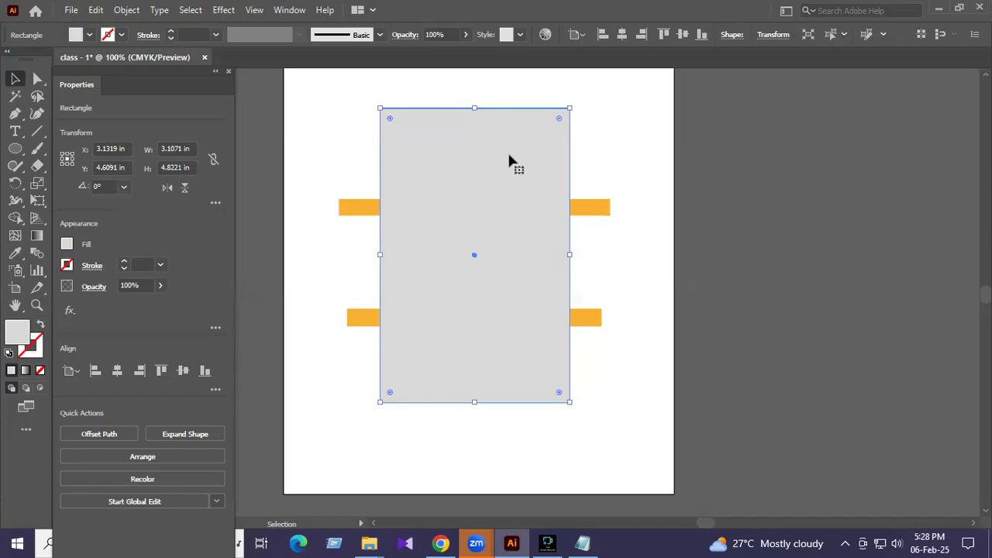
{"action": "mouse_move", "coordinate": [515, 165]}
{"action": "left_mouse_down"}
{"action": "mouse_move", "coordinate": [519, 157]}
{"action": "mouse_move", "coordinate": [511, 183]}
{"action": "mouse_move", "coordinate": [534, 167]}
{"action": "mouse_move", "coordinate": [507, 172]}
{"action": "mouse_move", "coordinate": [520, 163]}
{"action": "left_mouse_up"}
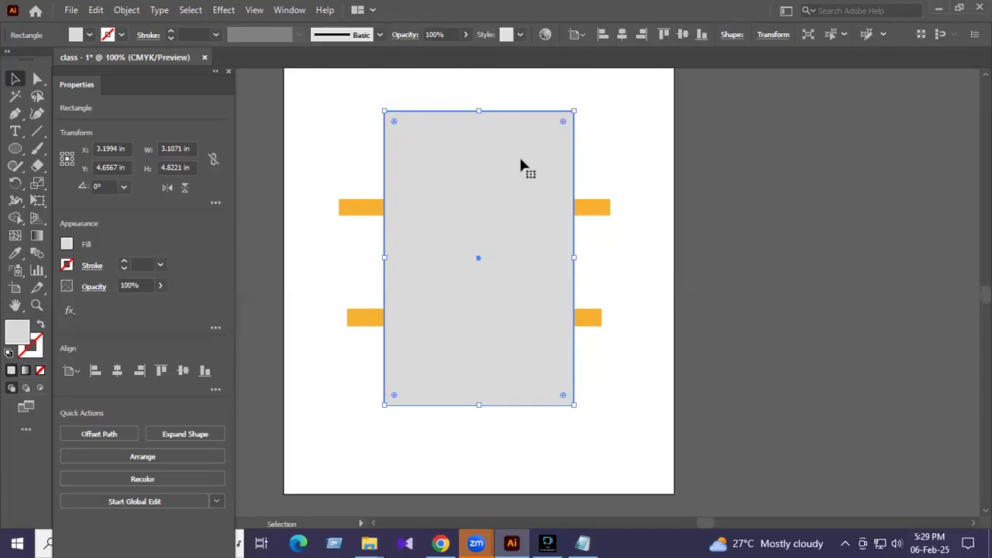
{"action": "left_click", "coordinate": [604, 159]}
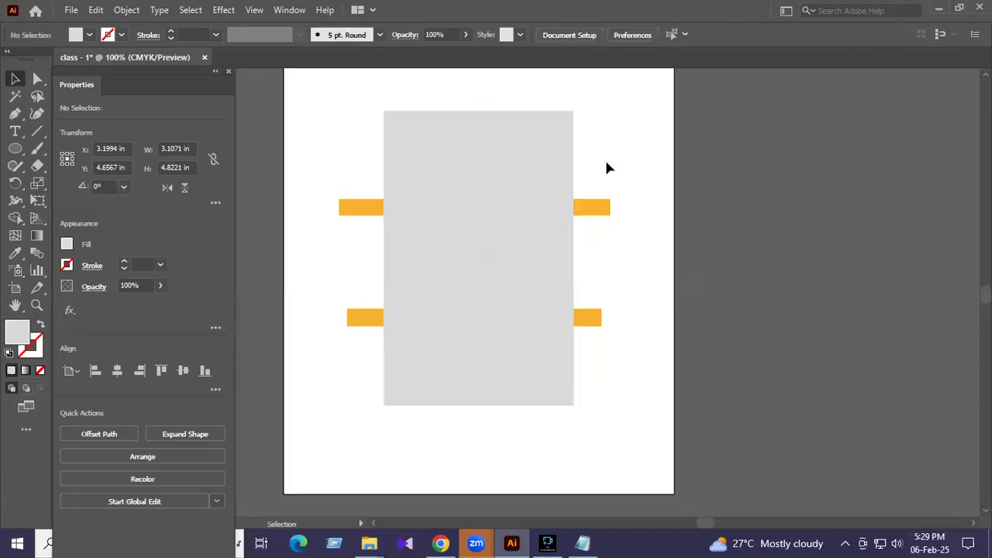
{"action": "left_click", "coordinate": [517, 186]}
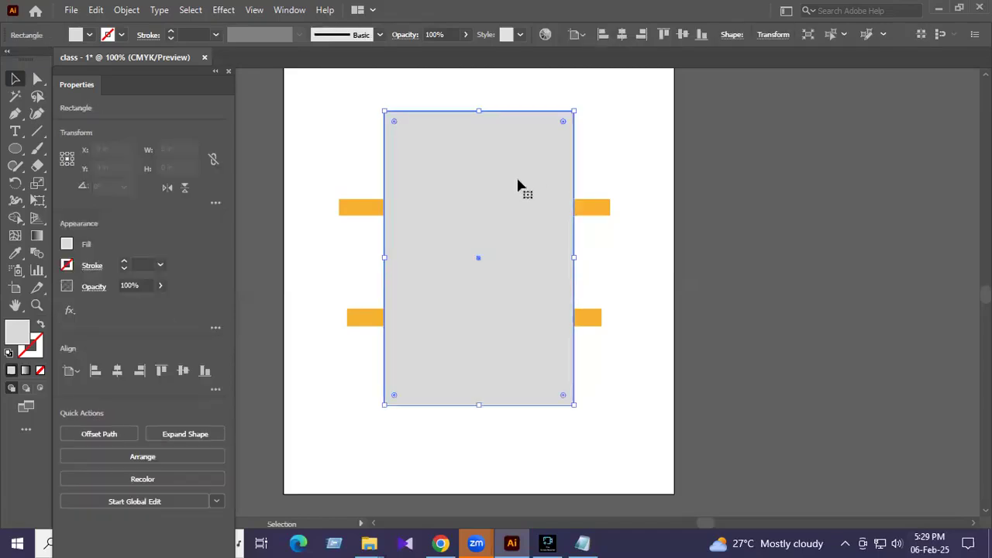
{"action": "left_click", "coordinate": [599, 152]}
{"action": "left_click", "coordinate": [548, 153]}
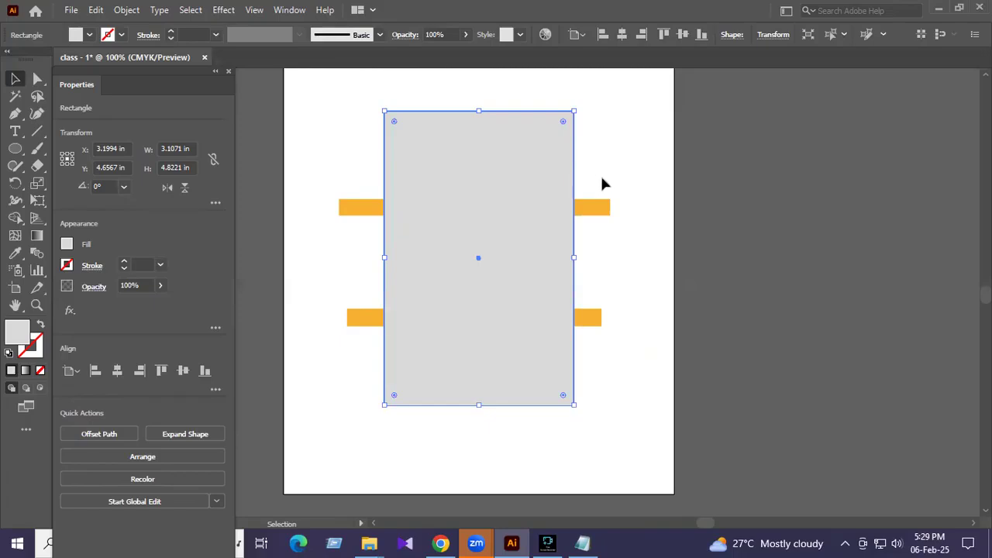
{"action": "left_click", "coordinate": [604, 135]}
{"action": "left_click", "coordinate": [487, 154]}
{"action": "right_click", "coordinate": [511, 145]}
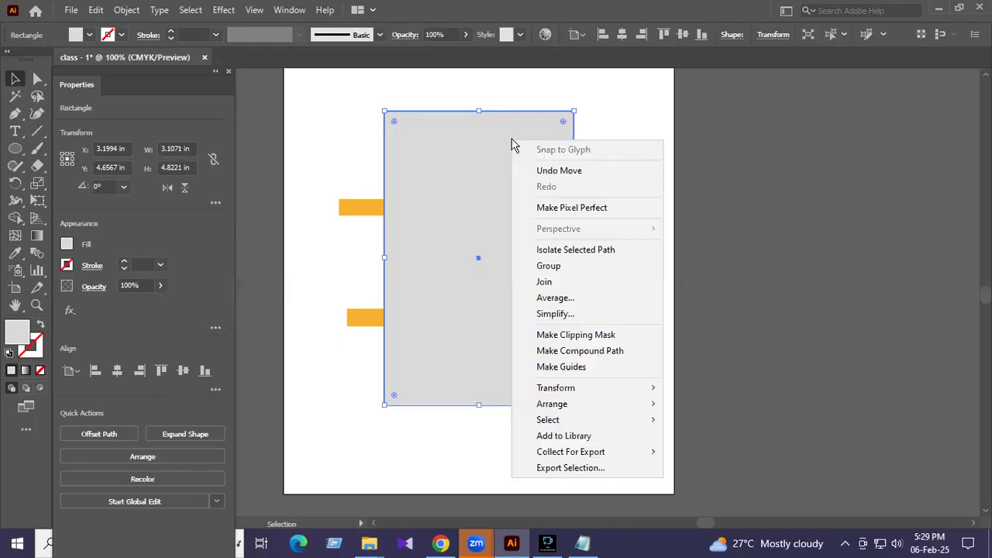
{"action": "mouse_move", "coordinate": [587, 413]}
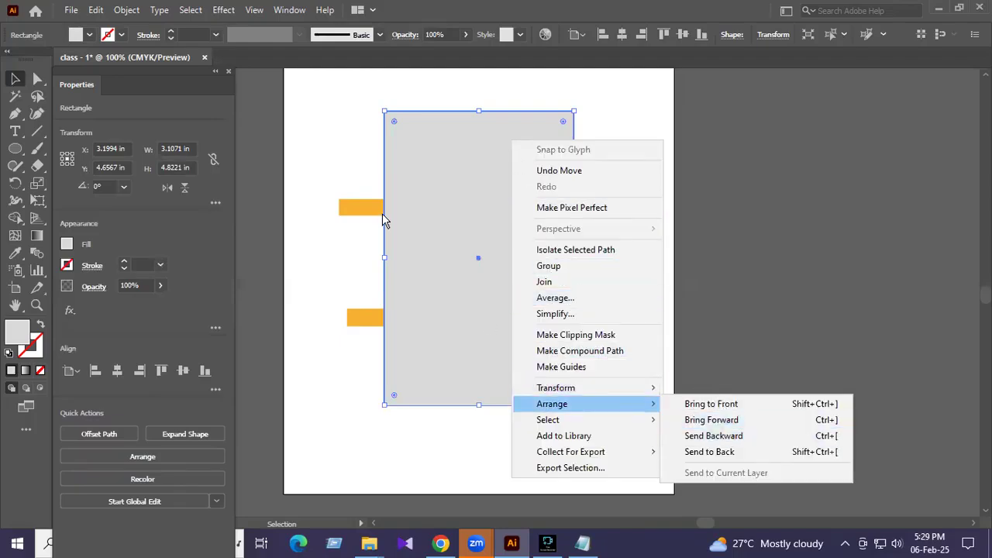
{"action": "left_click", "coordinate": [345, 271]}
{"action": "left_click", "coordinate": [455, 264]}
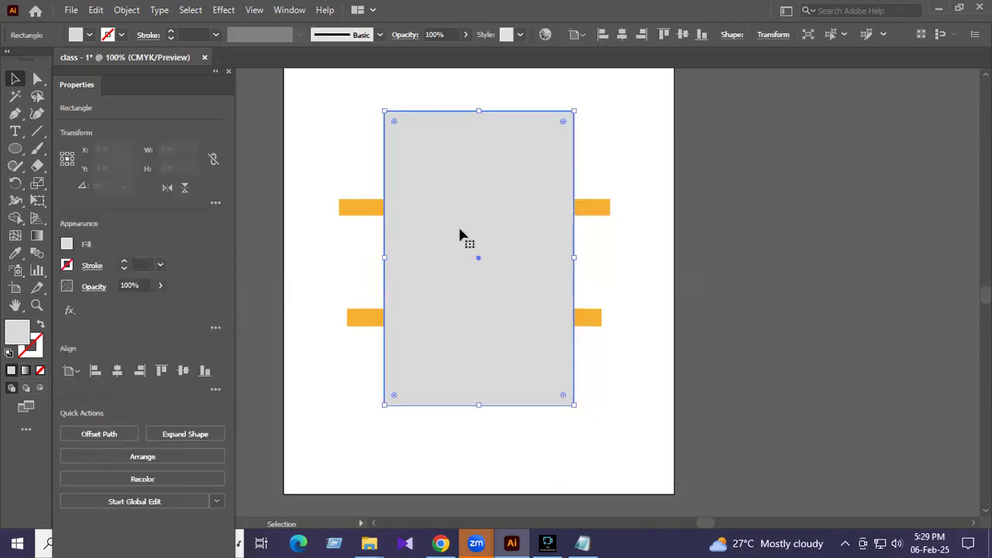
Send the grey rectangle backward twice, then Send to Back behind all shapes.
{"action": "right_click", "coordinate": [524, 131]}
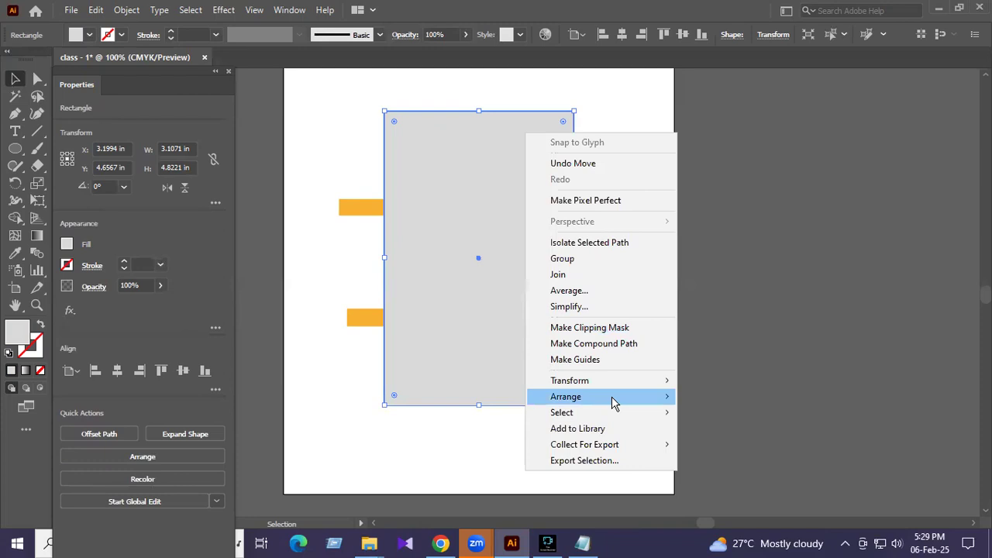
{"action": "mouse_move", "coordinate": [613, 400]}
{"action": "left_click", "coordinate": [729, 428]}
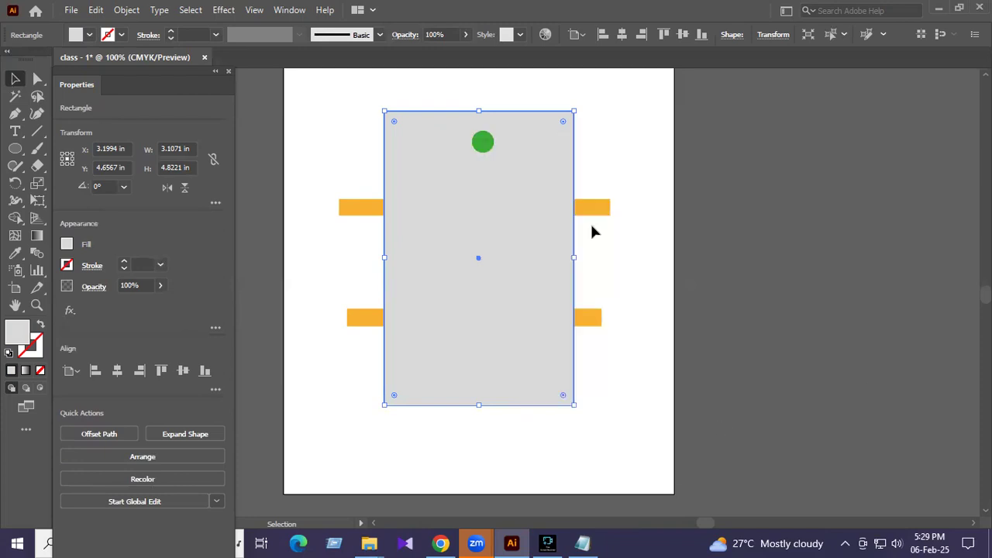
{"action": "left_click", "coordinate": [481, 147]}
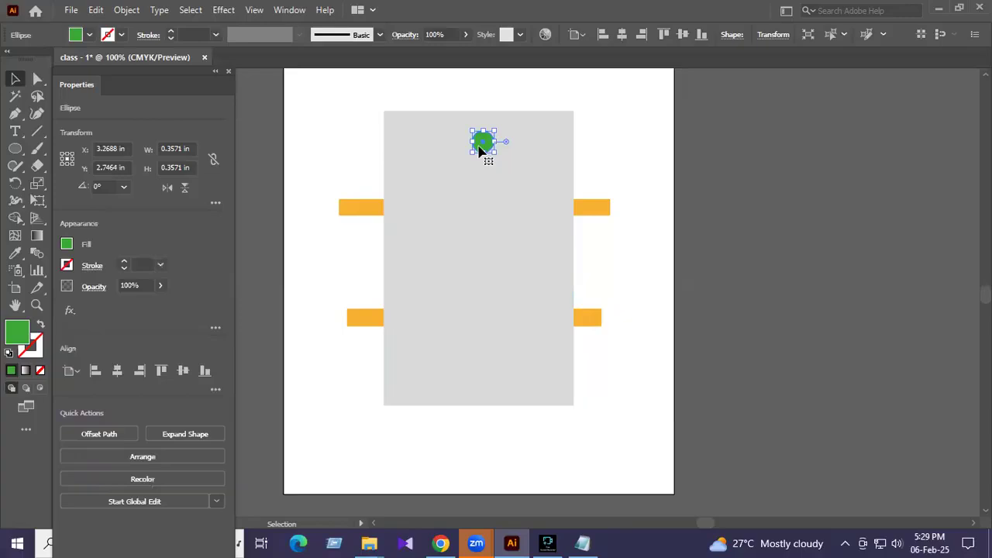
{"action": "left_click", "coordinate": [552, 150]}
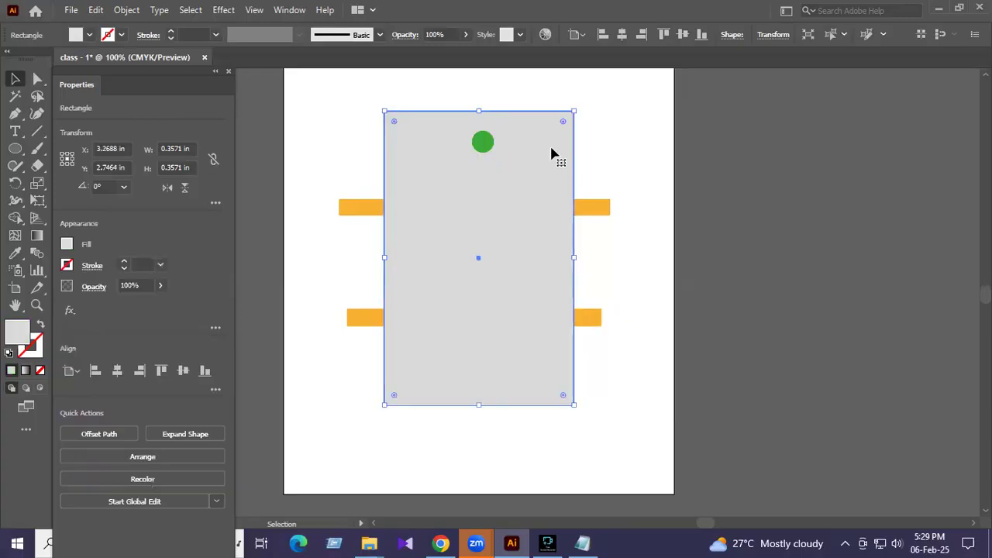
{"action": "right_click", "coordinate": [552, 147]}
{"action": "mouse_move", "coordinate": [685, 413]}
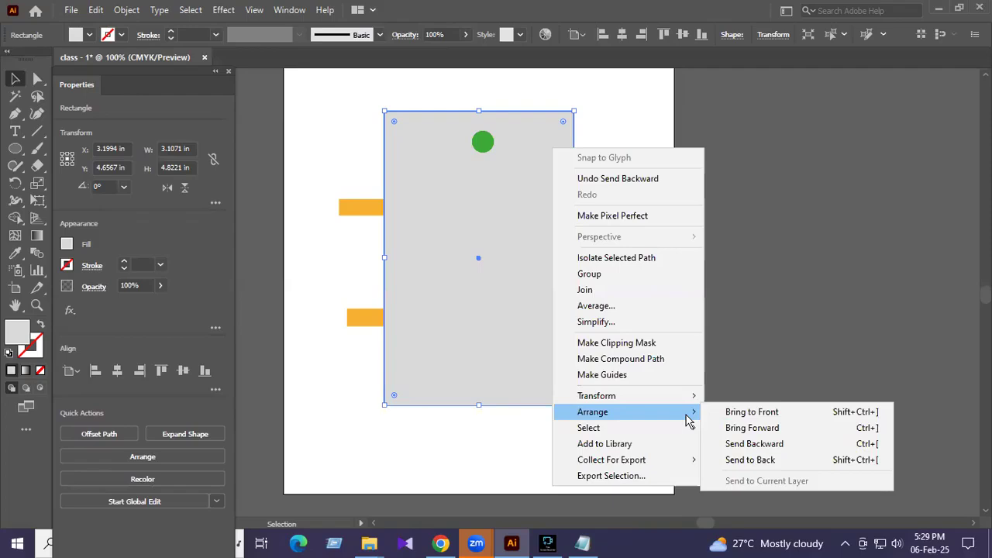
{"action": "left_click", "coordinate": [744, 445]}
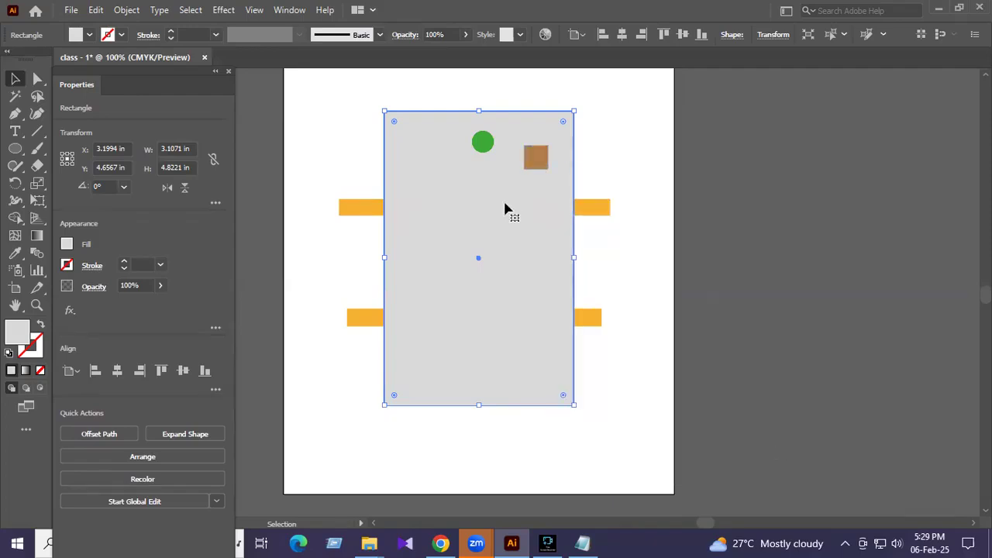
{"action": "right_click", "coordinate": [548, 206]}
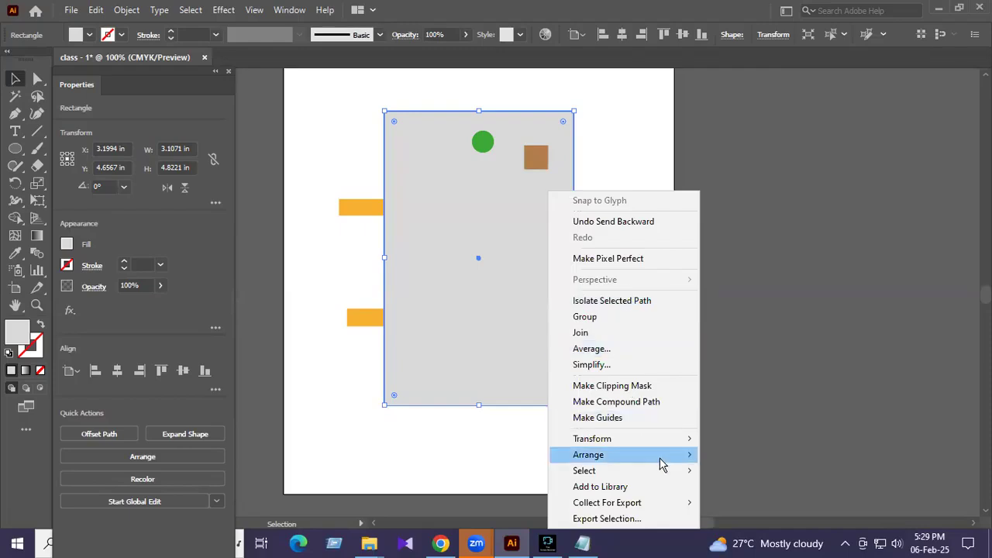
{"action": "mouse_move", "coordinate": [664, 457]}
{"action": "left_click", "coordinate": [781, 507]}
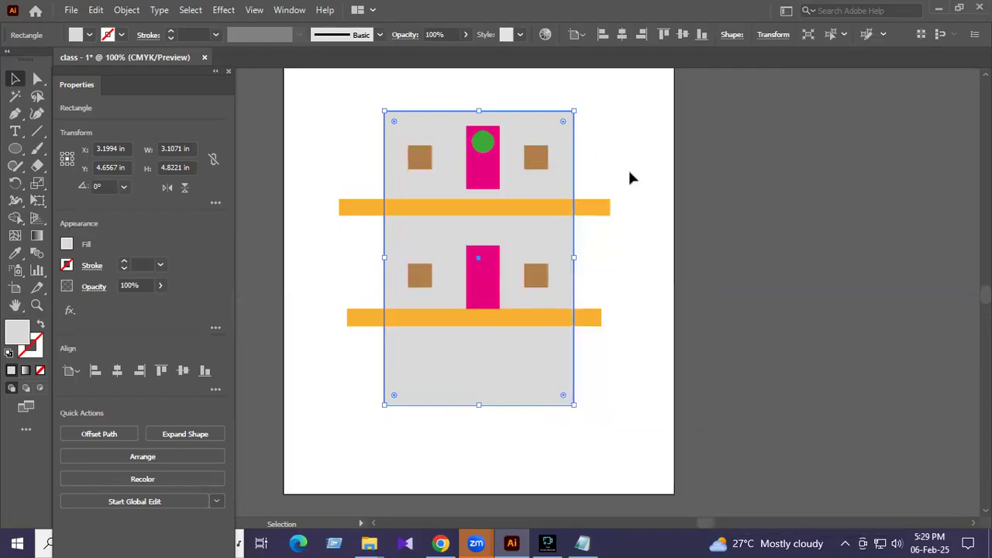
{"action": "left_click", "coordinate": [588, 154]}
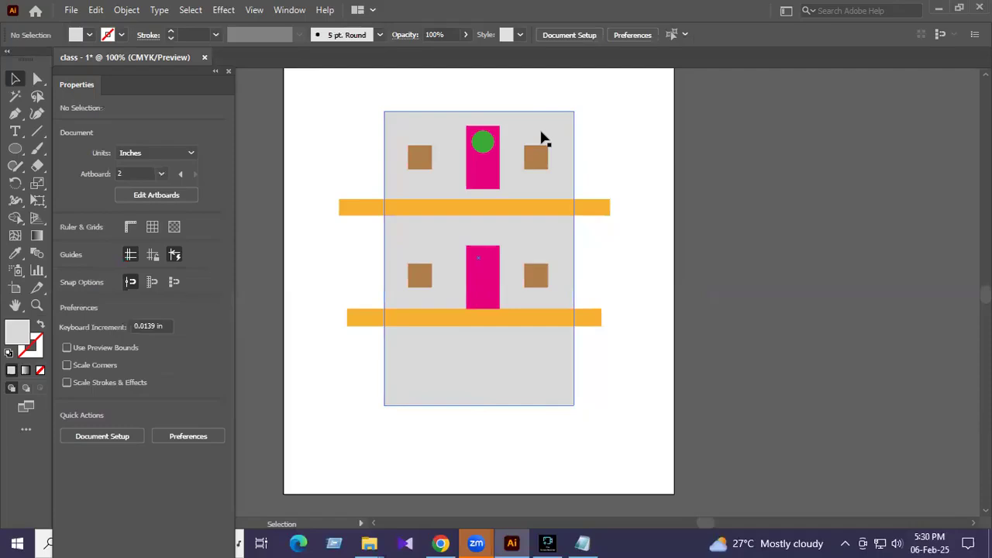
{"action": "right_click", "coordinate": [545, 127]}
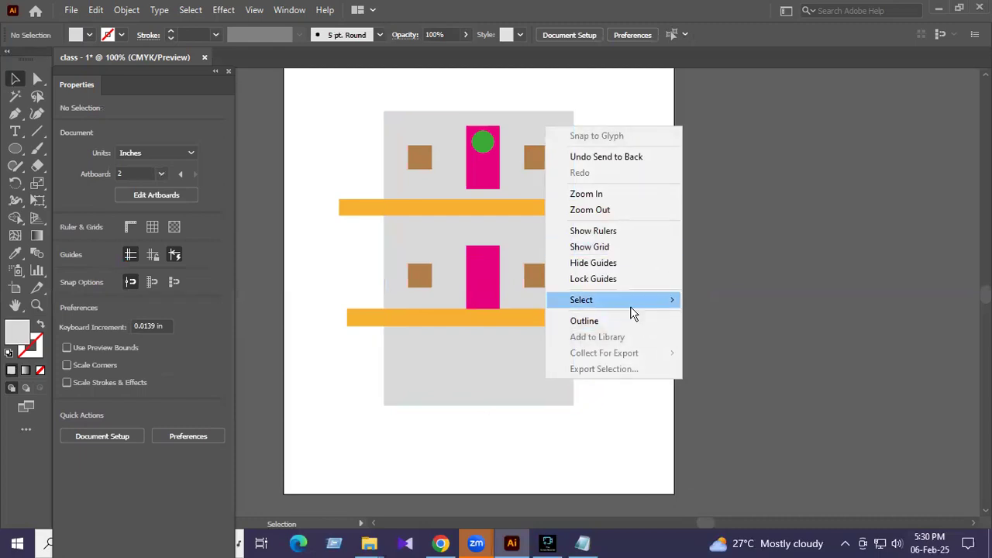
{"action": "left_click", "coordinate": [509, 243]}
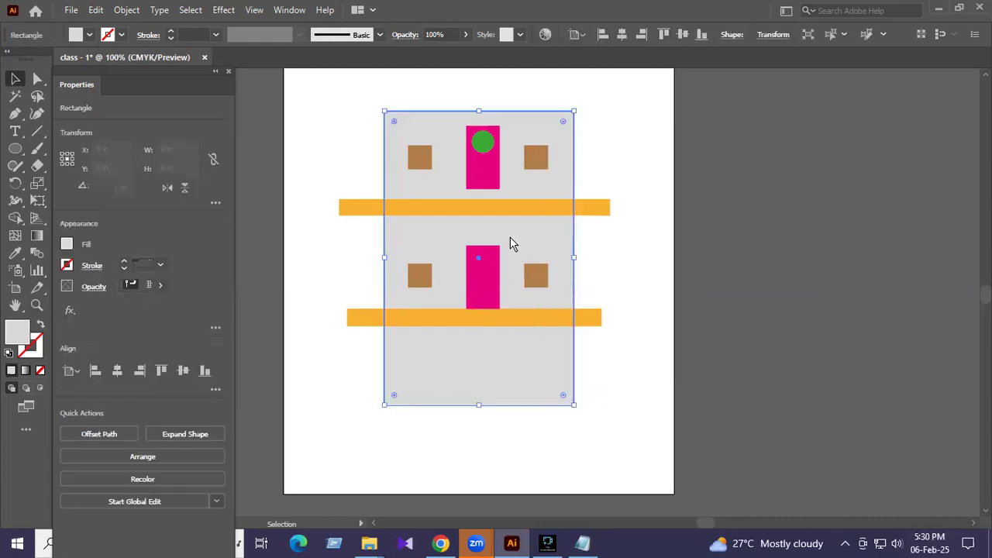
{"action": "right_click", "coordinate": [511, 243]}
{"action": "mouse_move", "coordinate": [617, 458]}
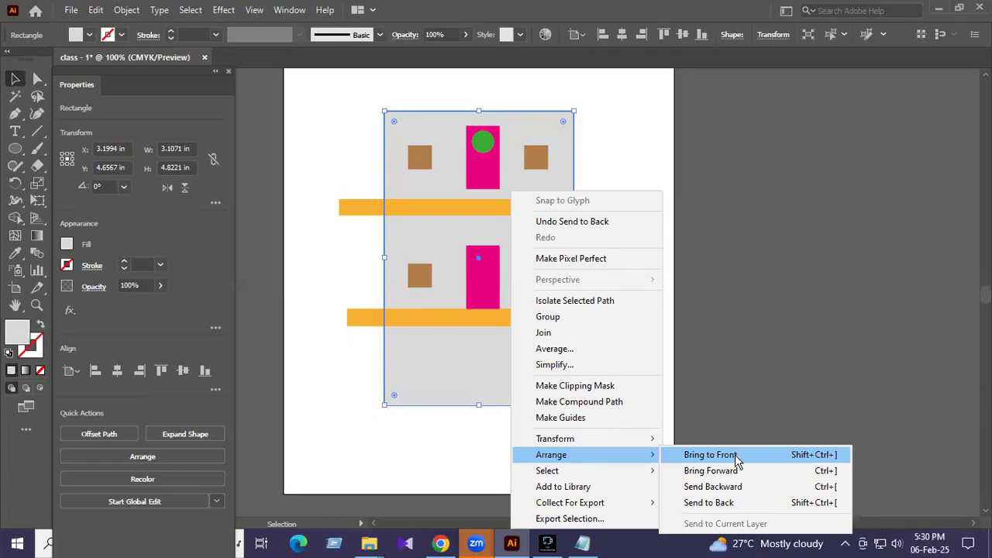
{"action": "left_click", "coordinate": [353, 429]}
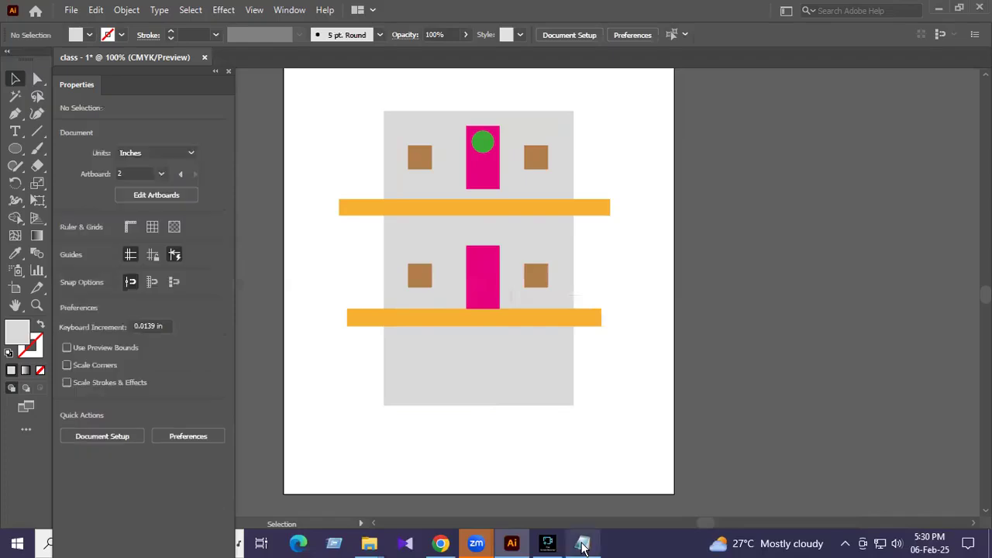
{"action": "left_click", "coordinate": [583, 544]}
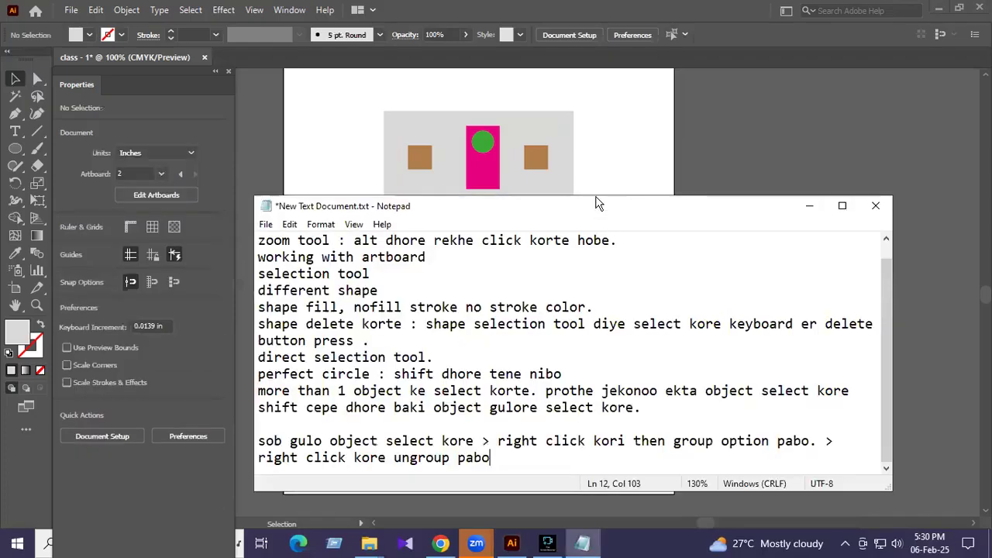
Add the line 'arrange > forward and backward' to the Notepad notes and save.
{"action": "left_click_drag", "start_coordinate": [593, 204], "coordinate": [558, 58]}
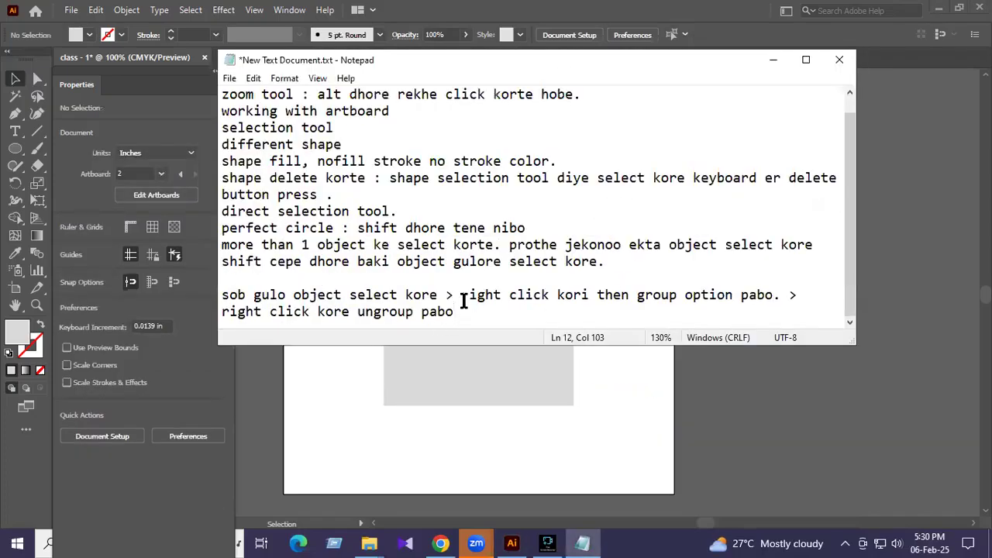
{"action": "key", "text": "Return"}
{"action": "key", "text": "Return"}
{"action": "type", "text": "arrag"}
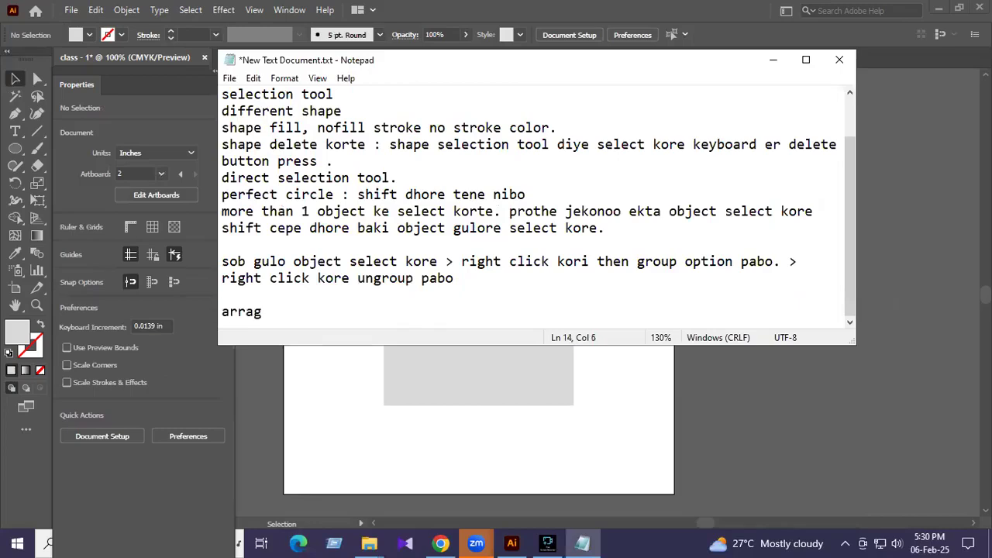
{"action": "key", "text": "BackSpace"}
{"action": "type", "text": "nge > forward"}
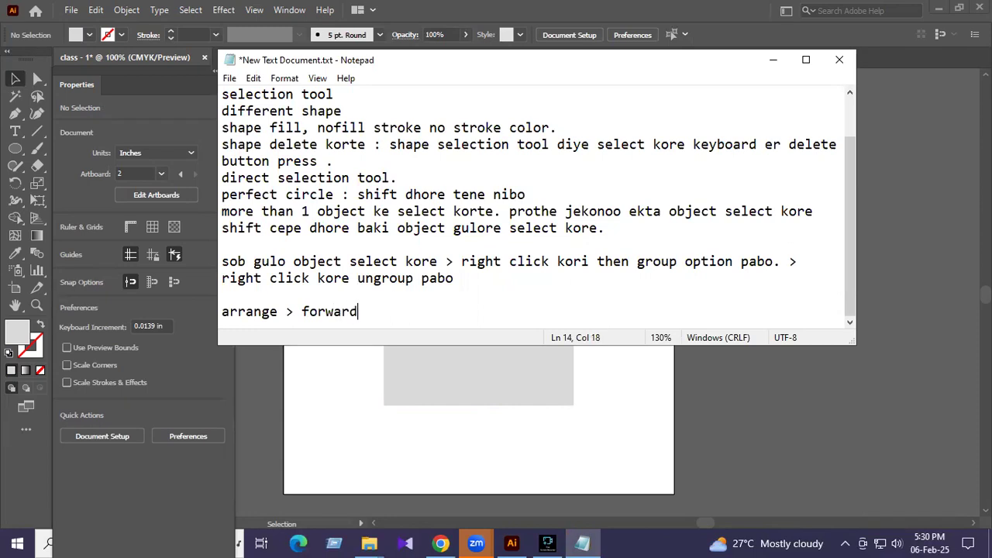
{"action": "type", "text": " and backward"}
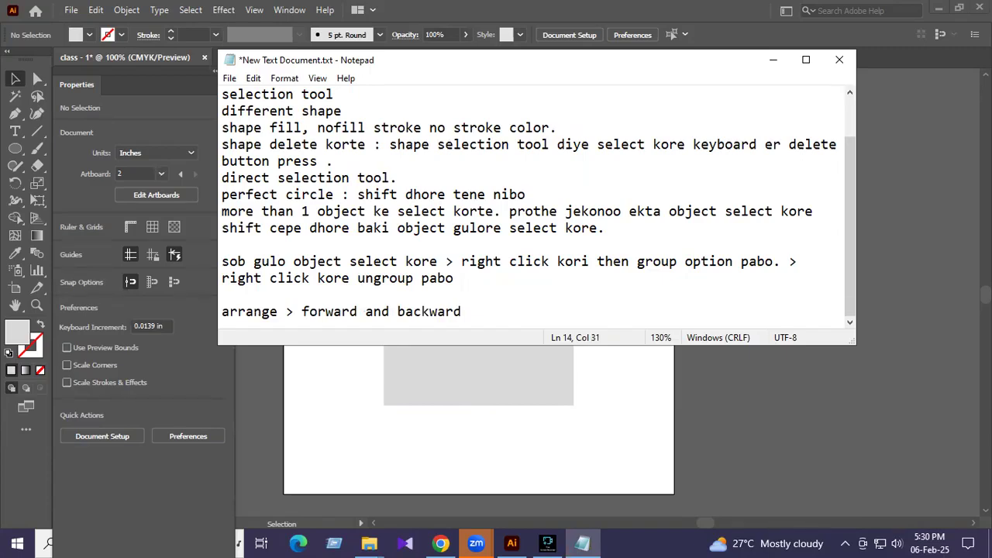
{"action": "key", "text": "Return"}
{"action": "key", "text": "Return"}
{"action": "key", "text": "ctrl+s"}
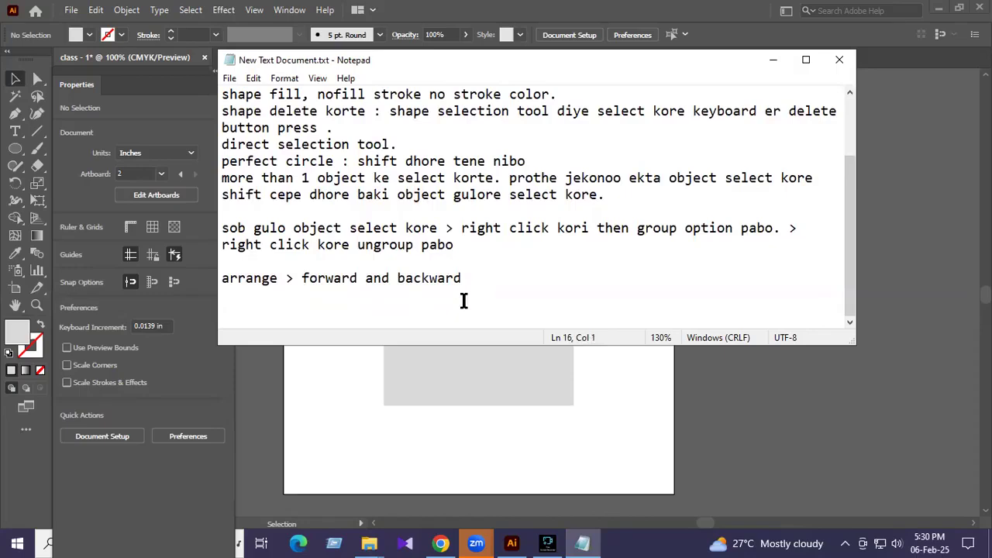
{"action": "left_click", "coordinate": [770, 61]}
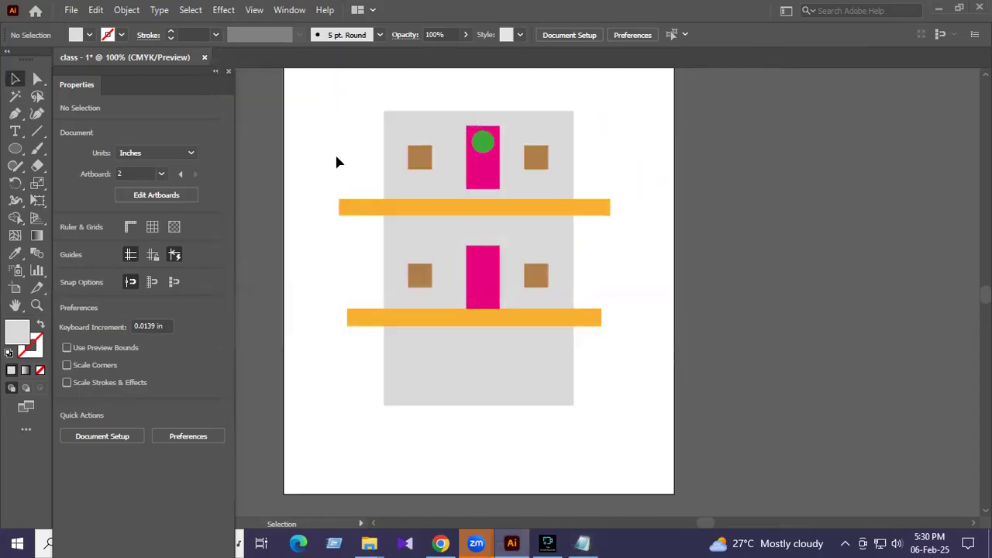
{"action": "left_click_drag", "start_coordinate": [332, 87], "coordinate": [659, 430]}
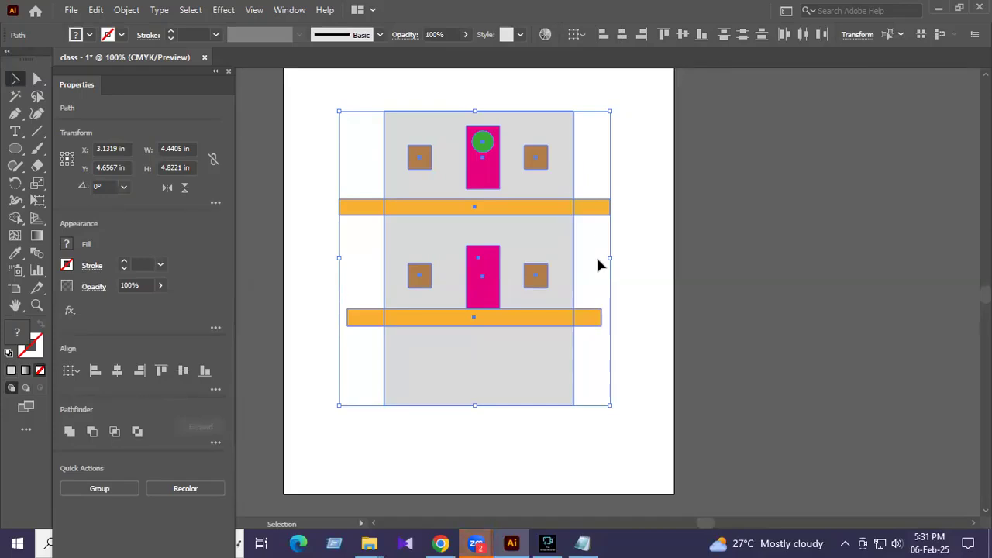
{"action": "left_click", "coordinate": [636, 218]}
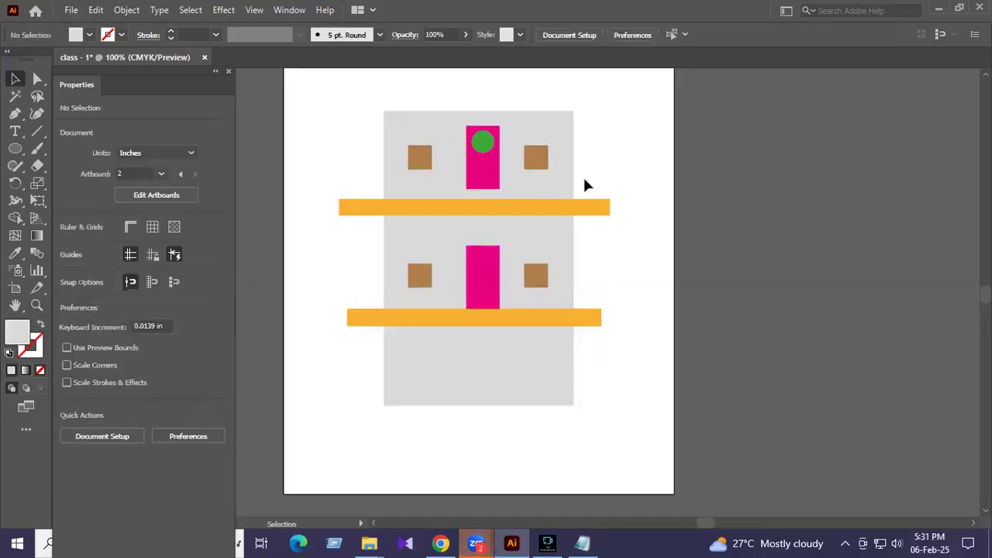
{"action": "left_click_drag", "start_coordinate": [326, 94], "coordinate": [613, 432]}
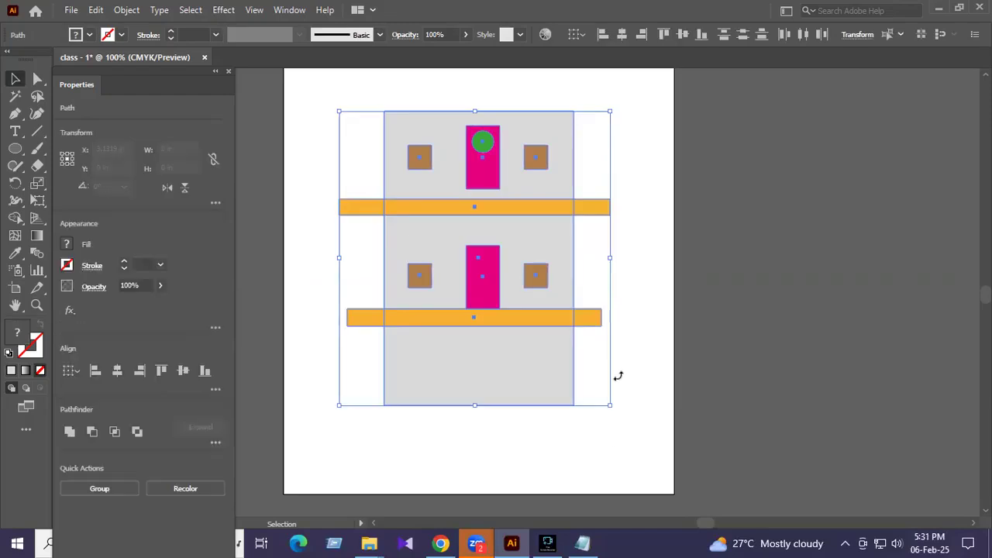
{"action": "left_click", "coordinate": [633, 332]}
{"action": "left_click_drag", "start_coordinate": [328, 99], "coordinate": [652, 451]}
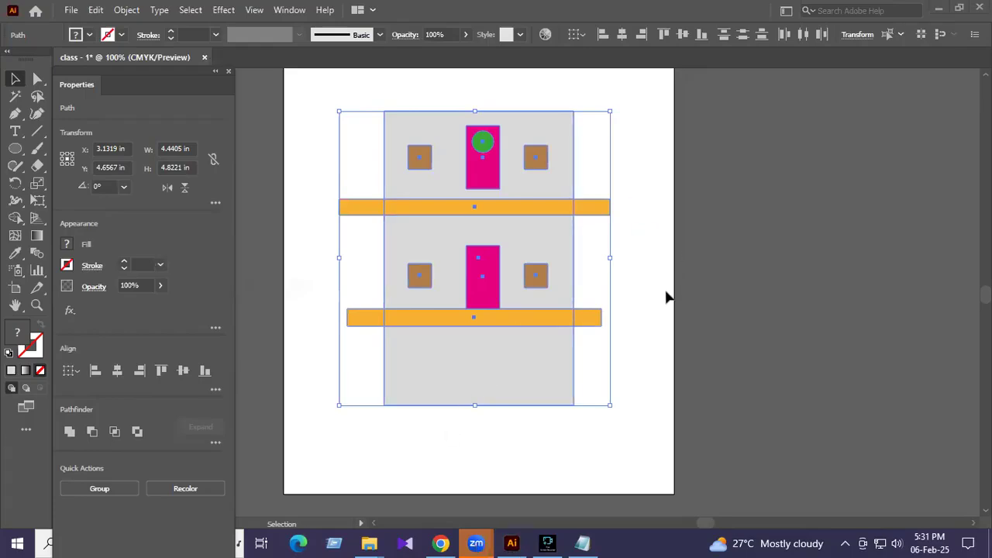
{"action": "left_click", "coordinate": [640, 405]}
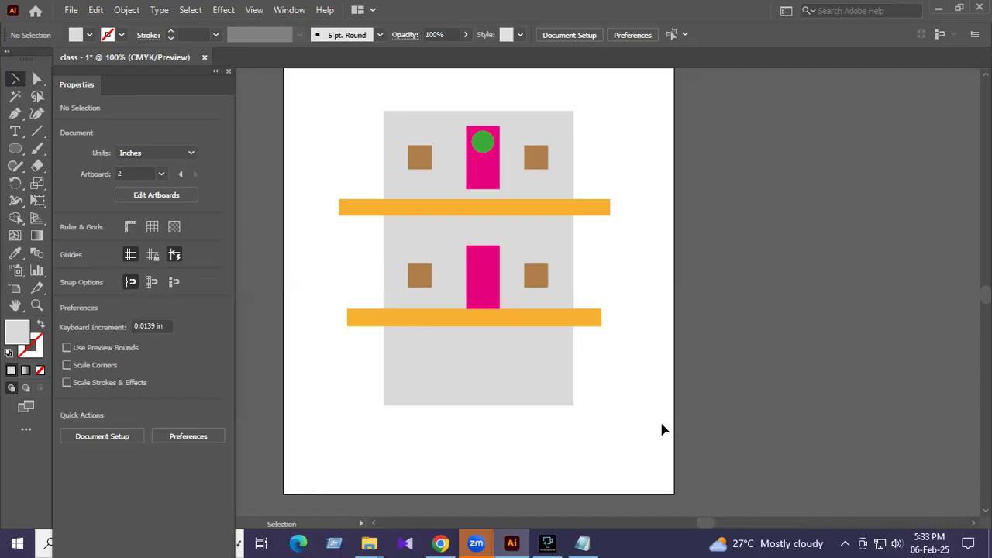
Marquee-select the whole building drawing and delete it.
{"action": "left_click", "coordinate": [535, 193]}
{"action": "left_click", "coordinate": [314, 124]}
{"action": "mouse_move", "coordinate": [316, 89]}
{"action": "left_mouse_down"}
{"action": "mouse_move", "coordinate": [578, 300]}
{"action": "mouse_move", "coordinate": [663, 449]}
{"action": "left_mouse_up"}
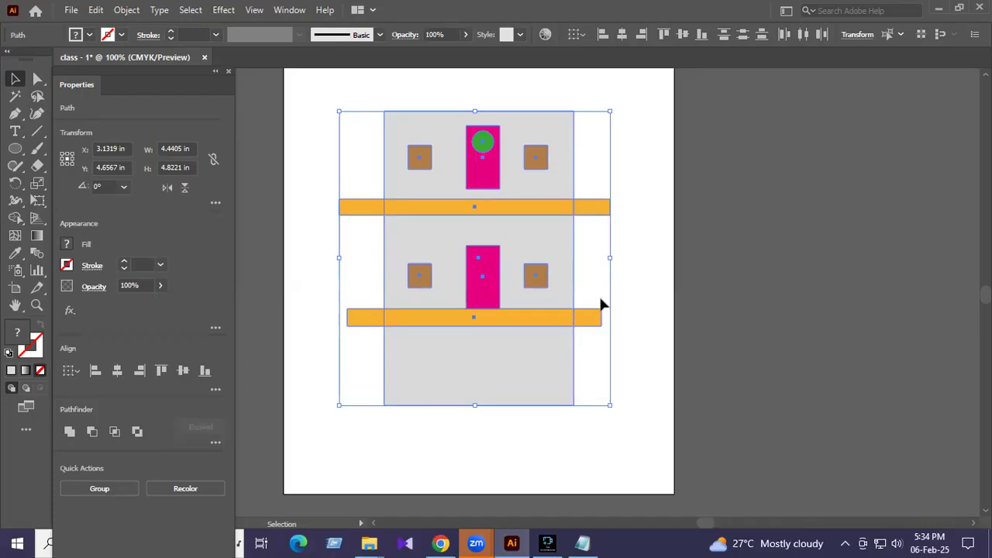
{"action": "key", "text": "Delete"}
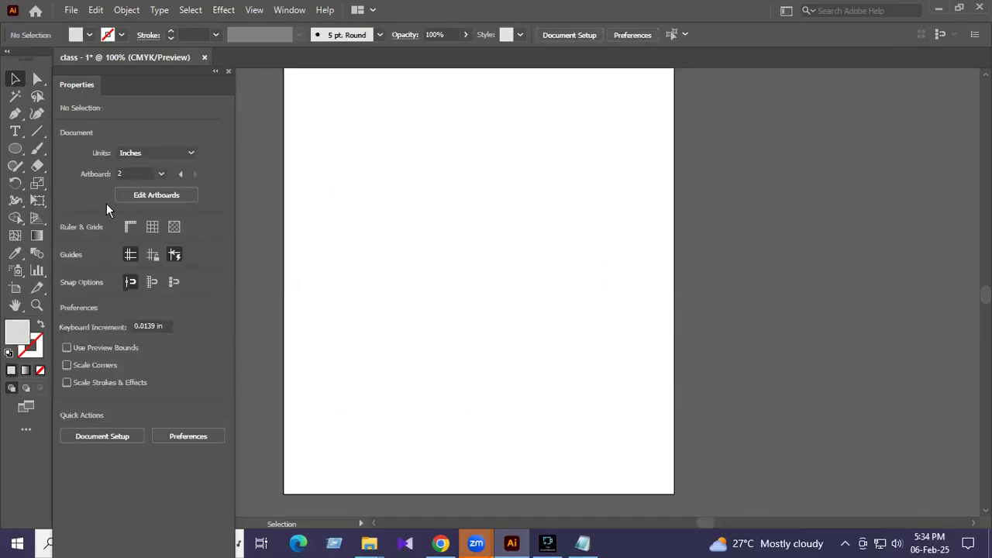
Show Window > Pathfinder right of the artboard and draw a 1.1548 × 0.8571 in rectangle top-left.
{"action": "left_click", "coordinate": [17, 148]}
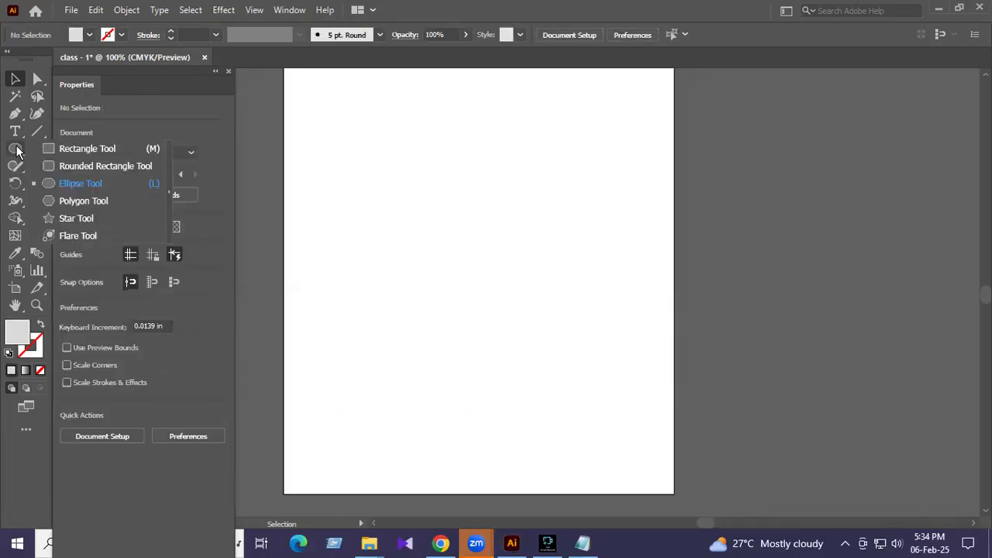
{"action": "left_click", "coordinate": [291, 10]}
{"action": "left_click", "coordinate": [291, 10]}
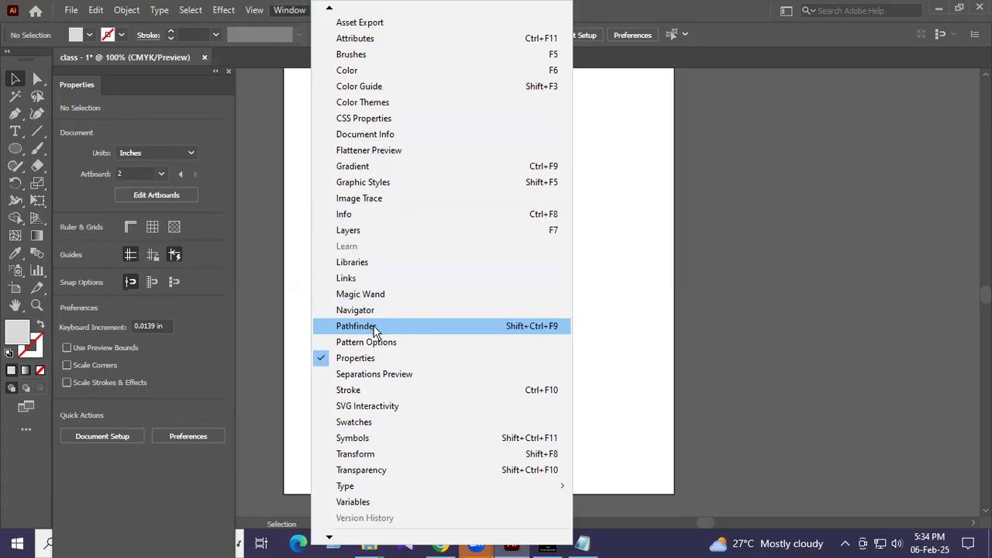
{"action": "left_click", "coordinate": [373, 326]}
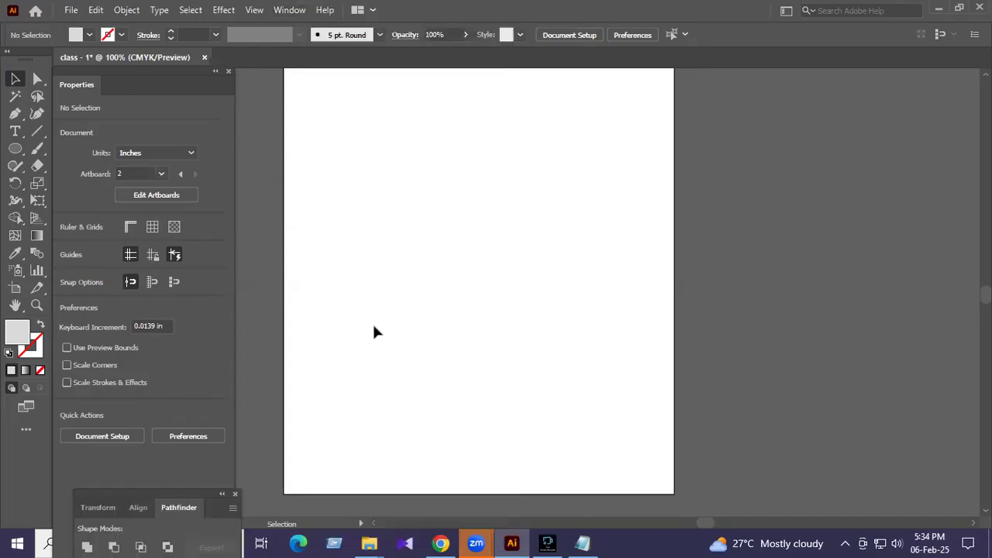
{"action": "scroll", "coordinate": [301, 242], "scroll_direction": "up", "scroll_amount": 1}
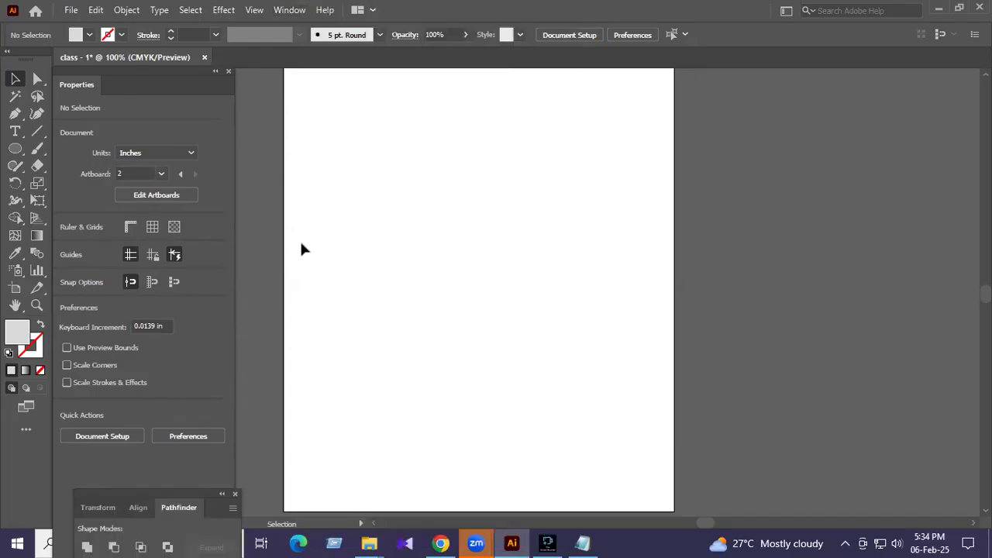
{"action": "scroll", "coordinate": [268, 302], "scroll_direction": "down", "scroll_amount": 4}
{"action": "scroll", "coordinate": [268, 301], "scroll_direction": "up", "scroll_amount": 3}
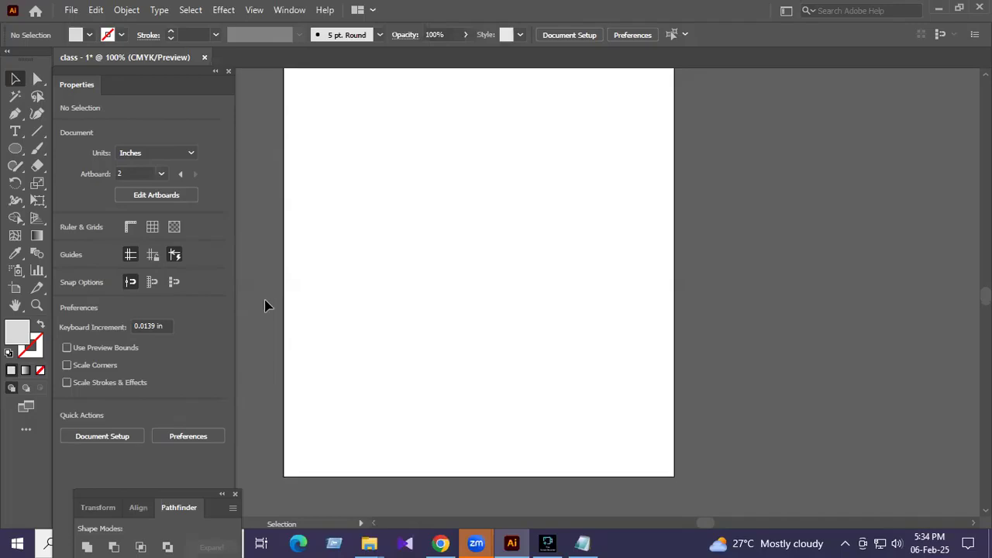
{"action": "left_click_drag", "start_coordinate": [118, 493], "coordinate": [477, 168]}
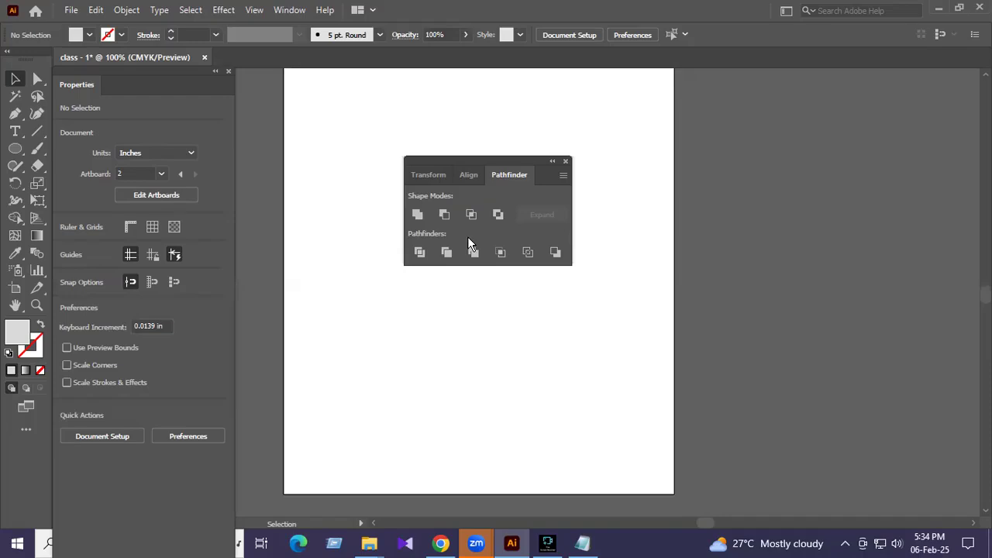
{"action": "left_click_drag", "start_coordinate": [452, 161], "coordinate": [770, 170]}
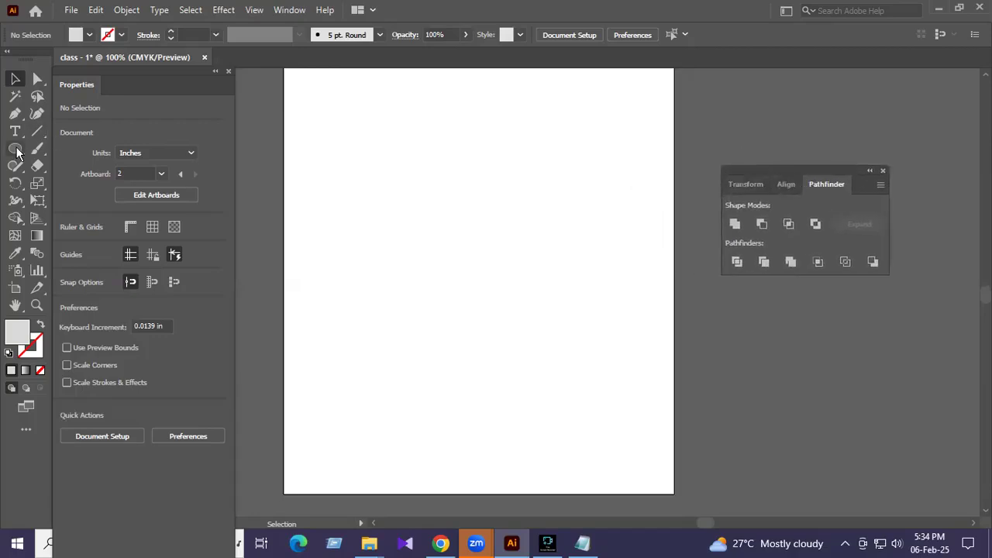
{"action": "left_click_drag", "start_coordinate": [17, 153], "coordinate": [96, 154]}
{"action": "left_click_drag", "start_coordinate": [322, 130], "coordinate": [368, 136]}
Fill the rectangle orange and duplicate it down-right as a green copy.
{"action": "left_click", "coordinate": [15, 78]}
{"action": "left_click", "coordinate": [66, 244]}
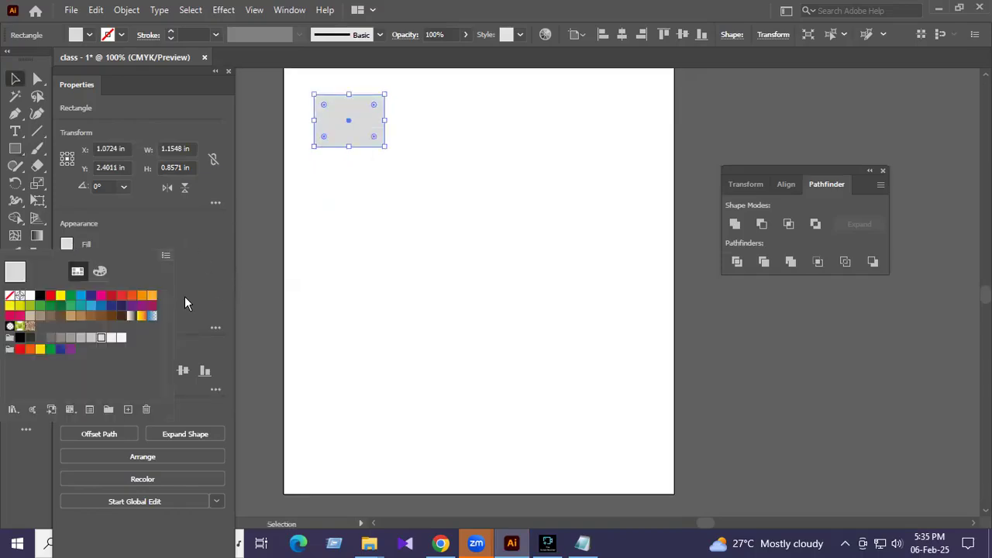
{"action": "left_click", "coordinate": [141, 296]}
{"action": "left_click_drag", "start_coordinate": [368, 131], "coordinate": [393, 142]}
{"action": "left_click", "coordinate": [68, 244]}
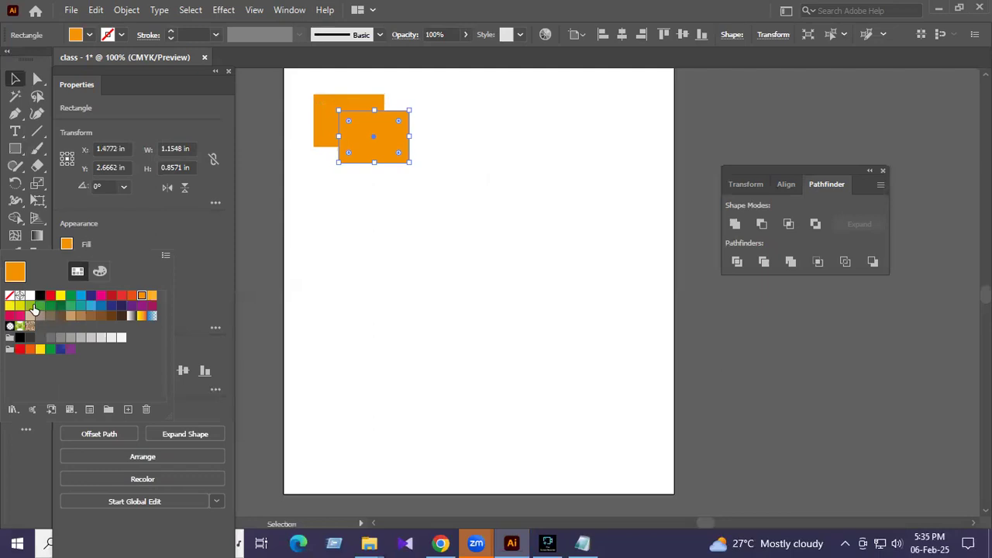
{"action": "left_click", "coordinate": [48, 350]}
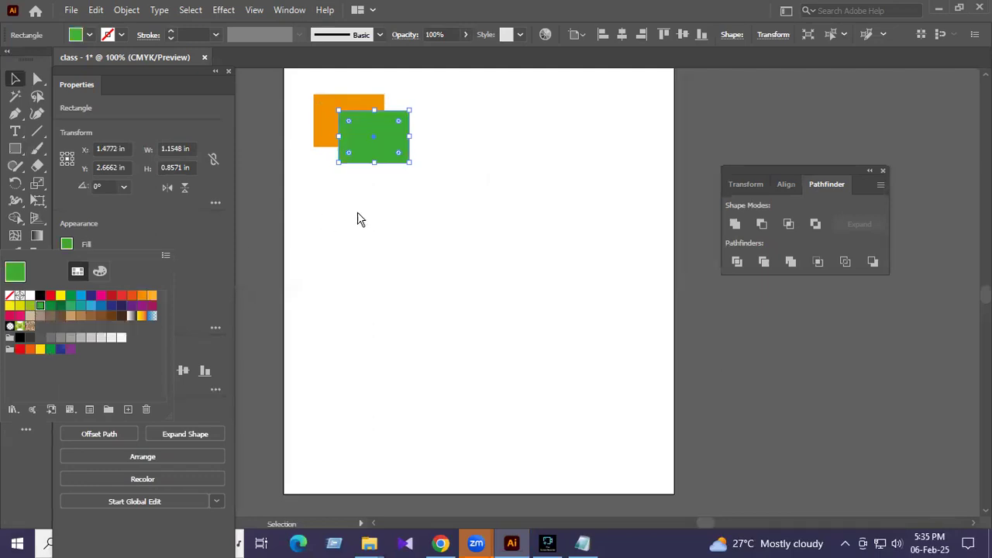
Select both the orange and green rectangles and copy the pair to the right.
{"action": "left_click", "coordinate": [412, 200]}
{"action": "left_click", "coordinate": [334, 109]}
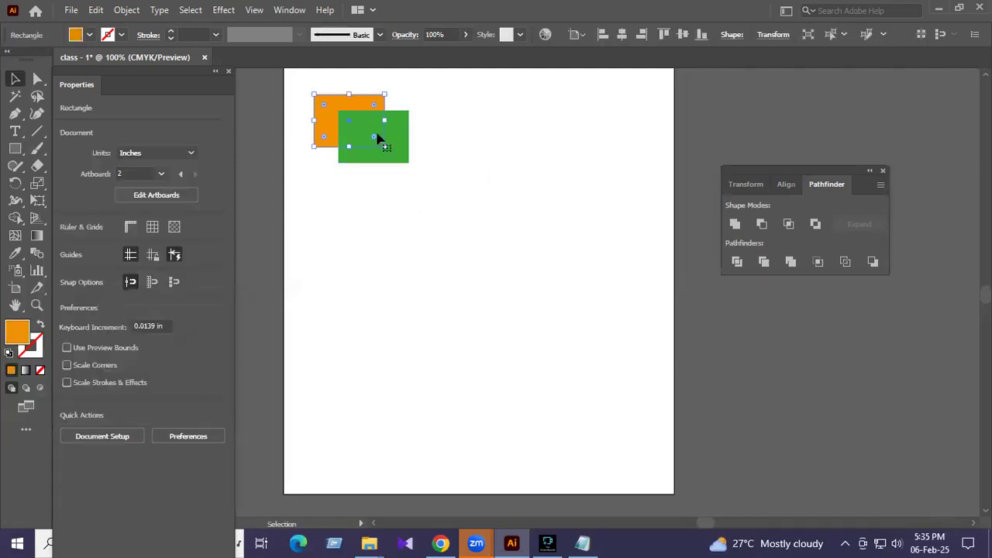
{"action": "left_click", "coordinate": [370, 126]}
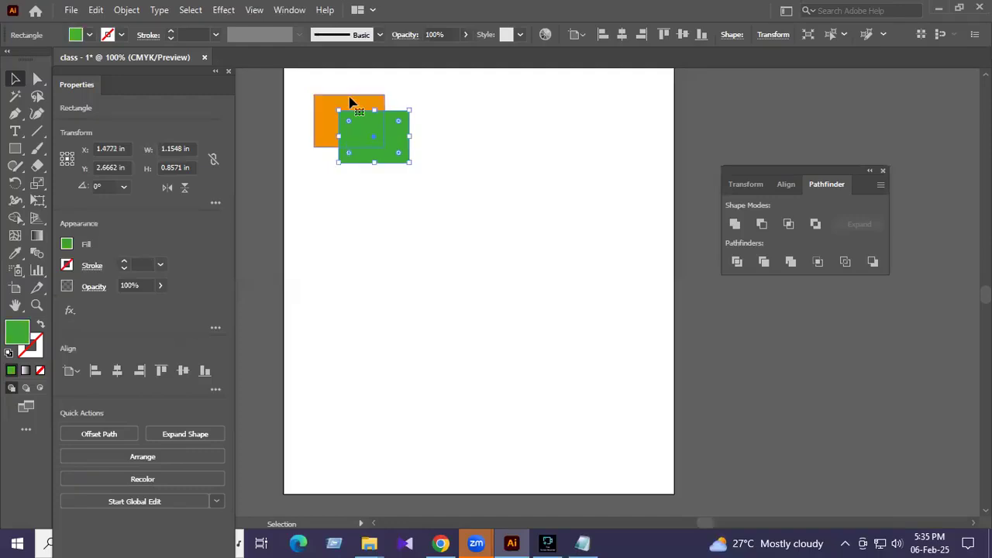
{"action": "left_click", "coordinate": [353, 103]}
{"action": "left_click", "coordinate": [402, 138], "text": "shift"}
{"action": "left_click_drag", "start_coordinate": [401, 138], "coordinate": [522, 138]}
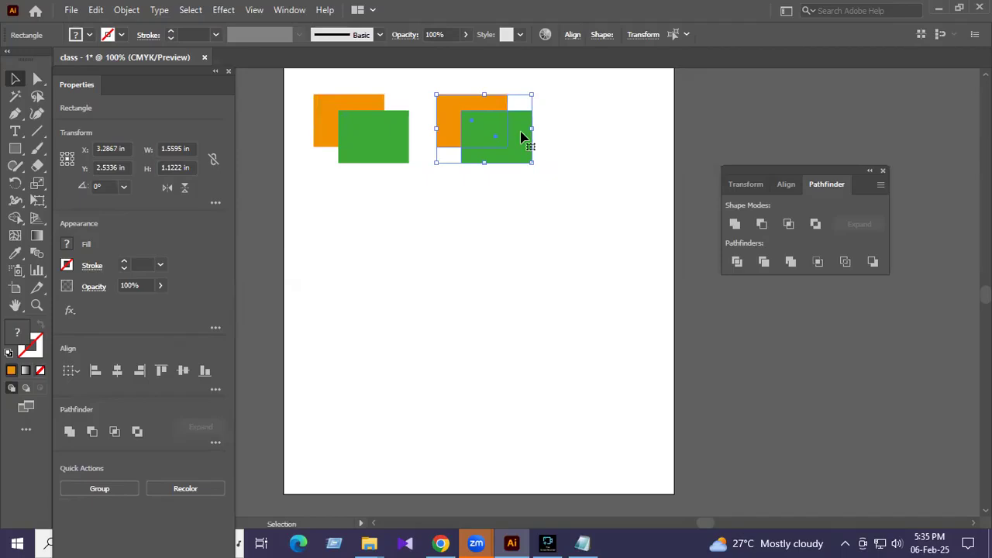
Delete the misplaced copied pair and copy the orange/green pair farther right instead.
{"action": "left_click", "coordinate": [560, 149]}
{"action": "left_click_drag", "start_coordinate": [440, 74], "coordinate": [538, 155]}
{"action": "key", "text": "Delete"}
{"action": "left_click", "coordinate": [322, 111]}
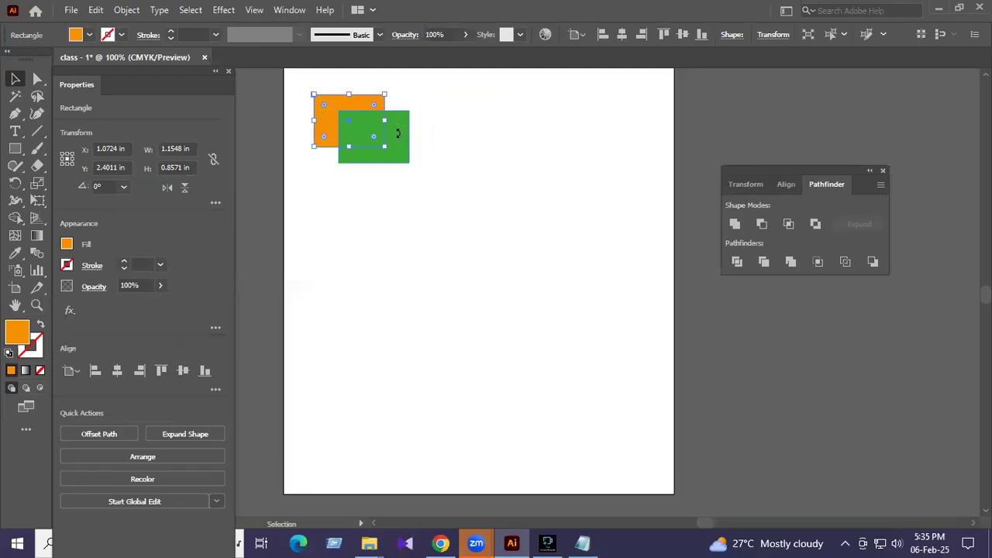
{"action": "left_click", "coordinate": [402, 140], "text": "shift"}
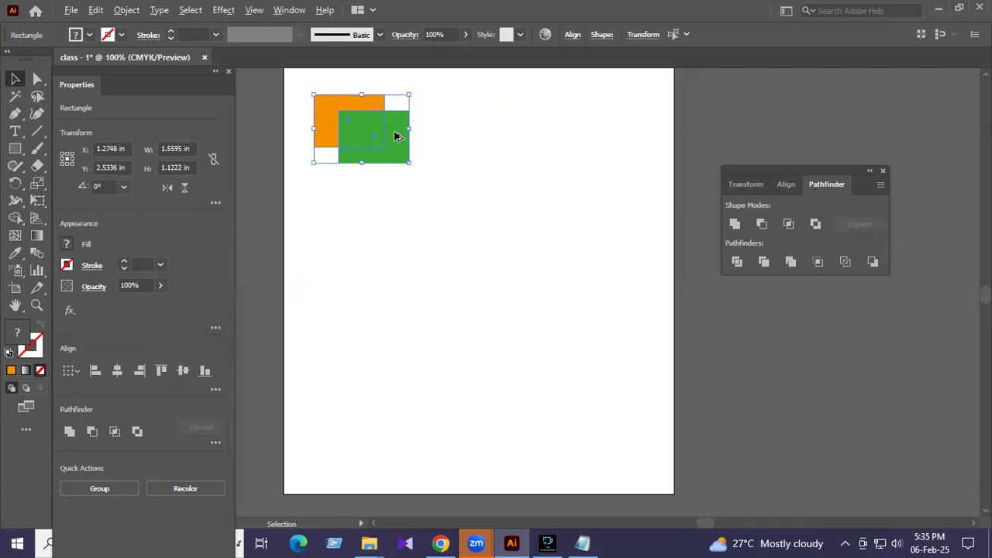
{"action": "left_click_drag", "start_coordinate": [403, 138], "coordinate": [631, 135]}
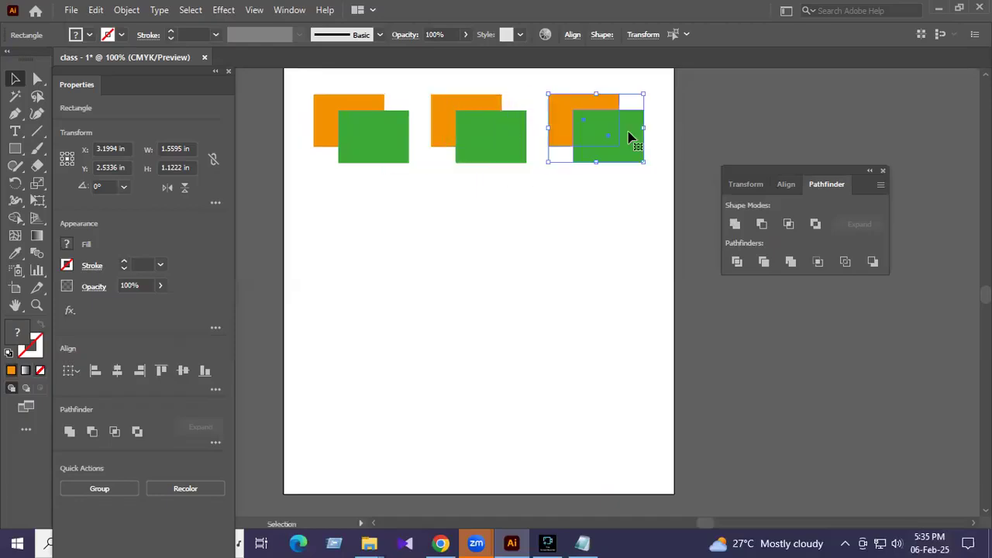
{"action": "left_click", "coordinate": [544, 217]}
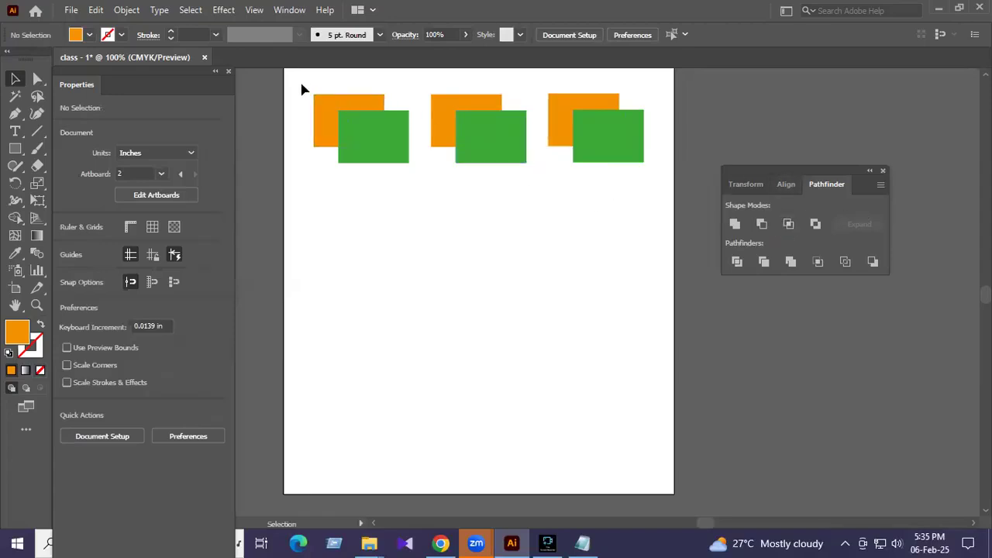
Try uniting the top-left orange/green pair with Pathfinder Unite, then undo it.
{"action": "left_click_drag", "start_coordinate": [289, 81], "coordinate": [410, 162]}
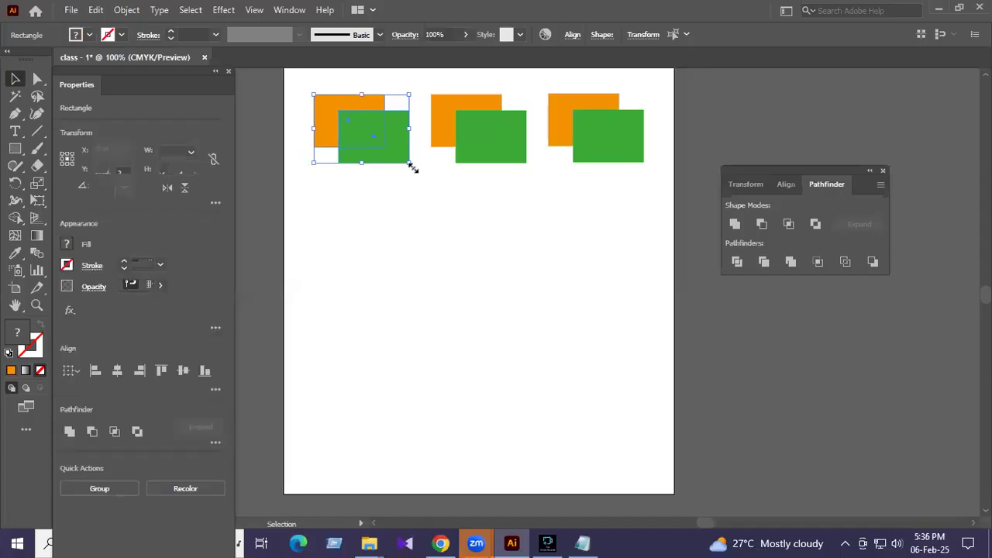
{"action": "left_click_drag", "start_coordinate": [772, 171], "coordinate": [390, 184]}
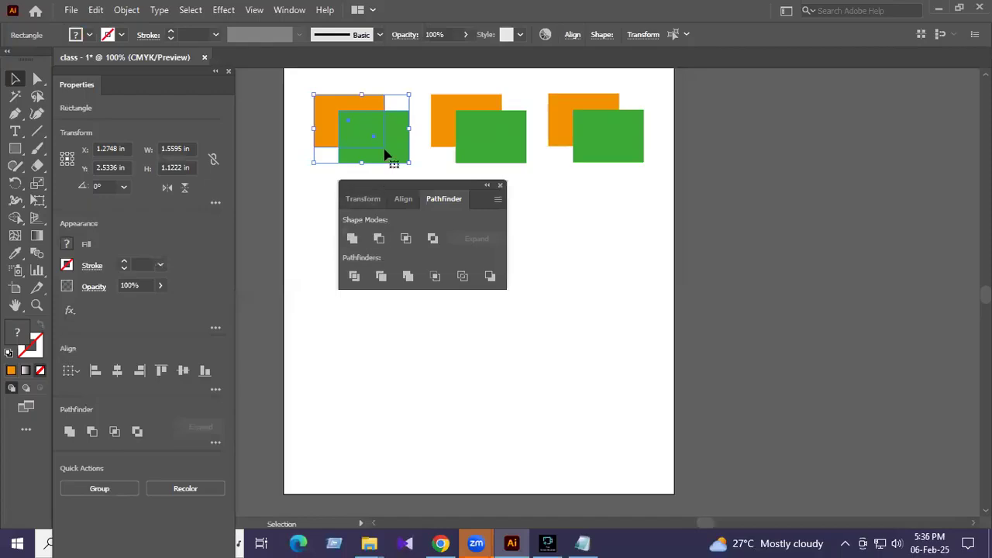
{"action": "left_click", "coordinate": [421, 159]}
{"action": "left_click_drag", "start_coordinate": [299, 78], "coordinate": [412, 165]}
{"action": "left_click", "coordinate": [353, 240]}
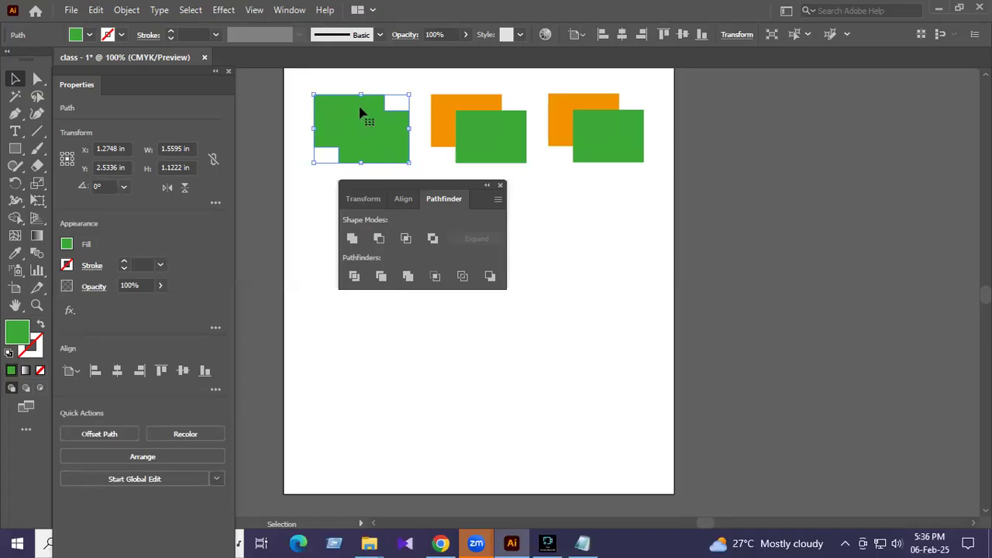
{"action": "left_click", "coordinate": [439, 168]}
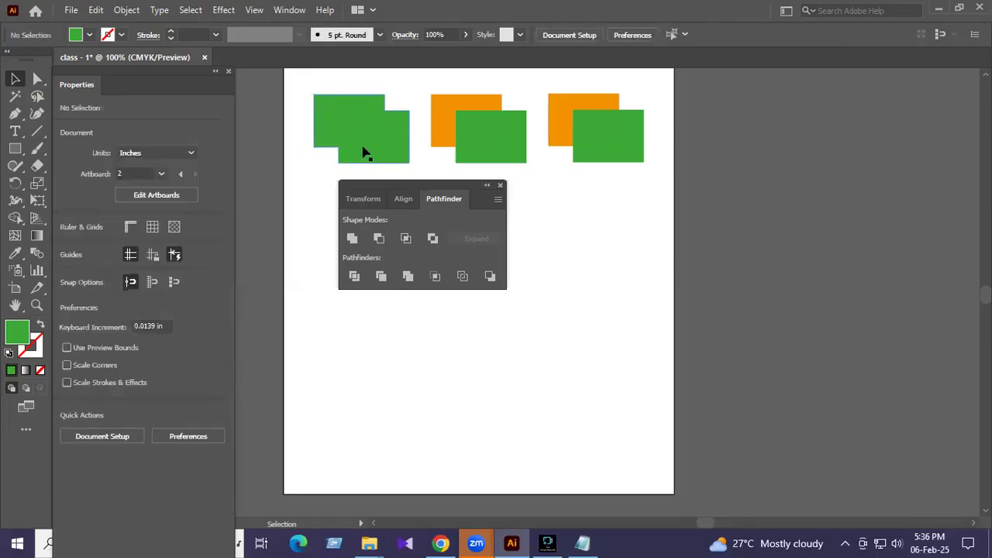
{"action": "right_click", "coordinate": [361, 116]}
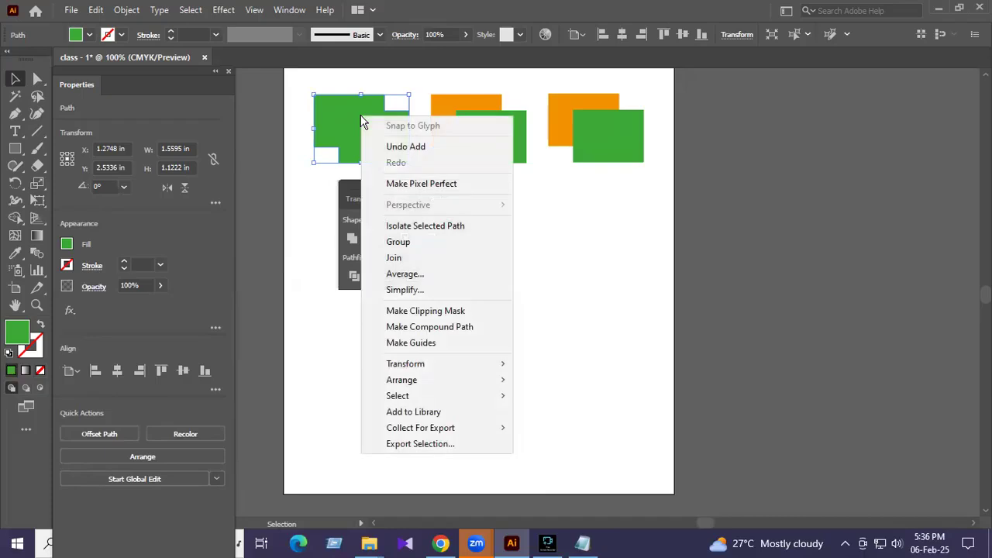
{"action": "left_click", "coordinate": [353, 116]}
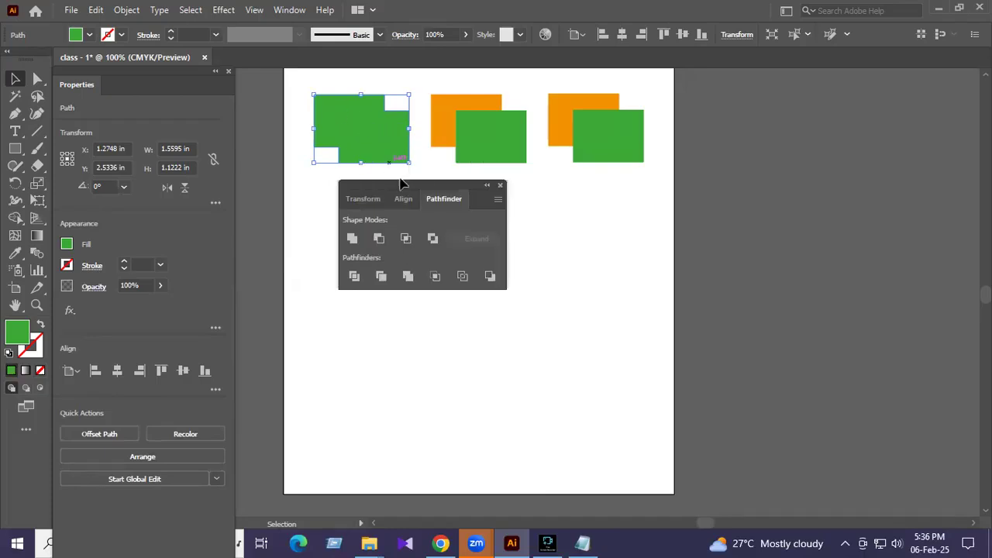
{"action": "left_click_drag", "start_coordinate": [426, 191], "coordinate": [555, 229]}
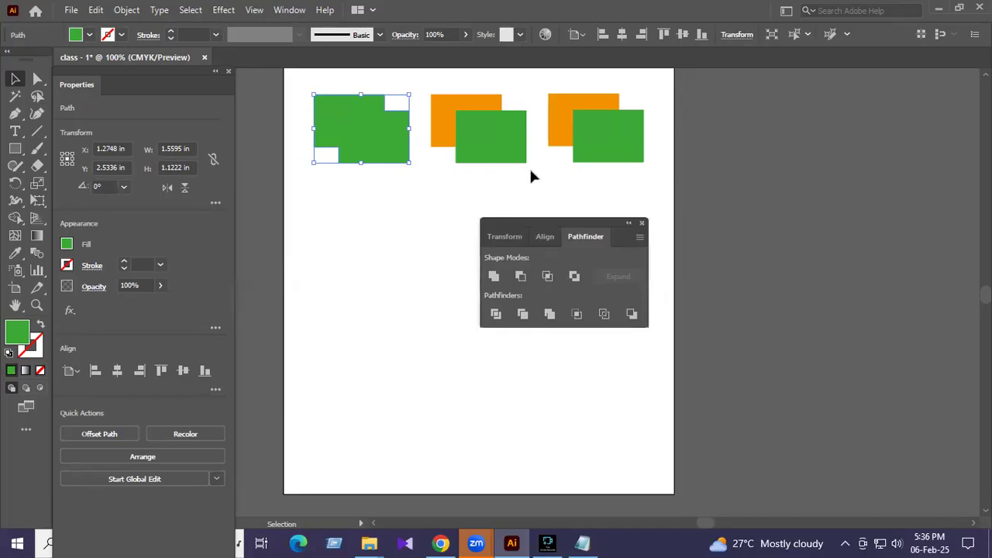
{"action": "key", "text": "ctrl+z"}
{"action": "left_click", "coordinate": [442, 194]}
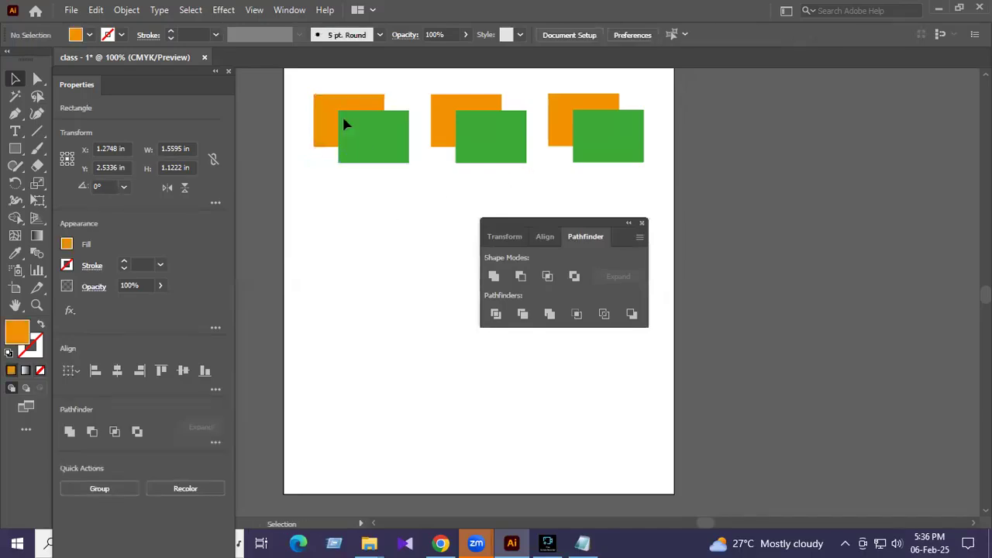
Copy the top-left pair below as a spare and group the copy's two rectangles.
{"action": "left_click", "coordinate": [387, 134]}
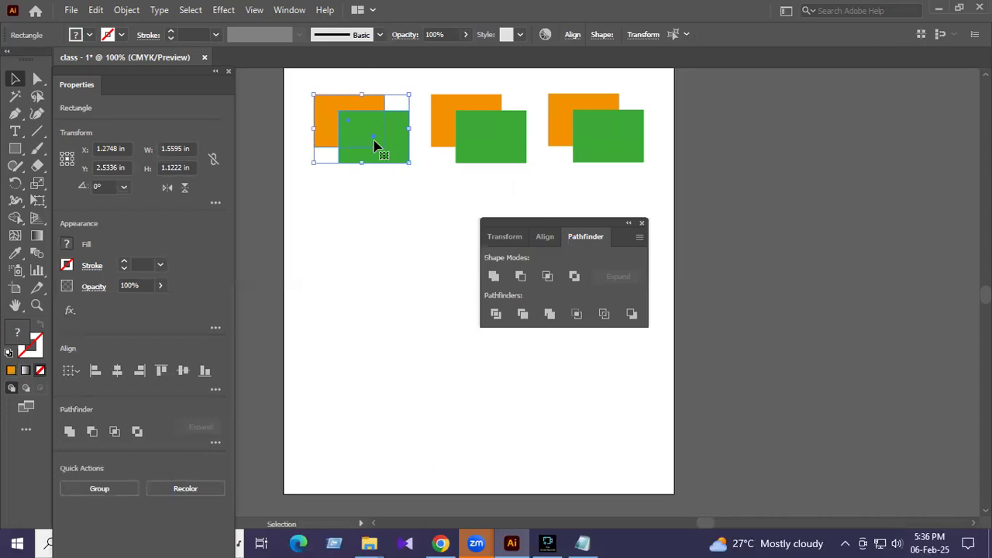
{"action": "left_click_drag", "start_coordinate": [312, 88], "coordinate": [400, 267]}
{"action": "left_click", "coordinate": [427, 239]}
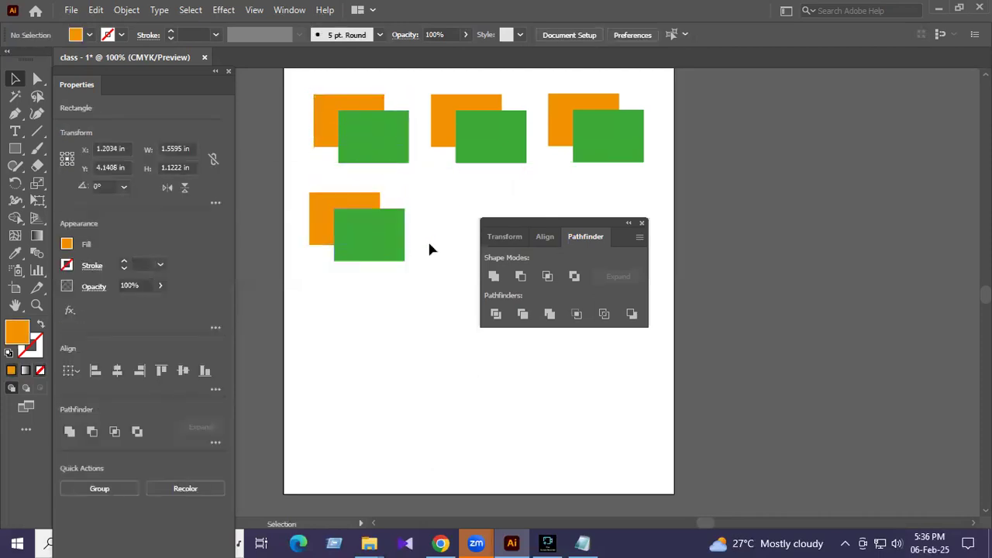
{"action": "left_click_drag", "start_coordinate": [301, 182], "coordinate": [401, 267]}
{"action": "right_click", "coordinate": [381, 226]}
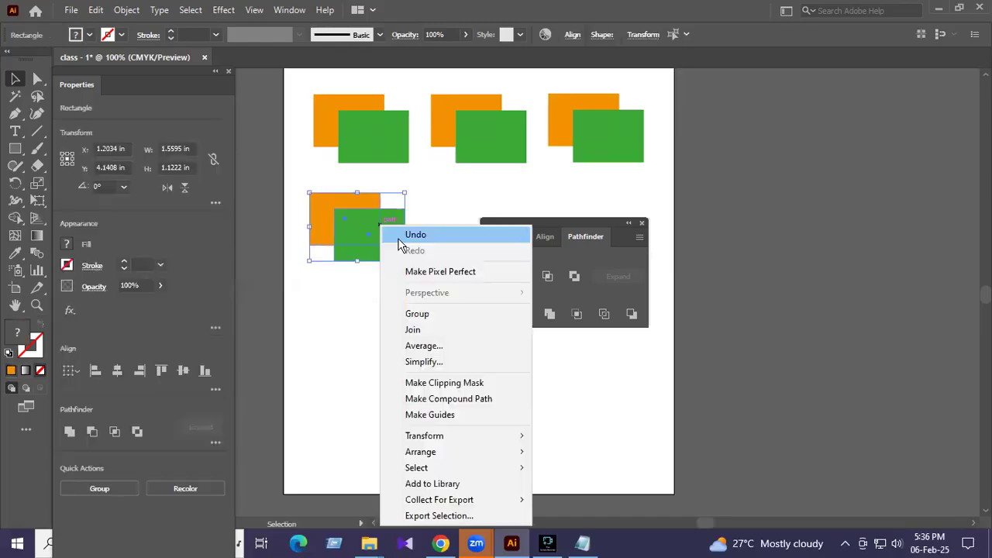
{"action": "left_click", "coordinate": [429, 320]}
{"action": "left_click", "coordinate": [390, 323]}
{"action": "mouse_move", "coordinate": [384, 247]}
{"action": "left_mouse_down"}
{"action": "mouse_move", "coordinate": [410, 254]}
{"action": "mouse_move", "coordinate": [382, 280]}
{"action": "mouse_move", "coordinate": [381, 316]}
{"action": "mouse_move", "coordinate": [387, 251]}
{"action": "left_mouse_up"}
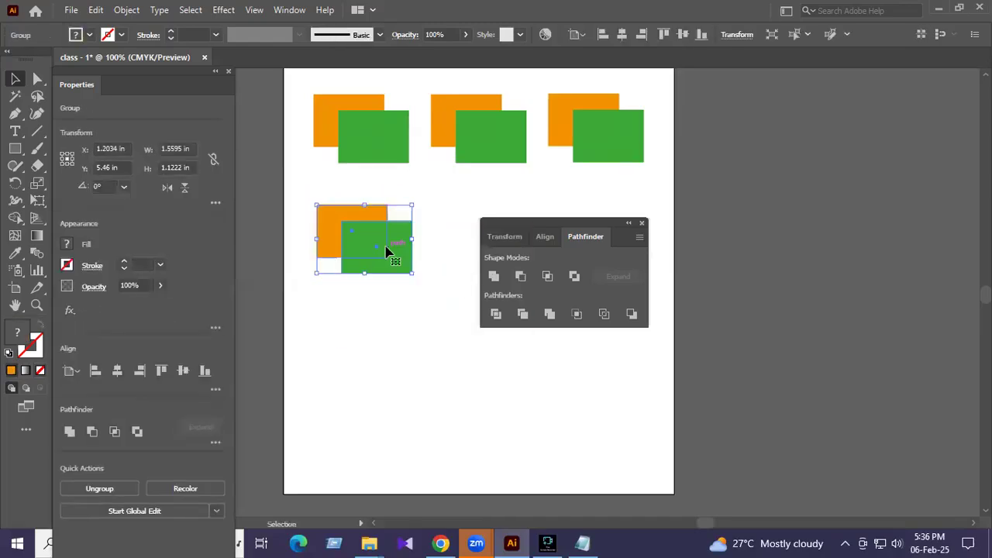
Unite the top-left pair into one green shape and delete the spare lower group.
{"action": "left_click_drag", "start_coordinate": [300, 82], "coordinate": [415, 163]}
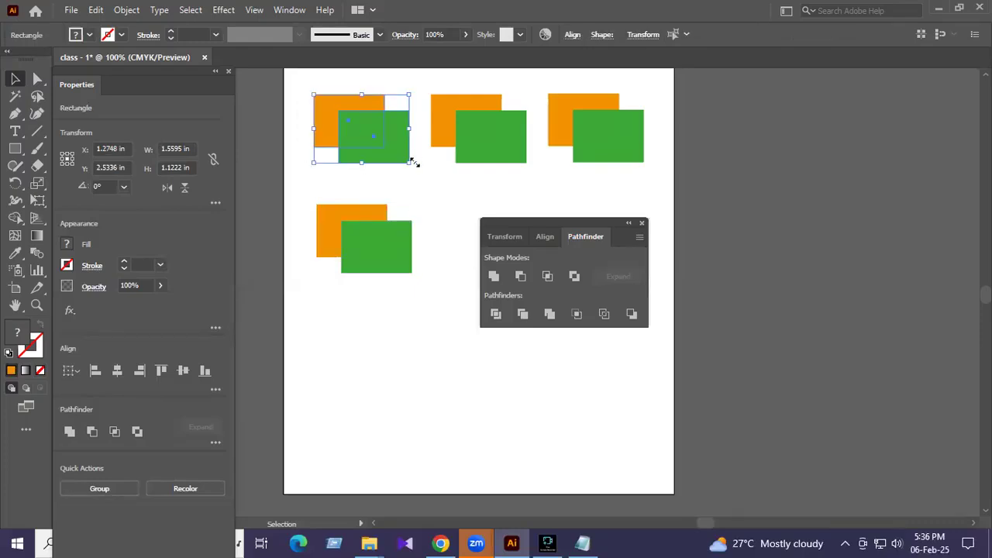
{"action": "left_click", "coordinate": [494, 277]}
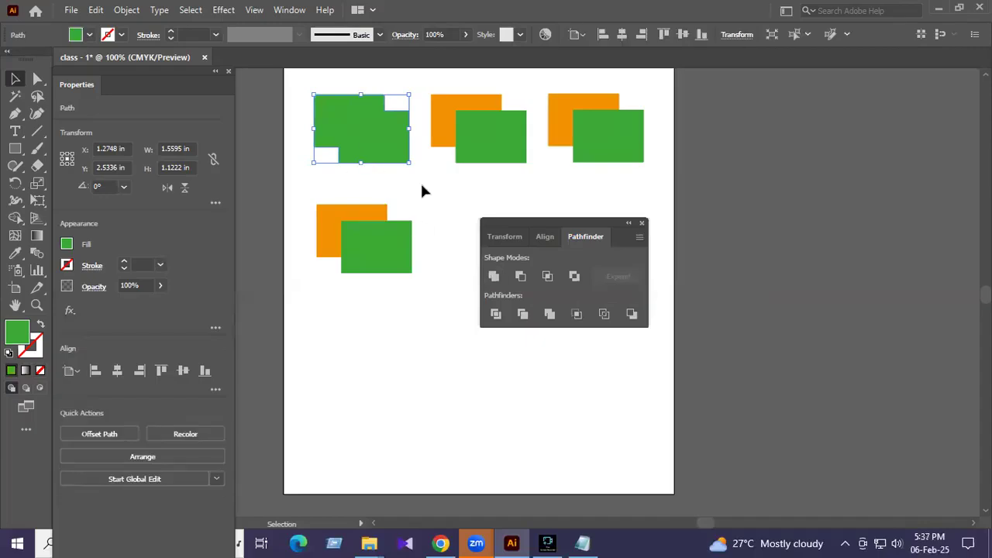
{"action": "left_click", "coordinate": [422, 191]}
{"action": "left_click_drag", "start_coordinate": [378, 220], "coordinate": [376, 195]}
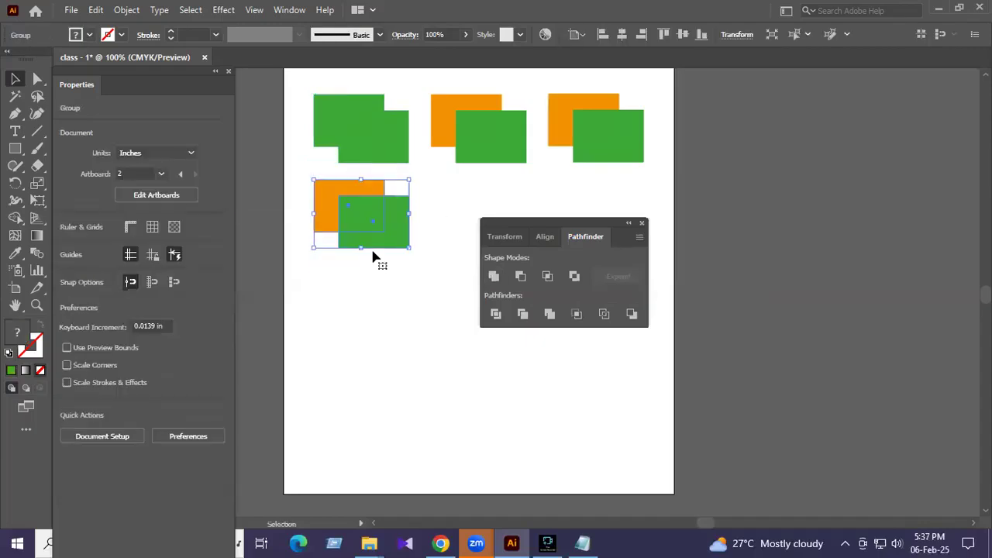
{"action": "key", "text": "ctrl+z"}
{"action": "left_click", "coordinate": [394, 141]}
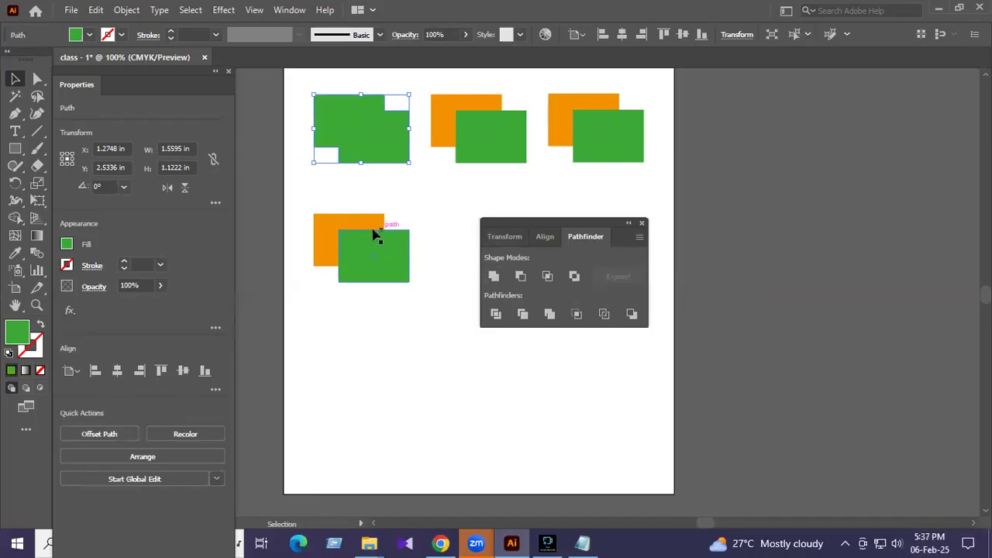
{"action": "left_click", "coordinate": [393, 284]}
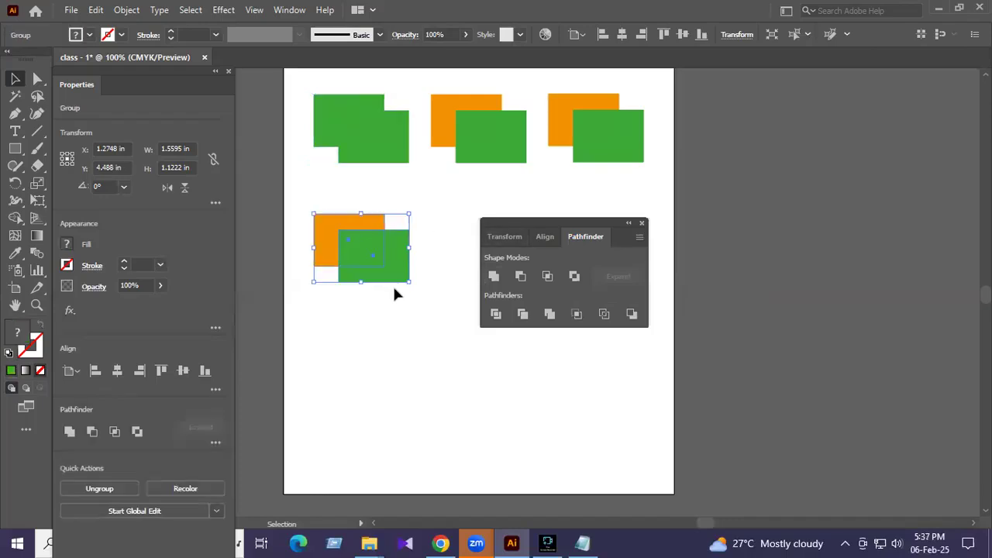
{"action": "key", "text": "Delete"}
{"action": "left_click_drag", "start_coordinate": [507, 219], "coordinate": [366, 202]}
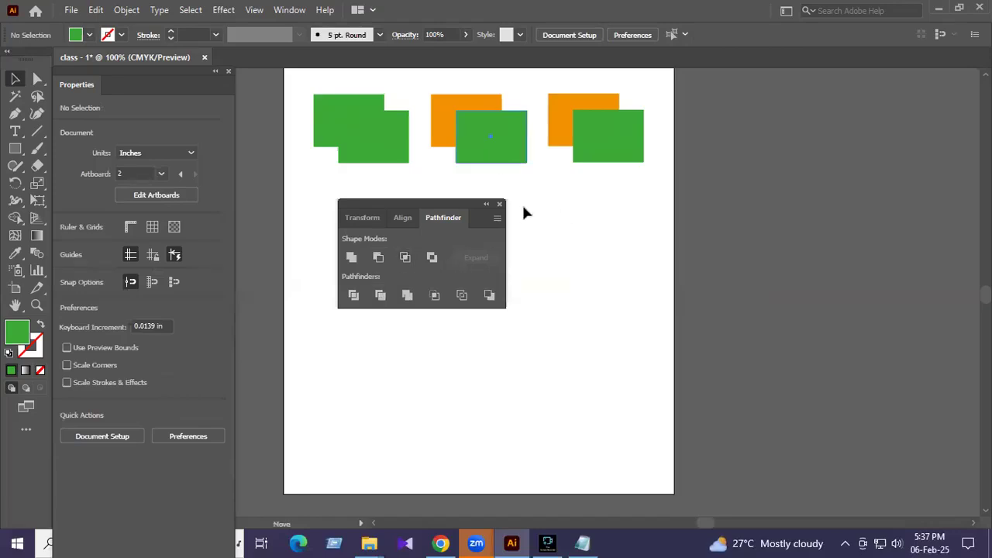
{"action": "key", "text": "ctrl+z"}
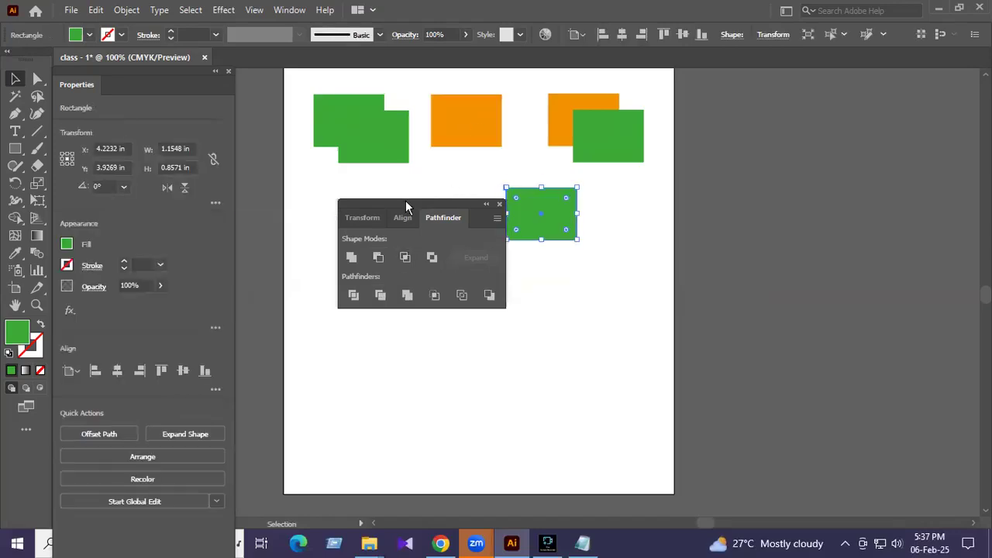
Narrow the middle green rectangle to about 0.63 in and place it over the orange's bottom edge.
{"action": "left_click_drag", "start_coordinate": [406, 206], "coordinate": [418, 277]}
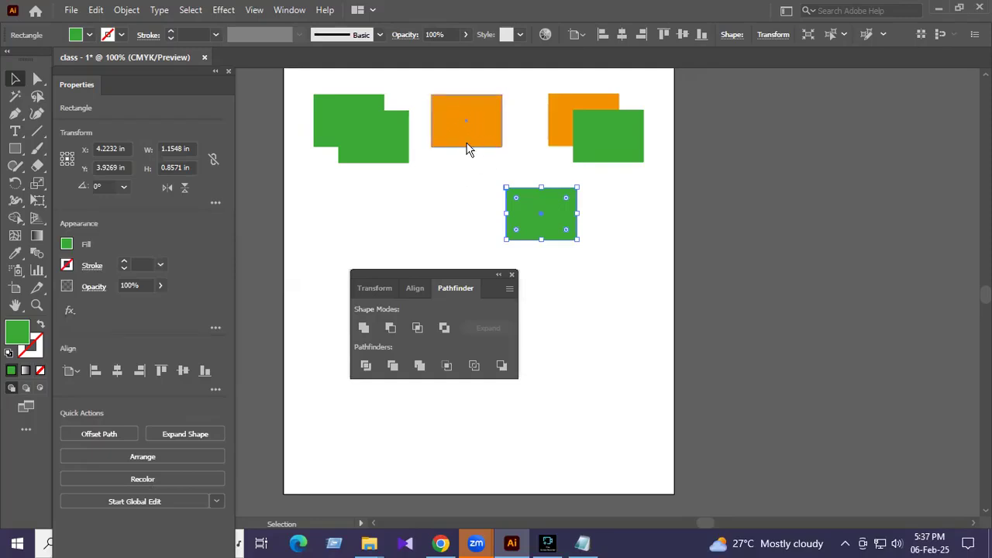
{"action": "left_click_drag", "start_coordinate": [578, 213], "coordinate": [475, 142]}
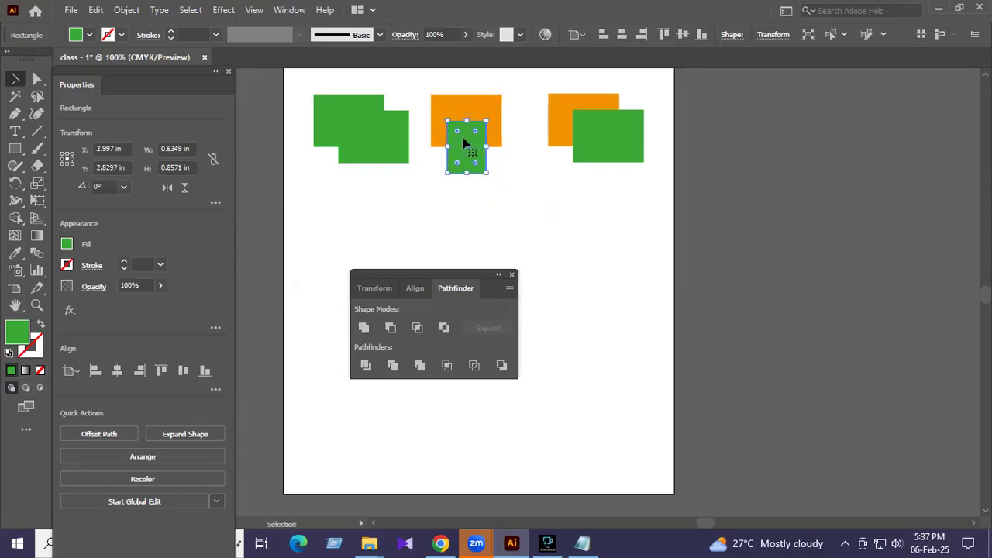
{"action": "mouse_move", "coordinate": [471, 142]}
{"action": "left_mouse_down"}
{"action": "mouse_move", "coordinate": [469, 156]}
{"action": "mouse_move", "coordinate": [471, 140]}
{"action": "left_mouse_up"}
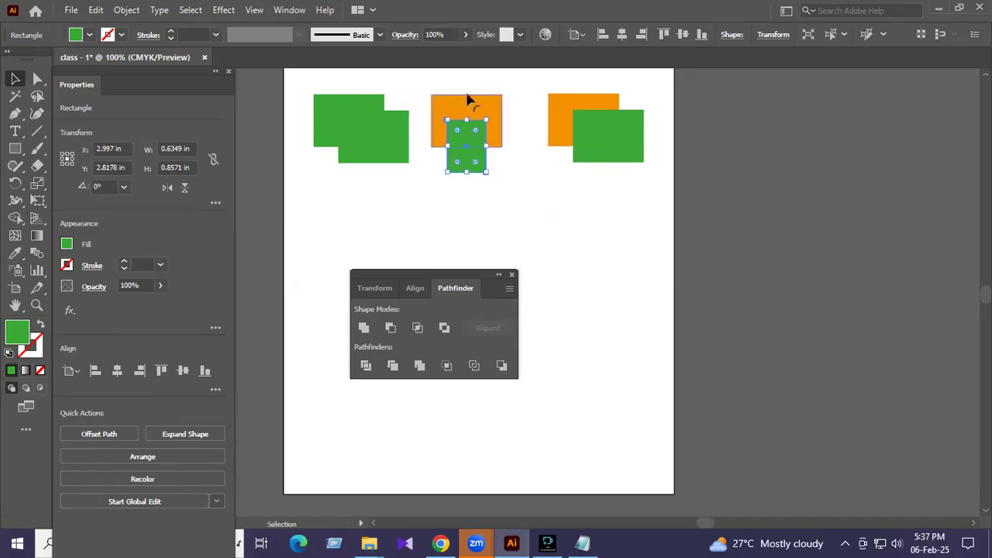
Select the middle pair and apply Minus Front to notch the orange rectangle.
{"action": "left_click_drag", "start_coordinate": [425, 76], "coordinate": [464, 131]}
{"action": "left_click_drag", "start_coordinate": [500, 176], "coordinate": [528, 192]}
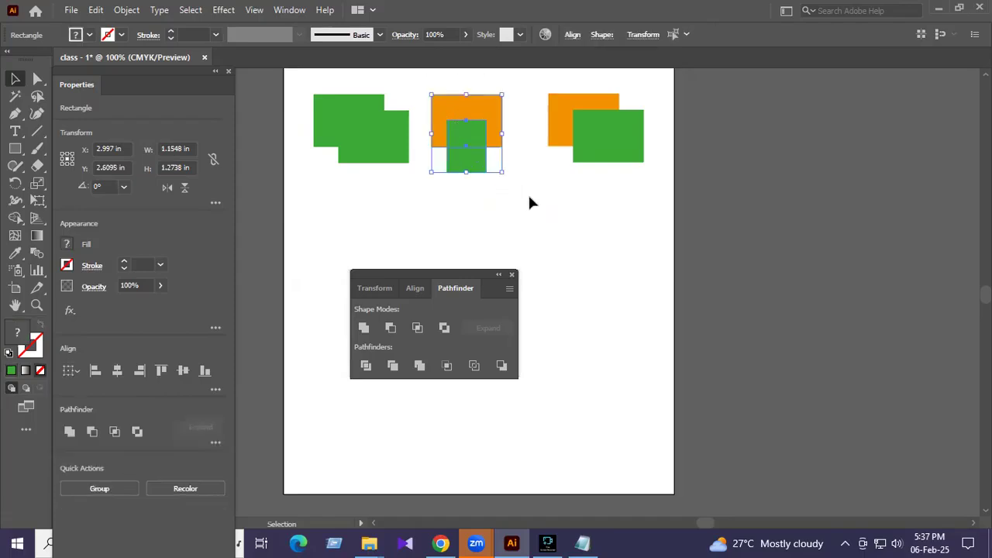
{"action": "left_click", "coordinate": [532, 197]}
{"action": "left_click_drag", "start_coordinate": [439, 80], "coordinate": [494, 215]}
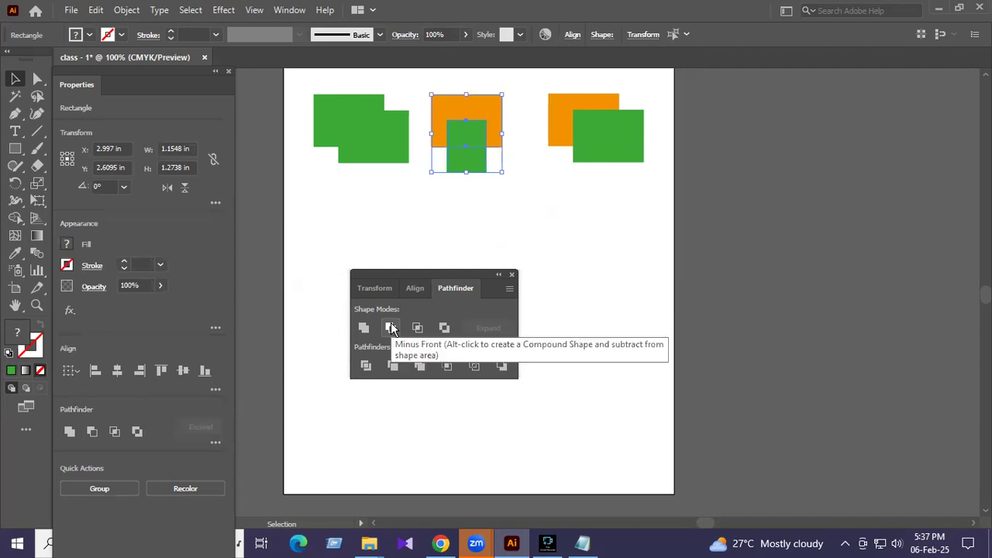
{"action": "left_click", "coordinate": [390, 328]}
{"action": "left_click", "coordinate": [499, 189]}
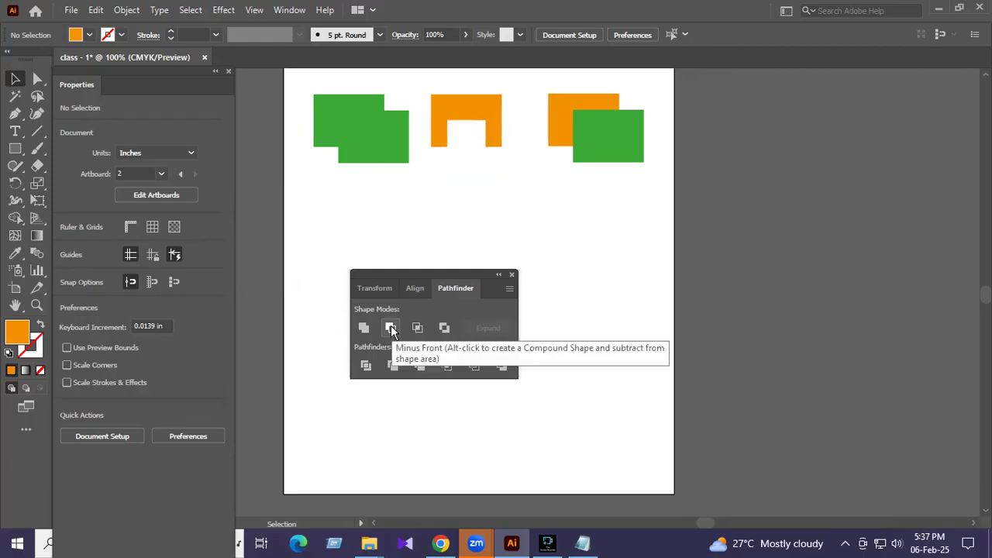
{"action": "left_click_drag", "start_coordinate": [546, 74], "coordinate": [634, 260]}
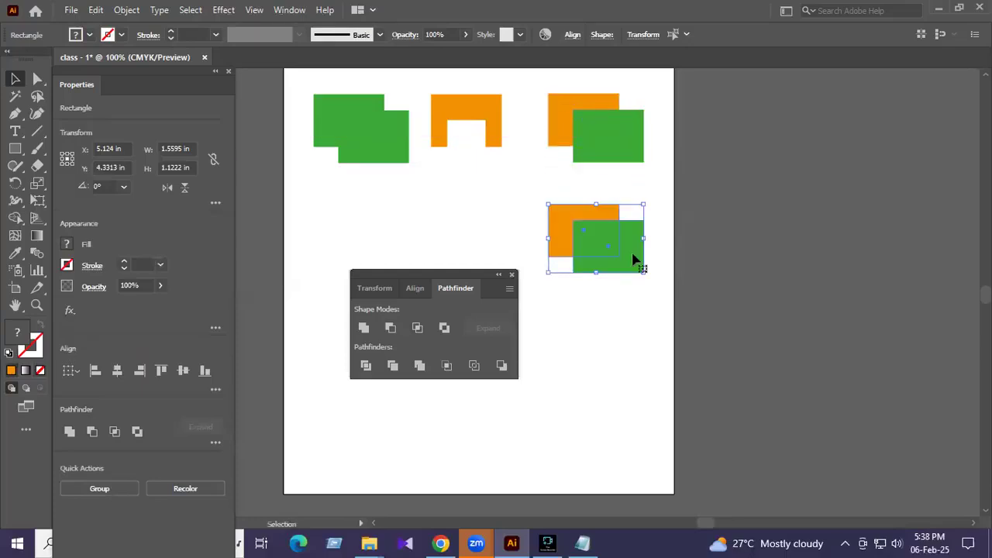
Apply Intersect to the top-right pair, leaving a 0.75 by 0.5921 in green rectangle.
{"action": "left_click", "coordinate": [539, 81]}
{"action": "left_click_drag", "start_coordinate": [534, 75], "coordinate": [658, 173]}
{"action": "left_click_drag", "start_coordinate": [436, 272], "coordinate": [489, 183]}
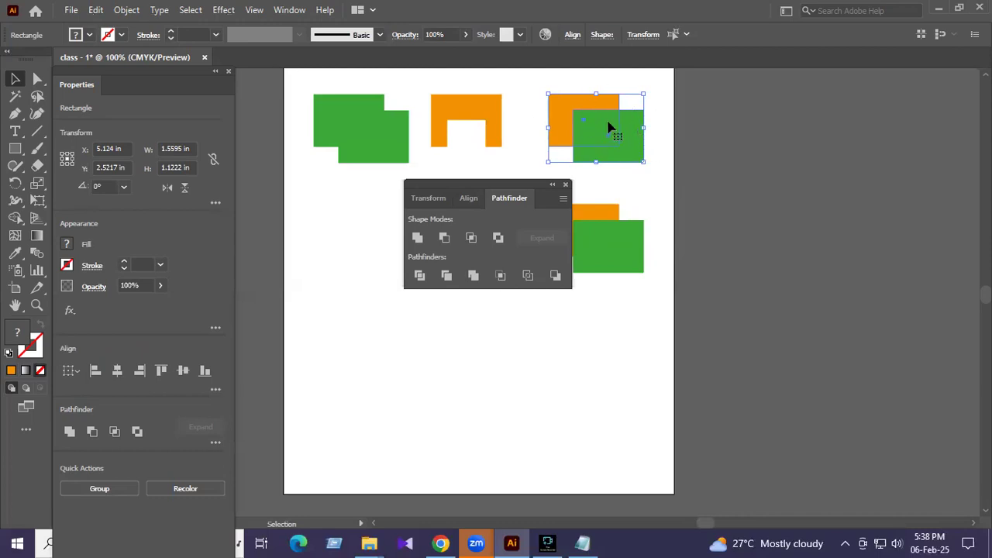
{"action": "left_click", "coordinate": [472, 239]}
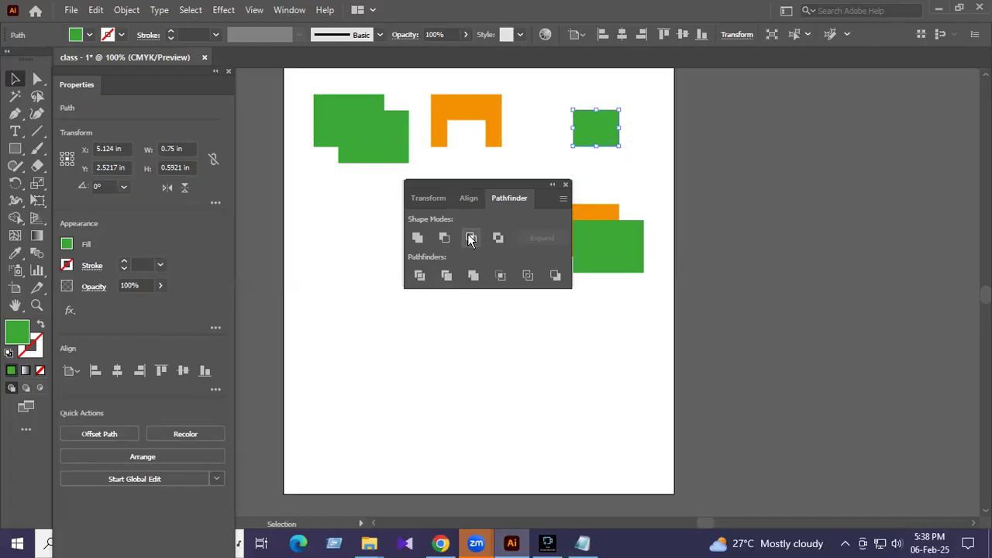
Make extra copies of the right orange/green pair lower down.
{"action": "left_click_drag", "start_coordinate": [494, 189], "coordinate": [376, 175]}
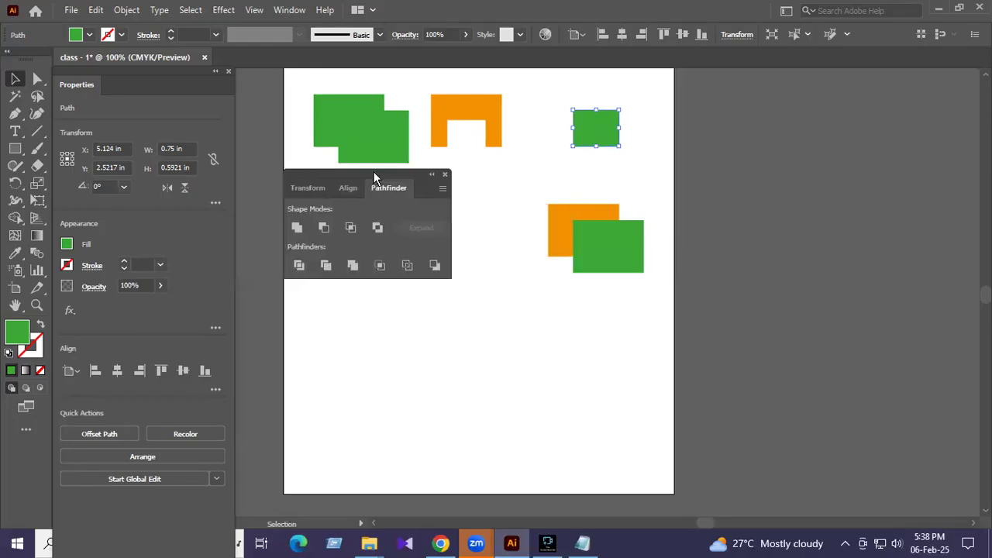
{"action": "left_click_drag", "start_coordinate": [529, 201], "coordinate": [631, 437]}
{"action": "key", "text": "v"}
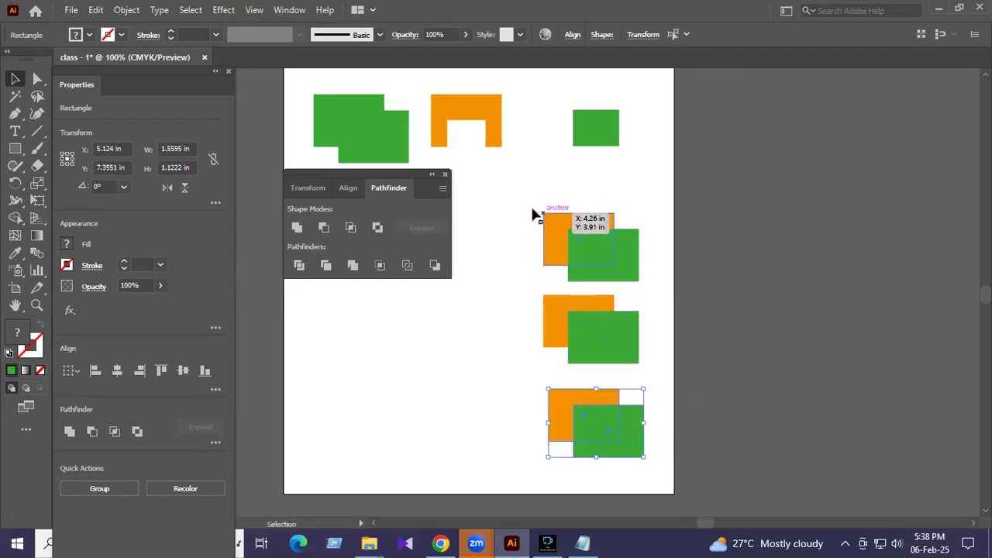
{"action": "left_click", "coordinate": [560, 190]}
Apply Exclude to the upper copied pair, leaving a green frame with a hollow middle.
{"action": "left_click_drag", "start_coordinate": [536, 194], "coordinate": [661, 268]}
{"action": "left_click_drag", "start_coordinate": [330, 173], "coordinate": [429, 171]}
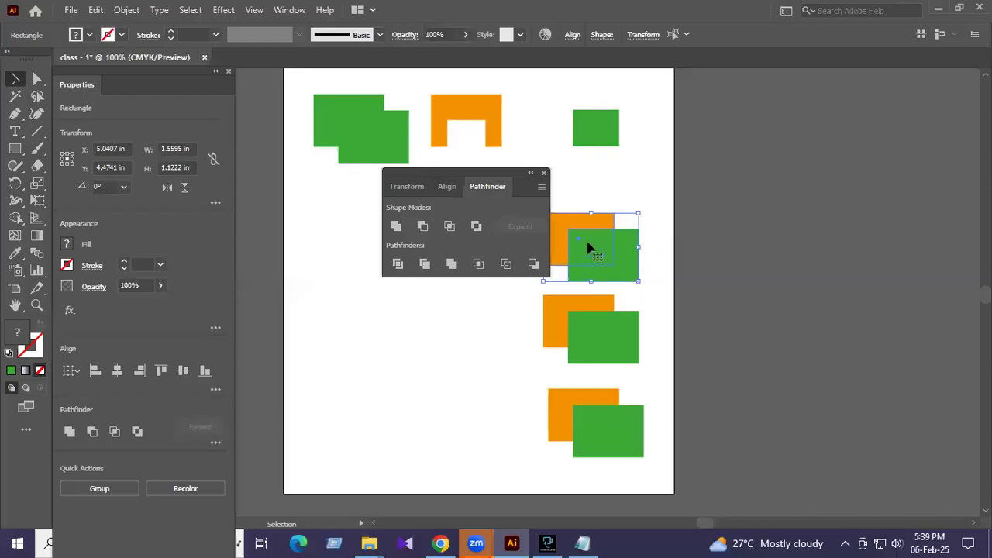
{"action": "left_click_drag", "start_coordinate": [455, 172], "coordinate": [420, 174]}
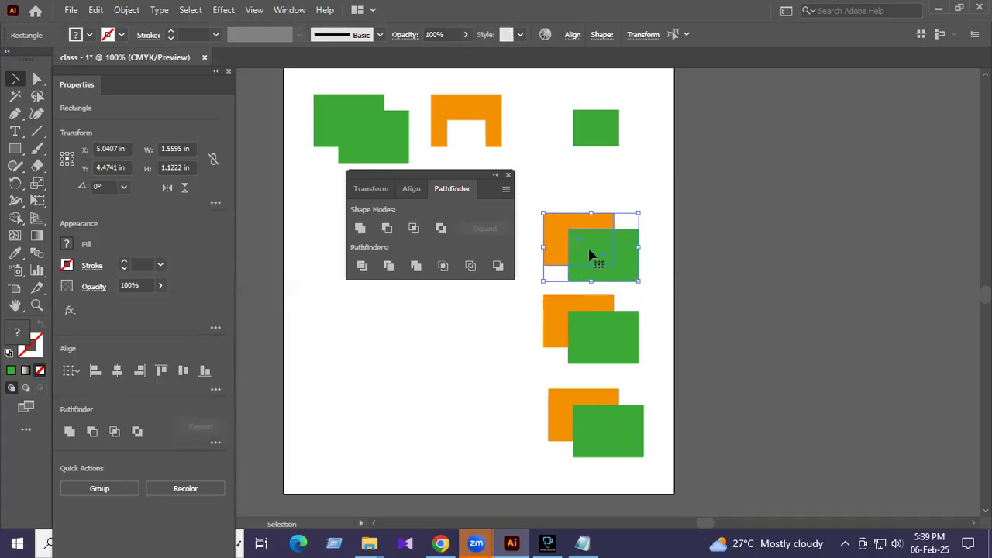
{"action": "left_click", "coordinate": [440, 233]}
{"action": "left_click", "coordinate": [615, 180]}
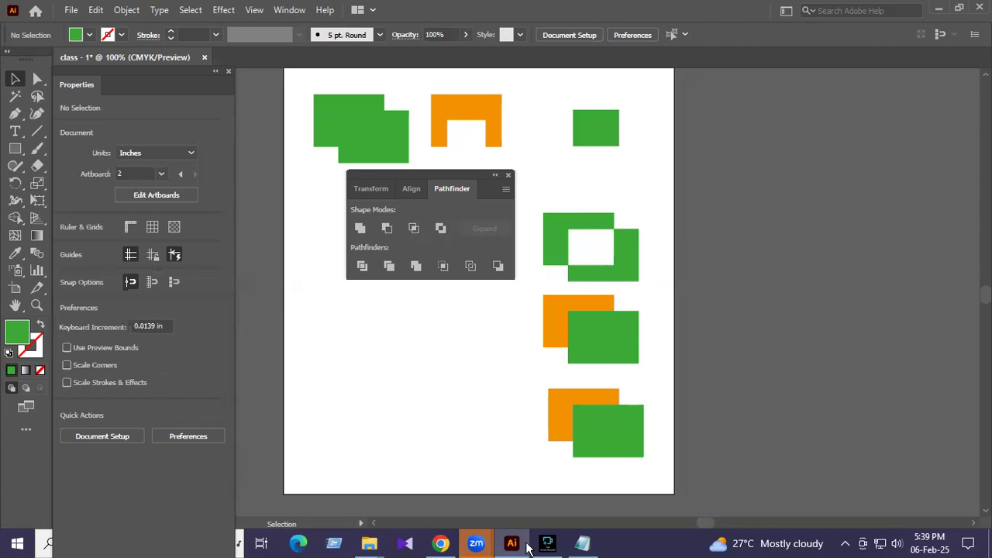
{"action": "left_click", "coordinate": [547, 543]}
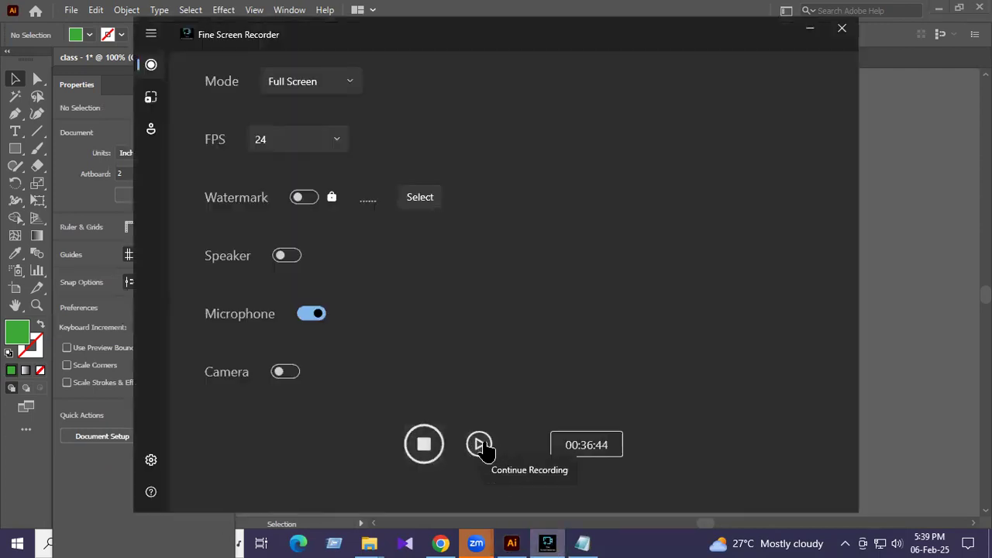
Resume the Fine Screen Recorder recording briefly, then pause it again at 00:36:51.
{"action": "left_click", "coordinate": [479, 445]}
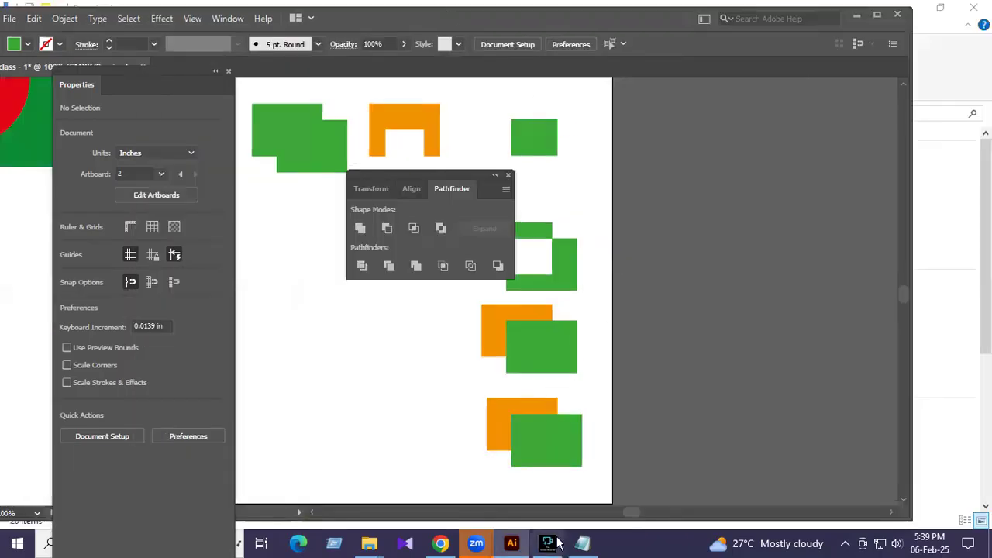
{"action": "left_click", "coordinate": [555, 542]}
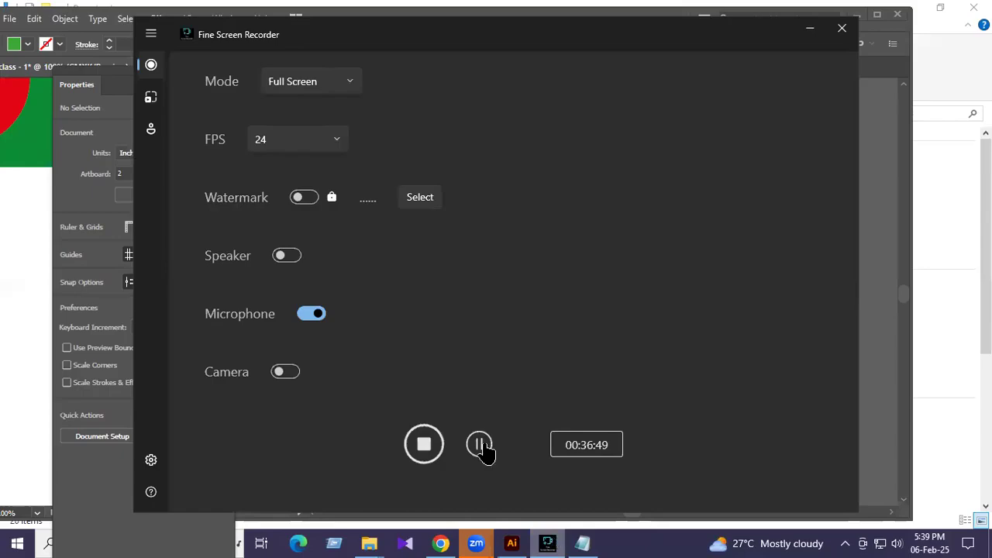
{"action": "left_click", "coordinate": [479, 445]}
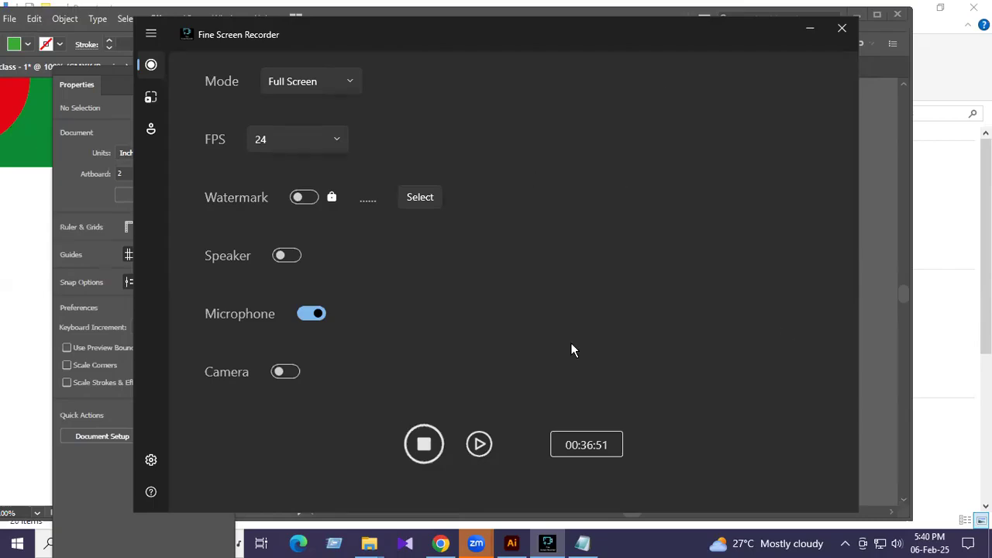
Resume the Fine Screen Recorder recording and minimize the recorder to return to Illustrator.
{"action": "left_click", "coordinate": [472, 444]}
{"action": "left_click", "coordinate": [811, 27]}
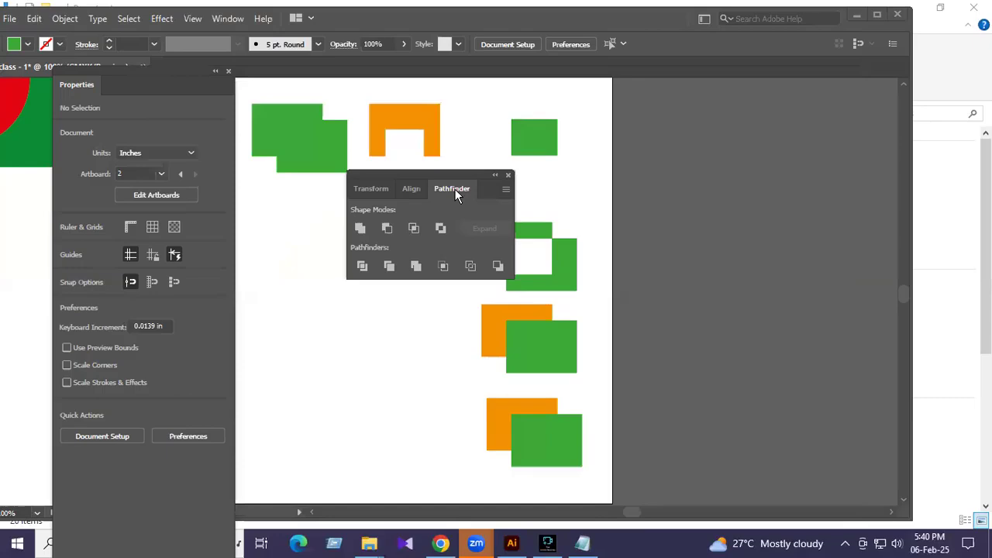
Move the floating Pathfinder panel aside and place a copy of an orange/green pair further left.
{"action": "left_click_drag", "start_coordinate": [426, 177], "coordinate": [349, 174]}
{"action": "scroll", "coordinate": [580, 279], "scroll_direction": "down", "scroll_amount": 3}
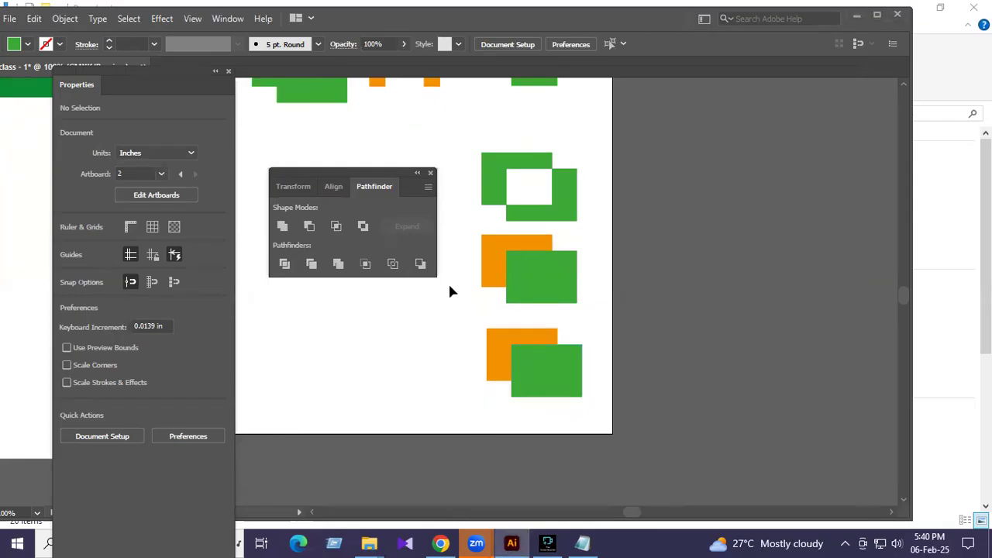
{"action": "left_click_drag", "start_coordinate": [342, 178], "coordinate": [331, 140]}
{"action": "left_click_drag", "start_coordinate": [469, 225], "coordinate": [594, 302]}
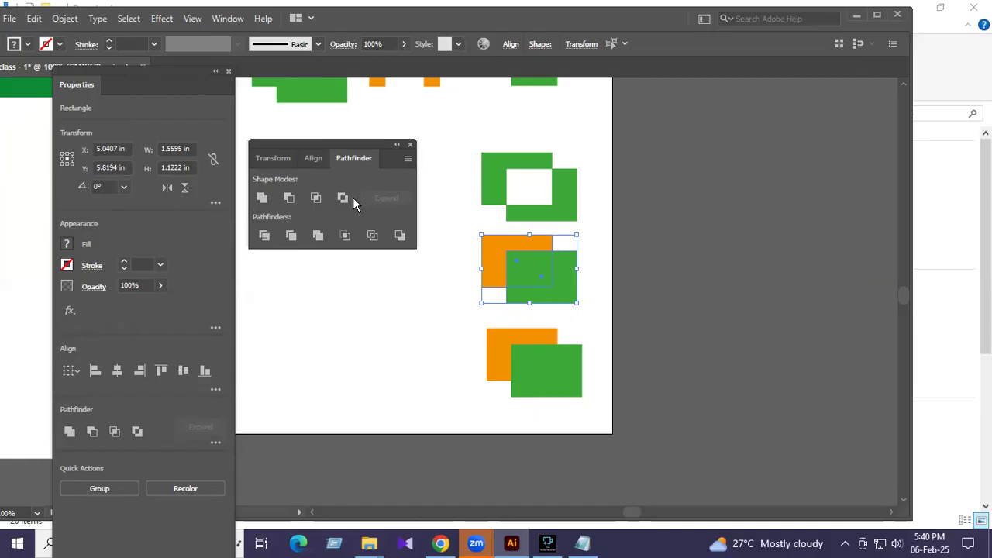
{"action": "scroll", "coordinate": [483, 184], "scroll_direction": "up", "scroll_amount": 1}
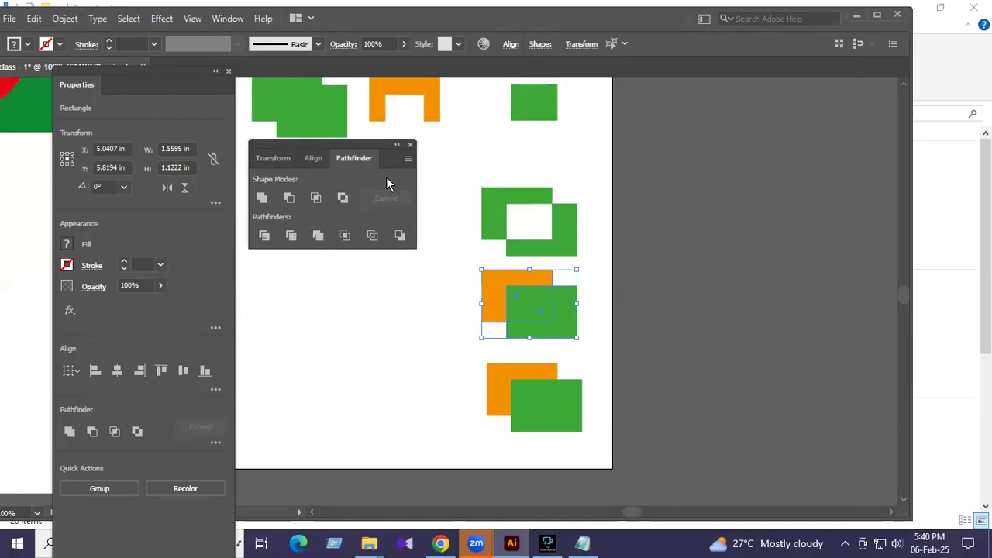
{"action": "scroll", "coordinate": [557, 284], "scroll_direction": "up", "scroll_amount": 1}
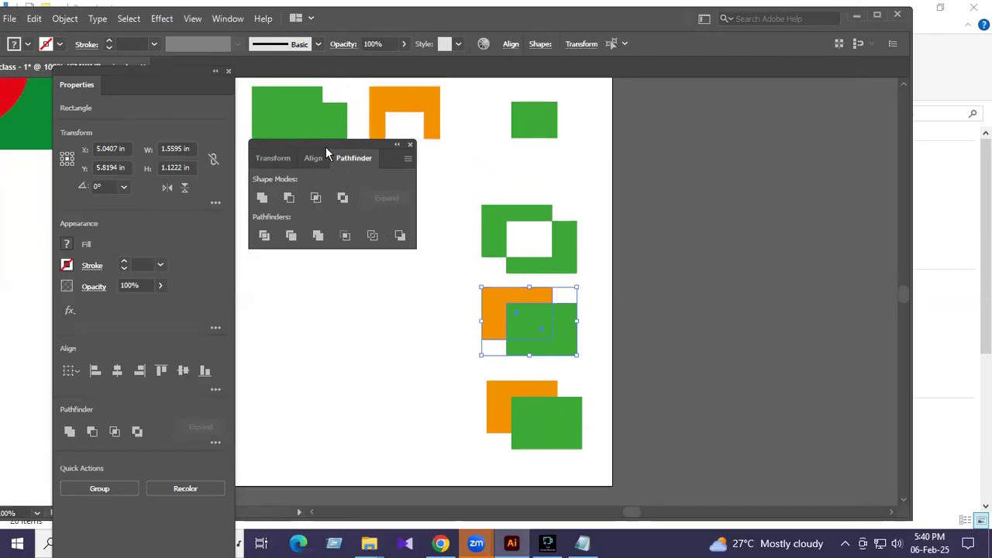
{"action": "left_click_drag", "start_coordinate": [325, 146], "coordinate": [701, 143]}
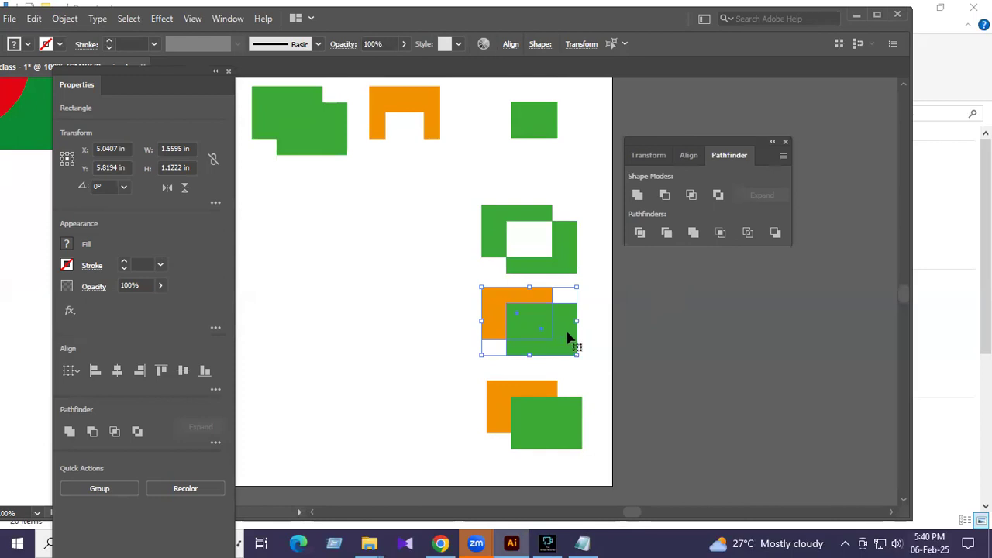
{"action": "left_click_drag", "start_coordinate": [565, 338], "coordinate": [449, 365]}
Raise the green ring shape and place another copy of the orange/green pair lower left.
{"action": "scroll", "coordinate": [481, 359], "scroll_direction": "down", "scroll_amount": 3}
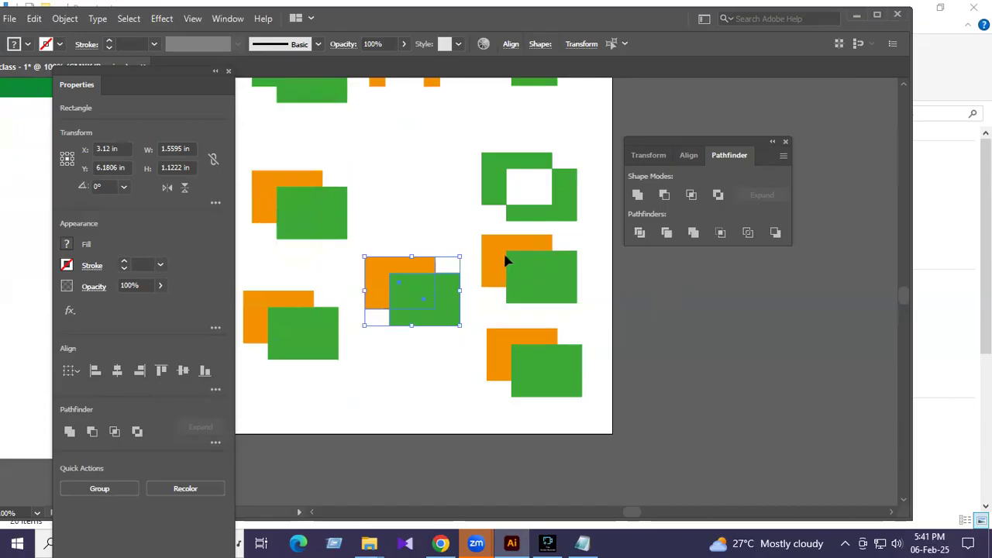
{"action": "left_click_drag", "start_coordinate": [568, 206], "coordinate": [573, 146]}
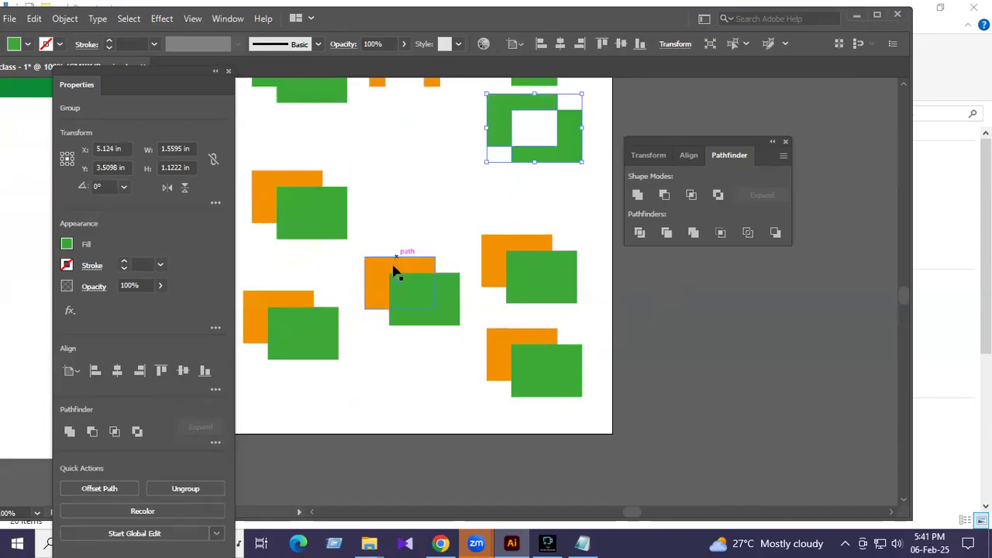
{"action": "left_click", "coordinate": [561, 382]}
{"action": "left_click", "coordinate": [543, 338], "text": "shift"}
{"action": "left_click_drag", "start_coordinate": [569, 389], "coordinate": [435, 416]}
{"action": "left_click", "coordinate": [480, 382]}
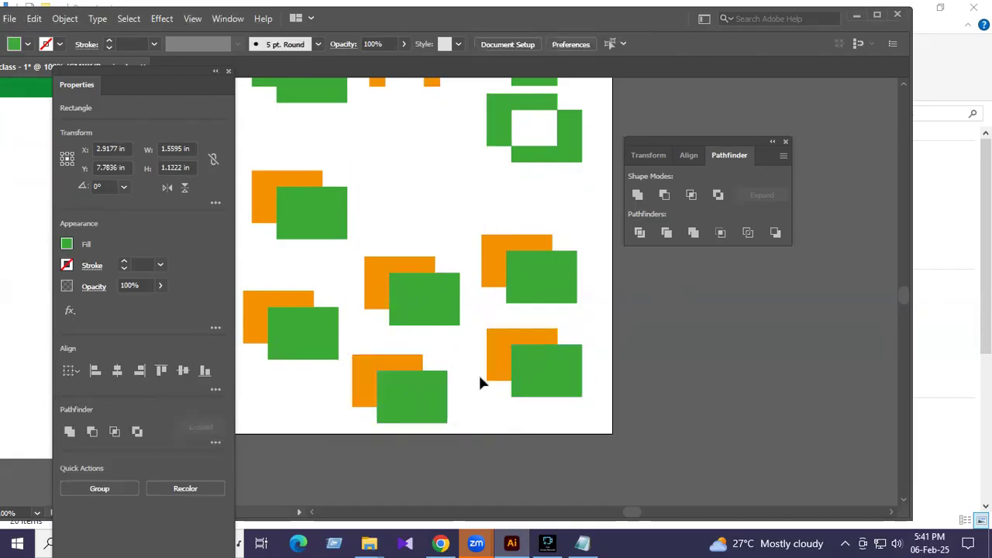
{"action": "scroll", "coordinate": [485, 372], "scroll_direction": "up", "scroll_amount": 1}
{"action": "left_click_drag", "start_coordinate": [685, 140], "coordinate": [427, 161]}
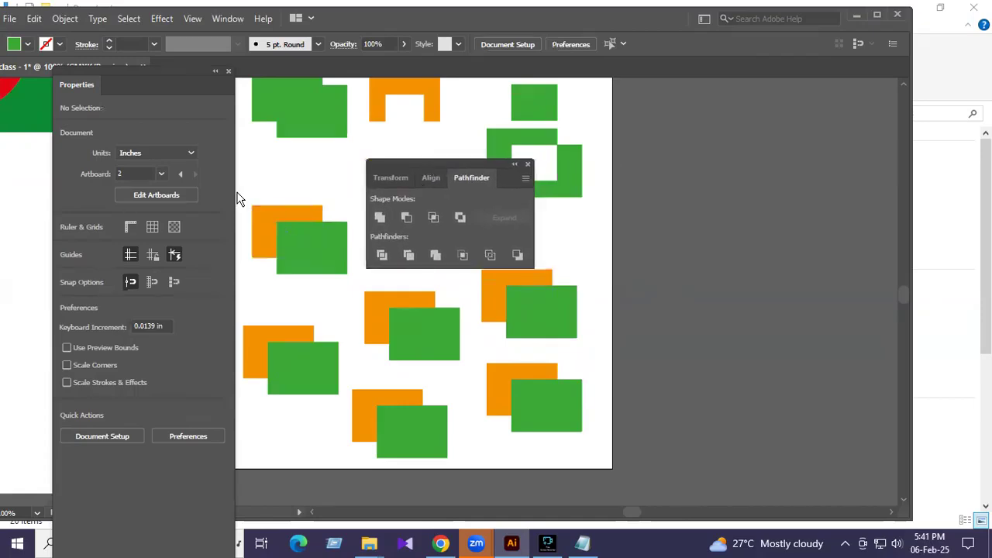
{"action": "left_click_drag", "start_coordinate": [271, 187], "coordinate": [366, 277]}
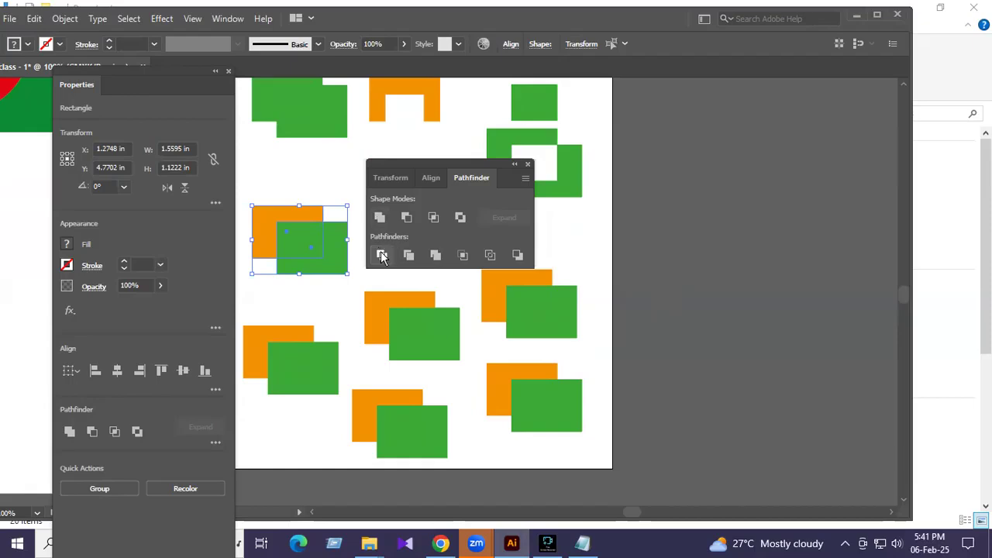
Divide the top-left orange/green pair with Pathfinder and ungroup the resulting pieces.
{"action": "left_click", "coordinate": [381, 256]}
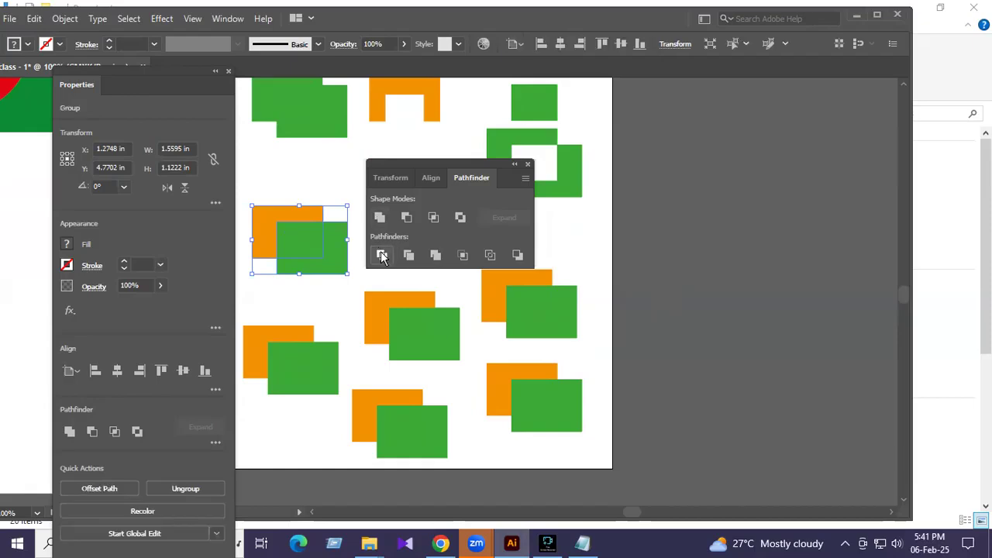
{"action": "right_click", "coordinate": [308, 234]}
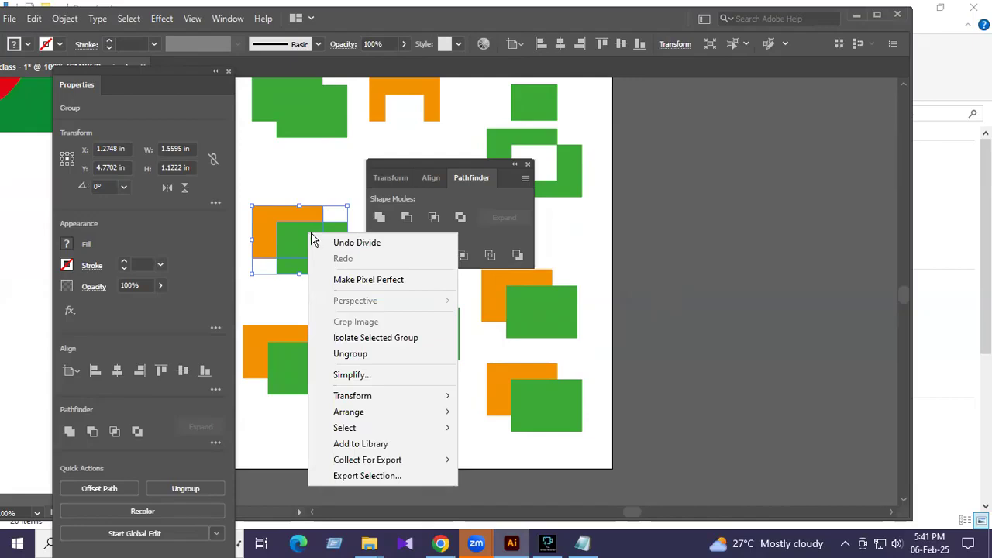
{"action": "left_click", "coordinate": [356, 355]}
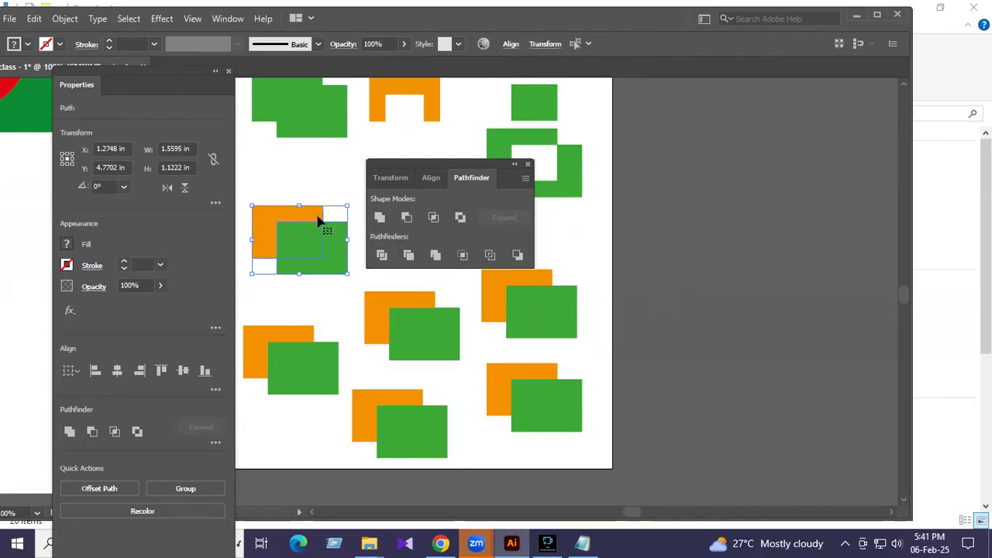
{"action": "left_click", "coordinate": [312, 168]}
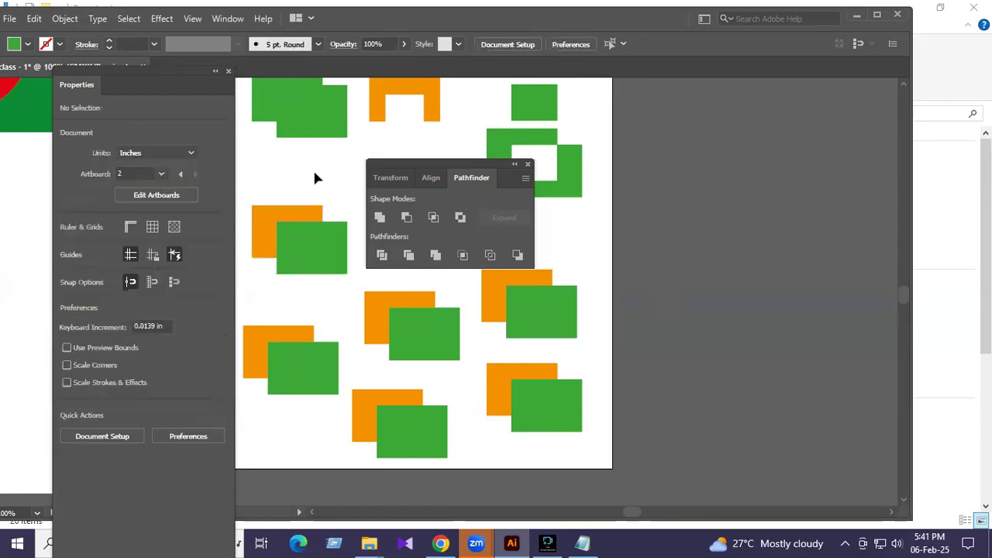
Pull the orange L, small green square and green L pieces apart.
{"action": "left_click_drag", "start_coordinate": [281, 217], "coordinate": [278, 183]}
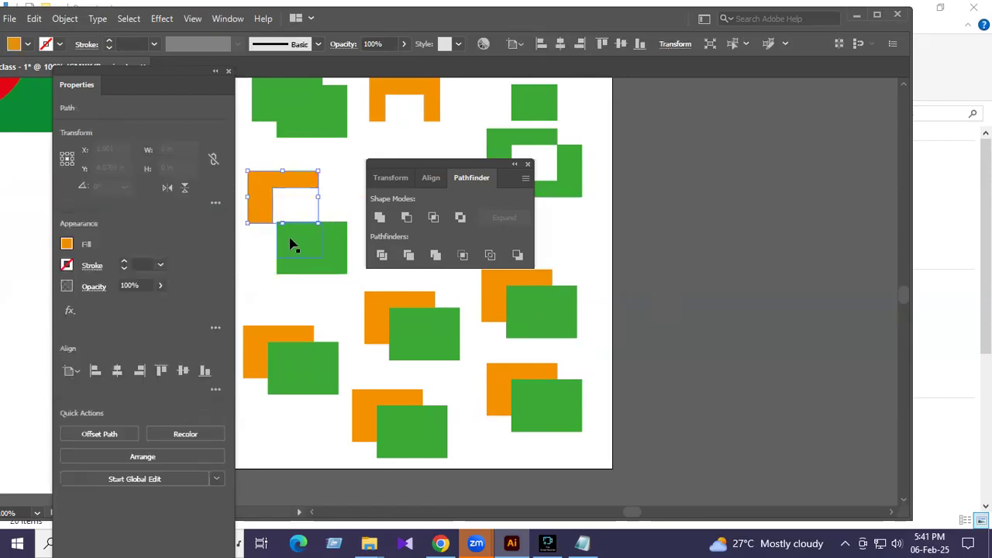
{"action": "left_click_drag", "start_coordinate": [290, 243], "coordinate": [261, 244]}
{"action": "left_click_drag", "start_coordinate": [328, 263], "coordinate": [344, 288]}
{"action": "left_click_drag", "start_coordinate": [277, 243], "coordinate": [311, 229]}
{"action": "left_click_drag", "start_coordinate": [348, 280], "coordinate": [343, 248]}
{"action": "left_click_drag", "start_coordinate": [419, 165], "coordinate": [578, 161]}
{"action": "left_click_drag", "start_coordinate": [387, 273], "coordinate": [443, 354]}
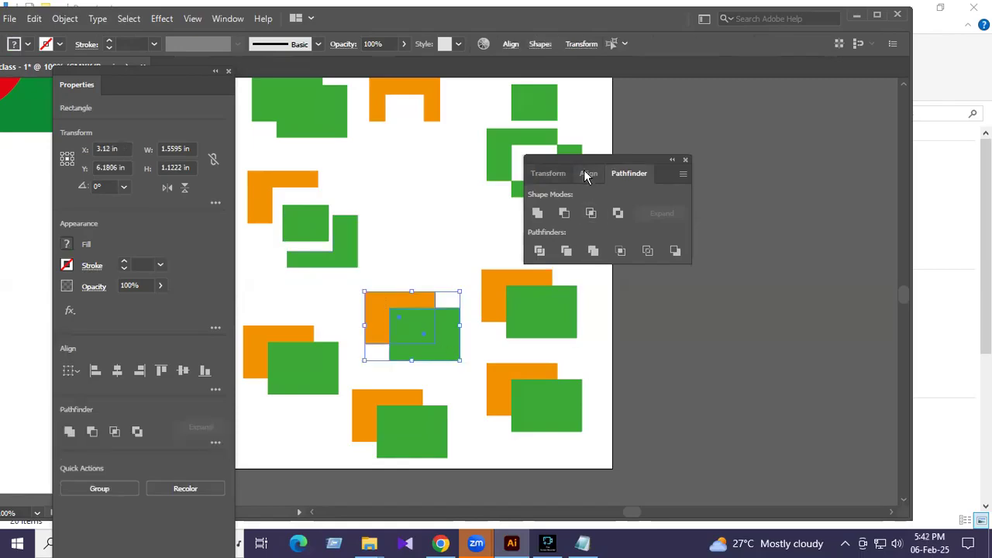
{"action": "left_click_drag", "start_coordinate": [585, 162], "coordinate": [552, 190]}
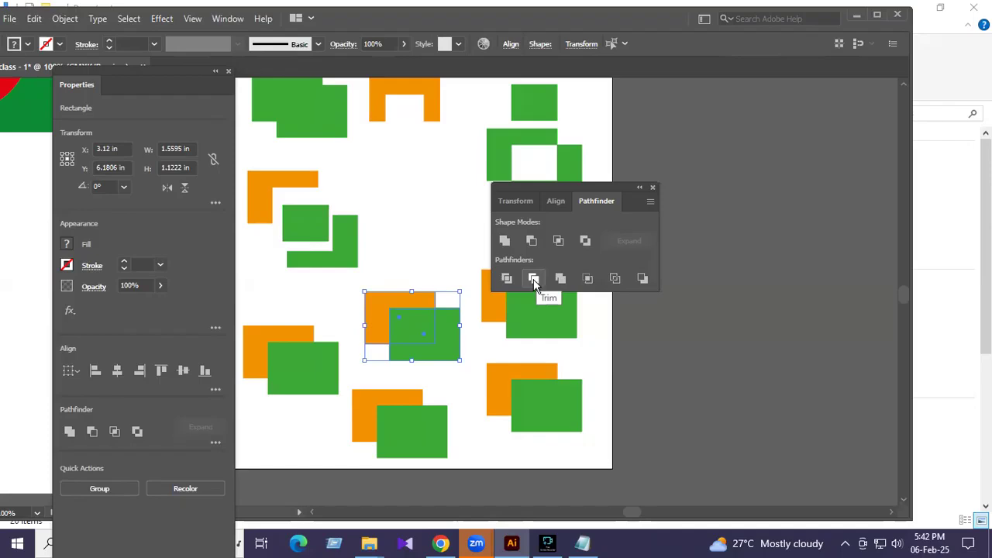
Trim the middle orange/green pair with Pathfinder, ungroup it and pull the pieces apart.
{"action": "left_click", "coordinate": [534, 279]}
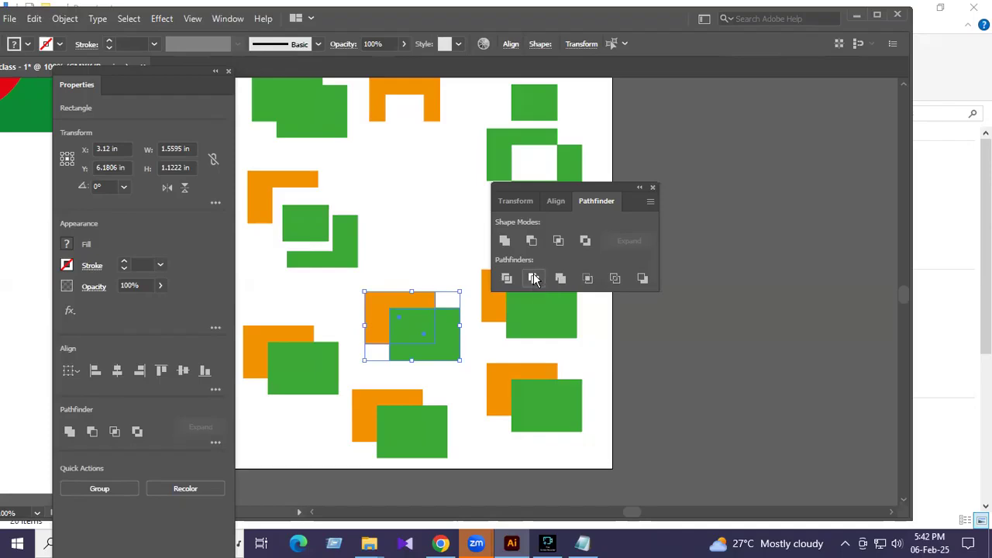
{"action": "right_click", "coordinate": [414, 322]}
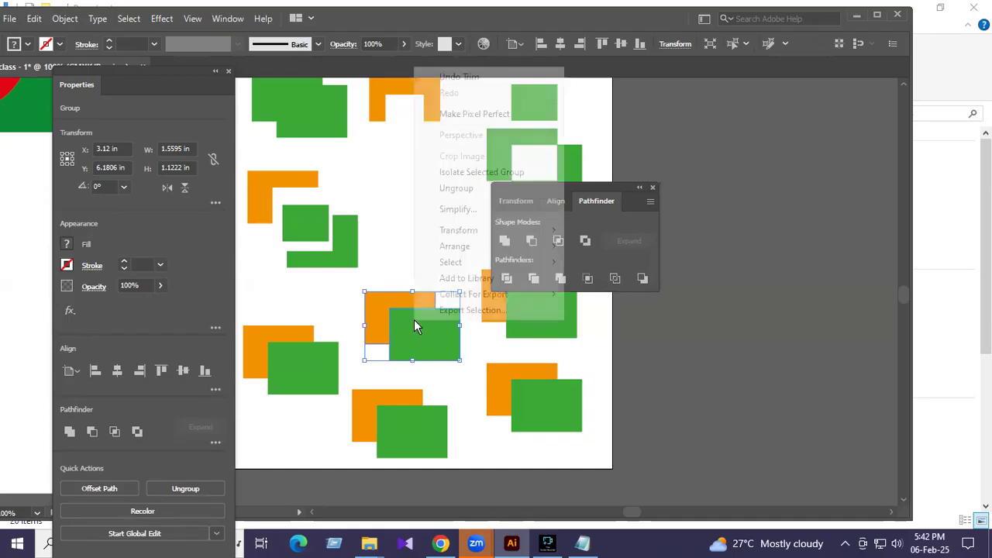
{"action": "left_click", "coordinate": [455, 188]}
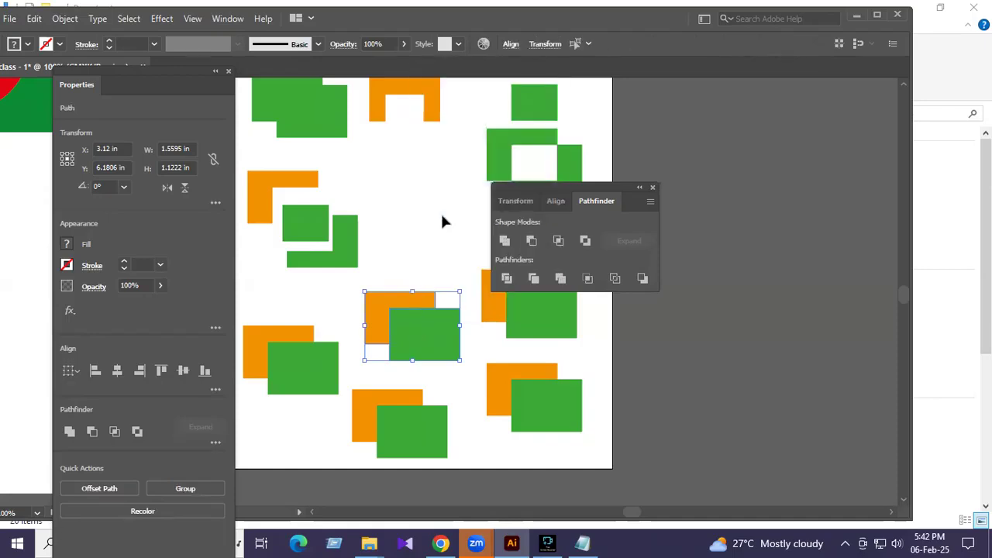
{"action": "left_click", "coordinate": [441, 211]}
{"action": "left_click_drag", "start_coordinate": [442, 341], "coordinate": [482, 360]}
{"action": "left_click_drag", "start_coordinate": [410, 301], "coordinate": [421, 270]}
{"action": "left_click_drag", "start_coordinate": [458, 353], "coordinate": [440, 316]}
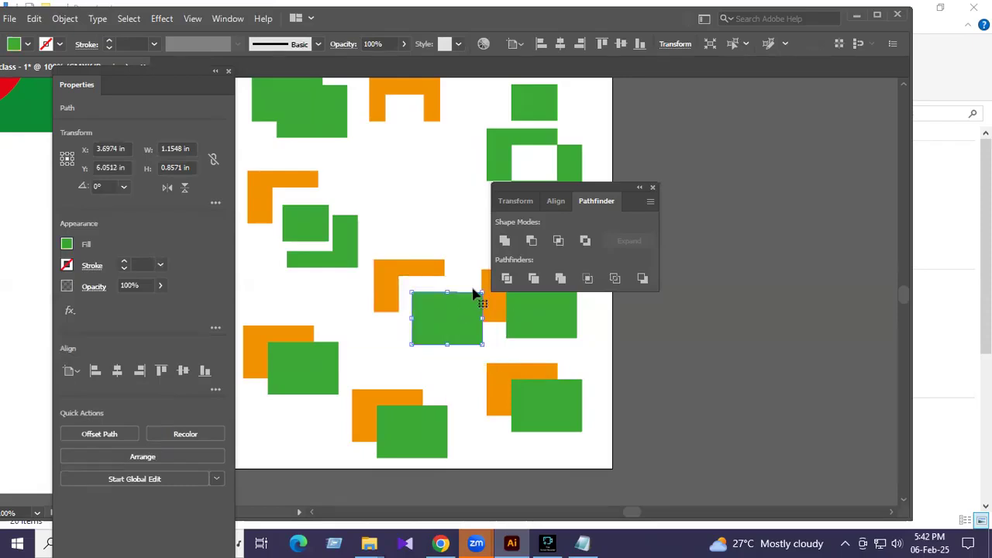
Fit the green rectangle back against the trimmed orange L shape.
{"action": "scroll", "coordinate": [470, 233], "scroll_direction": "up", "scroll_amount": 1}
{"action": "scroll", "coordinate": [468, 200], "scroll_direction": "up", "scroll_amount": 3}
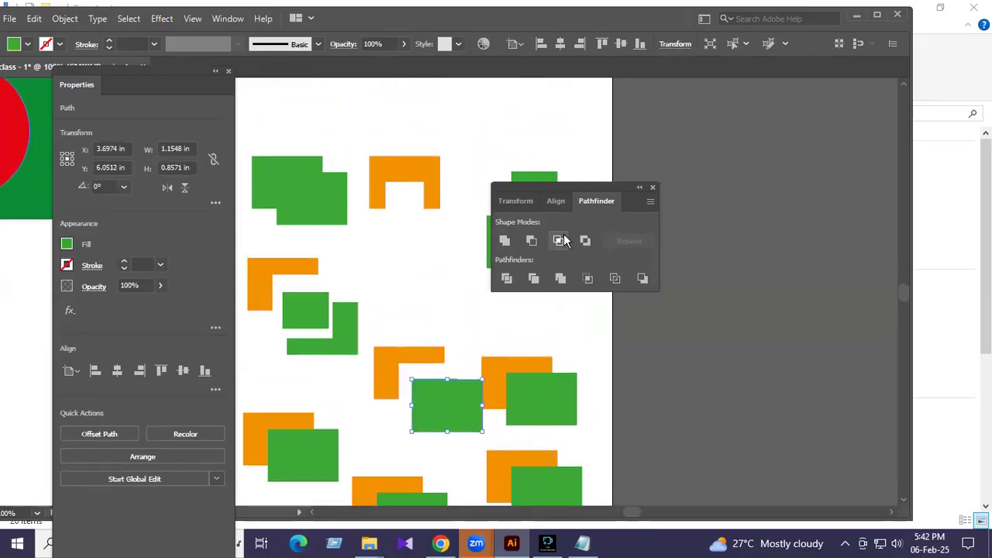
{"action": "left_click_drag", "start_coordinate": [561, 187], "coordinate": [643, 172]}
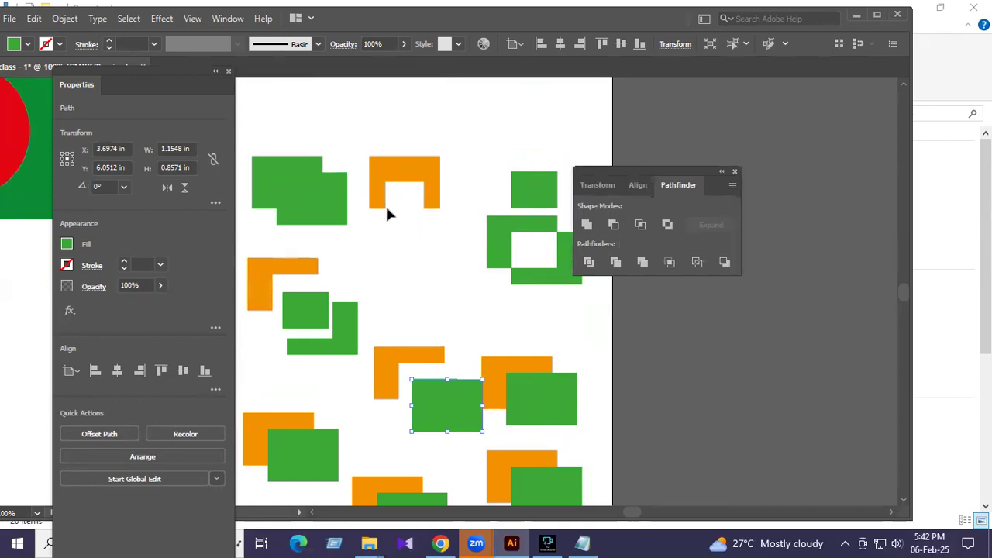
{"action": "left_click", "coordinate": [412, 173]}
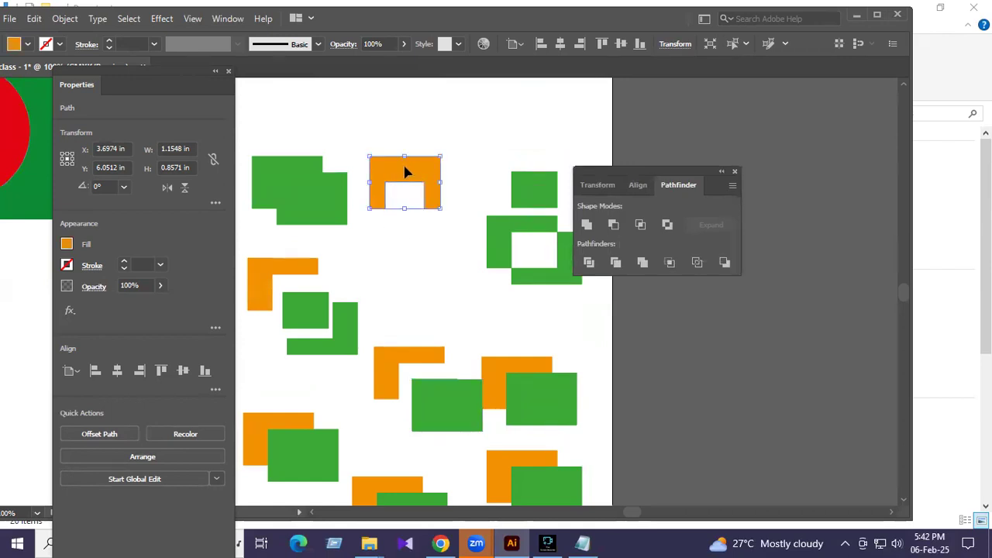
{"action": "left_click", "coordinate": [410, 236]}
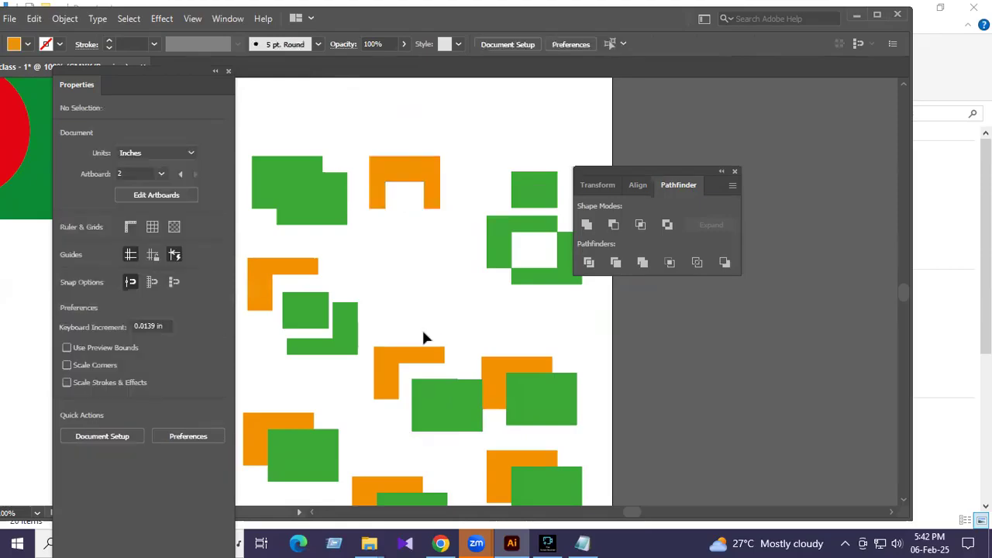
{"action": "mouse_move", "coordinate": [425, 400]}
{"action": "left_mouse_down"}
{"action": "mouse_move", "coordinate": [421, 385]}
{"action": "mouse_move", "coordinate": [422, 414]}
{"action": "left_mouse_up"}
{"action": "mouse_move", "coordinate": [403, 366]}
{"action": "left_mouse_down"}
{"action": "mouse_move", "coordinate": [405, 346]}
{"action": "mouse_move", "coordinate": [401, 367]}
{"action": "left_mouse_up"}
{"action": "left_click_drag", "start_coordinate": [432, 420], "coordinate": [420, 384]}
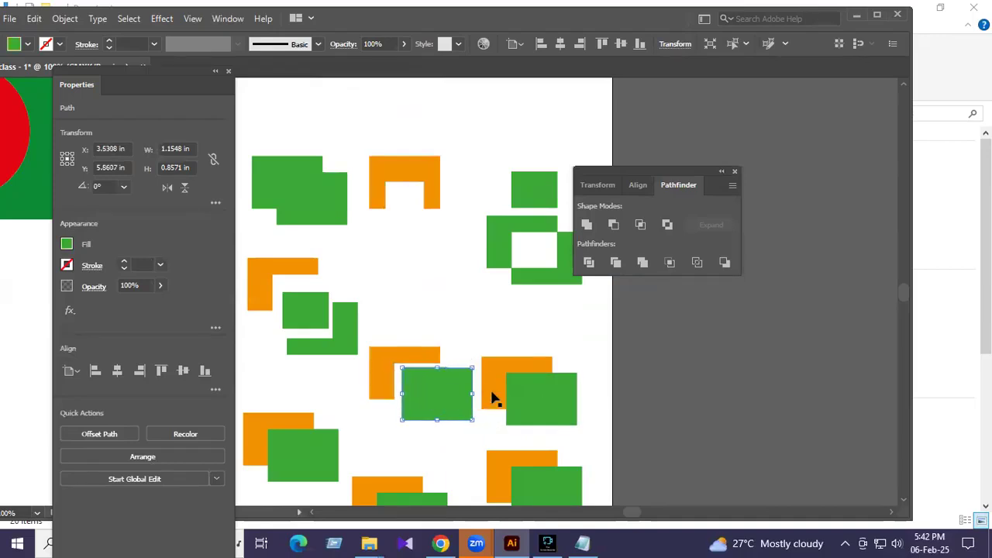
{"action": "left_click", "coordinate": [503, 339]}
{"action": "left_click_drag", "start_coordinate": [511, 322], "coordinate": [571, 423]}
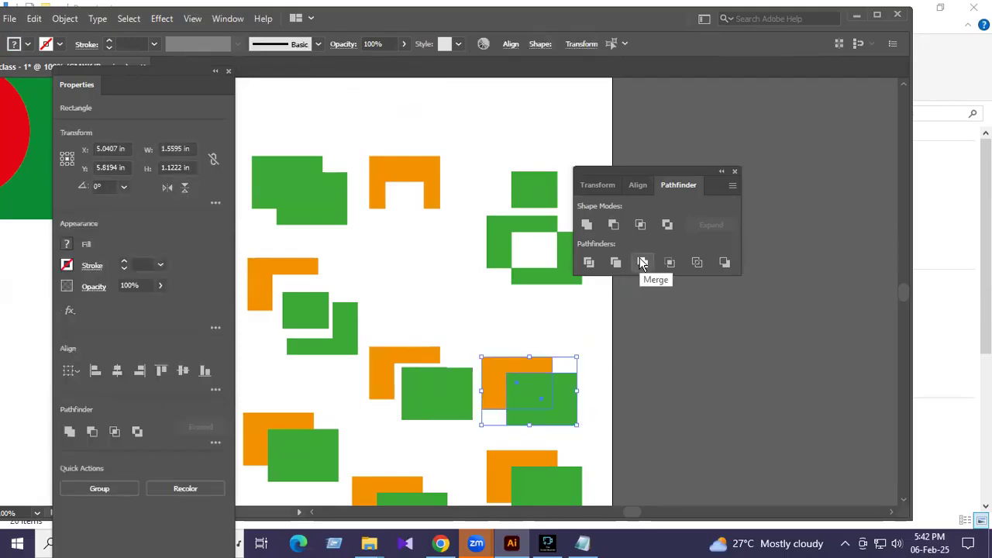
Apply Merge to the selected orange/green pair and shift the merged group upward.
{"action": "left_click", "coordinate": [642, 264]}
{"action": "left_click", "coordinate": [642, 264]}
{"action": "left_click_drag", "start_coordinate": [542, 423], "coordinate": [558, 396]}
{"action": "left_click", "coordinate": [584, 418]}
{"action": "left_click_drag", "start_coordinate": [558, 391], "coordinate": [557, 361]}
Ungroup the right-hand pair and place the green rectangle below the orange L shape.
{"action": "left_click", "coordinate": [499, 313]}
{"action": "right_click", "coordinate": [545, 365]}
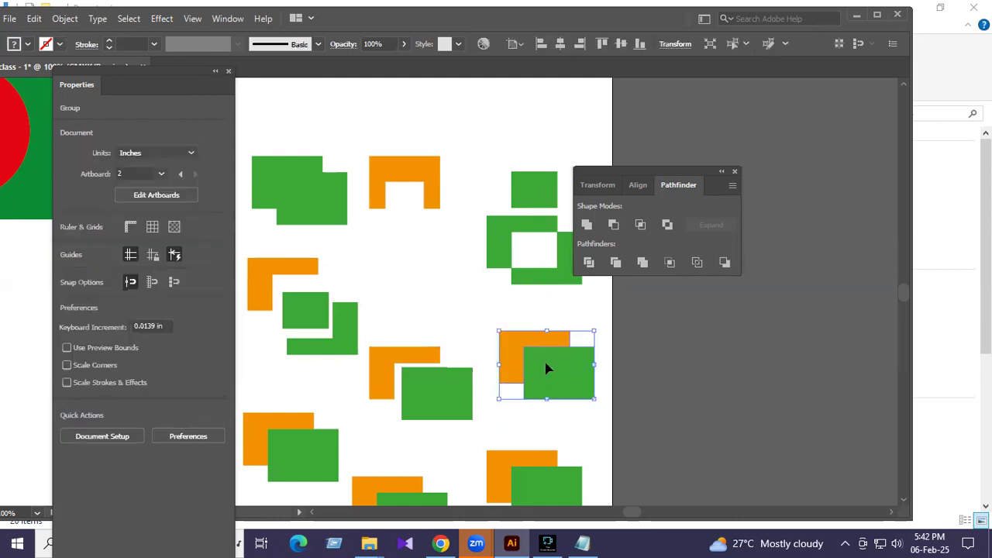
{"action": "left_click", "coordinate": [587, 230]}
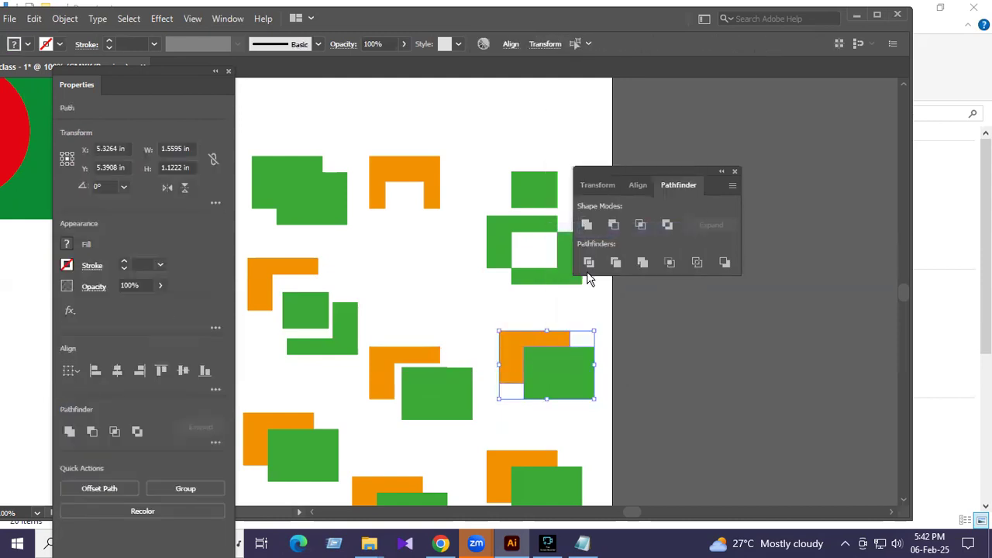
{"action": "left_click", "coordinate": [587, 448]}
{"action": "left_click_drag", "start_coordinate": [555, 374], "coordinate": [578, 414]}
{"action": "left_click_drag", "start_coordinate": [538, 341], "coordinate": [527, 325]}
{"action": "left_click_drag", "start_coordinate": [569, 403], "coordinate": [545, 367]}
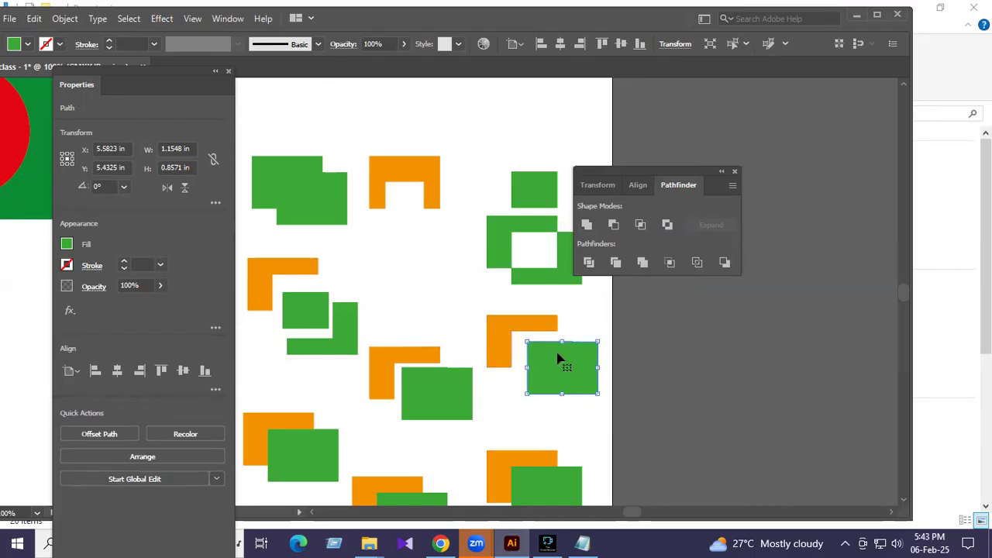
{"action": "scroll", "coordinate": [562, 353], "scroll_direction": "down", "scroll_amount": 3}
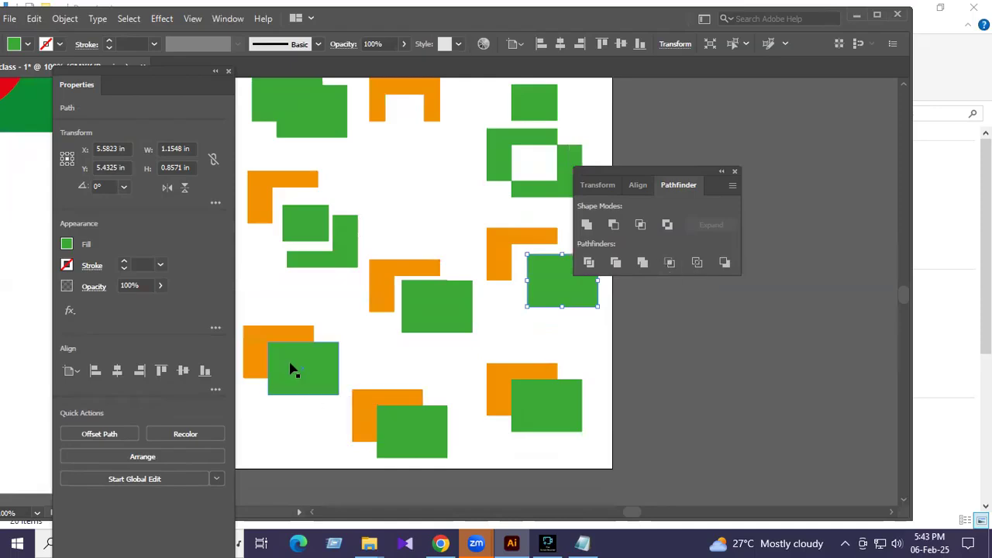
Apply Crop to the bottom-left orange/green pair, leaving a small orange rectangle.
{"action": "left_click_drag", "start_coordinate": [266, 308], "coordinate": [324, 389]}
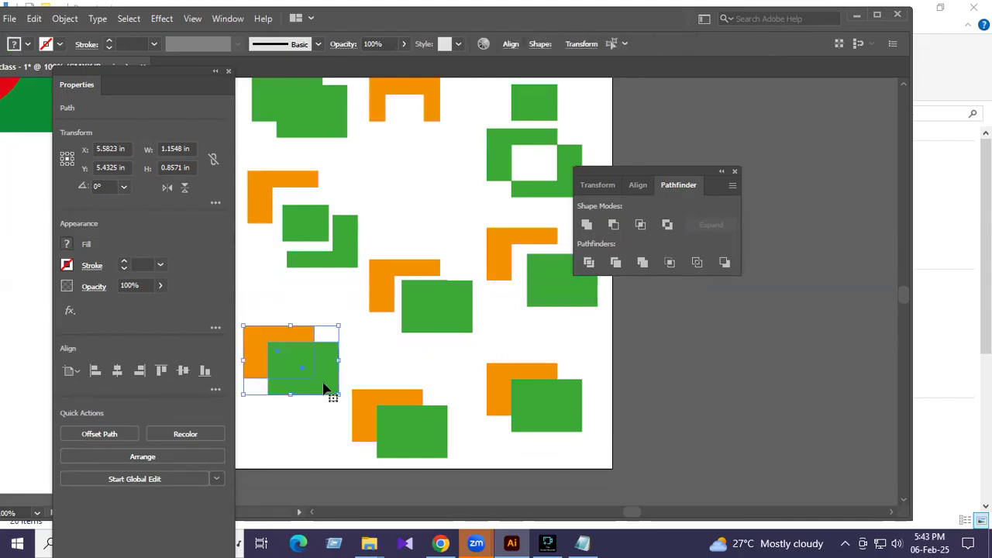
{"action": "left_click", "coordinate": [670, 263]}
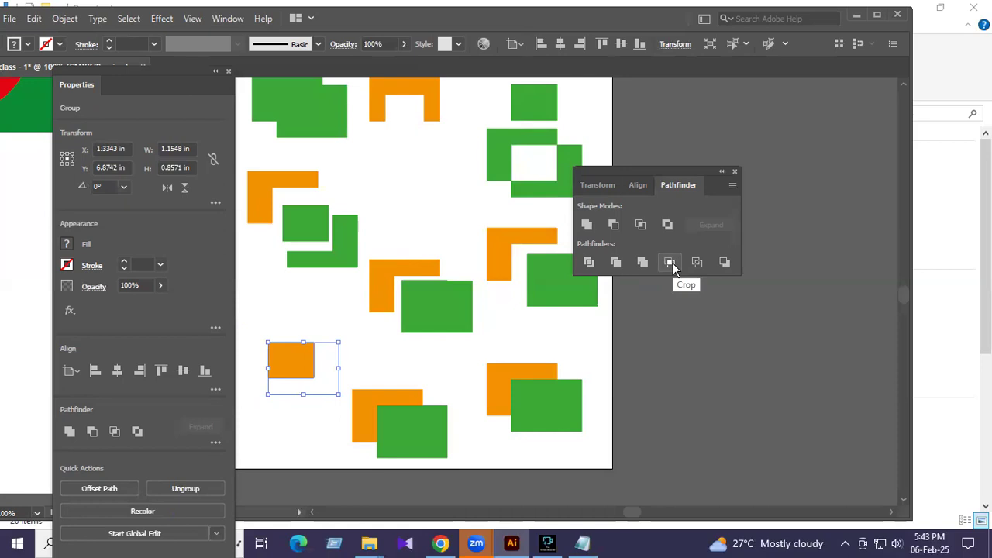
{"action": "key", "text": "ctrl+z"}
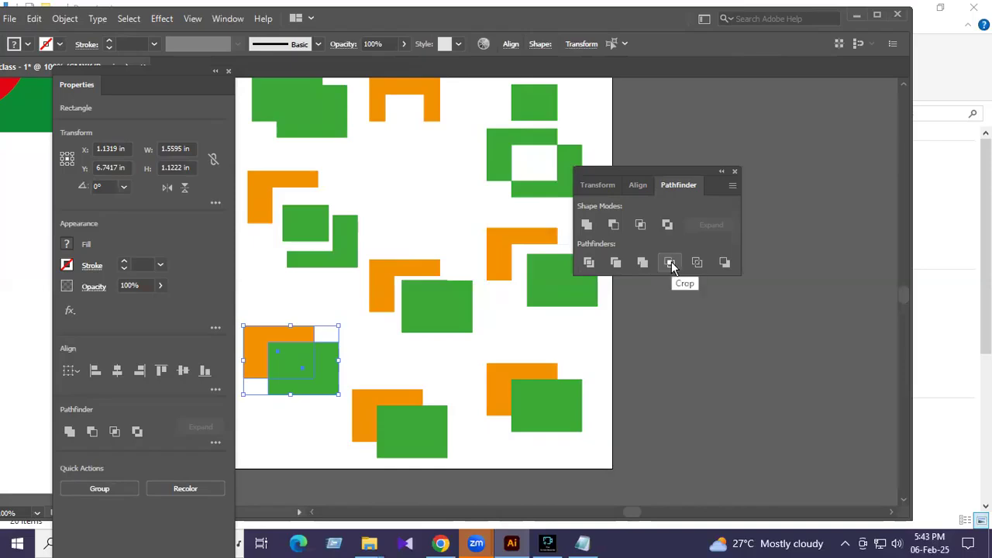
{"action": "left_click", "coordinate": [672, 263]}
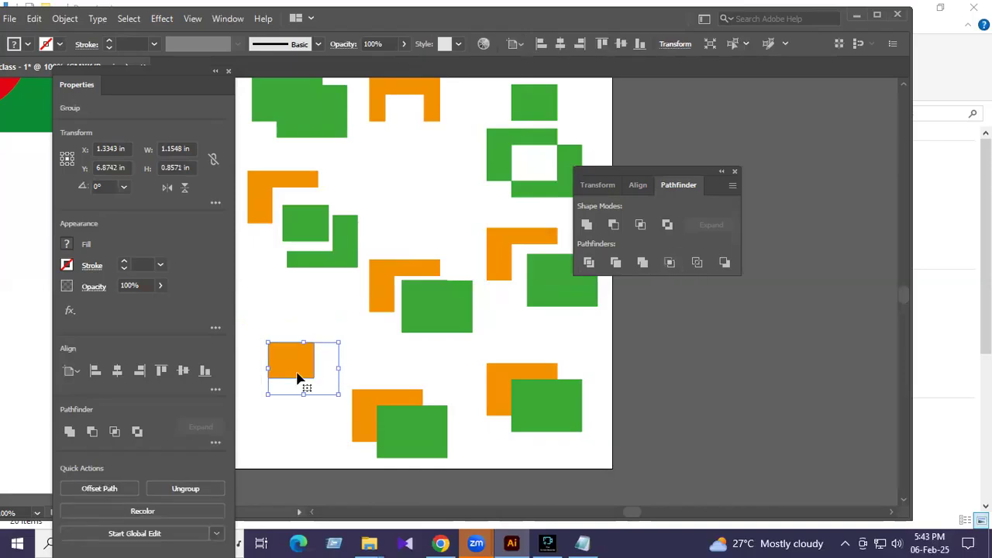
{"action": "left_click", "coordinate": [357, 354]}
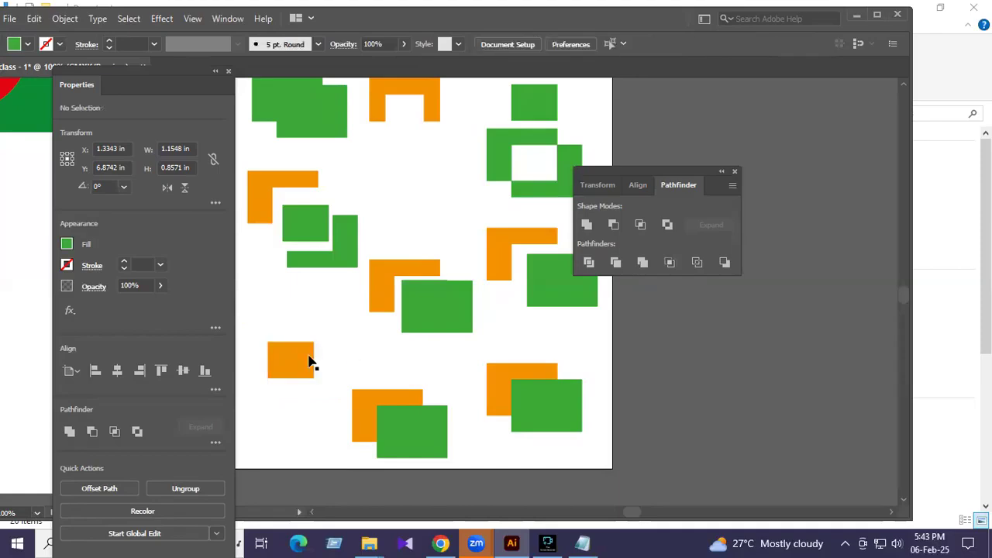
{"action": "left_click_drag", "start_coordinate": [367, 369], "coordinate": [439, 454]}
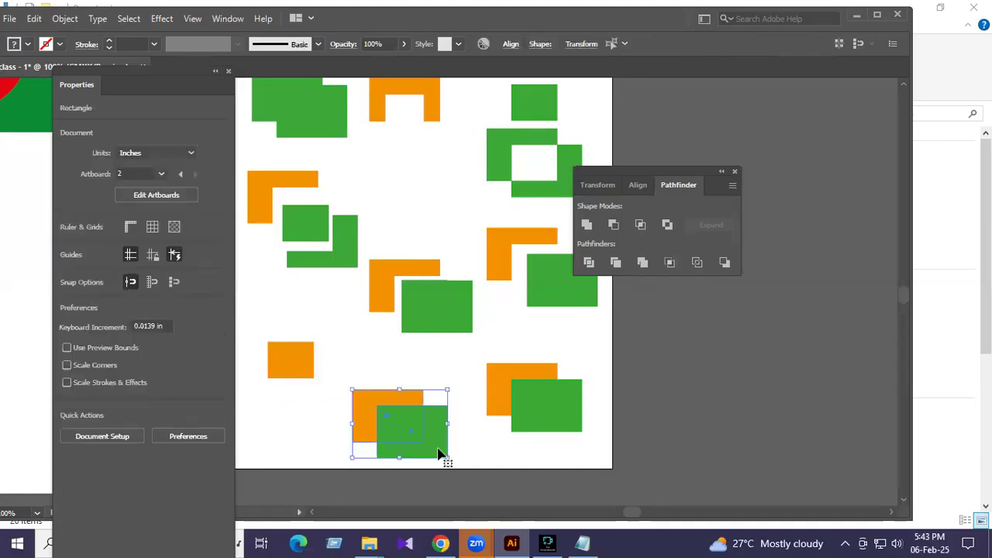
Apply Outline to the bottom-centre pair and give the outline paths a pink stroke.
{"action": "left_click", "coordinate": [697, 263]}
{"action": "left_click", "coordinate": [404, 368]}
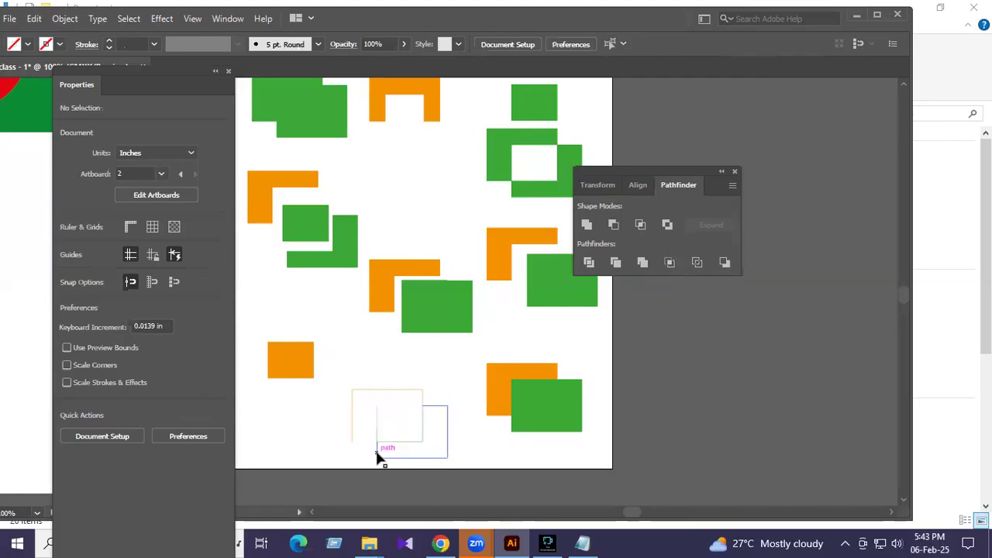
{"action": "left_click", "coordinate": [435, 411]}
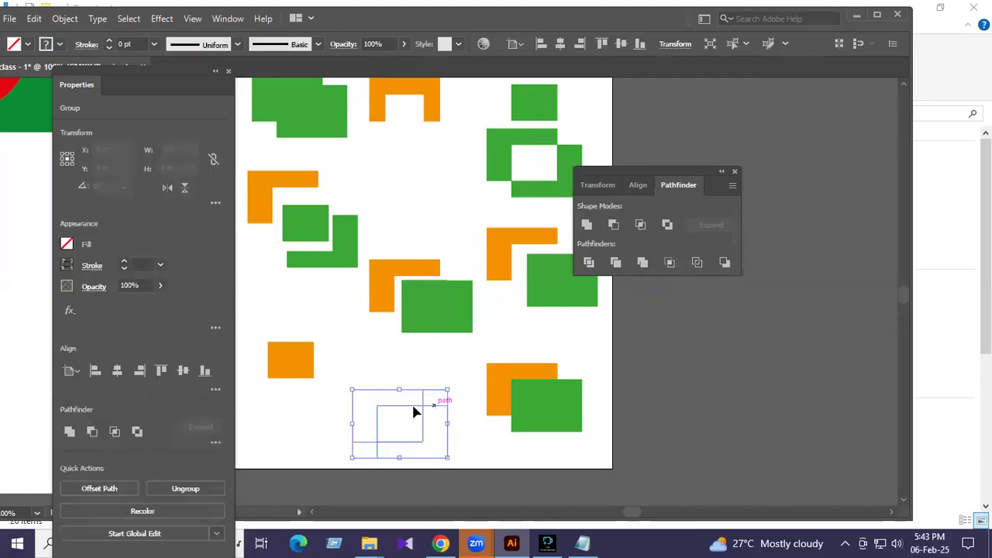
{"action": "left_click", "coordinate": [69, 266]}
{"action": "left_click", "coordinate": [107, 317]}
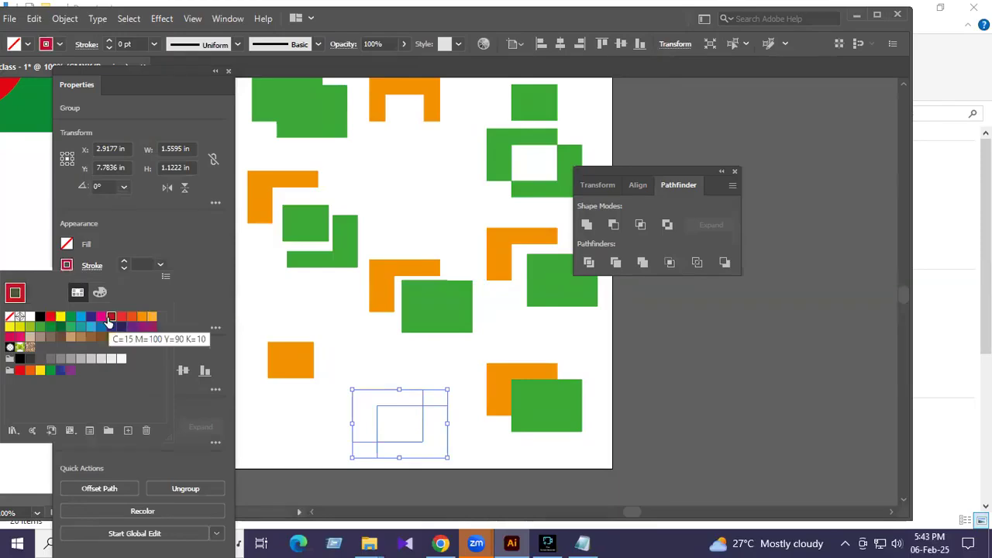
{"action": "left_click", "coordinate": [392, 370]}
{"action": "left_click", "coordinate": [419, 386]}
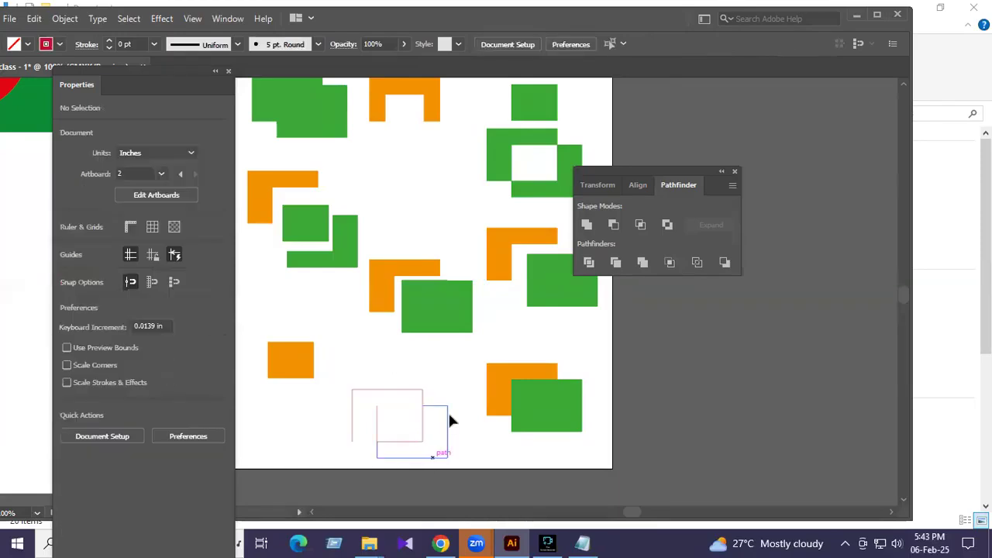
{"action": "left_click", "coordinate": [439, 406]}
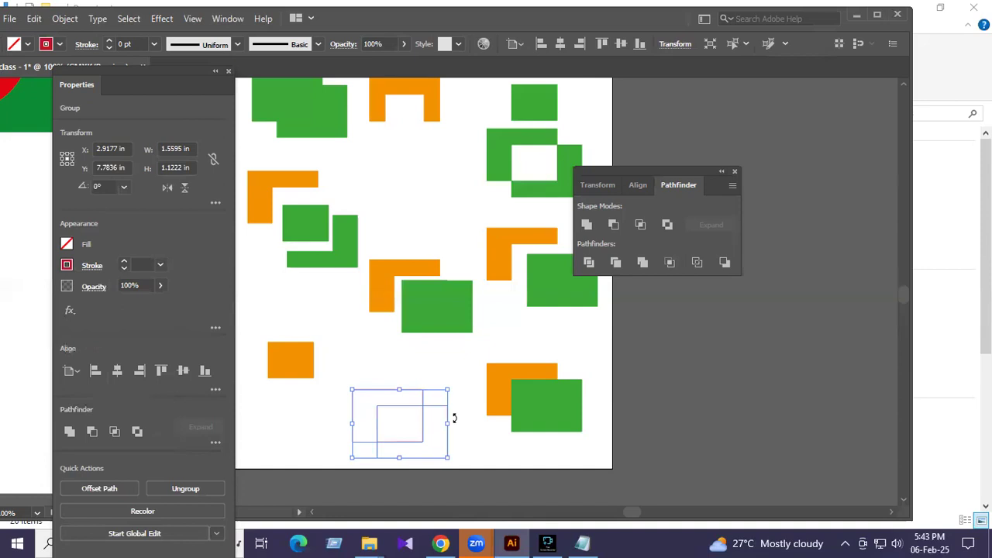
{"action": "left_click", "coordinate": [473, 424]}
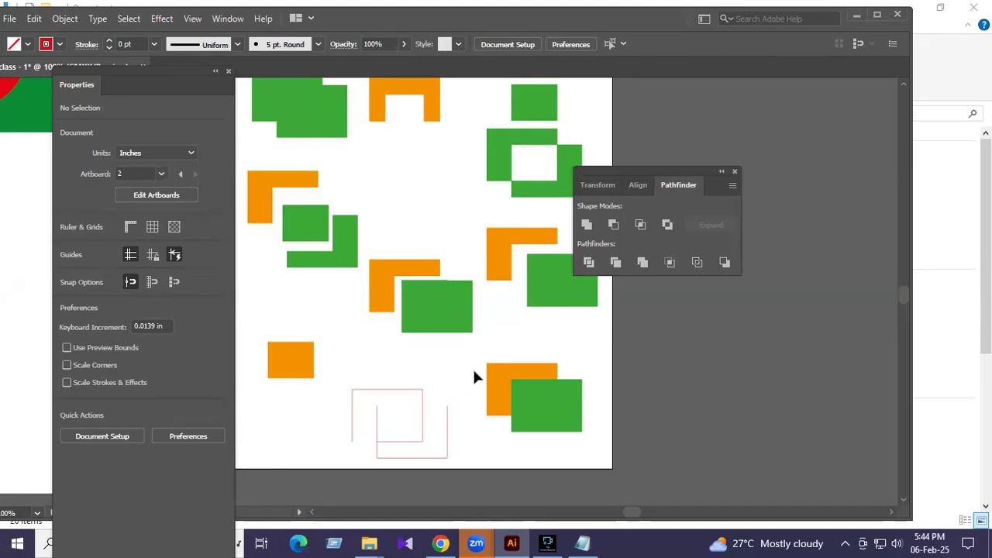
{"action": "left_click_drag", "start_coordinate": [519, 349], "coordinate": [576, 438]}
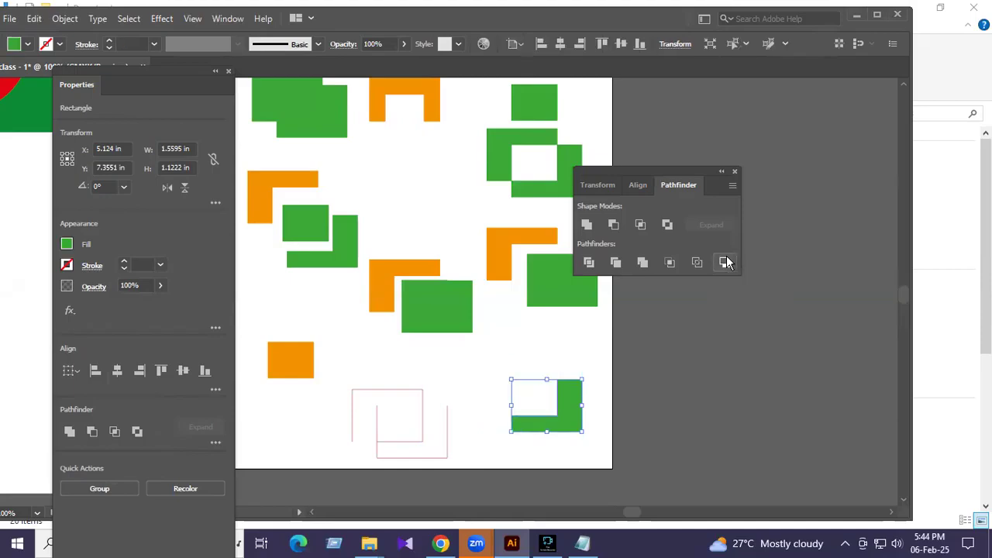
Try Minus Back on the bottom-right pair, undo it and rearrange the two rectangles.
{"action": "left_click", "coordinate": [725, 262]}
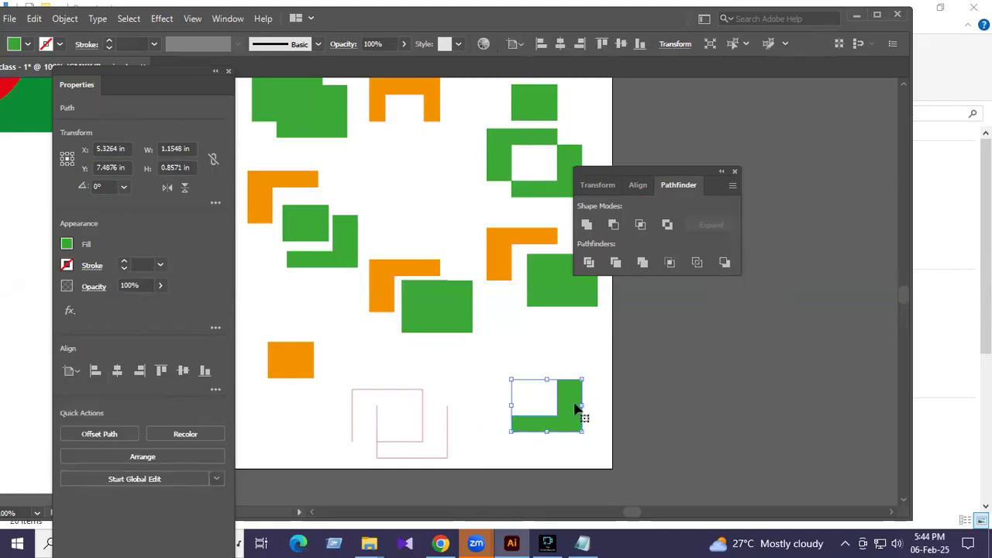
{"action": "key", "text": "ctrl+z"}
{"action": "left_click_drag", "start_coordinate": [577, 403], "coordinate": [628, 439]}
{"action": "mouse_move", "coordinate": [543, 406]}
{"action": "left_mouse_down"}
{"action": "mouse_move", "coordinate": [532, 372]}
{"action": "mouse_move", "coordinate": [537, 387]}
{"action": "left_mouse_up"}
{"action": "left_click_drag", "start_coordinate": [594, 450], "coordinate": [545, 356]}
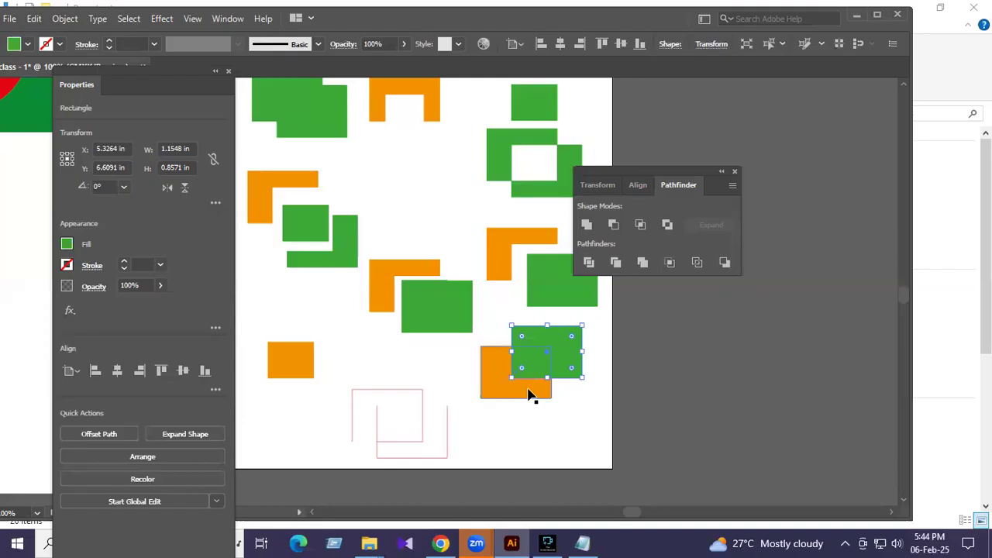
Reselect both rectangles and apply Minus Back, leaving a notched green shape.
{"action": "left_click", "coordinate": [575, 399]}
{"action": "left_click_drag", "start_coordinate": [474, 327], "coordinate": [554, 386]}
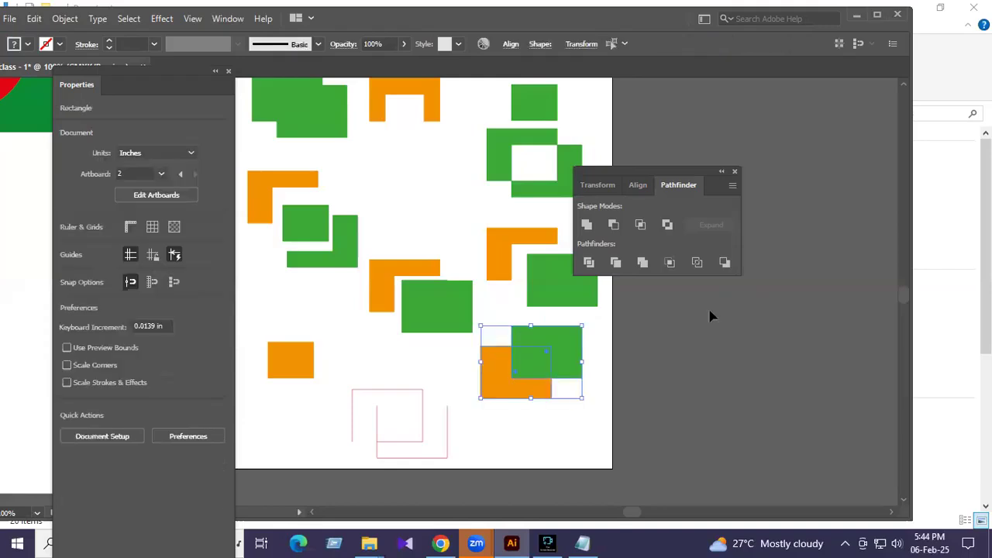
{"action": "left_click", "coordinate": [726, 264]}
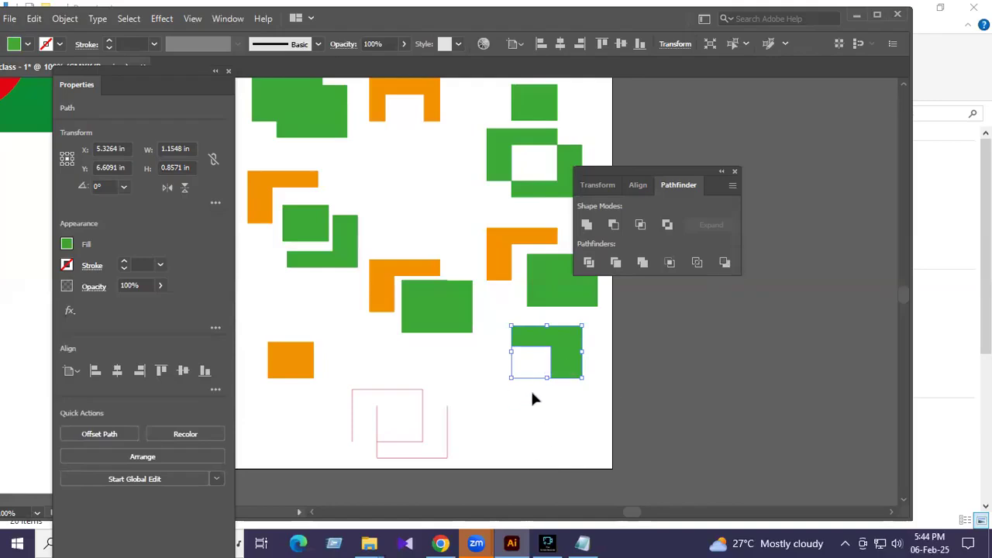
{"action": "scroll", "coordinate": [481, 395], "scroll_direction": "up", "scroll_amount": 1}
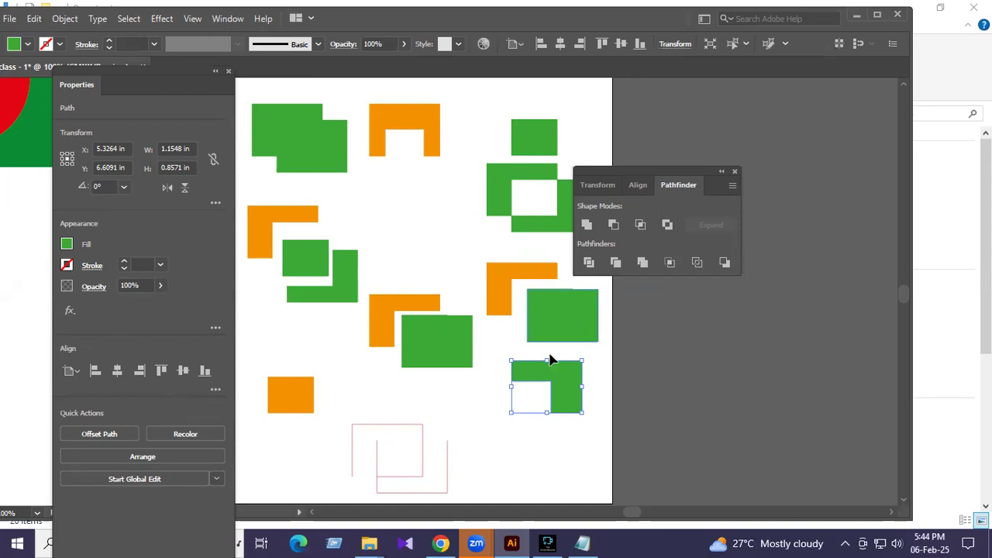
{"action": "left_click", "coordinate": [583, 544]}
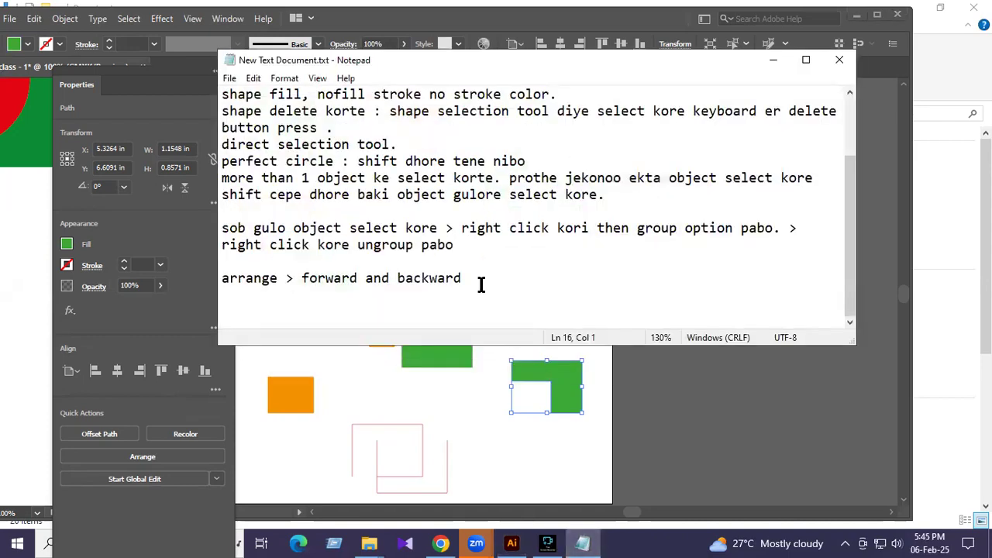
Add the line 'pathfinder : shape modes , path finder' to the Notepad notes and save them.
{"action": "type", "text": "pathfi"}
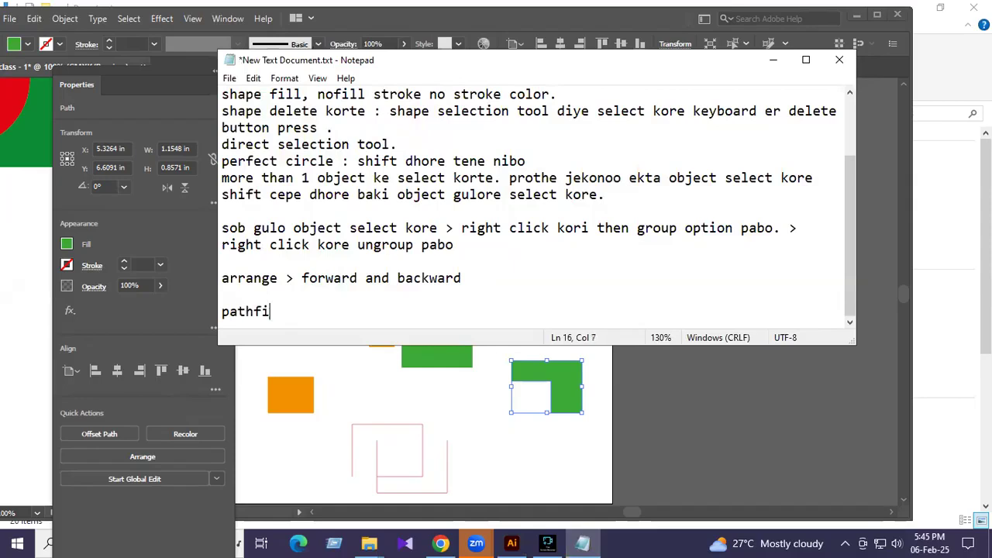
{"action": "type", "text": "nder :"}
{"action": "left_click", "coordinate": [650, 394]}
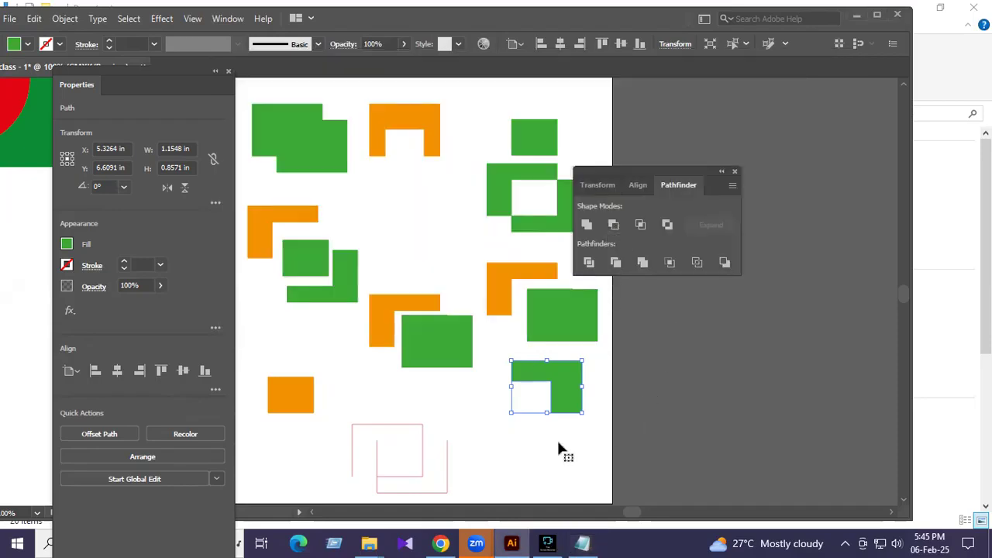
{"action": "left_click", "coordinate": [582, 544]}
{"action": "type", "text": "shape modes , pat"}
{"action": "type", "text": "h fil"}
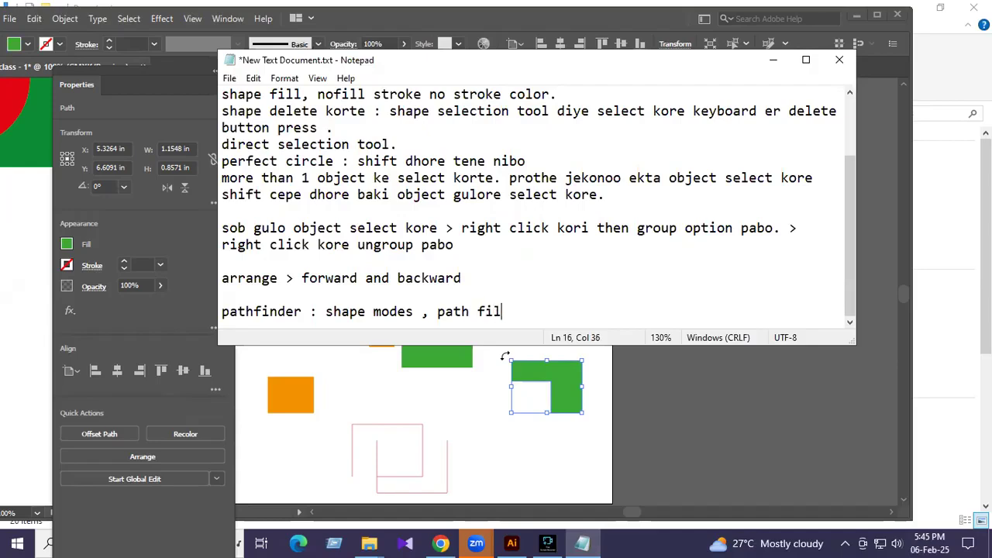
{"action": "key", "text": "BackSpace"}
{"action": "type", "text": "nder"}
{"action": "left_click", "coordinate": [662, 293]}
{"action": "key", "text": "ctrl+s"}
{"action": "left_click", "coordinate": [687, 378]}
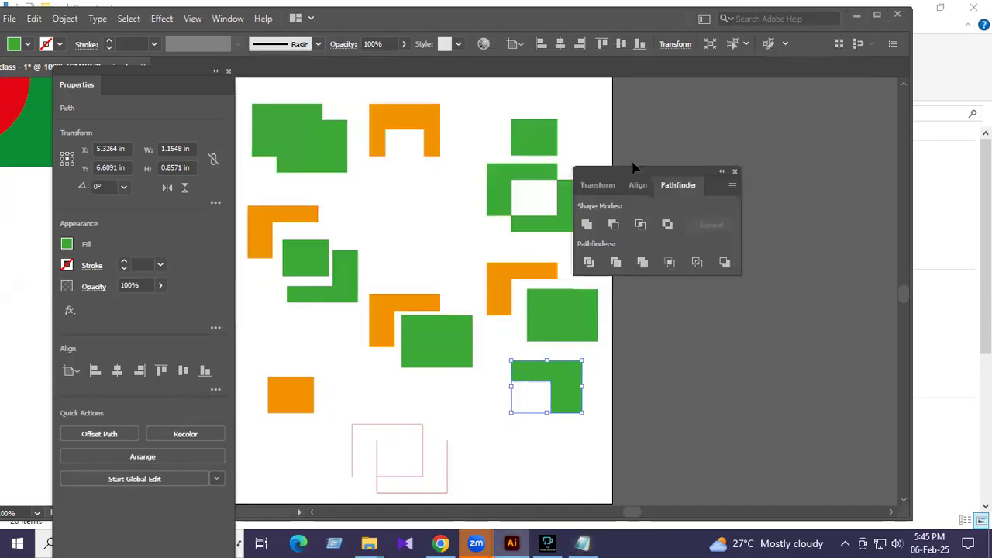
Close the Transform panel and the Align tab, keeping only the Pathfinder panel open.
{"action": "left_click", "coordinate": [735, 171]}
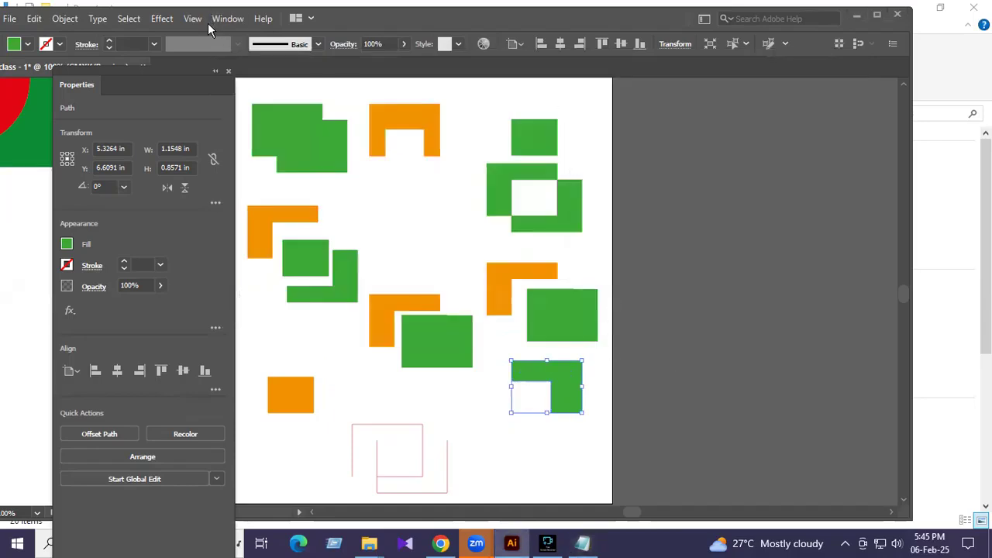
{"action": "left_click", "coordinate": [224, 19]}
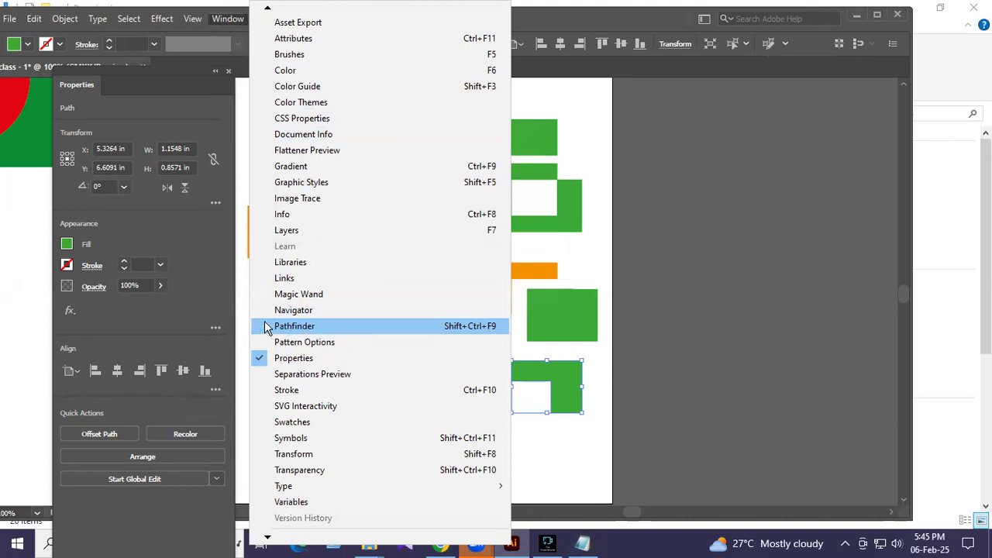
{"action": "left_click", "coordinate": [294, 327]}
{"action": "mouse_move", "coordinate": [611, 176]}
{"action": "left_mouse_down"}
{"action": "mouse_move", "coordinate": [578, 153]}
{"action": "mouse_move", "coordinate": [604, 170]}
{"action": "left_mouse_up"}
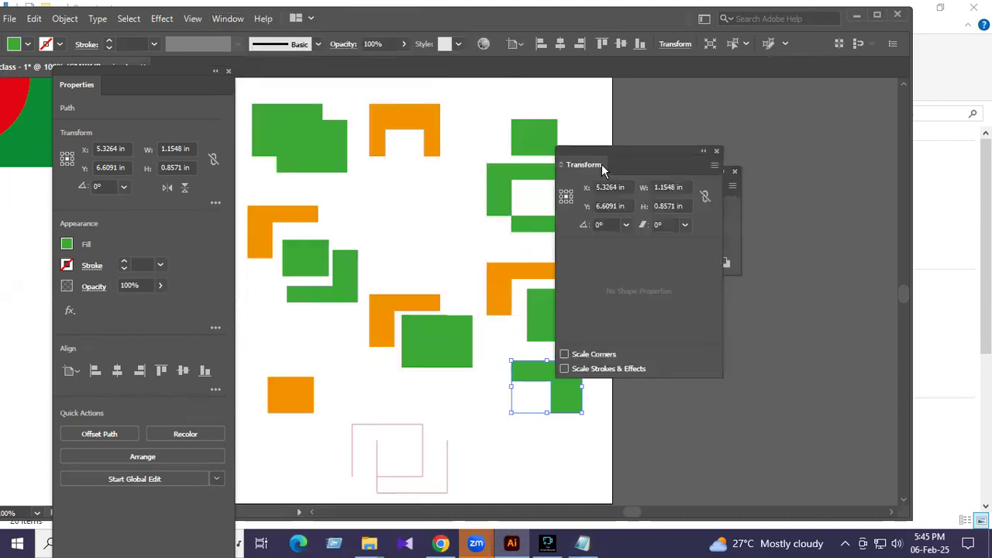
{"action": "left_click", "coordinate": [714, 151]}
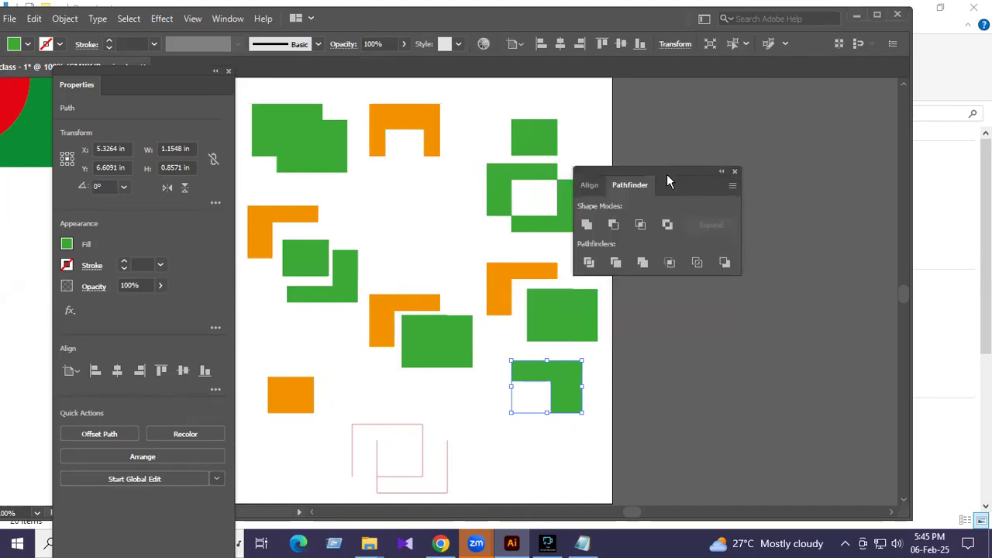
{"action": "left_click", "coordinate": [735, 170]}
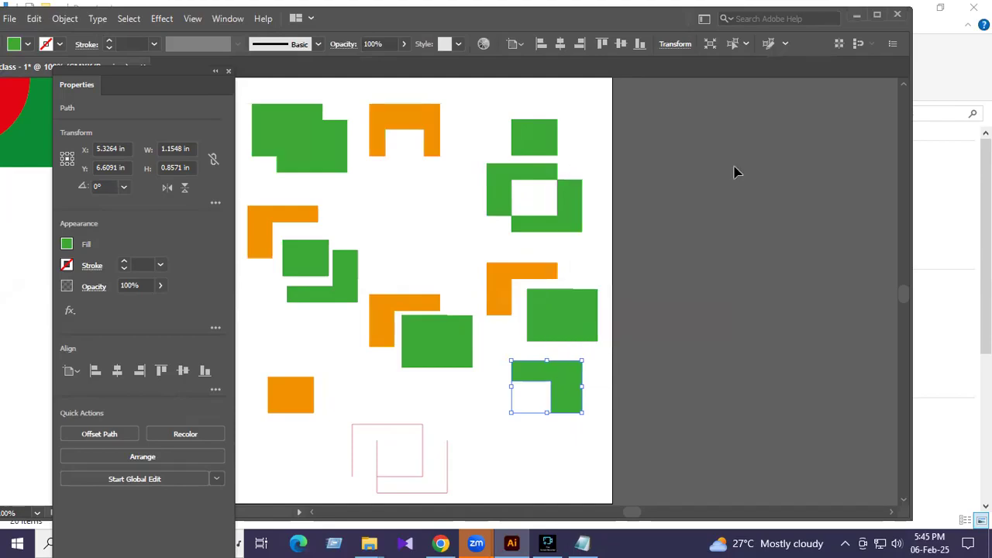
{"action": "left_click", "coordinate": [227, 18]}
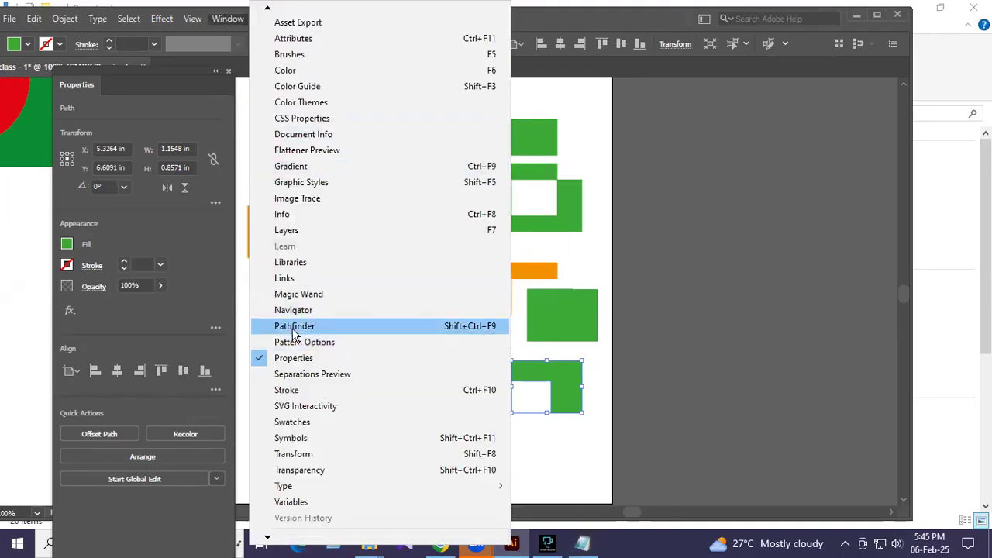
{"action": "left_click", "coordinate": [294, 326]}
{"action": "left_click", "coordinate": [592, 186]}
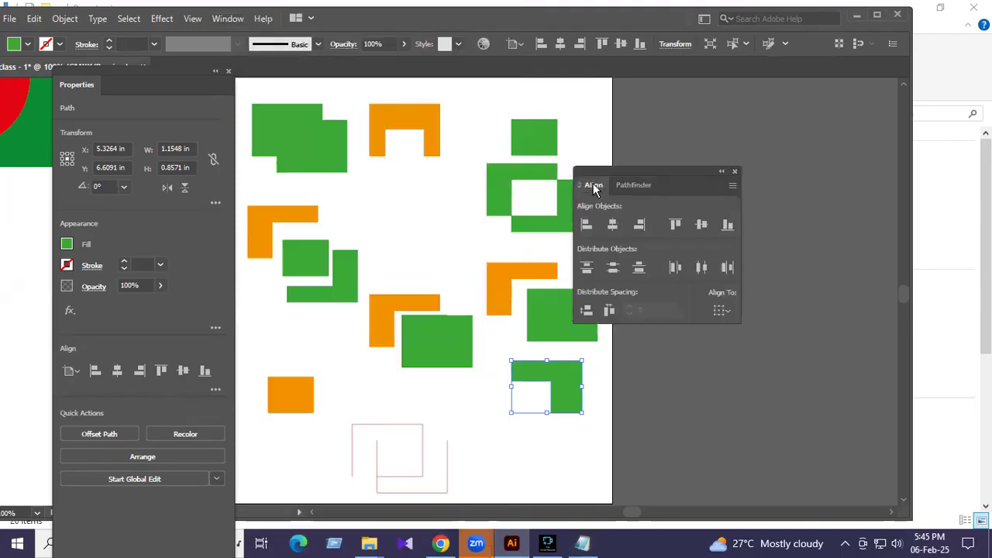
{"action": "left_click", "coordinate": [621, 187]}
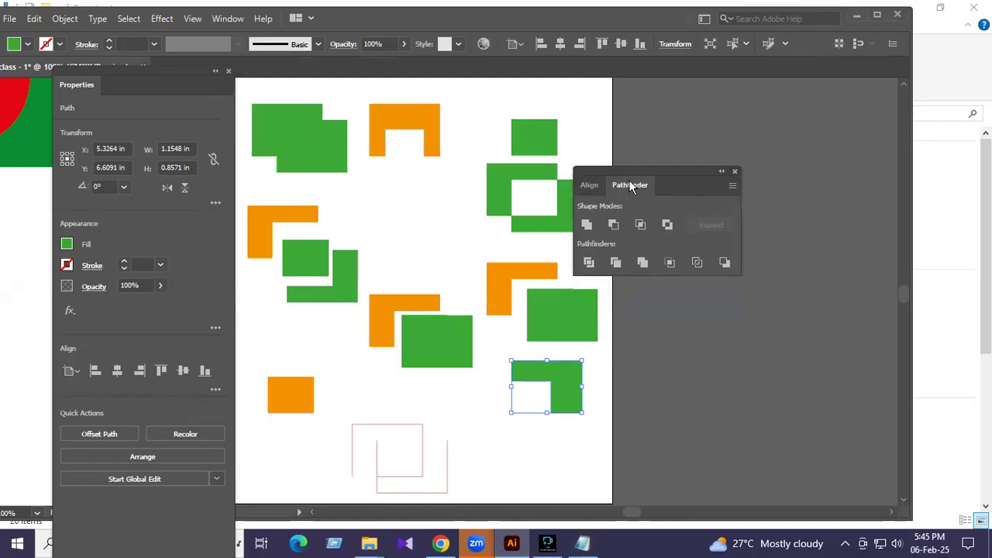
{"action": "left_click", "coordinate": [593, 186]}
{"action": "right_click", "coordinate": [593, 188]}
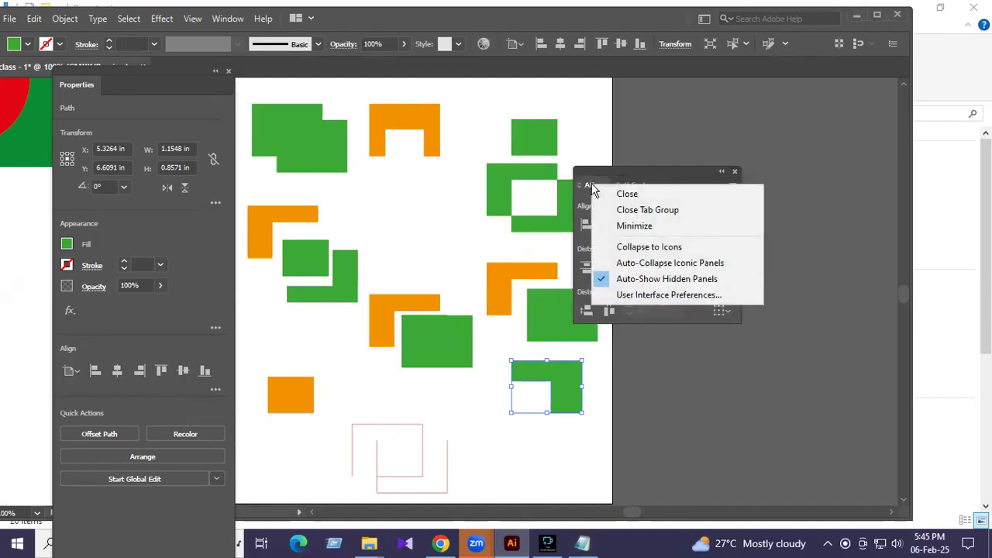
{"action": "left_click", "coordinate": [627, 197]}
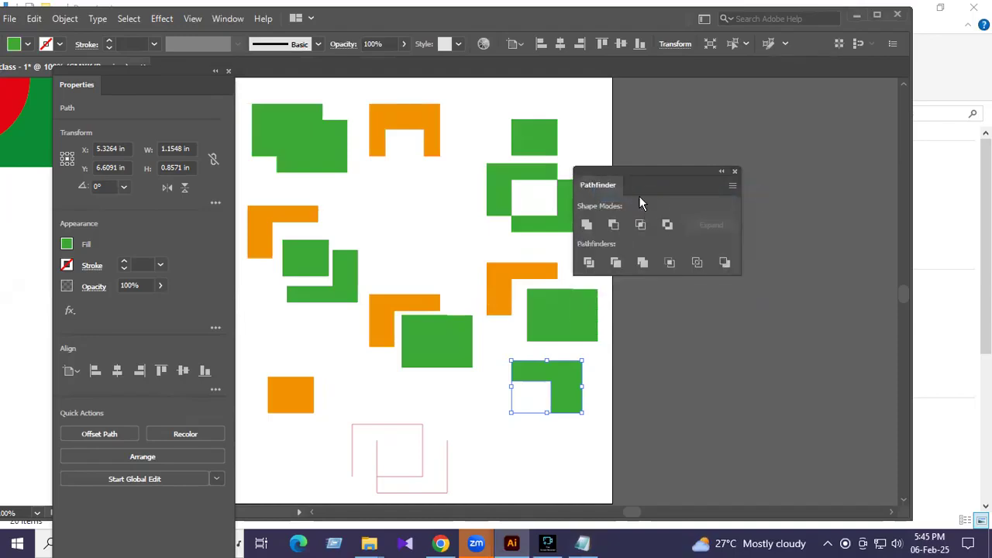
Dock the Pathfinder panel as a tab beside the Properties panel.
{"action": "left_click_drag", "start_coordinate": [679, 175], "coordinate": [699, 169]}
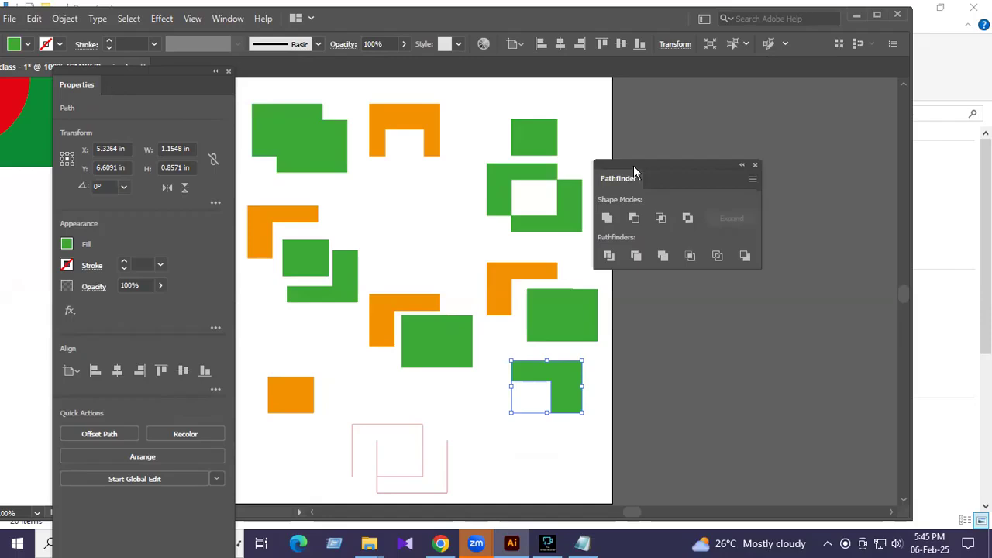
{"action": "left_click_drag", "start_coordinate": [695, 177], "coordinate": [194, 90]}
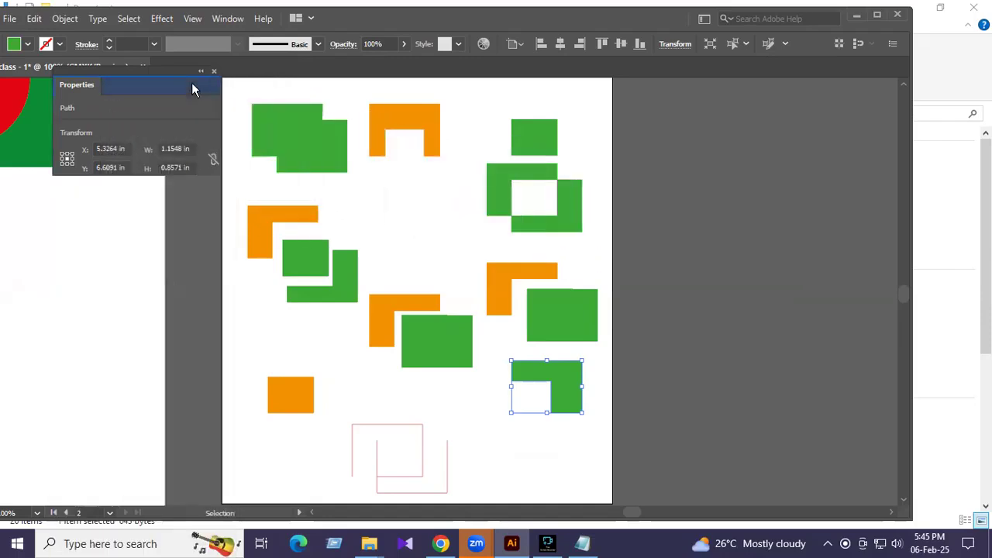
{"action": "left_click", "coordinate": [82, 87]}
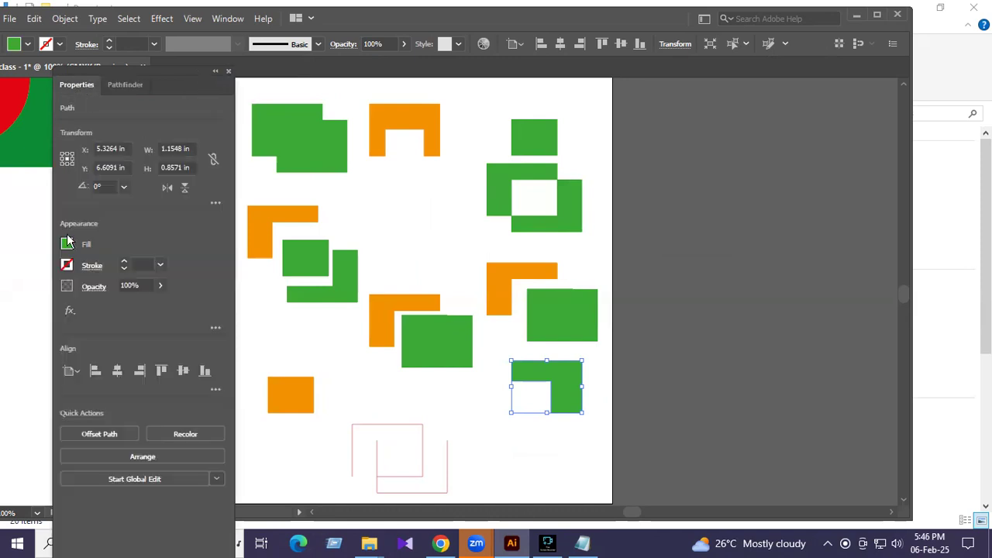
{"action": "left_click", "coordinate": [120, 86]}
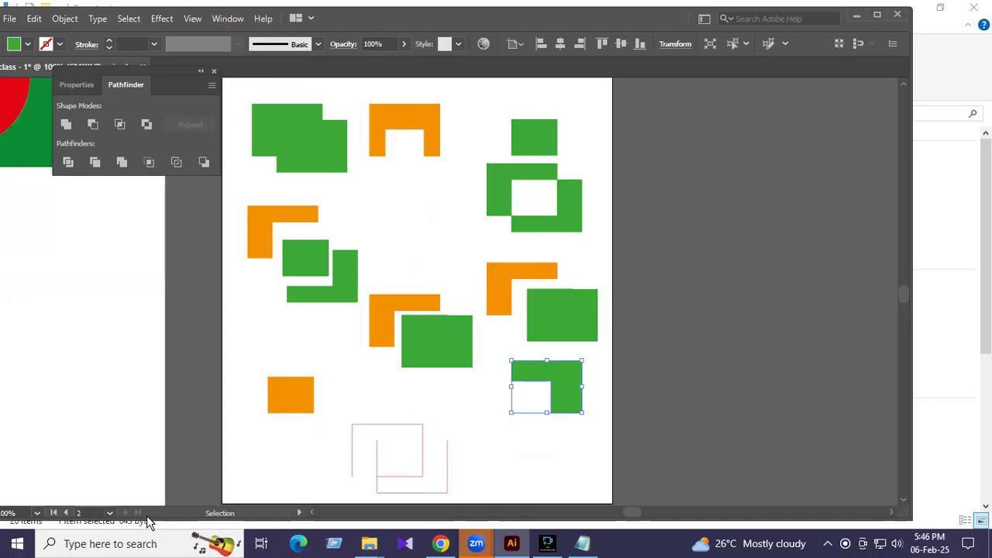
{"action": "mouse_move", "coordinate": [631, 512]}
{"action": "left_mouse_down"}
{"action": "mouse_move", "coordinate": [608, 506]}
{"action": "mouse_move", "coordinate": [620, 503]}
{"action": "left_mouse_up"}
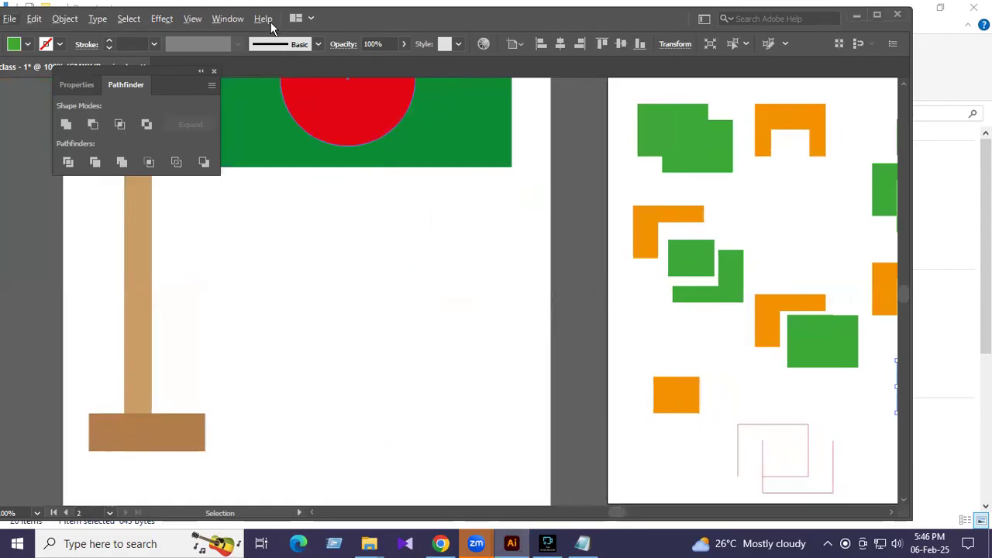
Maximize the Illustrator window to fill the screen.
{"action": "left_click", "coordinate": [240, 21]}
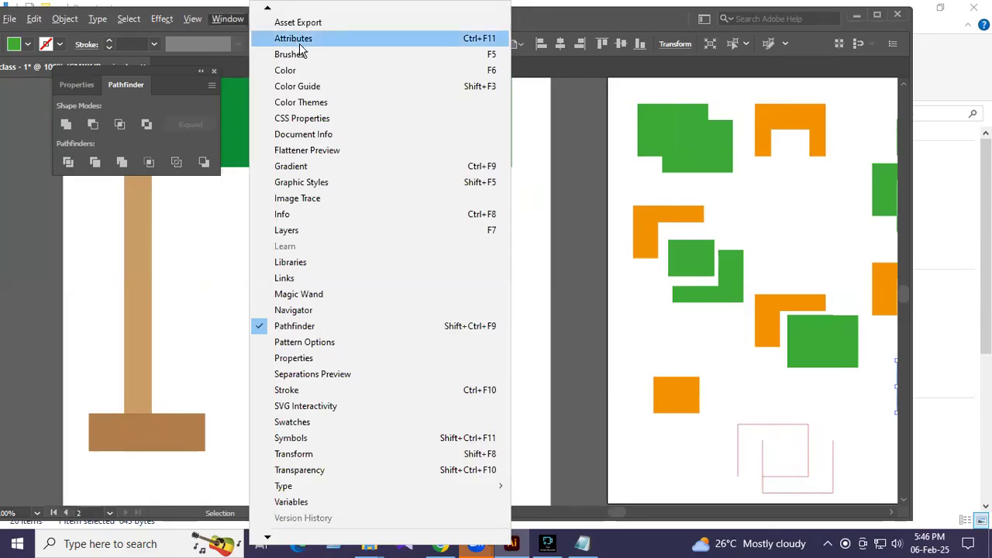
{"action": "mouse_move", "coordinate": [267, 12]}
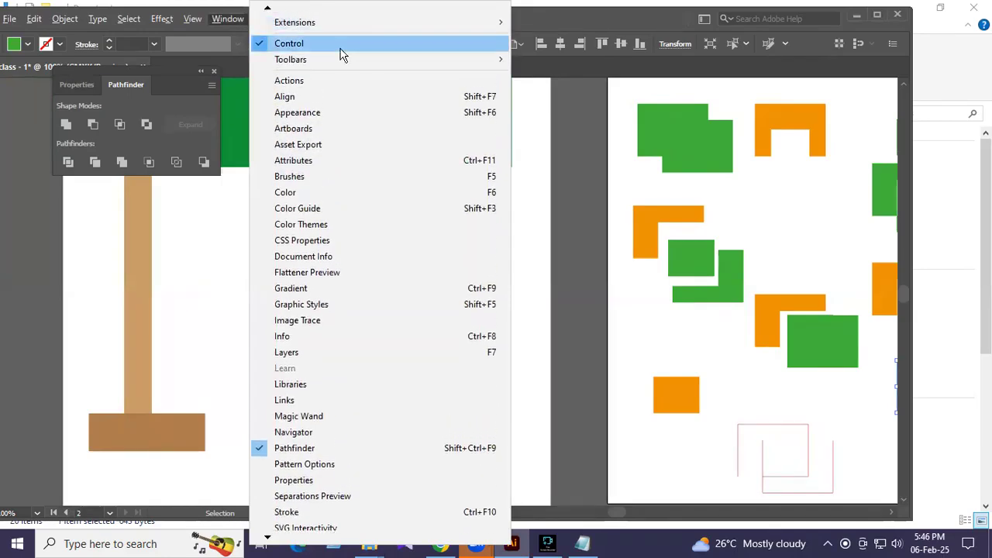
{"action": "mouse_move", "coordinate": [353, 67]}
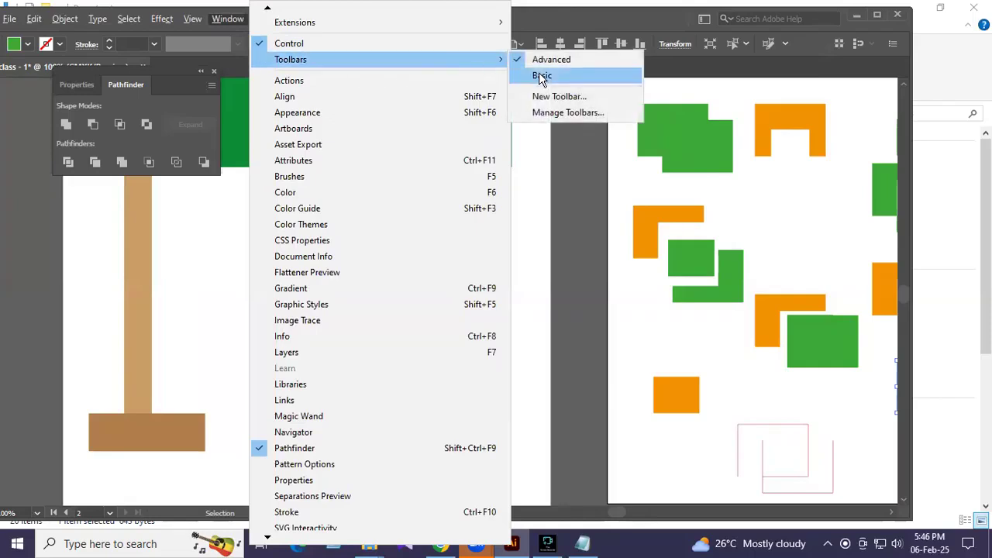
{"action": "left_click", "coordinate": [878, 16]}
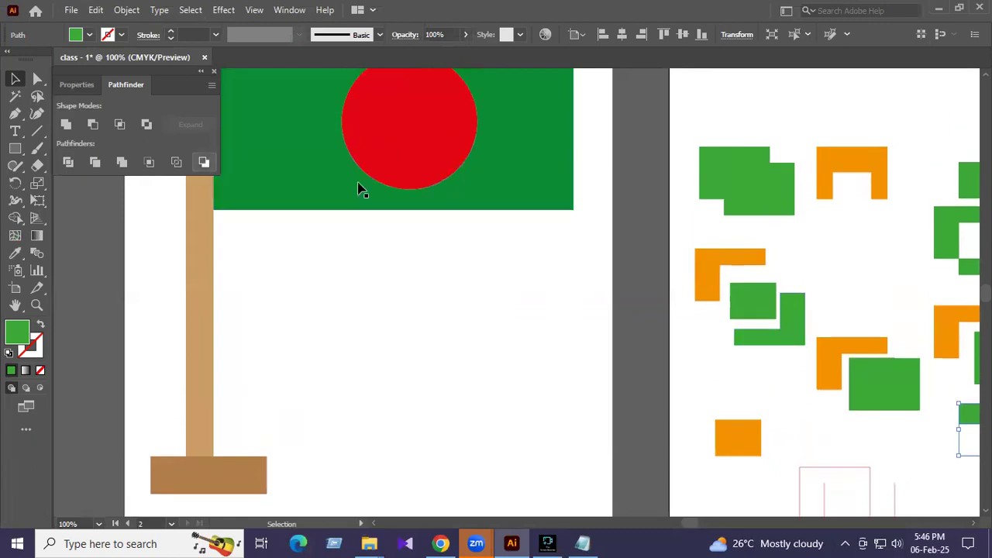
Fit all artboards in the window and close the Properties/Pathfinder panel group.
{"action": "left_click", "coordinate": [36, 304]}
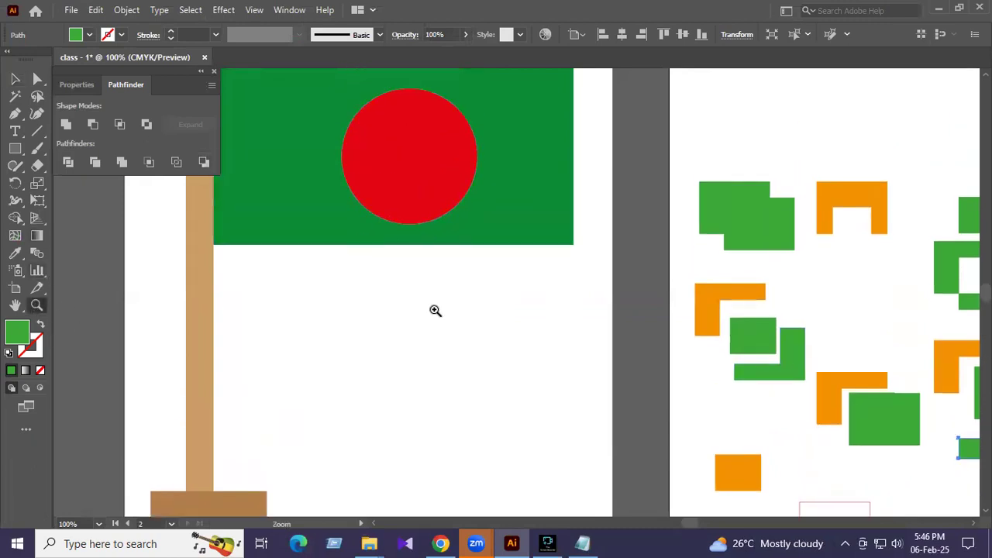
{"action": "left_click", "coordinate": [434, 311], "text": "alt"}
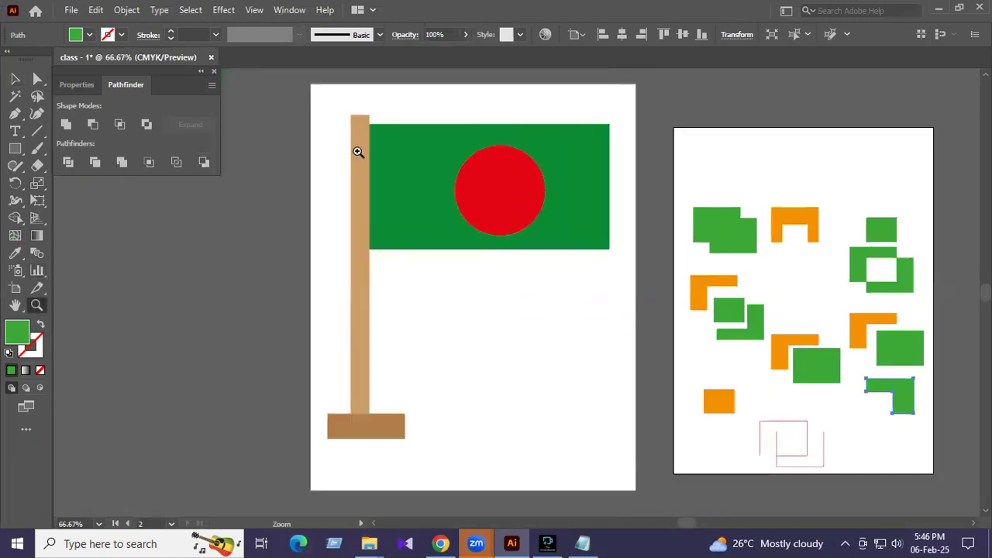
{"action": "left_click", "coordinate": [255, 10]}
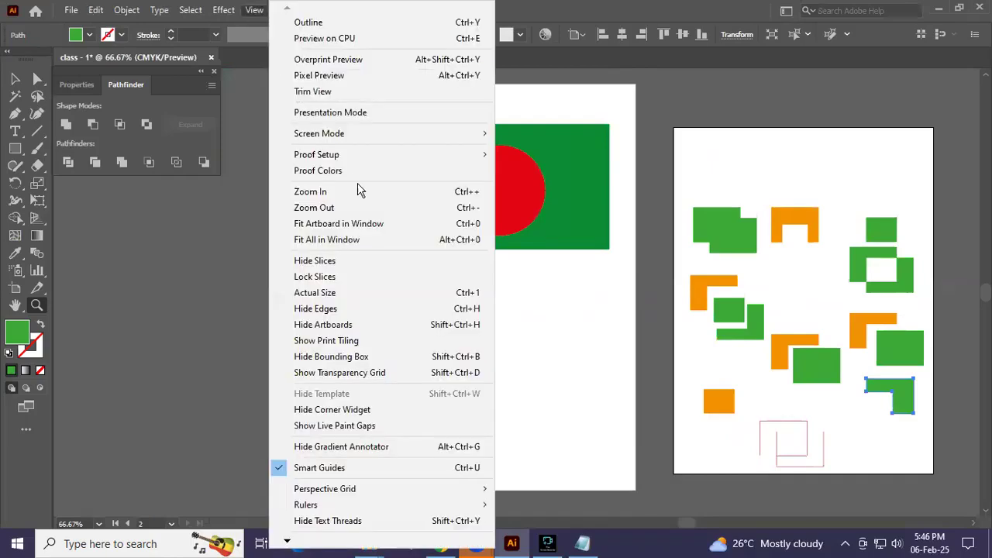
{"action": "left_click", "coordinate": [362, 243]}
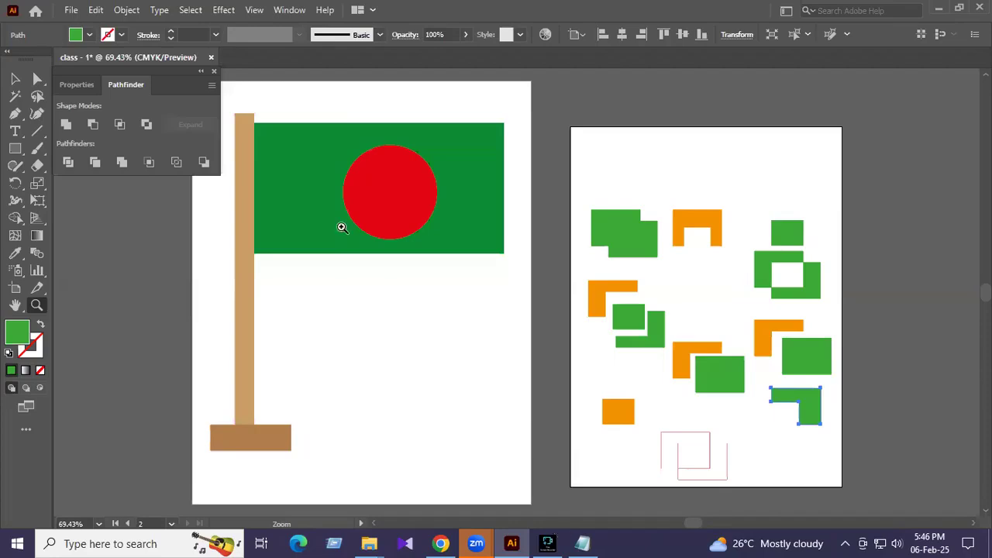
{"action": "left_click", "coordinate": [214, 73]}
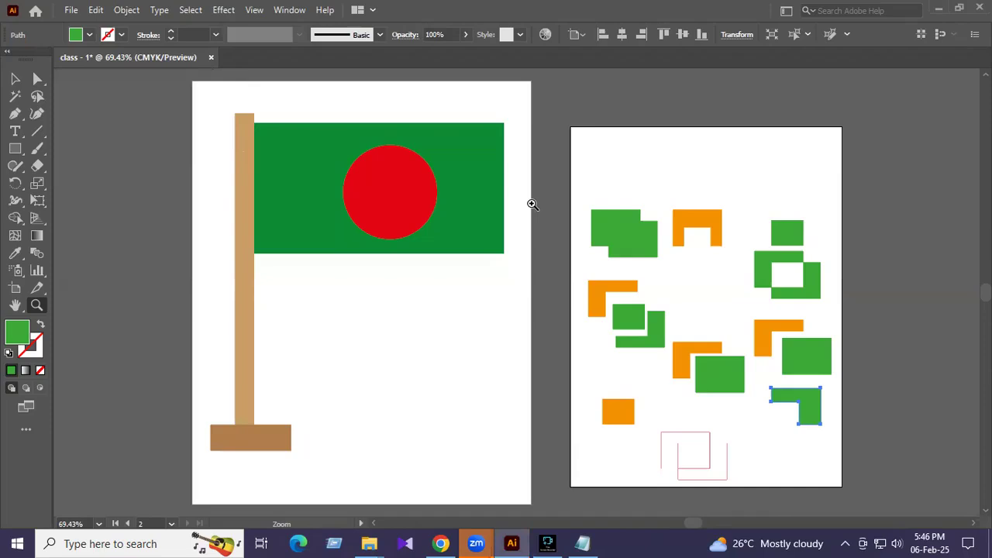
Scroll the canvas to reveal empty pasteboard beside the flag artboard, ready for the Artboard tool.
{"action": "key", "text": "v"}
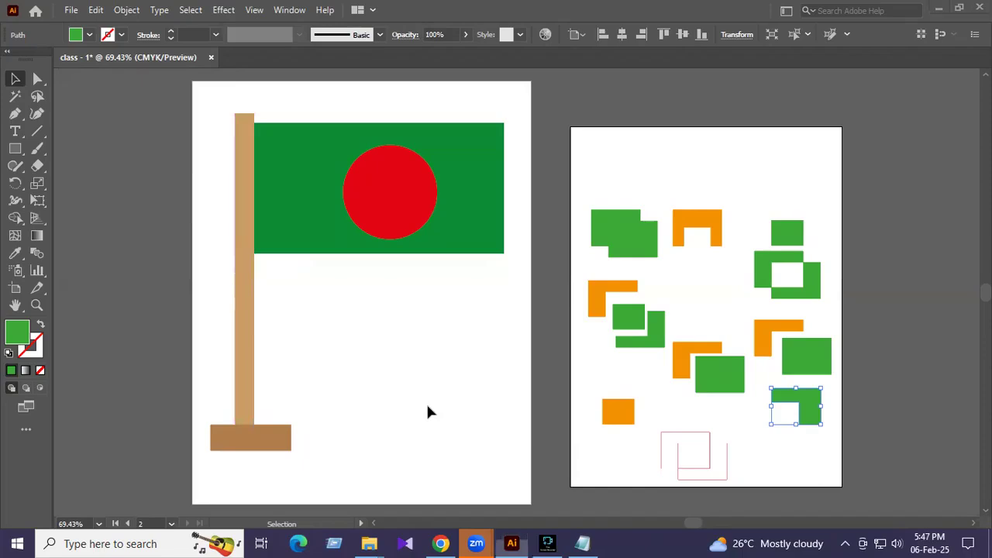
{"action": "left_click_drag", "start_coordinate": [693, 526], "coordinate": [673, 532]}
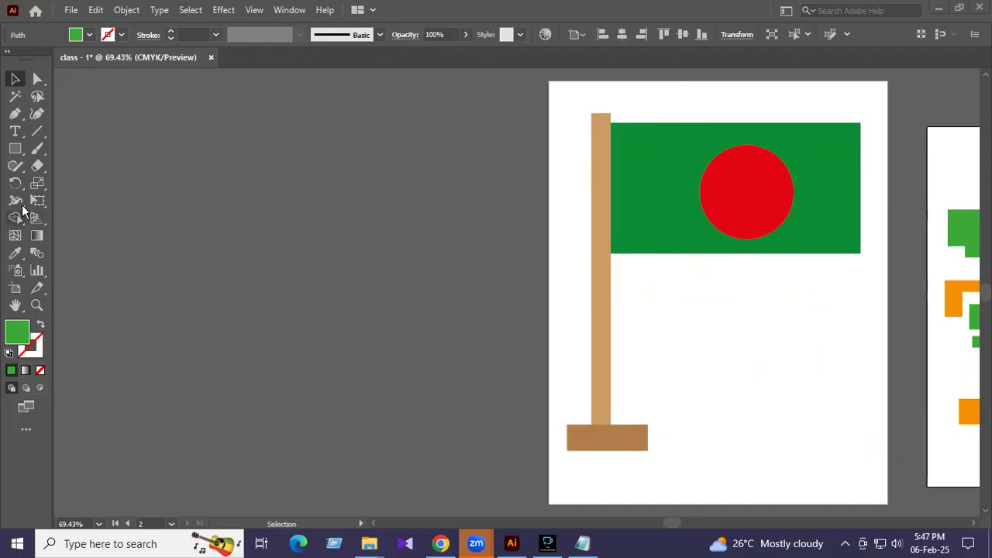
{"action": "left_click", "coordinate": [14, 288]}
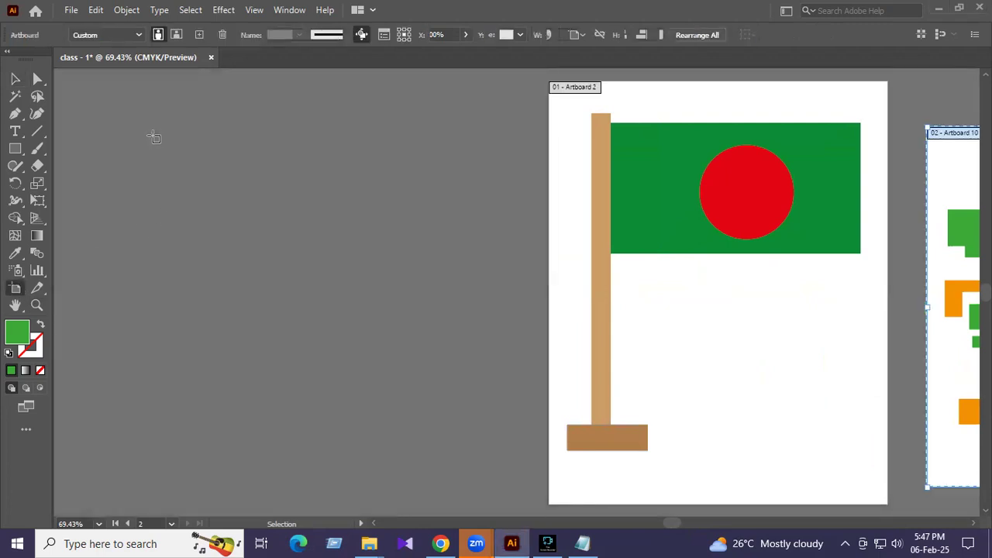
Drag out a new blank artboard left of the flag artboard, then deselect.
{"action": "left_click_drag", "start_coordinate": [149, 131], "coordinate": [505, 437]}
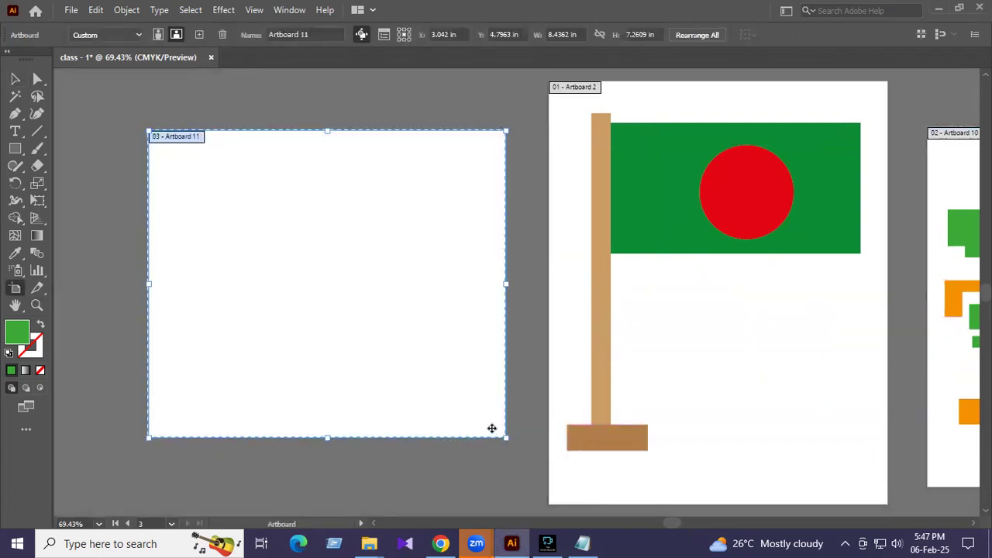
{"action": "left_click", "coordinate": [14, 78]}
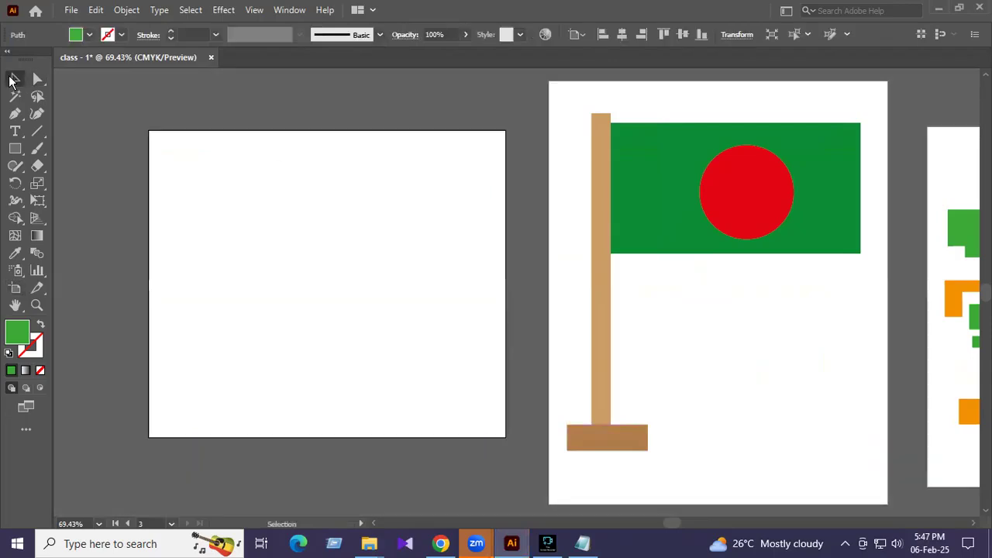
{"action": "left_click", "coordinate": [296, 138]}
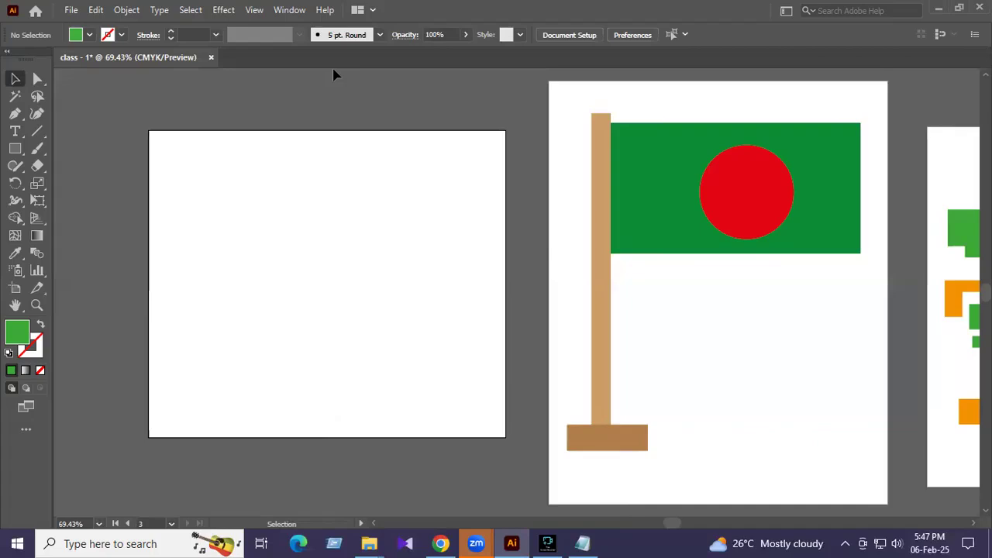
Show the Align panel and the Properties panel, moving Align off the artboard.
{"action": "left_click", "coordinate": [302, 17]}
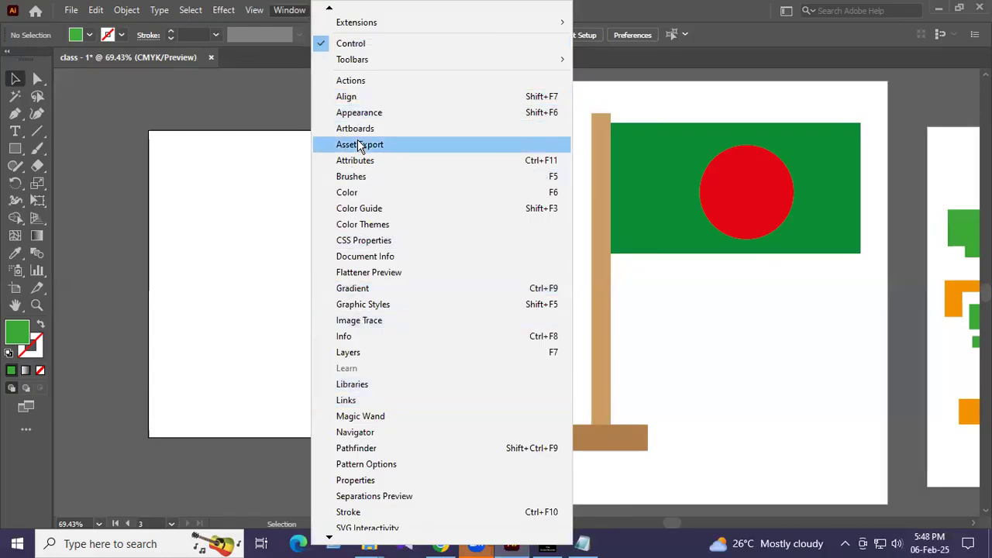
{"action": "left_click", "coordinate": [334, 99]}
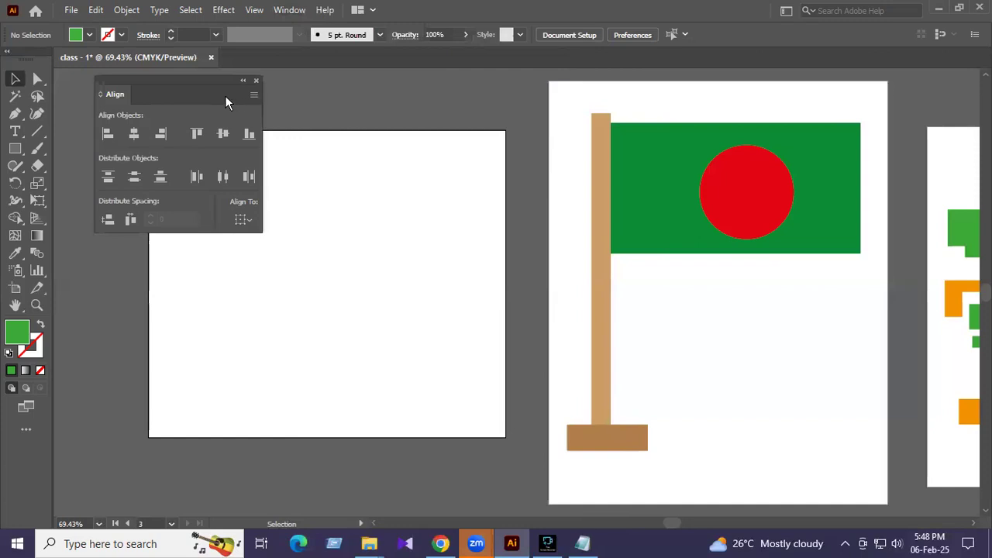
{"action": "left_click_drag", "start_coordinate": [208, 92], "coordinate": [504, 96]}
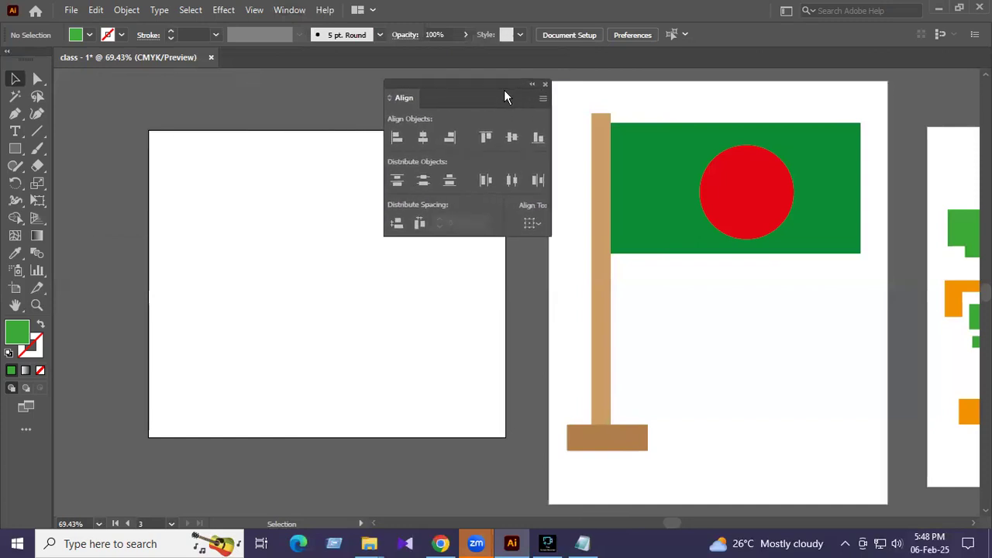
{"action": "left_click", "coordinate": [289, 10]}
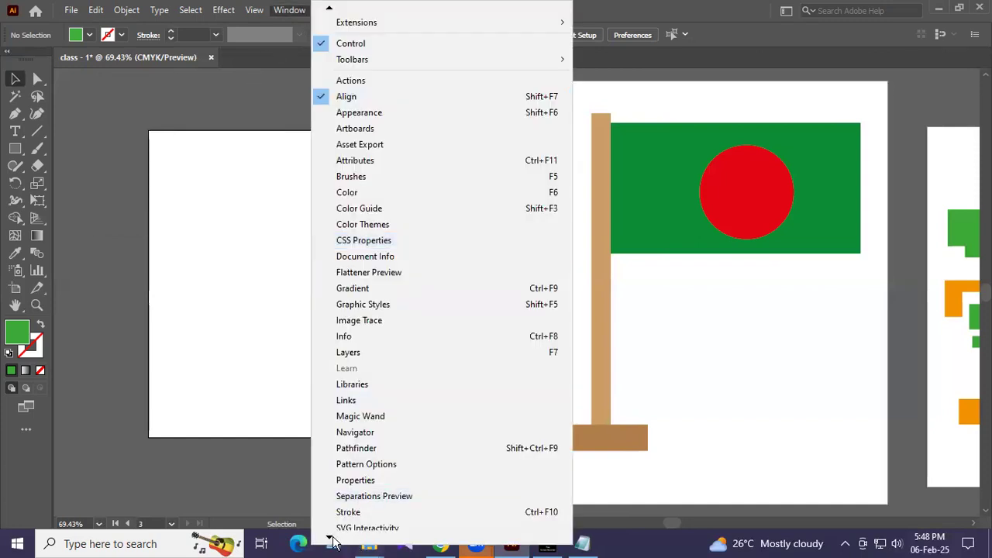
{"action": "mouse_move", "coordinate": [332, 540]}
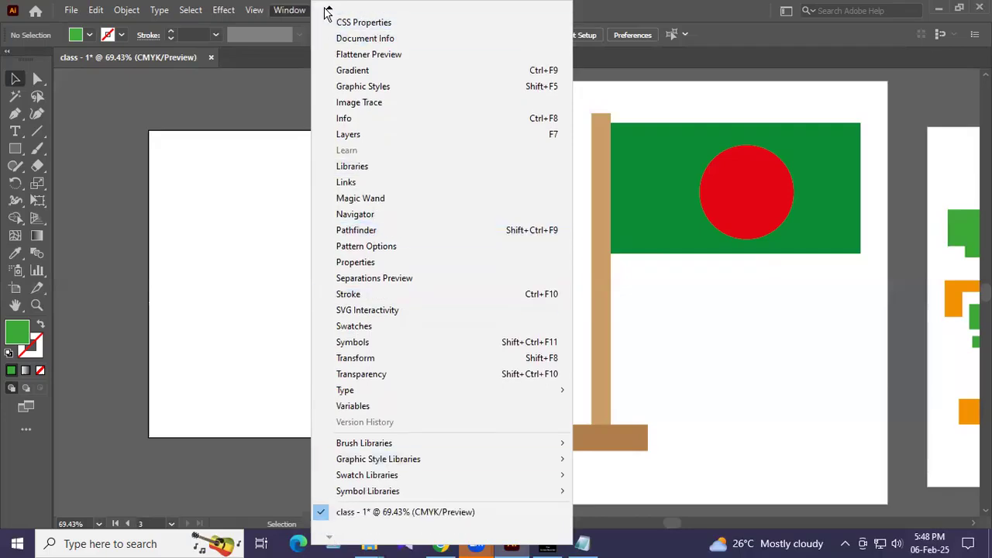
{"action": "mouse_move", "coordinate": [328, 11]}
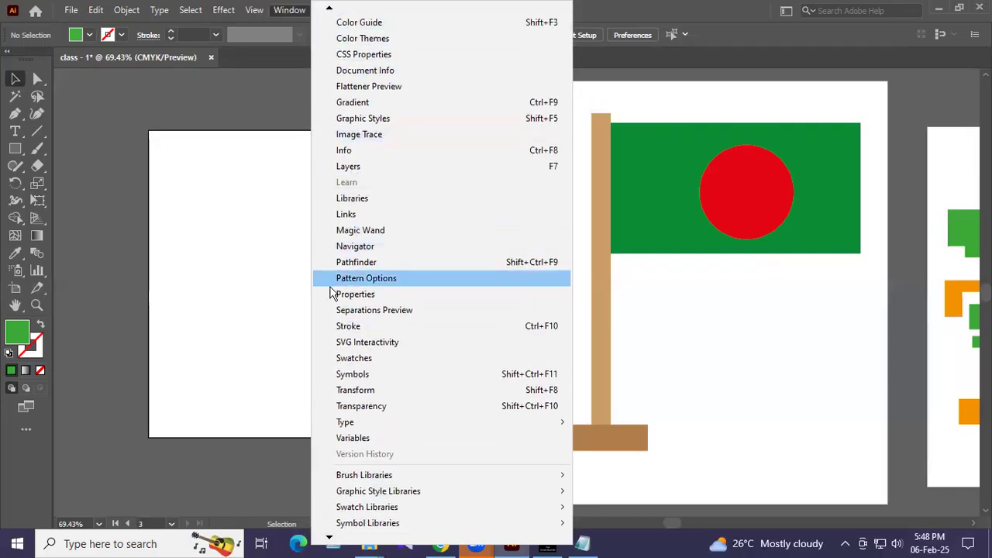
{"action": "left_click", "coordinate": [333, 295]}
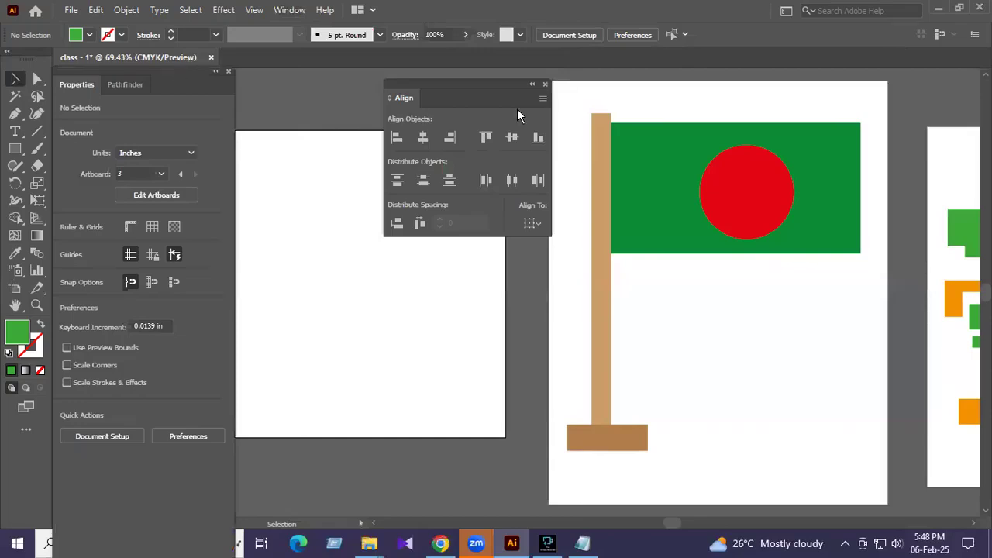
{"action": "left_click_drag", "start_coordinate": [484, 91], "coordinate": [517, 97]}
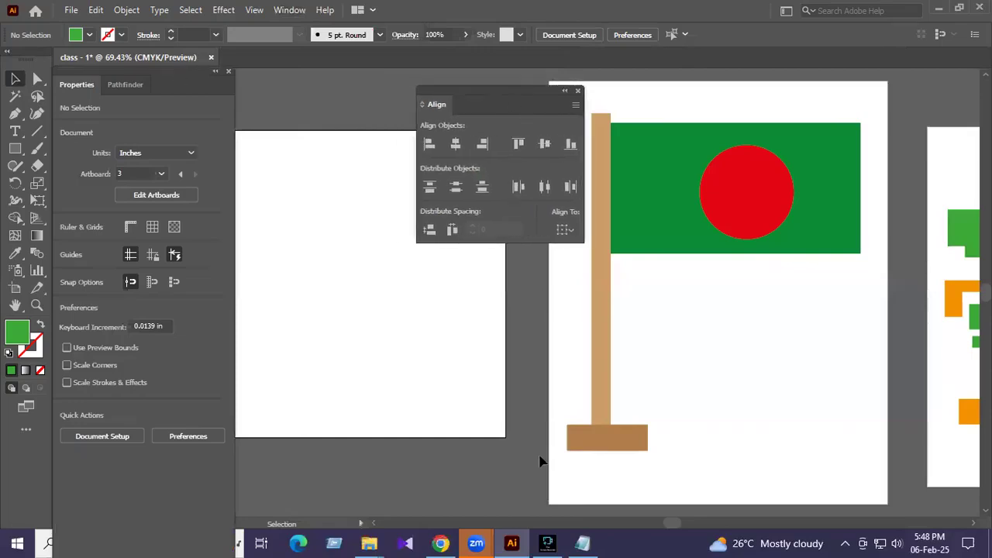
Pan and zoom to frame artboard 3 at 100%, keeping the Align panel out of the way.
{"action": "left_click", "coordinate": [14, 305]}
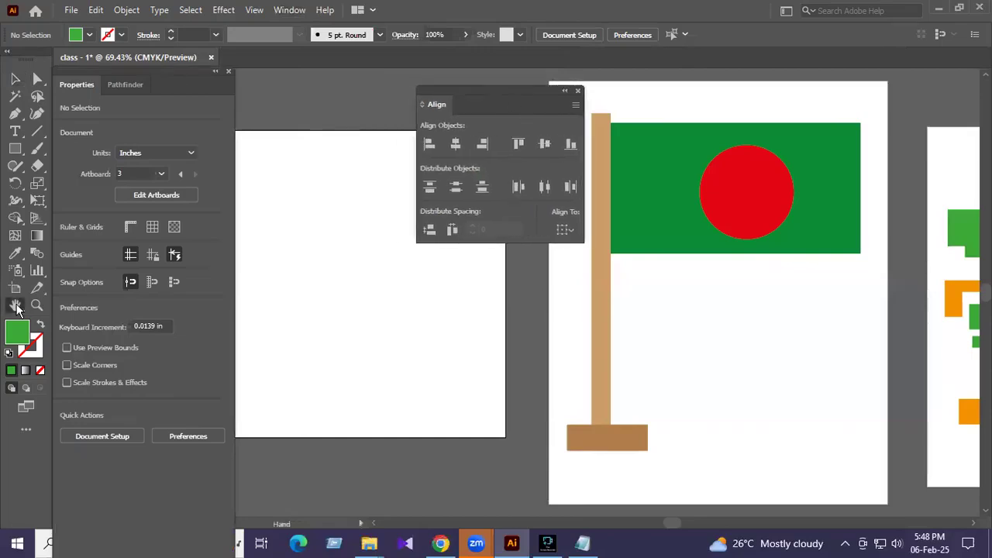
{"action": "left_click_drag", "start_coordinate": [305, 284], "coordinate": [436, 292]}
{"action": "left_click_drag", "start_coordinate": [501, 99], "coordinate": [747, 132]}
{"action": "left_click_drag", "start_coordinate": [372, 246], "coordinate": [385, 228]}
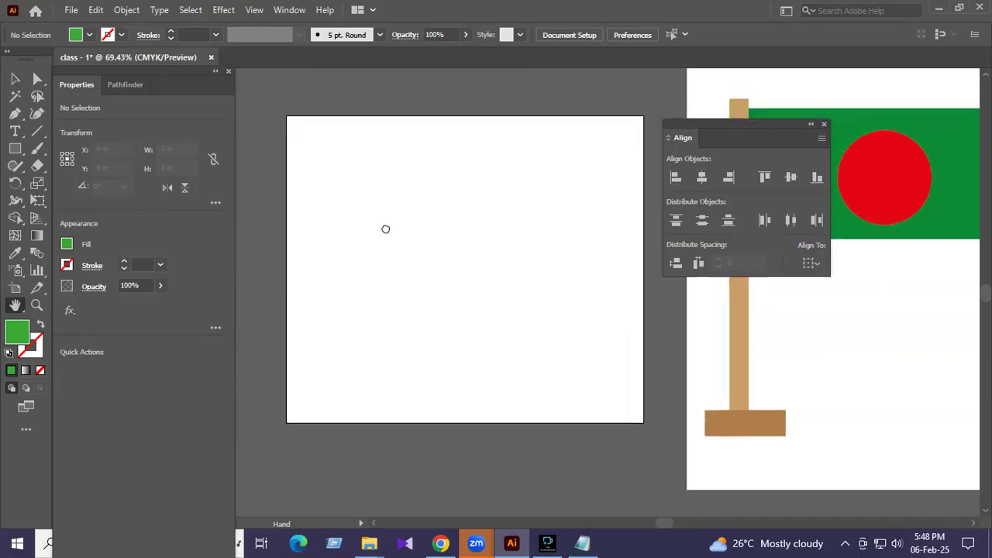
{"action": "left_click", "coordinate": [36, 306]}
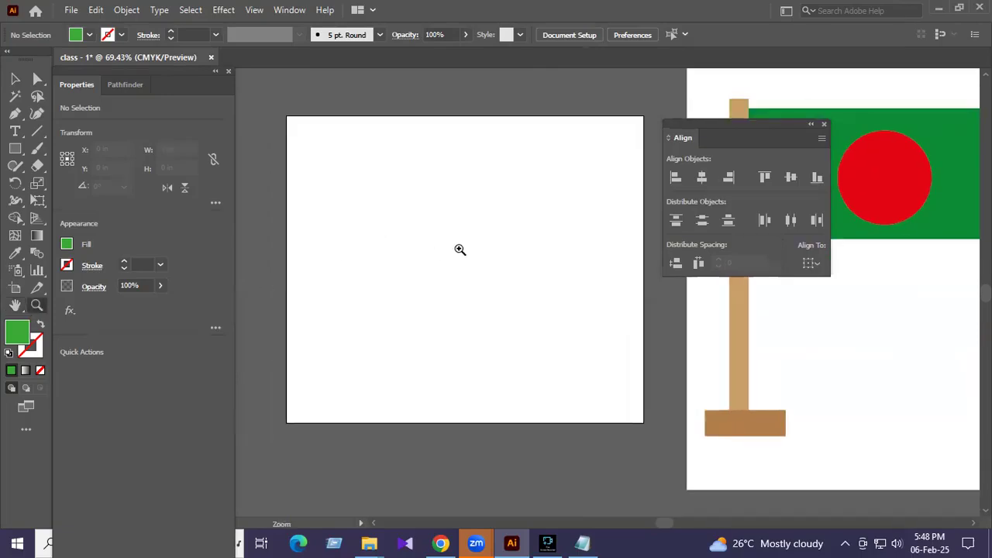
{"action": "left_click", "coordinate": [461, 248]}
{"action": "left_click_drag", "start_coordinate": [727, 133], "coordinate": [806, 133]}
{"action": "left_click", "coordinate": [14, 78]}
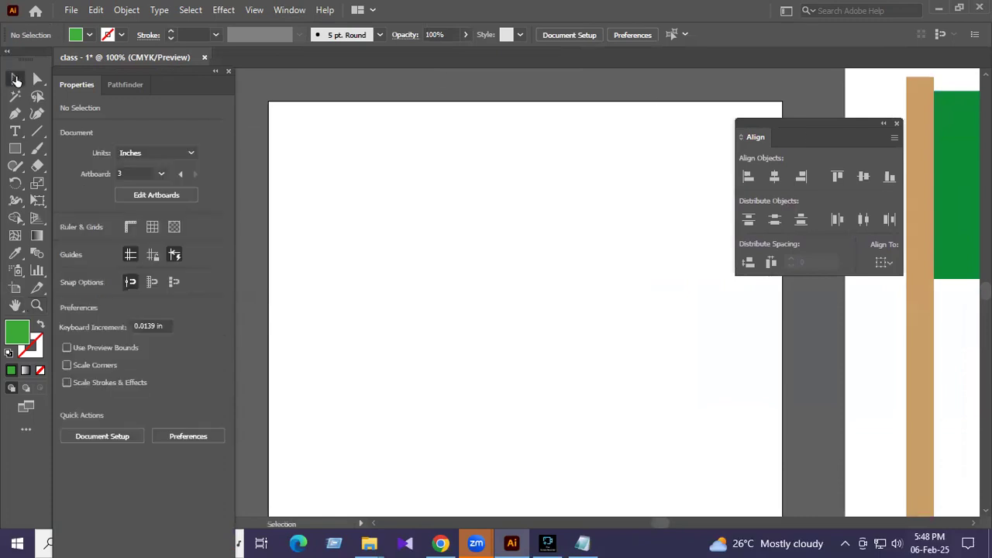
{"action": "scroll", "coordinate": [528, 200], "scroll_direction": "down", "scroll_amount": 2}
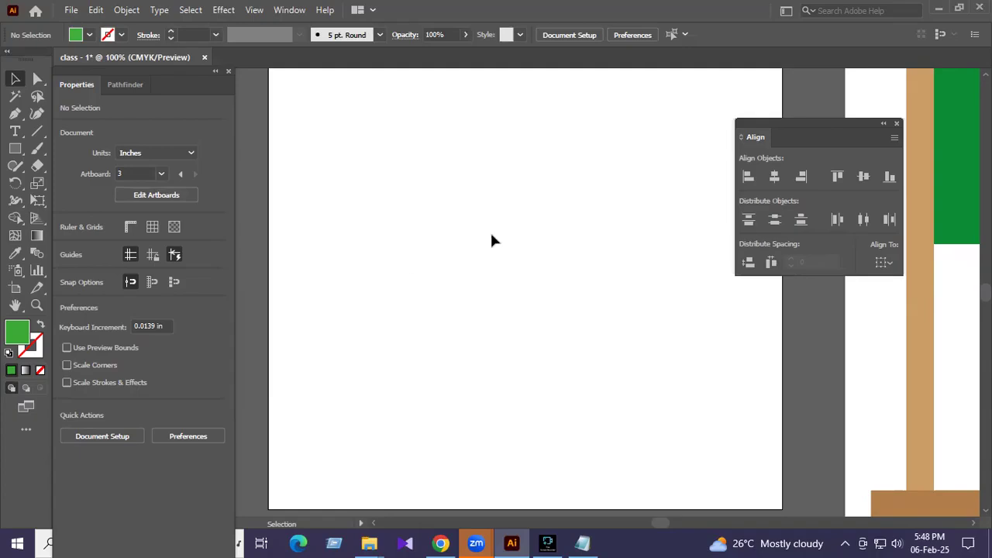
{"action": "left_click_drag", "start_coordinate": [836, 125], "coordinate": [914, 139]}
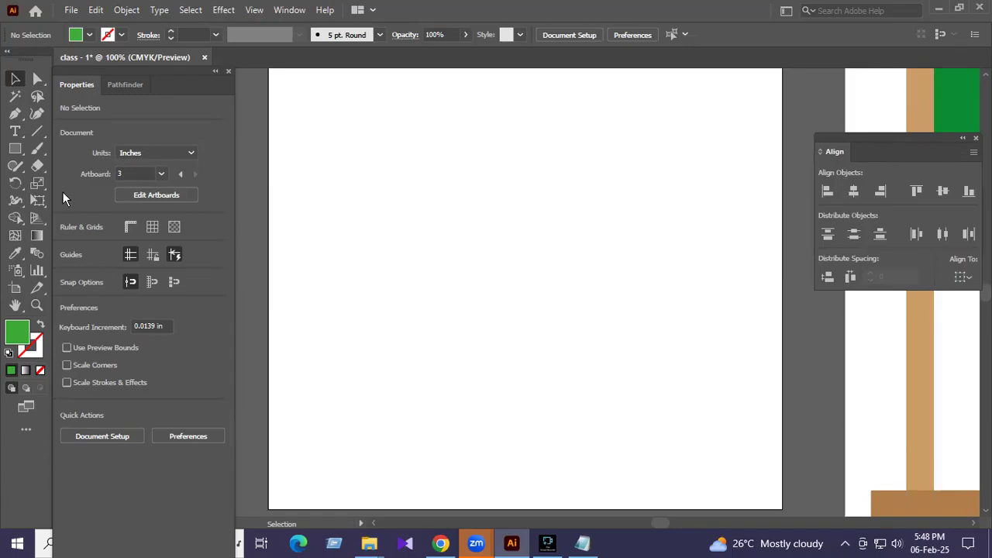
{"action": "left_click", "coordinate": [15, 149]}
Draw a small green rectangle at top-left and duplicate it across into a row of five.
{"action": "left_click_drag", "start_coordinate": [314, 127], "coordinate": [360, 160]}
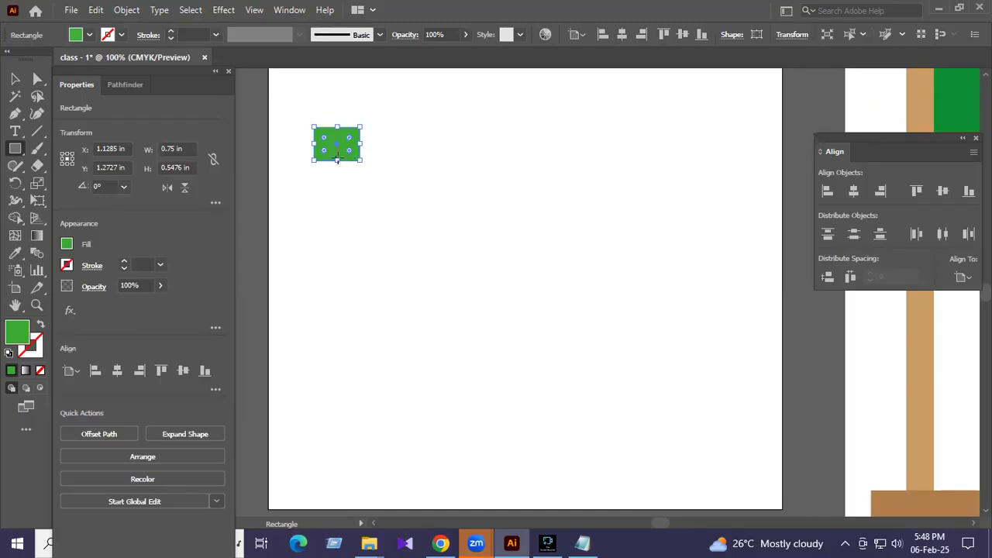
{"action": "key", "text": "v"}
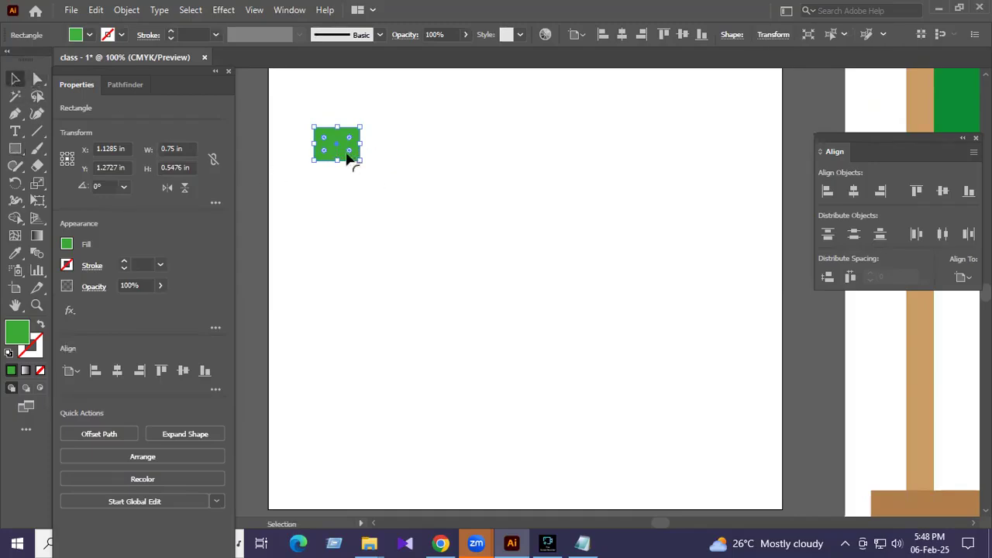
{"action": "left_click_drag", "start_coordinate": [353, 158], "coordinate": [728, 165]}
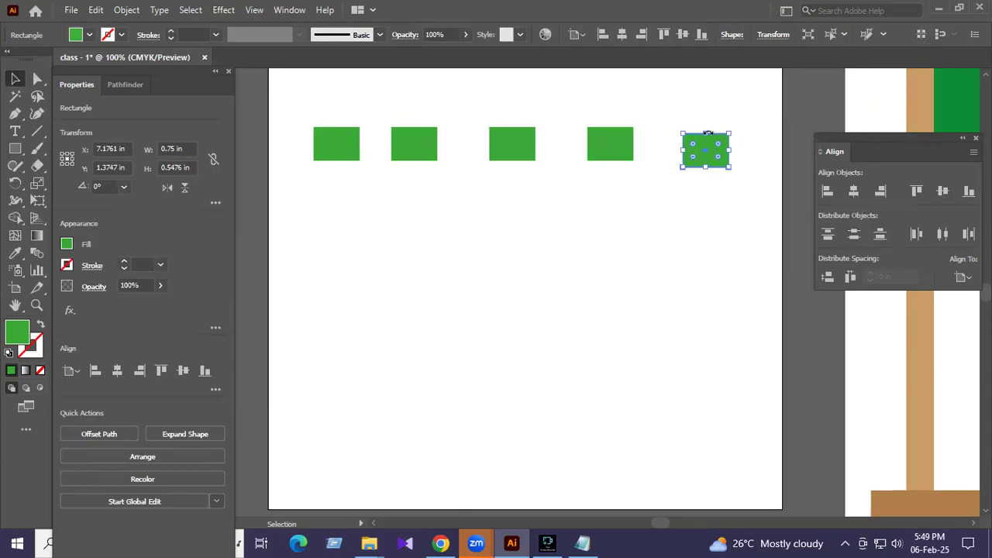
{"action": "mouse_move", "coordinate": [712, 159]}
{"action": "left_mouse_down"}
{"action": "mouse_move", "coordinate": [715, 180]}
{"action": "mouse_move", "coordinate": [713, 140]}
{"action": "left_mouse_up"}
{"action": "left_click", "coordinate": [673, 172]}
Drag the five rectangles to different heights across the artboard.
{"action": "left_click_drag", "start_coordinate": [623, 157], "coordinate": [620, 172]}
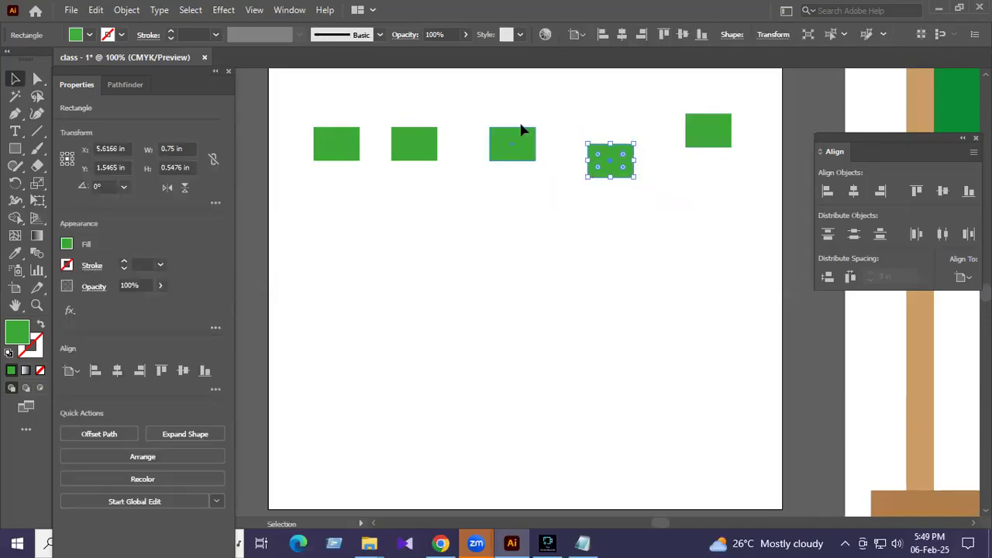
{"action": "left_click_drag", "start_coordinate": [523, 131], "coordinate": [523, 101]}
{"action": "left_click_drag", "start_coordinate": [428, 140], "coordinate": [415, 178]}
{"action": "left_click_drag", "start_coordinate": [347, 149], "coordinate": [336, 128]}
{"action": "left_click_drag", "start_coordinate": [396, 193], "coordinate": [423, 204]}
{"action": "left_click_drag", "start_coordinate": [496, 128], "coordinate": [482, 146]}
{"action": "left_click", "coordinate": [419, 203]}
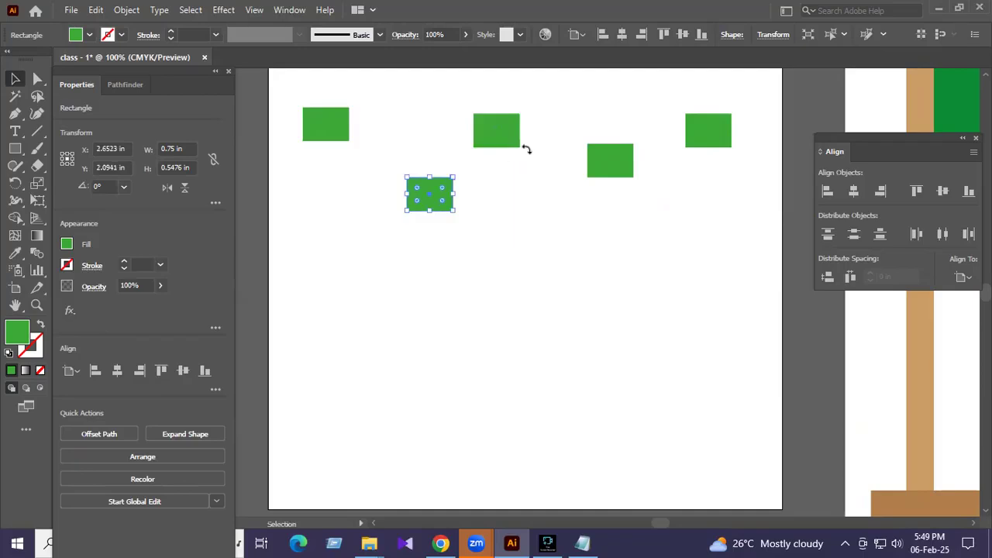
{"action": "left_click", "coordinate": [620, 163]}
{"action": "left_click_drag", "start_coordinate": [624, 163], "coordinate": [654, 167]}
{"action": "left_click_drag", "start_coordinate": [721, 140], "coordinate": [731, 293]}
{"action": "left_click", "coordinate": [681, 221]}
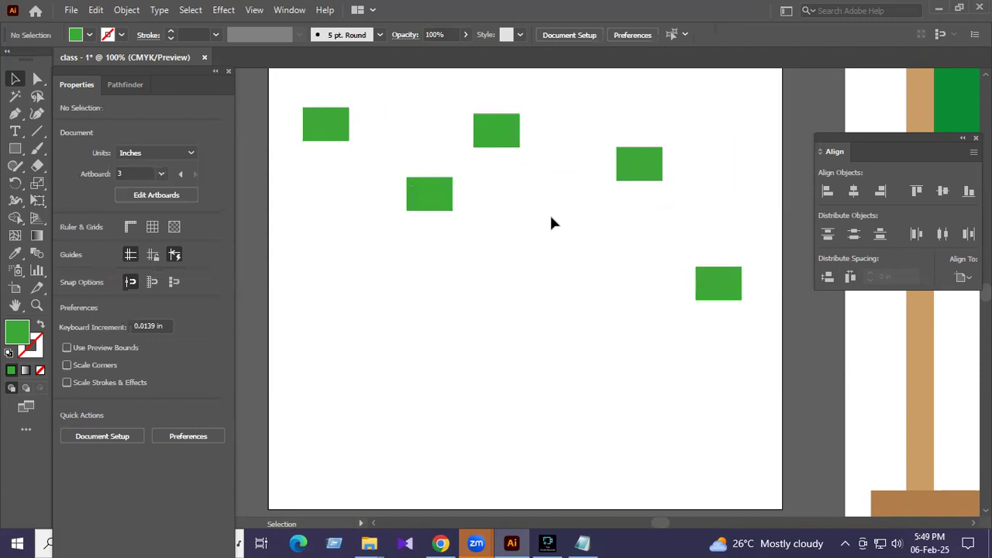
{"action": "left_click_drag", "start_coordinate": [915, 152], "coordinate": [892, 109]}
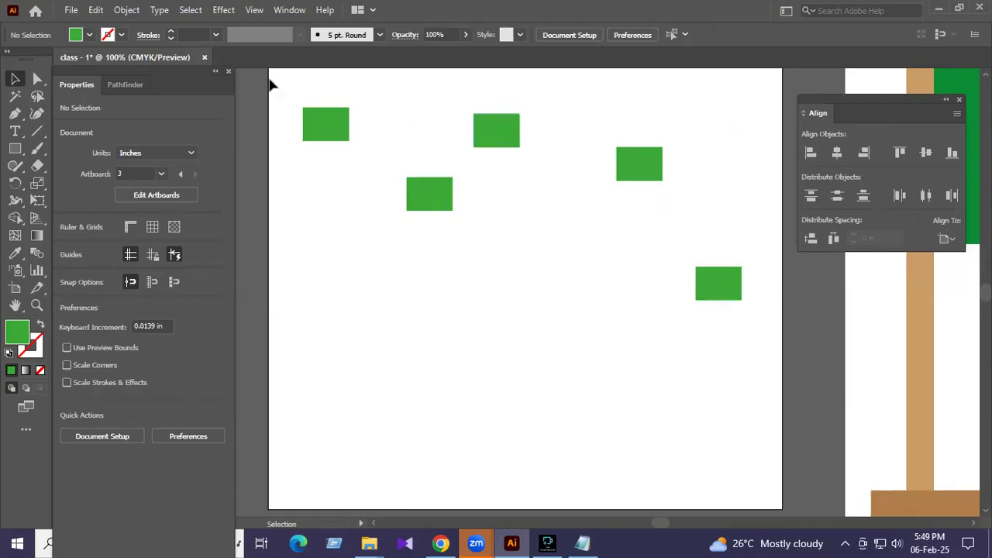
{"action": "left_click", "coordinate": [14, 79]}
Try top and centre alignment on the five rectangles, then bottom-align and distribute them evenly.
{"action": "left_click_drag", "start_coordinate": [290, 88], "coordinate": [771, 328]}
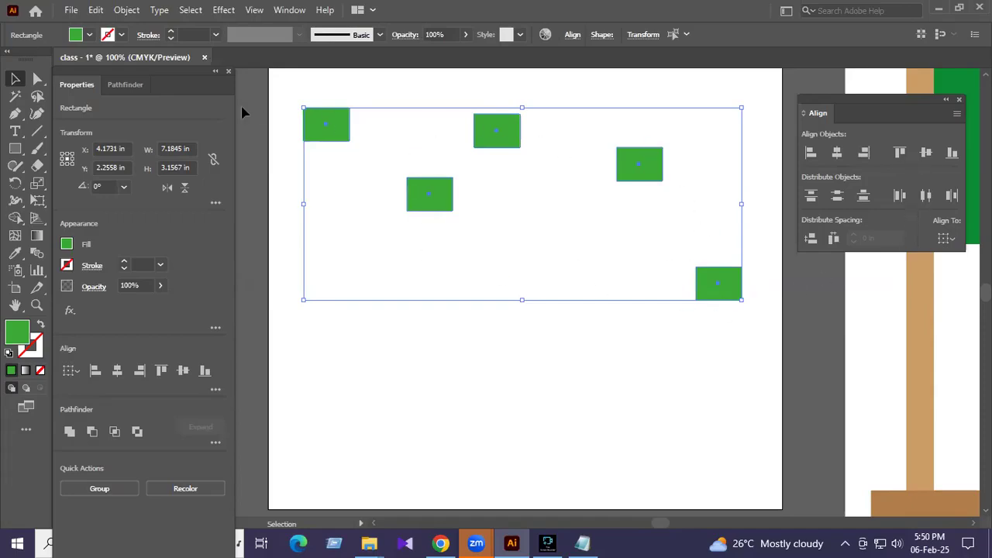
{"action": "left_click", "coordinate": [900, 152]}
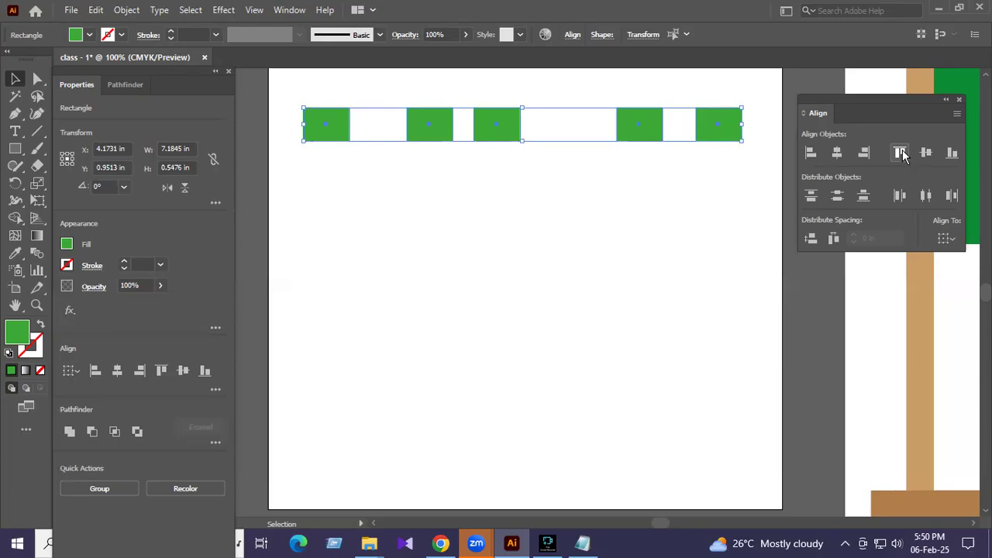
{"action": "key", "text": "ctrl+z"}
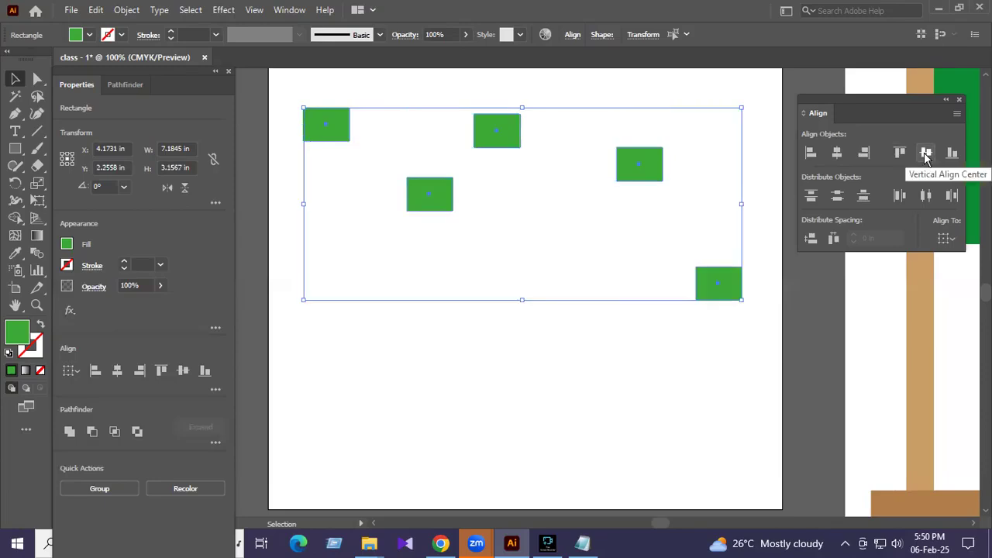
{"action": "left_click", "coordinate": [925, 153]}
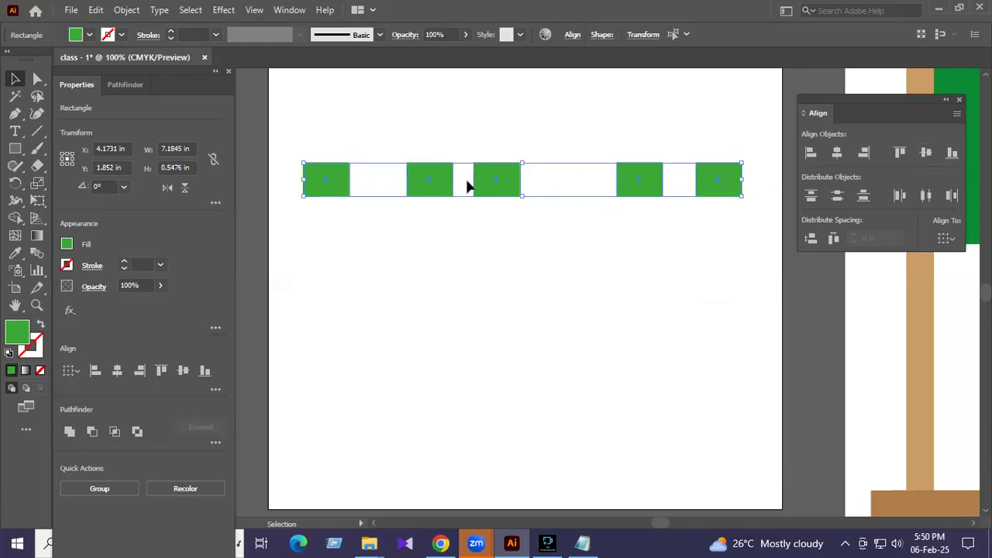
{"action": "key", "text": "ctrl+z"}
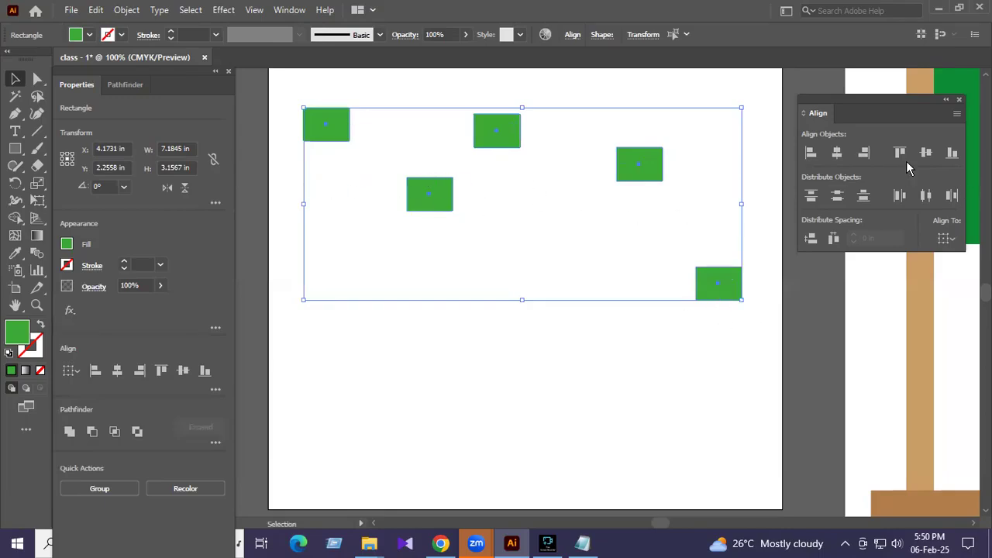
{"action": "left_click", "coordinate": [928, 152]}
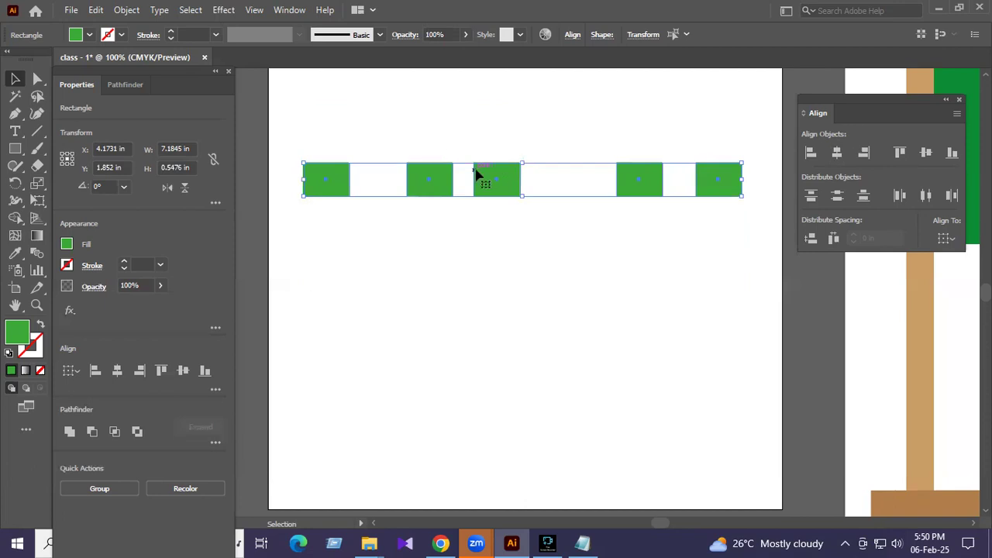
{"action": "key", "text": "ctrl+z"}
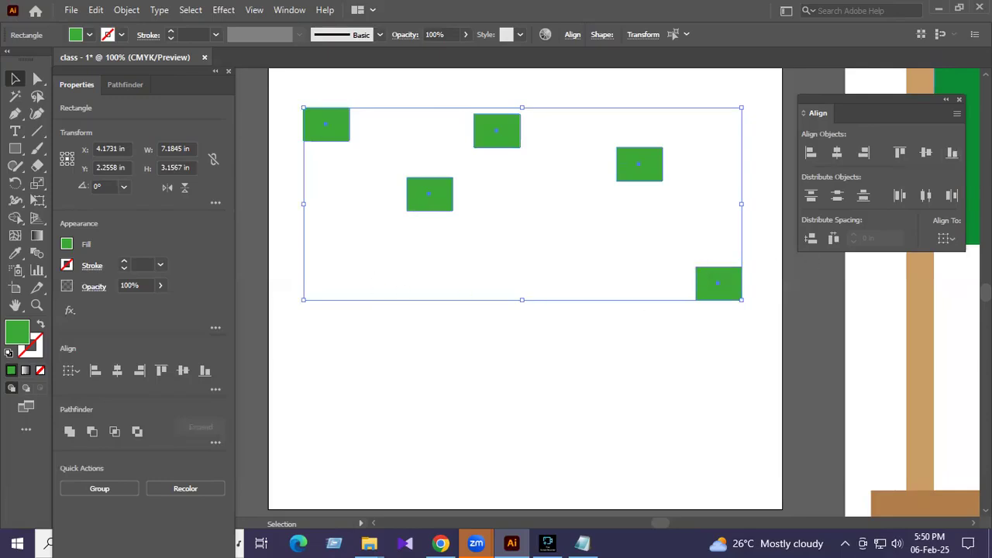
{"action": "left_click", "coordinate": [952, 152]}
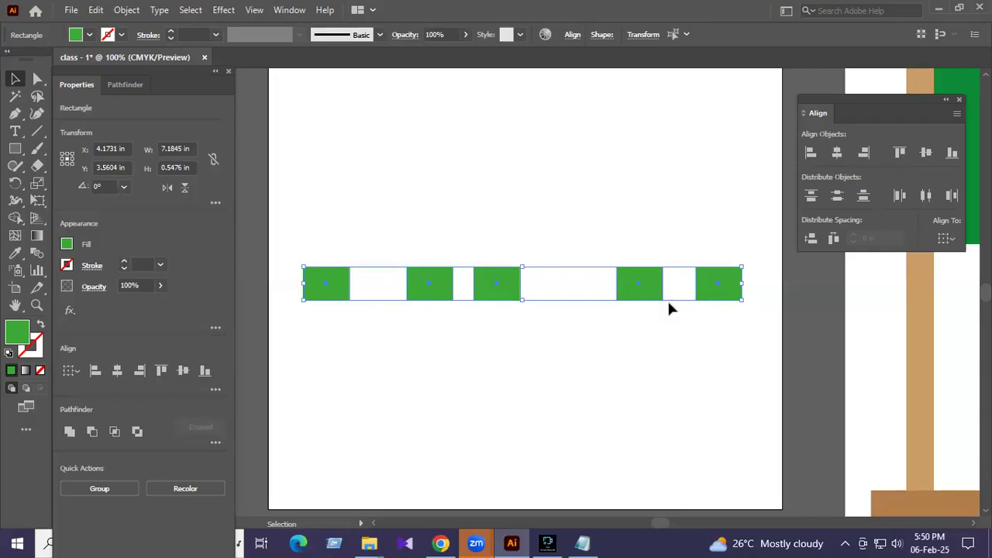
{"action": "left_click", "coordinate": [926, 196]}
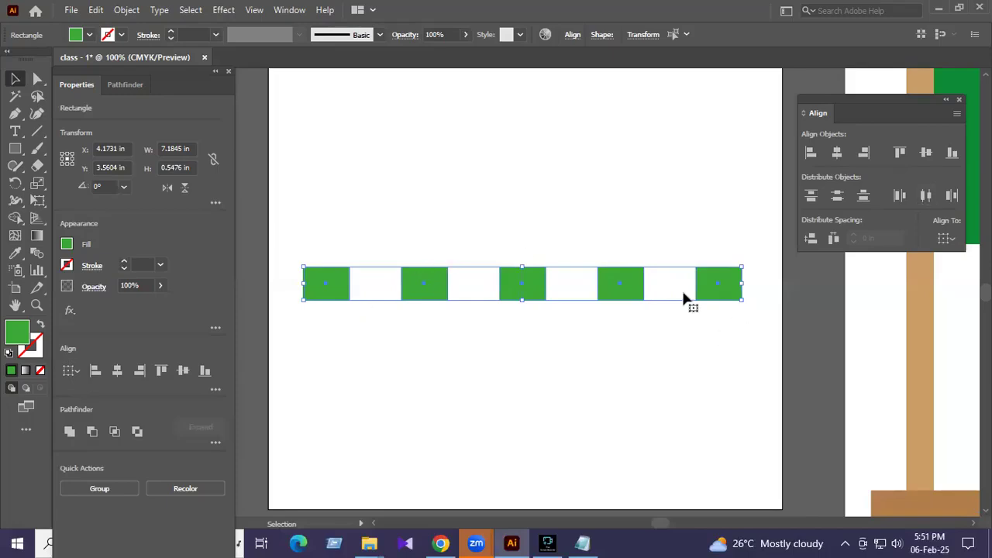
Copy the five green rectangles, then select and delete them all.
{"action": "left_click", "coordinate": [469, 313]}
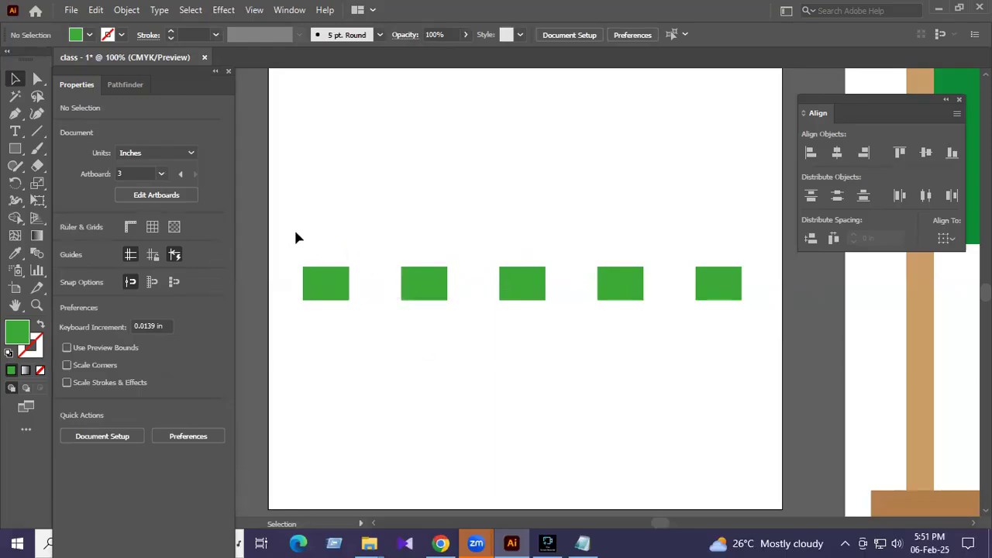
{"action": "left_click_drag", "start_coordinate": [293, 238], "coordinate": [750, 332]}
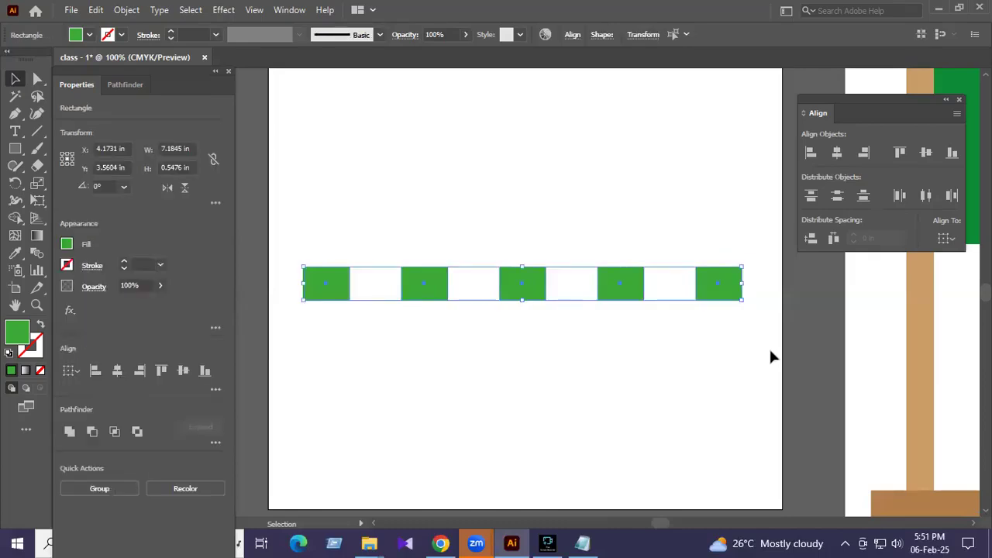
{"action": "key", "text": "ctrl+c"}
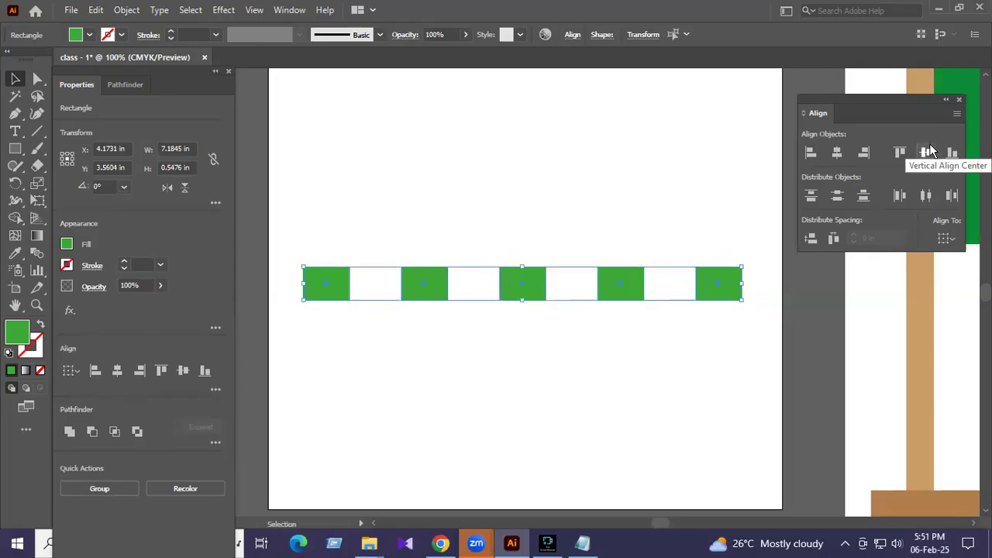
{"action": "left_click_drag", "start_coordinate": [289, 222], "coordinate": [768, 368]}
{"action": "key", "text": "Delete"}
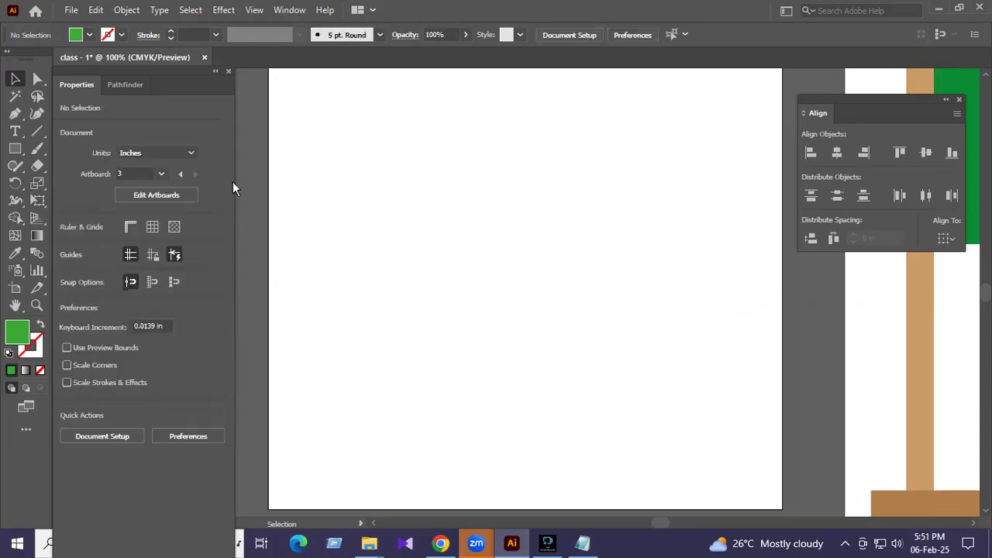
Draw a small green circle at top-left with the Ellipse tool and copy it lower down.
{"action": "left_click", "coordinate": [15, 148]}
{"action": "left_click", "coordinate": [81, 183]}
{"action": "left_click_drag", "start_coordinate": [337, 116], "coordinate": [378, 155]}
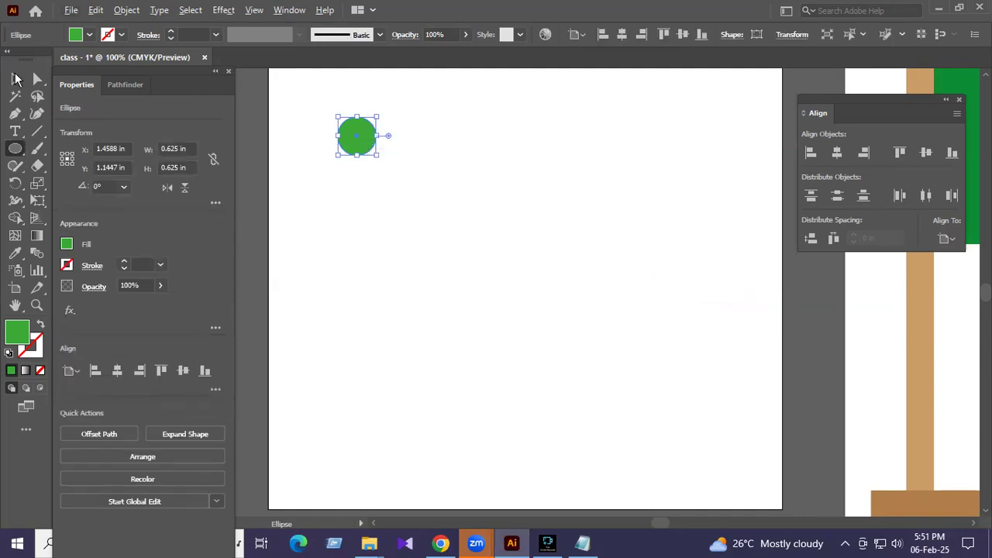
{"action": "left_click", "coordinate": [17, 78]}
{"action": "left_click_drag", "start_coordinate": [367, 145], "coordinate": [416, 422]}
{"action": "left_click_drag", "start_coordinate": [415, 422], "coordinate": [553, 463]}
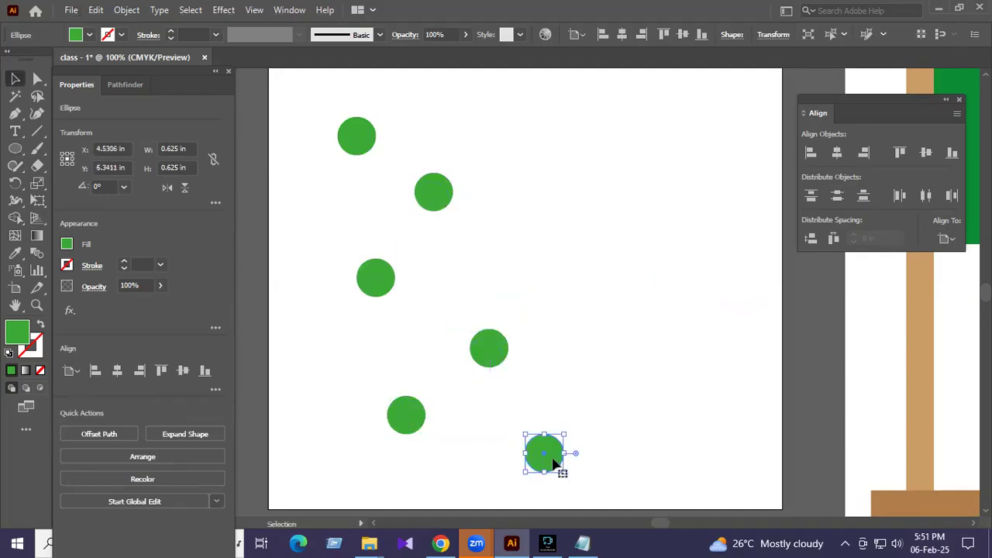
Add more circle copies, delete a stray one, and select all eight green circles.
{"action": "left_click_drag", "start_coordinate": [503, 349], "coordinate": [507, 236]}
{"action": "left_click", "coordinate": [368, 137]}
{"action": "left_click_drag", "start_coordinate": [368, 136], "coordinate": [413, 101]}
{"action": "key", "text": "Delete"}
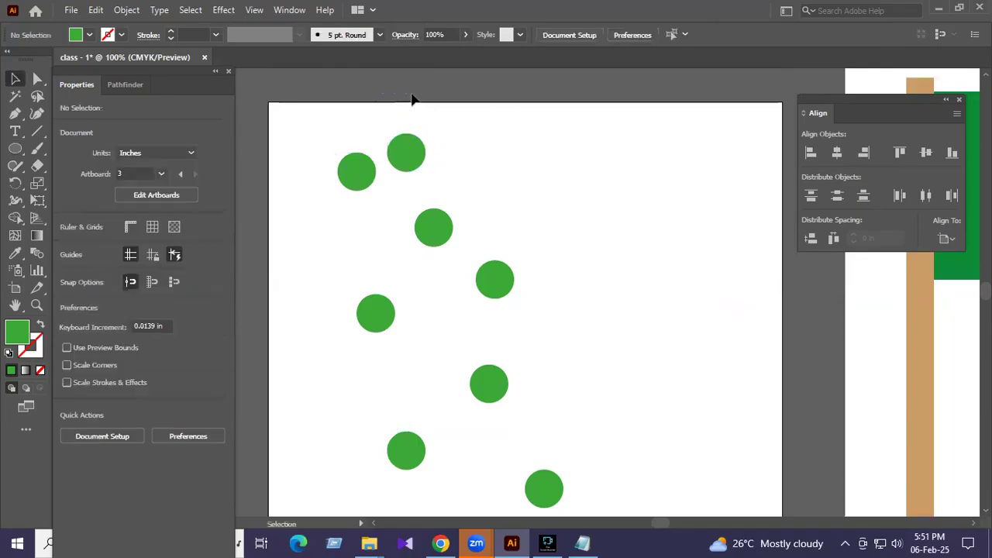
{"action": "left_click_drag", "start_coordinate": [409, 155], "coordinate": [417, 126]}
{"action": "scroll", "coordinate": [501, 138], "scroll_direction": "down", "scroll_amount": 1}
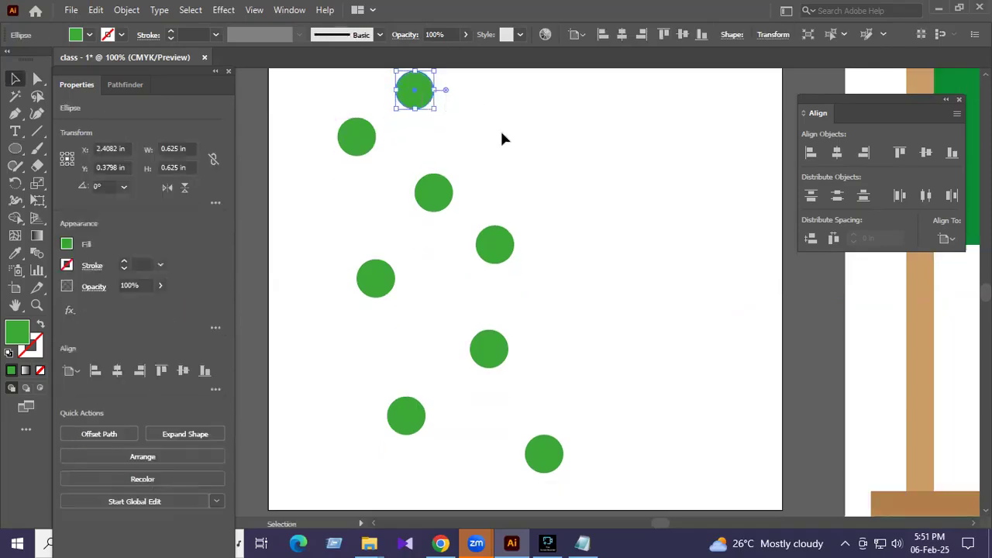
{"action": "left_click", "coordinate": [561, 174]}
{"action": "left_click_drag", "start_coordinate": [298, 72], "coordinate": [572, 460]}
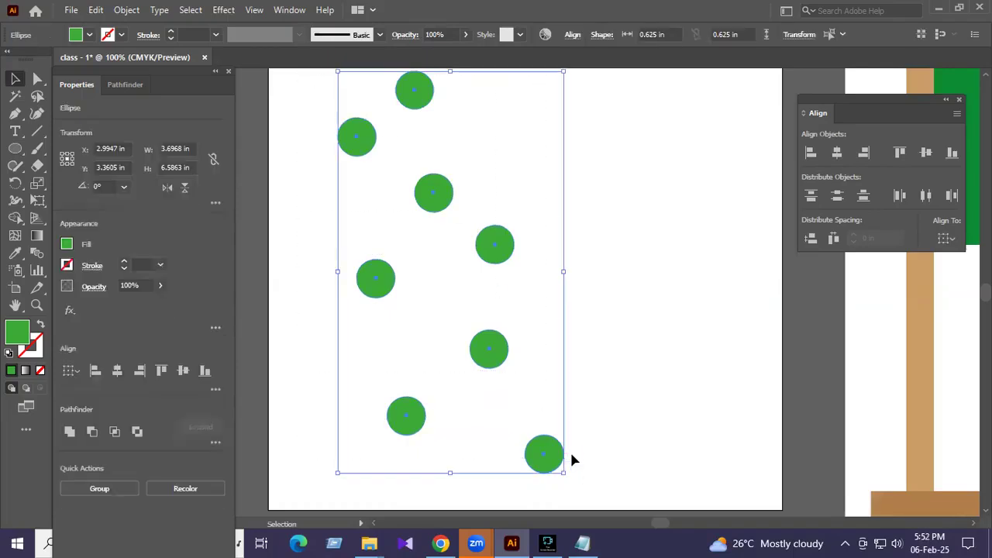
Try left, centre and right alignment on the circles, distribute them vertically, then delete the column.
{"action": "left_click", "coordinate": [810, 153]}
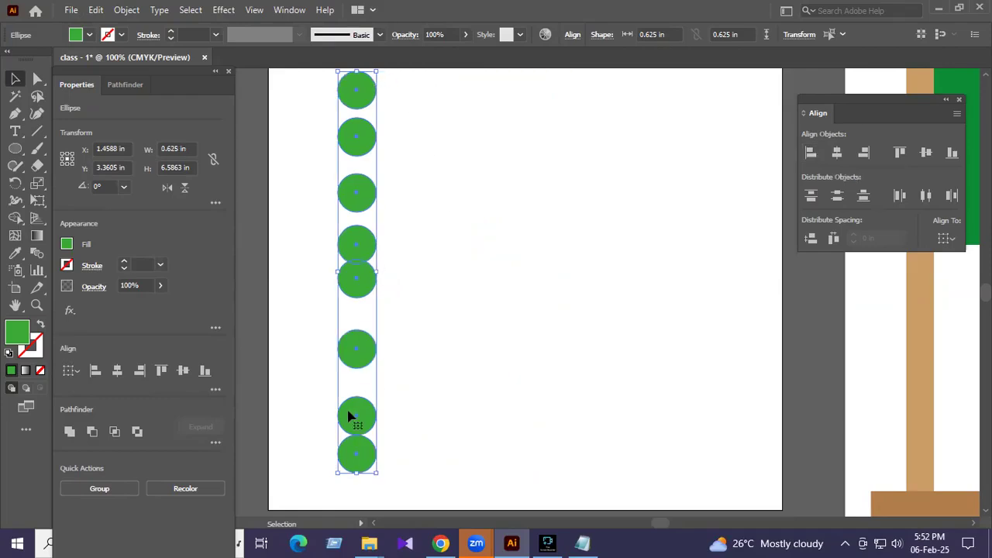
{"action": "key", "text": "ctrl+z"}
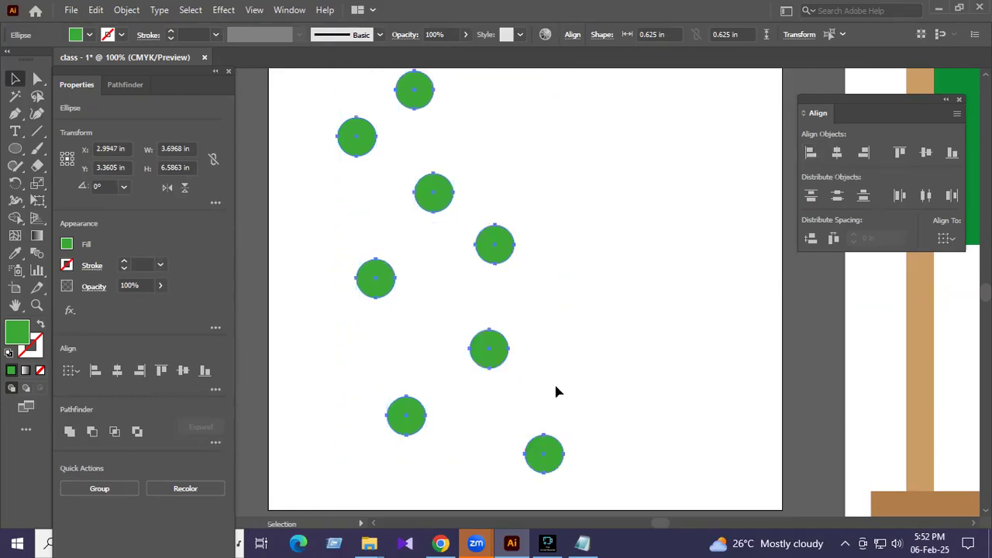
{"action": "left_click", "coordinate": [837, 154]}
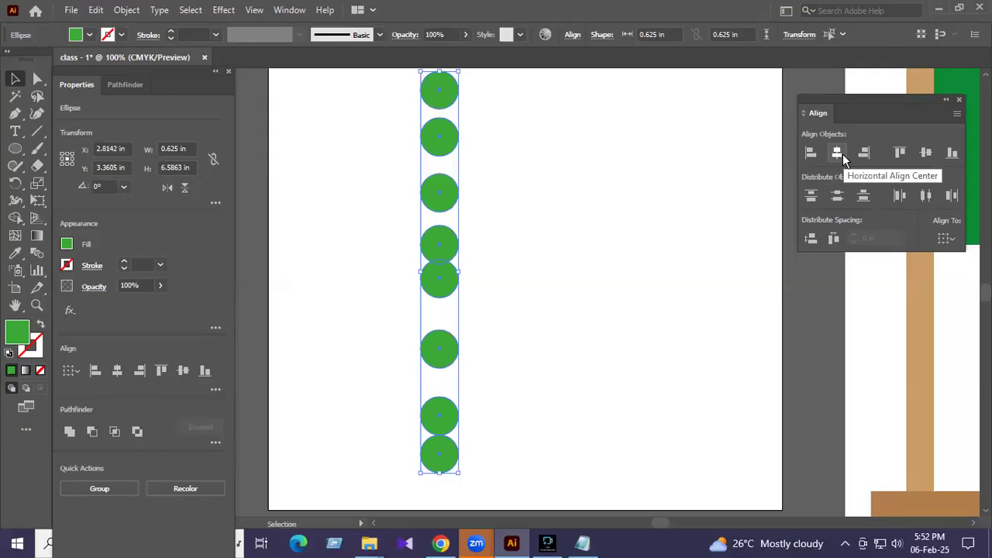
{"action": "key", "text": "ctrl+z"}
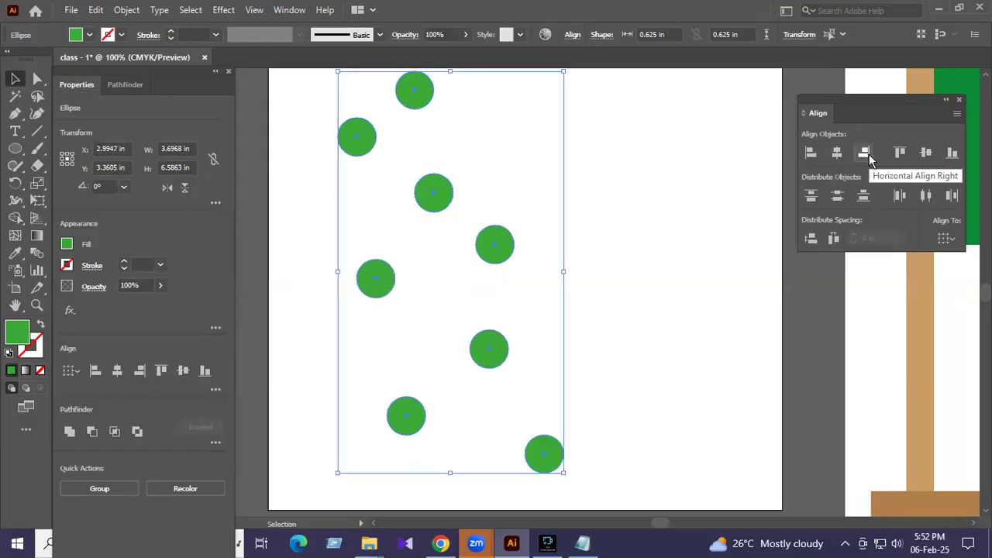
{"action": "left_click", "coordinate": [865, 154]}
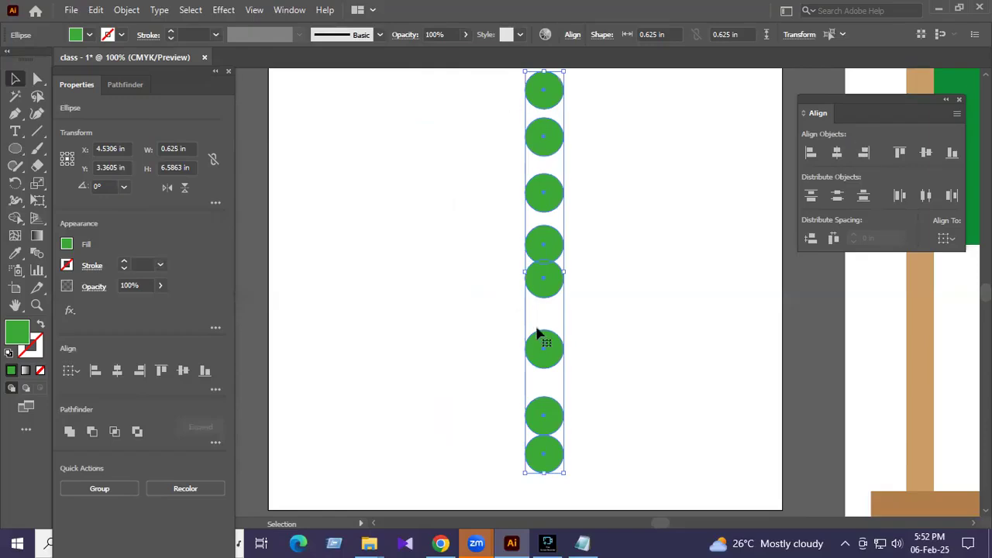
{"action": "left_click", "coordinate": [838, 197]}
{"action": "left_click_drag", "start_coordinate": [550, 101], "coordinate": [323, 95]}
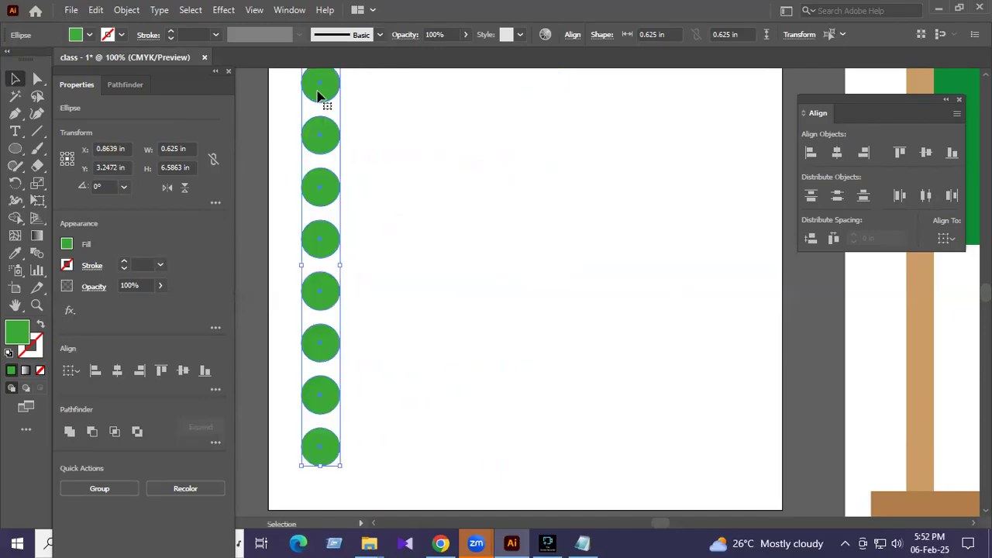
{"action": "key", "text": "Delete"}
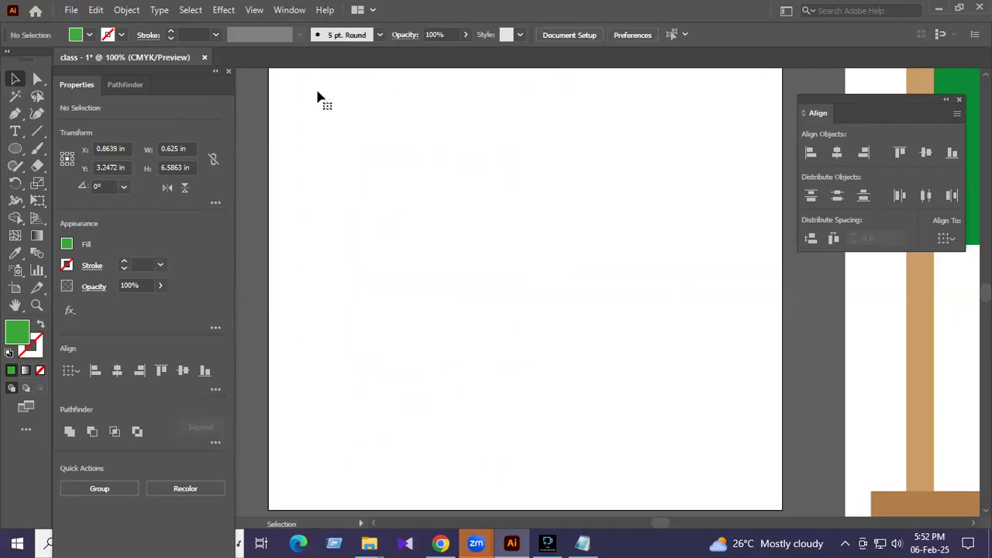
Draw a large green circle and a smaller one beneath it, then select both.
{"action": "key", "text": "l"}
{"action": "left_click_drag", "start_coordinate": [335, 127], "coordinate": [420, 214]}
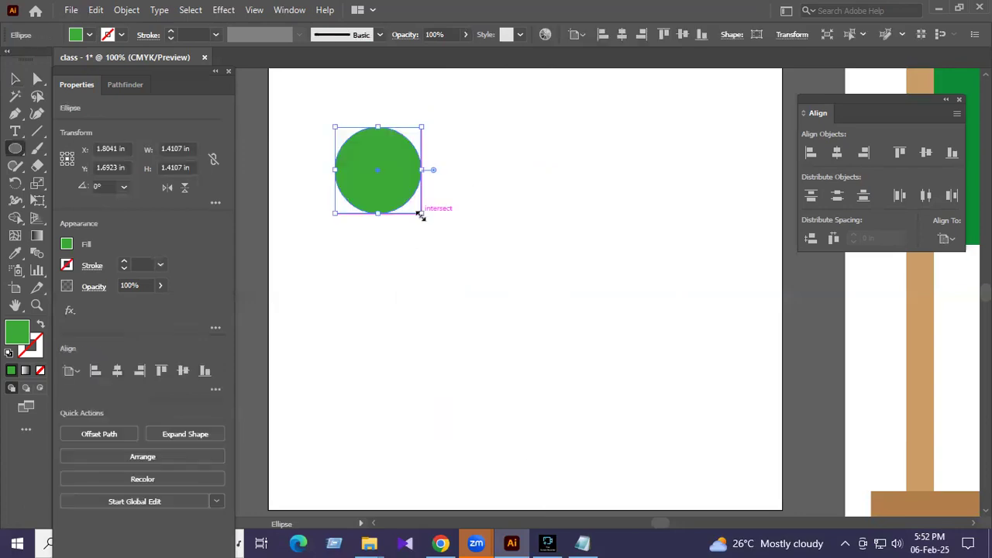
{"action": "left_click_drag", "start_coordinate": [389, 264], "coordinate": [440, 268]}
{"action": "key", "text": "v"}
{"action": "left_click_drag", "start_coordinate": [312, 111], "coordinate": [480, 346]}
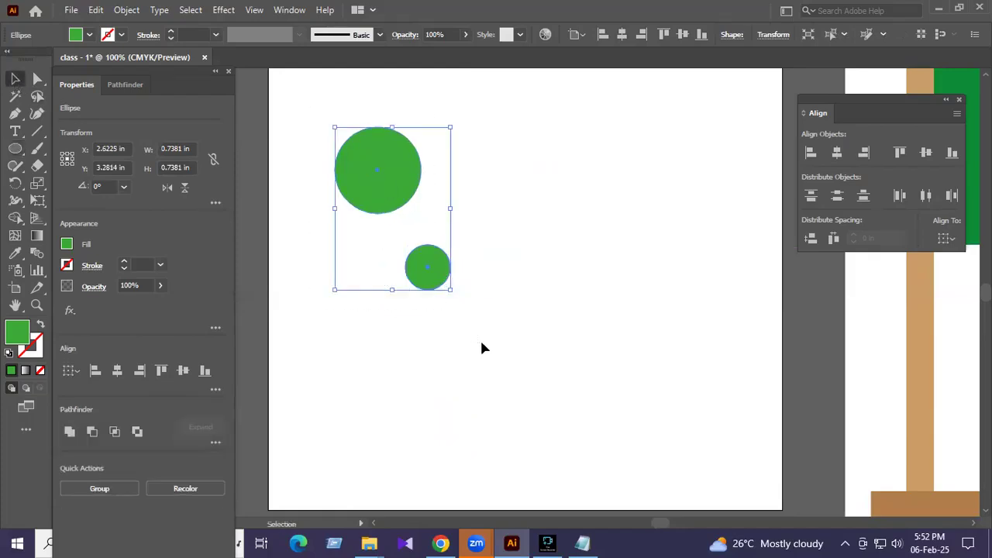
Try left and right alignment, then horizontally centre the small circle under the large one.
{"action": "left_click", "coordinate": [816, 155]}
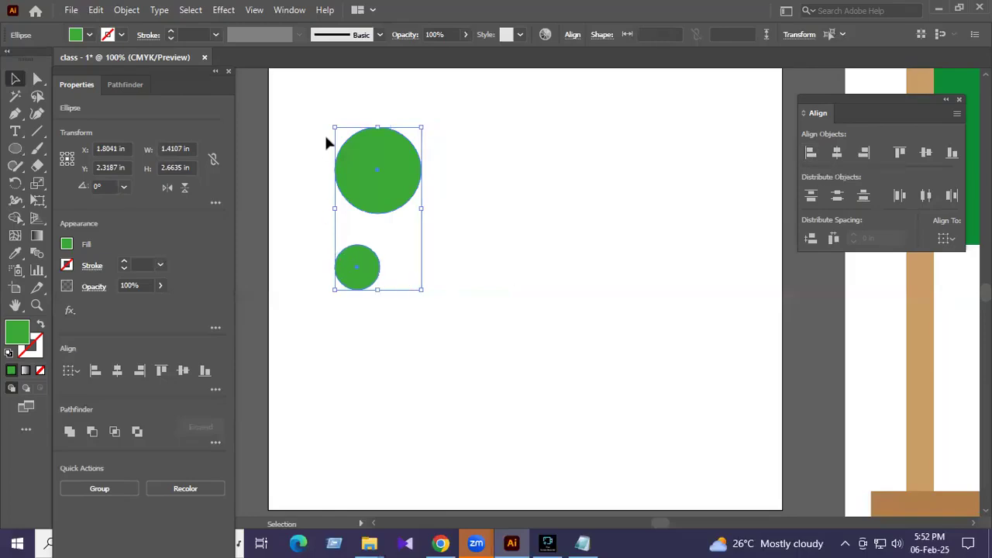
{"action": "left_click", "coordinate": [351, 332]}
{"action": "left_click_drag", "start_coordinate": [310, 114], "coordinate": [439, 322]}
{"action": "left_click", "coordinate": [863, 153]}
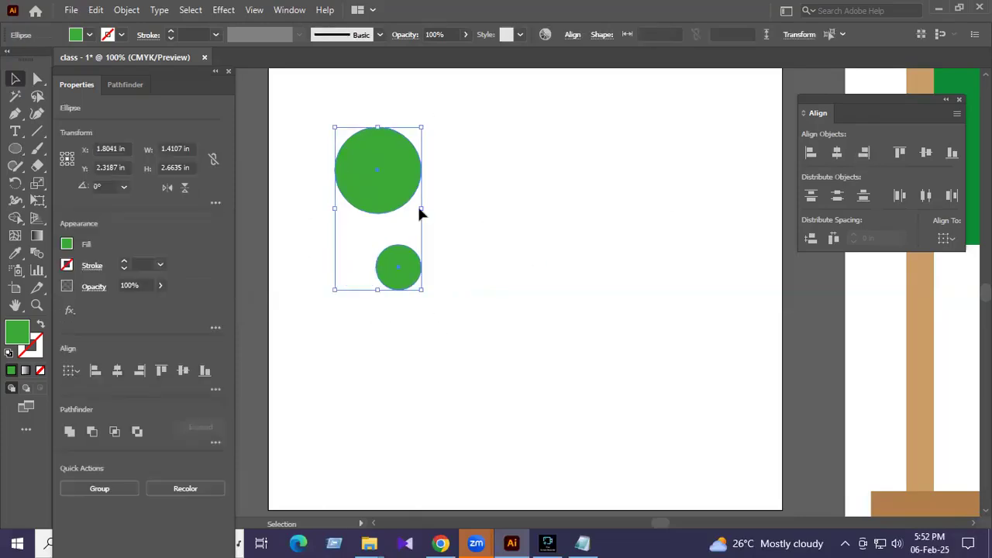
{"action": "left_click", "coordinate": [837, 154]}
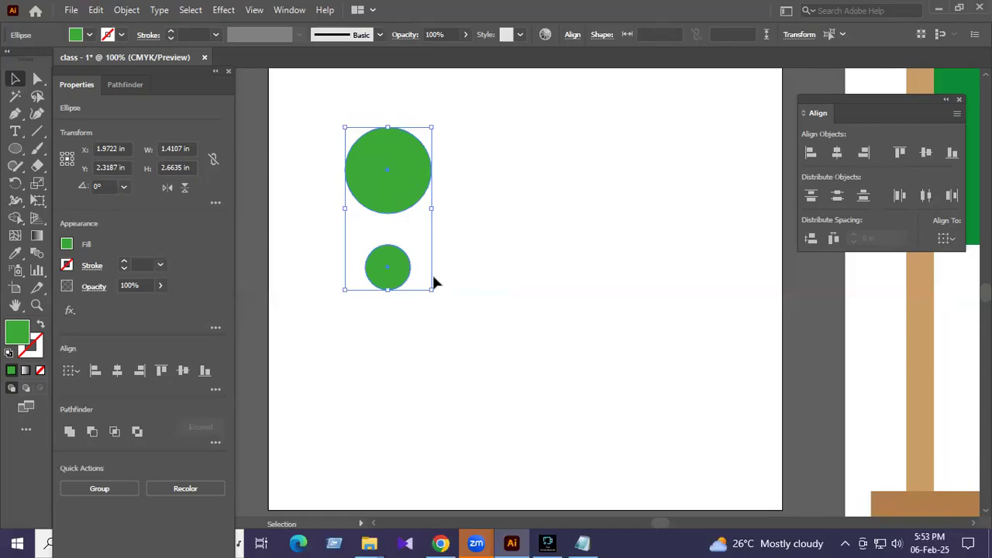
{"action": "left_click", "coordinate": [424, 299]}
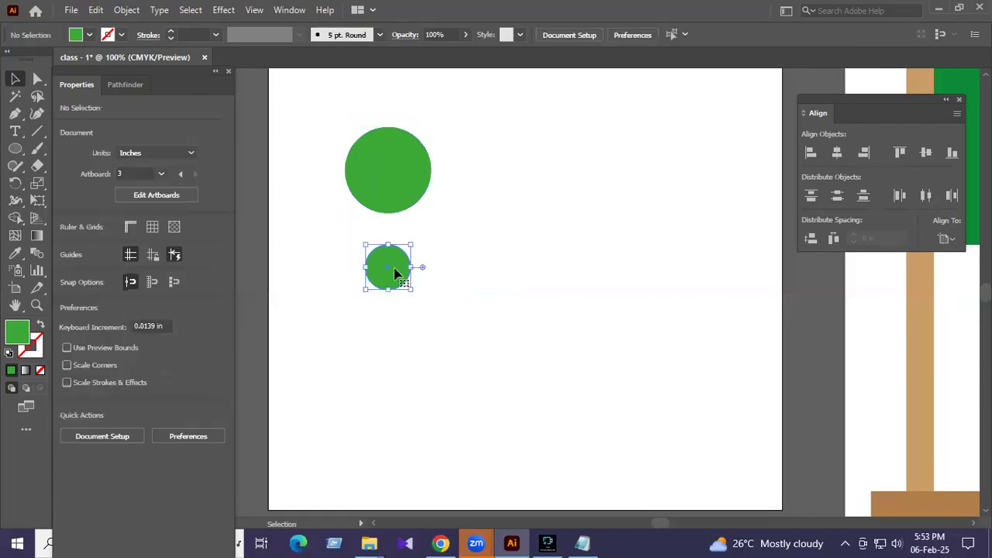
{"action": "left_click", "coordinate": [392, 270]}
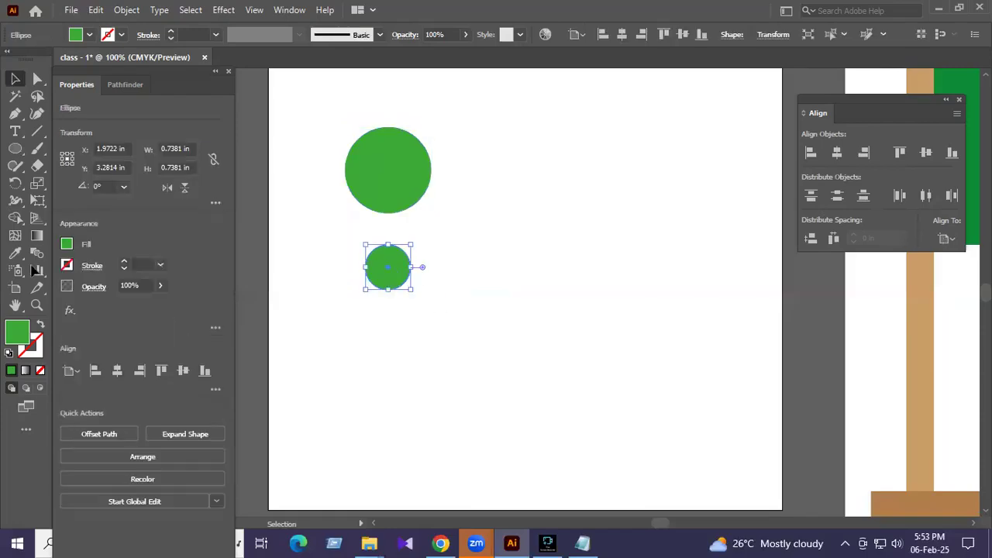
Make the small circle orange, move it lower right, and shift the green circle down-left.
{"action": "left_click", "coordinate": [67, 244]}
{"action": "left_click", "coordinate": [142, 296]}
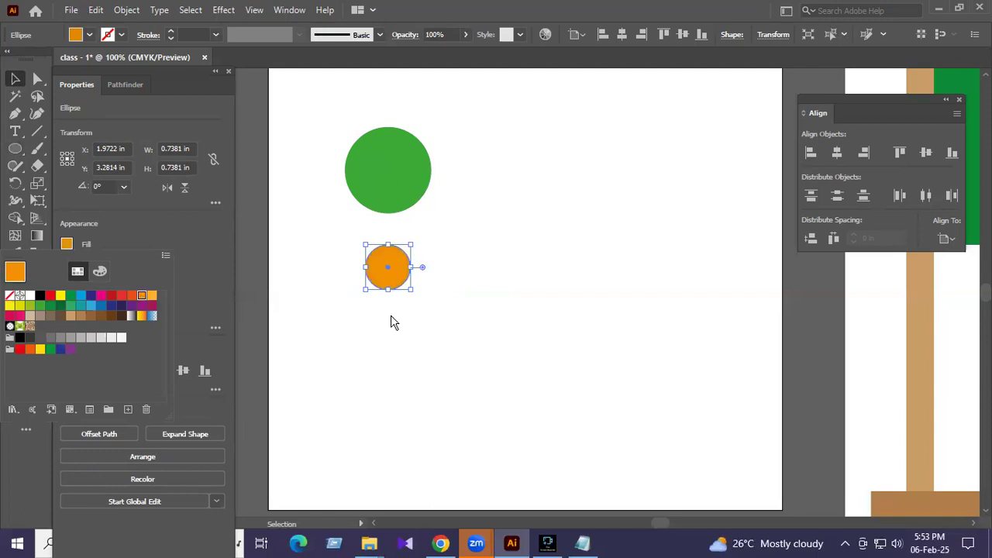
{"action": "left_click", "coordinate": [399, 265]}
{"action": "left_click", "coordinate": [445, 267]}
{"action": "left_click_drag", "start_coordinate": [392, 272], "coordinate": [732, 399]}
{"action": "left_click_drag", "start_coordinate": [389, 185], "coordinate": [335, 228]}
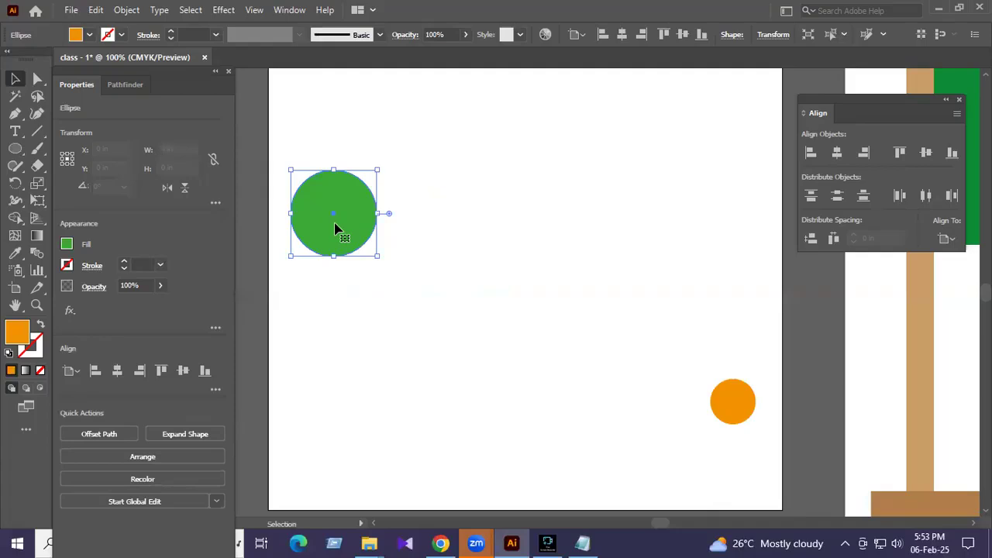
Draw a new red circle at the upper right of the artboard.
{"action": "left_click", "coordinate": [15, 149]}
{"action": "mouse_move", "coordinate": [671, 97]}
{"action": "left_mouse_down"}
{"action": "mouse_move", "coordinate": [764, 168]}
{"action": "mouse_move", "coordinate": [744, 169]}
{"action": "left_mouse_up"}
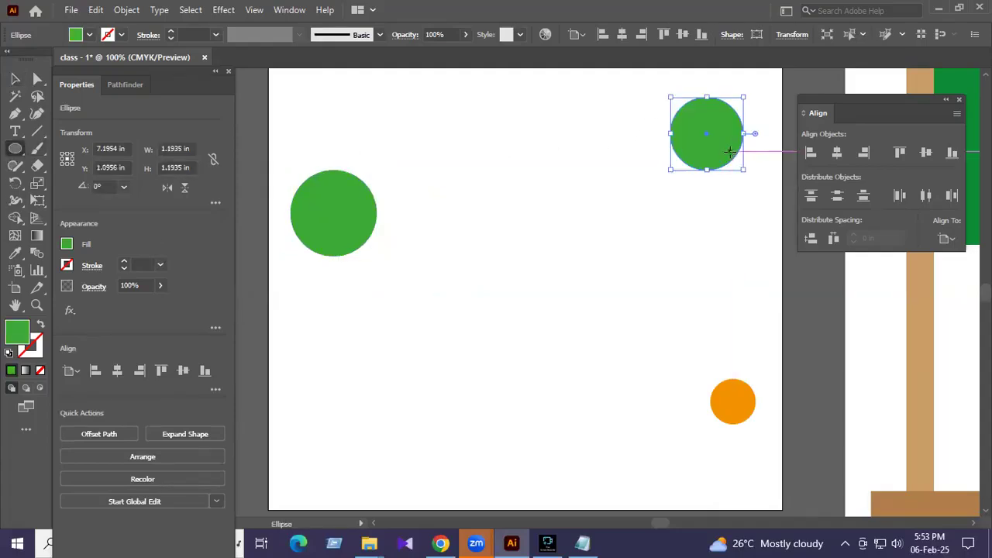
{"action": "left_click", "coordinate": [67, 244]}
{"action": "left_click", "coordinate": [152, 295]}
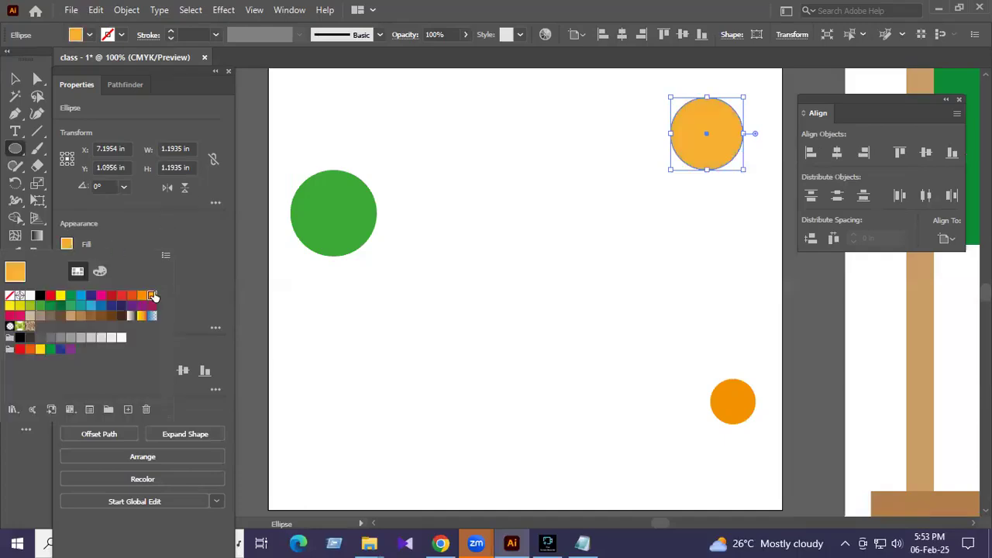
{"action": "left_click", "coordinate": [111, 296]}
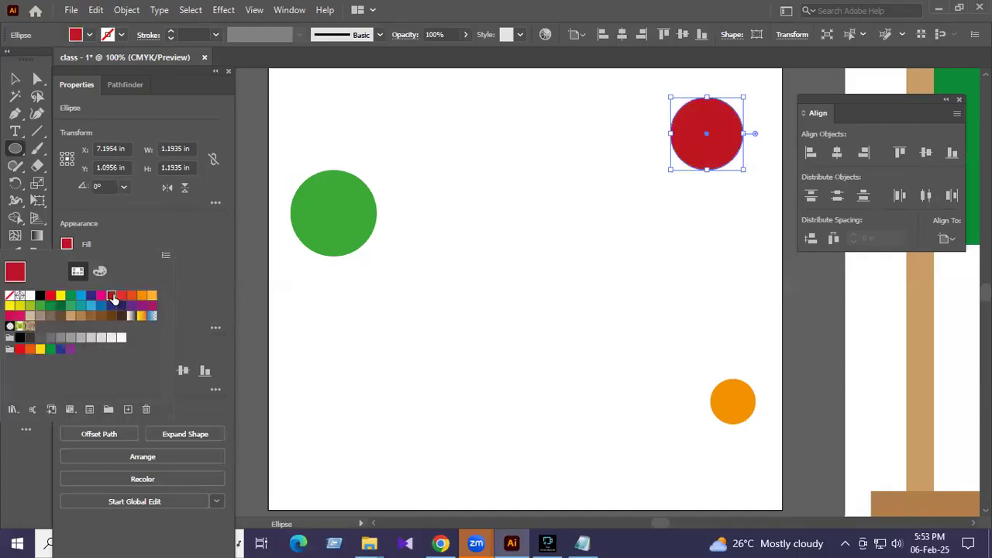
{"action": "left_click", "coordinate": [16, 80]}
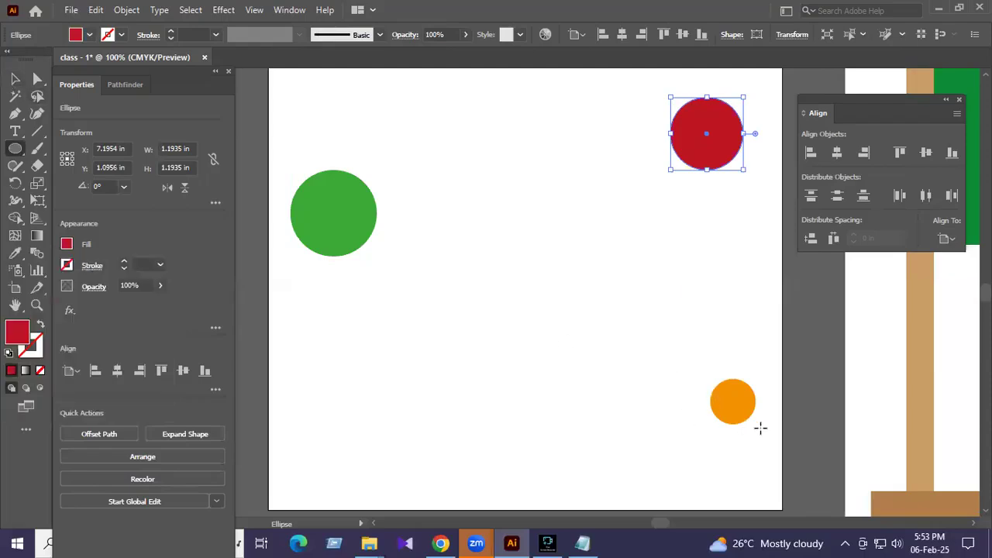
Enlarge the orange circle to about 1.48 in and the green circle beyond it.
{"action": "key", "text": "v"}
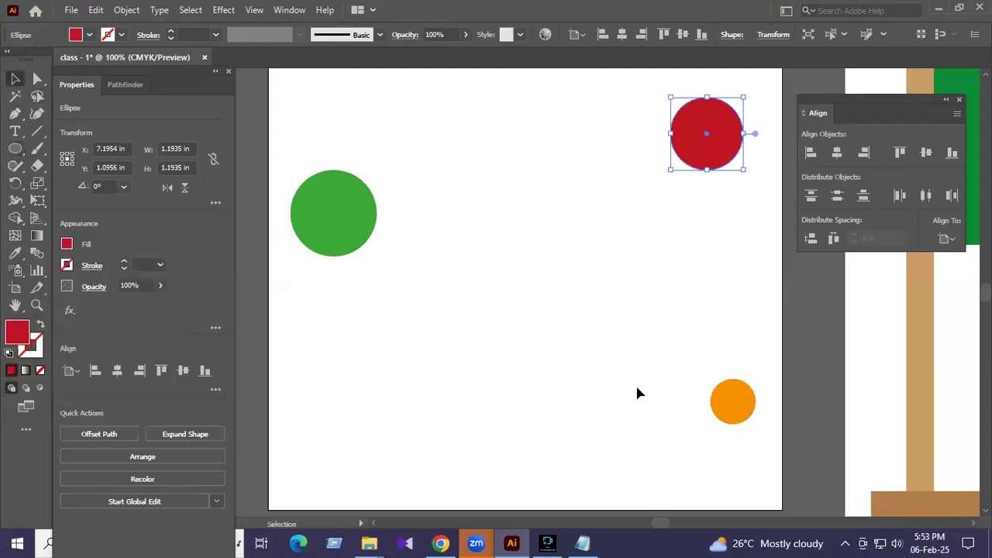
{"action": "left_click", "coordinate": [734, 412]}
{"action": "left_click_drag", "start_coordinate": [709, 379], "coordinate": [658, 335]}
{"action": "left_click", "coordinate": [332, 213]}
{"action": "left_click_drag", "start_coordinate": [376, 256], "coordinate": [435, 314]}
{"action": "left_click", "coordinate": [618, 328]}
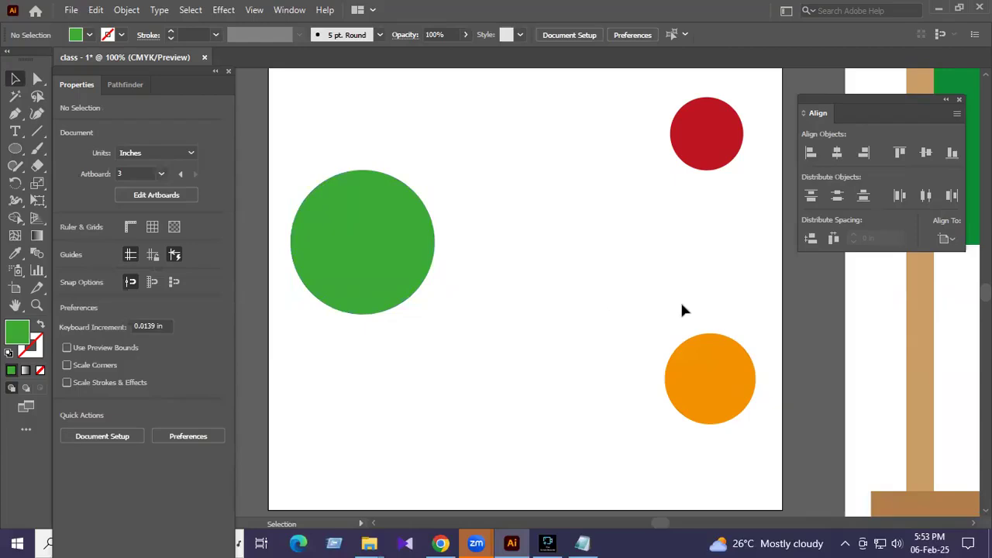
Move the red circle left toward the artboard's top middle, keeping Align to Artboard.
{"action": "left_click", "coordinate": [706, 138]}
{"action": "left_click_drag", "start_coordinate": [706, 138], "coordinate": [573, 130]}
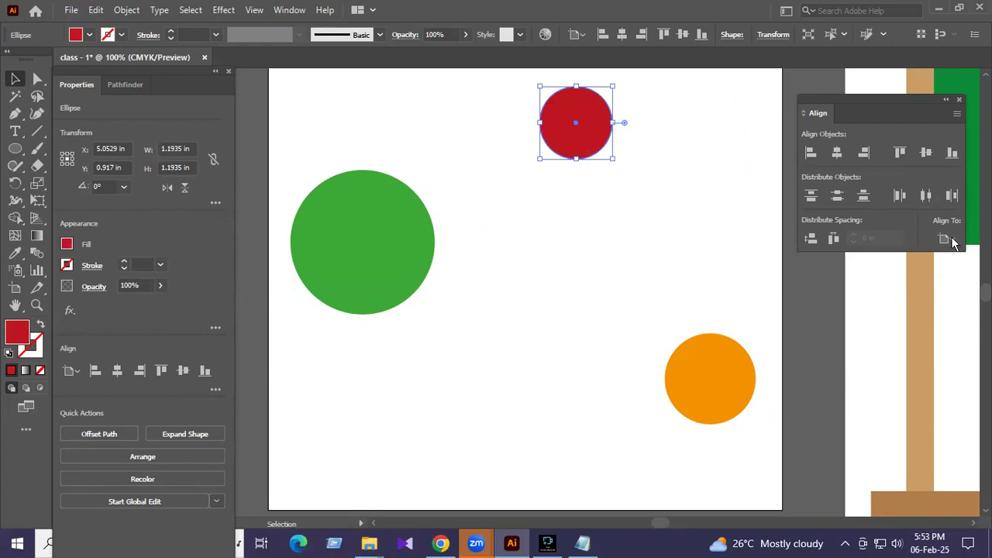
{"action": "left_click", "coordinate": [953, 242]}
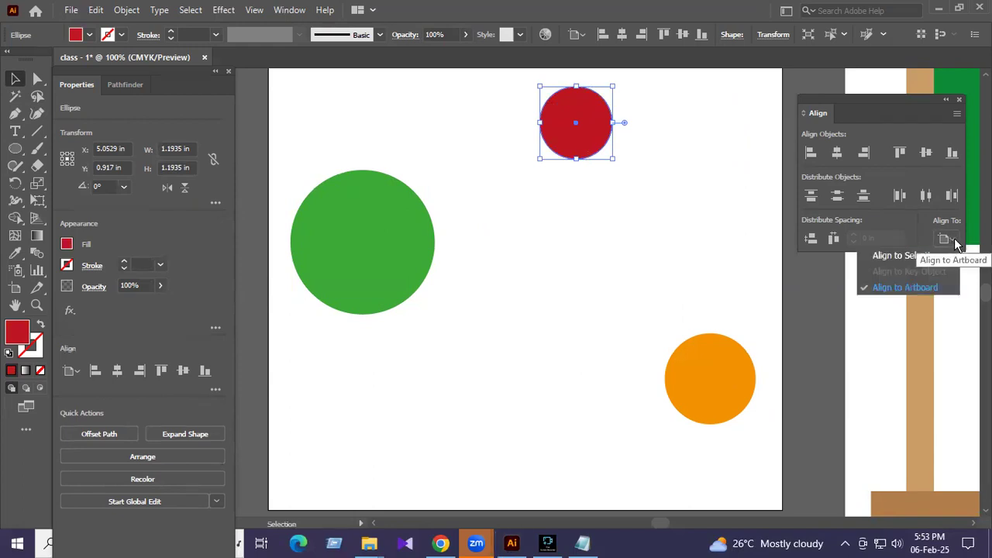
{"action": "left_click", "coordinate": [835, 98]}
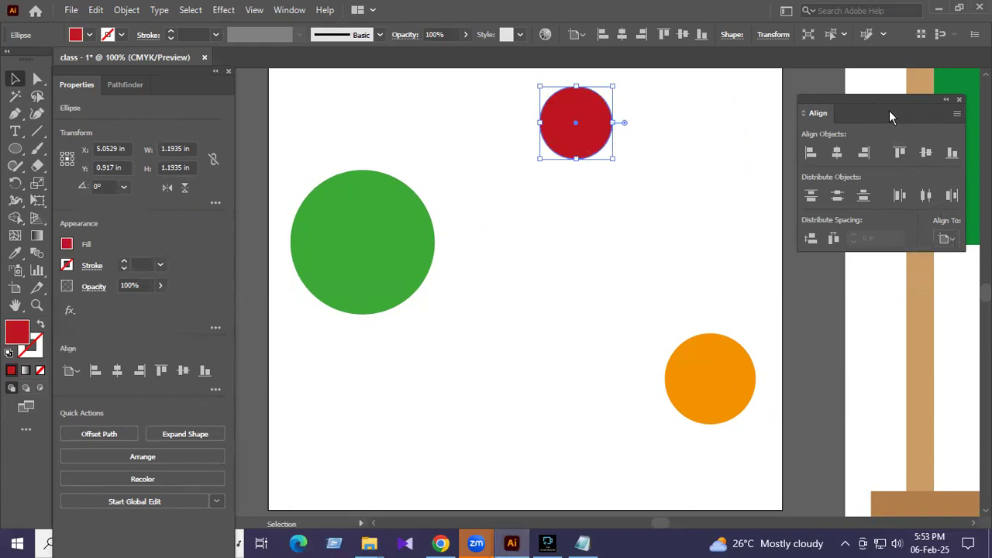
{"action": "left_click_drag", "start_coordinate": [846, 96], "coordinate": [795, 91]}
{"action": "left_click", "coordinate": [905, 232]}
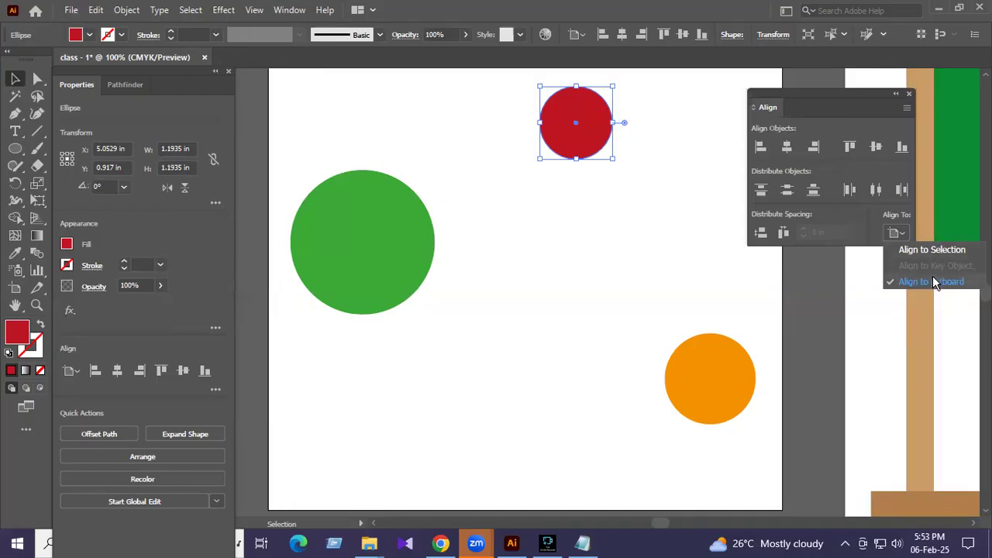
{"action": "left_click", "coordinate": [946, 285]}
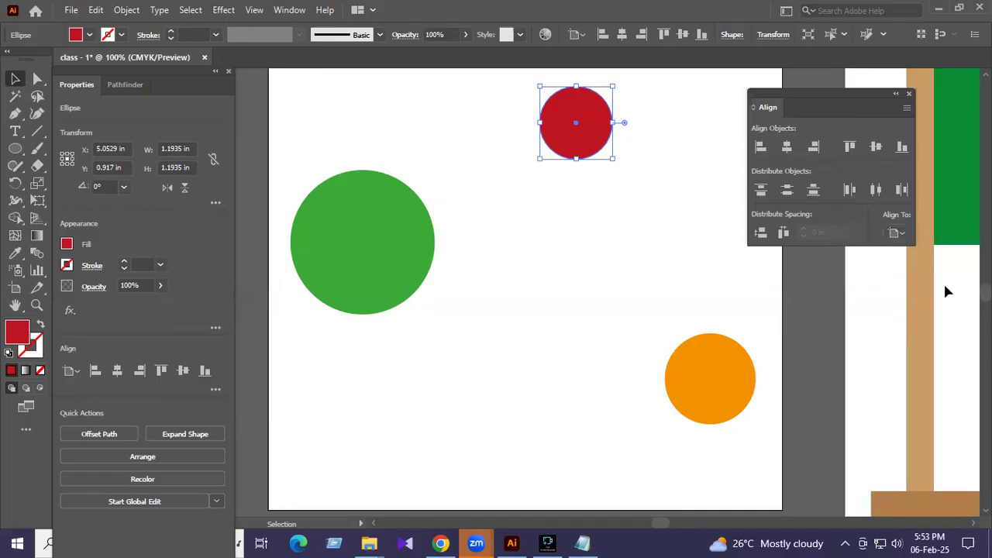
{"action": "left_click", "coordinate": [623, 180]}
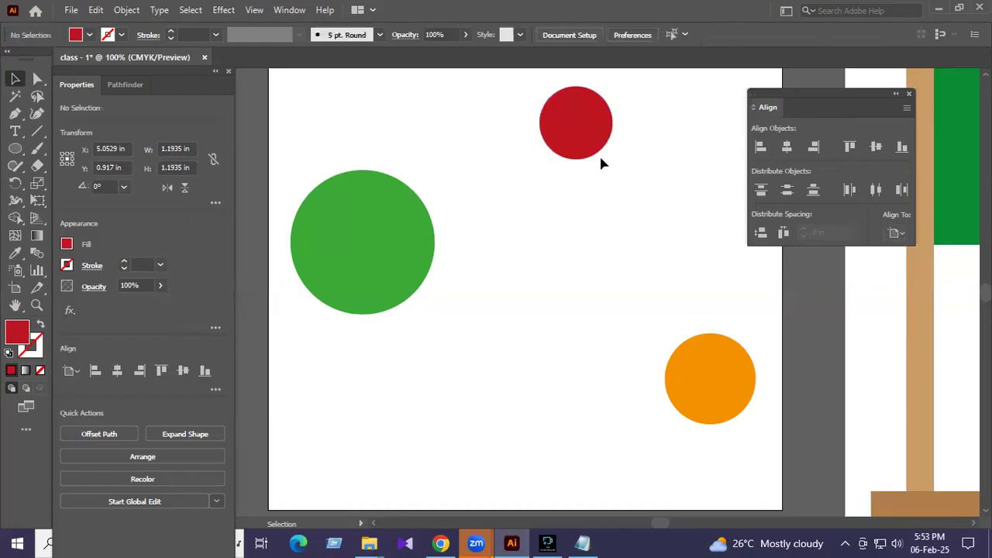
Centre the green circle horizontally and vertically on the artboard, then zoom out.
{"action": "left_click", "coordinate": [333, 238]}
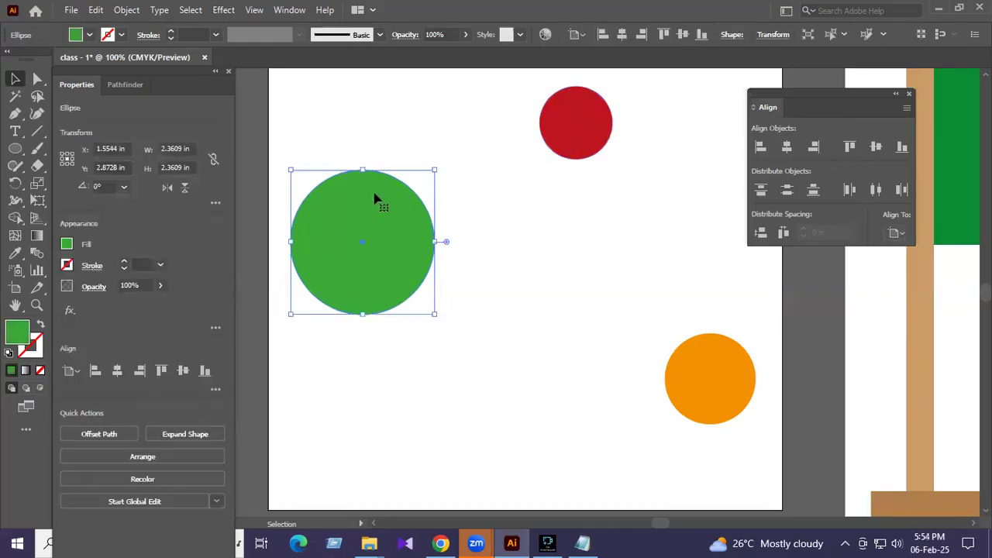
{"action": "left_click", "coordinate": [788, 148]}
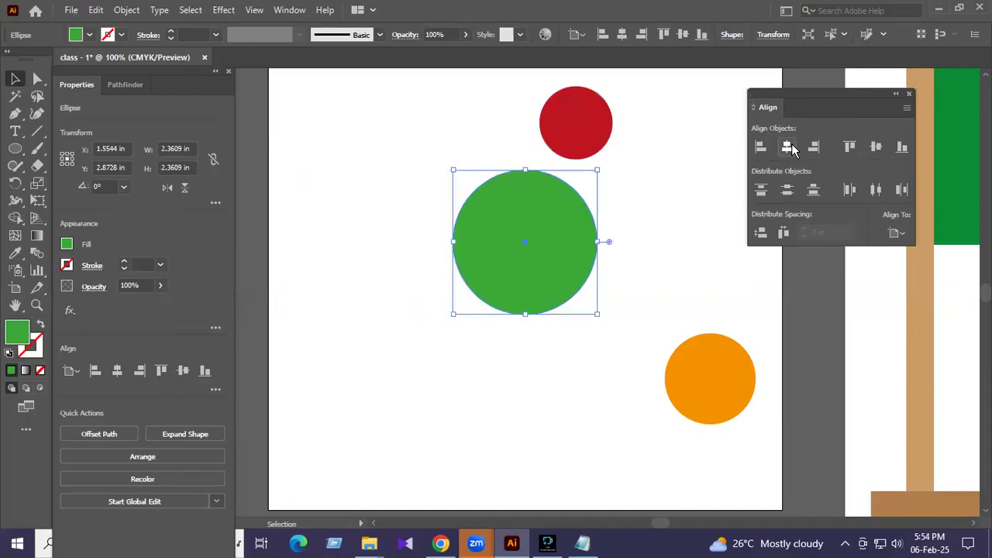
{"action": "left_click", "coordinate": [876, 148]}
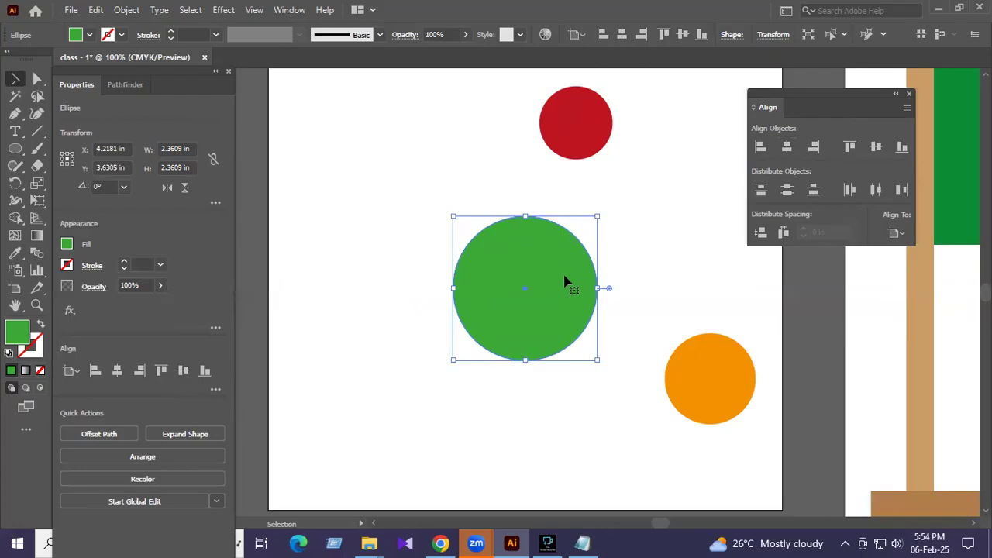
{"action": "left_click", "coordinate": [38, 305]}
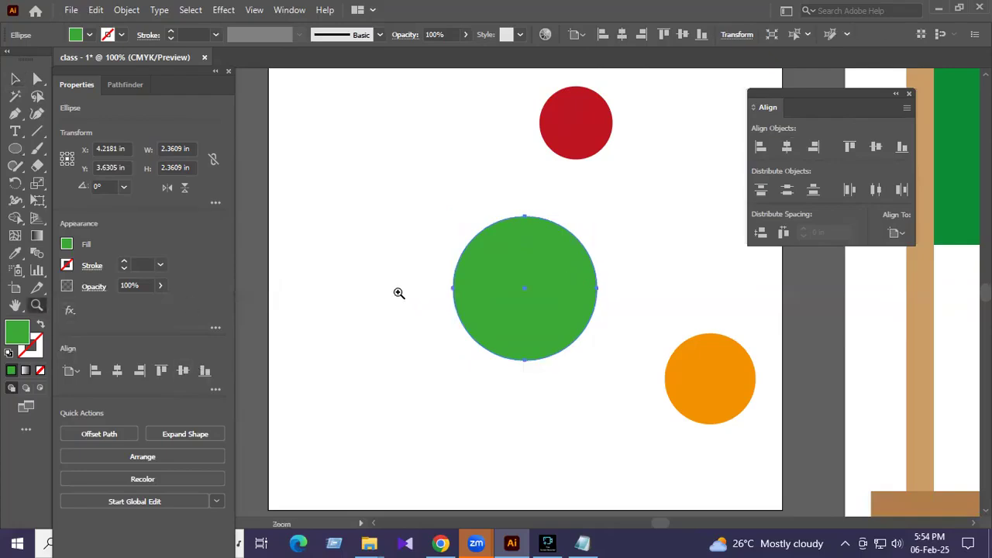
{"action": "left_click", "coordinate": [398, 293], "text": "alt"}
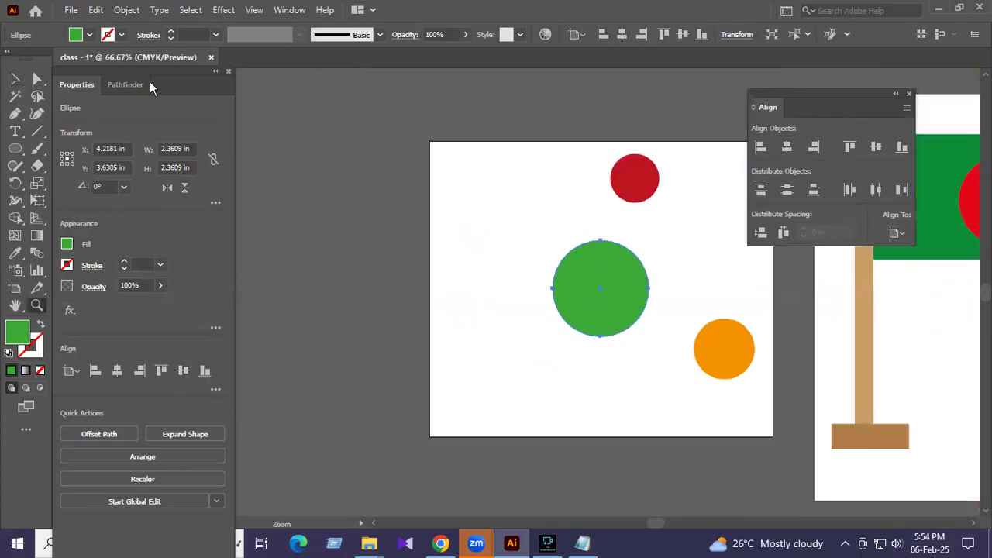
{"action": "key", "text": "v"}
Centre the red and orange circles horizontally and vertically on the artboard.
{"action": "left_click", "coordinate": [648, 191]}
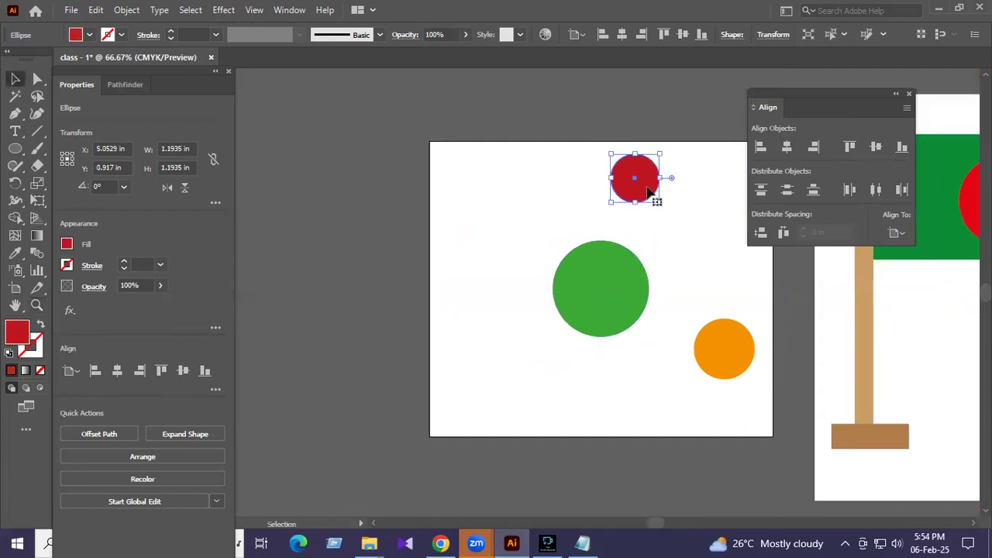
{"action": "left_click_drag", "start_coordinate": [648, 191], "coordinate": [673, 185]}
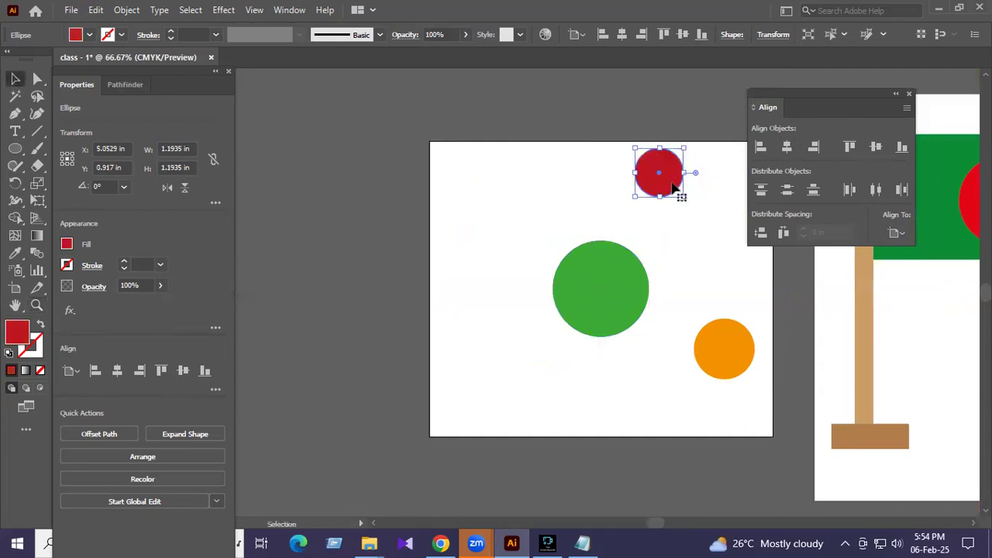
{"action": "left_click", "coordinate": [789, 147]}
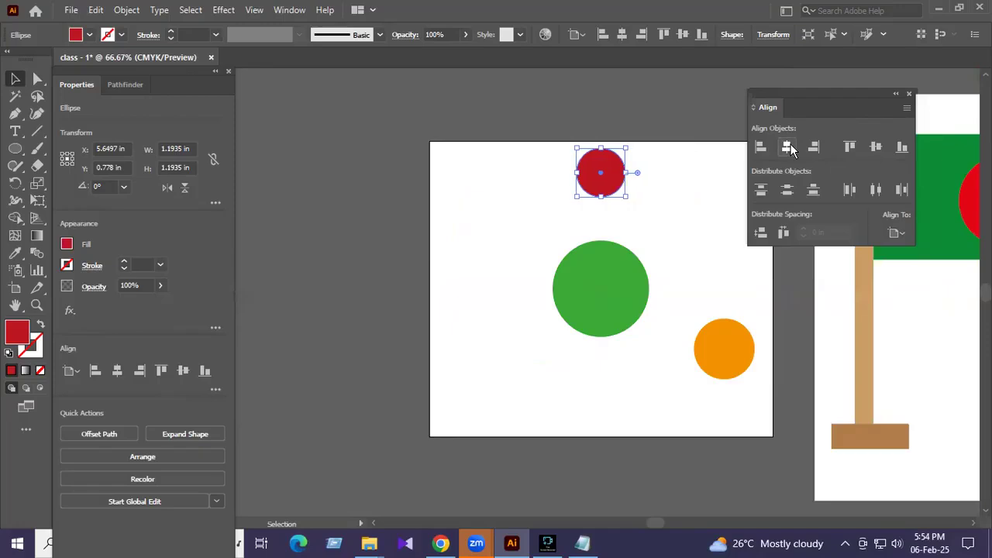
{"action": "left_click", "coordinate": [876, 147]}
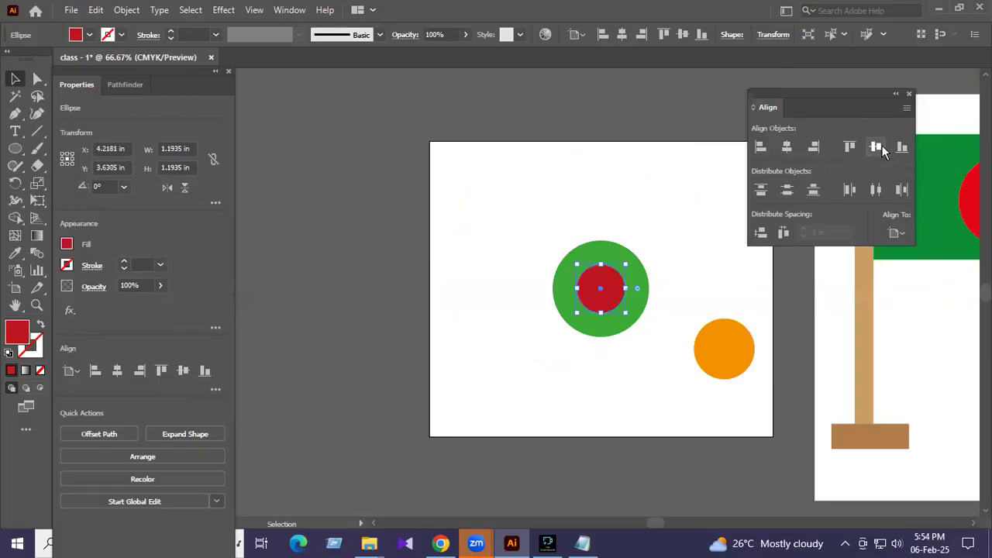
{"action": "left_click", "coordinate": [743, 352]}
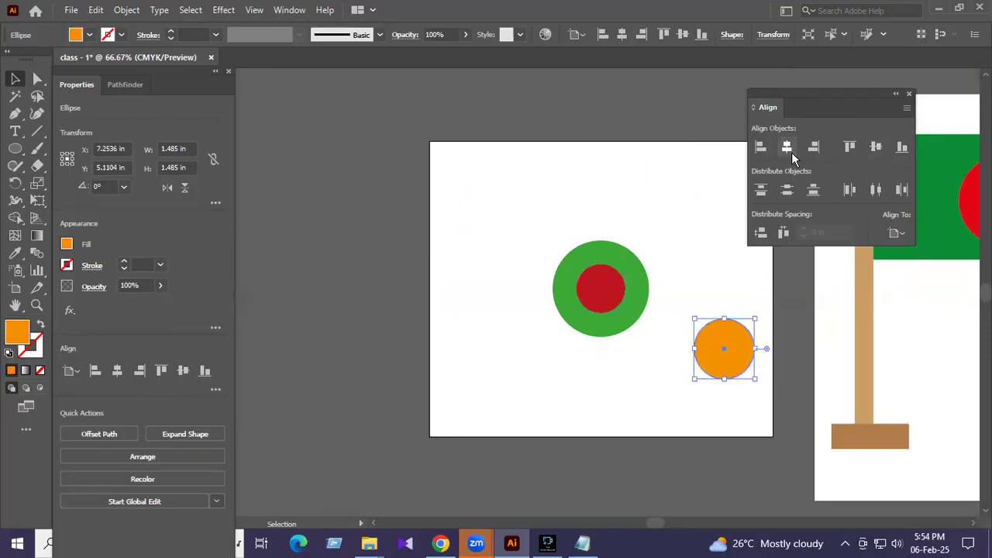
{"action": "left_click", "coordinate": [789, 151]}
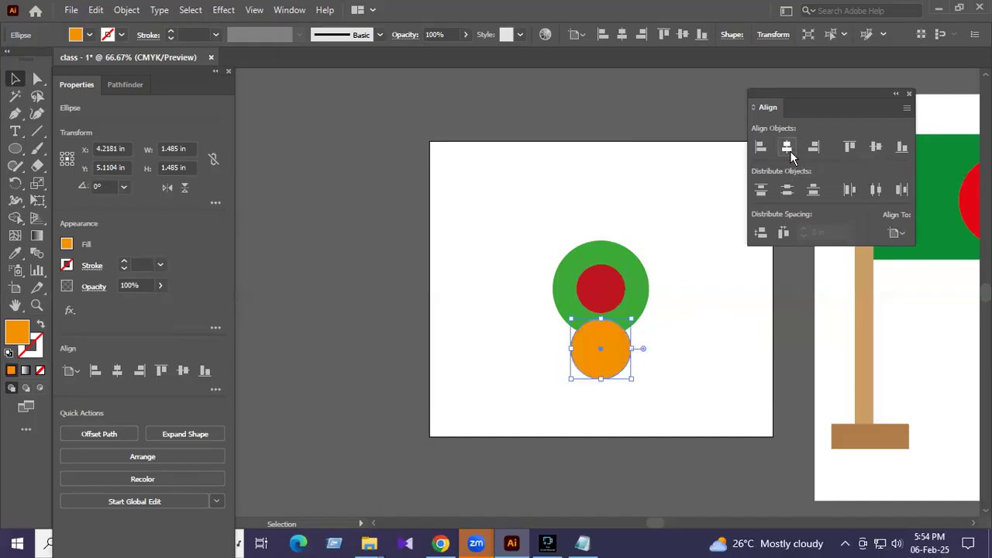
{"action": "left_click", "coordinate": [875, 147]}
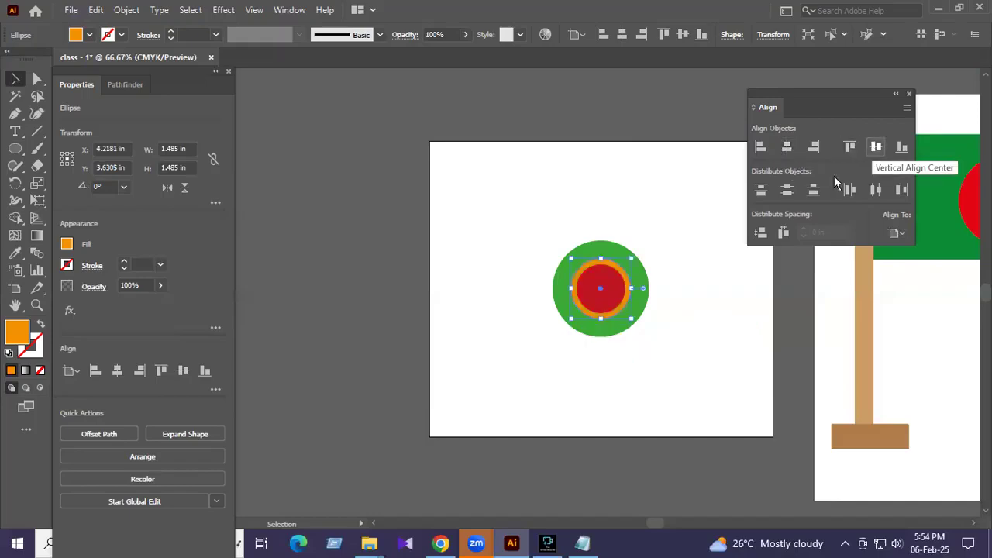
{"action": "left_click", "coordinate": [716, 305]}
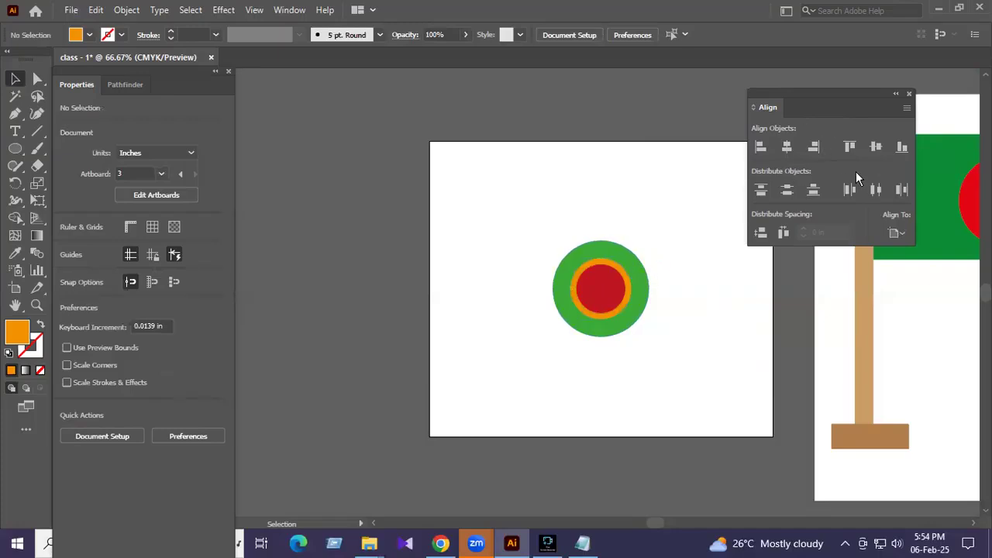
Undo two alignments, move green left and red toward the top right, keeping Align to Artboard.
{"action": "key", "text": "ctrl+z"}
{"action": "key", "text": "ctrl+z"}
{"action": "key", "text": "ctrl+z"}
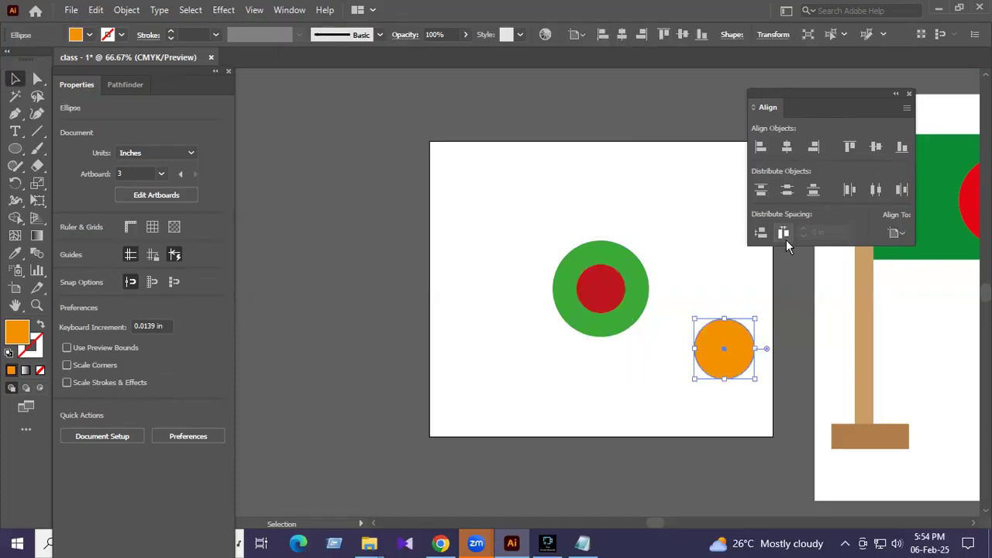
{"action": "key", "text": "ctrl+z"}
{"action": "left_click", "coordinate": [624, 291]}
{"action": "left_click_drag", "start_coordinate": [624, 290], "coordinate": [504, 258]}
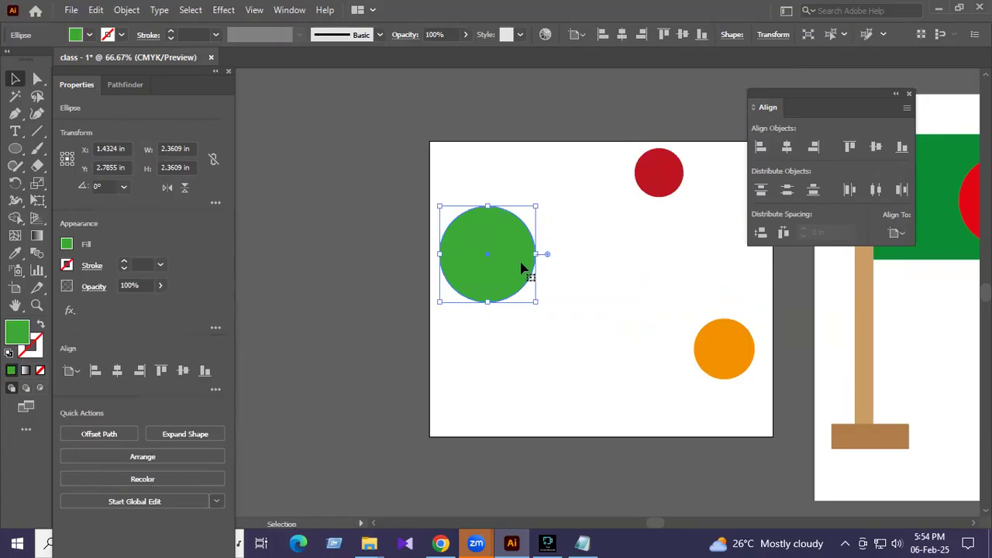
{"action": "left_click_drag", "start_coordinate": [642, 185], "coordinate": [689, 184]}
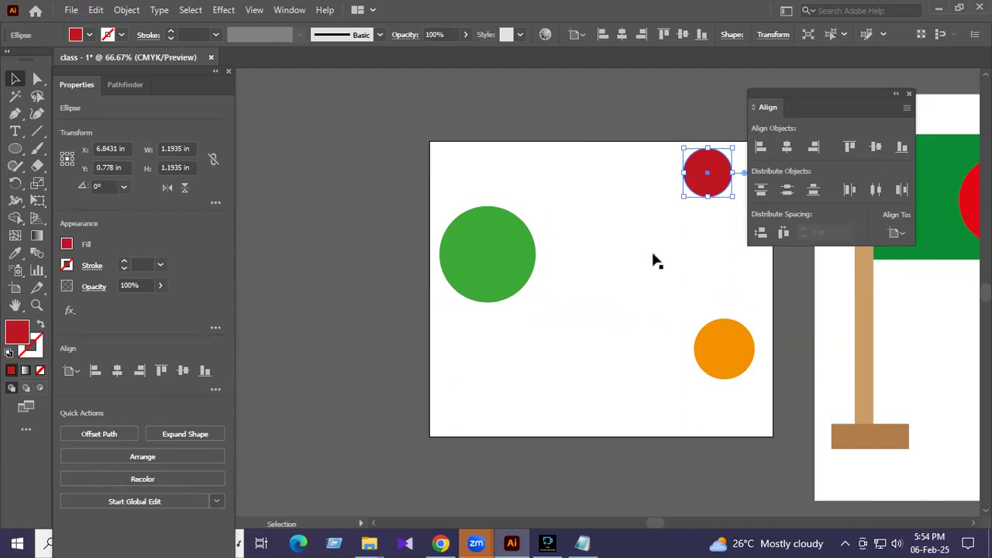
{"action": "left_click", "coordinate": [901, 231]}
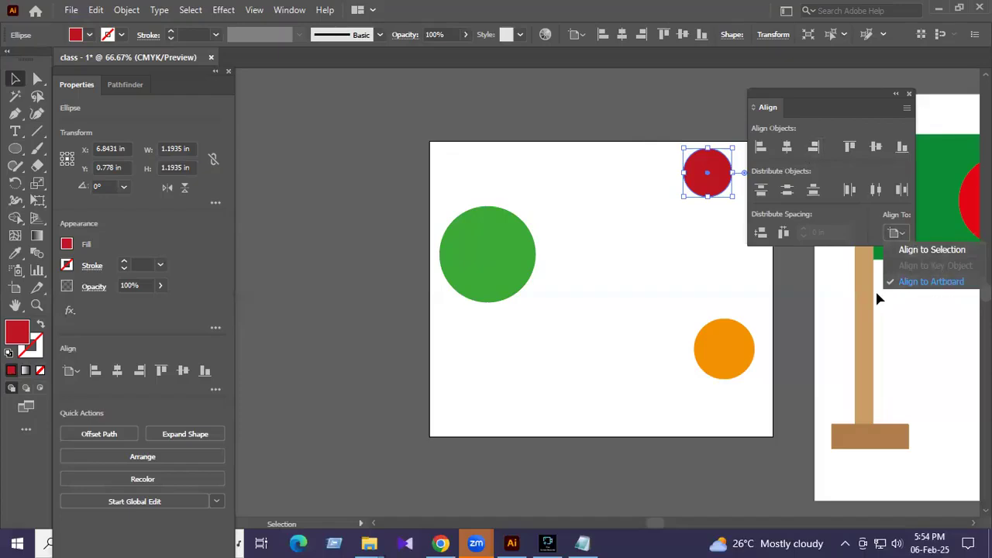
{"action": "left_click", "coordinate": [939, 283]}
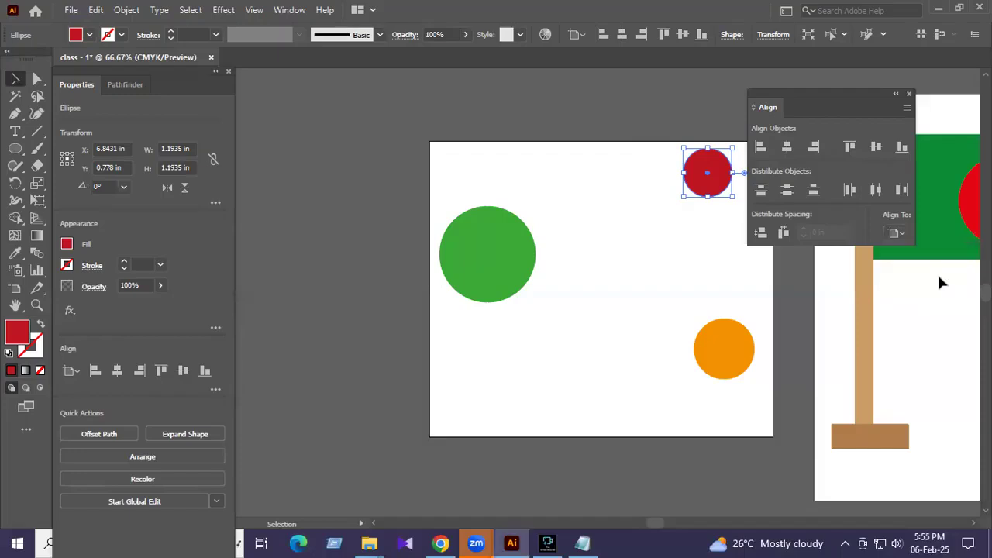
{"action": "left_click", "coordinate": [656, 220]}
Centre the green, orange and red circles on the artboard into a concentric target.
{"action": "left_click", "coordinate": [463, 248]}
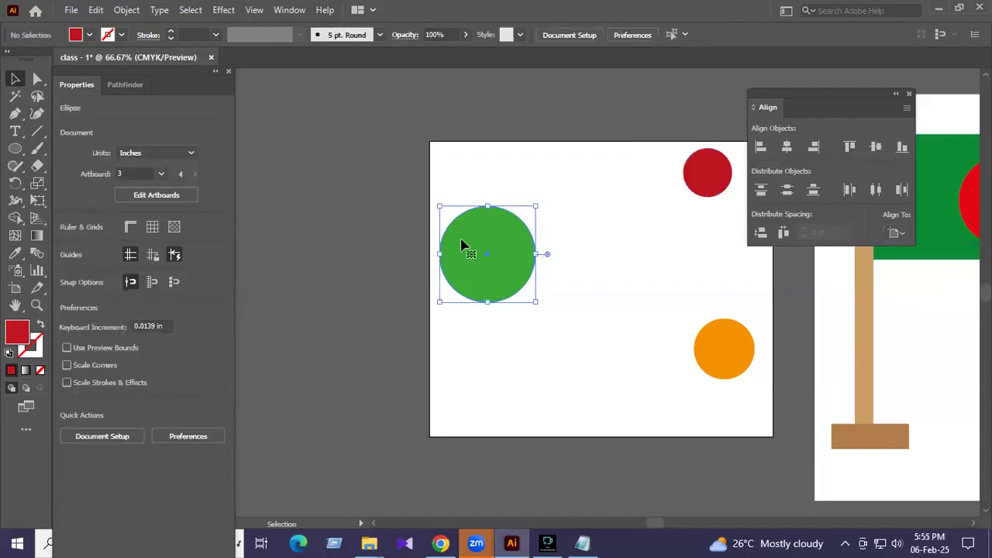
{"action": "left_click", "coordinate": [788, 147]}
{"action": "left_click", "coordinate": [876, 147]}
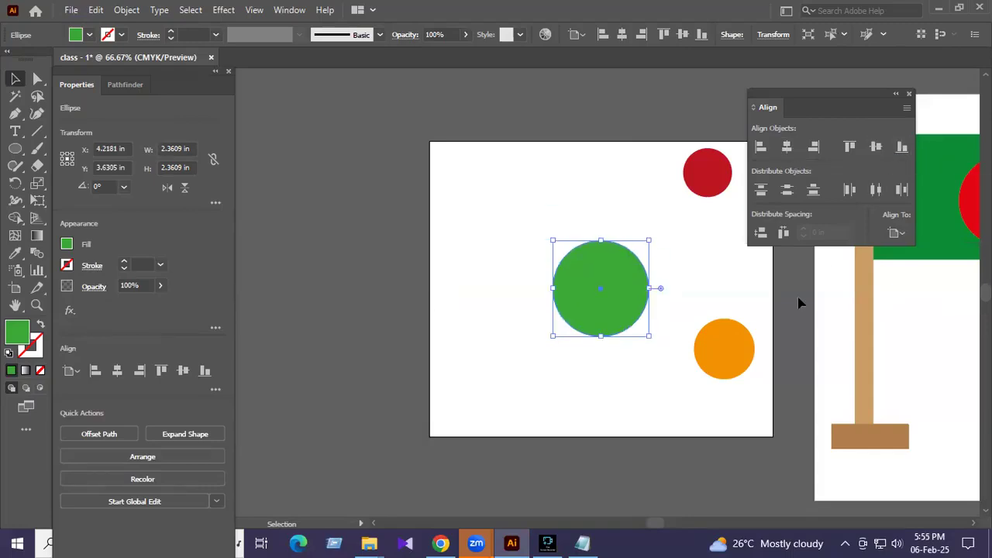
{"action": "left_click", "coordinate": [728, 365]}
{"action": "left_click", "coordinate": [787, 147]}
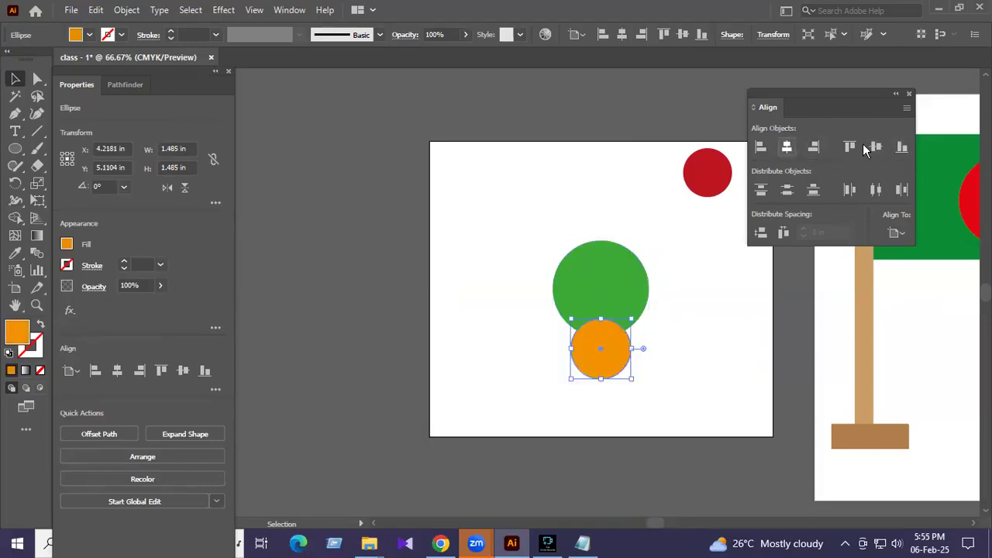
{"action": "left_click", "coordinate": [876, 147]}
{"action": "left_click", "coordinate": [717, 169]}
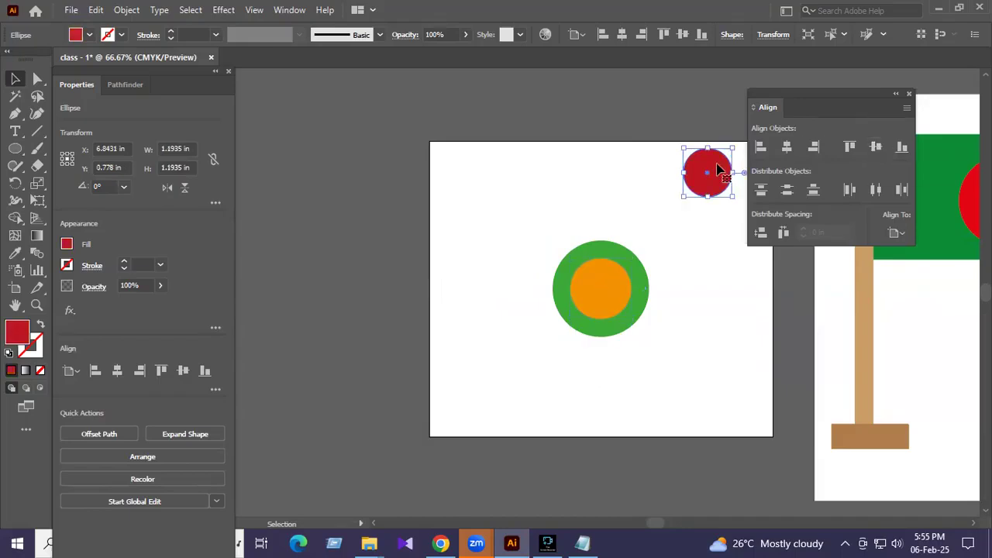
{"action": "left_click", "coordinate": [786, 148]}
{"action": "left_click", "coordinate": [877, 148]}
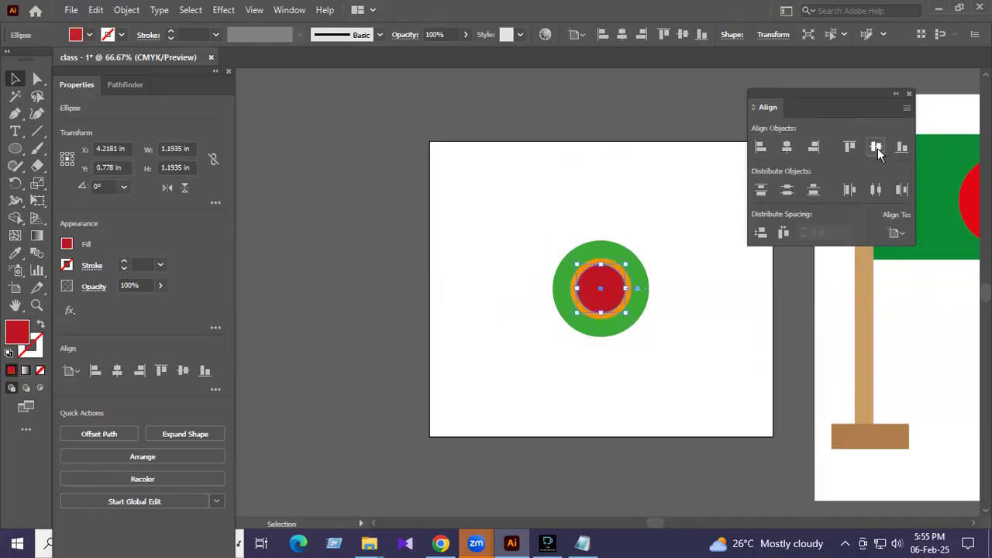
{"action": "left_click", "coordinate": [704, 320]}
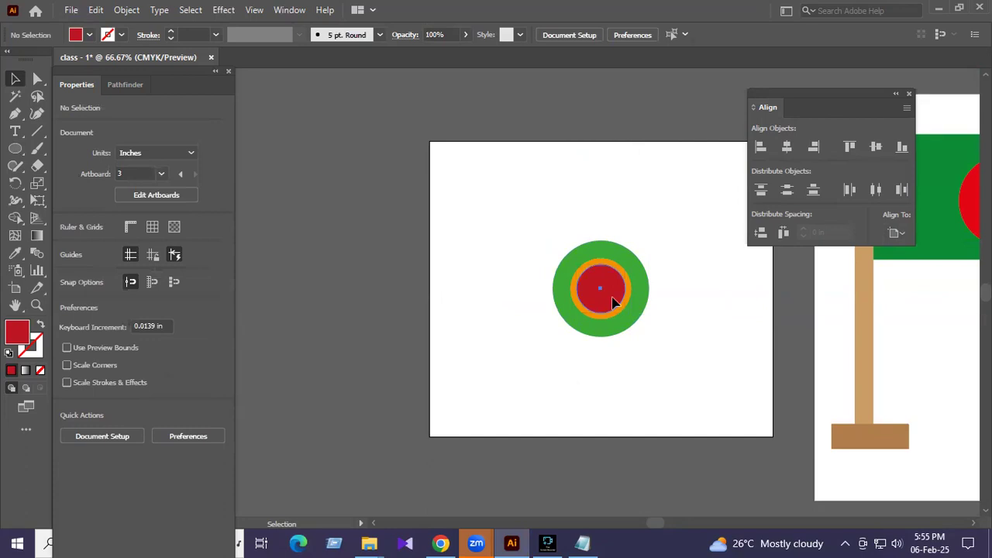
Drag red to the right side, orange upper right, and green to the left edge.
{"action": "left_click_drag", "start_coordinate": [602, 295], "coordinate": [721, 306]}
{"action": "left_click_drag", "start_coordinate": [628, 303], "coordinate": [691, 220]}
{"action": "left_click_drag", "start_coordinate": [620, 283], "coordinate": [498, 305]}
{"action": "left_click", "coordinate": [900, 236]}
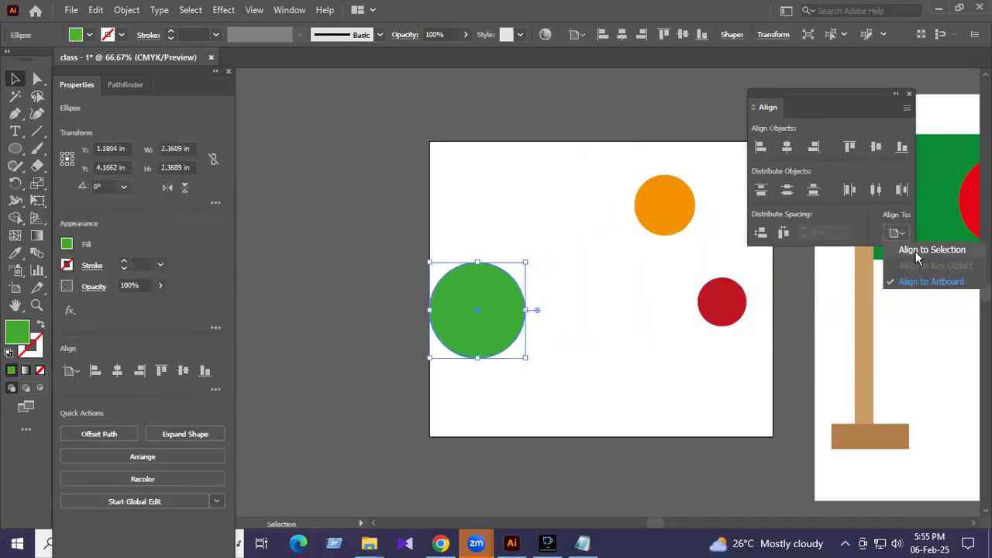
With Align To set to Selection, centre all three circles horizontally and vertically.
{"action": "left_click", "coordinate": [924, 257]}
{"action": "left_click_drag", "start_coordinate": [450, 193], "coordinate": [741, 351]}
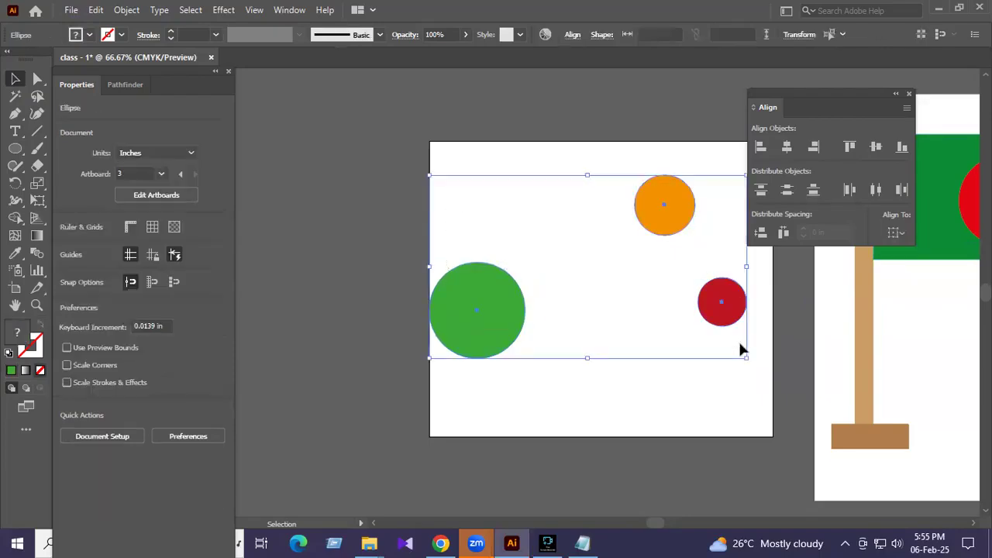
{"action": "left_click", "coordinate": [787, 147]}
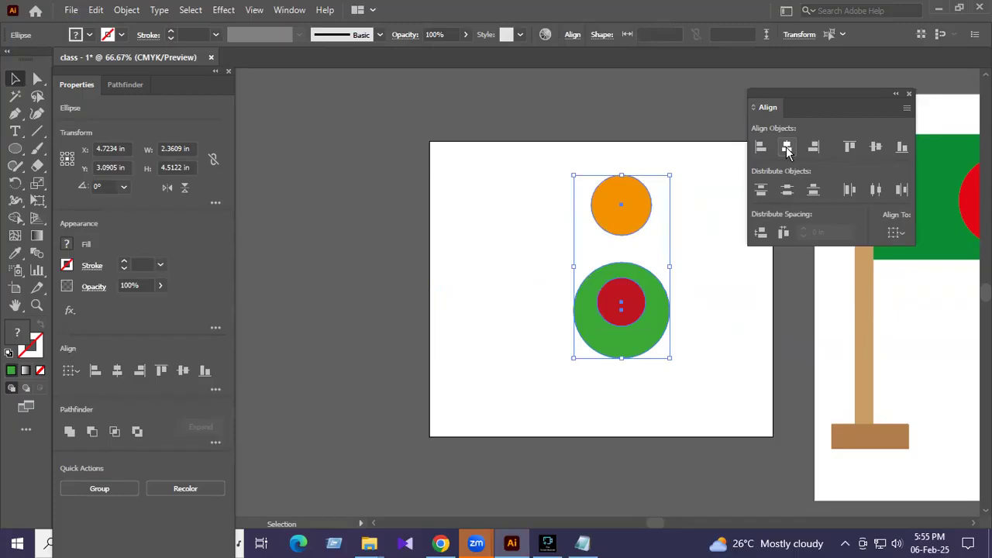
{"action": "left_click", "coordinate": [876, 147]}
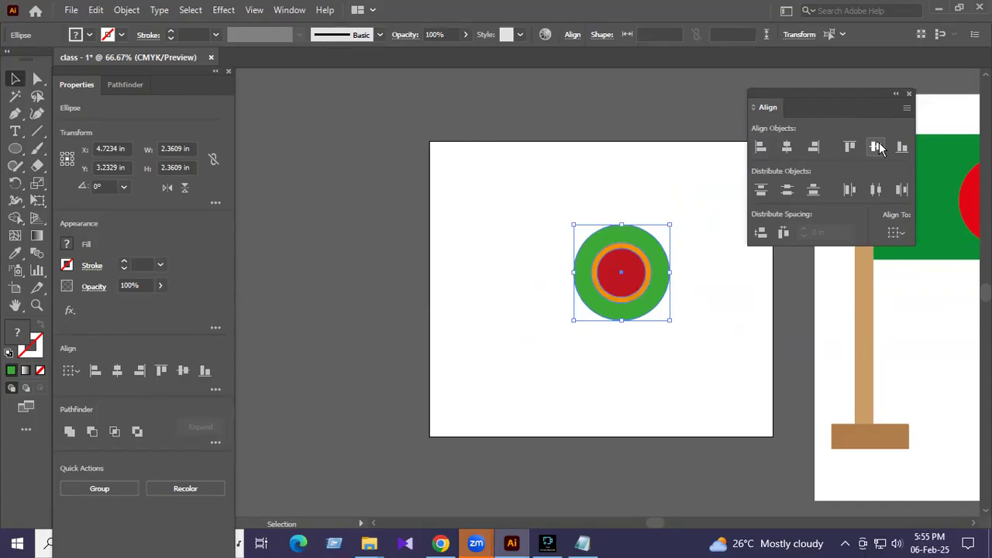
Enlarge the concentric circles to about 3.4 in wide and shift them up-left.
{"action": "left_click_drag", "start_coordinate": [671, 321], "coordinate": [713, 373]}
{"action": "left_click_drag", "start_coordinate": [686, 336], "coordinate": [635, 309]}
{"action": "left_click", "coordinate": [682, 333]}
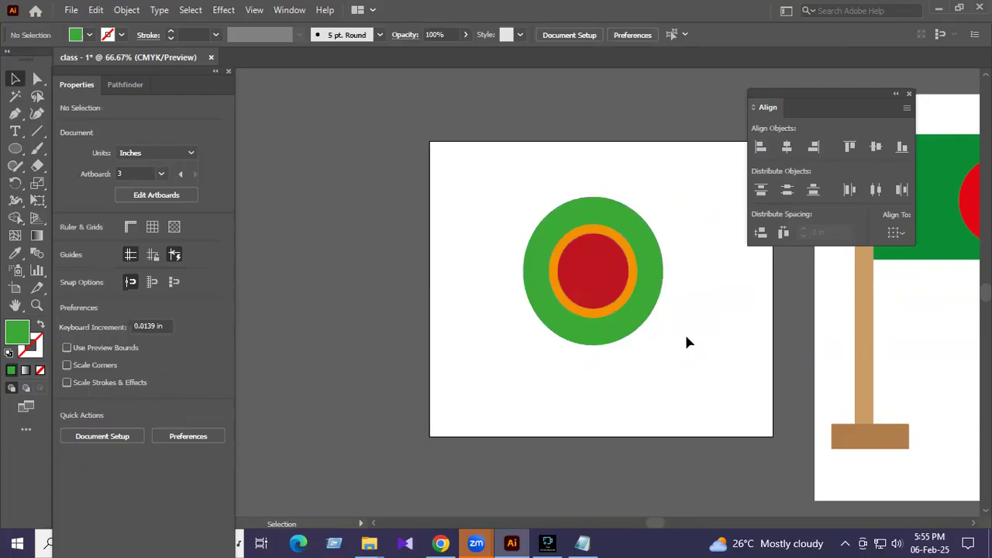
{"action": "left_click", "coordinate": [611, 275]}
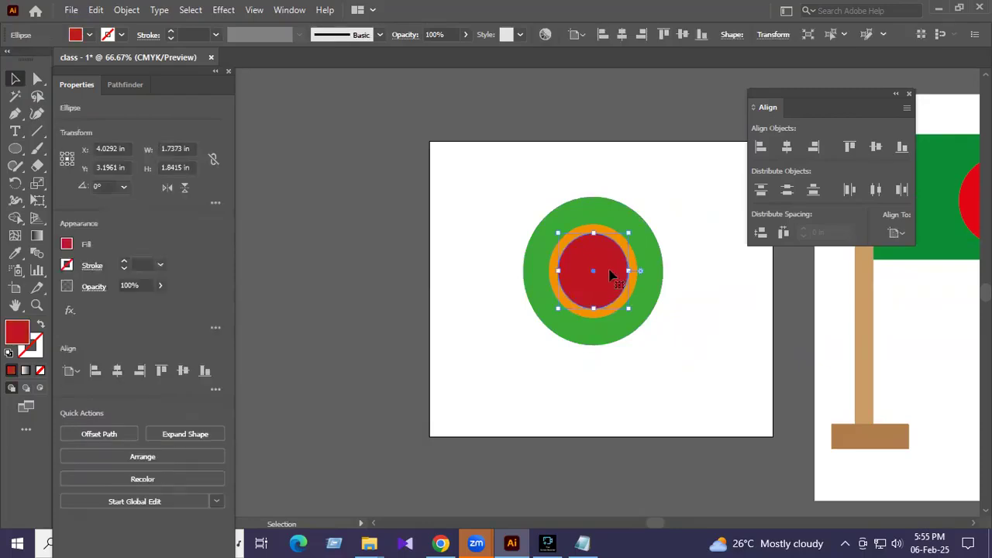
{"action": "right_click", "coordinate": [606, 272]}
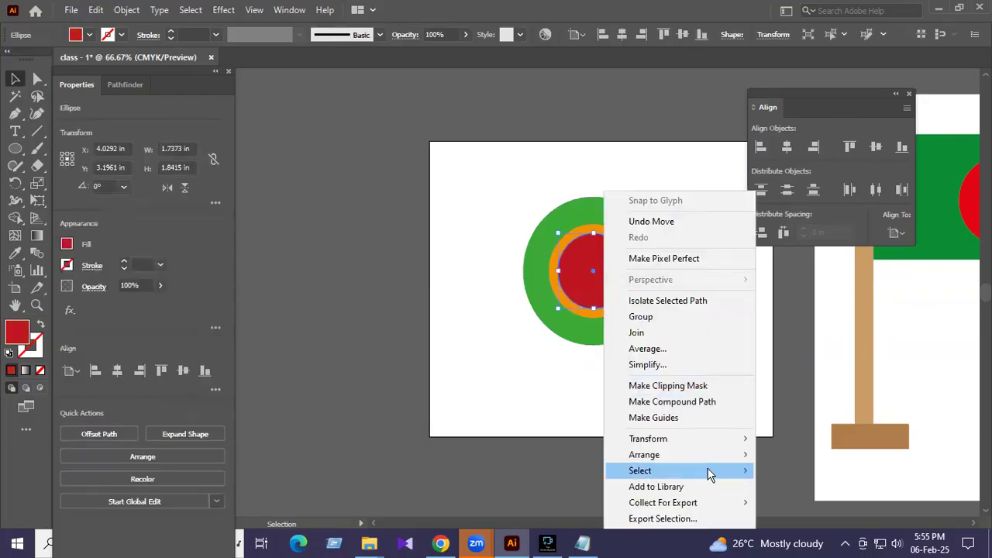
{"action": "mouse_move", "coordinate": [721, 458]}
{"action": "left_click", "coordinate": [802, 502]}
{"action": "left_click", "coordinate": [715, 280]}
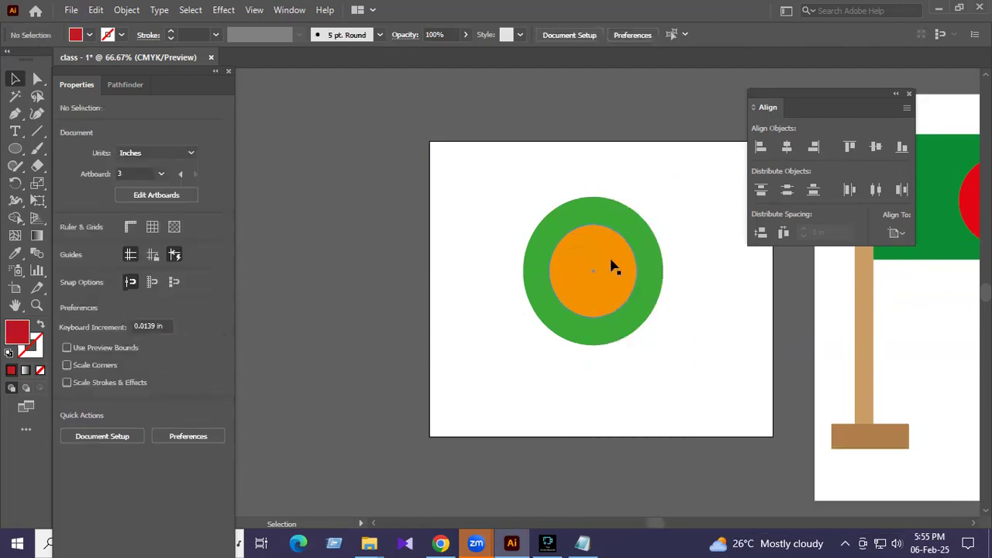
{"action": "left_click", "coordinate": [632, 239]}
{"action": "right_click", "coordinate": [632, 239]}
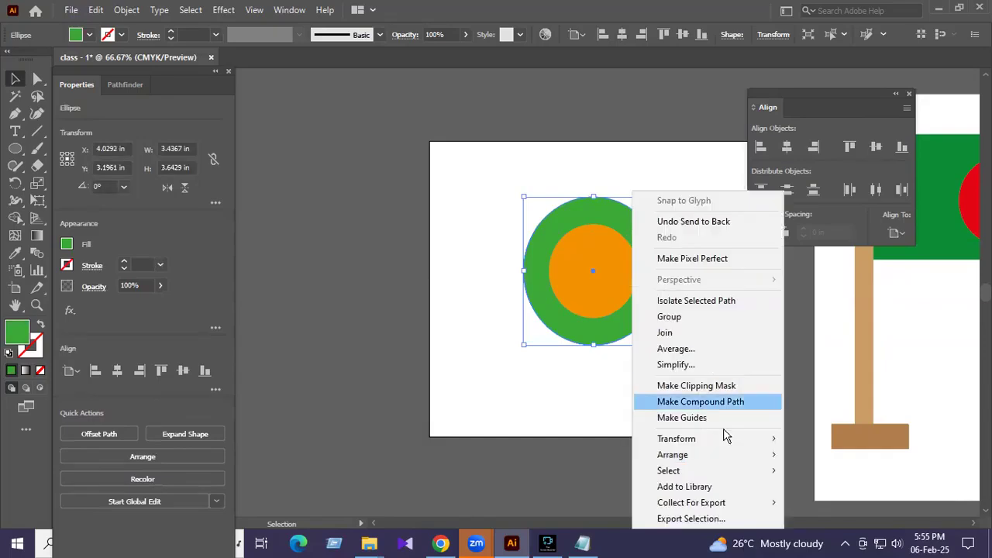
{"action": "mouse_move", "coordinate": [728, 456]}
{"action": "left_click", "coordinate": [826, 503]}
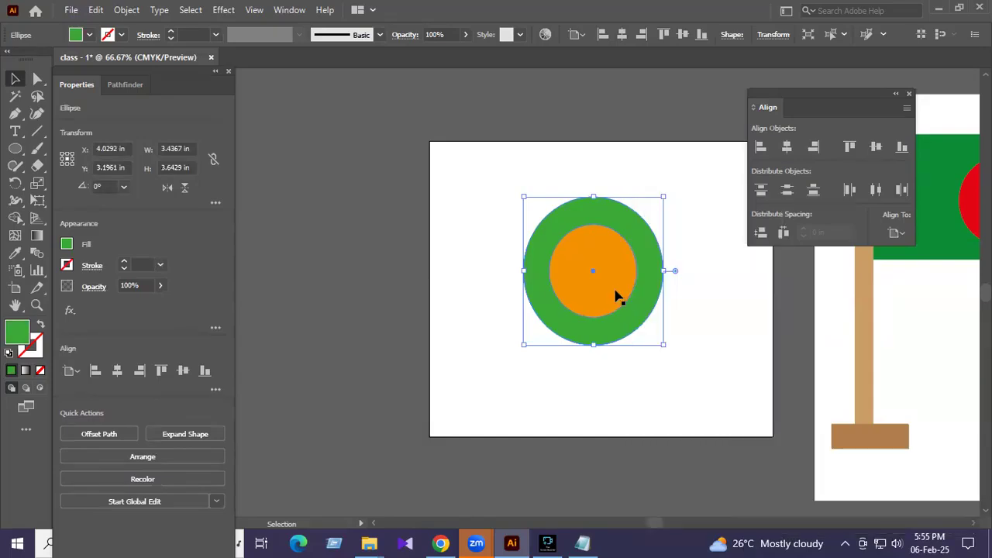
{"action": "left_click", "coordinate": [613, 275]}
{"action": "right_click", "coordinate": [612, 275]}
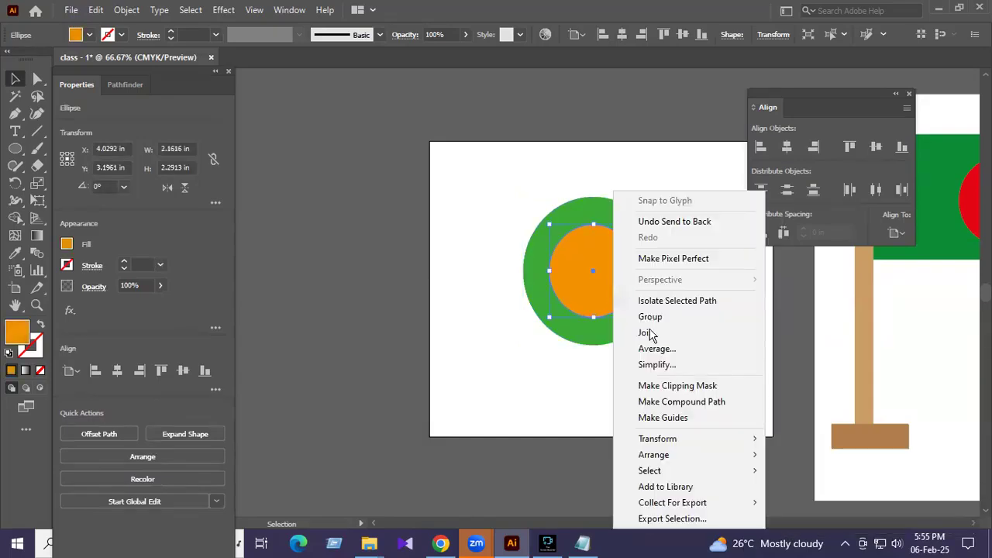
{"action": "mouse_move", "coordinate": [712, 471]}
{"action": "mouse_move", "coordinate": [737, 455]}
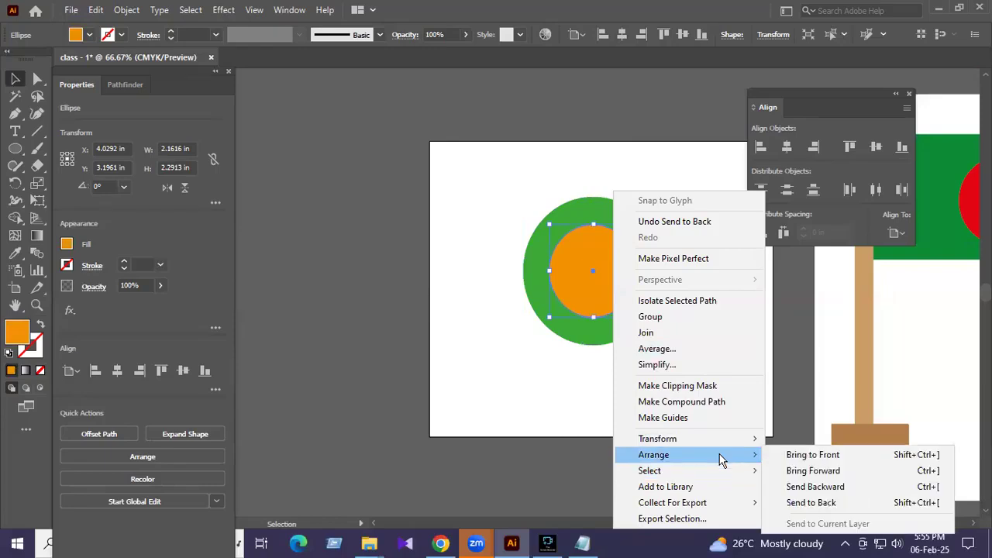
{"action": "left_click", "coordinate": [806, 486]}
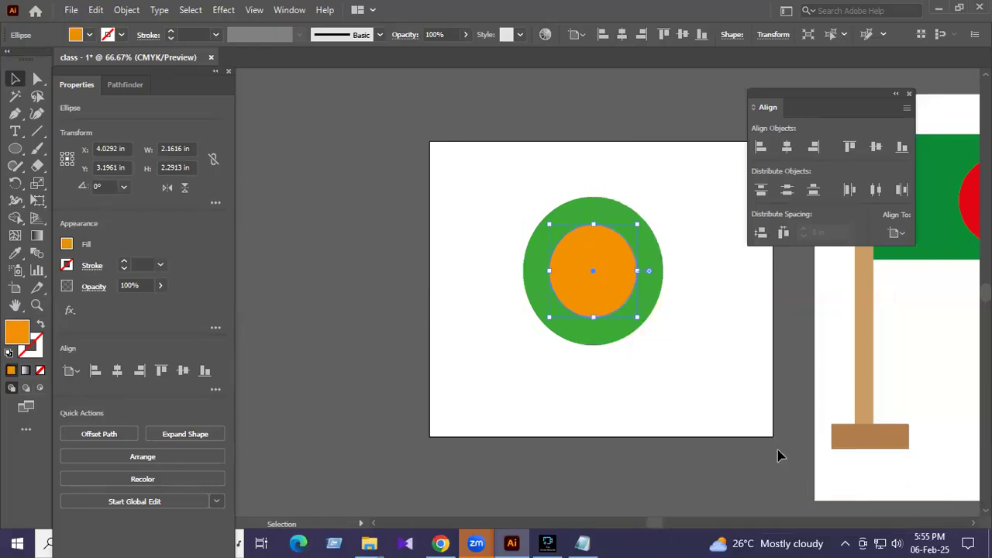
{"action": "right_click", "coordinate": [620, 273]}
{"action": "mouse_move", "coordinate": [721, 457]}
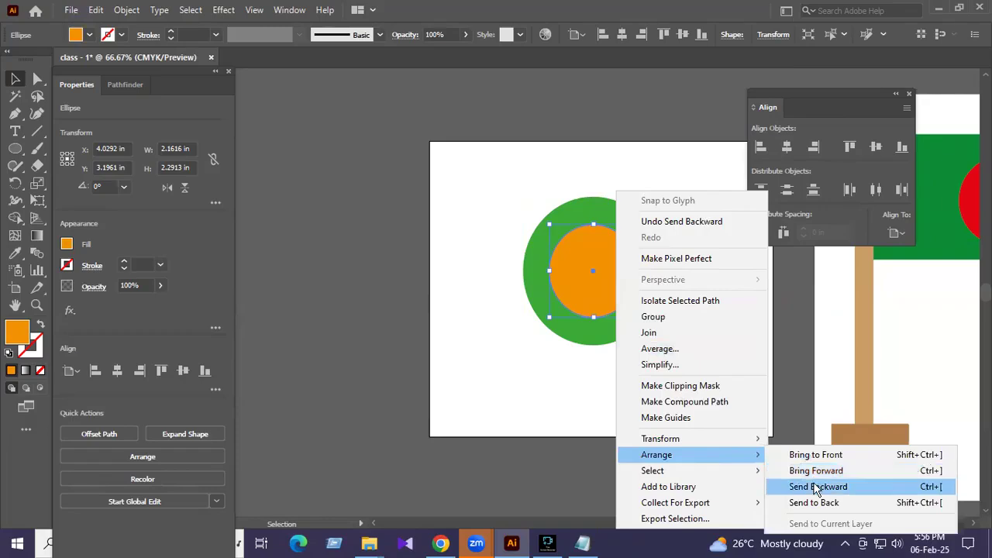
{"action": "left_click", "coordinate": [815, 487]}
{"action": "left_click", "coordinate": [669, 270]}
{"action": "left_click", "coordinate": [597, 265]}
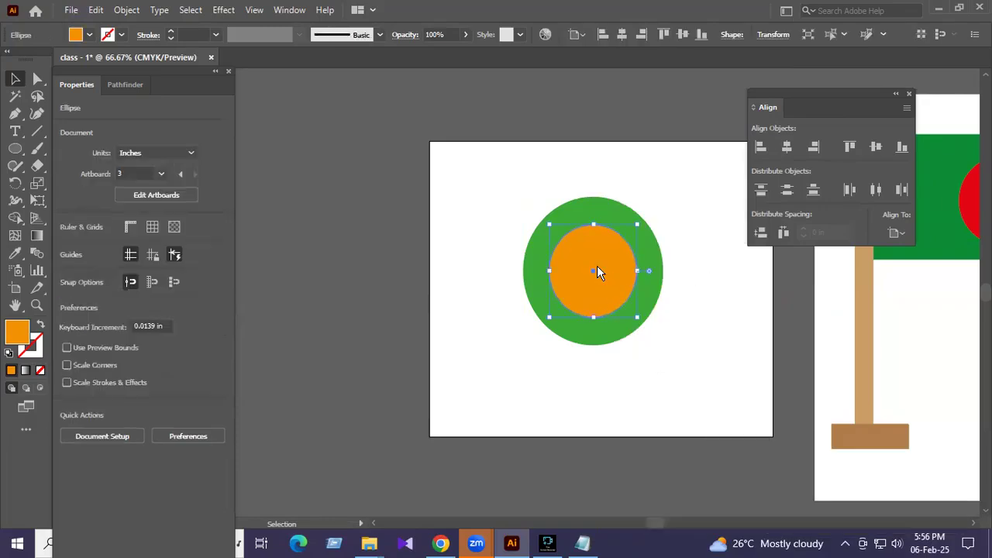
{"action": "right_click", "coordinate": [597, 266]}
{"action": "mouse_move", "coordinate": [700, 458]}
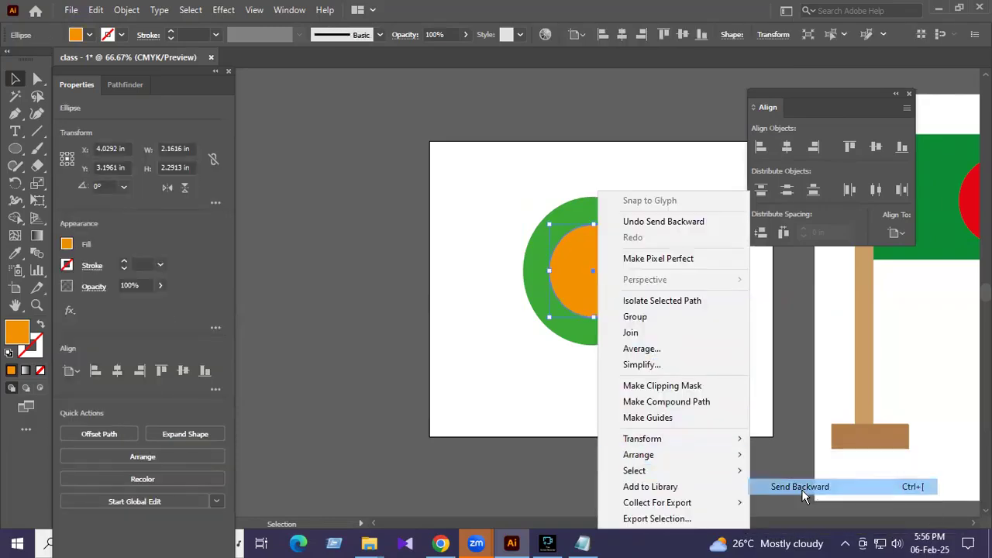
{"action": "left_click", "coordinate": [801, 487]}
{"action": "right_click", "coordinate": [610, 266]}
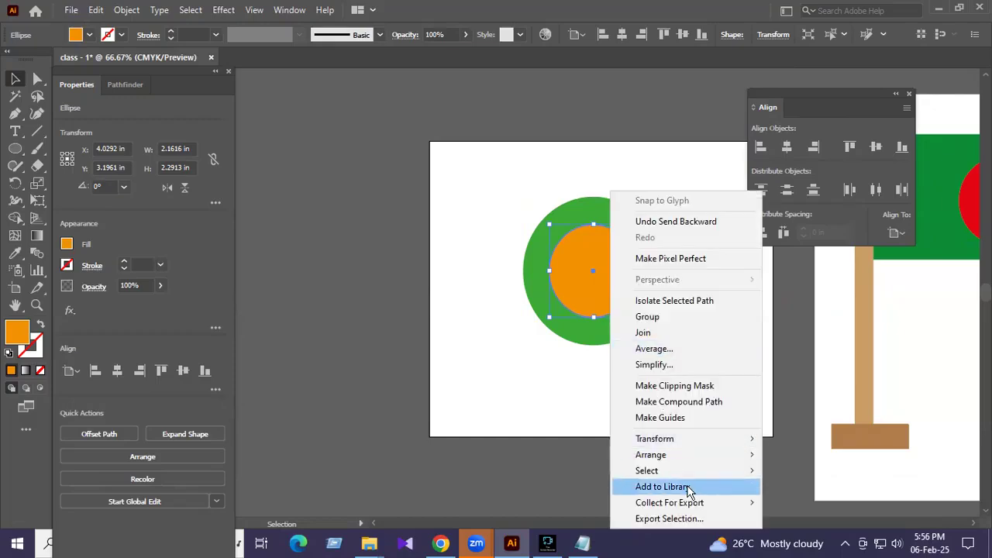
{"action": "mouse_move", "coordinate": [698, 456]}
{"action": "left_click", "coordinate": [812, 488]}
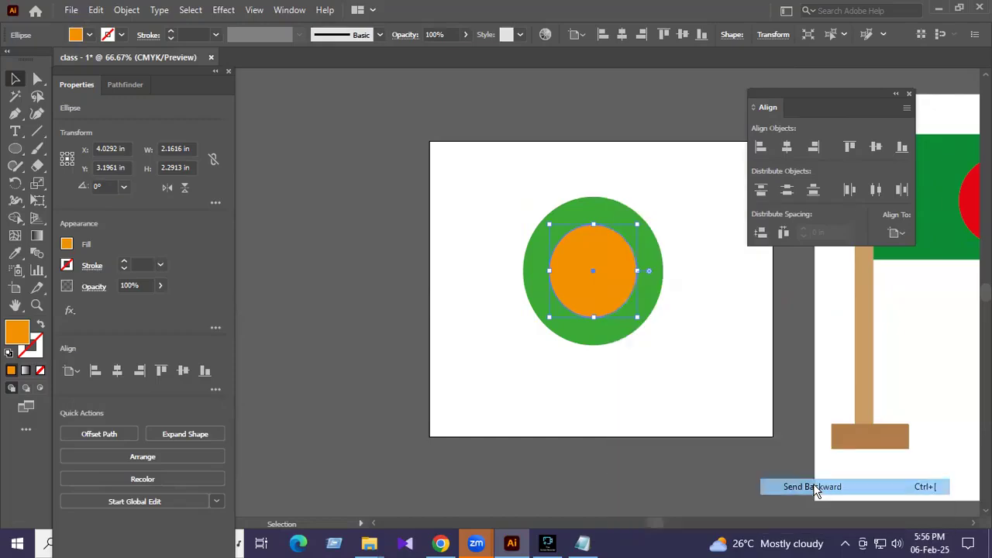
{"action": "left_click", "coordinate": [659, 273]}
{"action": "left_click", "coordinate": [602, 266]}
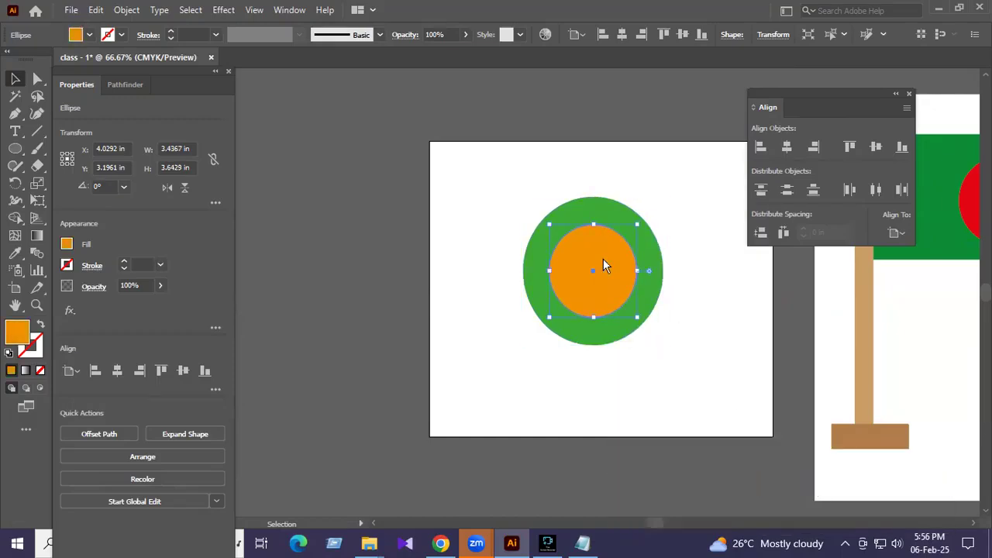
{"action": "right_click", "coordinate": [603, 266]}
{"action": "mouse_move", "coordinate": [676, 462]}
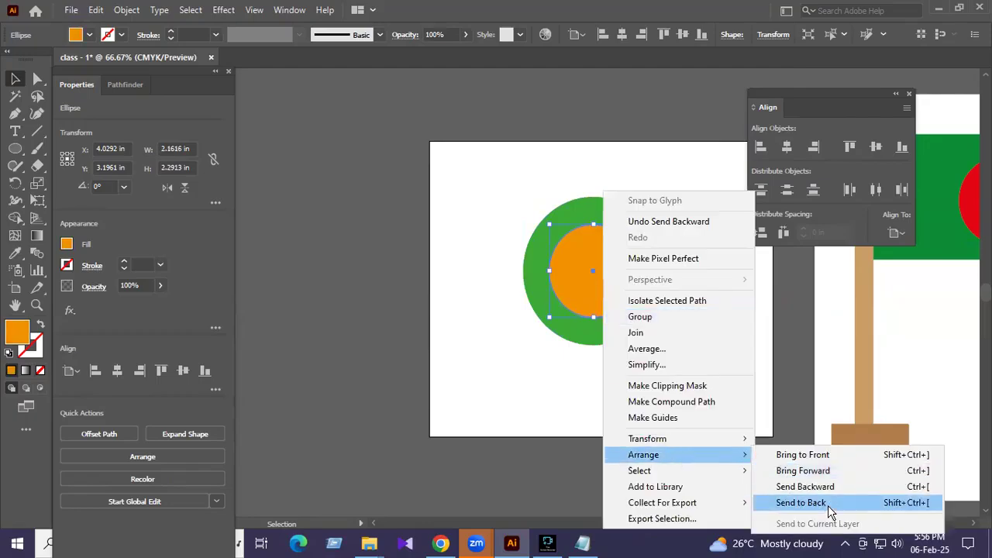
{"action": "left_click", "coordinate": [826, 505]}
{"action": "left_click", "coordinate": [672, 274]}
{"action": "left_click", "coordinate": [642, 240]}
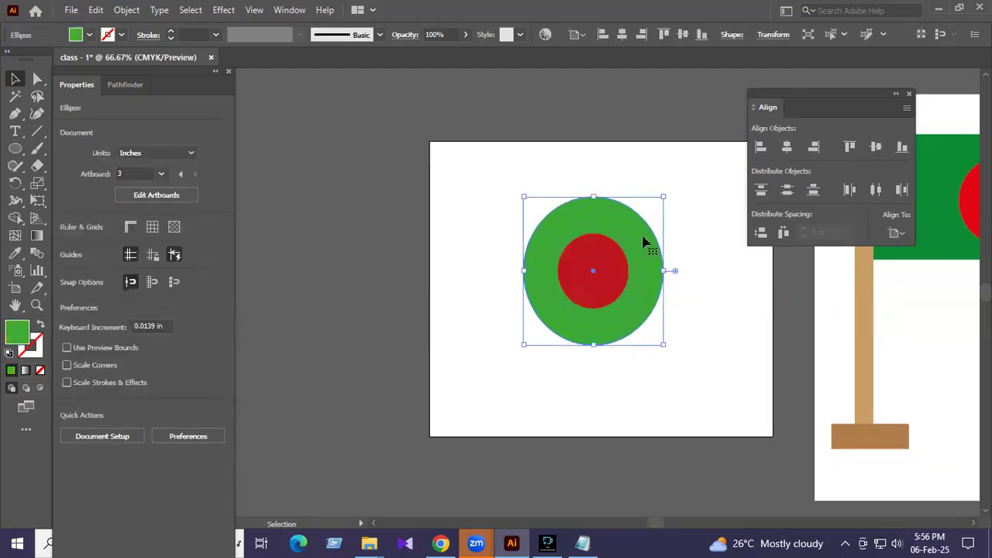
{"action": "right_click", "coordinate": [643, 240]}
{"action": "mouse_move", "coordinate": [766, 459]}
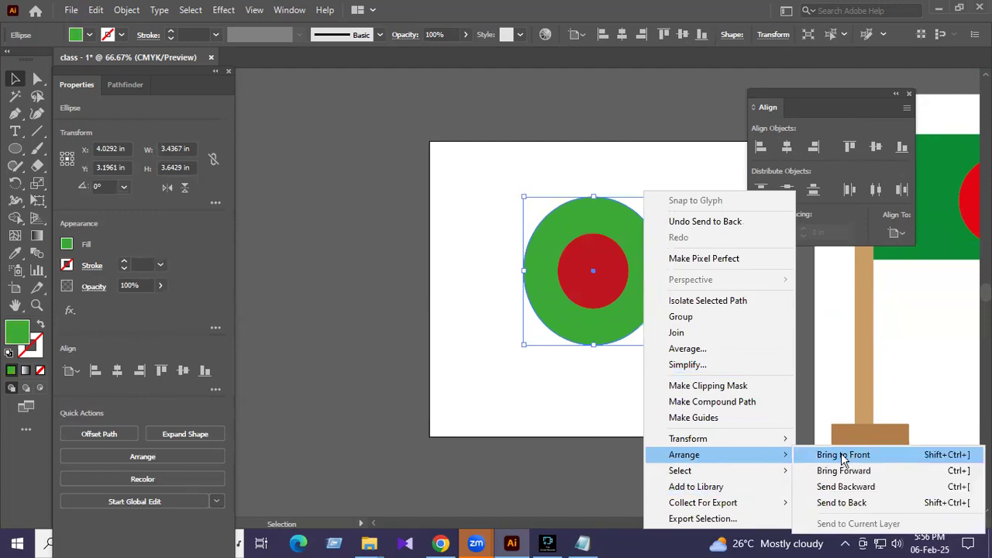
{"action": "left_click", "coordinate": [850, 491]}
{"action": "left_click", "coordinate": [678, 246]}
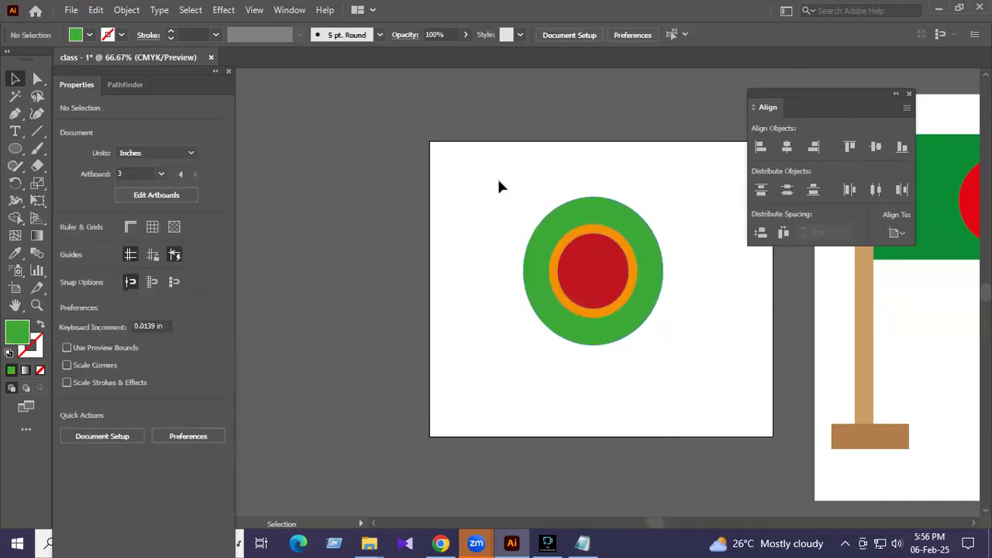
{"action": "left_click_drag", "start_coordinate": [510, 191], "coordinate": [675, 352]}
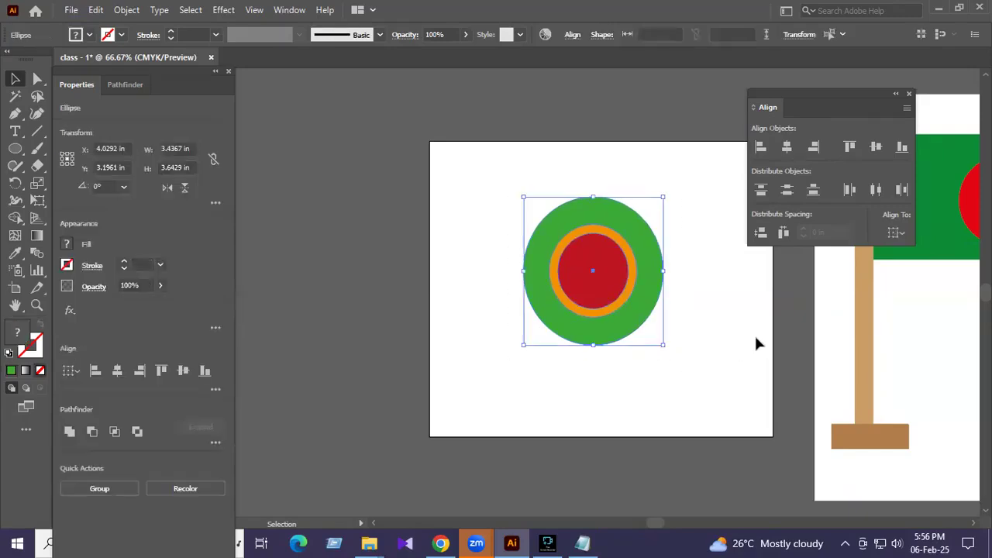